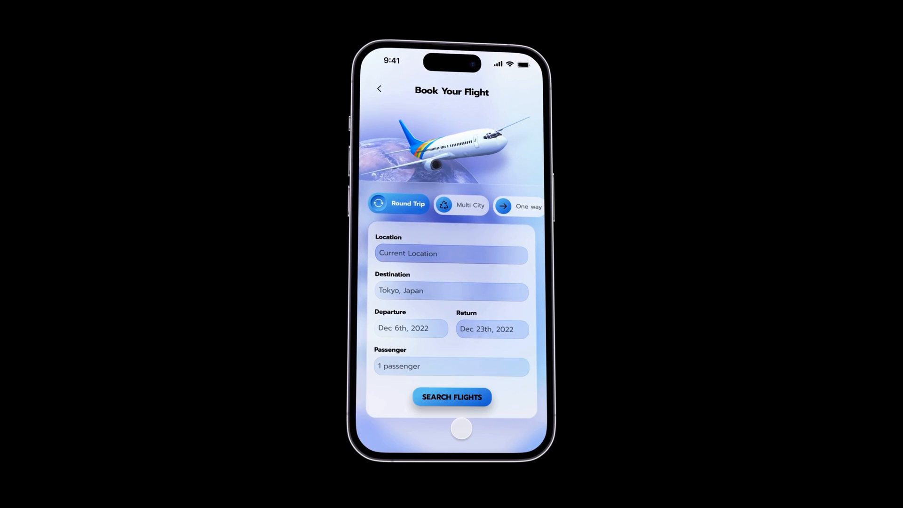
Run SEARCH FLIGHTS in the prototype and scroll through the YUL to NRT flight results.
left_click(453, 396)
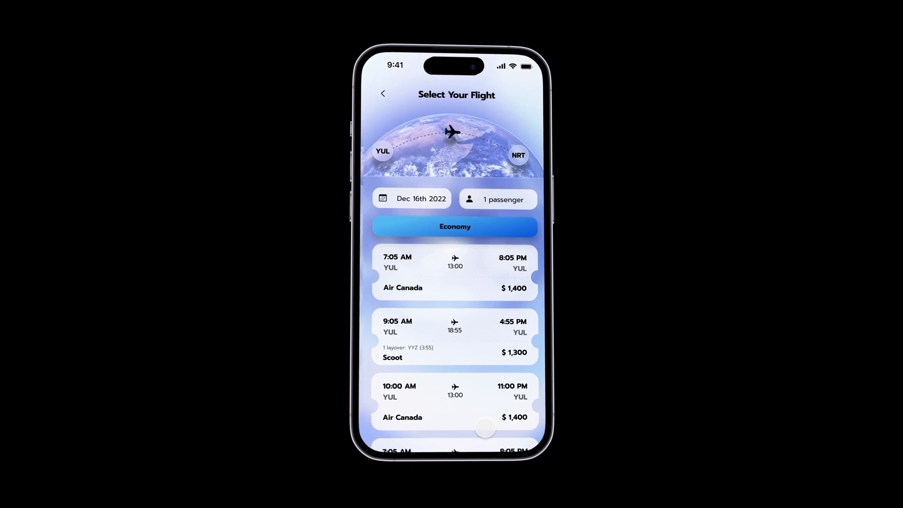
scroll(485, 427, "down", 2)
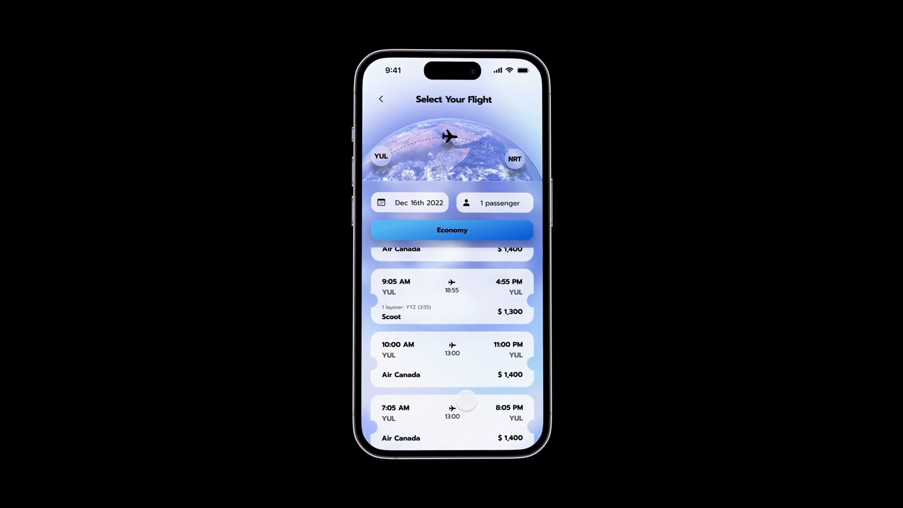
scroll(466, 400, "up", 2)
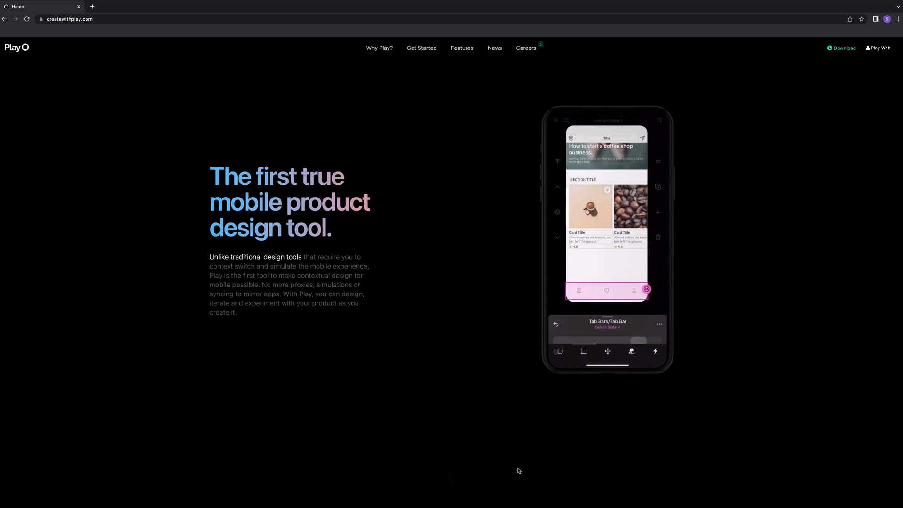
Scroll the createwithplay.com homepage down to the iOS features section.
scroll(844, 445, "down", 3)
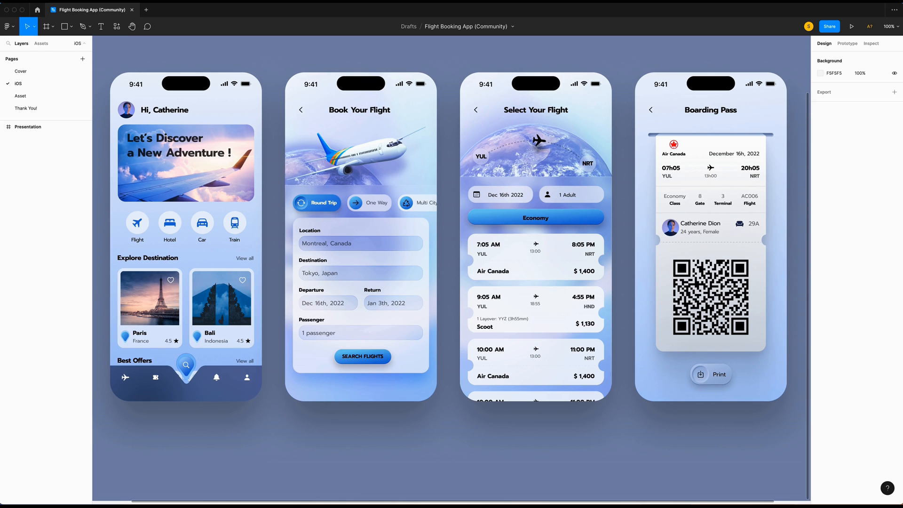
Add a new Page 5 and create an iPhone 14 Pro frame on it.
left_click(83, 59)
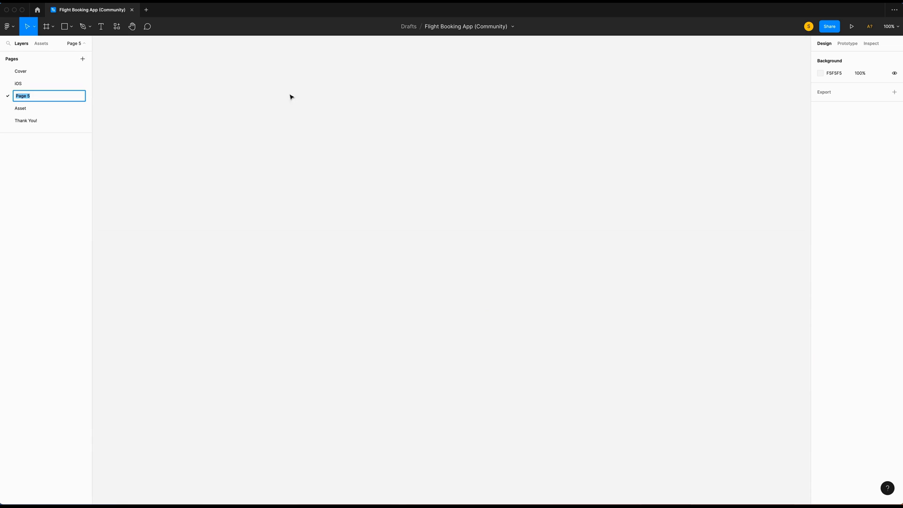
left_click(189, 117)
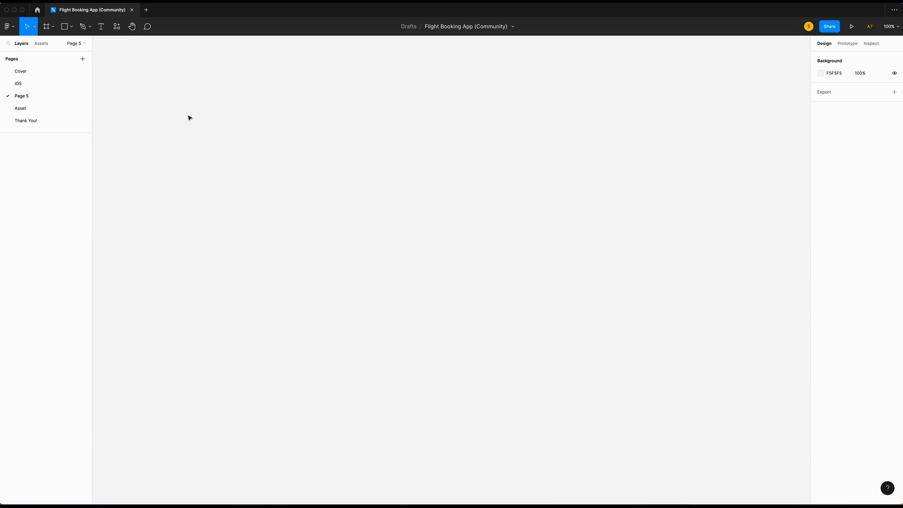
key("f")
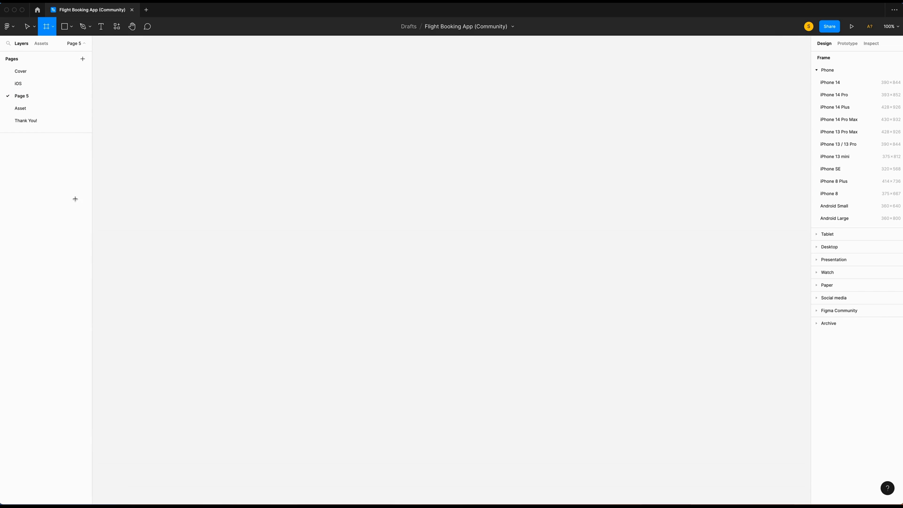
left_click(841, 98)
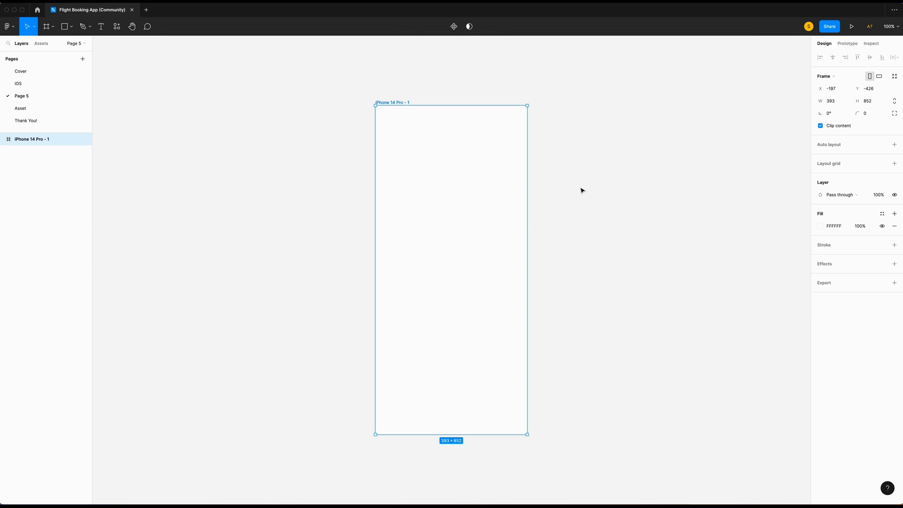
Fill the frame with a linear gradient from FCFCFE to A3BFF3 at 100% opacity.
left_click(820, 227)
left_click(731, 227)
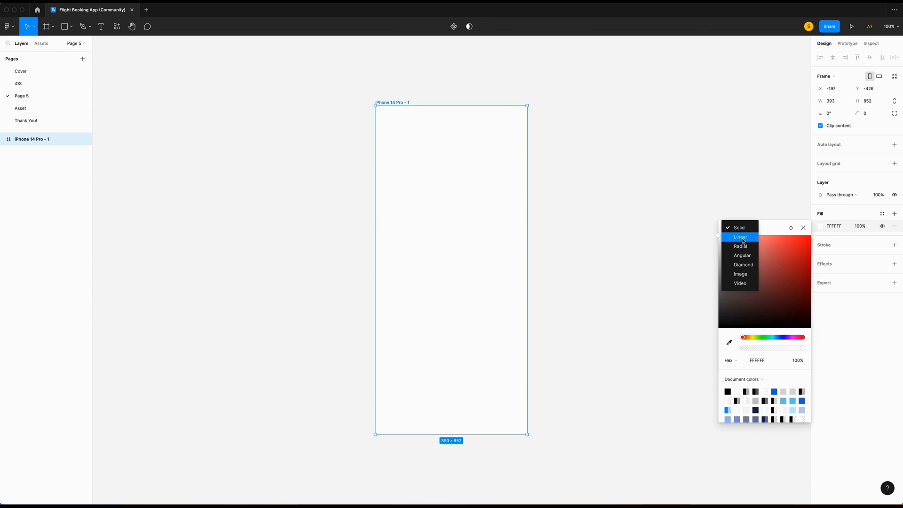
left_click(743, 240)
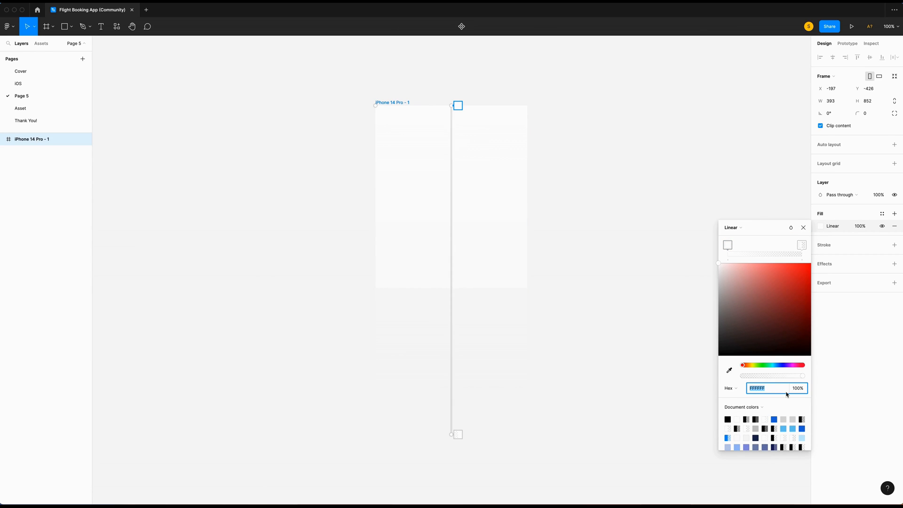
type("FCFCFE")
key("Return")
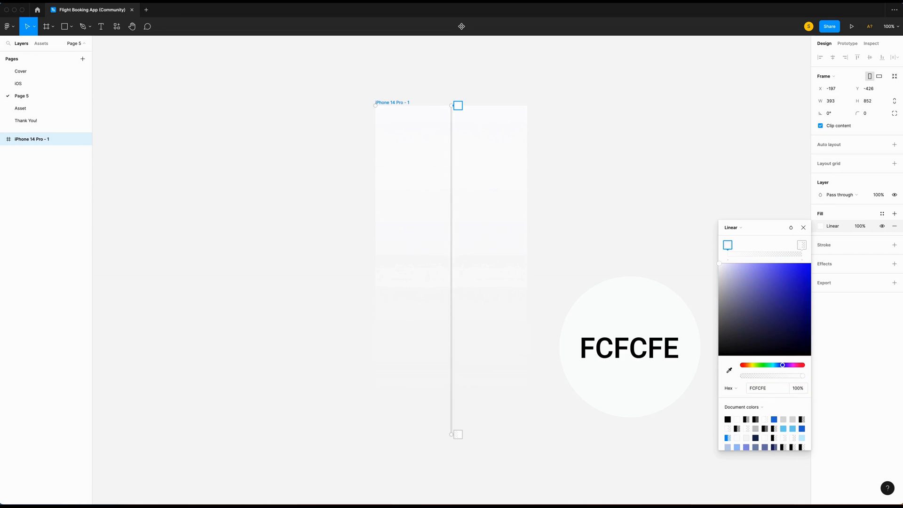
left_click(801, 245)
left_click(788, 390)
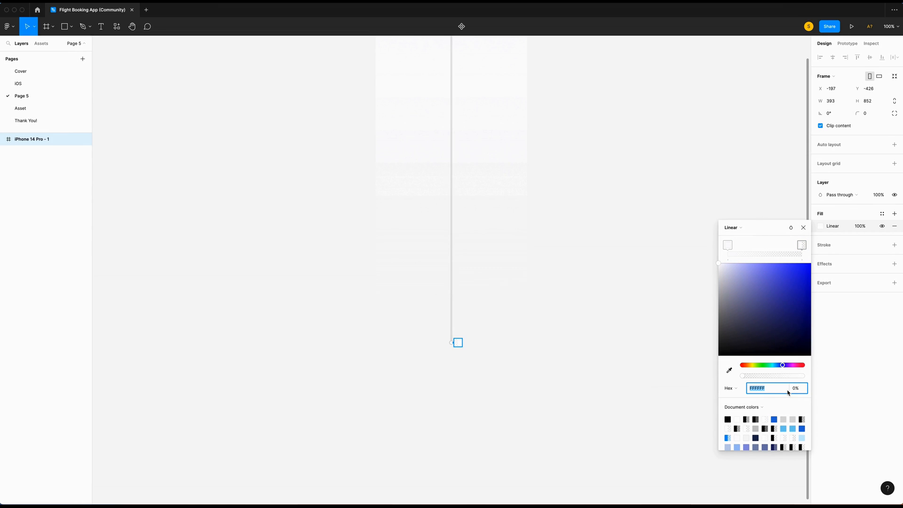
type("a3bff3")
key("Return")
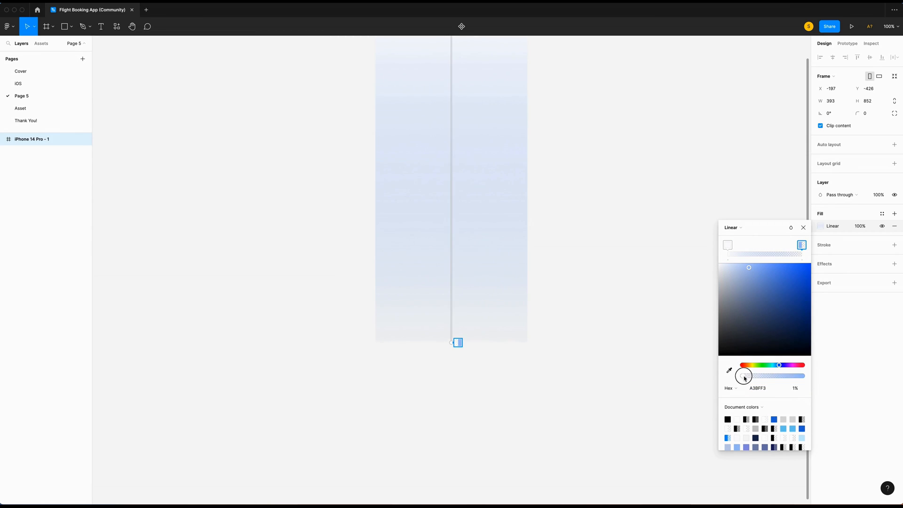
left_click_drag(741, 375, 880, 372)
Give the frame a 50 corner radius and rename it Homepage.
key("minus")
left_click(865, 114)
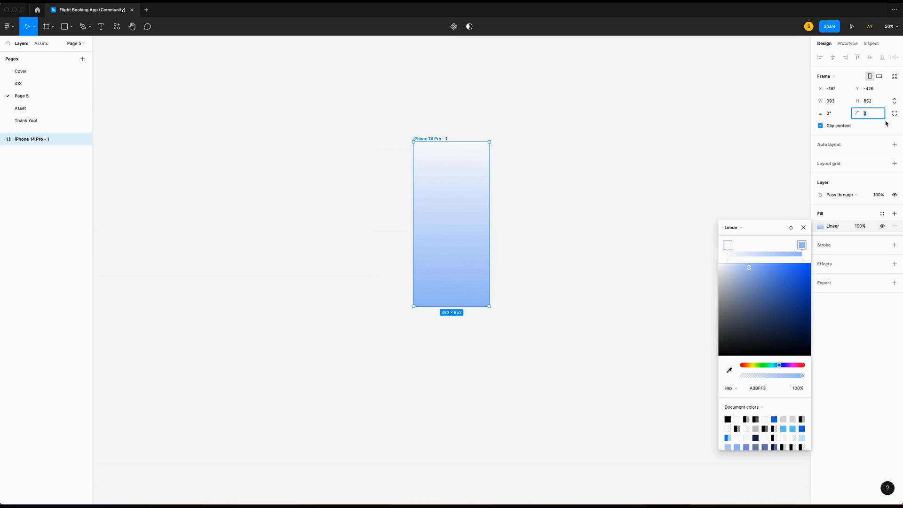
type("50")
key("Return")
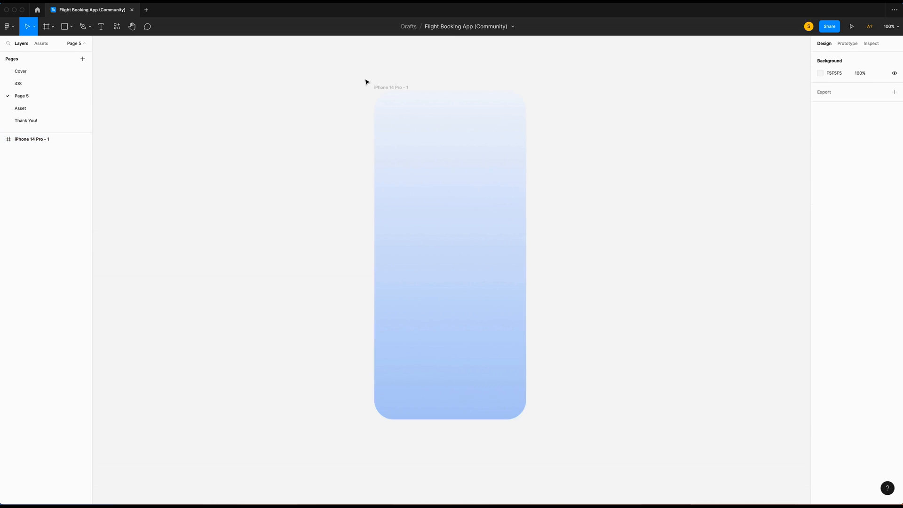
left_click(388, 87)
key("super+r")
type("Homepage")
left_click(301, 137)
Enable the iOS 16 UI Kit team library for the file.
left_click(43, 44)
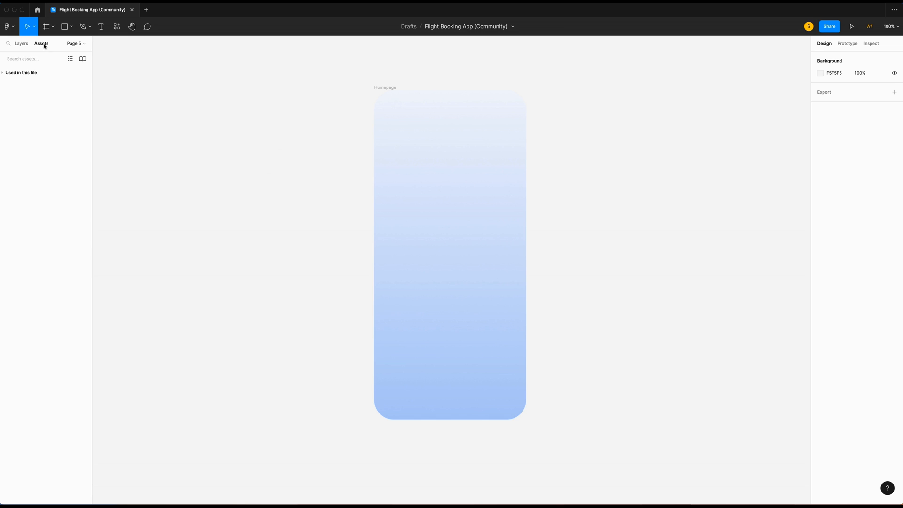
left_click(83, 61)
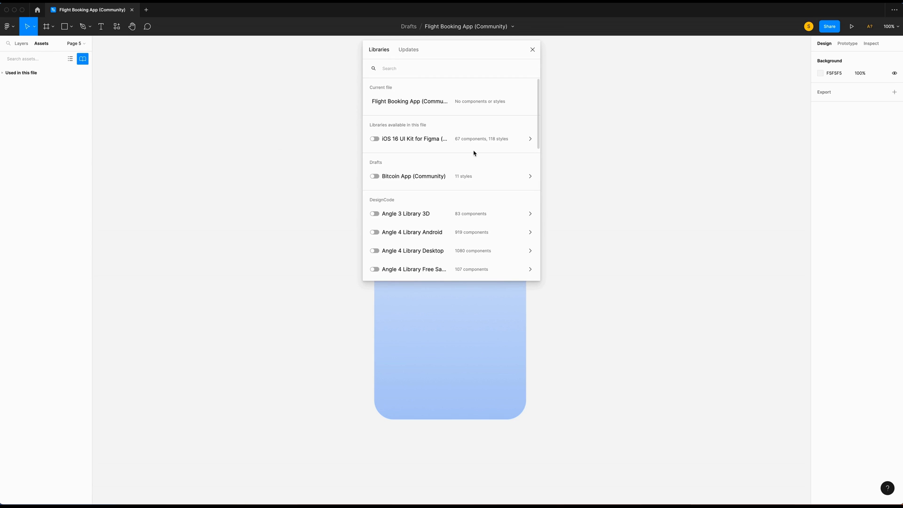
left_click(375, 139)
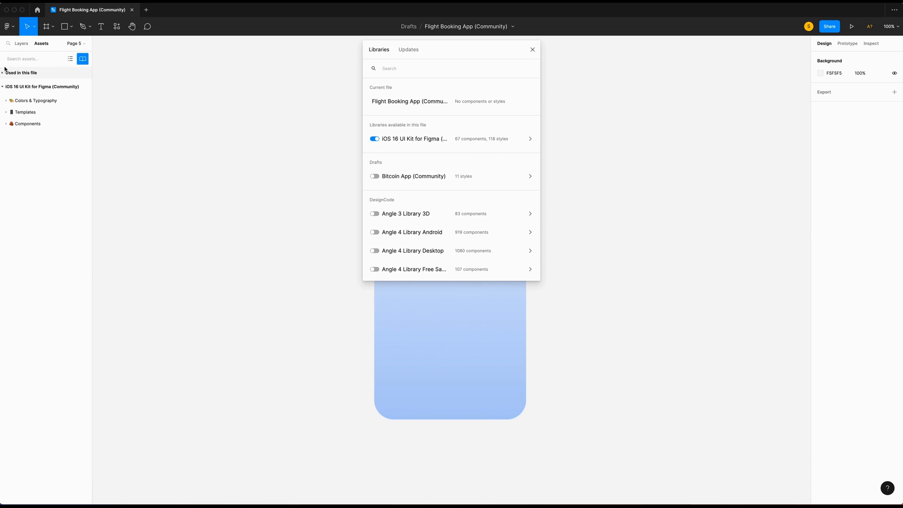
left_click(533, 50)
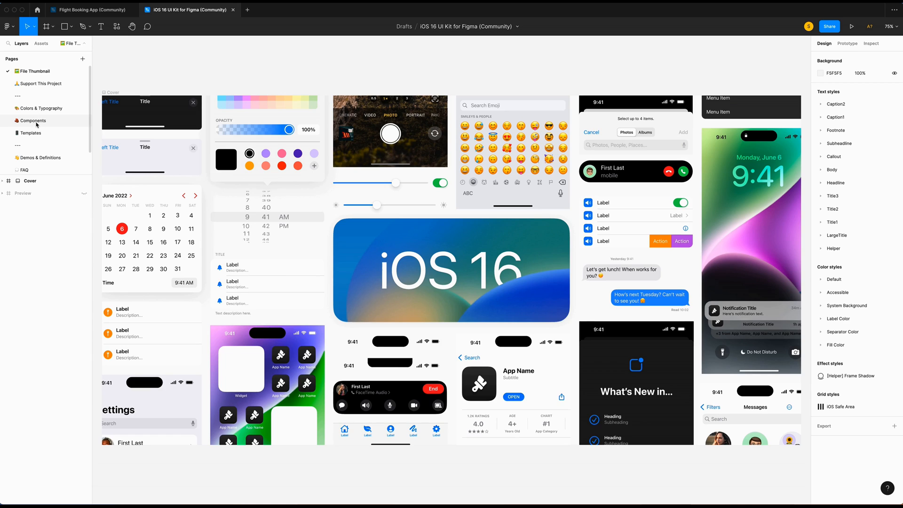
Copy the iPhone 14 Pro light status bar from the kit and place it at Homepage's top.
left_click(33, 120)
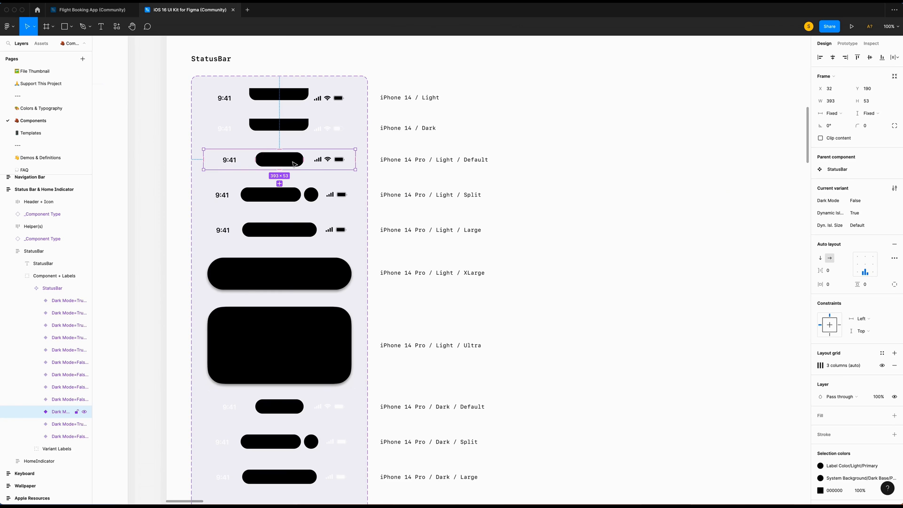
right_click(300, 162)
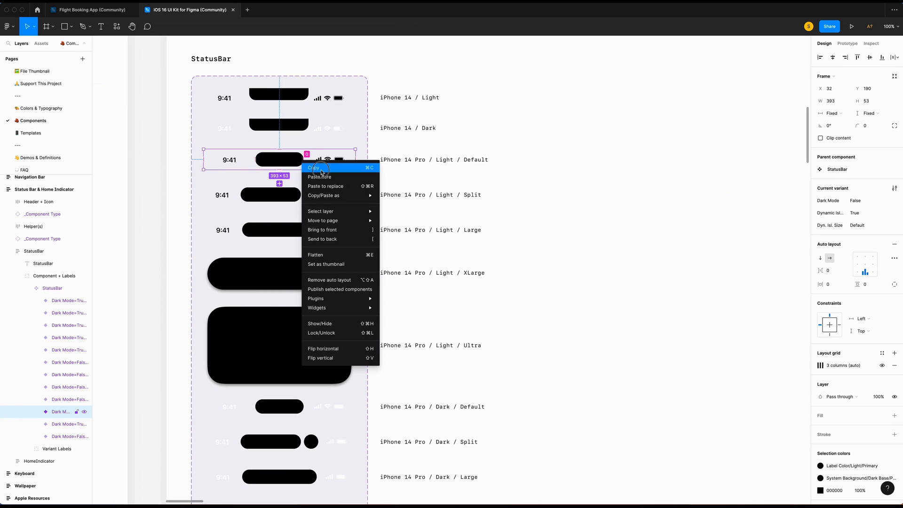
left_click(313, 167)
left_click(89, 9)
key("super+v")
left_click_drag(477, 167, 431, 101)
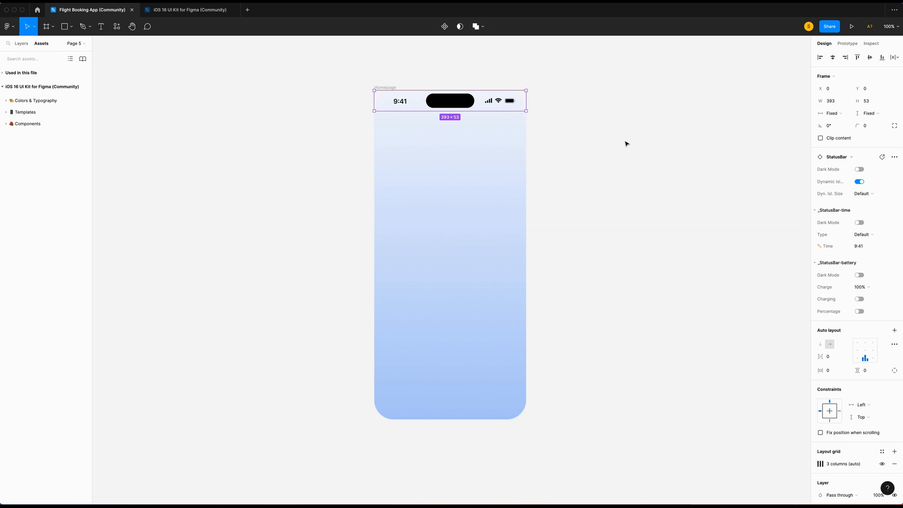
left_click(625, 143)
Paste the HomeIndicator from the Asset page into Homepage, aligned bottom and centred horizontally.
left_click(82, 45)
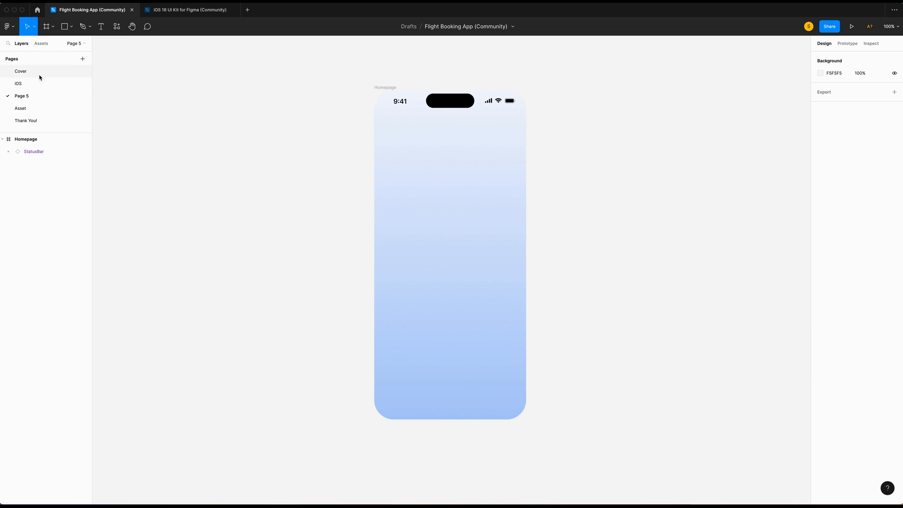
left_click(25, 112)
scroll(212, 141, "right", 2)
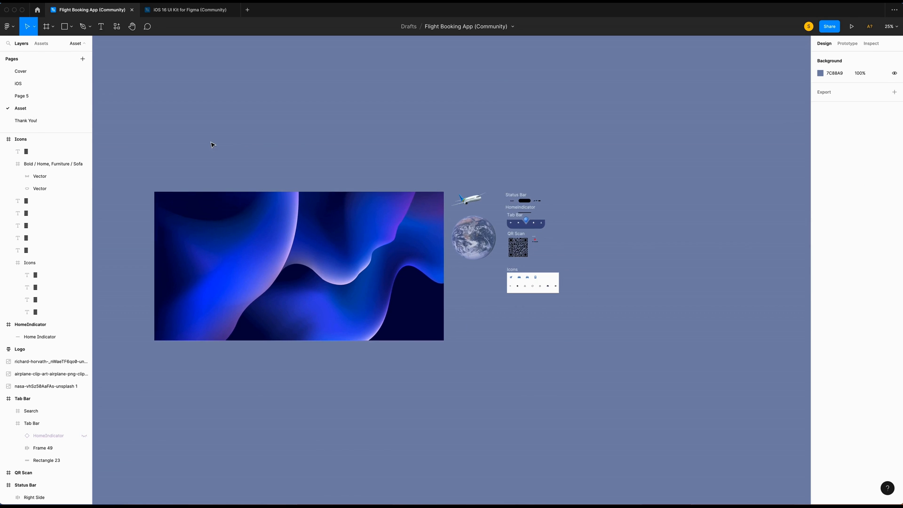
scroll(578, 142, "up", 5)
left_click(270, 209)
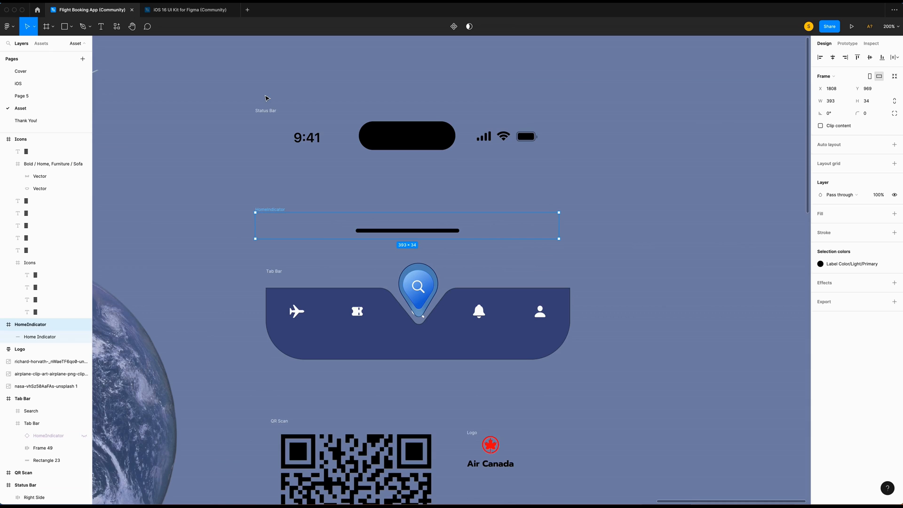
left_click(21, 96)
right_click(380, 250)
left_click(397, 265)
left_click(882, 57)
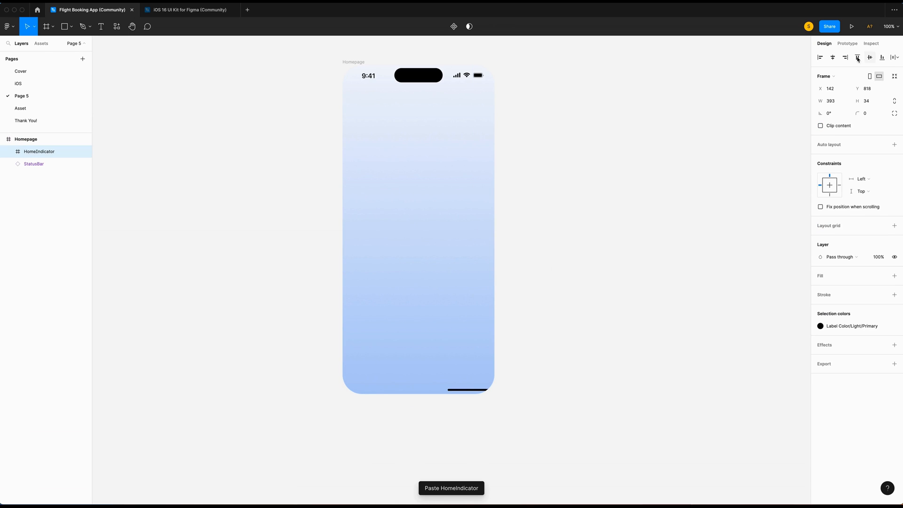
left_click(832, 57)
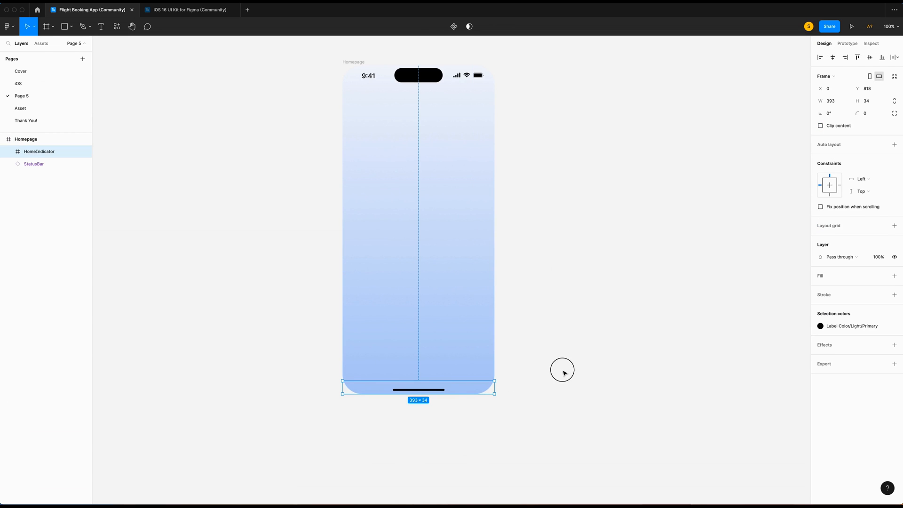
left_click(564, 373)
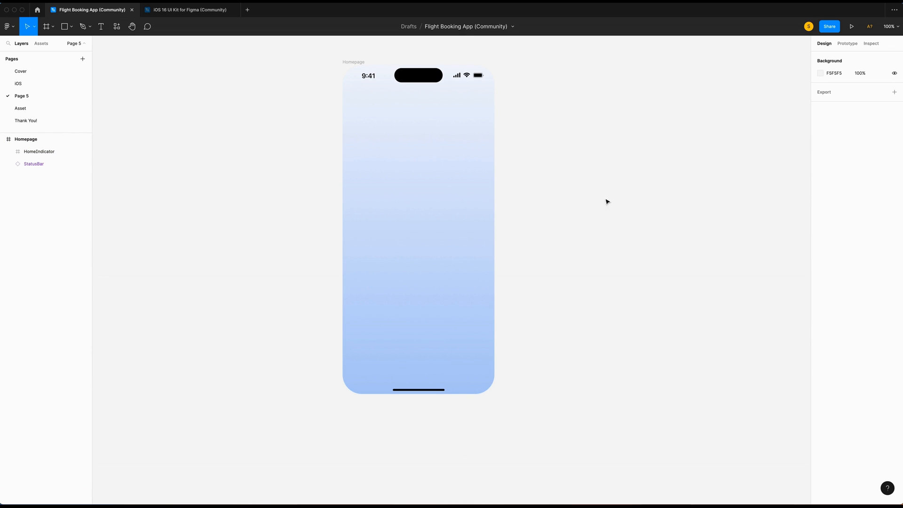
key("super+equal")
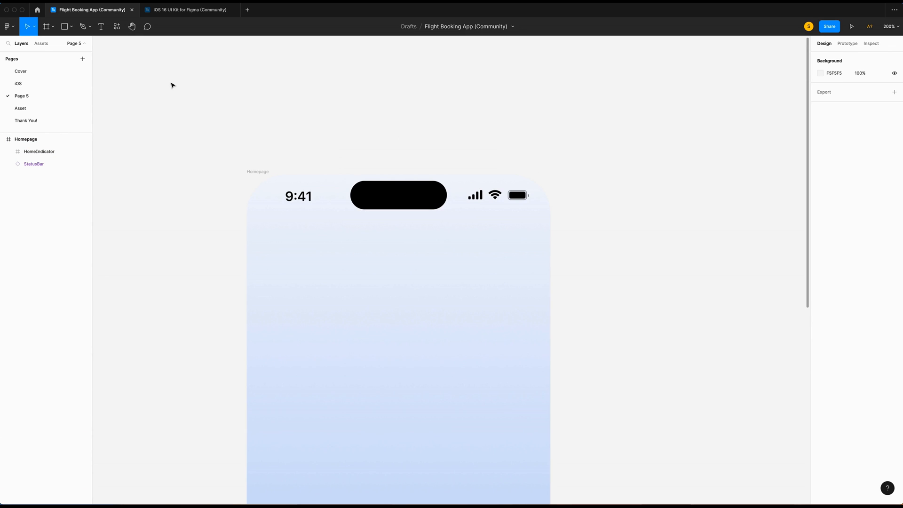
key("o")
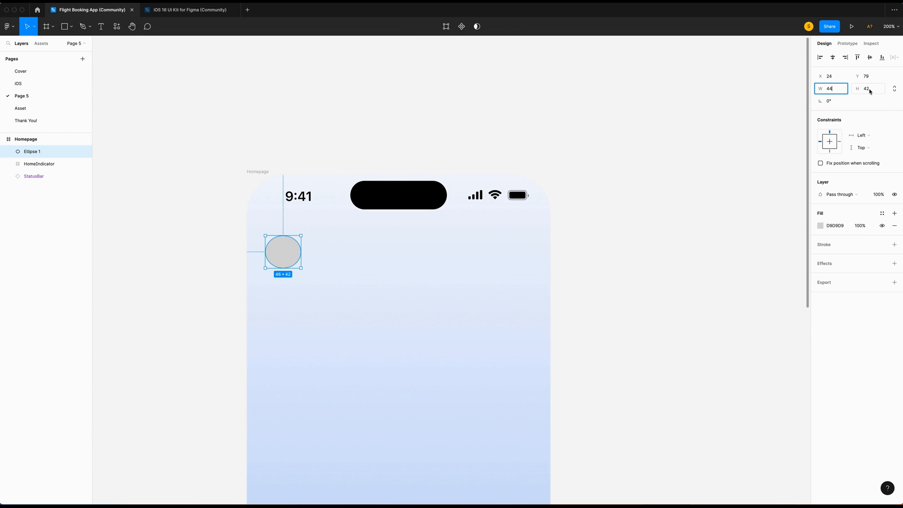
Make the circle 44×44 and fill it with an Unsplash portrait photo.
left_click(869, 91)
type("44")
key("Return")
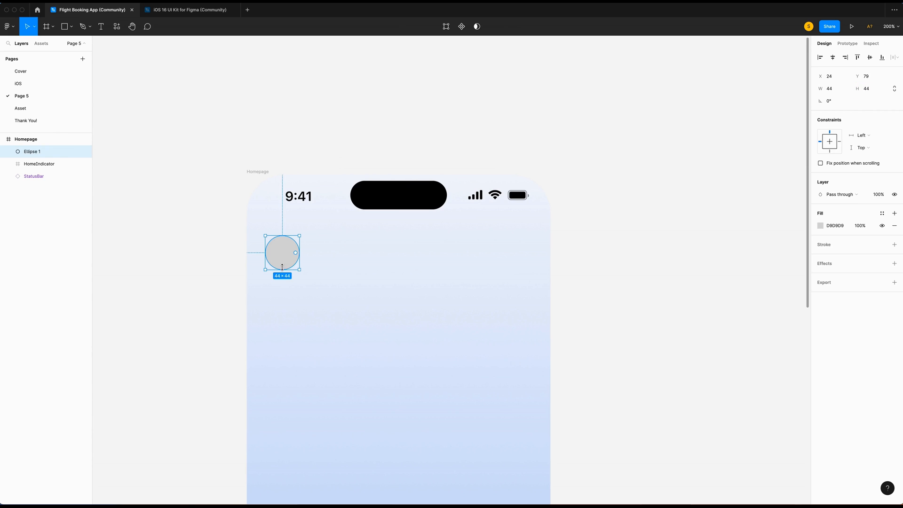
right_click(287, 262)
mouse_move(308, 428)
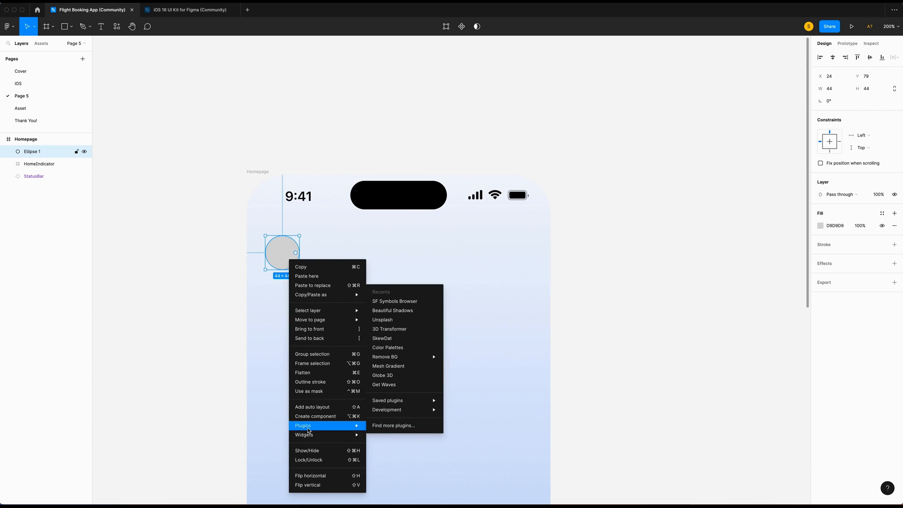
left_click(391, 324)
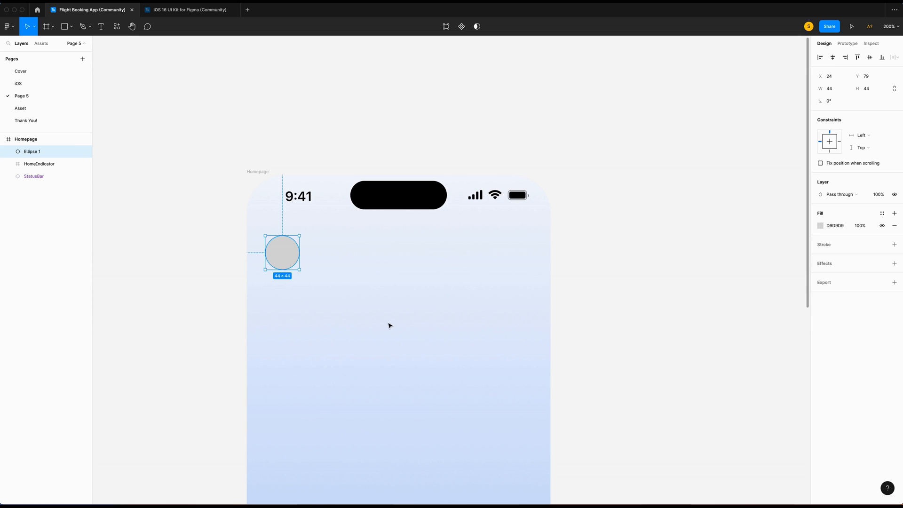
left_click(439, 195)
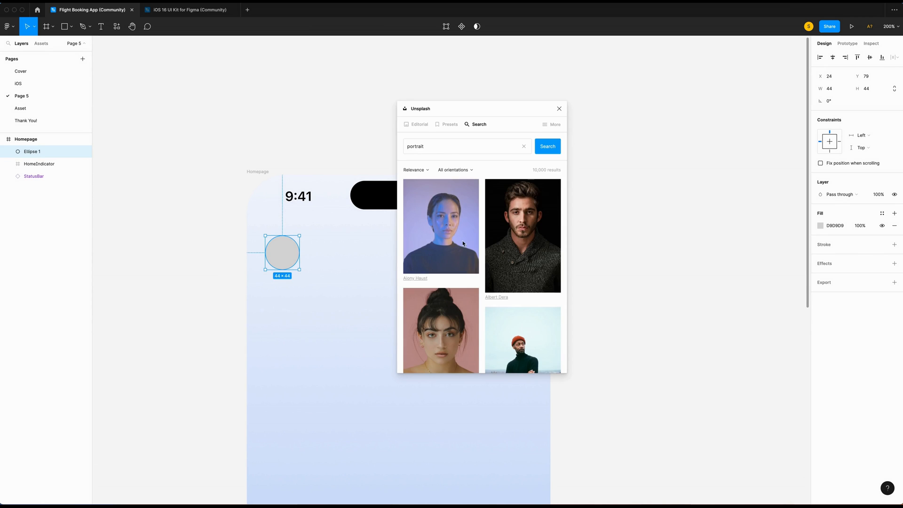
left_click(462, 241)
left_click(559, 108)
left_click(369, 300)
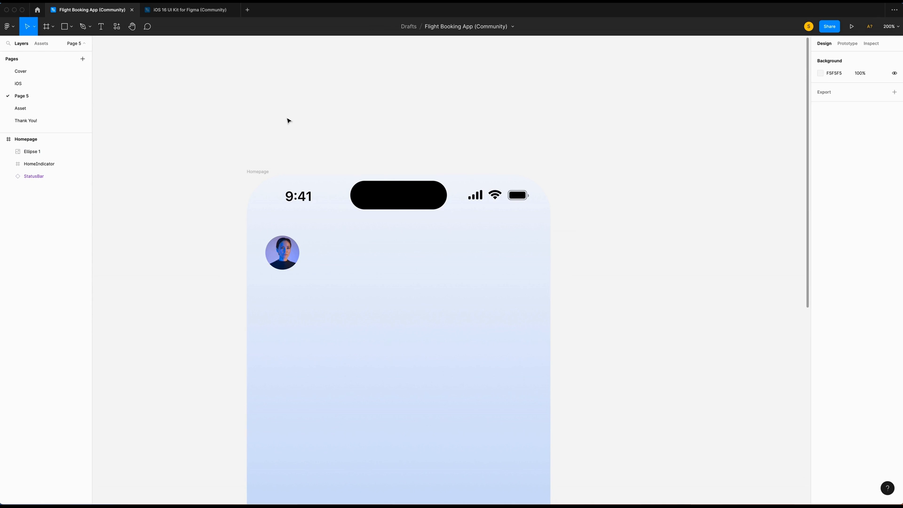
Add a greeting with the user's first name, set in Prompt Bold 20, left-aligned on one line.
left_click(101, 29)
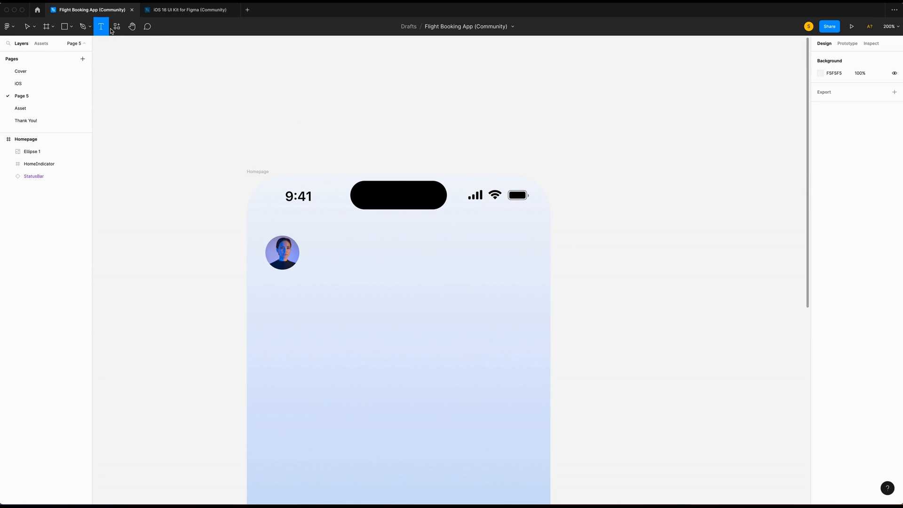
left_click_drag(313, 241, 392, 268)
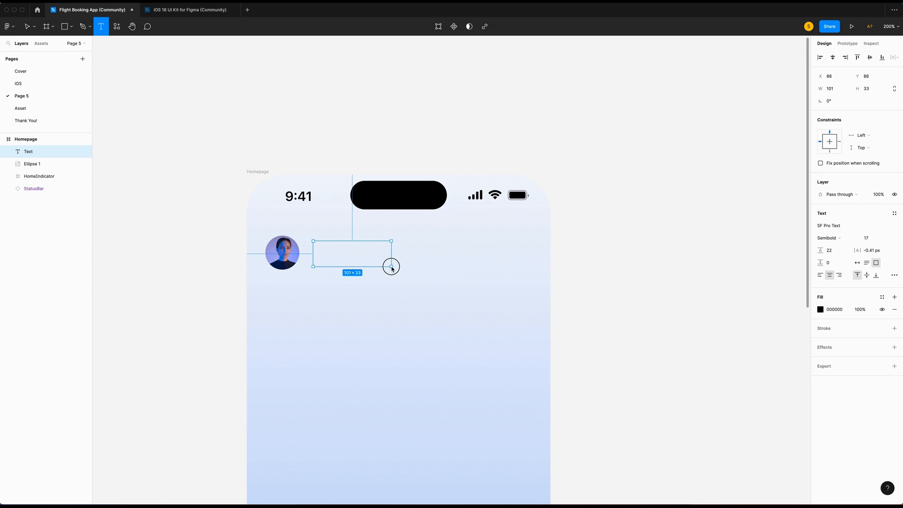
type("Hi, Catherine !")
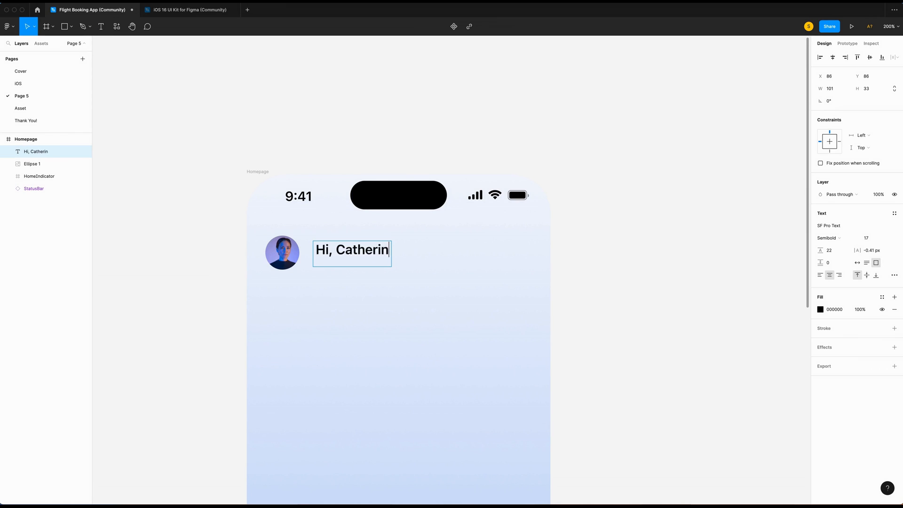
key("super+a")
left_click(838, 227)
type("Prompt")
key("Return")
left_click(830, 239)
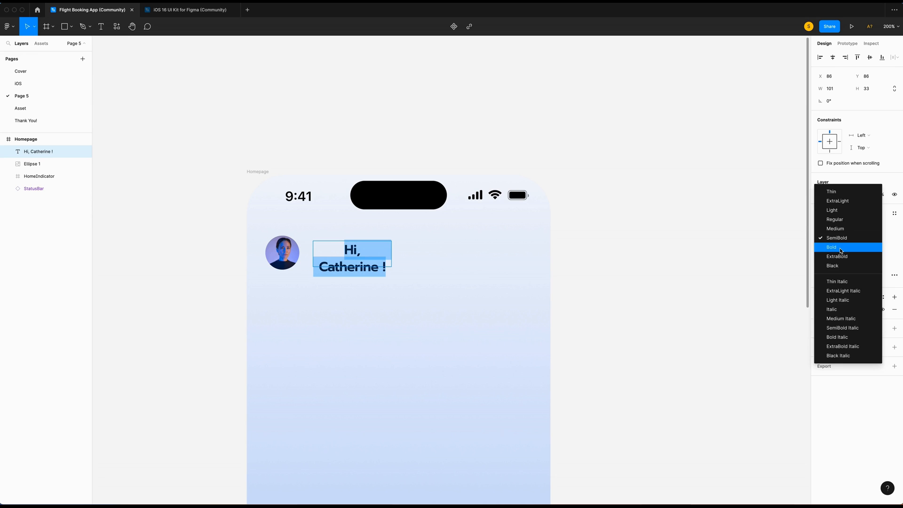
left_click(831, 247)
key("Return")
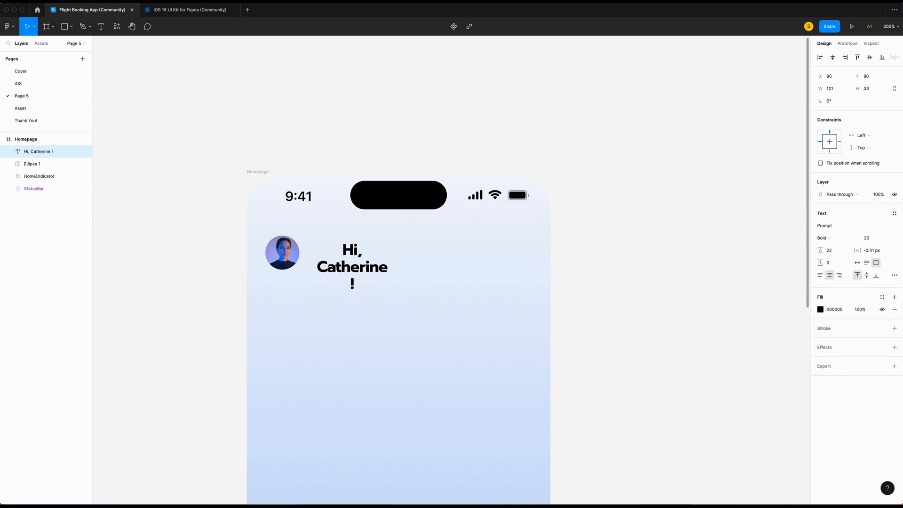
left_click(857, 263)
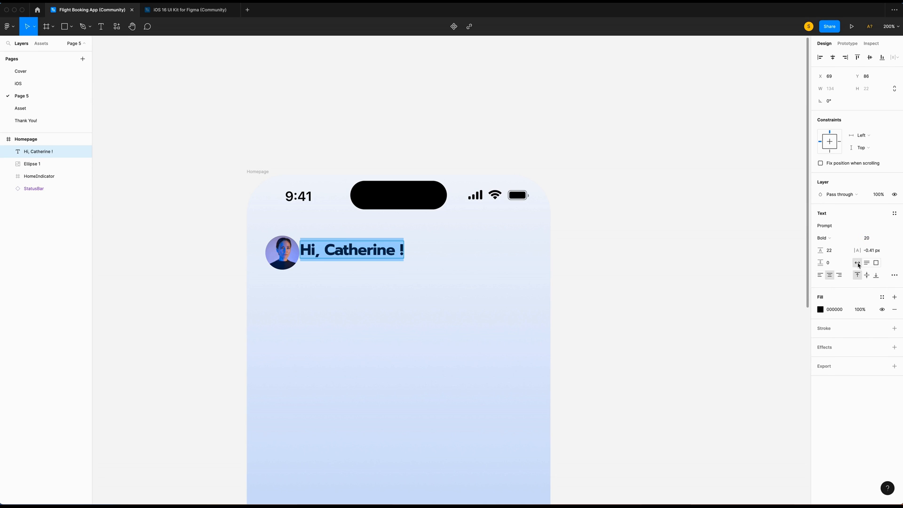
left_click(820, 276)
Position the greeting 16 px to the right of the avatar.
scroll(307, 226, "up", 5)
left_click_drag(333, 278, 336, 277)
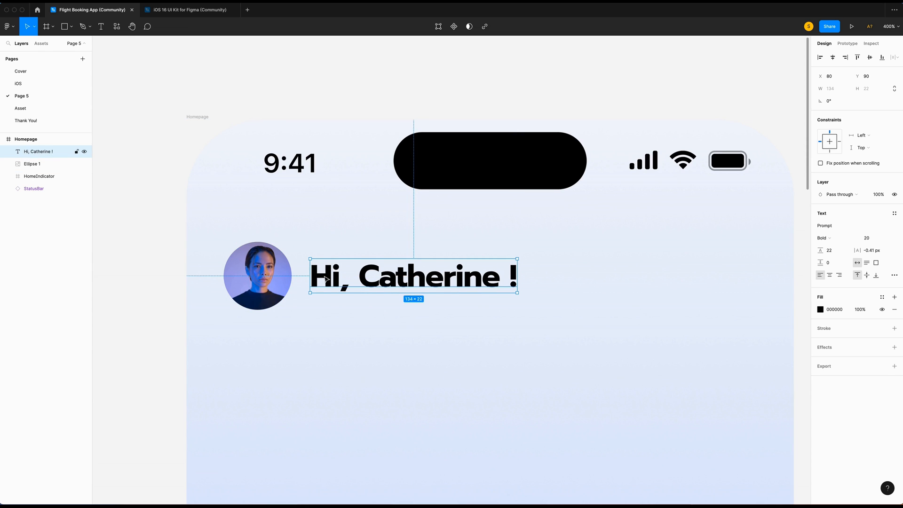
key("Right")
key("Right")
key("Right")
key("Right")
key("alt")
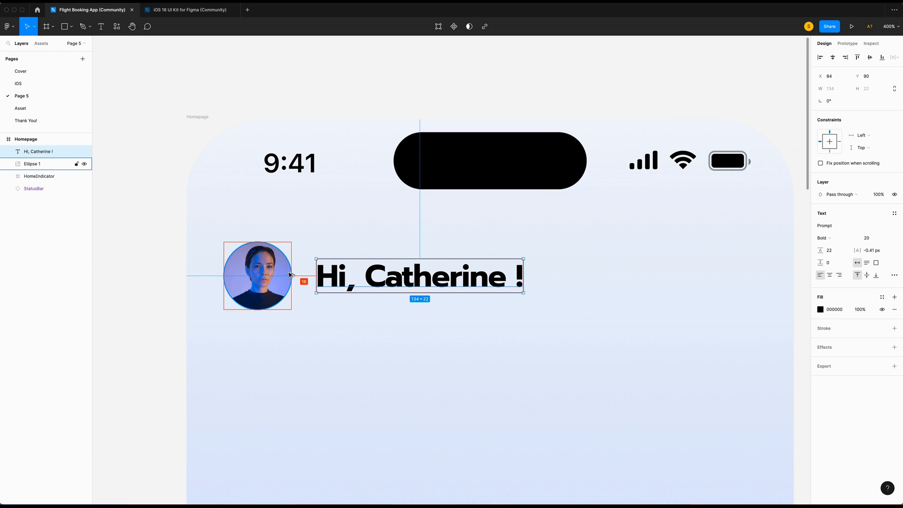
Frame the avatar and greeting as Top Navigation and move it up toward the status bar.
left_click(290, 275, "shift")
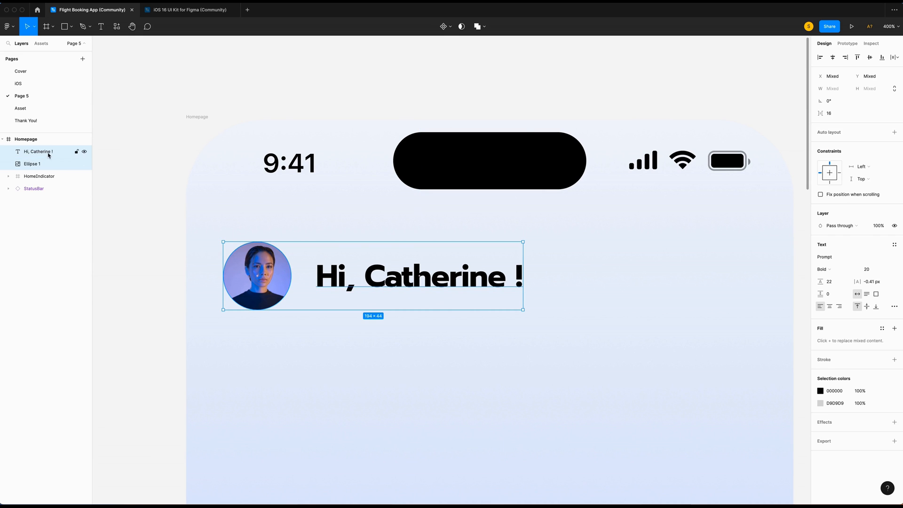
right_click(49, 155)
left_click(71, 232)
double_click(42, 154)
type("Top N")
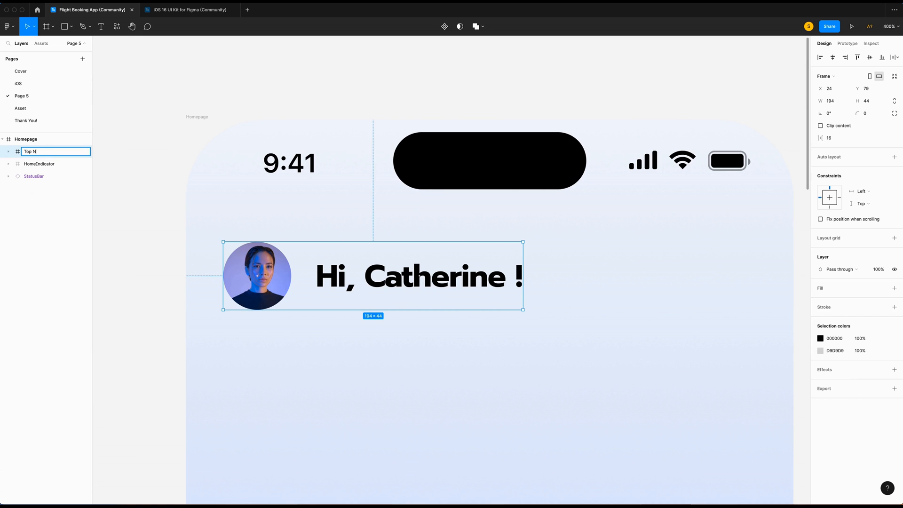
type("avigation")
key("Return")
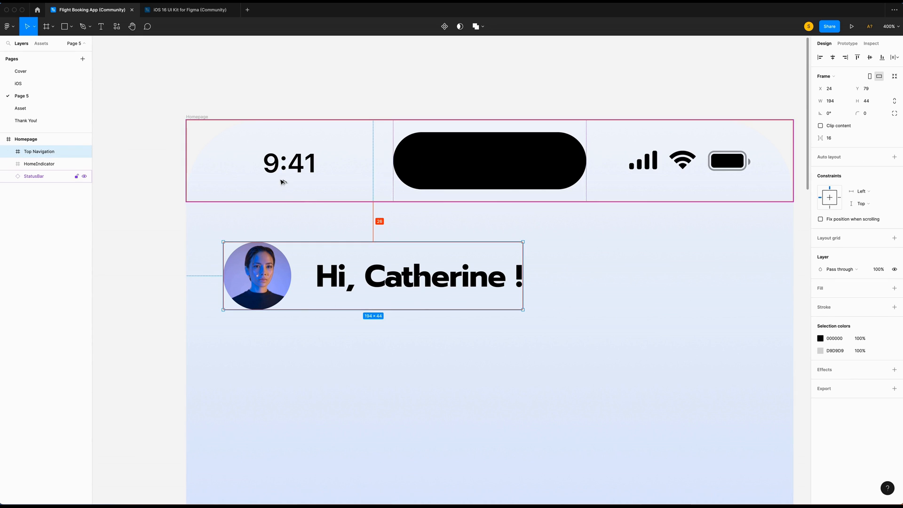
key("shift+Up")
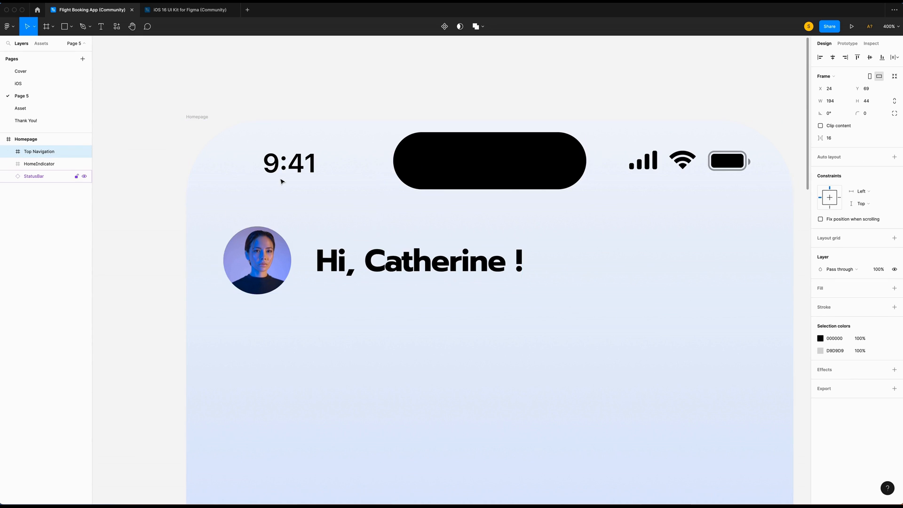
key("shift+Left")
key("shift+Right")
left_click(564, 306)
scroll(565, 306, "down", 5)
scroll(566, 306, "down", 1)
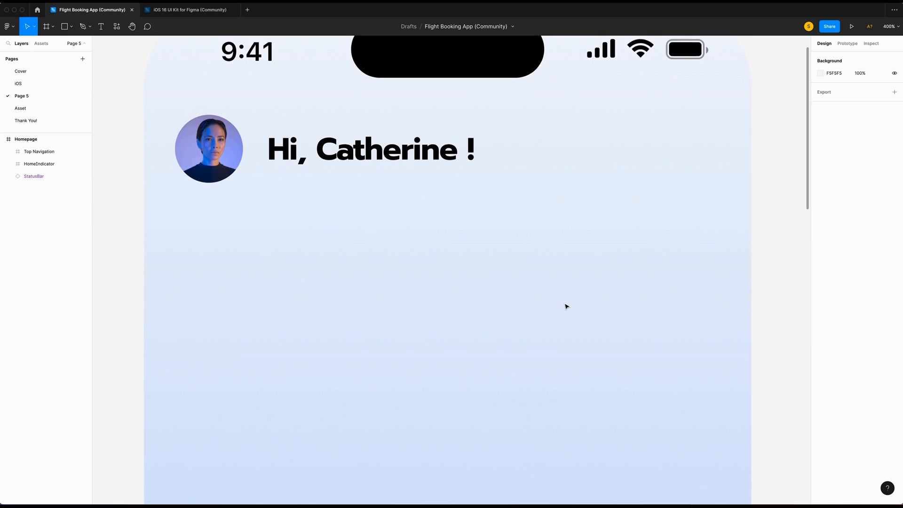
key("super+minus")
Draw a 353×200 rectangle centred horizontally just below the greeting.
key("r")
left_click_drag(289, 185, 556, 313)
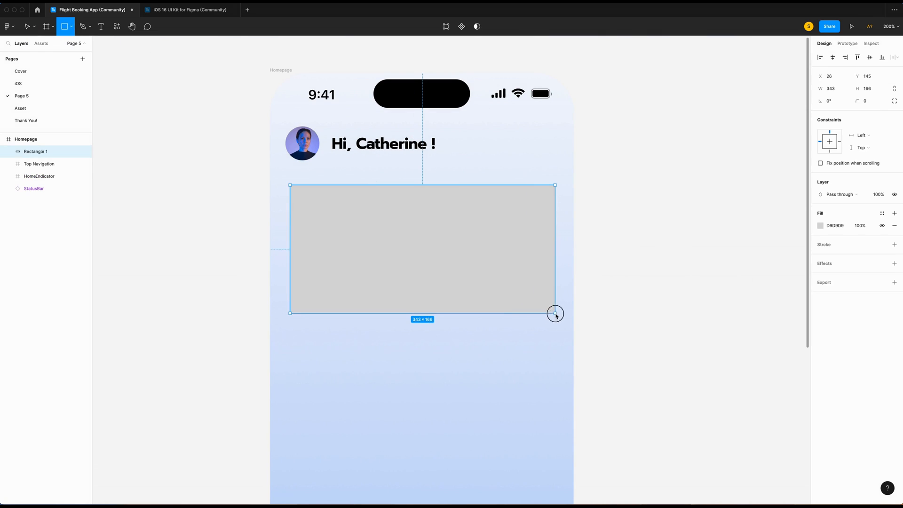
left_click(830, 88)
type("3")
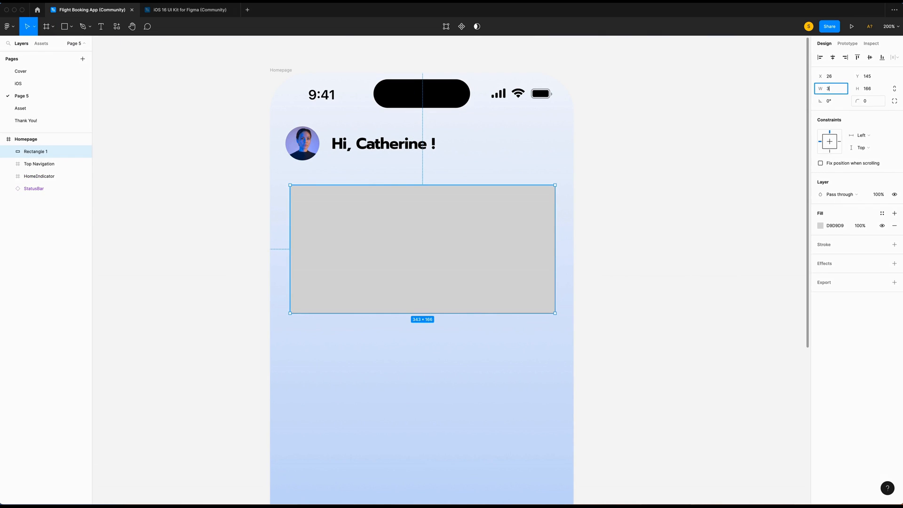
key("Tab")
type("2")
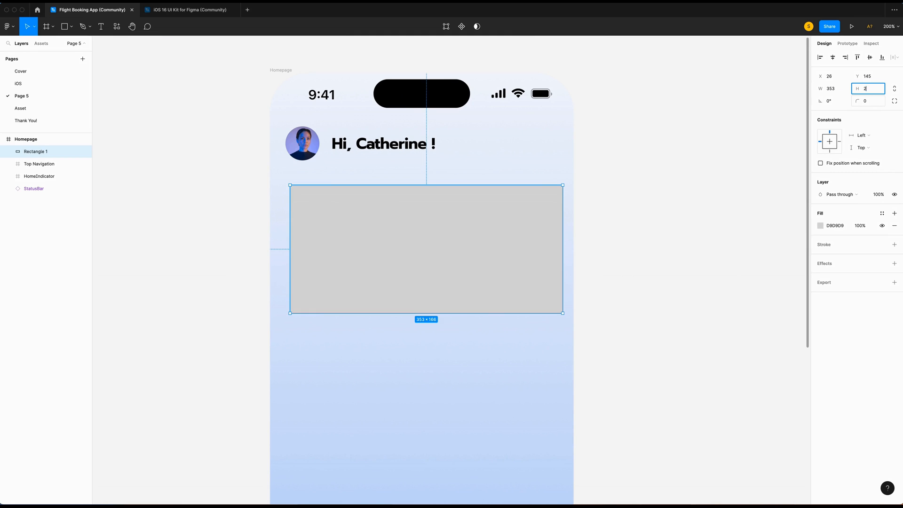
type("00")
key("Return")
left_click(832, 57)
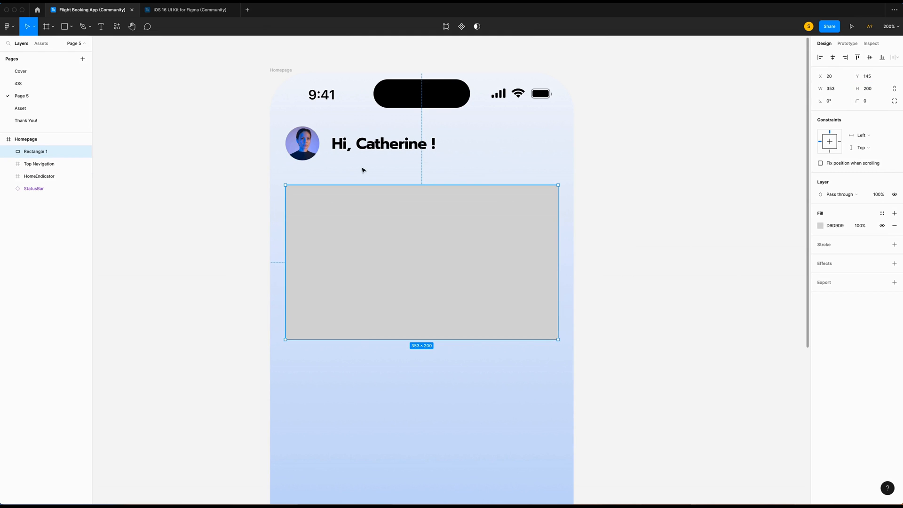
key("shift+Up")
key("Down")
key("Down")
left_click(866, 101)
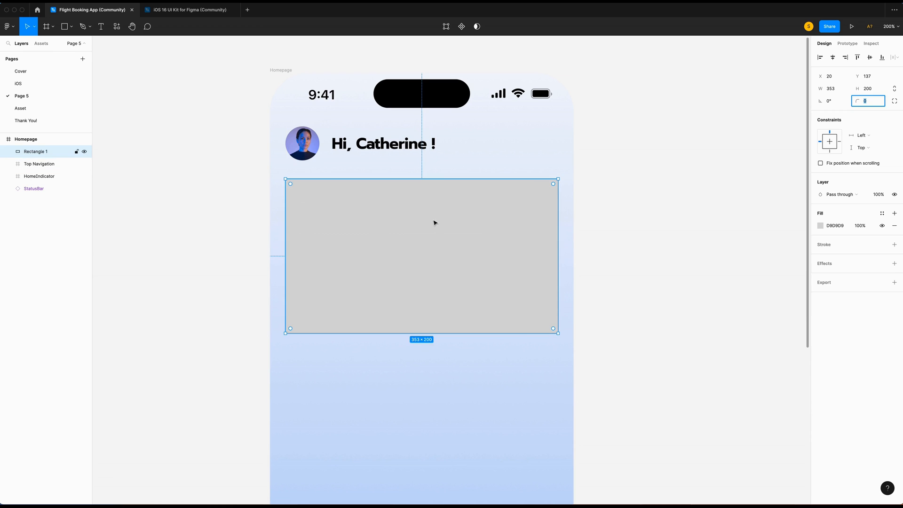
Fill the rectangle with an airplane-wing photo from an Unsplash 'plane' search.
right_click(433, 222)
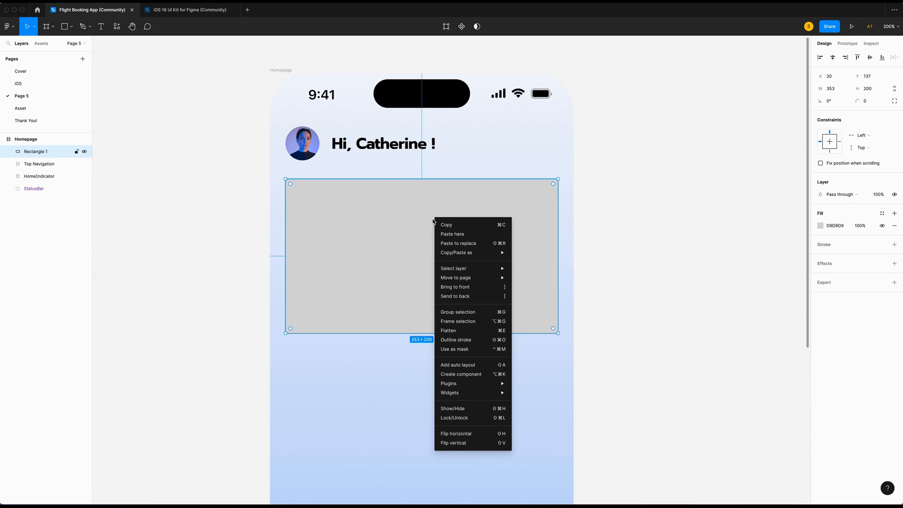
mouse_move(494, 383)
mouse_move(544, 307)
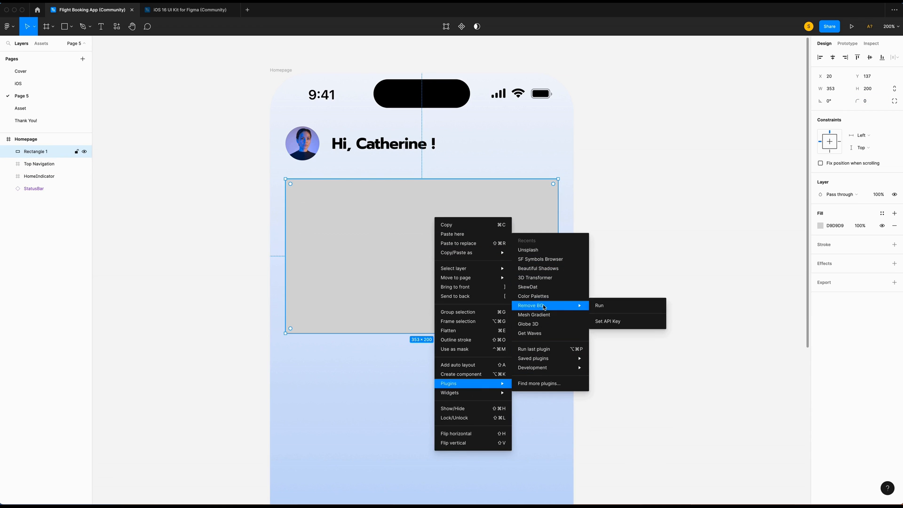
left_click(528, 250)
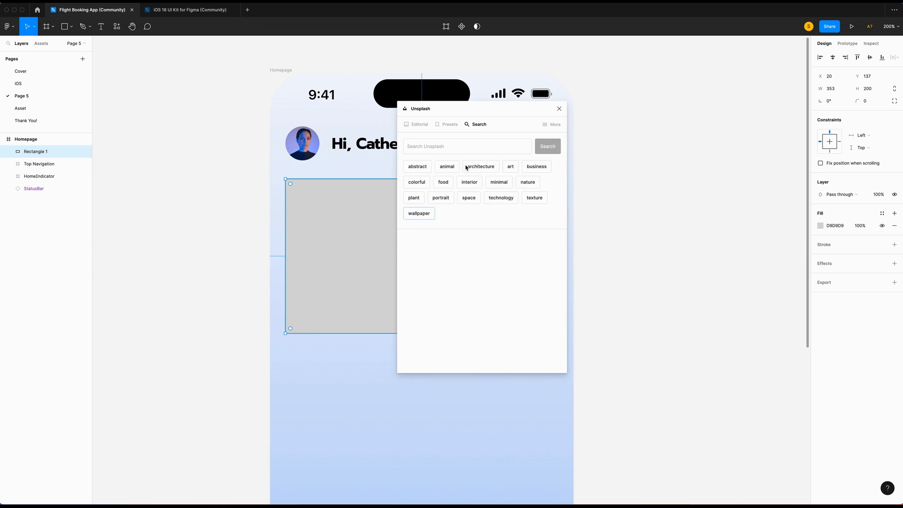
type("plane")
key("Return")
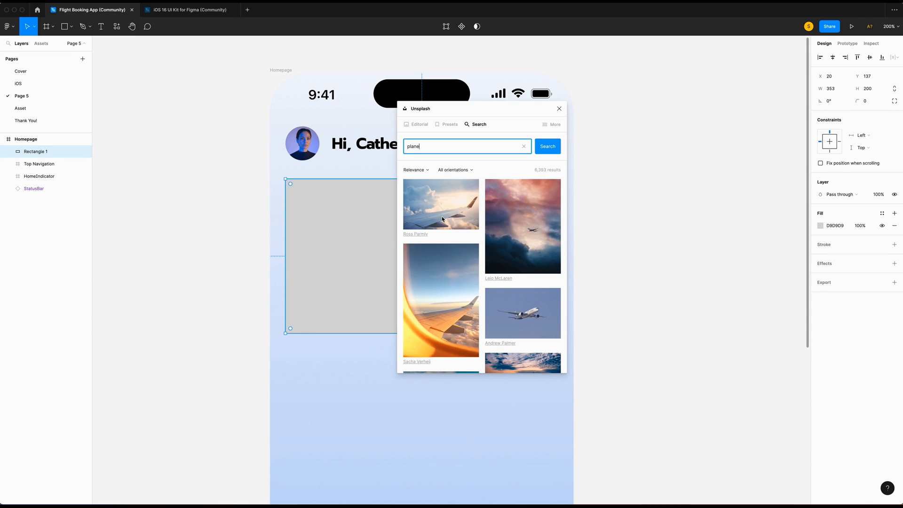
left_click(442, 219)
Wrap the photo in a frame with 20 corner radius, clip content, and name it Top Card.
right_click(480, 255)
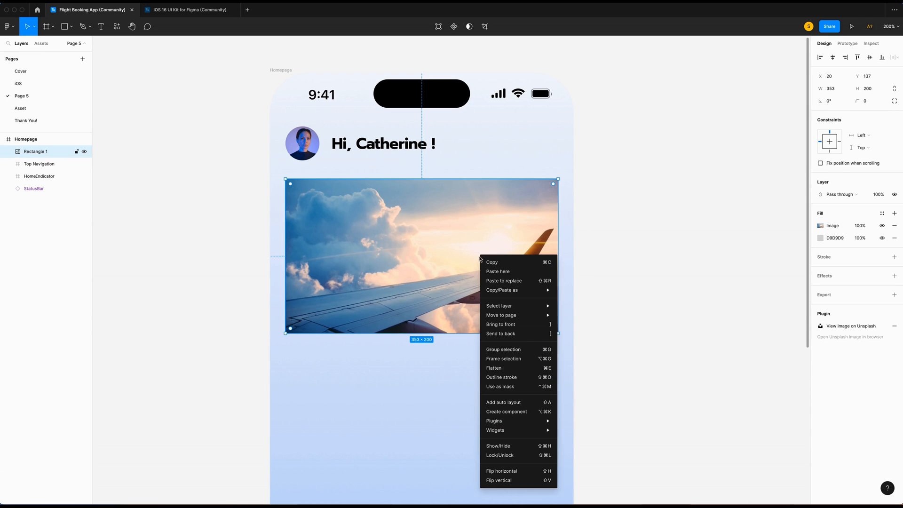
left_click(497, 360)
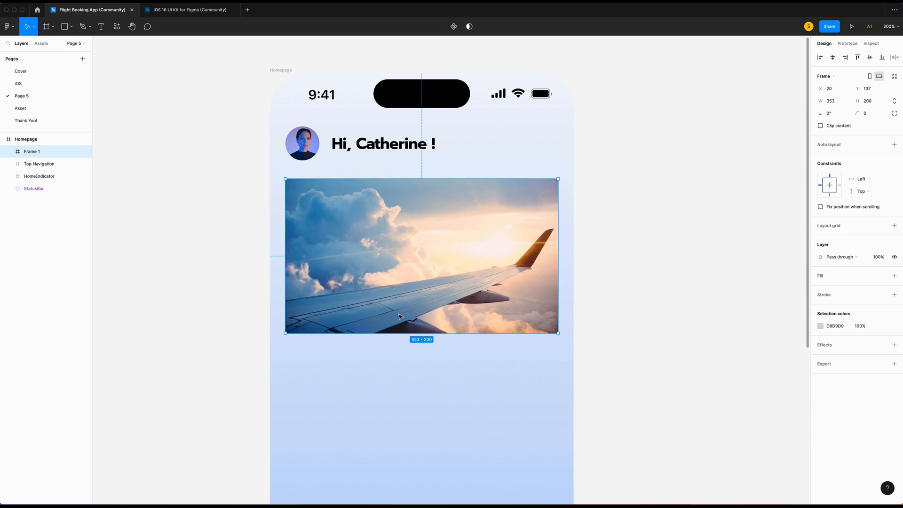
left_click(867, 113)
type("20")
left_click(821, 126)
double_click(40, 150)
type("Top Card")
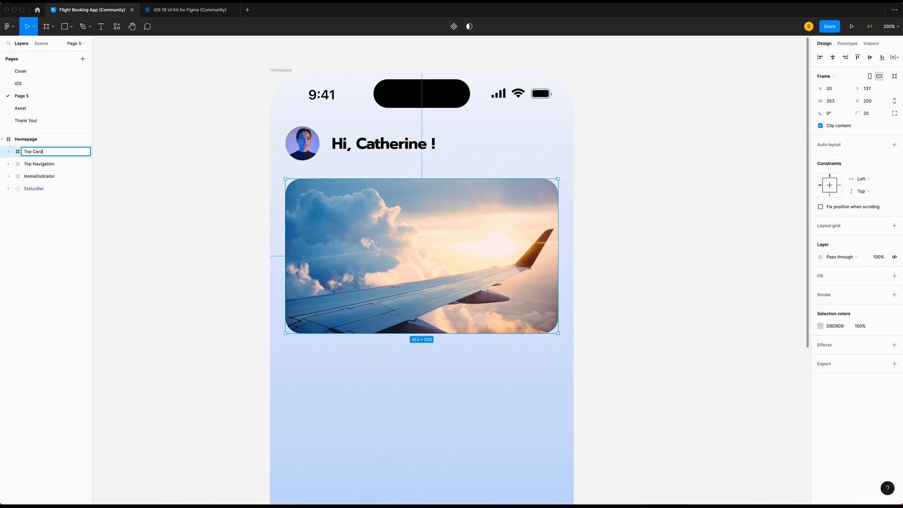
key("Return")
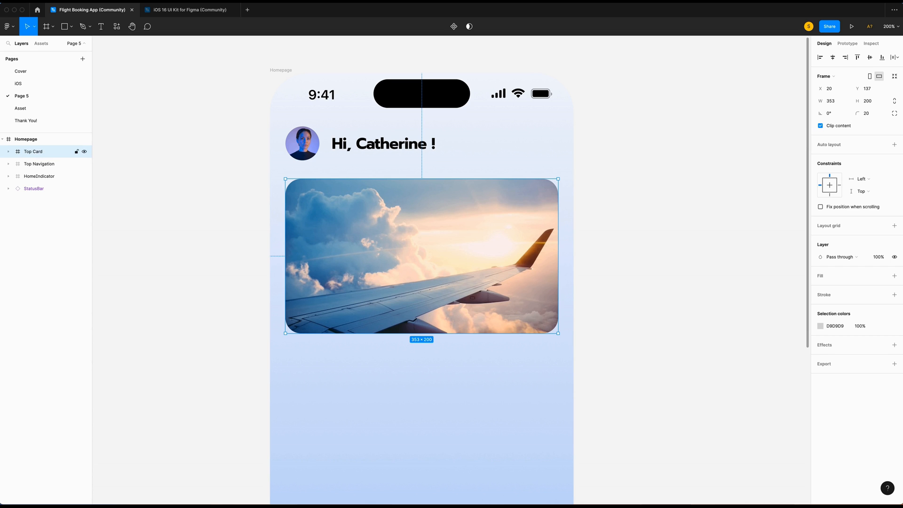
Copy the gradient background image from the Asset page and paste it into Top Card.
left_click(24, 108)
scroll(392, 334, "down", 6)
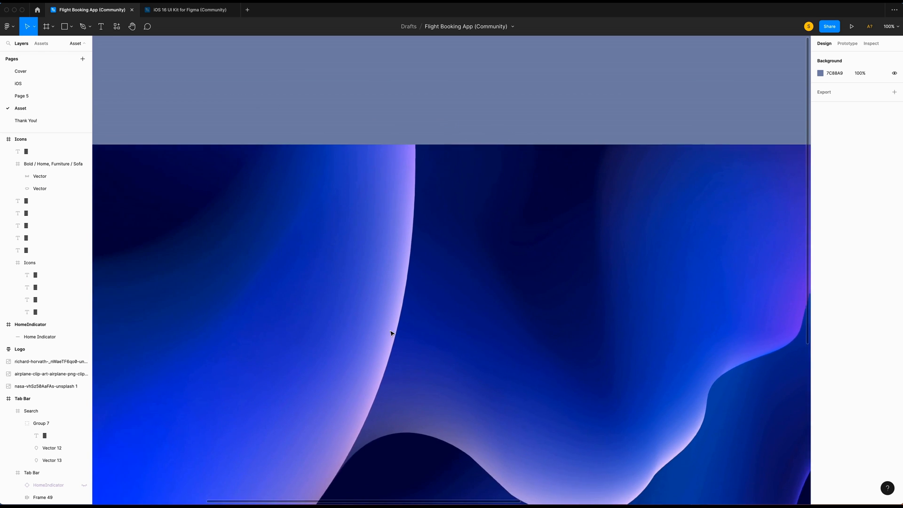
scroll(392, 333, "up", 5)
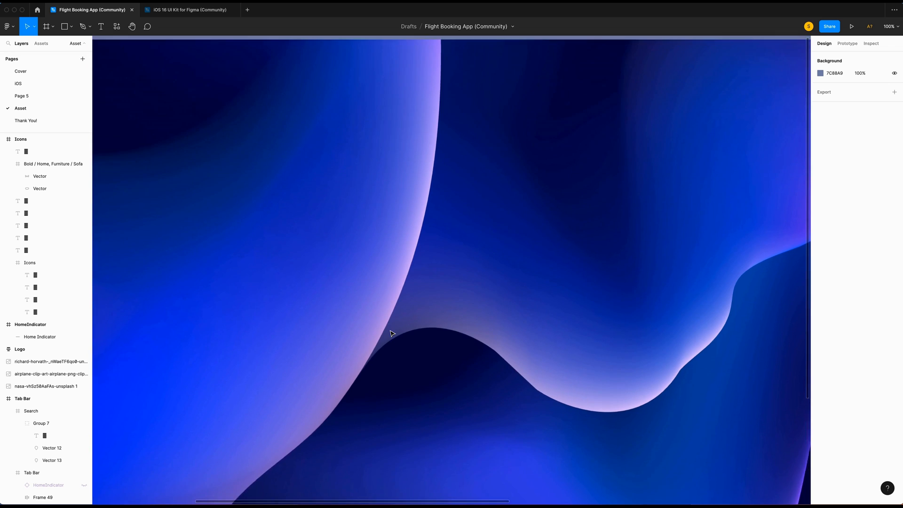
scroll(392, 333, "left", 3)
scroll(392, 334, "down", 5)
scroll(392, 334, "up", 10)
scroll(392, 333, "left", 3)
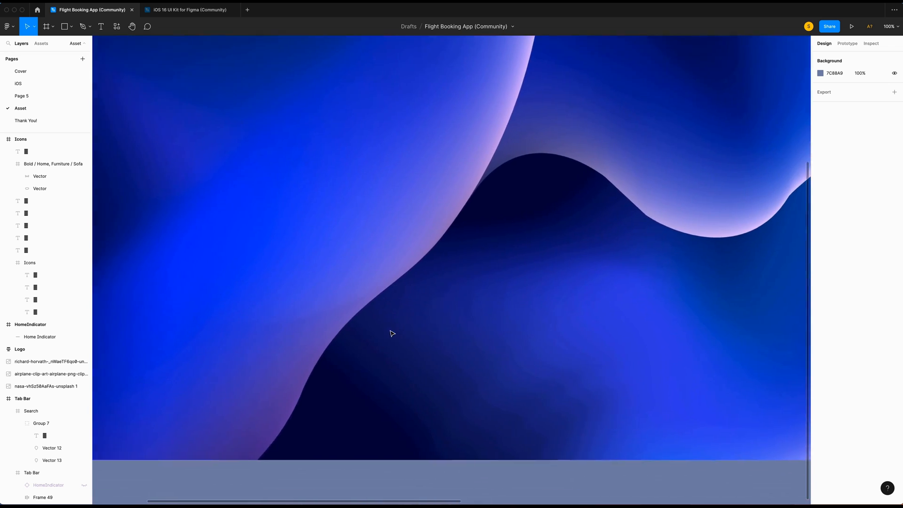
scroll(392, 334, "left", 2)
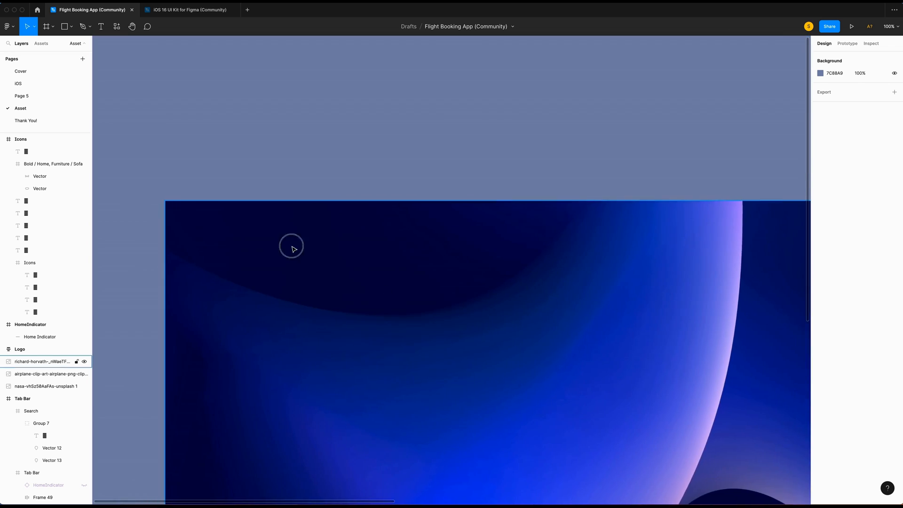
left_click(293, 249)
left_click(21, 96)
right_click(353, 230)
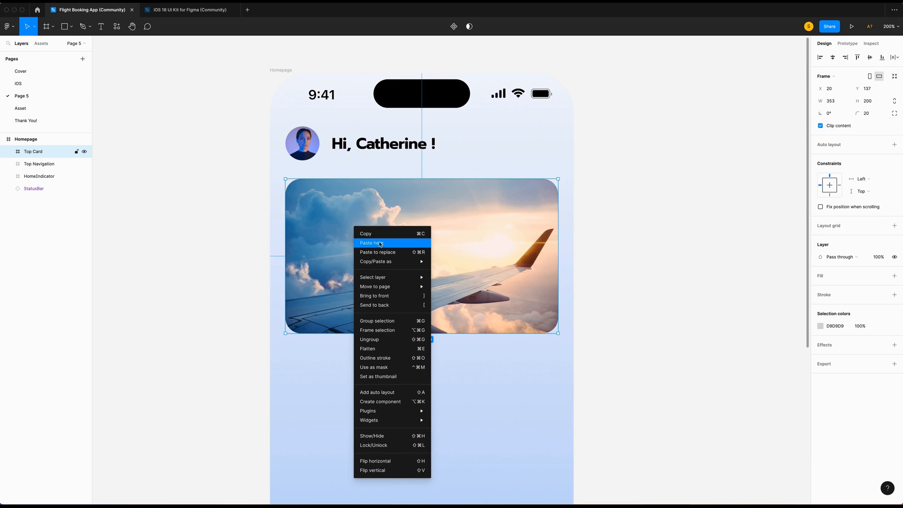
left_click(381, 244)
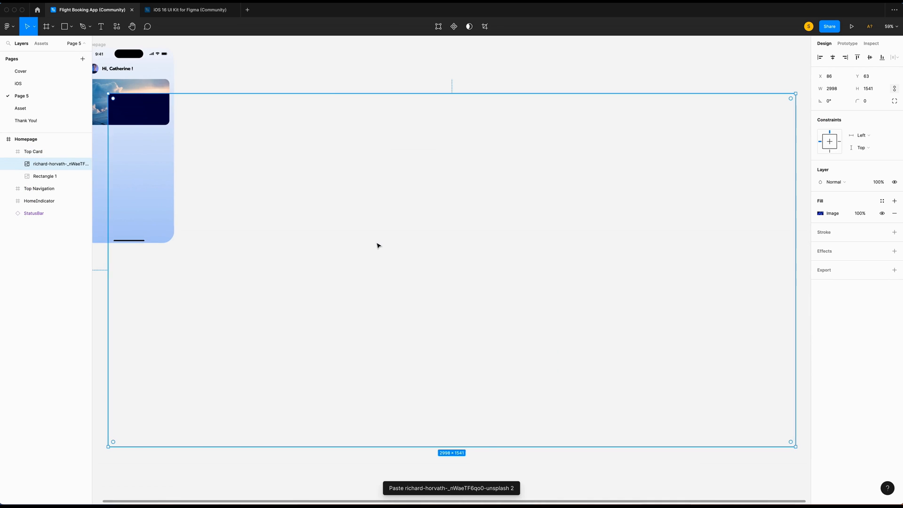
Position the gradient image at X -1715 and Y -240.
double_click(833, 76)
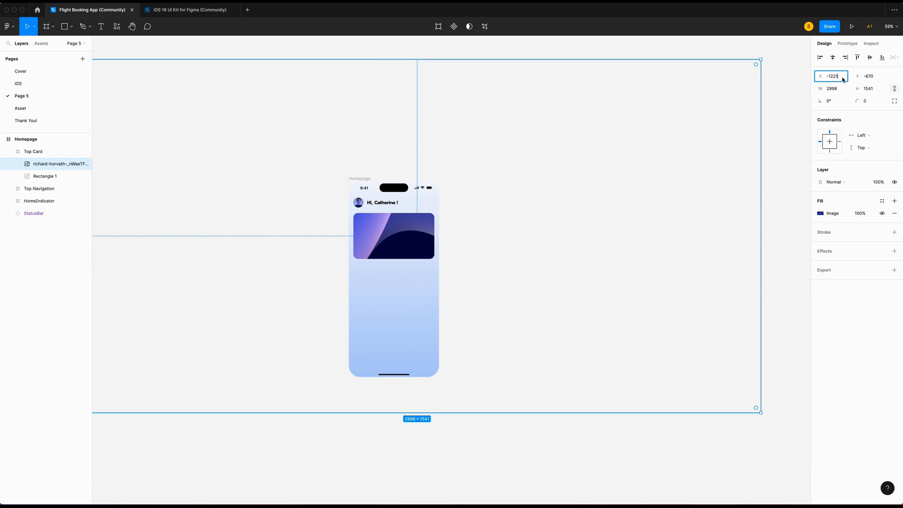
type("-1715")
key("Return")
left_click(879, 80)
type("-")
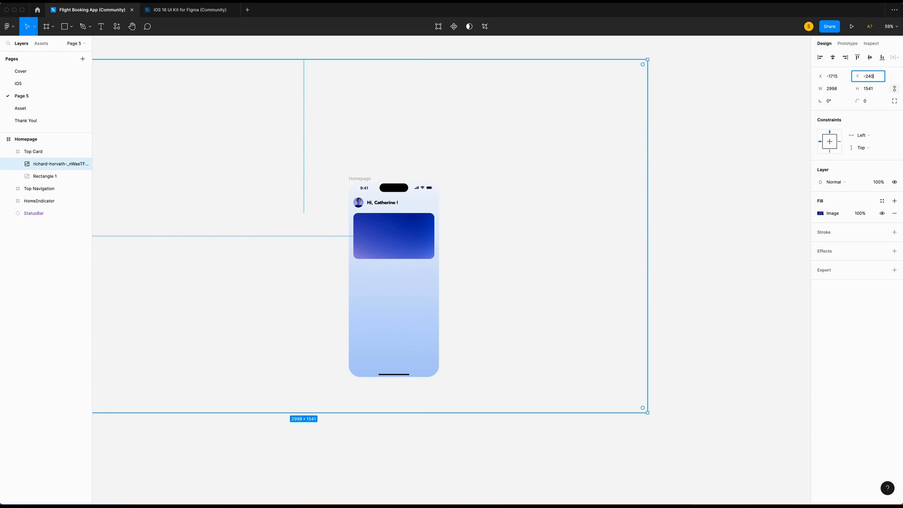
key("Return")
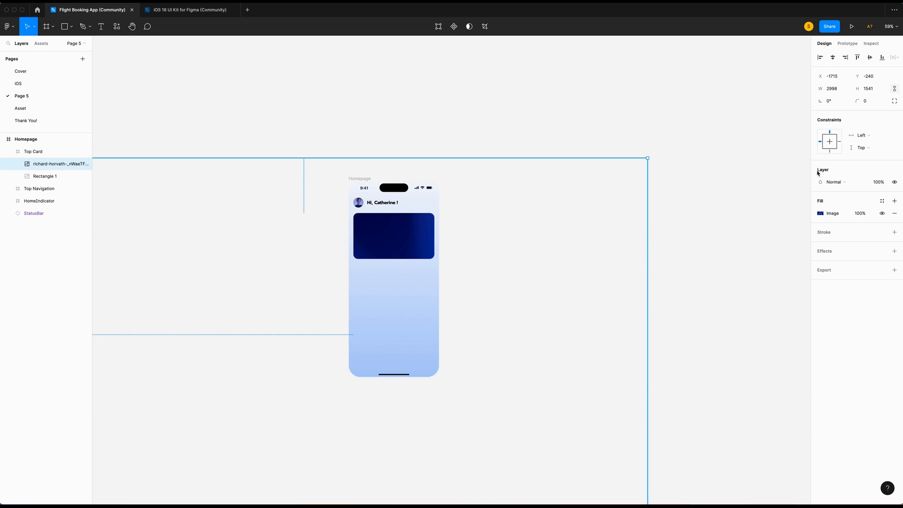
Set the gradient image's blend mode to Color dodge with 60% fill opacity.
left_click(847, 184)
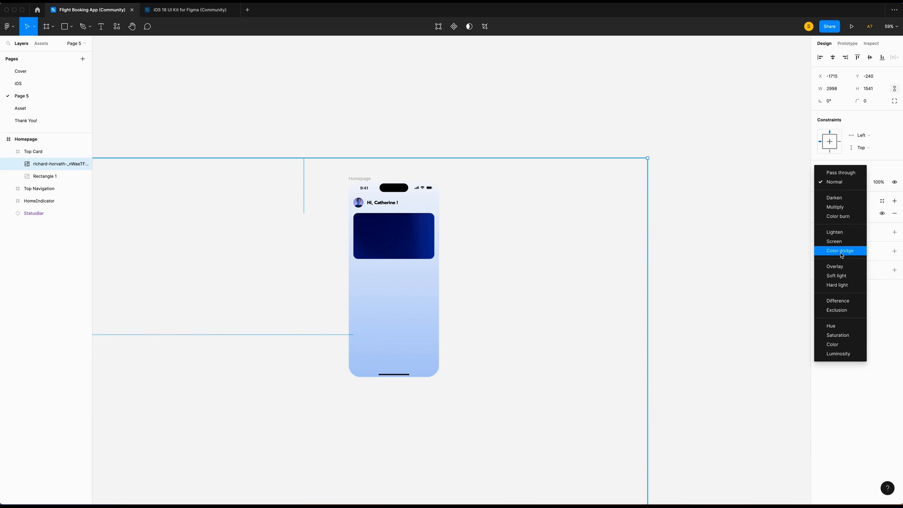
left_click(840, 251)
scroll(514, 177, "up", 5)
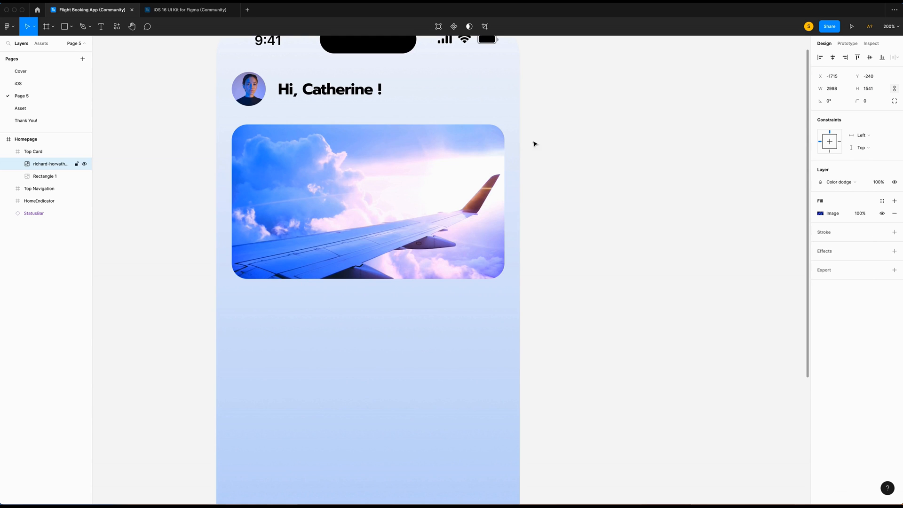
left_click(860, 214)
type("60")
key("Return")
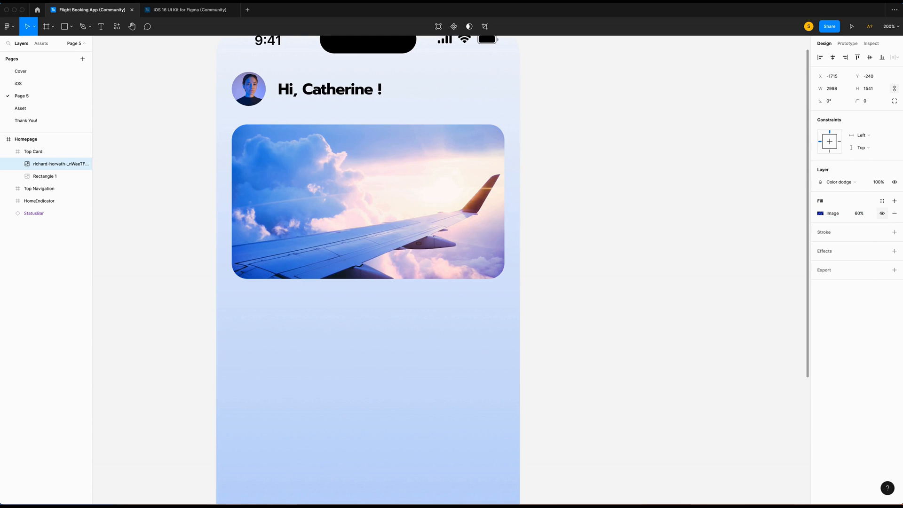
mouse_move(84, 167)
Toggle the Top Card's gradient overlay on and off to compare the look.
left_click(85, 164)
left_click(85, 164)
left_click(85, 164)
left_click(84, 165)
left_click(85, 165)
left_click(84, 165)
Type the two-line heading "Let's Discover / a New Adventure !" with auto height at size 30.
type("Let's")
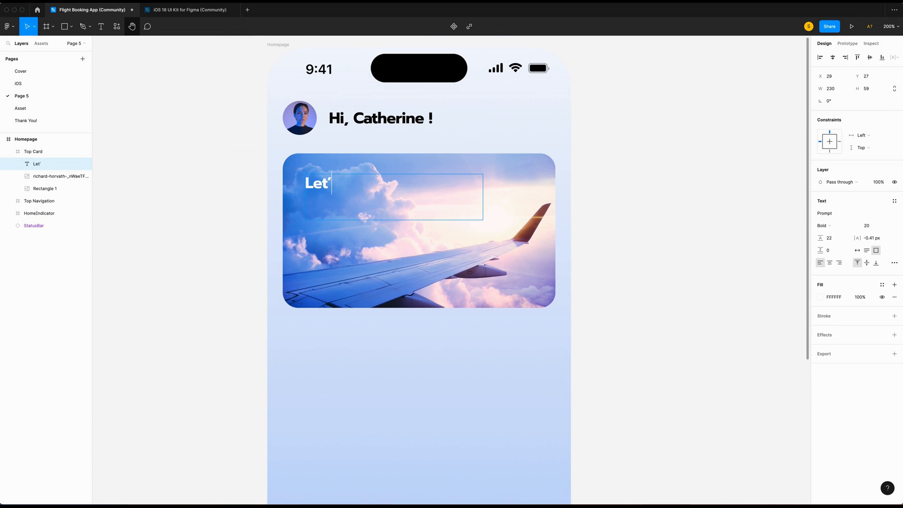
type(" Discover")
key("Return")
type("a New Adventure")
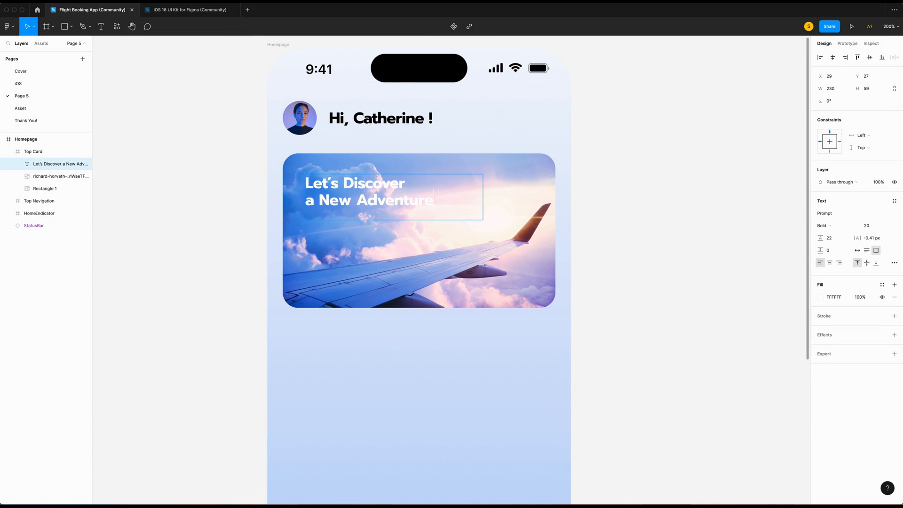
type(" !")
key("ctrl+a")
left_click(866, 251)
left_click(877, 227)
type("30")
key("Return")
Widen the heading box and colour the text black at 60% opacity.
left_click_drag(483, 207, 519, 207)
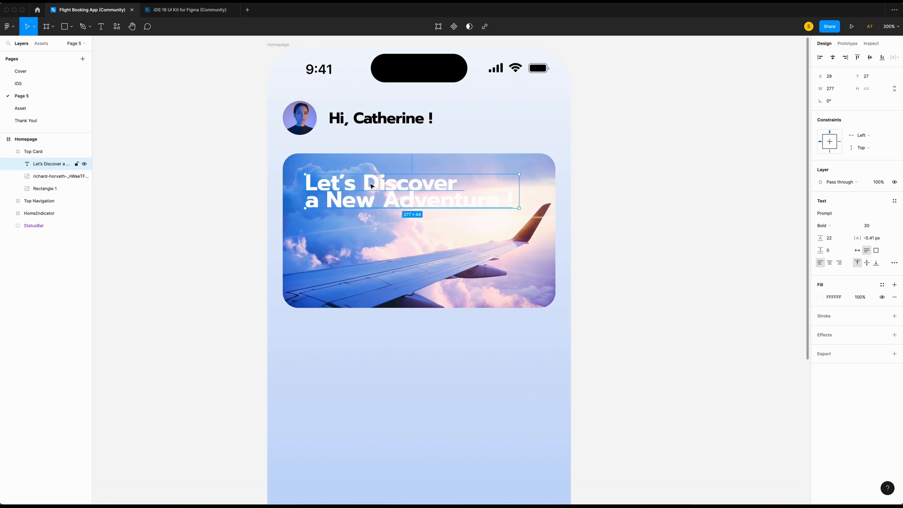
key("Return")
left_click(822, 297)
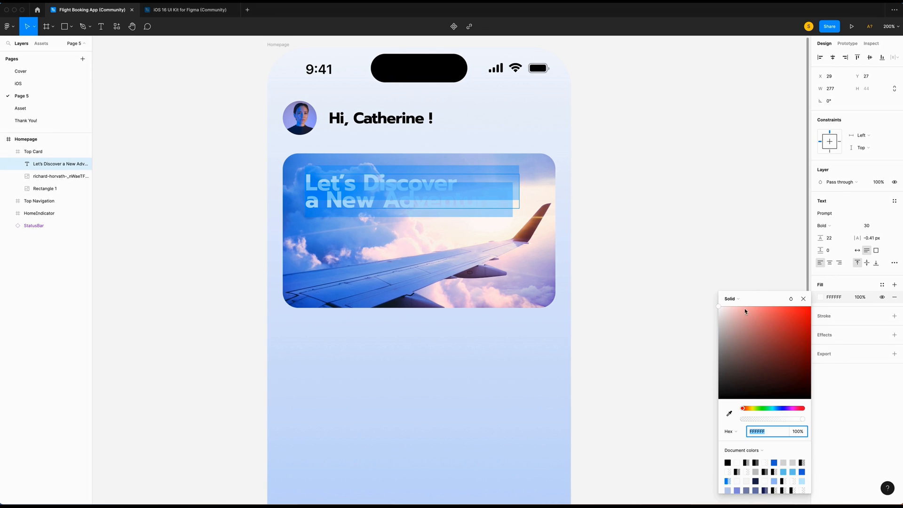
left_click(733, 471)
key("Escape")
key("Escape")
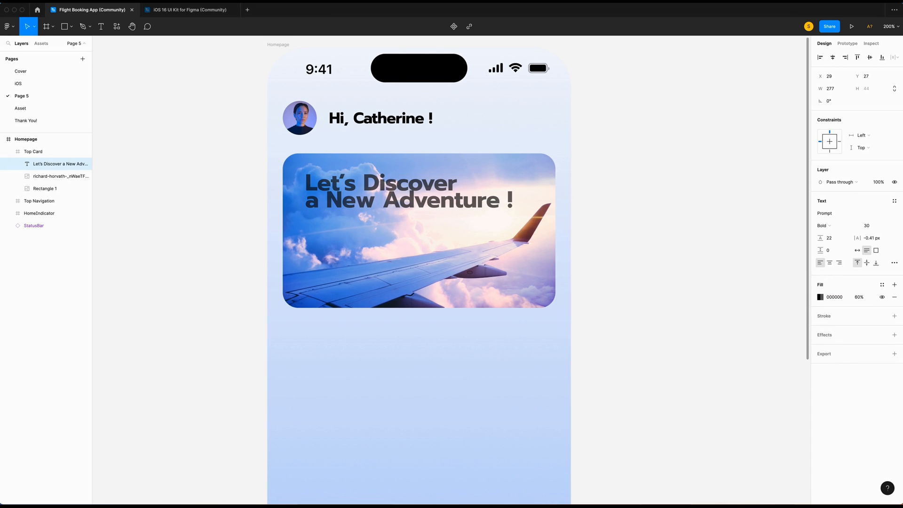
Set the heading's paragraph spacing to 8 and nudge it up slightly.
left_click(829, 250)
type("8")
key("Return")
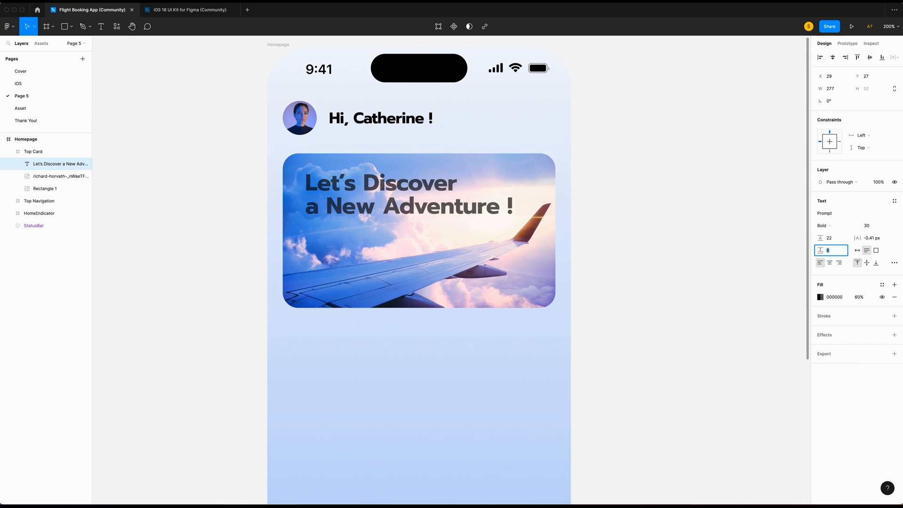
key("alt")
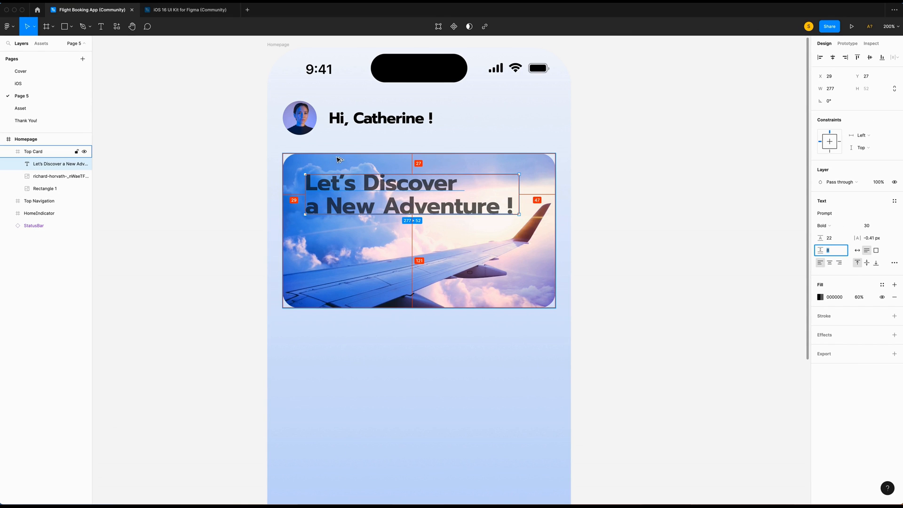
key("Up")
key("Up")
key("Up")
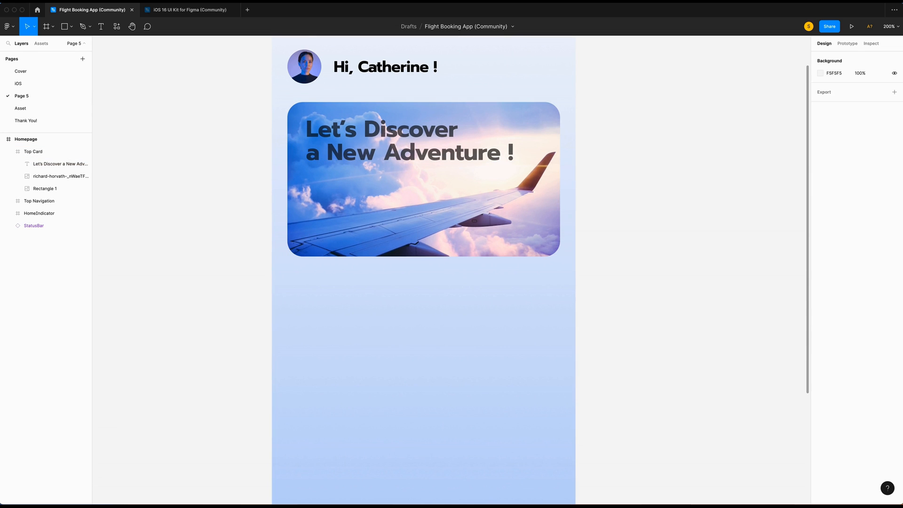
Draw a 60×86 frame named Flight and zoom in on it.
scroll(284, 264, "down", 2)
key("f")
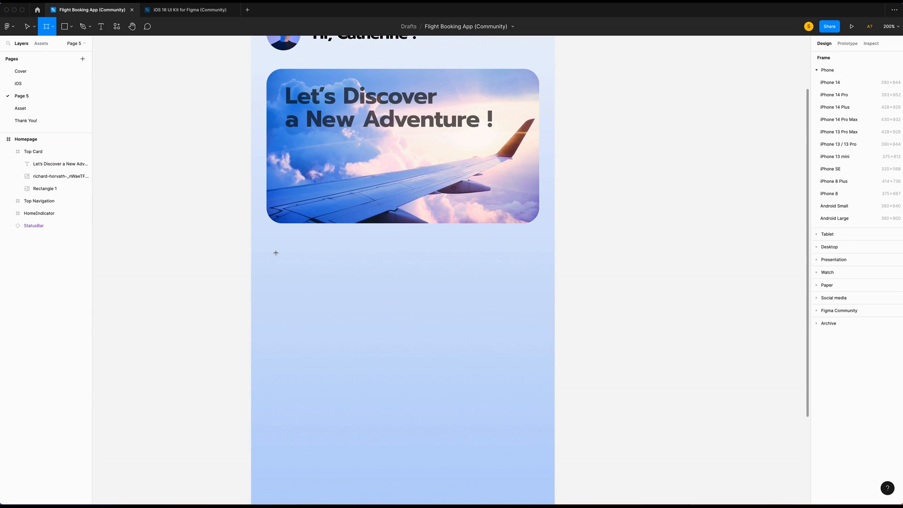
left_click_drag(273, 250, 328, 324)
left_click(830, 101)
type("60")
left_click(873, 101)
type("86")
key("Return")
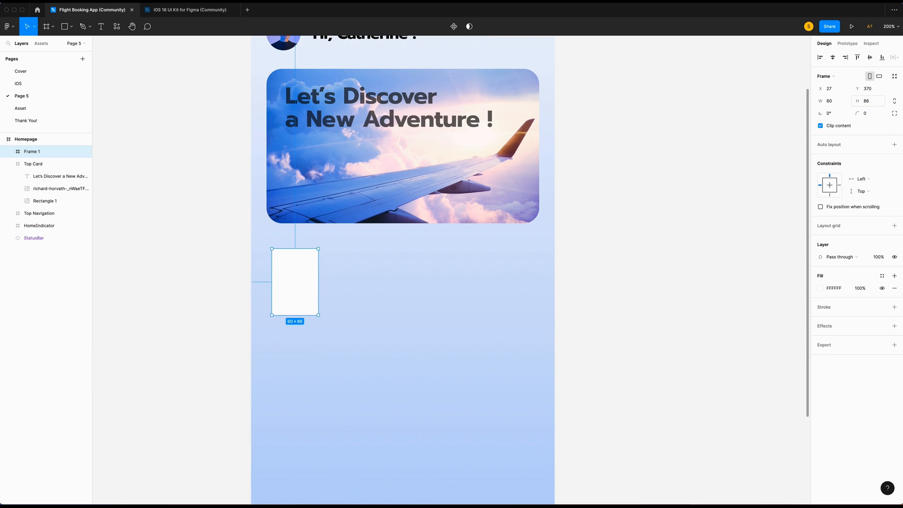
double_click(33, 152)
type("Flight")
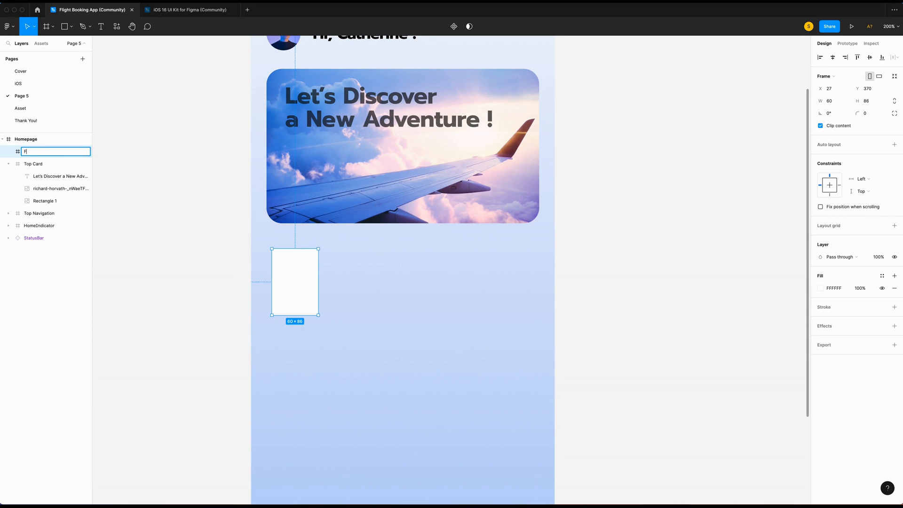
key("Return")
double_click(17, 152)
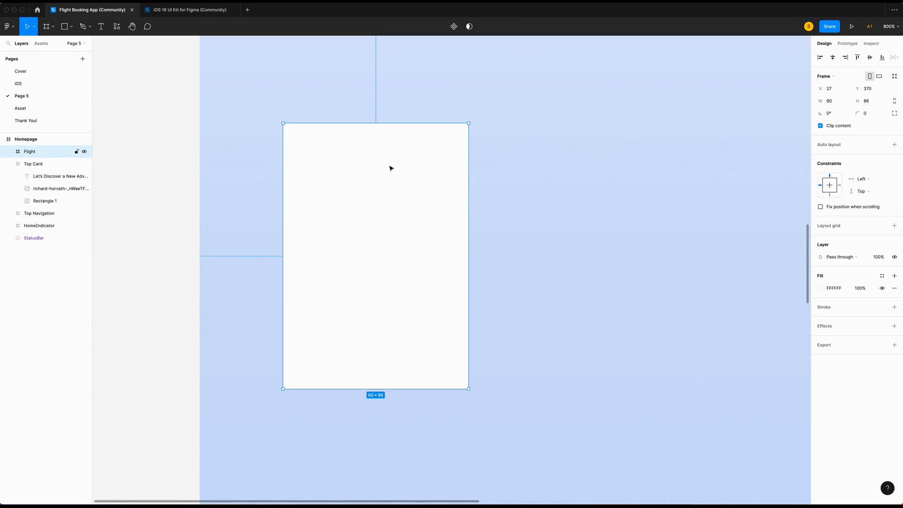
Draw a 60×60 circle centred horizontally inside the Flight frame.
left_click(71, 26)
left_click(61, 73)
left_click_drag(302, 129, 459, 278)
left_click(829, 88)
type("60")
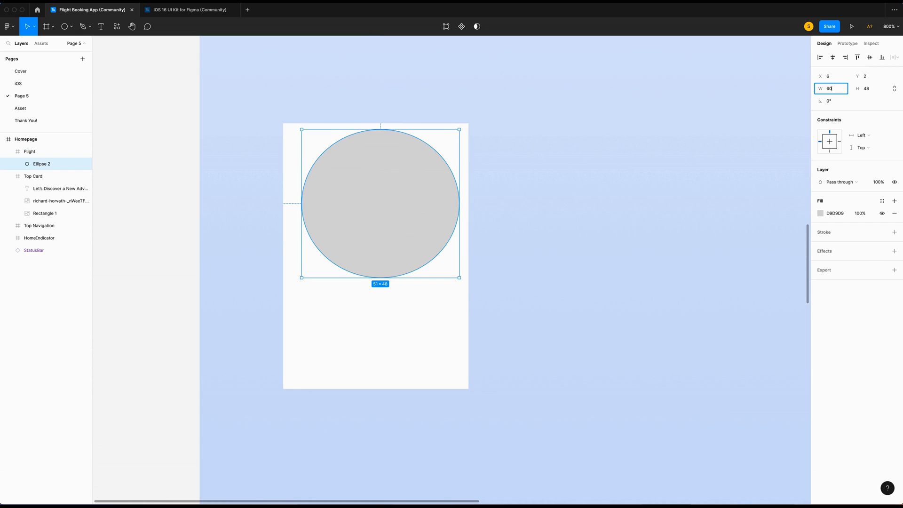
key("Tab")
key("Return")
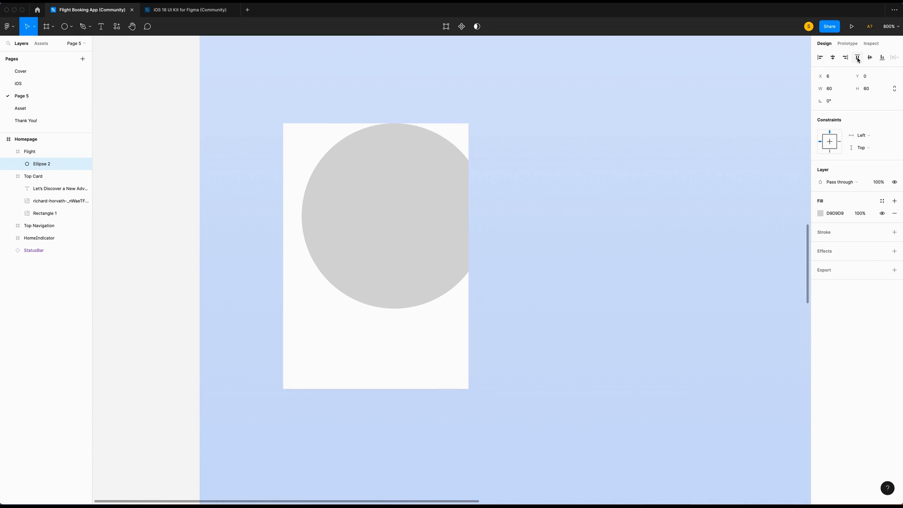
left_click(833, 58)
Remove the Flight frame's fill and give the circle a white fill at 60%.
left_click(315, 126)
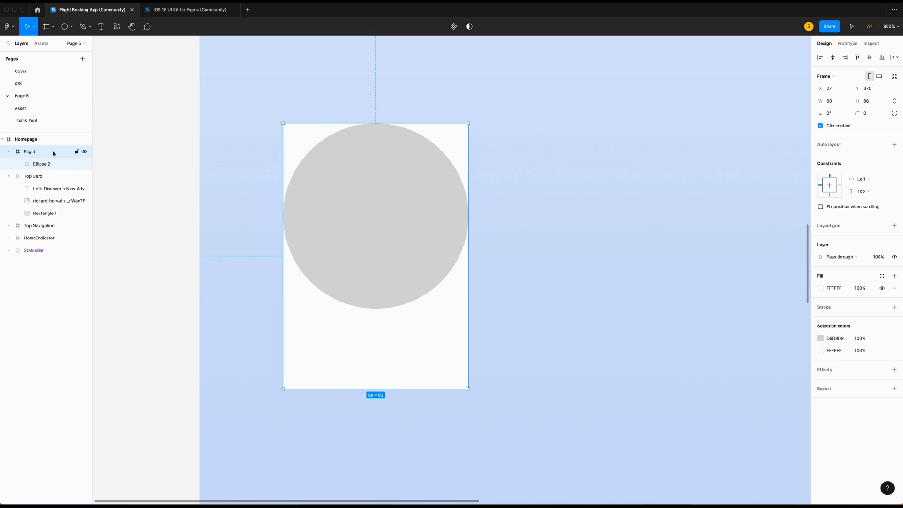
left_click(894, 290)
left_click(403, 230)
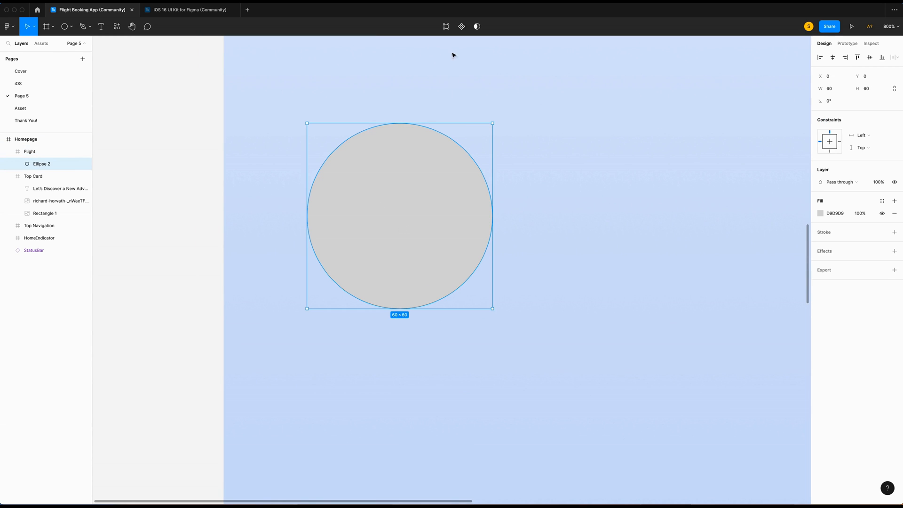
left_click(820, 213)
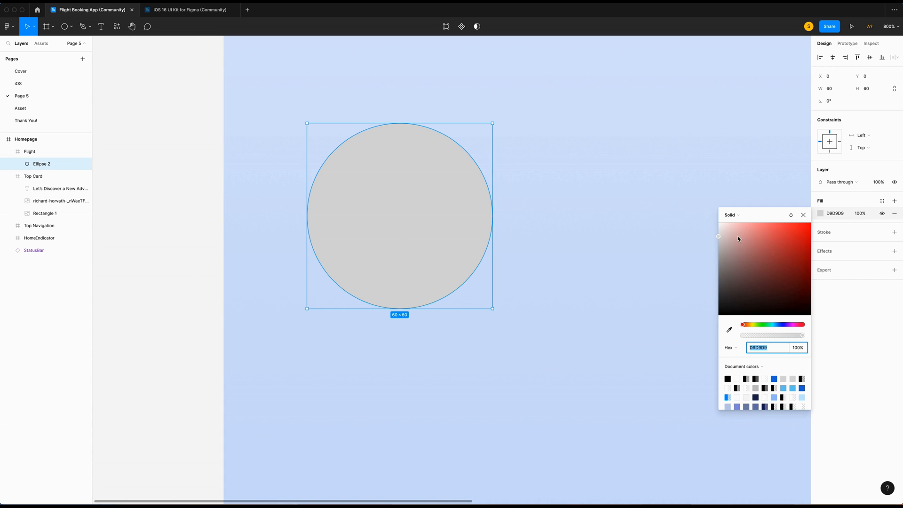
left_click_drag(719, 236, 711, 161)
left_click(860, 213)
type("60")
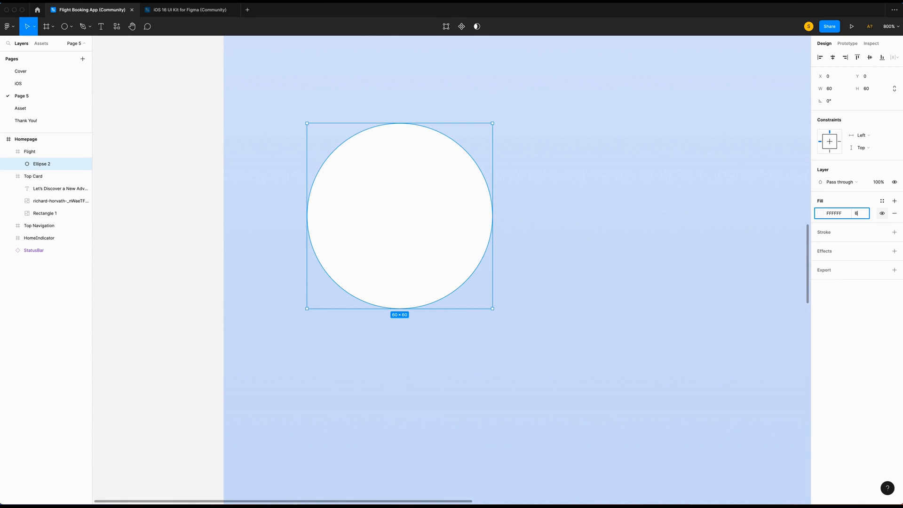
key("Return")
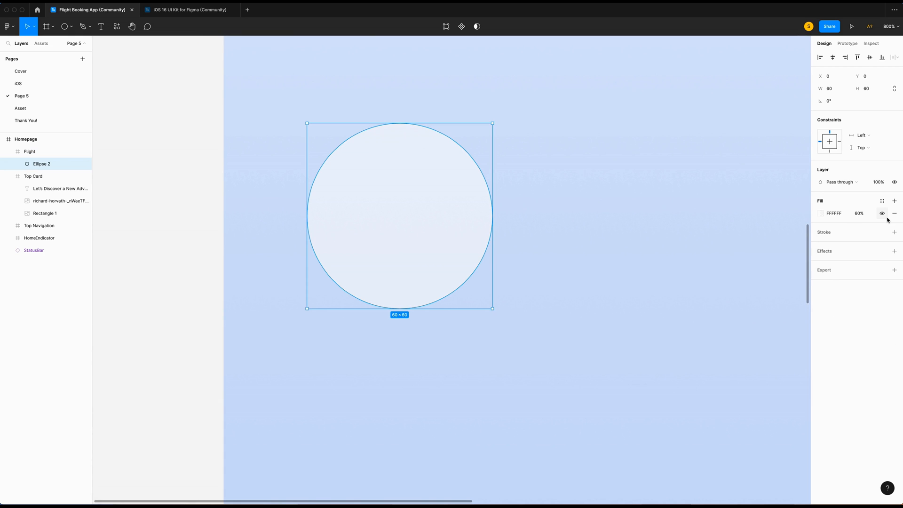
Add a black stroke to the circle with Overlay blend, aligned to Center.
left_click(823, 232)
left_click(820, 245)
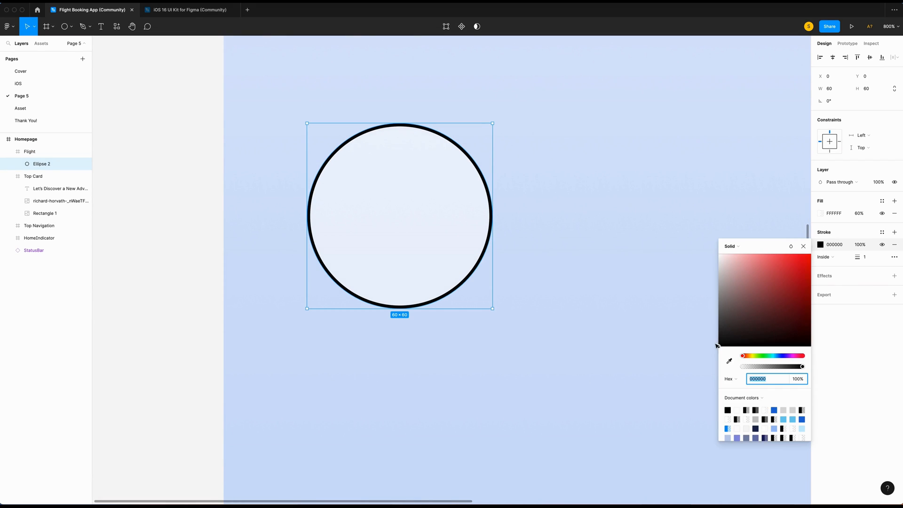
left_click(790, 245)
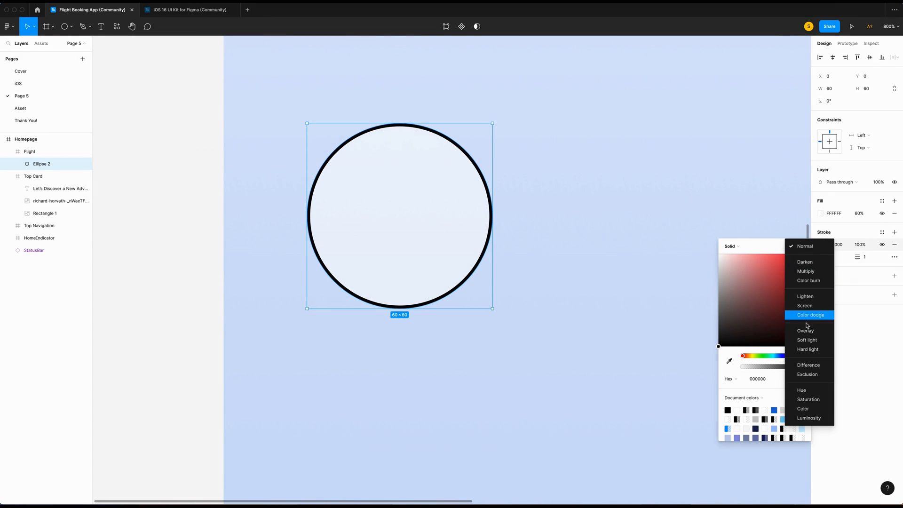
left_click(807, 331)
left_click(823, 256)
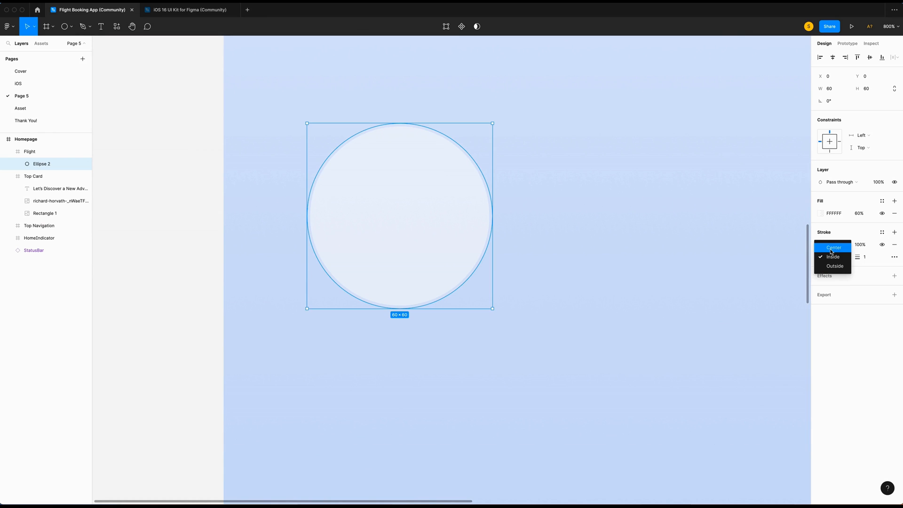
left_click(833, 248)
Check the Flight frame and its circle by selecting each, then deselect.
scroll(371, 198, "down", 1)
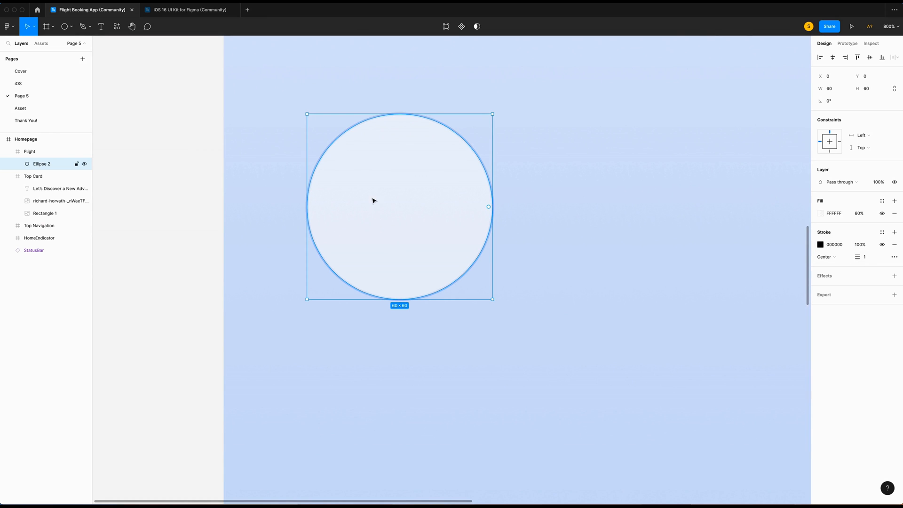
left_click(67, 152)
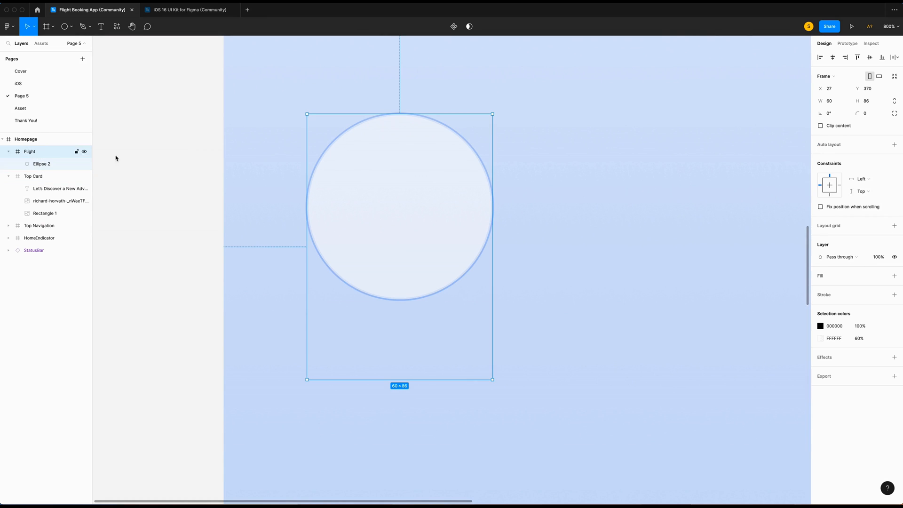
left_click(418, 214)
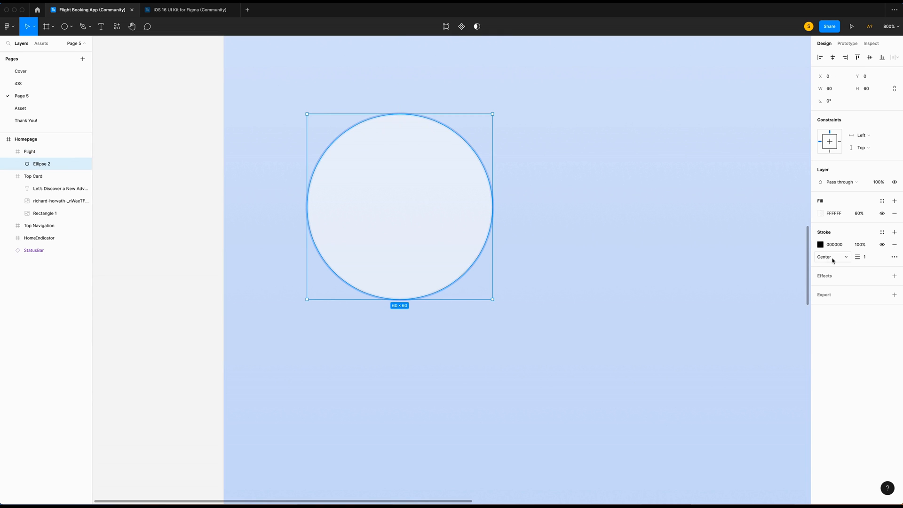
left_click(642, 232)
scroll(642, 232, "up", 1)
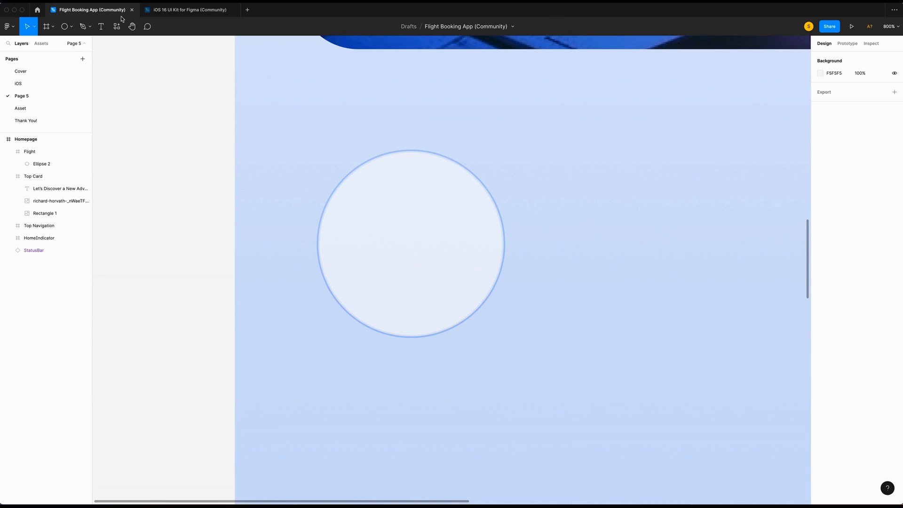
Insert the airplane symbol using the SF Symbols Browser plugin.
scroll(195, 175, "left", 3)
right_click(195, 175)
mouse_move(240, 251)
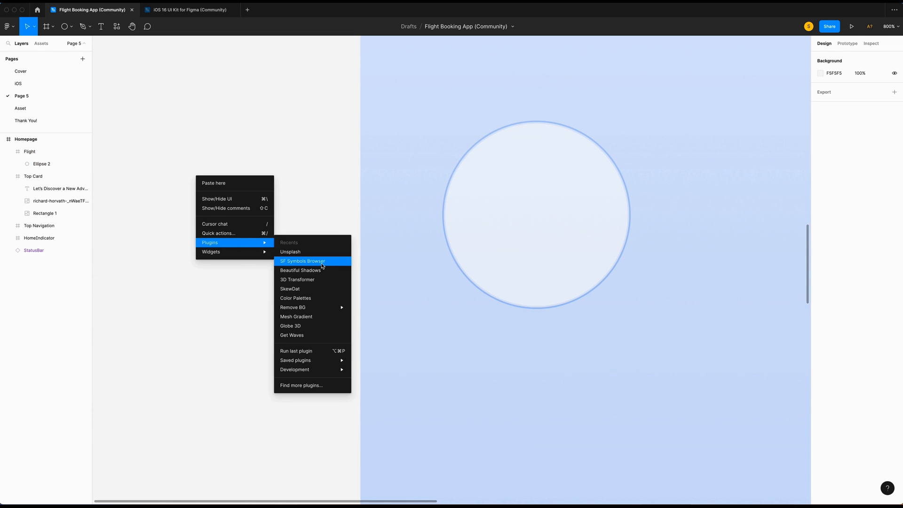
left_click(323, 262)
left_click(506, 125)
type("plane")
left_click(525, 169)
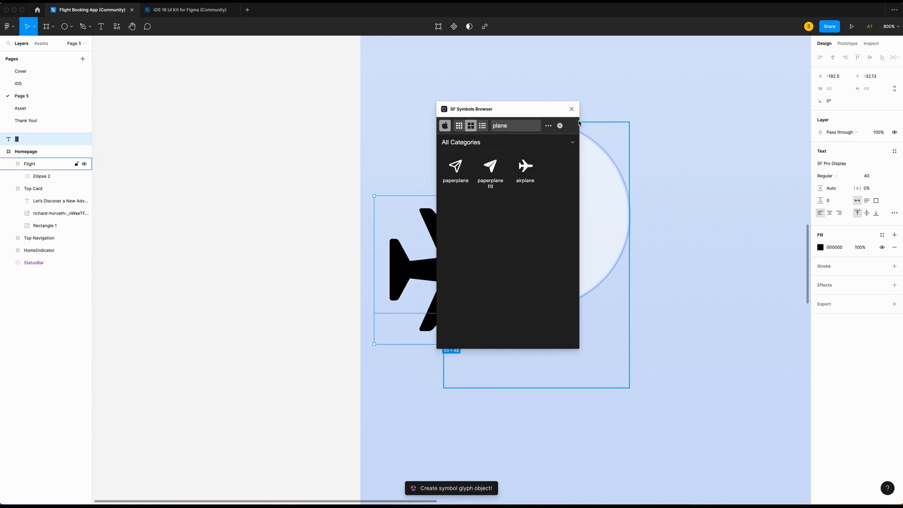
left_click(870, 176)
Size the airplane to 24, colour it 346AD2, and move it into the circle.
type("24")
key("Return")
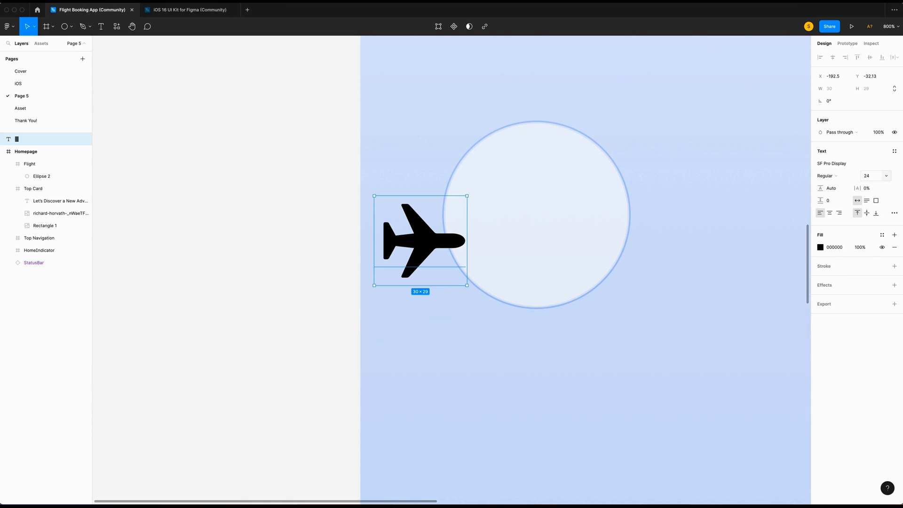
left_click(851, 253)
type("346ad2")
left_click_drag(420, 244, 535, 220)
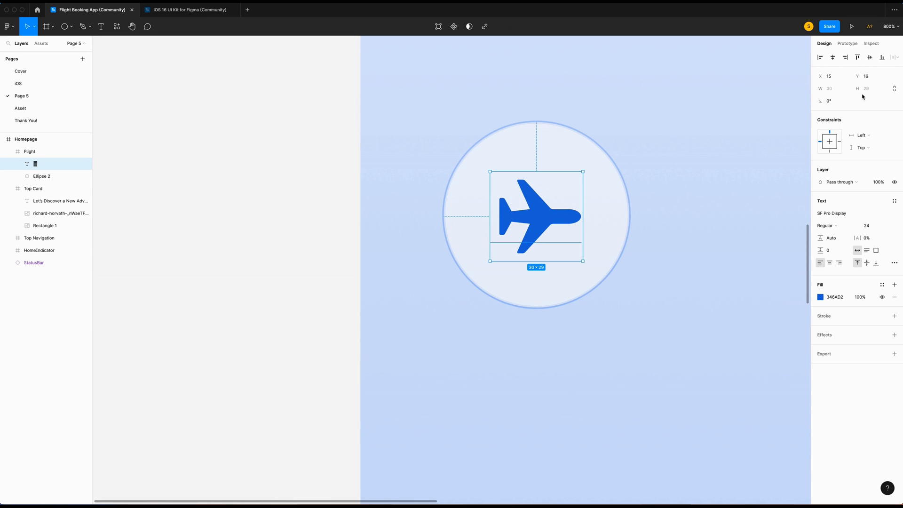
Rotate the airplane 40° and group it with the circle as Icon.
left_click(833, 101)
type("4")
type("0")
key("Return")
left_click(49, 175, "shift")
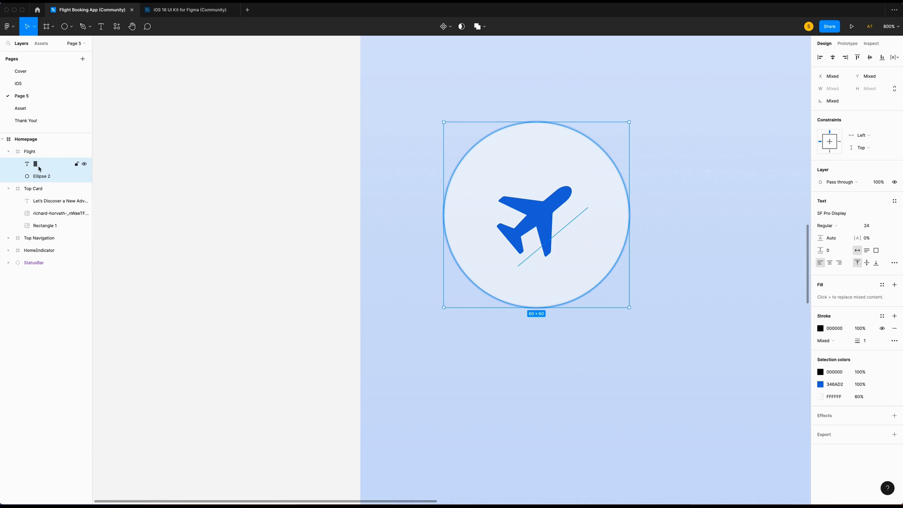
key("super+g")
double_click(41, 165)
type("I")
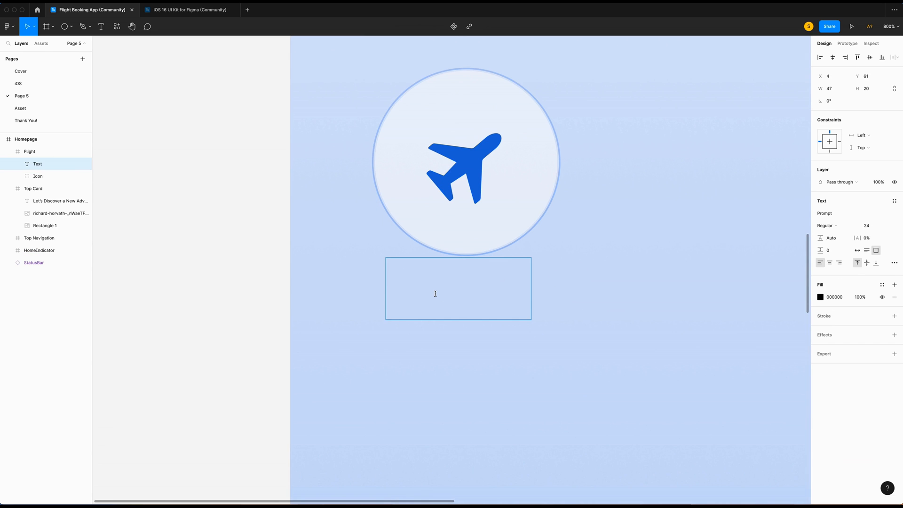
Add a "Flight" label at size 13 with the box hugging its width.
type("Fl")
type("ight")
key("super+a")
left_click(871, 225)
type("13")
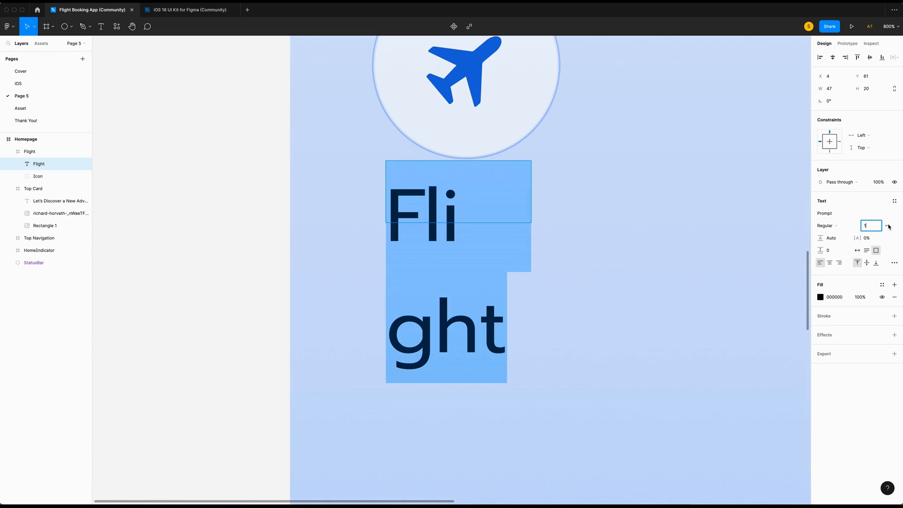
key("Return")
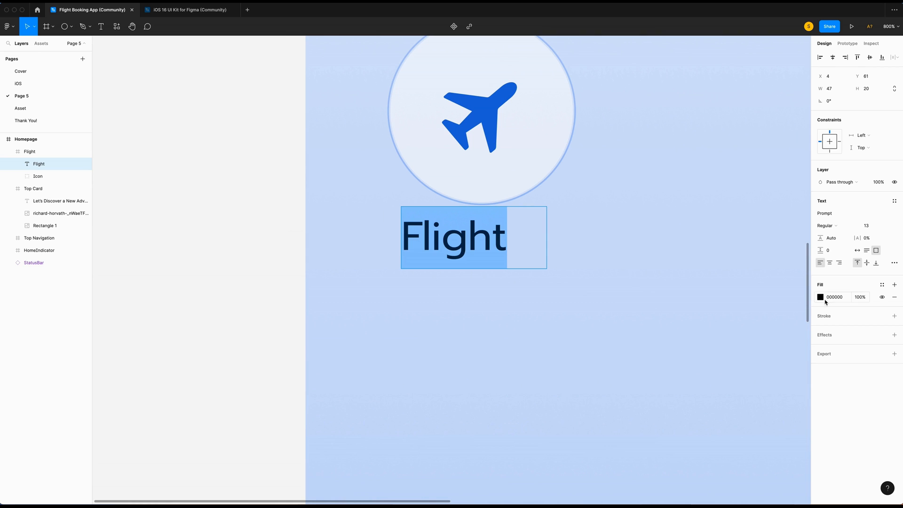
left_click(857, 250)
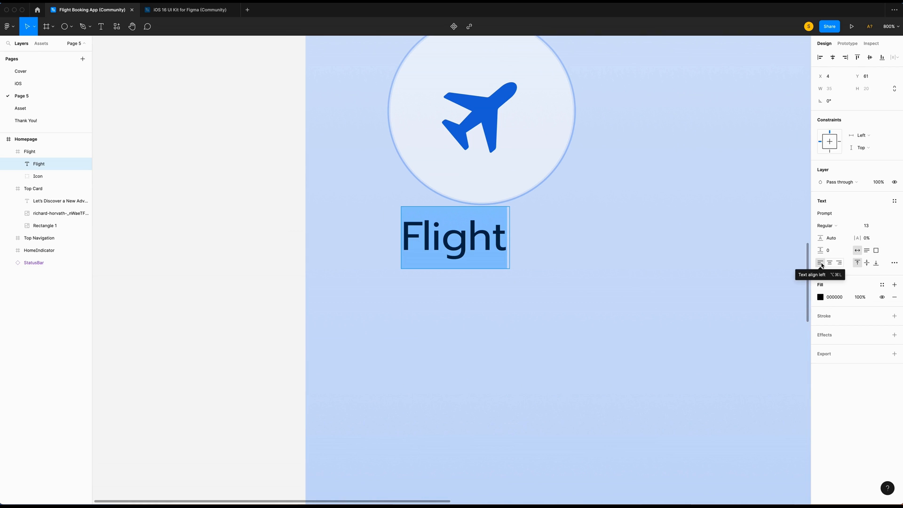
key("Escape")
Position the Flight label centred beneath the circle.
left_click_drag(458, 241, 487, 244)
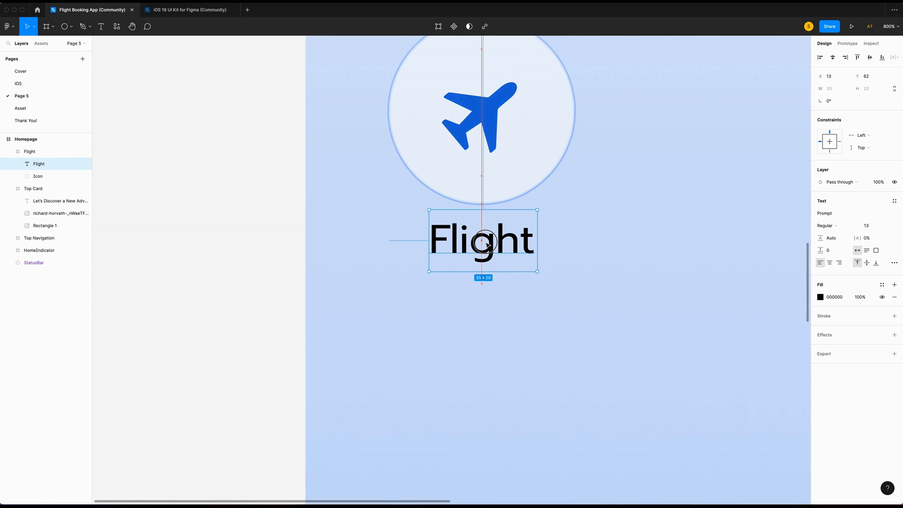
left_click_drag(487, 244, 484, 250)
scroll(475, 251, "up", 2)
key("alt")
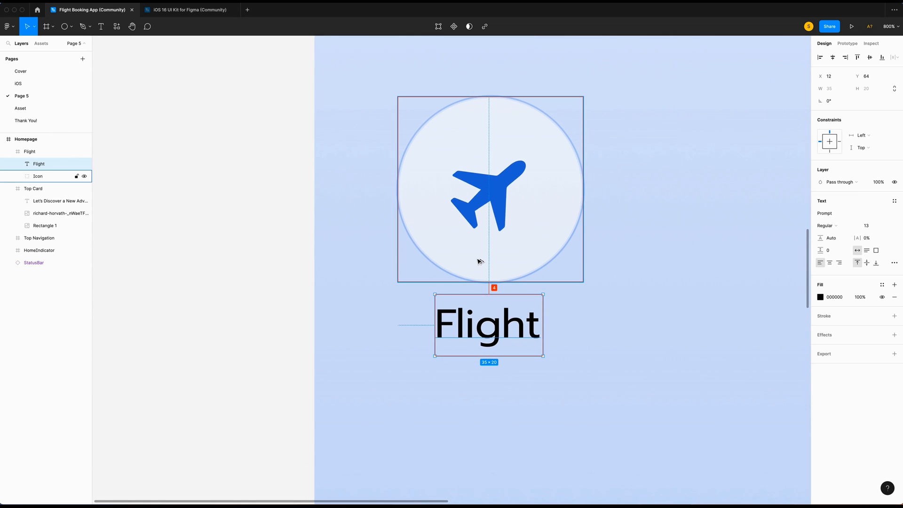
scroll(479, 261, "right", 3)
Paste three more copies of the Flight item in a row beside the original.
scroll(479, 261, "right", 1)
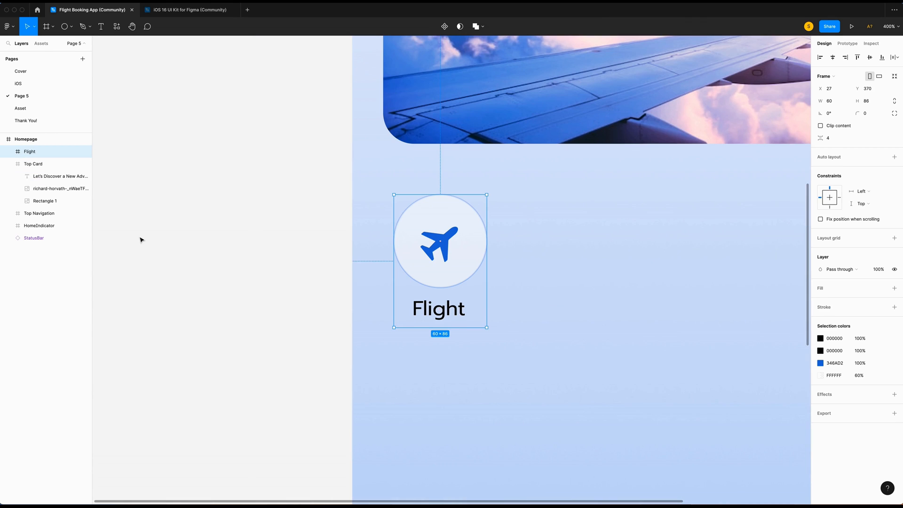
scroll(181, 280, "right", 3)
scroll(181, 279, "right", 1)
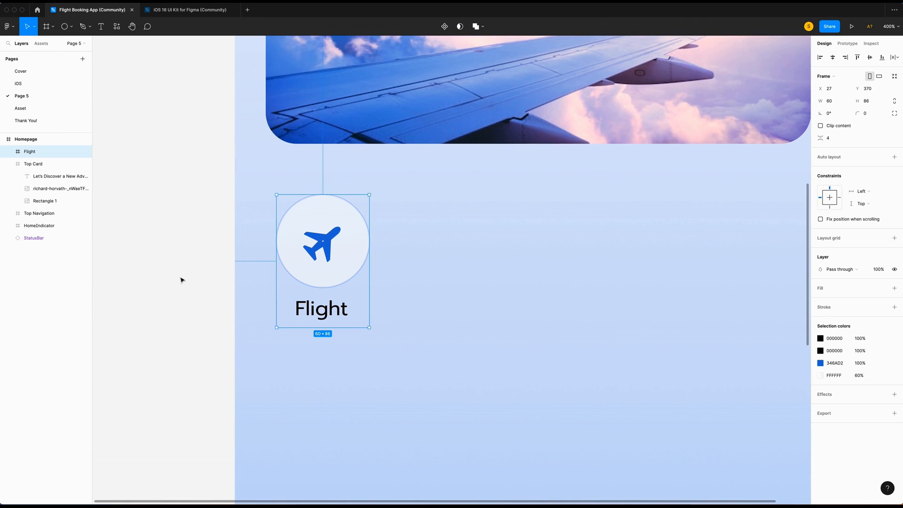
key("ctrl+v")
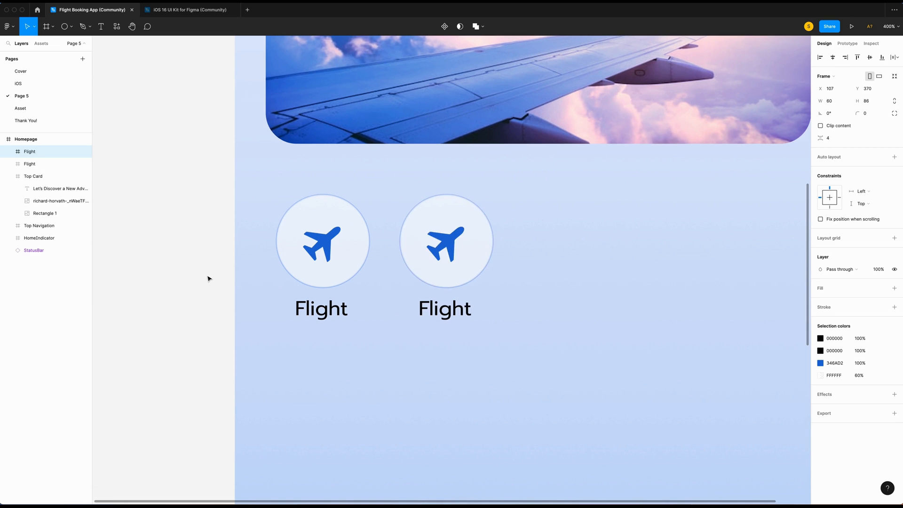
key("ctrl+v")
key("shift+Right")
key("shift+Right")
key("ctrl+v")
scroll(139, 286, "right", 1)
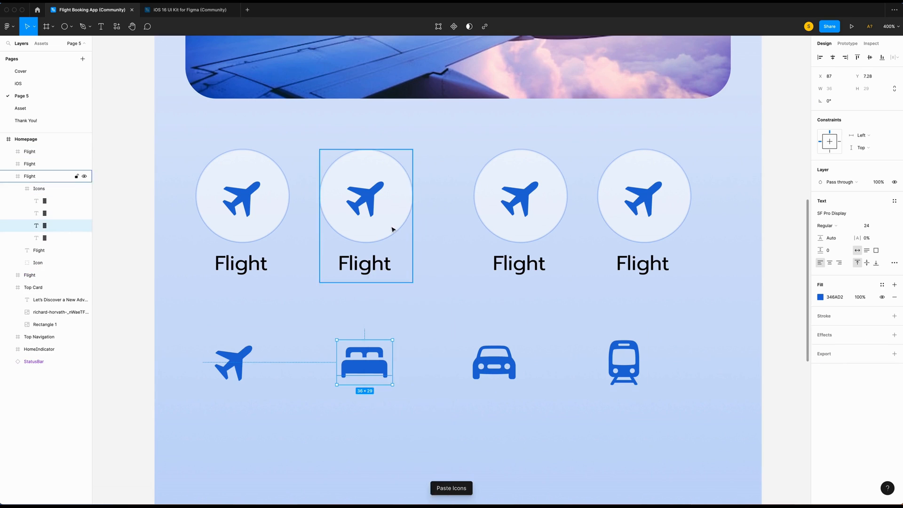
Replace the second circle's airplane with the bed icon and copy the car icon.
right_click(366, 197, "super")
right_click(368, 198)
left_click(391, 224)
left_click(495, 362, "super")
right_click(496, 362)
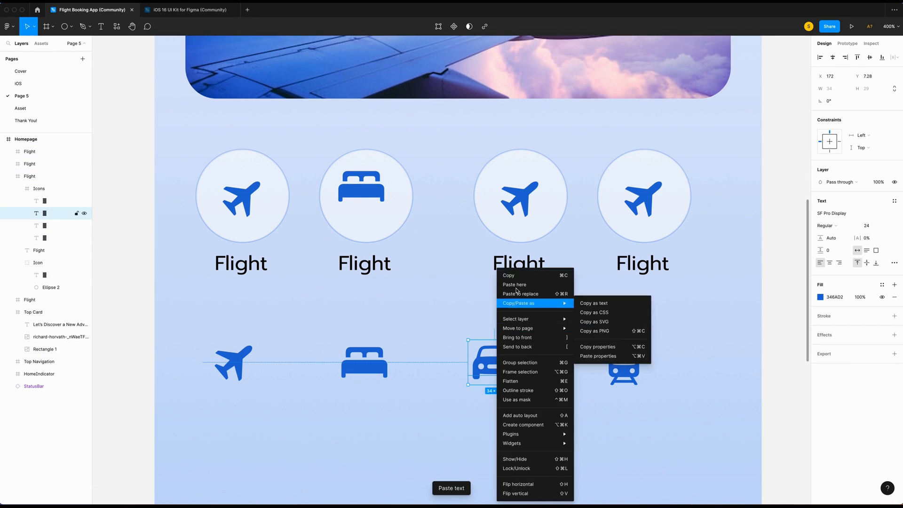
left_click(512, 275)
left_click(520, 198, "super")
right_click(519, 198)
left_click(546, 216)
key("super+z")
Put the car and train icons in the third and fourth circles, then delete the spare icon row.
right_click(521, 195, "super")
right_click(522, 194)
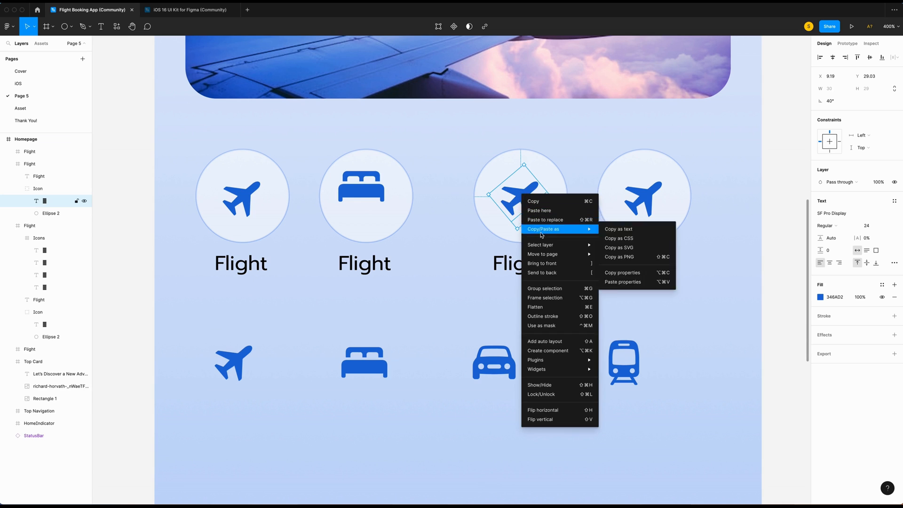
left_click(545, 220)
left_click(631, 354, "super")
right_click(631, 354)
left_click(651, 275)
left_click(644, 197, "super")
right_click(645, 197)
left_click(667, 224)
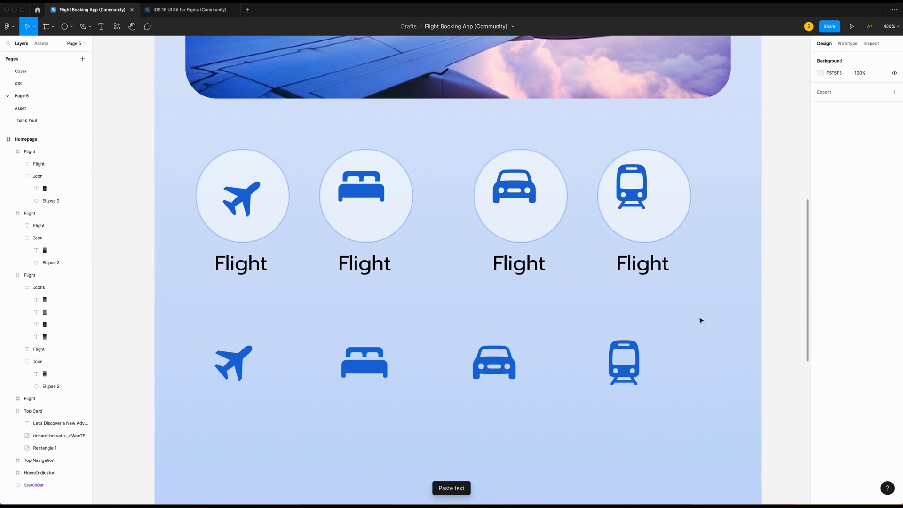
left_click_drag(729, 320, 156, 403)
key("Delete")
Centre the bed, car and train icons horizontally and vertically within their circles.
left_click(364, 192, "super")
left_click(832, 58)
left_click(870, 58)
left_click(515, 190, "super")
left_click(832, 58)
left_click(869, 58)
left_click(633, 188, "super")
left_click(832, 58)
left_click(869, 57)
left_click(241, 198, "super")
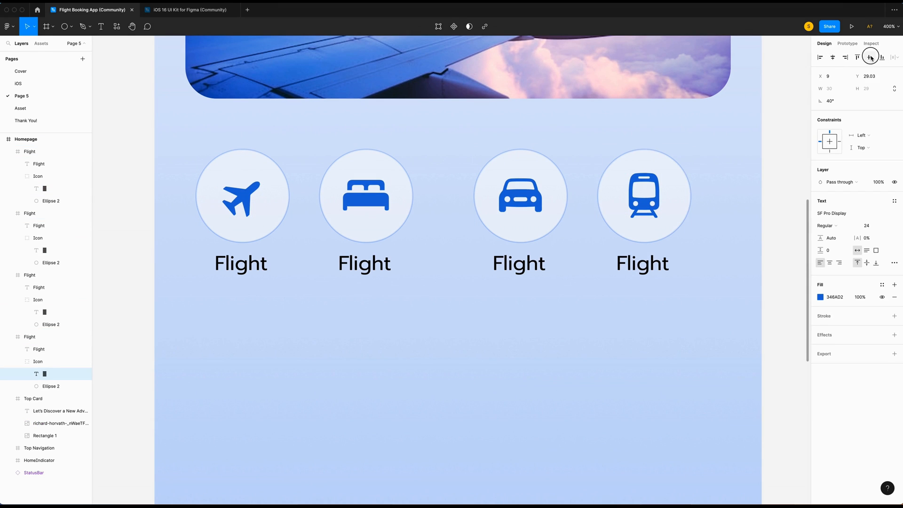
left_click(614, 362)
Relabel the copies 'Hotel', 'Car' and 'Train', centring the Train label under its circle.
scroll(507, 336, "left", 3)
left_click(415, 263)
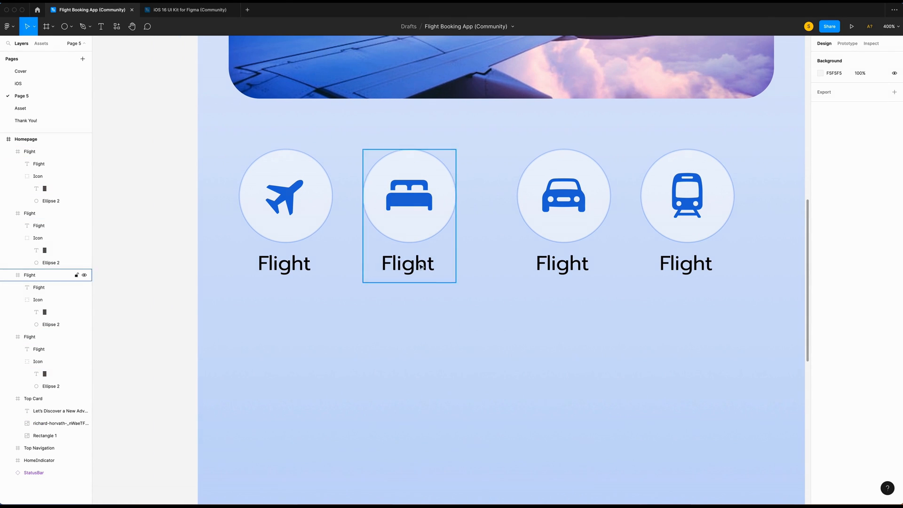
double_click(415, 263)
type("Hotel")
left_click(566, 266)
double_click(565, 267)
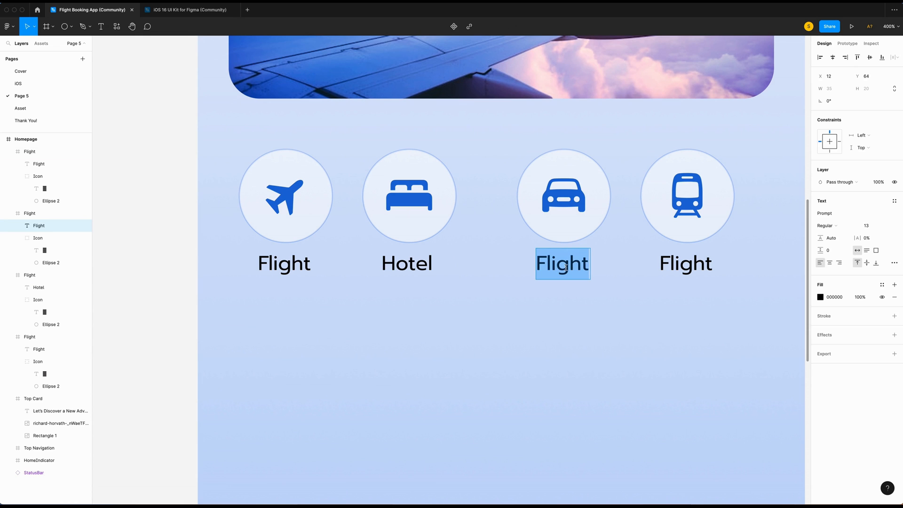
type("Car")
left_click(437, 292)
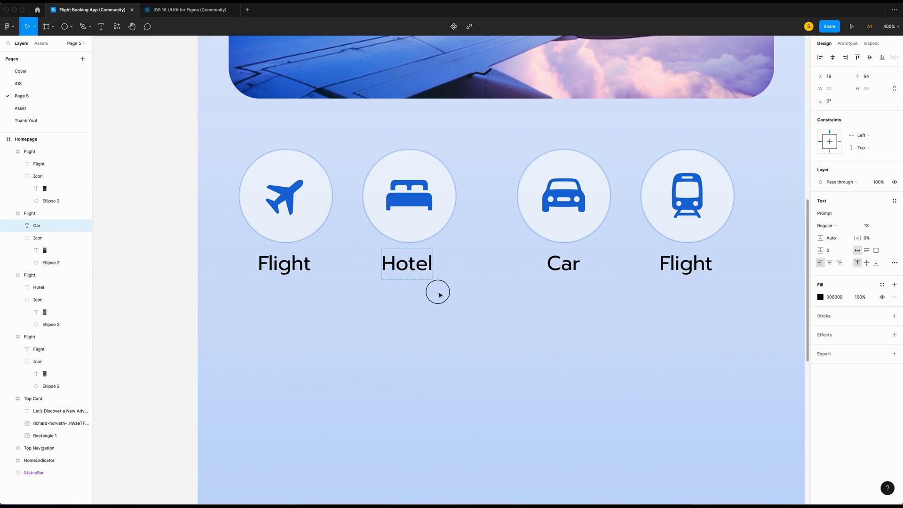
left_click(409, 267)
double_click(685, 263)
type("Train")
key("Escape")
left_click(832, 57)
Rename the item layers Train, Car and Hotel, then select all four items.
double_click(33, 151)
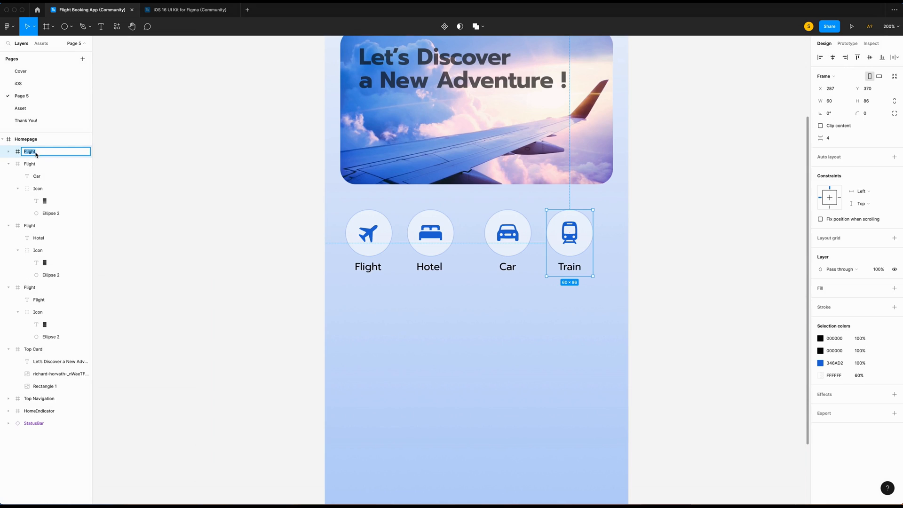
type("Train")
left_click(31, 164)
double_click(30, 164)
type("Car")
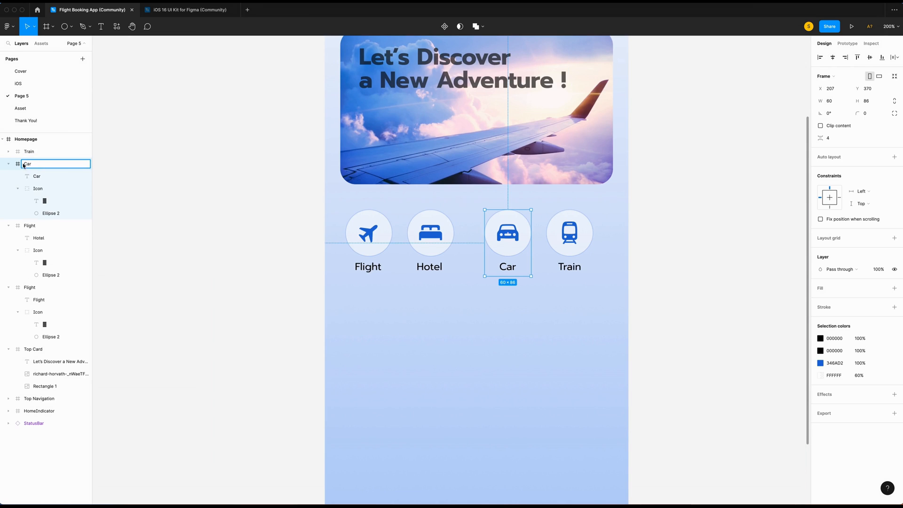
left_click(29, 177)
double_click(30, 176)
type("Hotel")
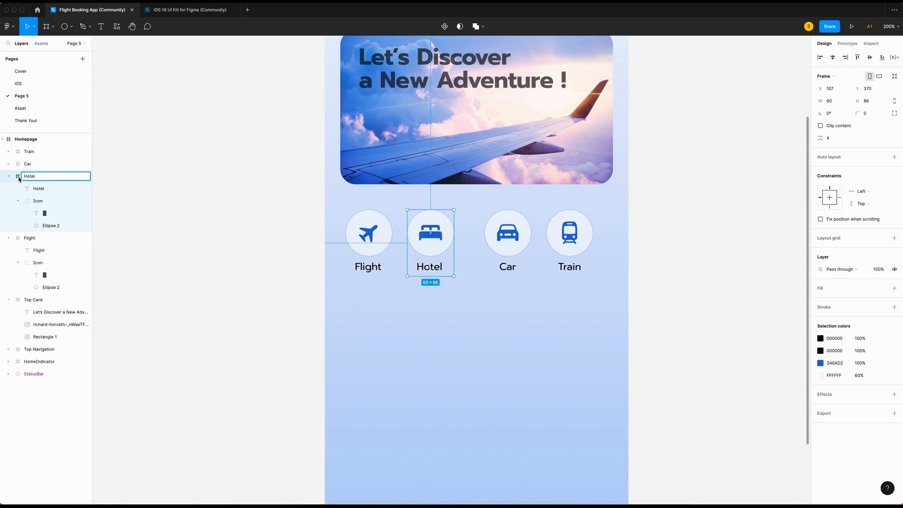
left_click(8, 177)
left_click(36, 189)
left_click(8, 188)
left_click(28, 152, "shift")
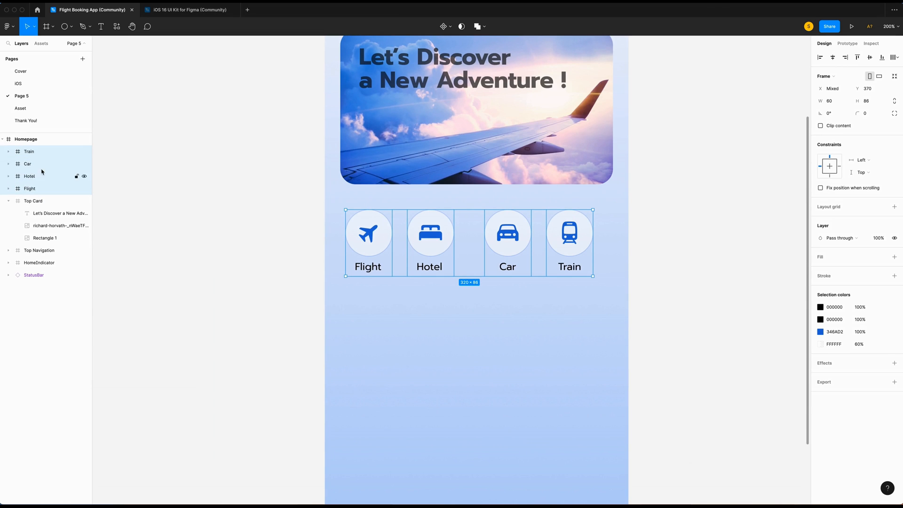
Wrap the four items in an auto layout row with 24 spacing, centred 24 below the top card.
key("shift+a")
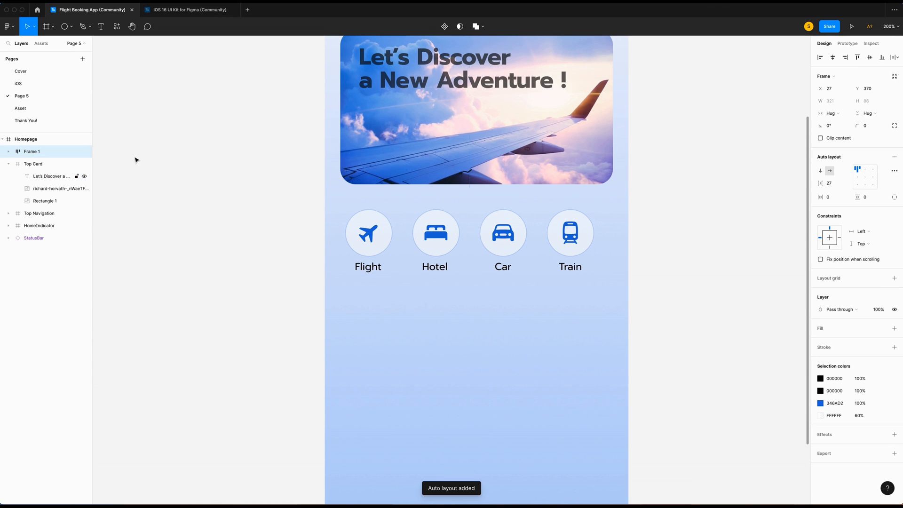
left_click(835, 184)
type("24")
key("Return")
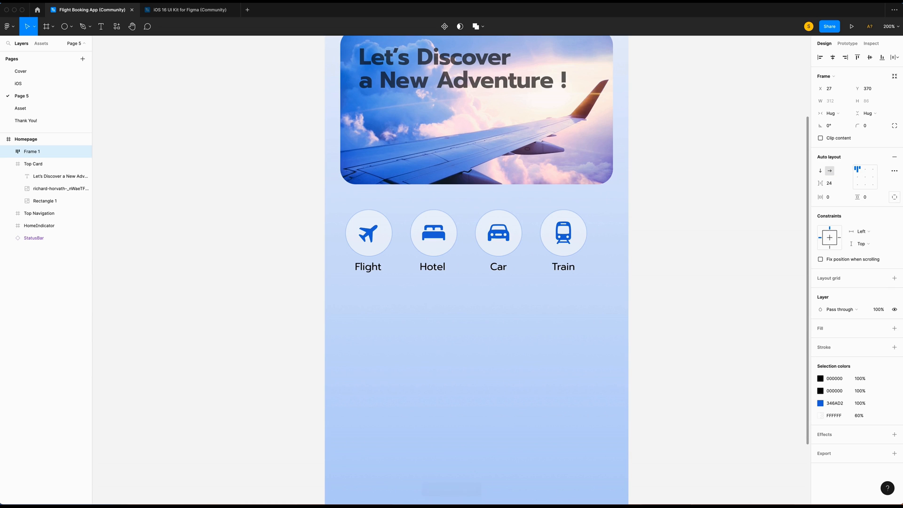
left_click(832, 58)
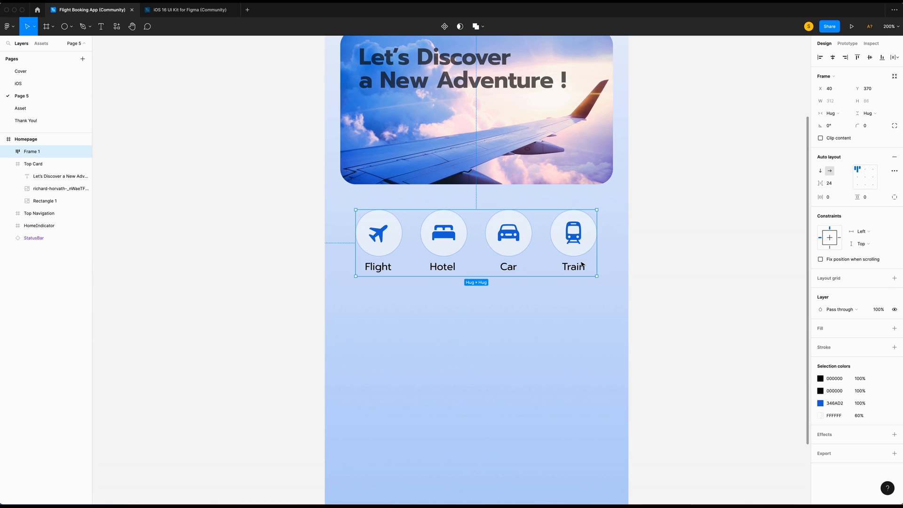
key("shift+Up")
key("Down")
key("Escape")
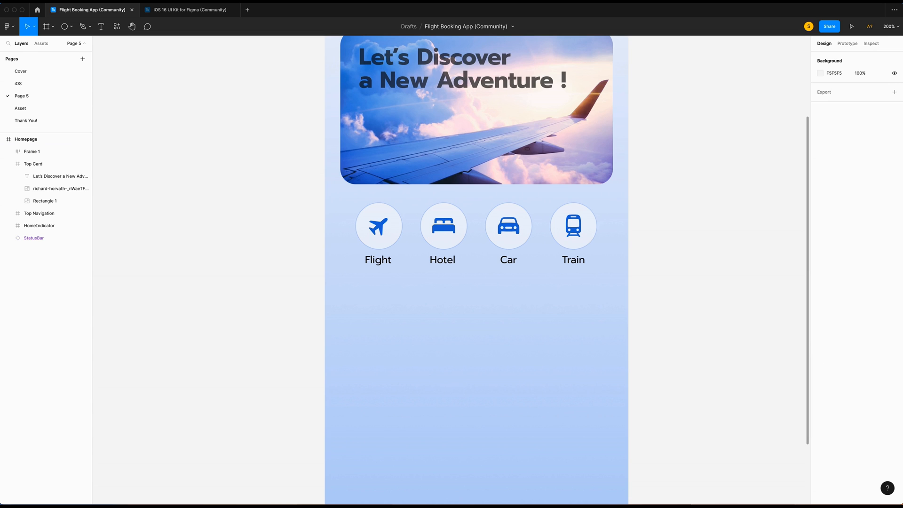
Draw a 168×207 rectangle below the icon row with a 16 corner radius.
mouse_move(182, 96)
left_mouse_down()
mouse_move(387, 276)
mouse_move(382, 337)
left_mouse_up()
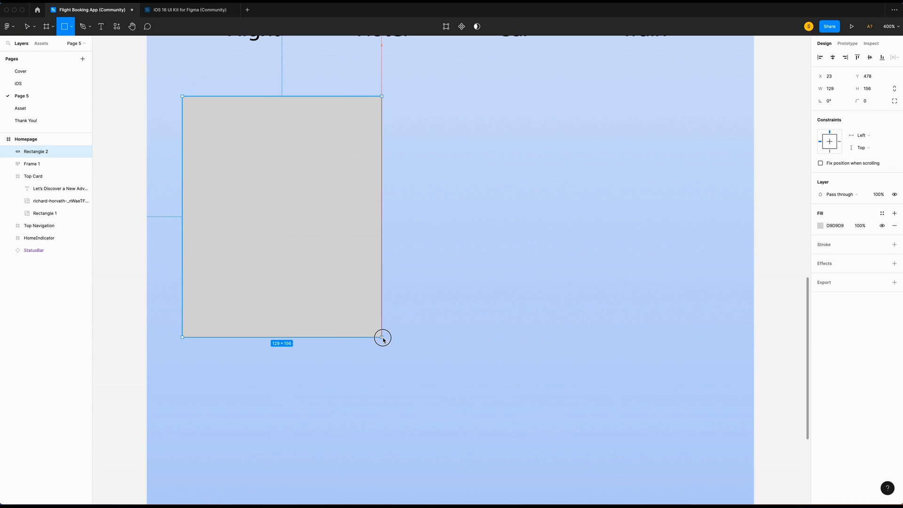
left_click(837, 92)
type("168")
left_click(877, 93)
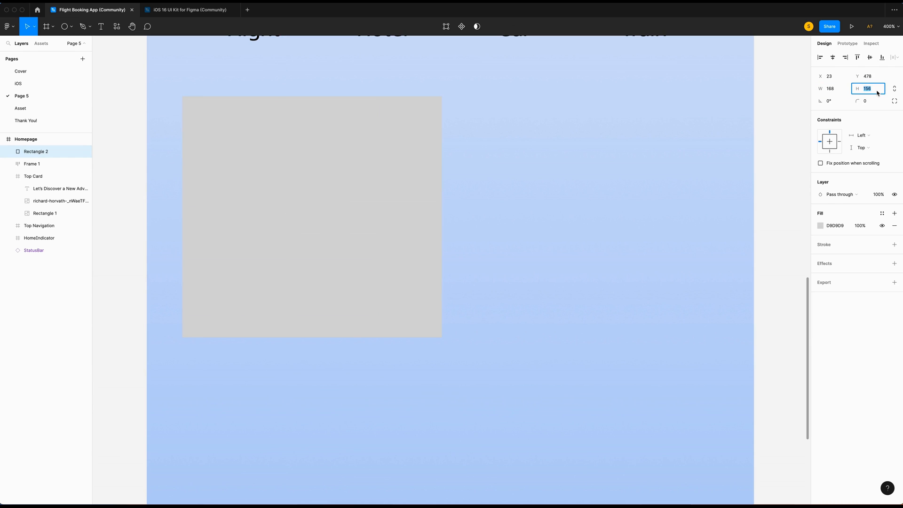
type("207")
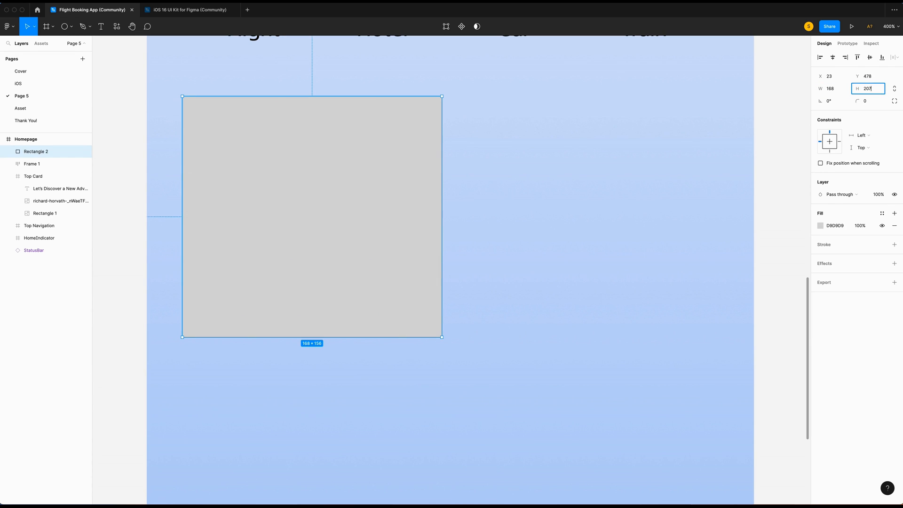
key("Return")
left_click(868, 101)
type("16")
key("Return")
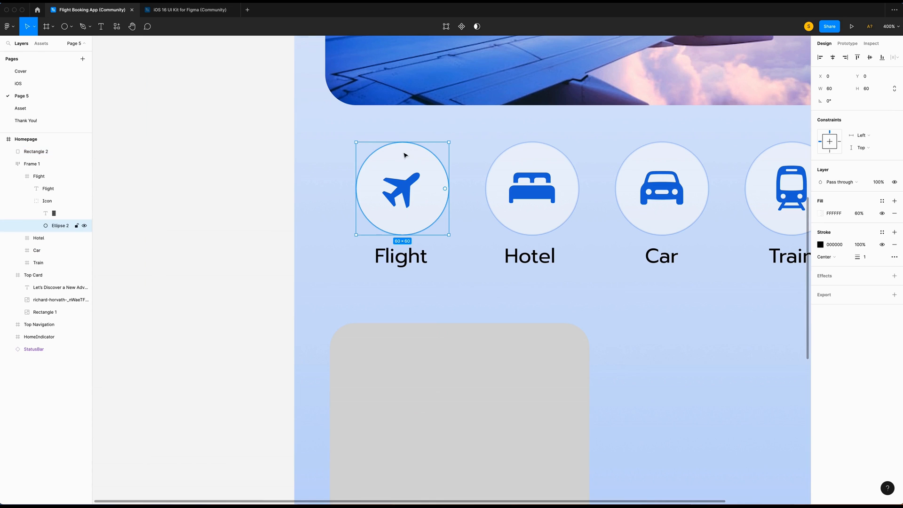
Copy the Flight icon circle's styling onto the rectangle and restore its 16 corner radius.
right_click(408, 152)
mouse_move(442, 187)
left_click(510, 221)
scroll(426, 227, "down", 3)
scroll(426, 226, "right", 2)
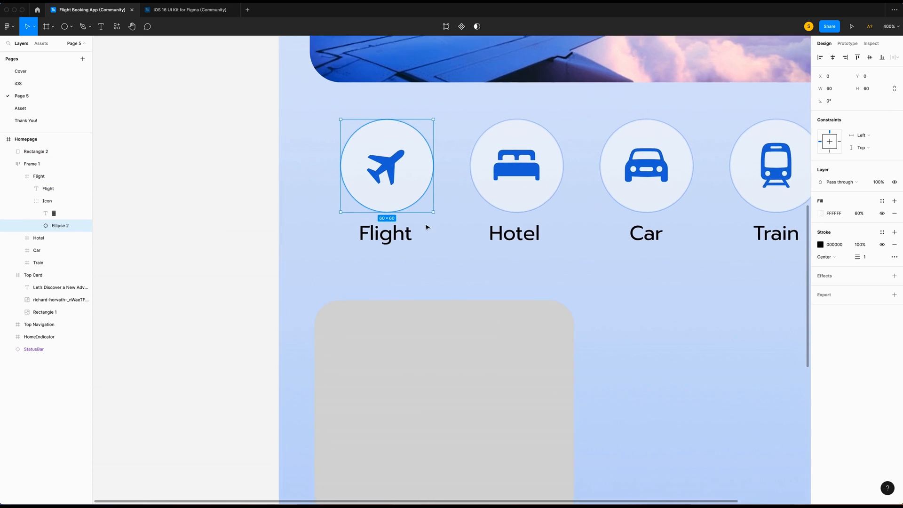
right_click(464, 223)
mouse_move(493, 250)
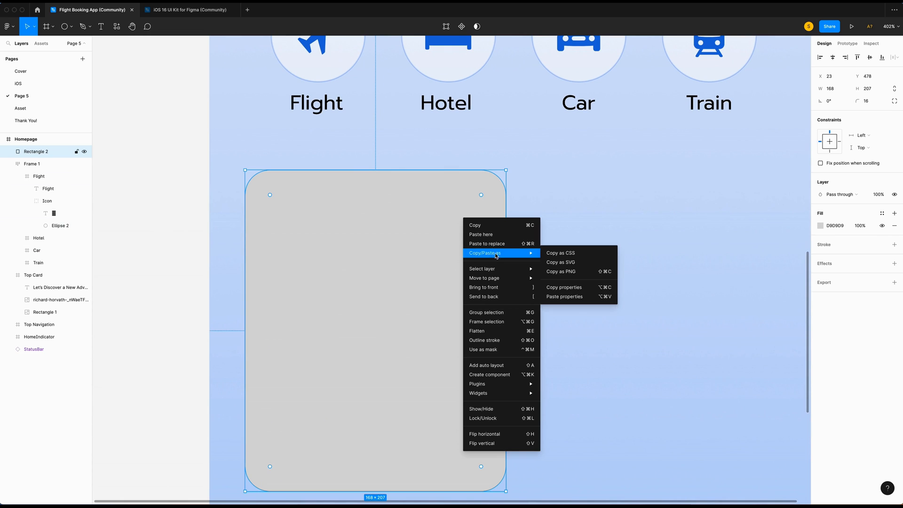
left_click(550, 294)
left_click(866, 101)
type("16")
key("Return")
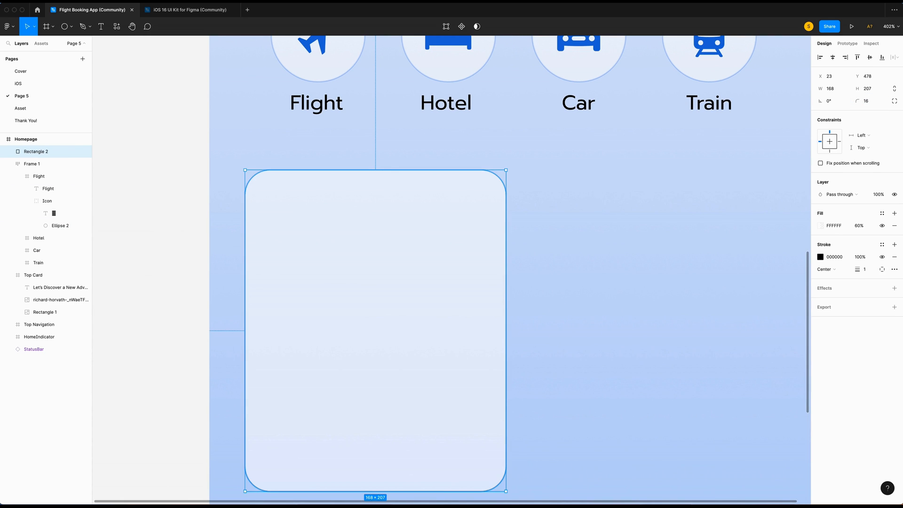
left_click(592, 198)
Wrap the rectangle in a frame named 'Paris'.
scroll(592, 198, "down", 3)
right_click(380, 208)
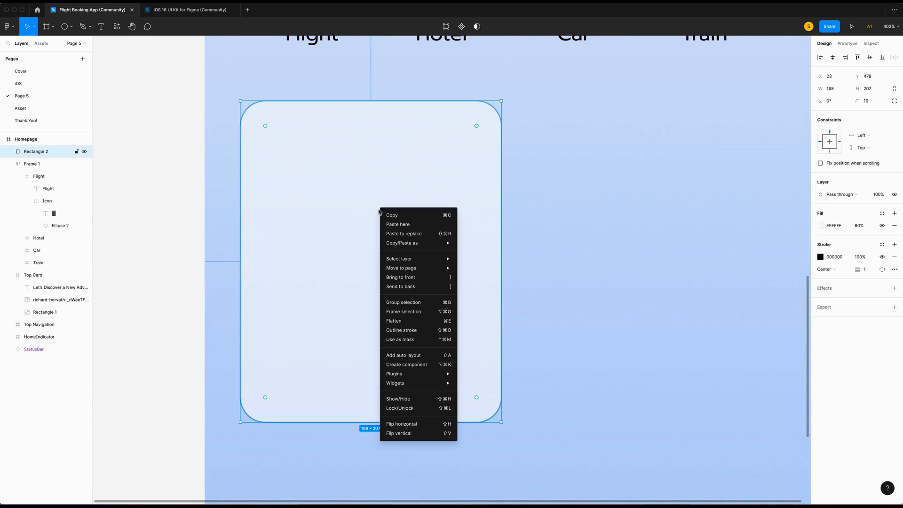
left_click(397, 314)
double_click(30, 152)
type("Paris")
key("Return")
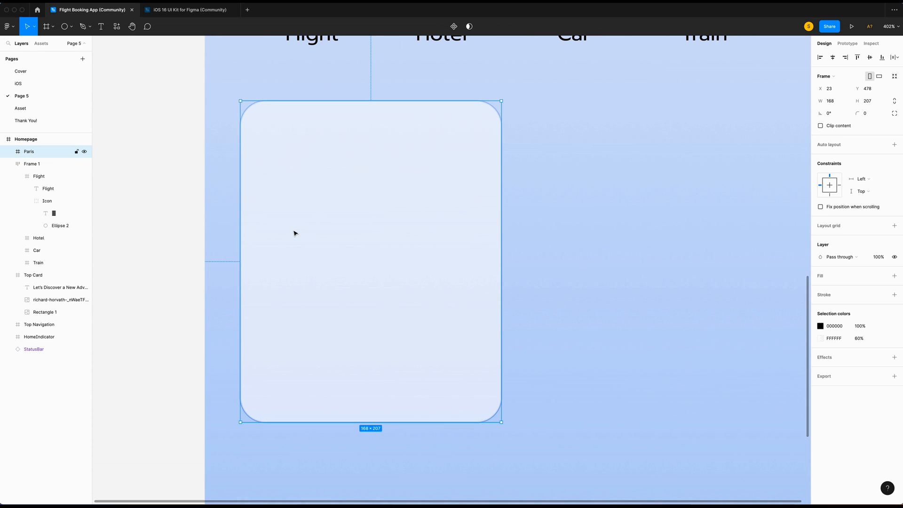
Draw a 152×140 image placeholder centred in the card, 8 from the top.
key("r")
mouse_move(259, 119)
left_mouse_down()
mouse_move(455, 234)
mouse_move(479, 262)
left_mouse_up()
left_click(831, 89)
type("15")
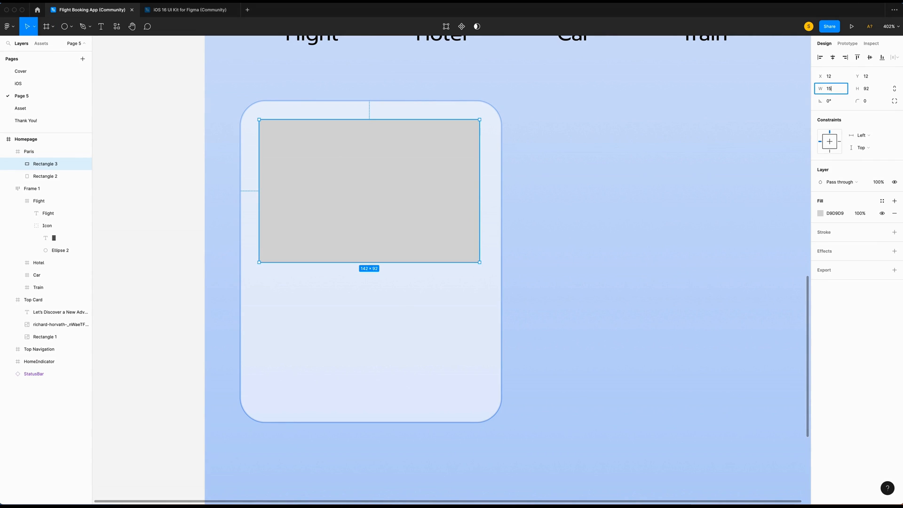
type("2")
left_click(868, 89)
type("140")
key("Return")
left_click_drag(388, 188, 382, 183)
key("Up")
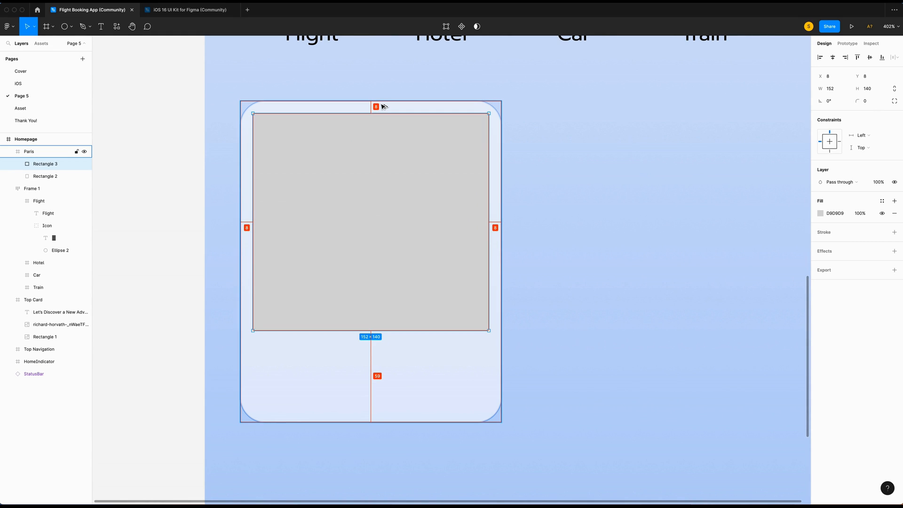
Round the placeholder's top two corners with an 8 radius.
key("Return")
left_click_drag(232, 98, 531, 139)
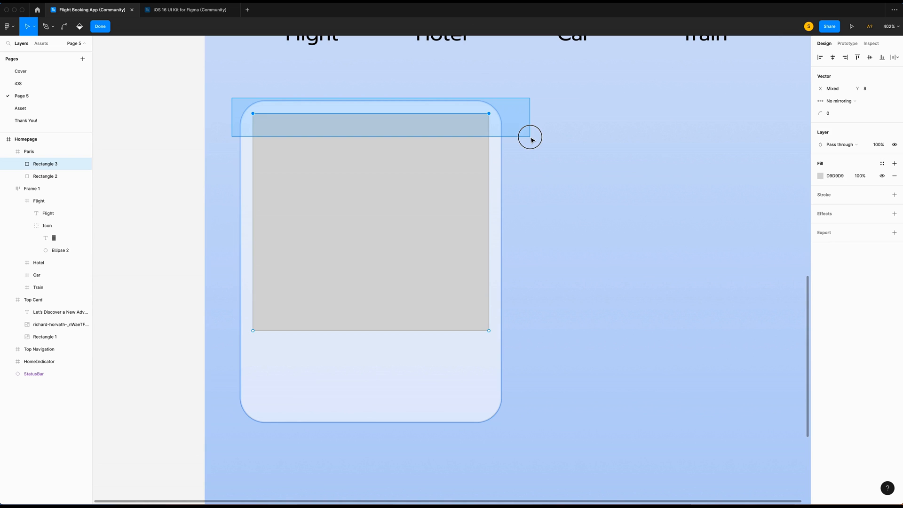
left_click_drag(531, 139, 532, 139)
left_click(831, 113)
type("8")
key("Return")
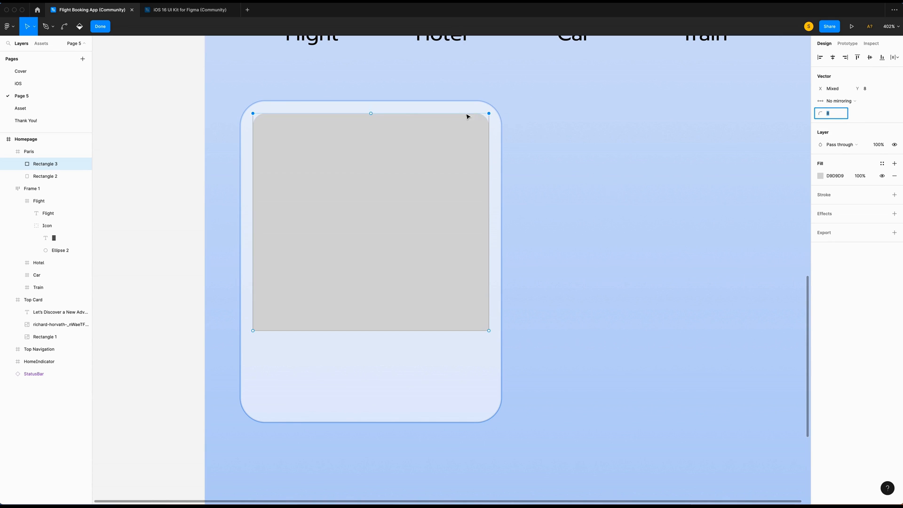
key("Escape")
right_click(423, 222)
Fill the card placeholder with the Eiffel Tower sunset photo from an Unsplash 'paris' search.
mouse_move(474, 388)
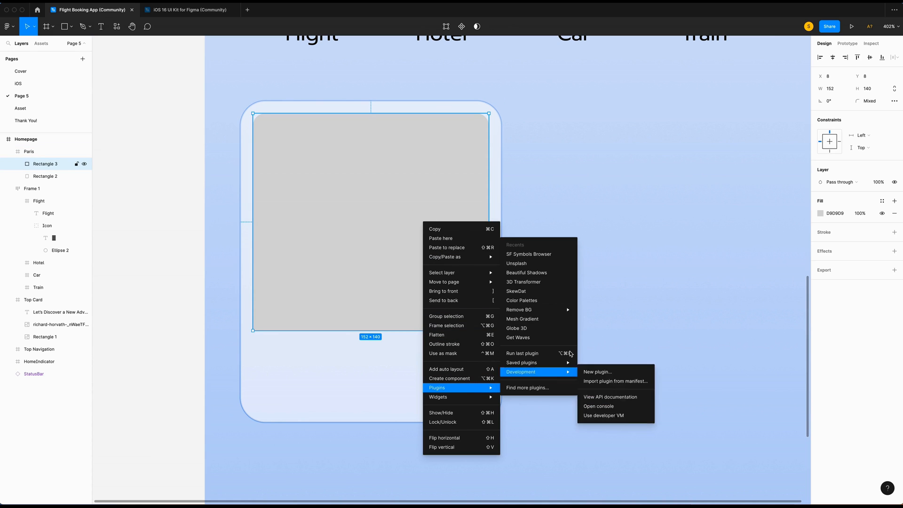
left_click(534, 263)
left_click(437, 147)
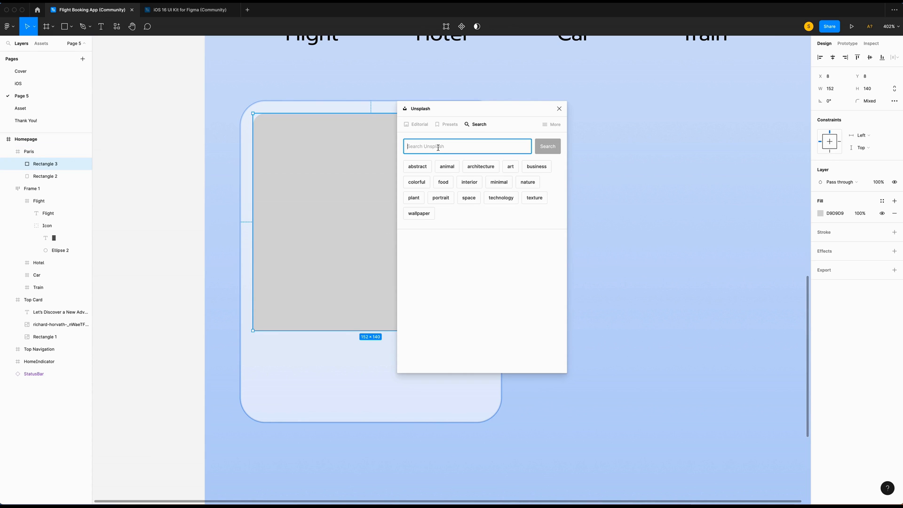
type("paris")
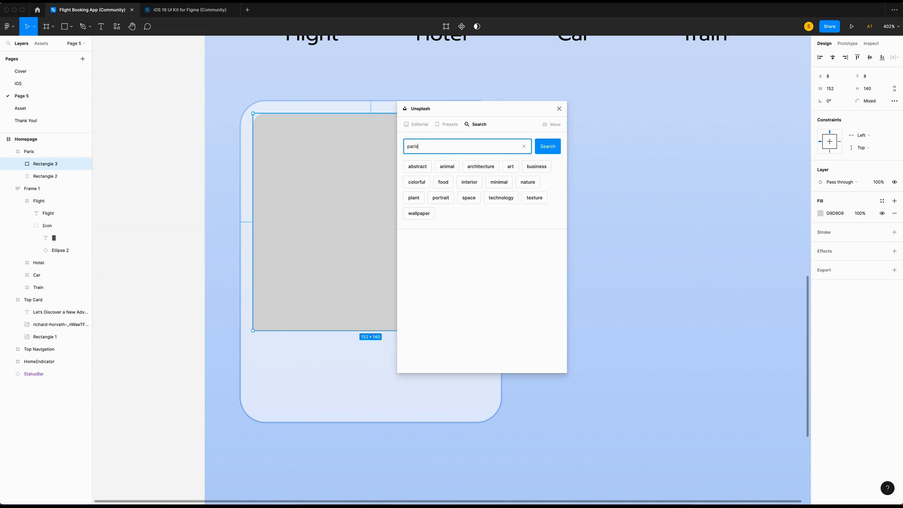
key("Return")
left_click(522, 204)
Add a 'Paris' title below the photo in Bold, size 15, sized to fit its content.
key("t")
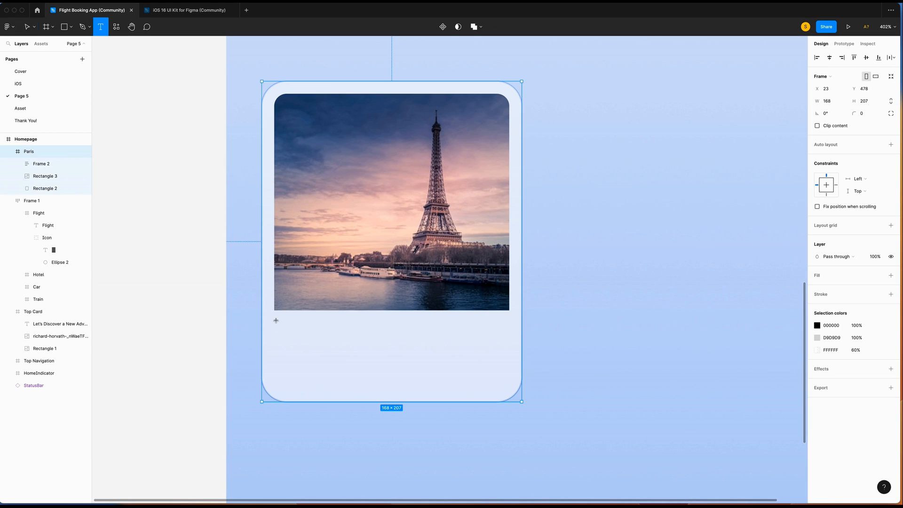
left_click_drag(274, 319, 361, 346)
type("Paris")
key("super+b")
left_click(863, 187)
type("15")
key("Return")
left_click(853, 213)
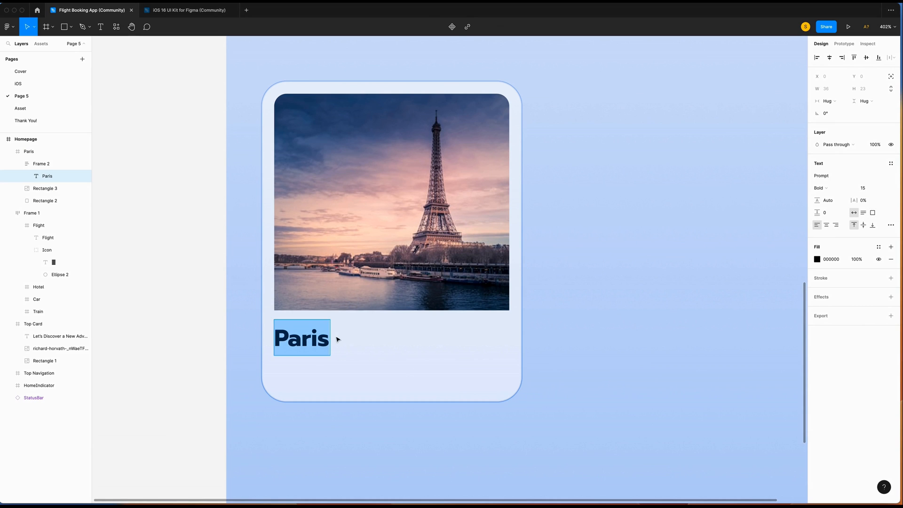
key("Escape")
Duplicate the title as a 'France' subtitle in Regular weight, size 13.
key("super+v")
key("Return")
type("France")
key("super+a")
left_click(822, 226)
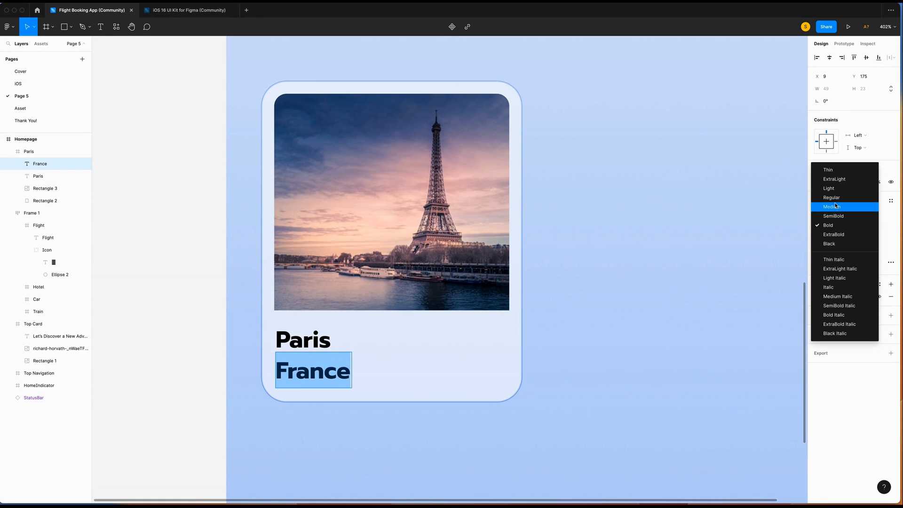
left_click(831, 197)
left_click(865, 225)
type("13")
key("Return")
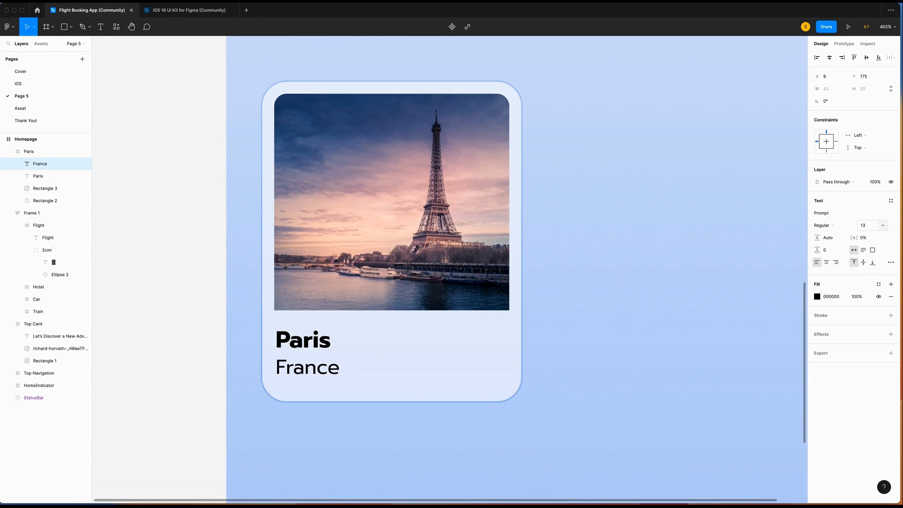
Stack Paris and France in an auto layout placed 8 from the card edge.
left_click(42, 177, "shift")
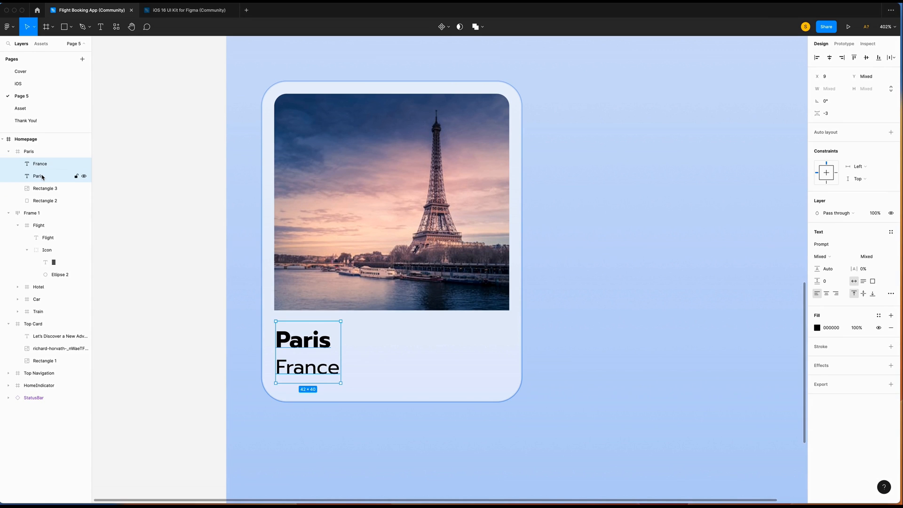
key("shift+a")
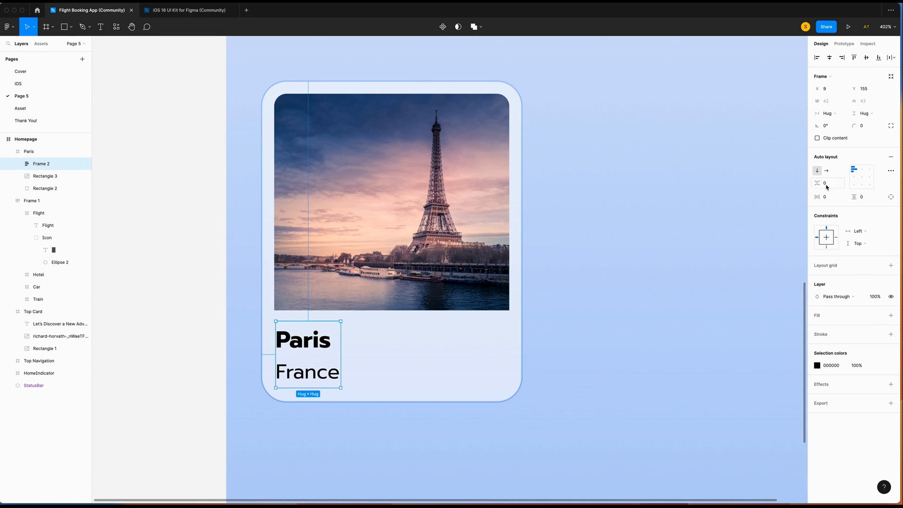
key("Left")
key("Down")
key("alt")
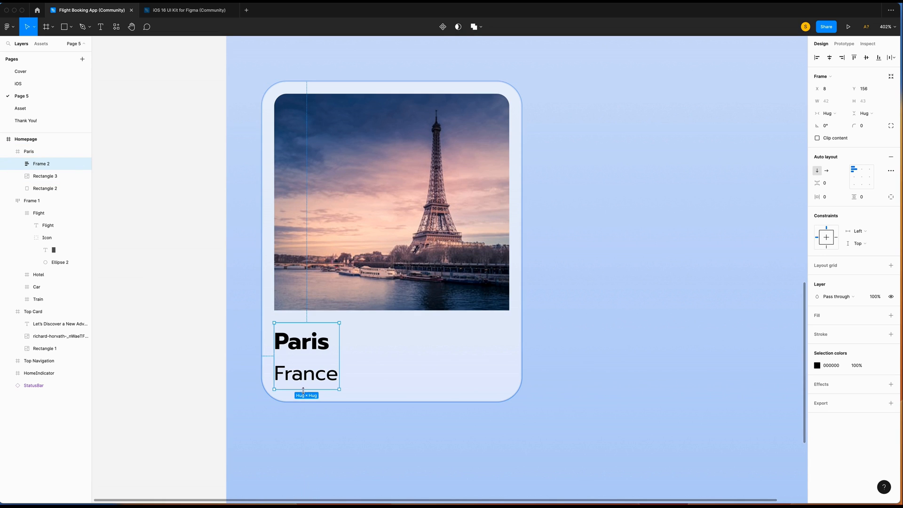
key("Page_Down")
Copy the location pin icon from the Asset page and place it left of Paris and France.
left_click(613, 264)
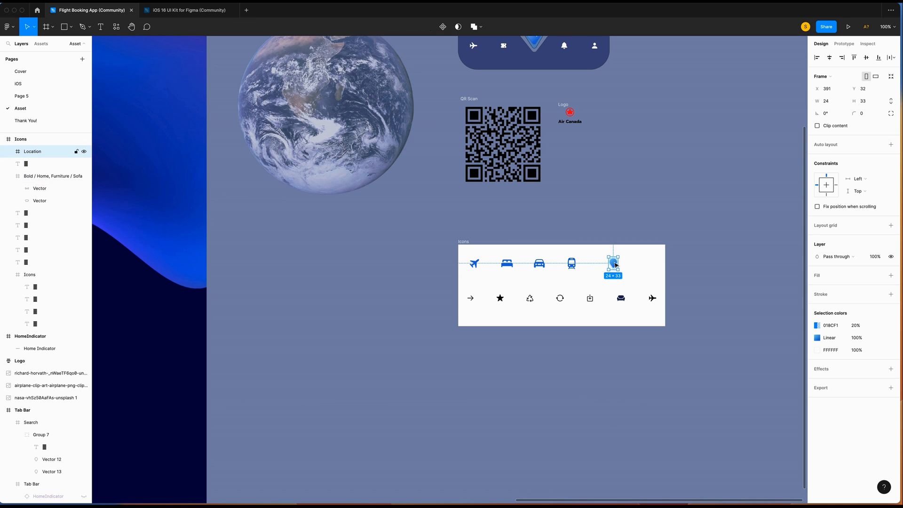
scroll(620, 269, "left", 2)
left_click(22, 96)
right_click(554, 249)
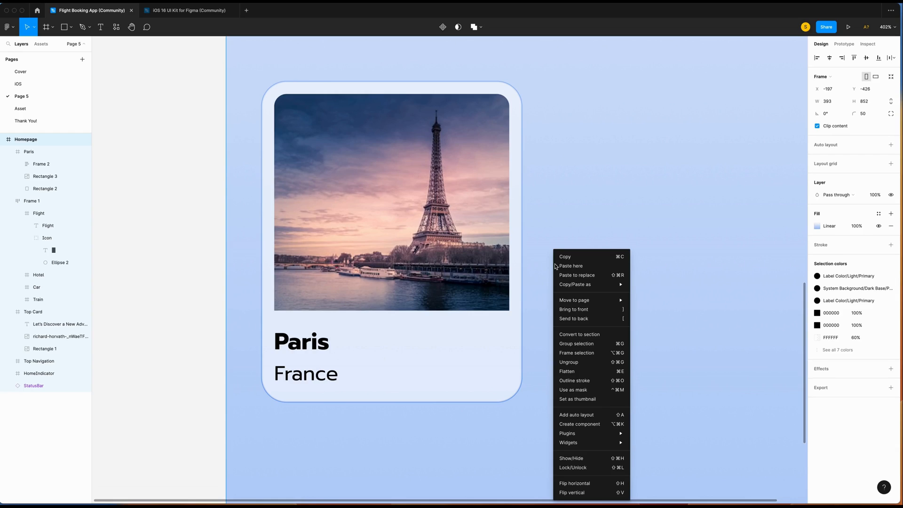
left_click(560, 265)
left_click_drag(555, 252, 239, 358)
double_click(299, 340)
left_click_drag(299, 340, 359, 341)
left_click_drag(242, 351, 309, 352)
Wrap the pin and title group in an auto layout with an 8 gap, nudged 8 from the edge.
left_click(18, 176)
left_click(41, 176)
left_click(41, 166)
left_click(40, 176, "shift")
key("shift+a")
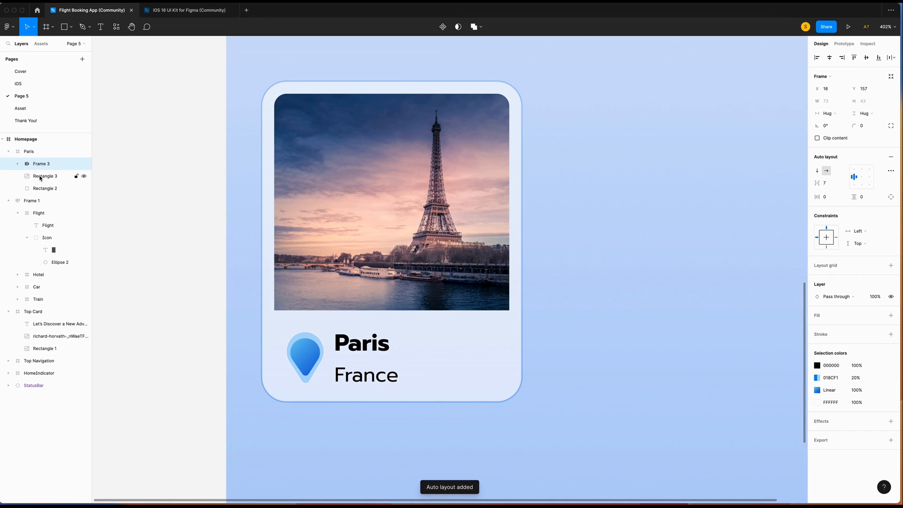
left_click(836, 185)
type("8")
key("Return")
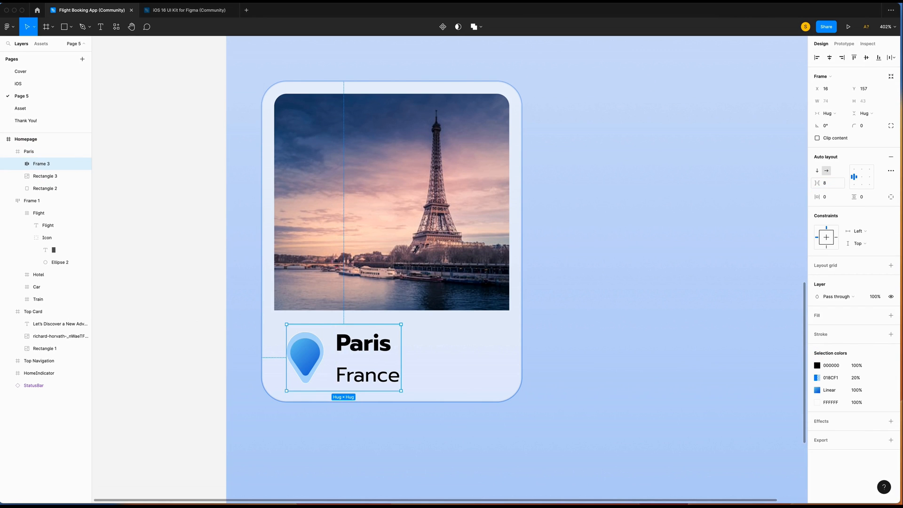
key("shift+Left")
key("Up")
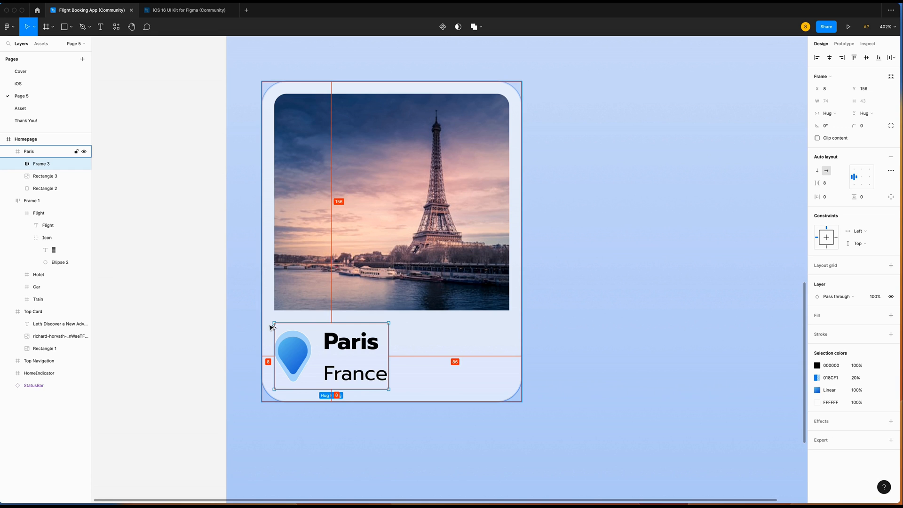
scroll(317, 306, "down", 1)
left_click(149, 228)
scroll(418, 159, "right", 5)
scroll(418, 158, "up", 2)
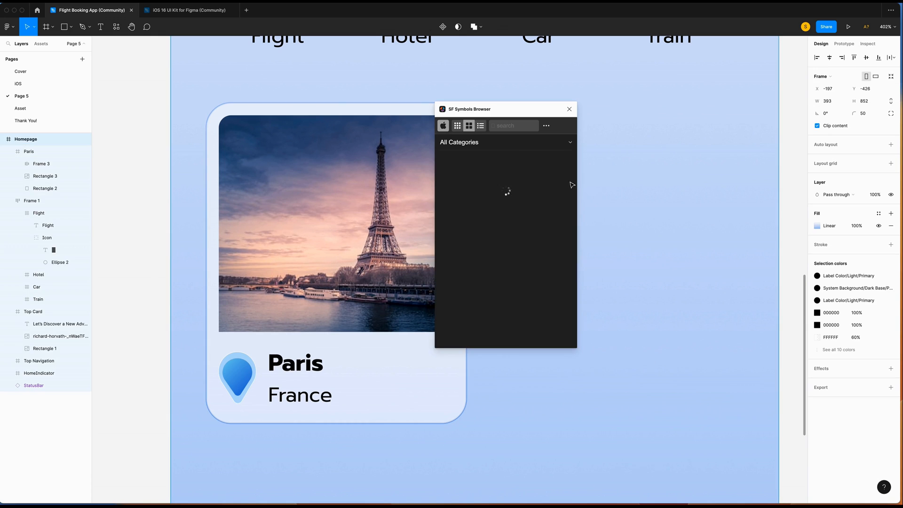
Insert an SF Symbols heart, colour it white (FFFFFF) and set its size to 17.
left_click(514, 126)
type("heart")
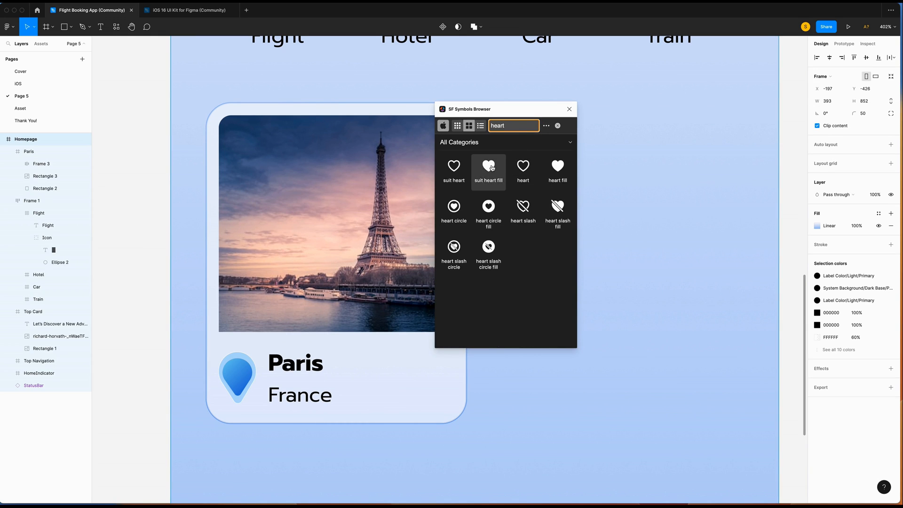
left_click(520, 167)
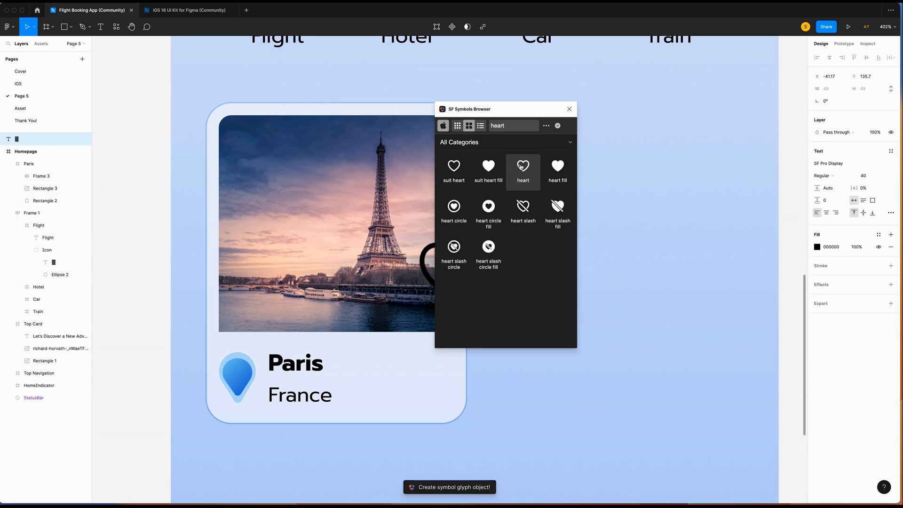
left_click(816, 246)
left_click_drag(722, 333, 614, 65)
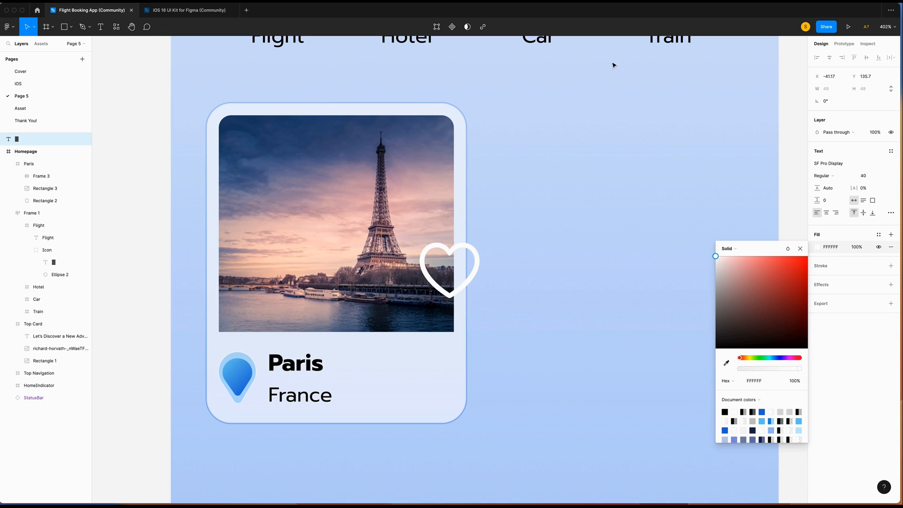
left_click(868, 176)
type("17")
key("Return")
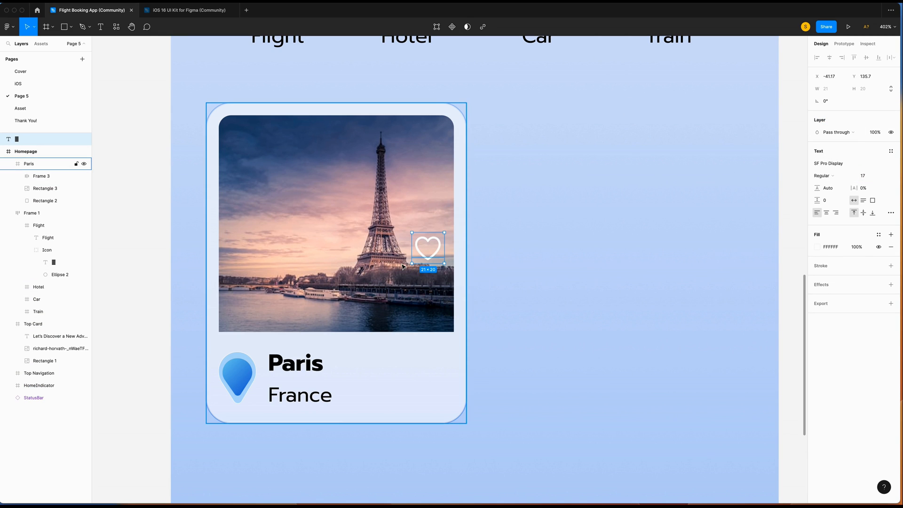
Wrap the heart in a centred auto-layout frame at the Paris photo's top-right corner (X 119, Y 8).
key("shift+a")
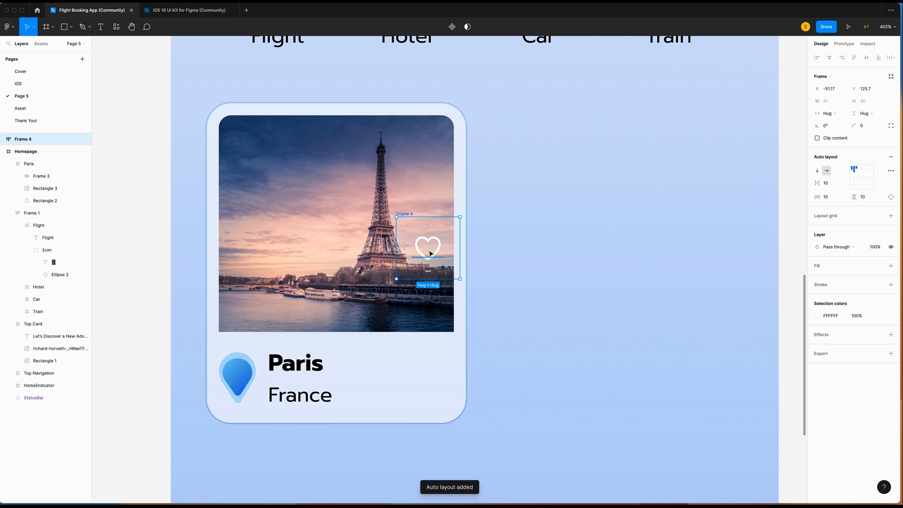
left_click(862, 177)
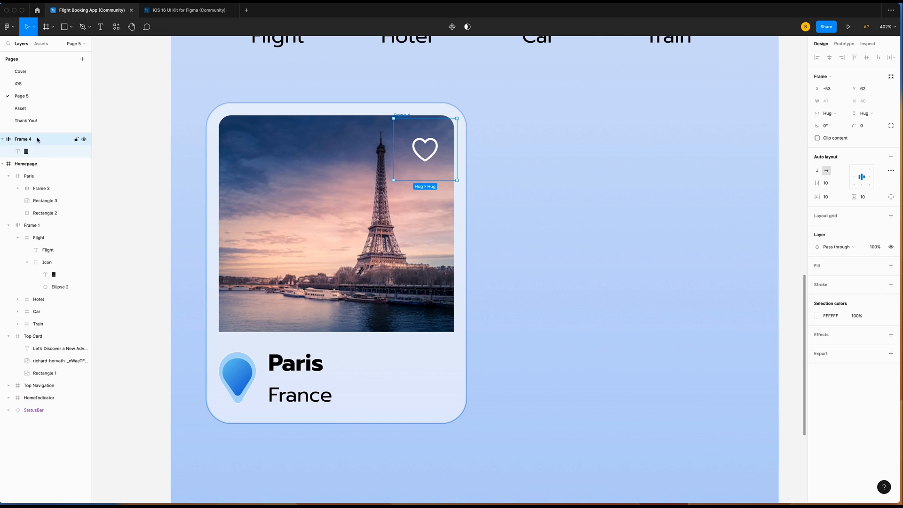
left_click_drag(37, 139, 44, 177)
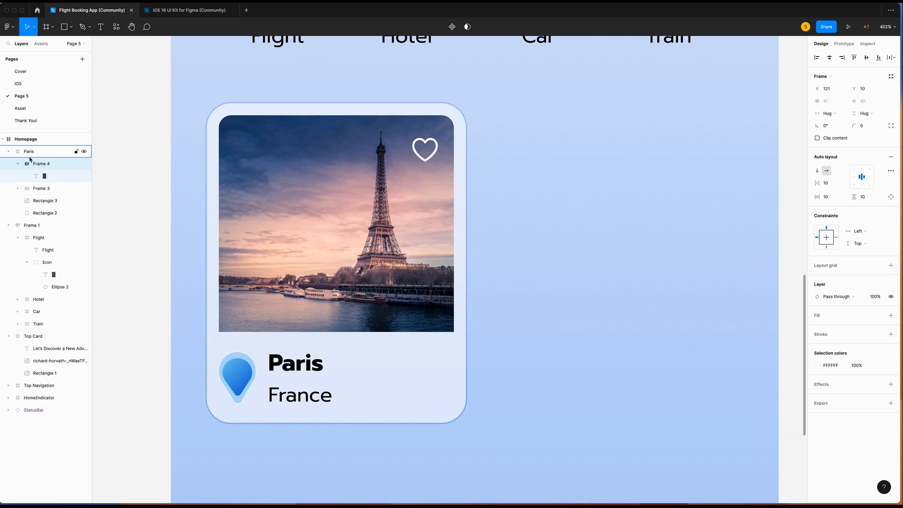
left_click_drag(400, 126, 398, 123)
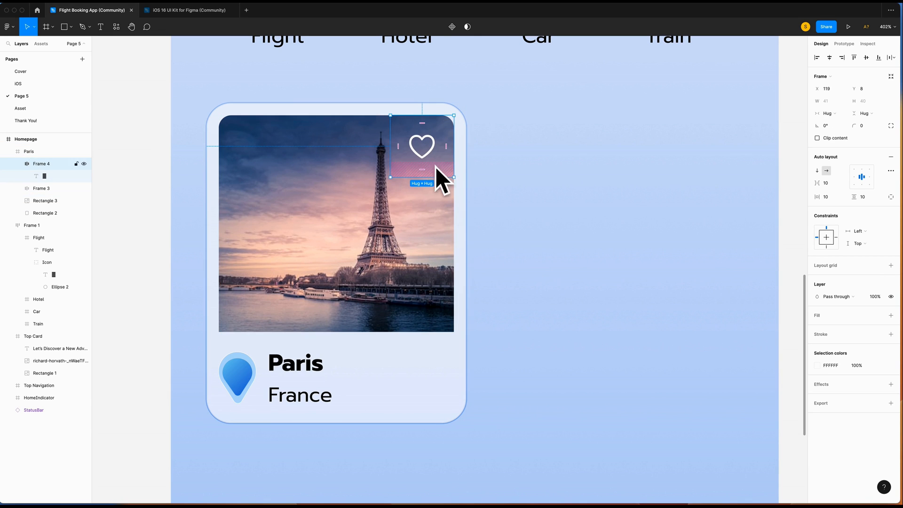
key("alt")
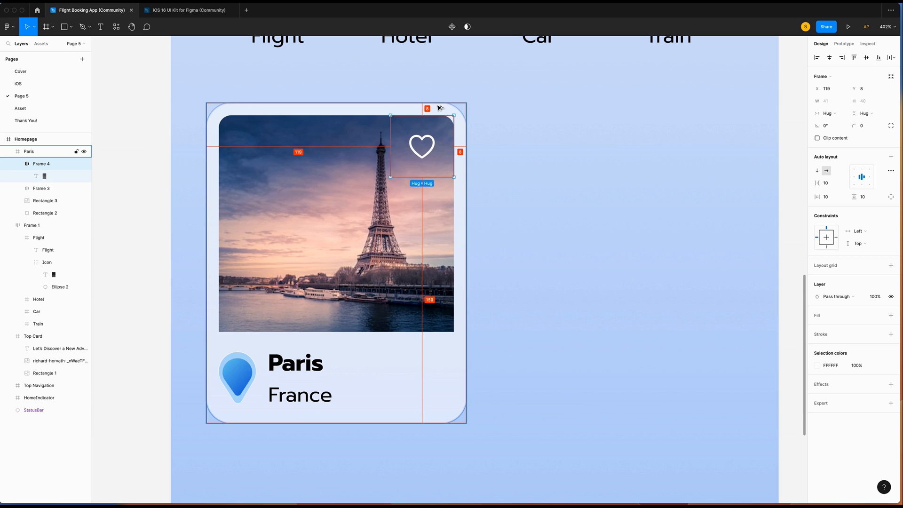
key("Escape")
scroll(388, 311, "down", 3)
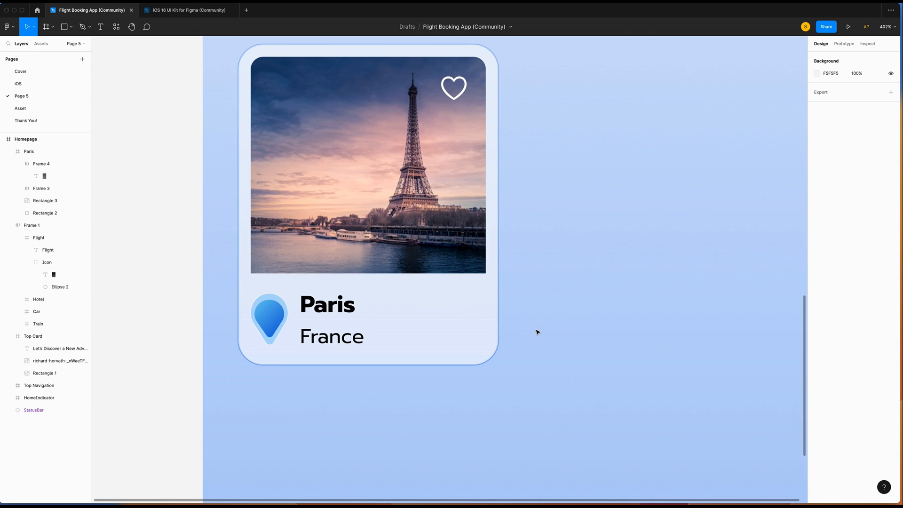
Insert a filled star symbol at size 17 at the card's lower-right corner.
right_click(611, 442)
mouse_move(642, 435)
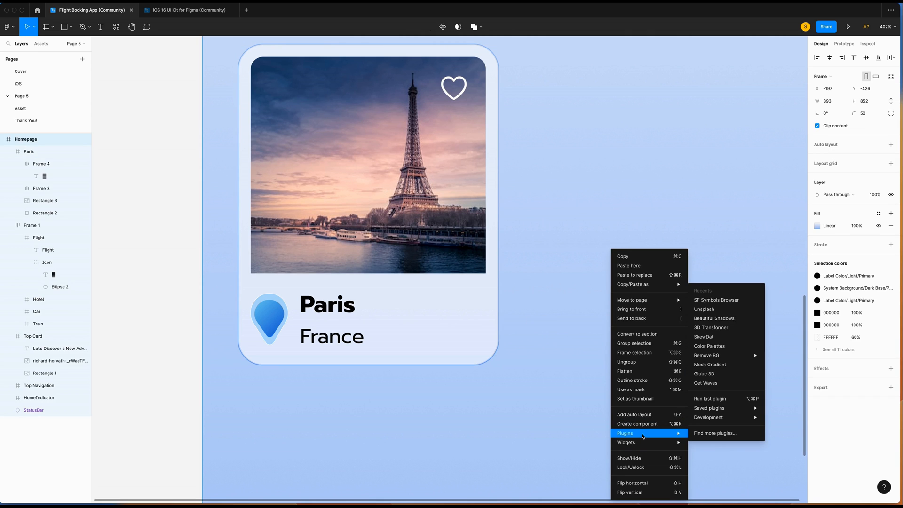
left_click(716, 300)
type("star")
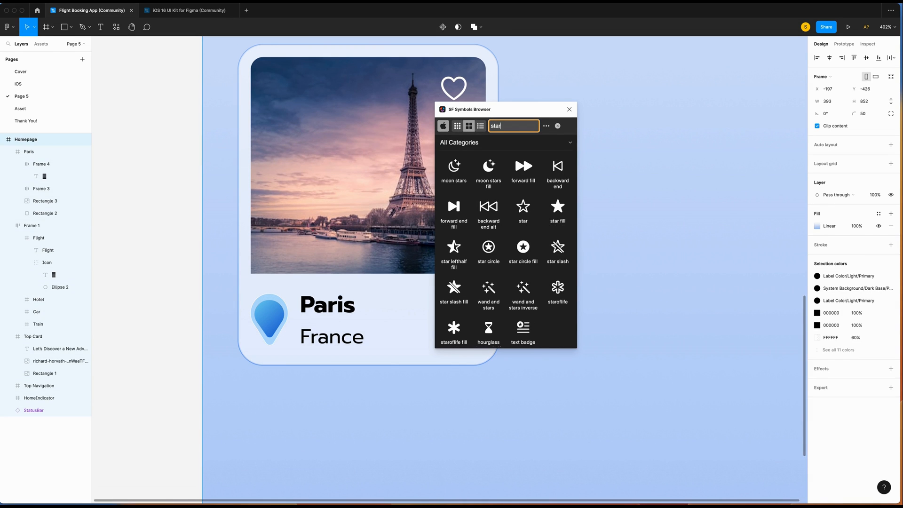
left_click(557, 207)
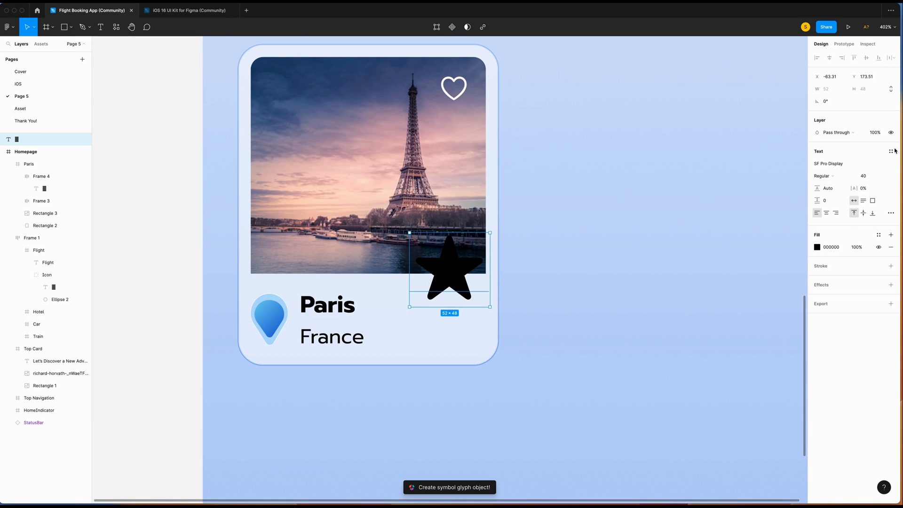
left_click(863, 175)
type("17")
key("Return")
left_click_drag(427, 261, 468, 334)
Fade France to 60% opacity and add an auto-width '4.5' label beside it.
left_click(332, 342)
left_click(860, 259)
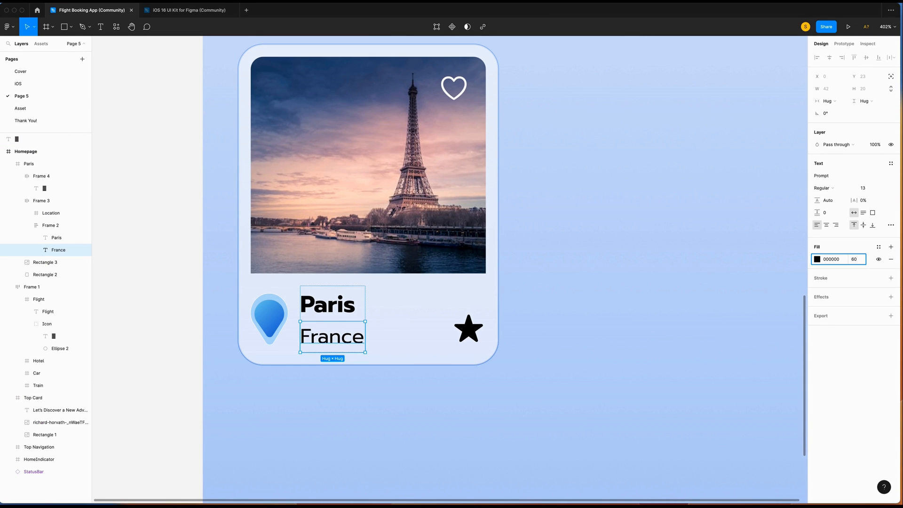
key("Return")
key("t")
left_click_drag(399, 321, 442, 339)
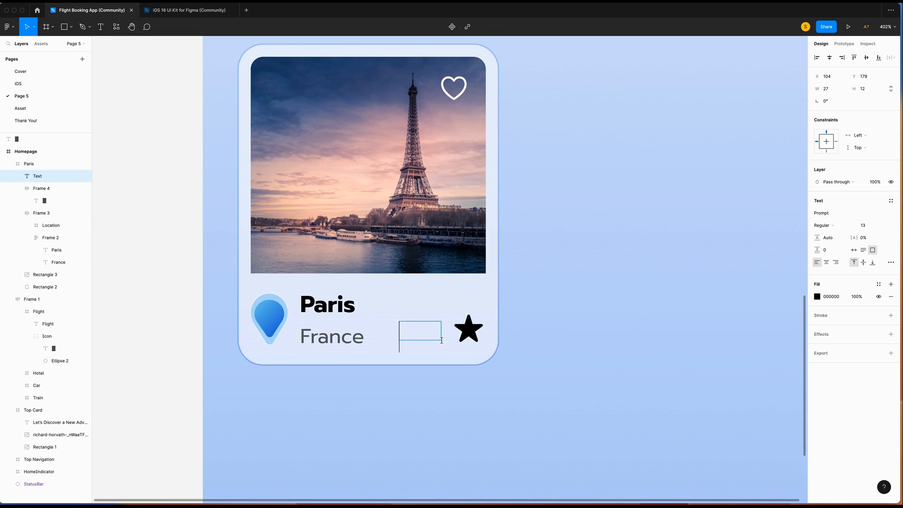
type("4.5")
key("super+a")
left_click(853, 250)
left_click(510, 356)
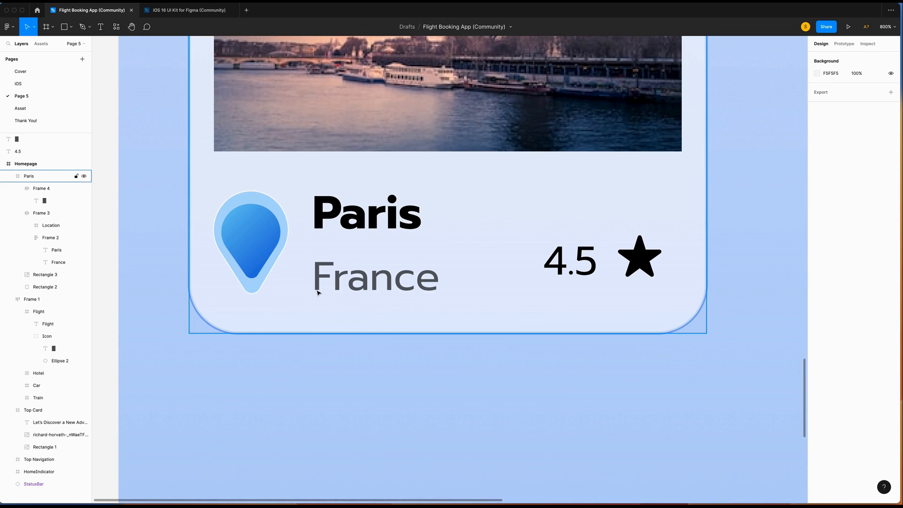
Show rulers, add a horizontal guide at France's baseline, and align 4.5 to it.
left_click(75, 2)
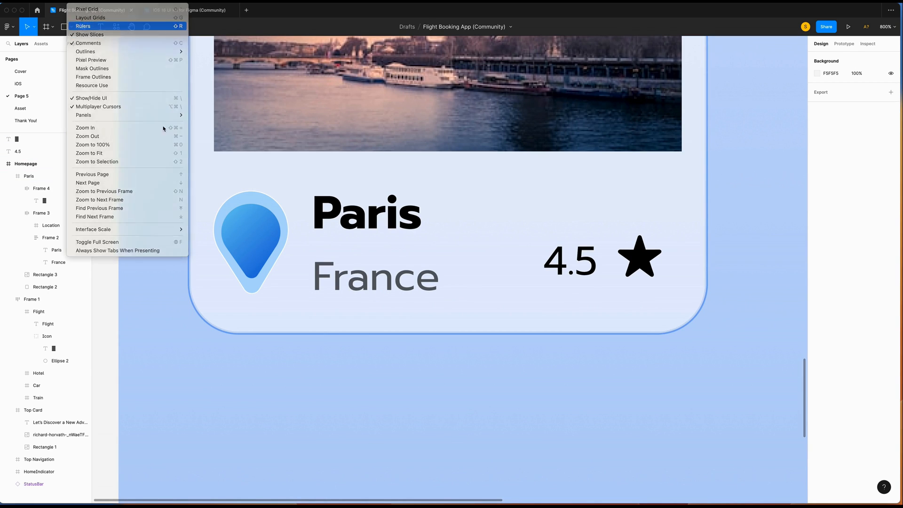
left_click(86, 27)
left_click_drag(97, 43, 126, 290)
key("super+equal")
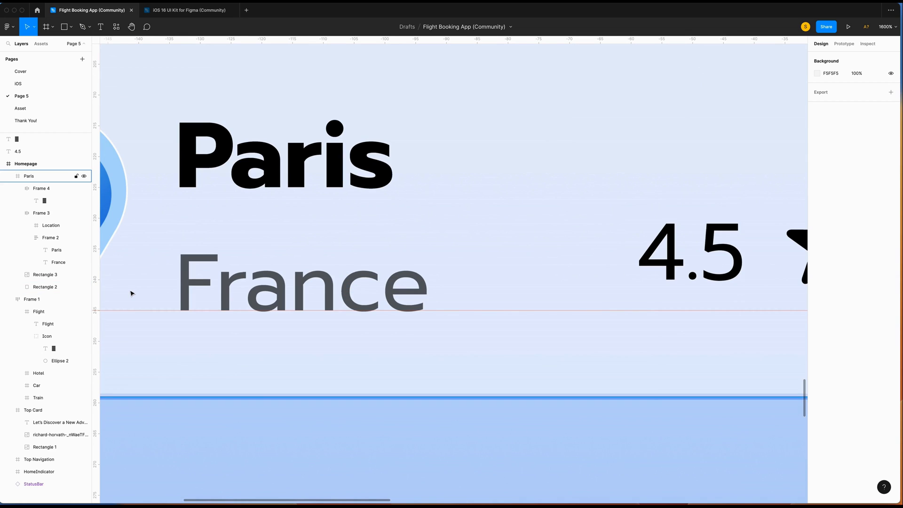
scroll(313, 309, "left", 1)
left_click(312, 310)
scroll(495, 332, "right", 5)
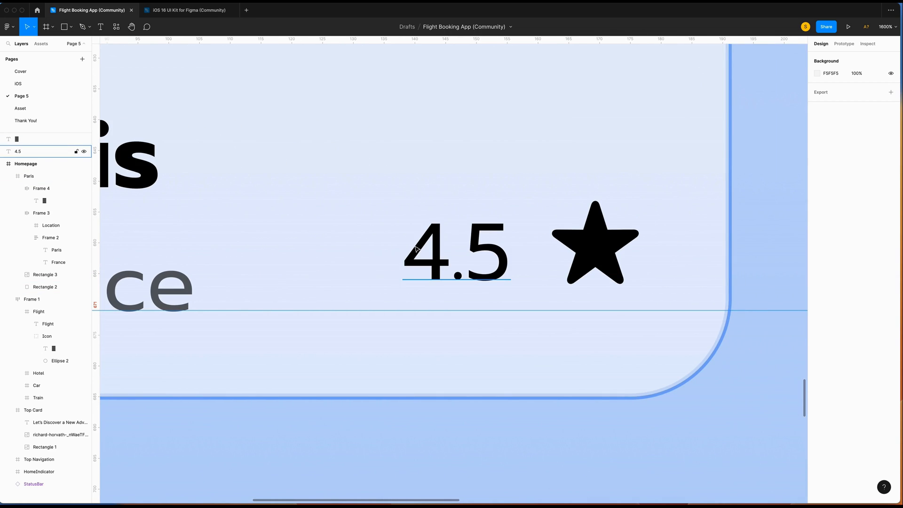
left_click(489, 258)
key("Down")
key("Down")
key("Down")
key("Down")
key("Down")
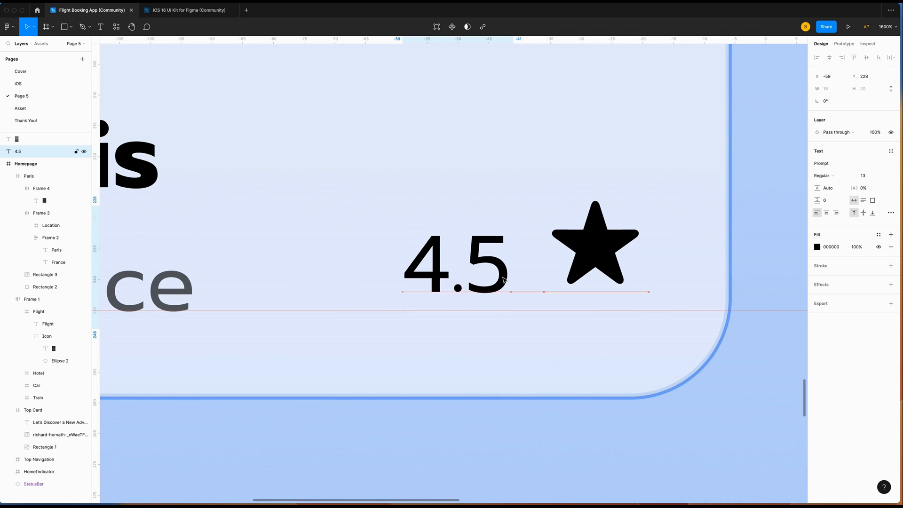
Shrink the star to size 11 and align it to the guide.
scroll(504, 280, "left", 3)
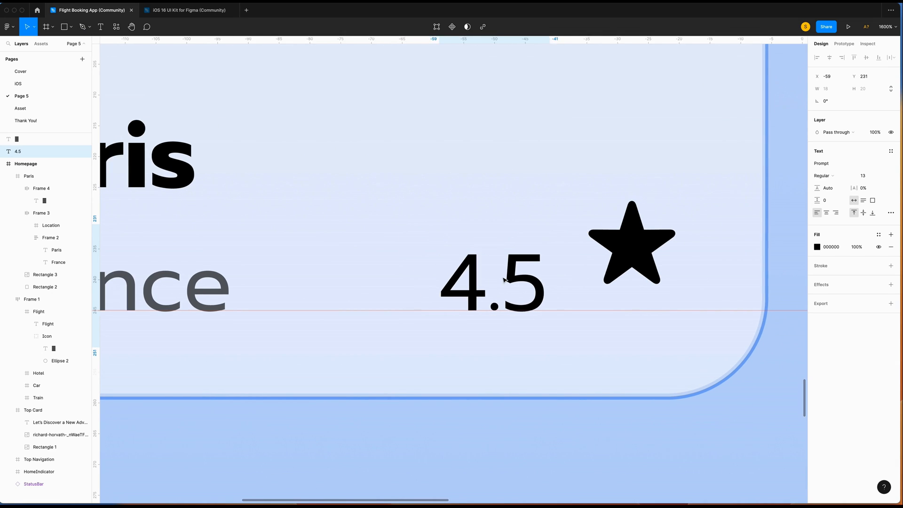
scroll(562, 292, "left", 5)
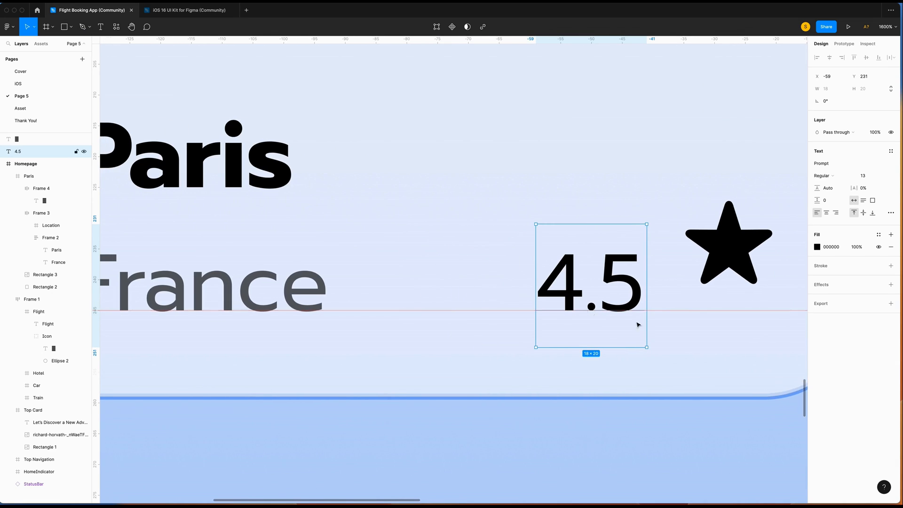
left_click(728, 261)
key("shift+Down")
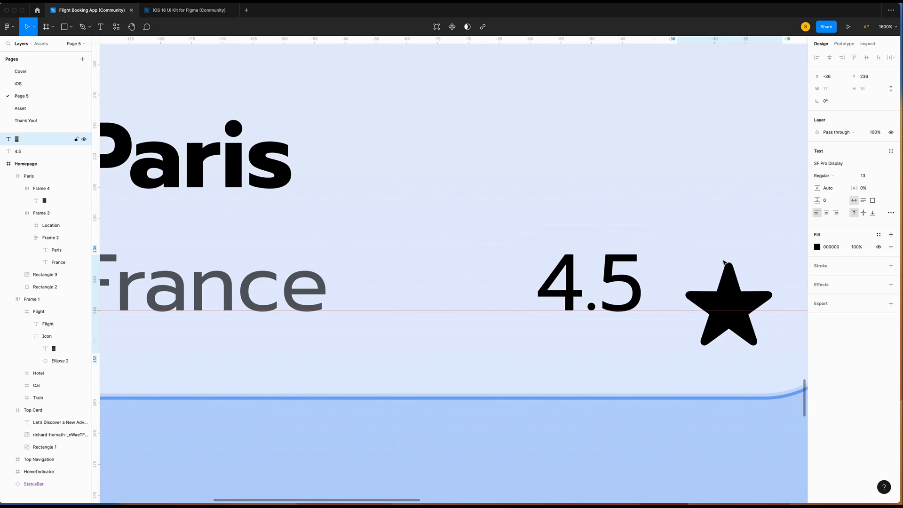
key("Up")
key("Up")
key("Up")
key("Up")
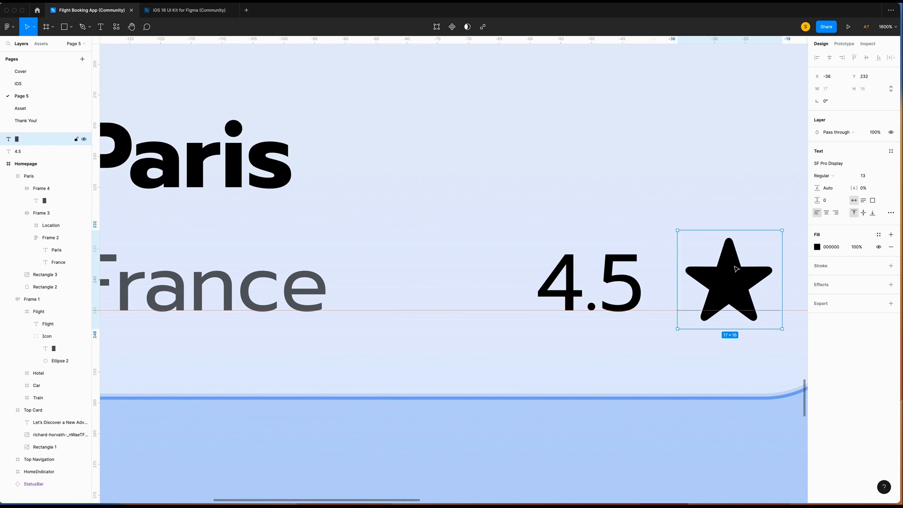
left_click(866, 176)
type("11")
key("Return")
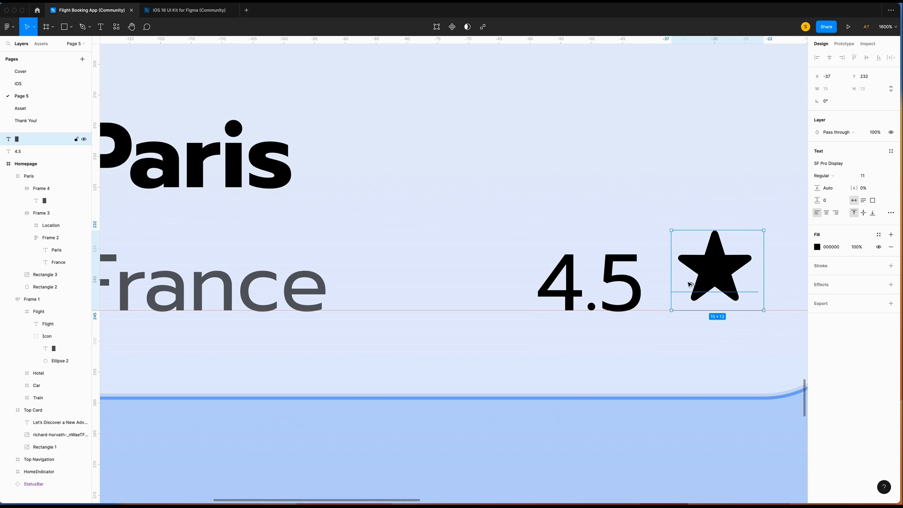
key("Down")
key("Down")
key("super+minus")
Group the star and 4.5 text as 'Rating' inside the Paris card.
left_click_drag(682, 288, 512, 282)
left_click(538, 293, "shift")
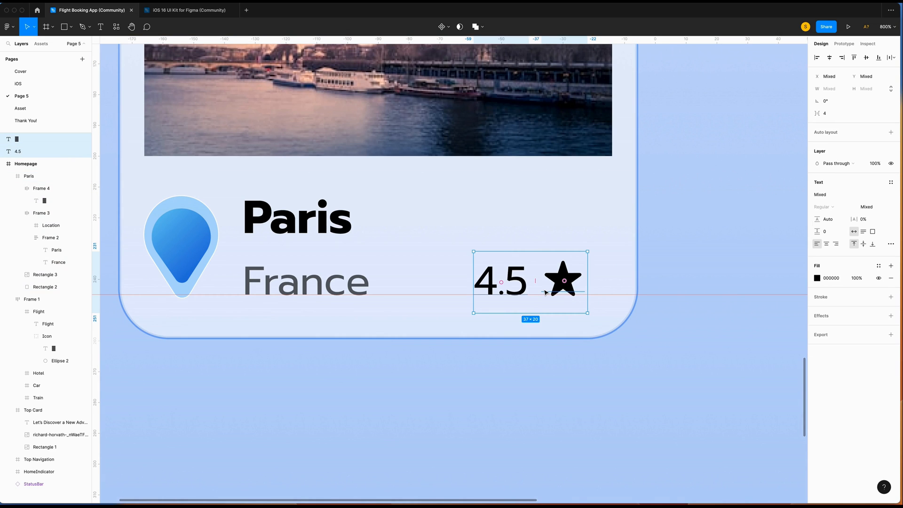
key("super+g")
key("super+r")
type("Rating")
key("Return")
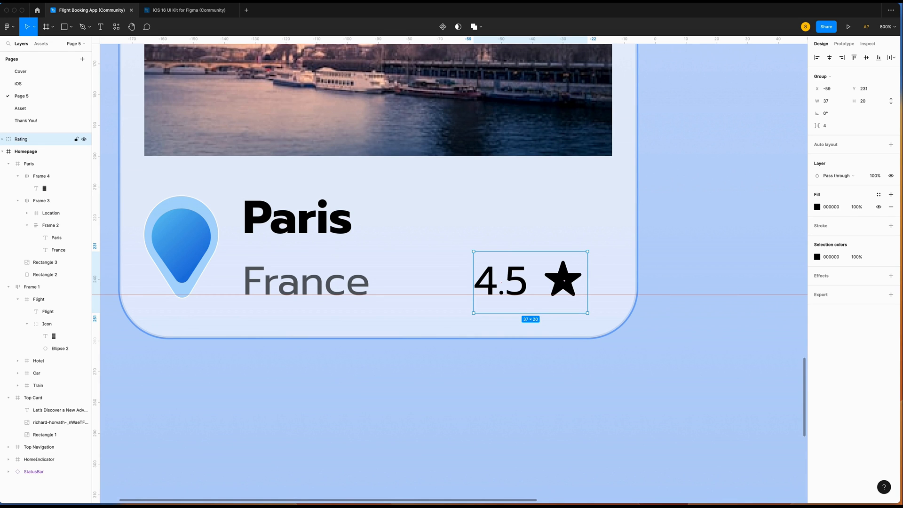
left_click_drag(24, 142, 40, 174)
left_click(17, 175)
left_click(16, 188)
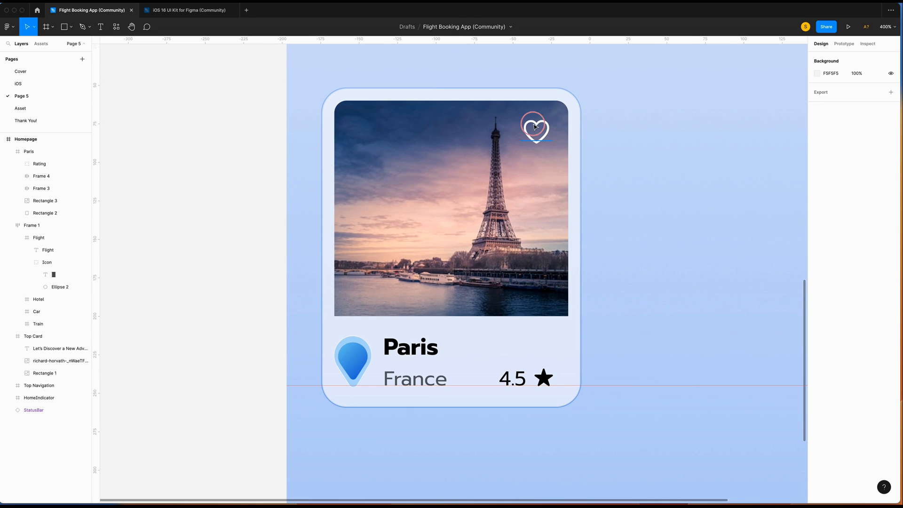
Rename the card's layers to Like, Paris, Image and Base.
left_click(535, 129, "super")
left_click(43, 178)
double_click(45, 179)
type("Like")
key("Return")
left_click(18, 176)
double_click(45, 190)
type("Paris")
key("Return")
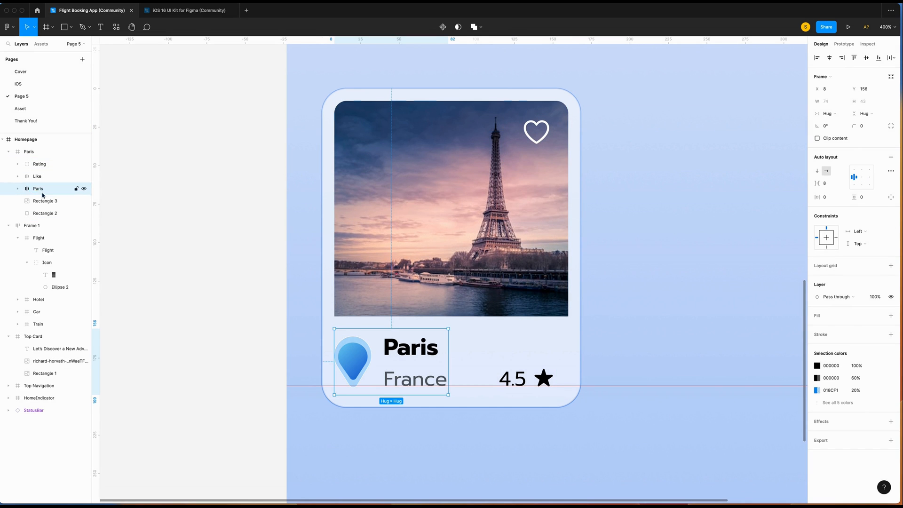
double_click(45, 200)
type("Image")
double_click(37, 214)
type("Base")
key("Return")
Paste a copy of the Paris card and move it beside the original.
left_click(8, 151)
left_click(29, 152)
scroll(168, 186, "right", 1)
scroll(167, 186, "right", 1)
key("super+v")
left_click_drag(420, 214, 702, 214)
scroll(702, 214, "right", 1)
Wrap both cards in a horizontal auto layout with gap 16, centred horizontally.
left_click(55, 163, "shift")
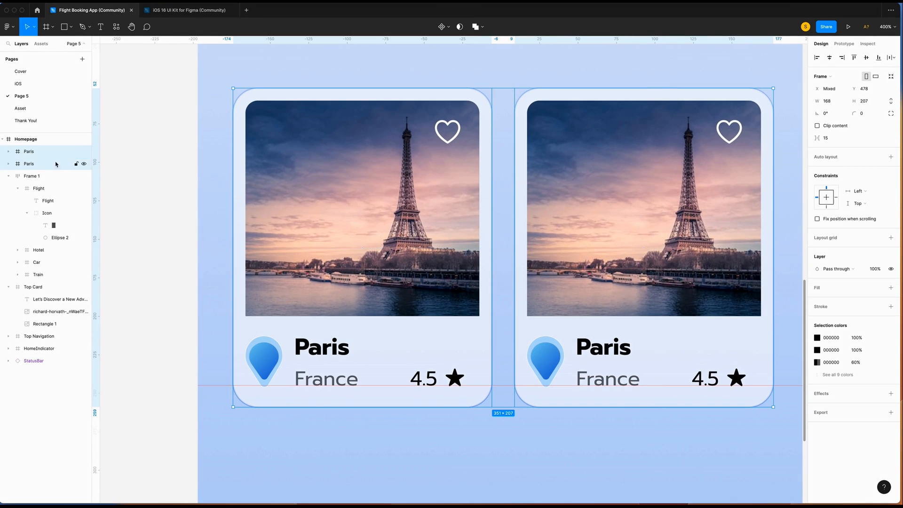
key("shift+a")
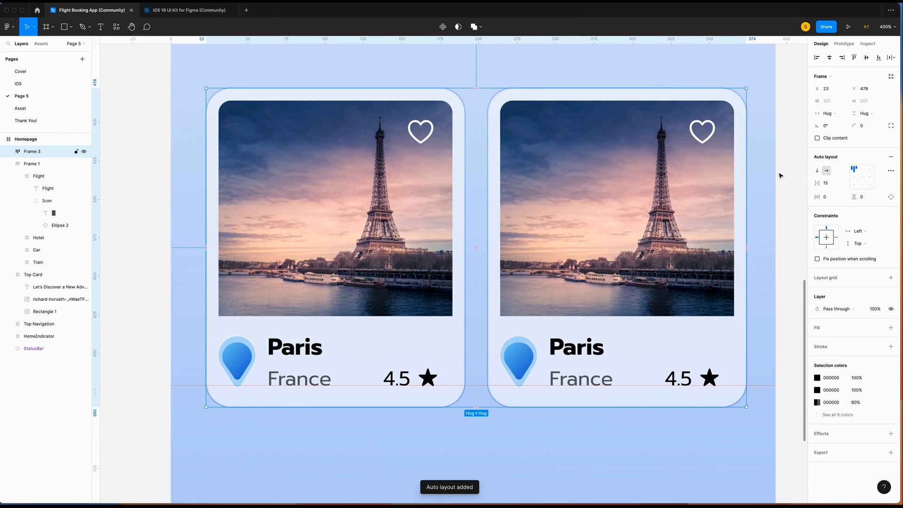
left_click(833, 183)
type("16")
key("Return")
left_click(830, 60)
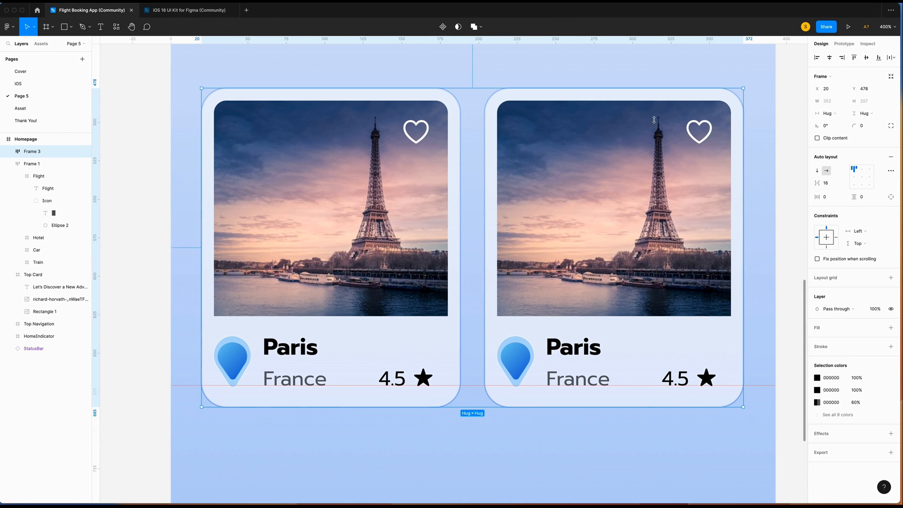
Replace the second card's Eiffel Tower image with a Bali temple photo from Unsplash.
scroll(447, 332, "right", 5)
scroll(447, 332, "down", 2)
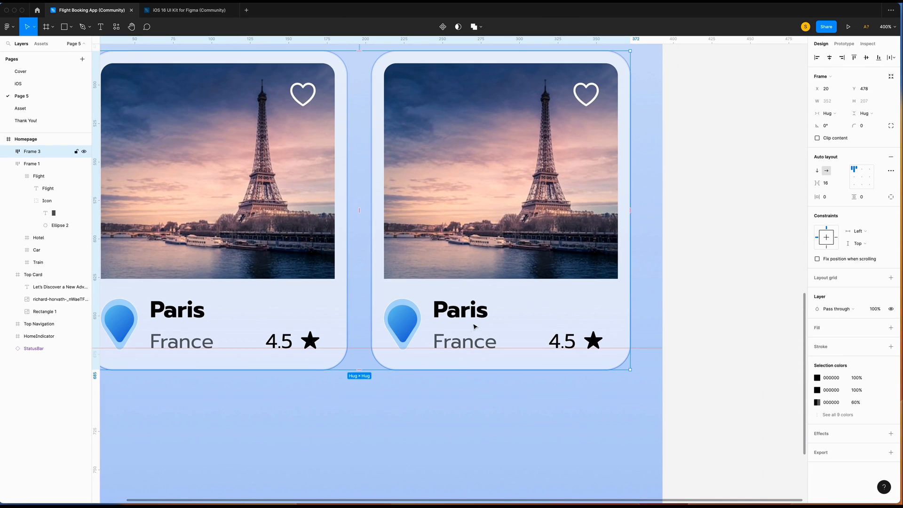
left_click(475, 315, "super")
left_click(551, 236, "super")
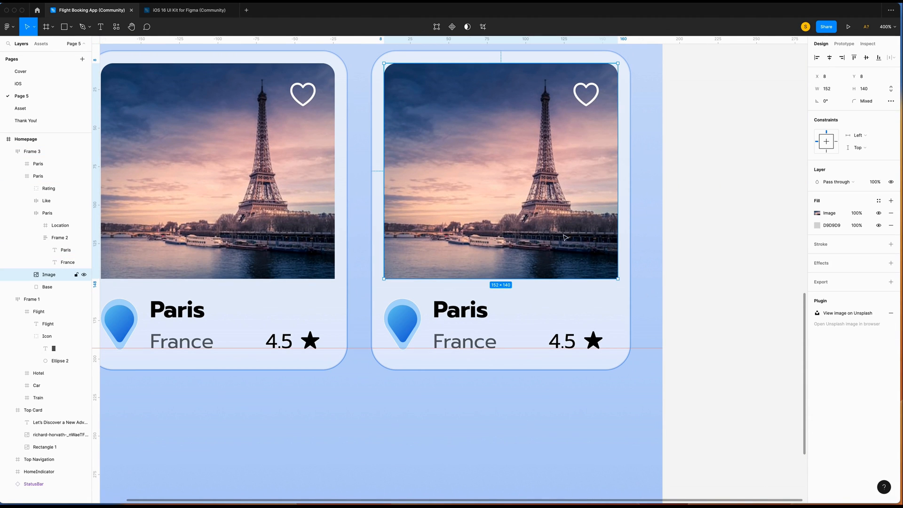
right_click(541, 226)
mouse_move(586, 264)
right_click(536, 241)
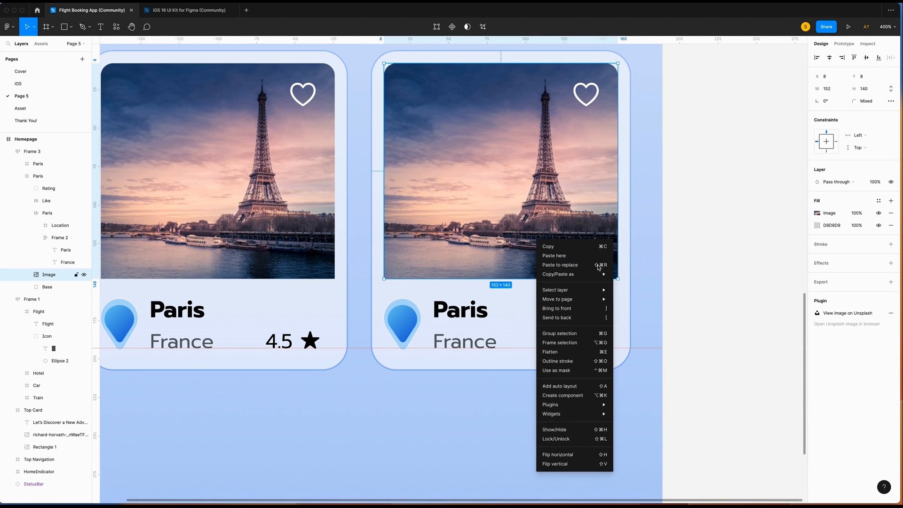
mouse_move(583, 404)
left_click(630, 281)
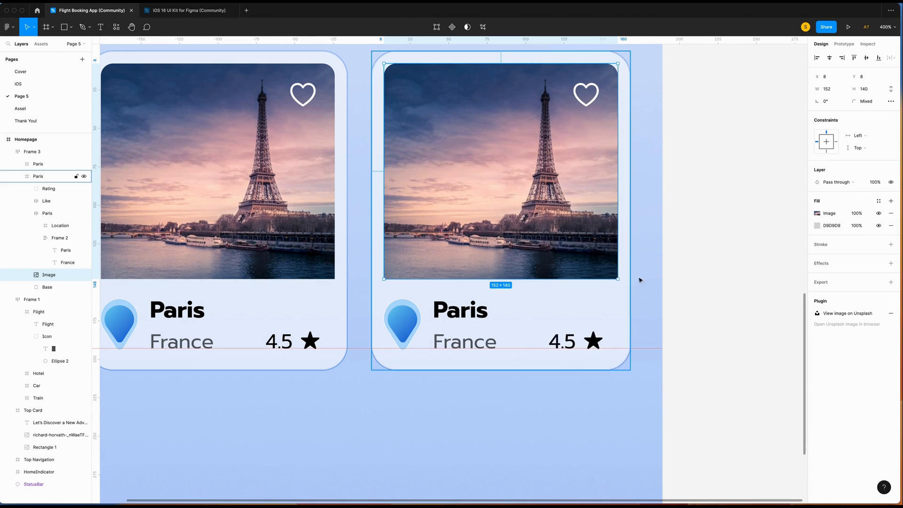
type("bali")
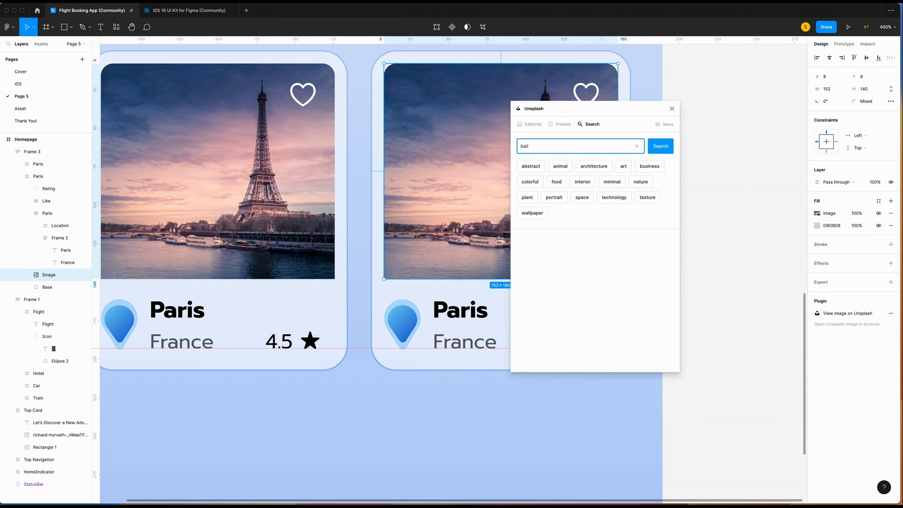
key("Return")
scroll(634, 297, "down", 3)
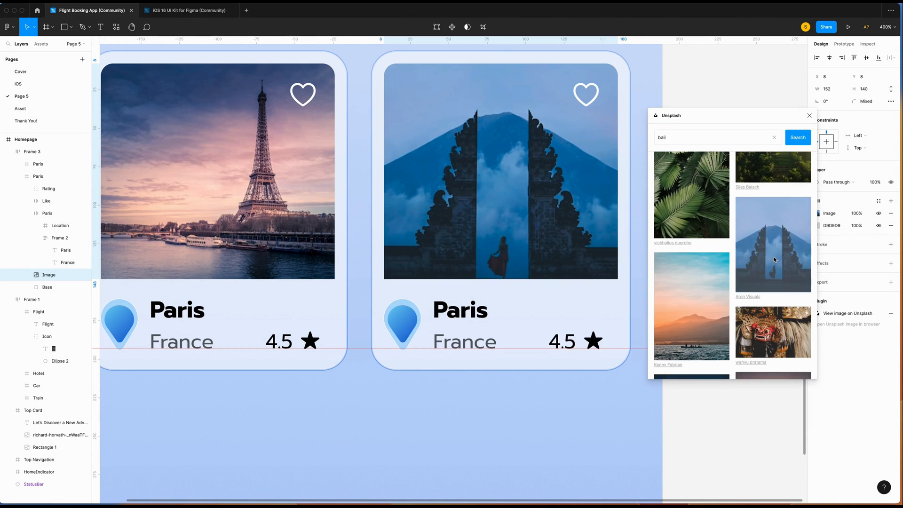
left_click(808, 115)
left_click(463, 307, "super")
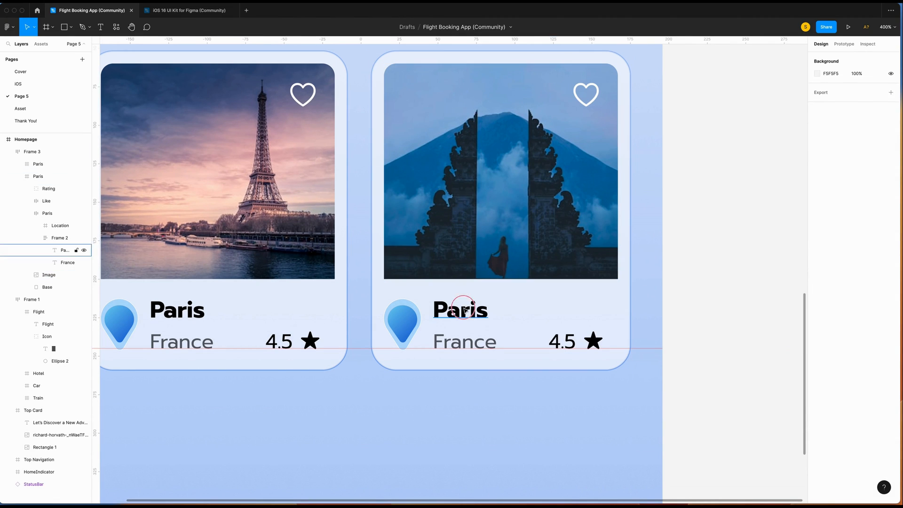
Change the second card's heading to Bali and its country to Indonesia.
double_click(464, 308)
type("Bali")
left_click(480, 346)
left_click(479, 346)
left_click(480, 346)
double_click(479, 346)
type("Indonesia")
left_click(439, 409)
scroll(439, 409, "left", 1)
key("super+minus")
key("super+equal")
key("super+minus")
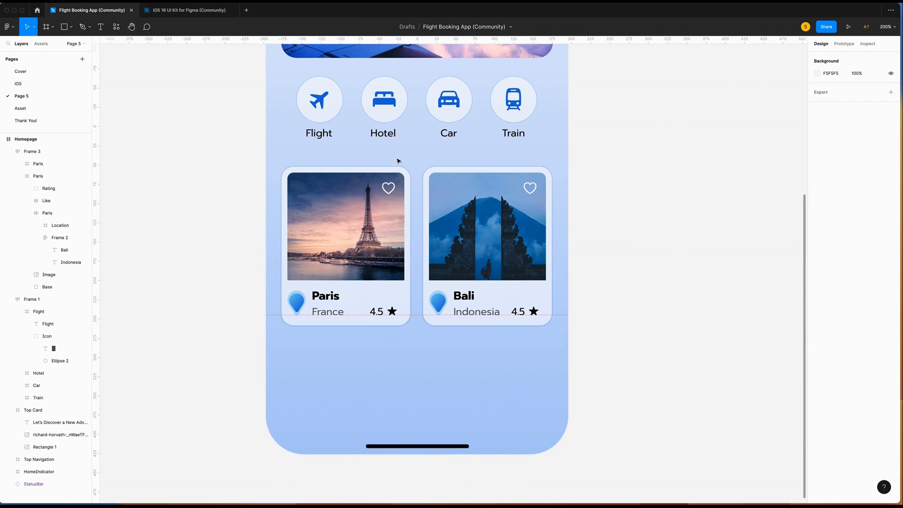
Add a Bold, size 17 'Explore Destination' heading above the cards, aligned at X 20.
key("t")
left_click(298, 160)
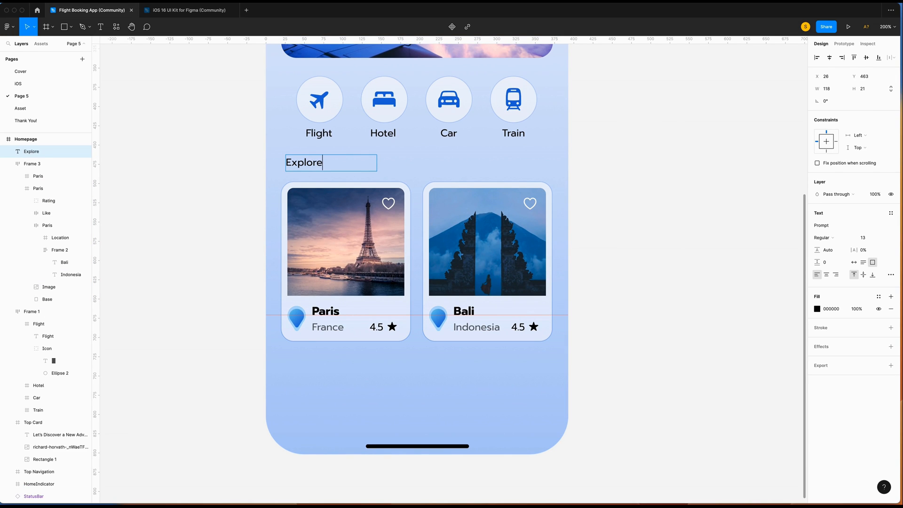
type("Explore Destination")
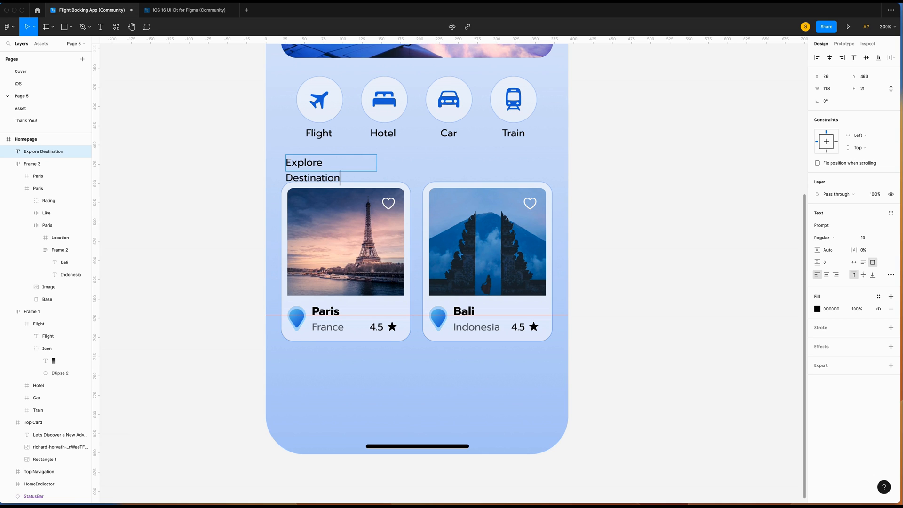
left_click(853, 264)
left_click(820, 238)
left_click(827, 269)
left_click(875, 239)
type("17")
key("Return")
left_click_drag(291, 166, 267, 164)
key("Left")
key("Left")
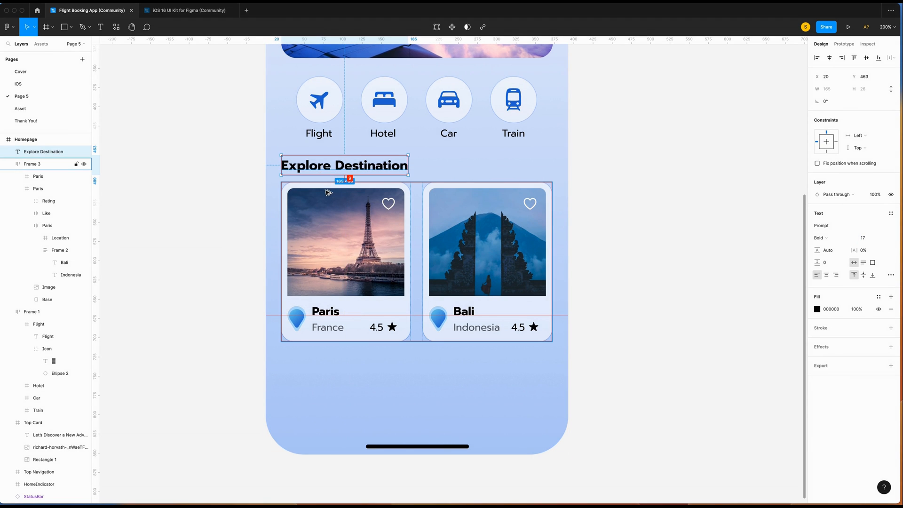
Frame the heading and cards together as 'Explore Destination', leaving a 24 gap above.
left_click(372, 197)
key("Down")
key("Down")
key("Down")
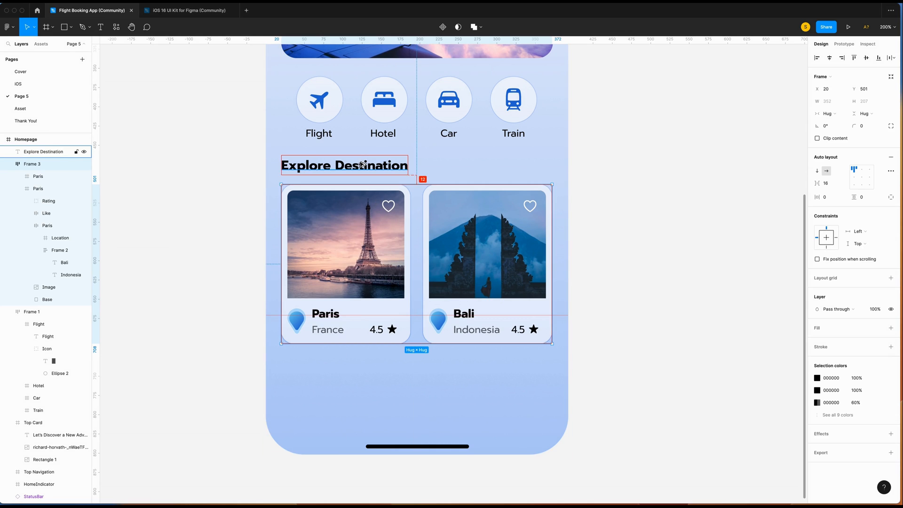
key("Down")
key("Down")
key("Down")
key("Down")
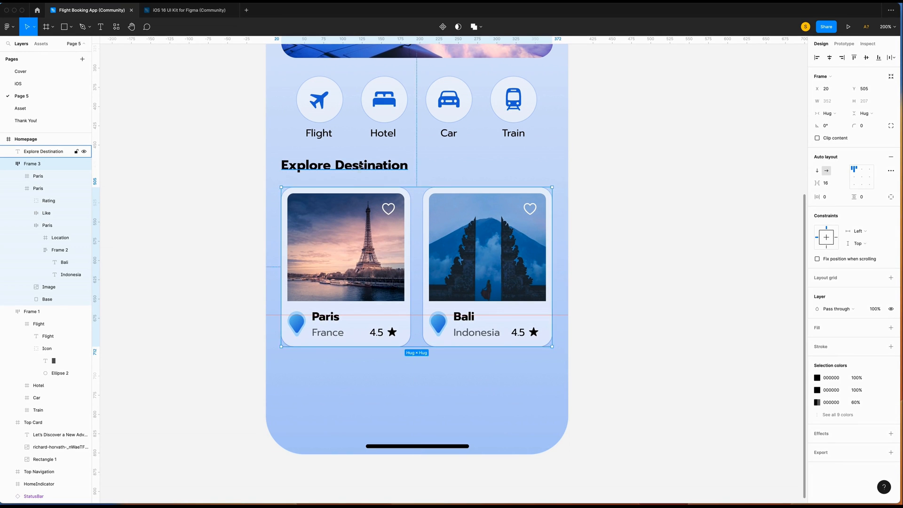
left_click(360, 165, "shift")
right_click(45, 160)
left_click(70, 263)
key("super+r")
type("eXPLORE")
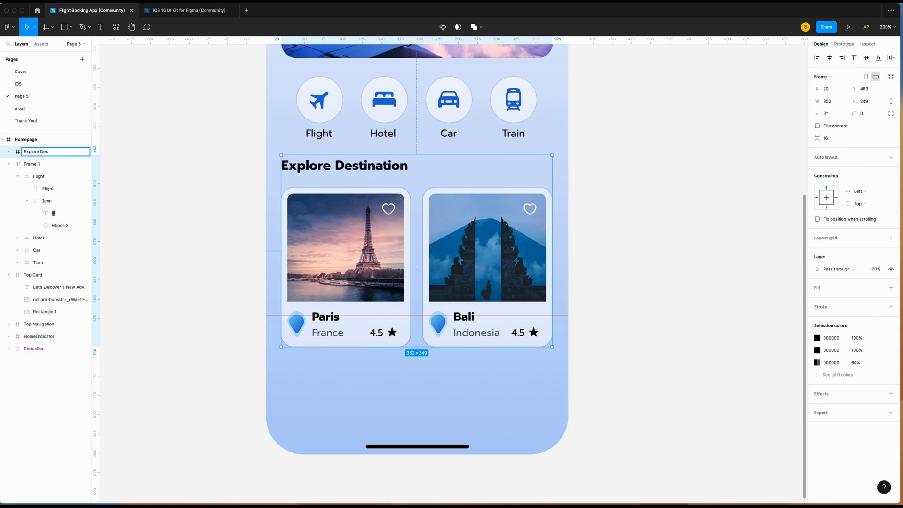
left_click(172, 197)
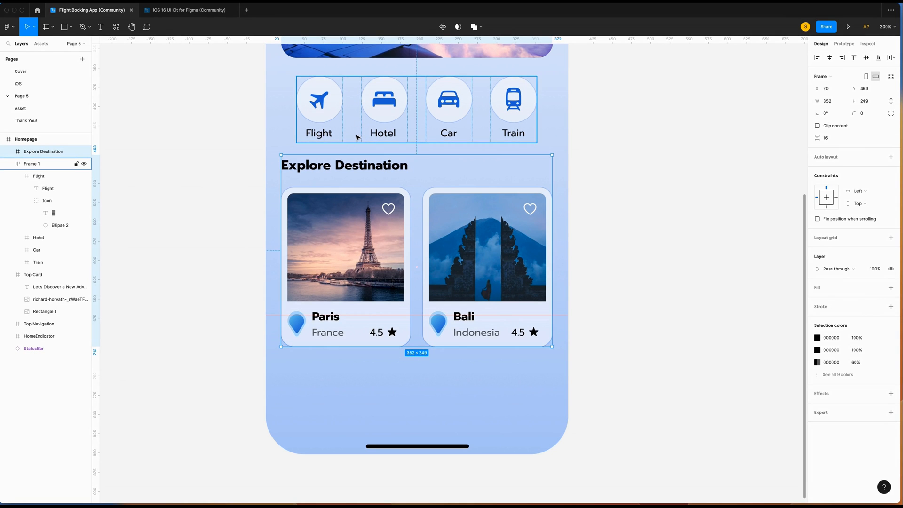
key("Down")
key("Down")
key("Down")
key("Down")
key("Down")
key("Down")
key("Down")
key("Down")
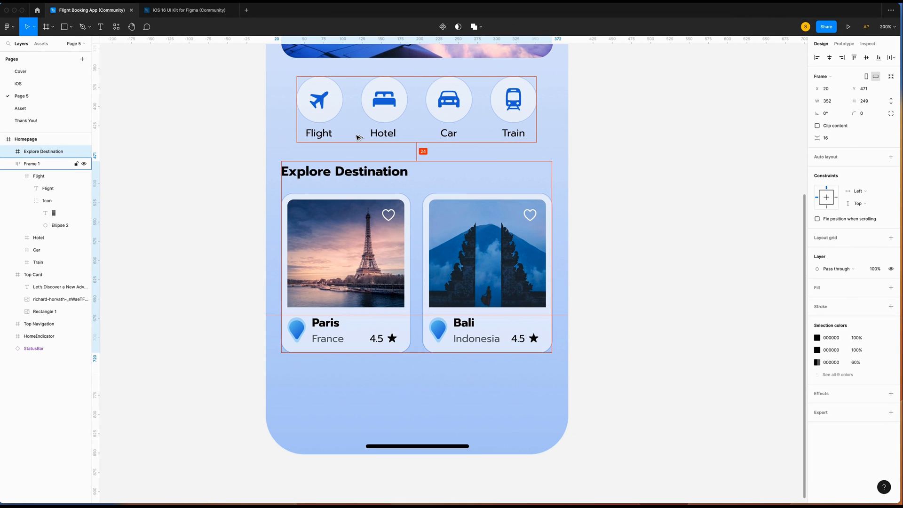
Duplicate the section 24 below the original and retitle its heading 'Best Offers'.
scroll(358, 137, "down", 2)
key("ctrl+c")
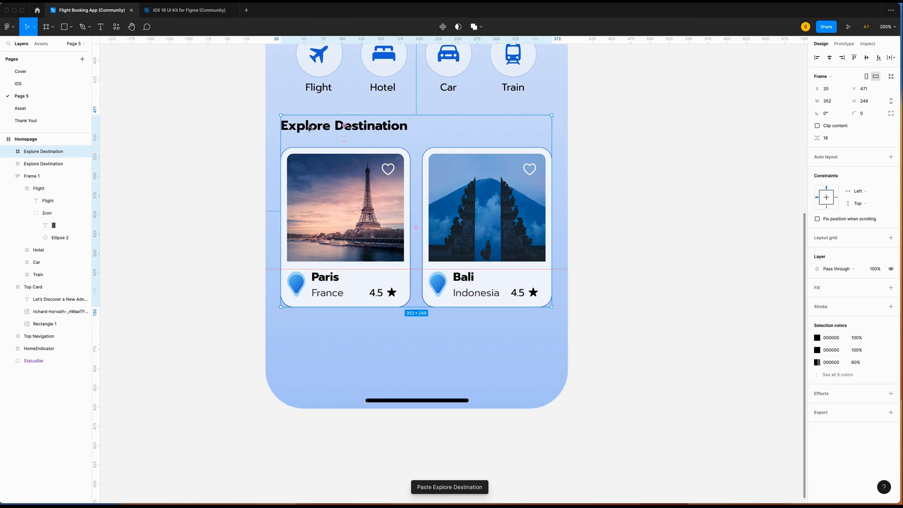
key("ctrl+v")
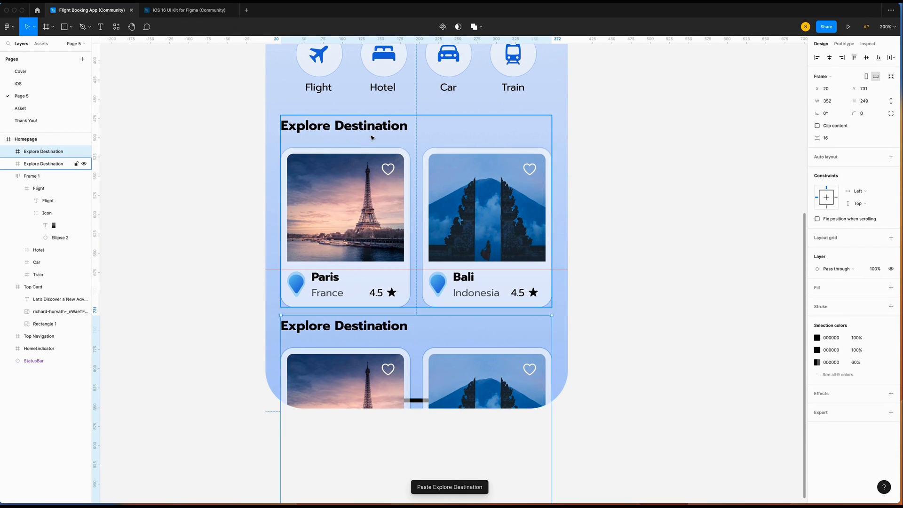
key("shift+Down")
key("shift+Down")
key("shift+Up")
key("Down")
key("Down")
key("Down")
double_click(393, 188)
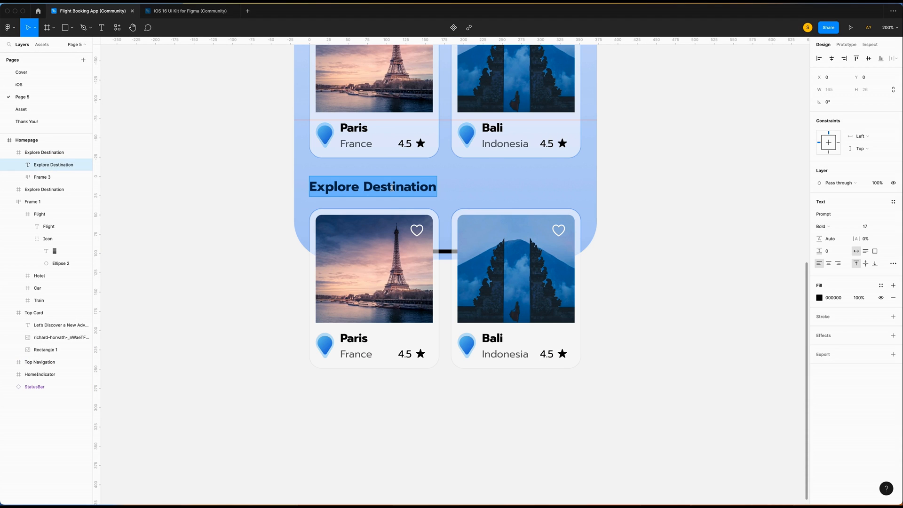
type("Brdt")
key("BackSpace")
key("BackSpace")
key("BackSpace")
type("est Offers")
Give the first offer card a Hawaii coastline photo and the names Honolulu, Hawaii.
right_click(367, 258)
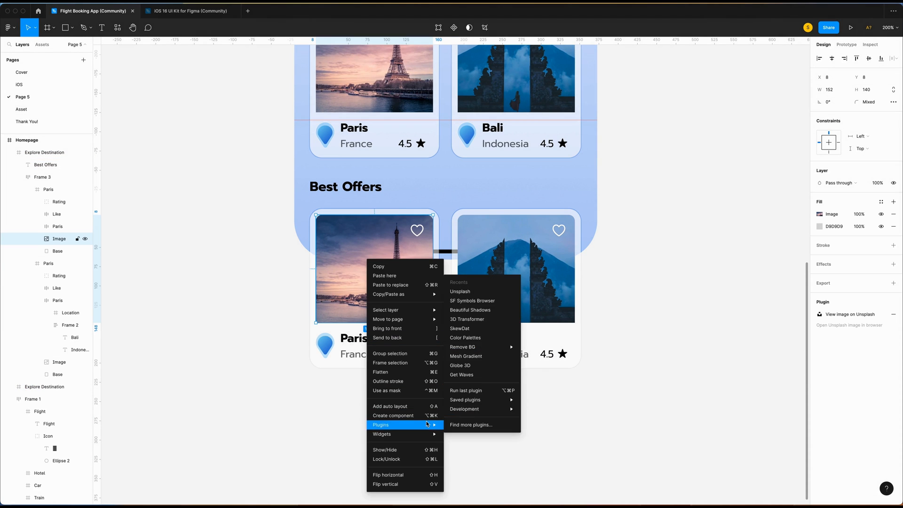
mouse_move(421, 425)
left_click(475, 329)
type("hawaii")
key("Return")
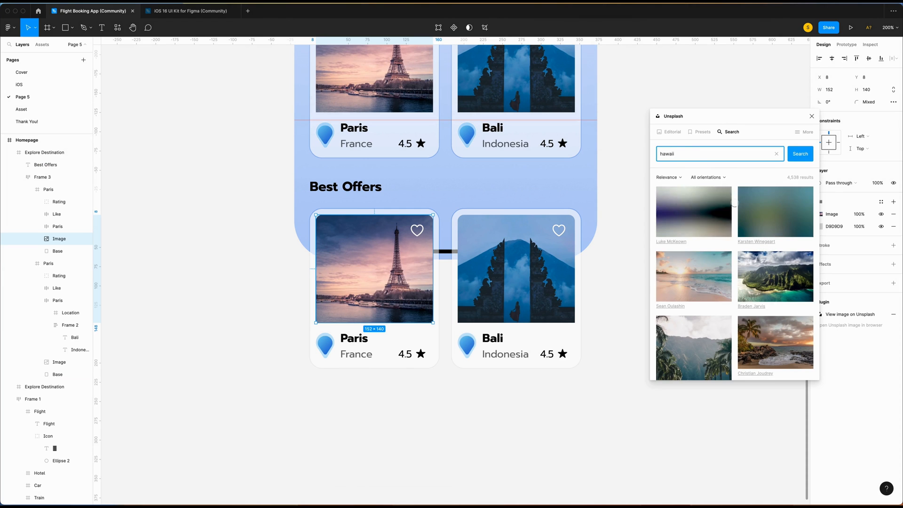
left_click(775, 212)
double_click(353, 339)
type("Honoluky")
double_click(356, 353)
type("Hawaii")
key("Escape")
Give the second offer card an Orlando castle photo and the names Orlando, Floride.
left_click(525, 272)
triple_click(738, 153)
type("orlando")
key("Return")
left_click(715, 244)
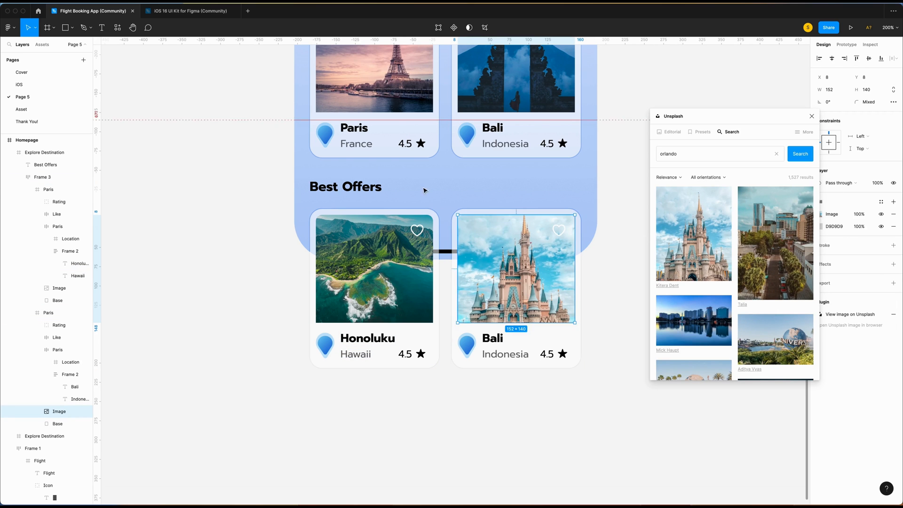
double_click(492, 338)
type("Orlando")
left_click(520, 354)
double_click(520, 353)
type("Floride")
key("Escape")
left_click(549, 397)
scroll(576, 397, "down", 3)
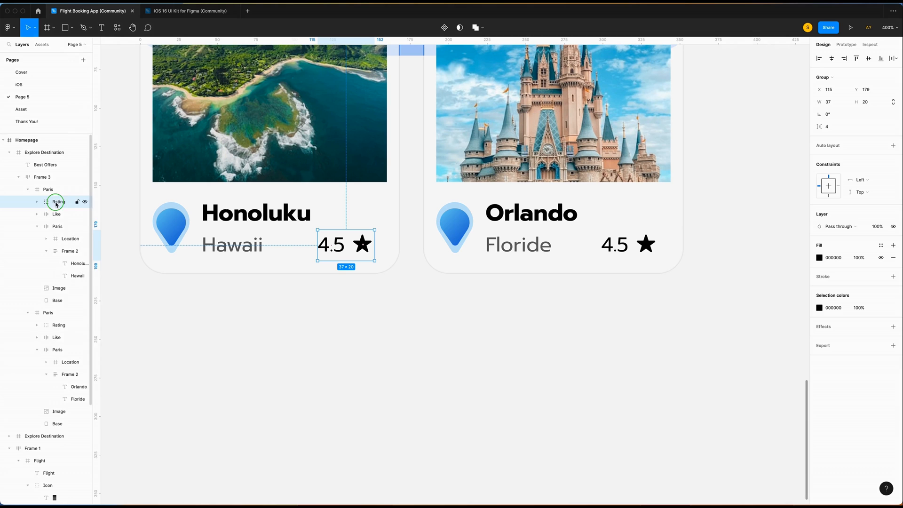
Ungroup the Hawaii card's rating and delete its star icon.
right_click(56, 201)
left_click(75, 301)
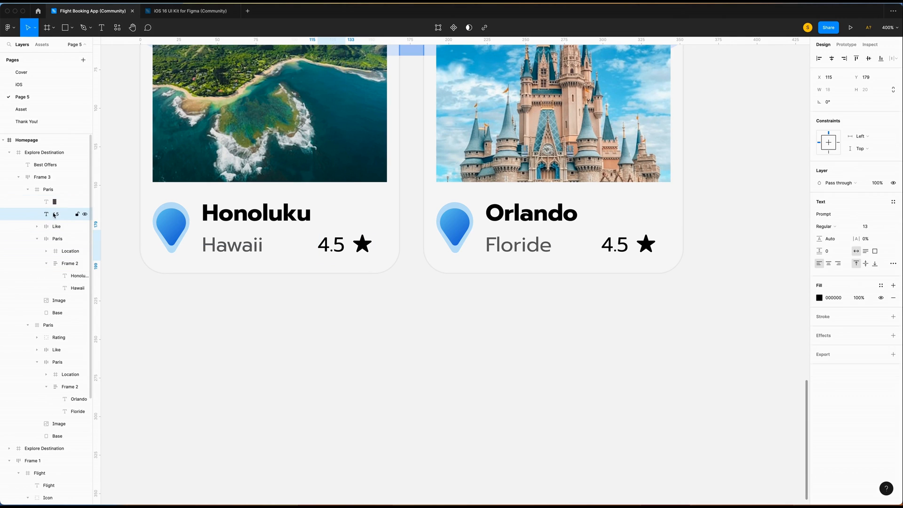
left_click(66, 201)
key("Delete")
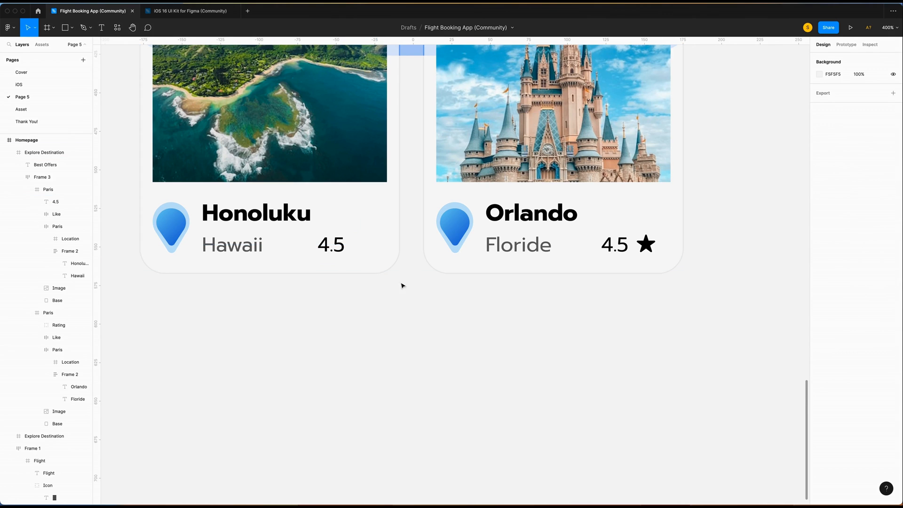
Replace the Hawaii rating 4.5 with '$ 836' in Bold and nudge it one unit left.
left_click(331, 245)
double_click(332, 247)
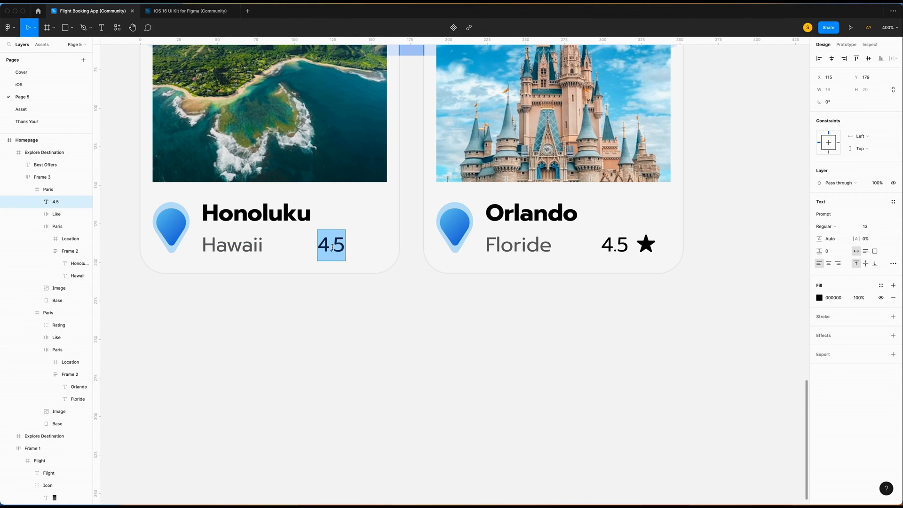
type("$")
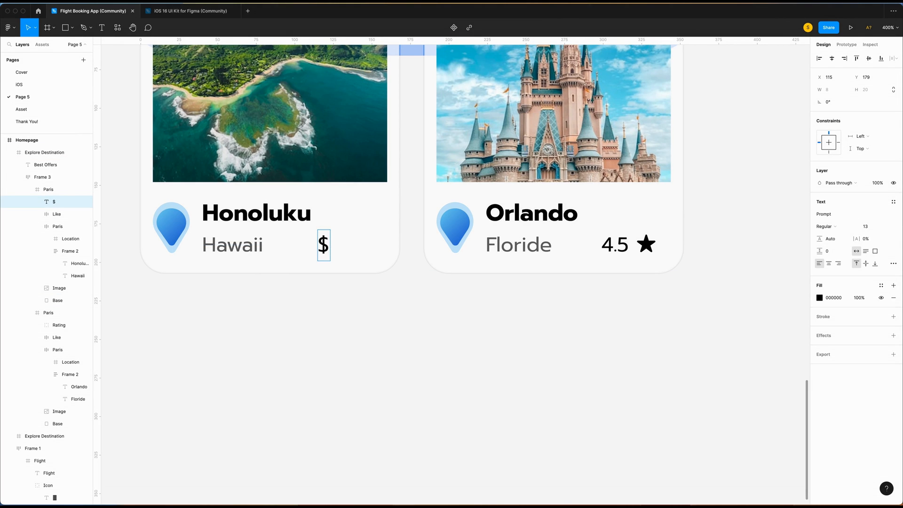
type(" 836")
key("super+a")
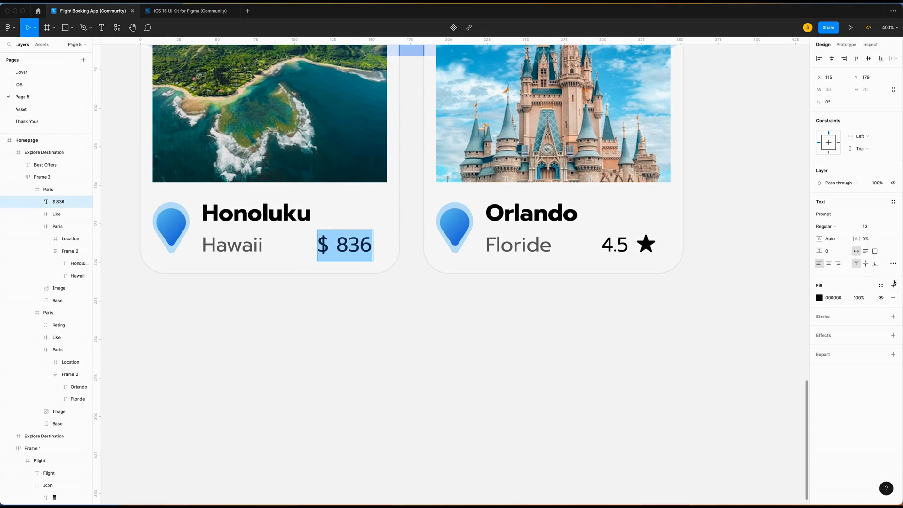
left_click(826, 226)
left_click(832, 254)
key("Escape")
scroll(494, 249, "up", 5)
key("shift+Right")
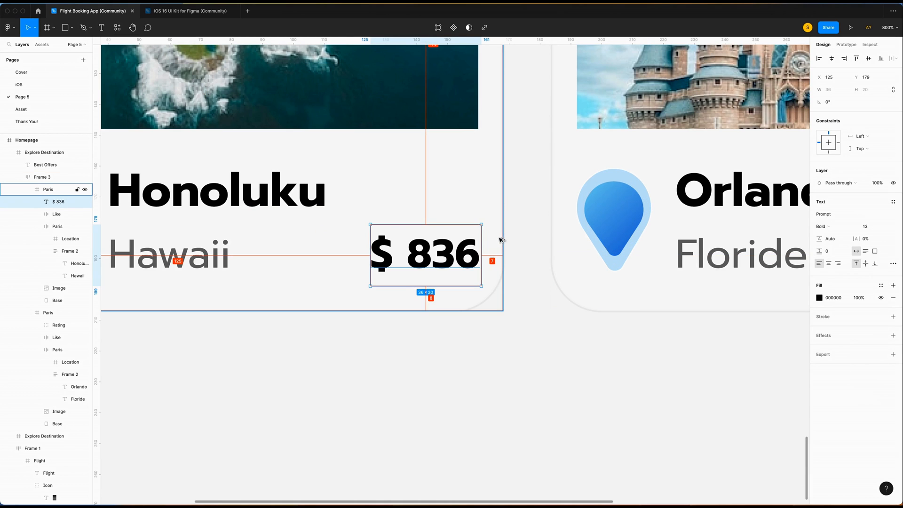
key("Left")
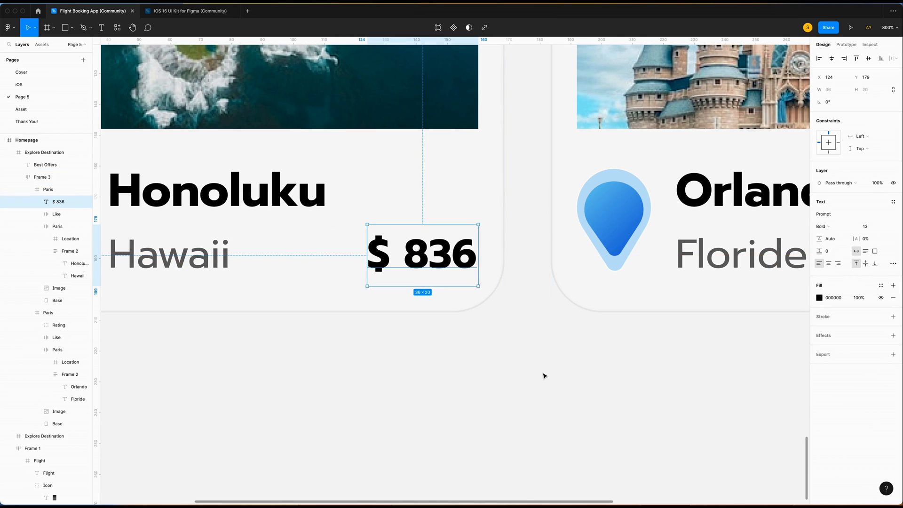
key("super+minus")
Delete the Orlando card's rating group.
left_click(482, 299)
scroll(489, 298, "right", 2)
left_click(618, 267, "super")
left_click(56, 327)
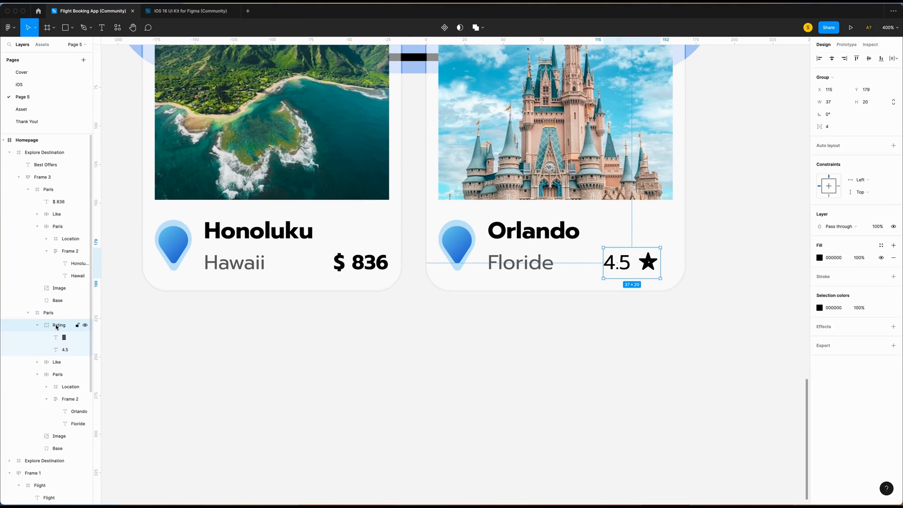
key("Delete")
Paste the price into the Orlando card's lower right and change it to '$ 335'.
right_click(628, 256)
left_click(645, 272)
mouse_move(646, 269)
left_mouse_down()
mouse_move(628, 263)
mouse_move(637, 263)
left_mouse_up()
key("alt")
double_click(653, 263)
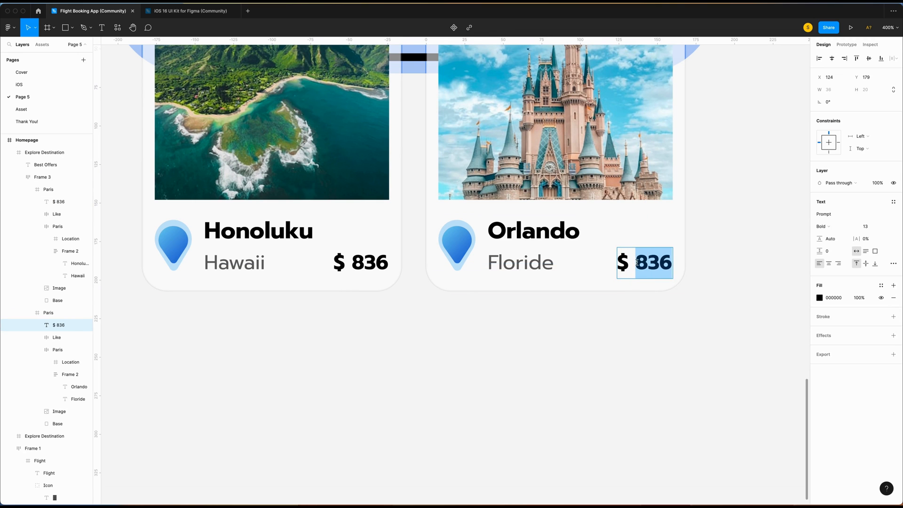
type("335")
key("Escape")
key("alt")
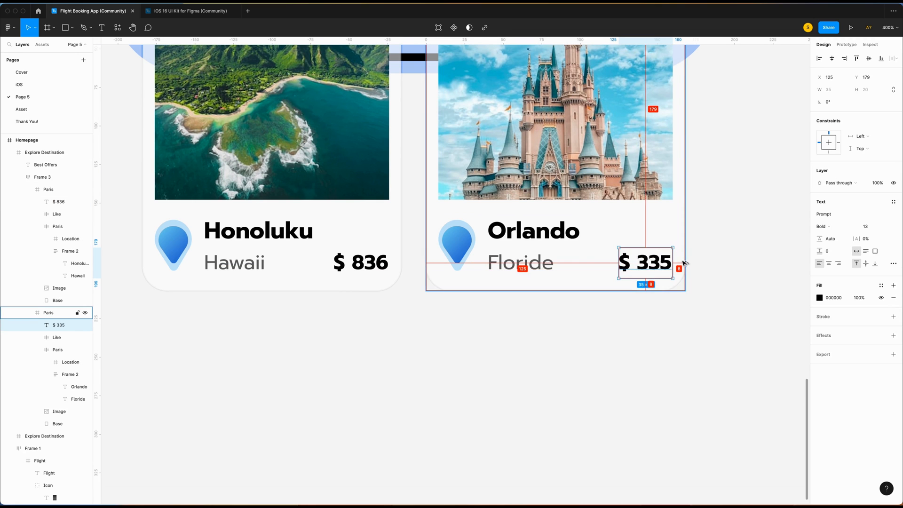
left_click(699, 344)
key("super+minus")
scroll(699, 344, "up", 5)
key("super+minus")
left_click(386, 121)
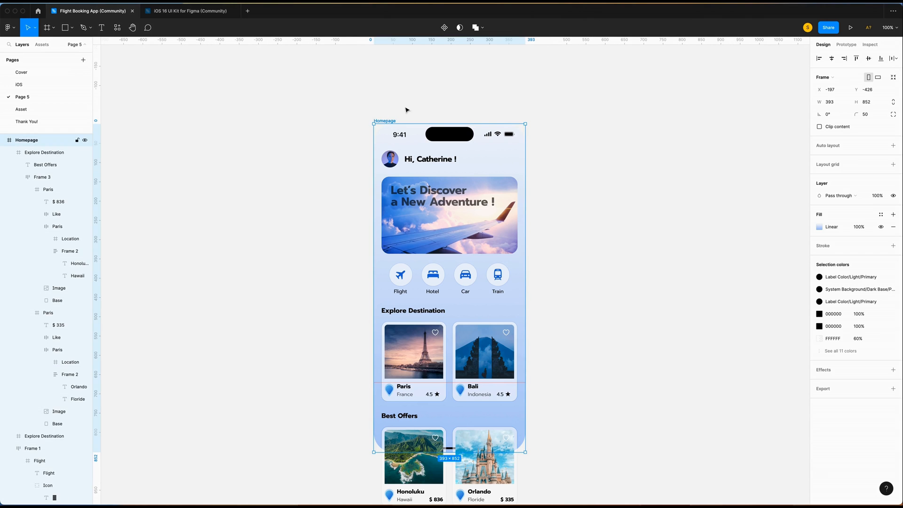
Clip content overflowing the Homepage frame and set the headline's fill opacity to 80%.
left_click(819, 127)
scroll(470, 173, "down", 2)
double_click(449, 174)
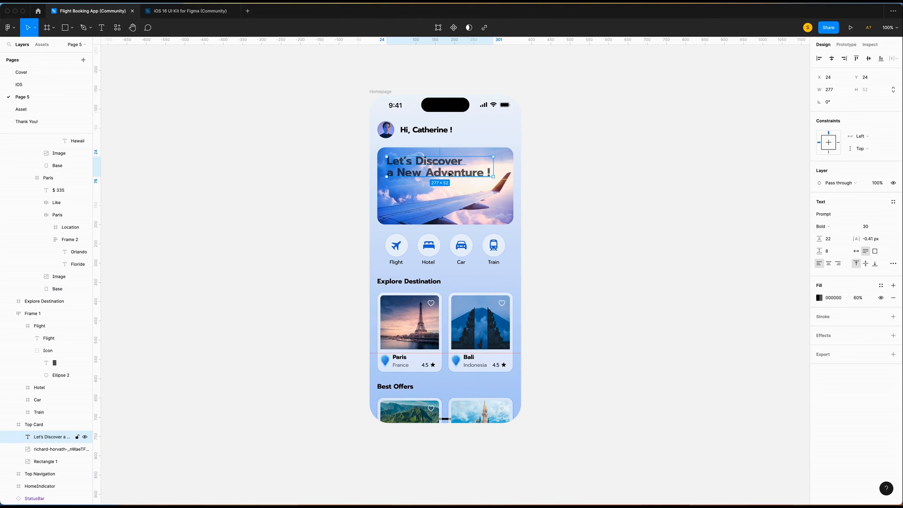
left_click(859, 298)
key("Return")
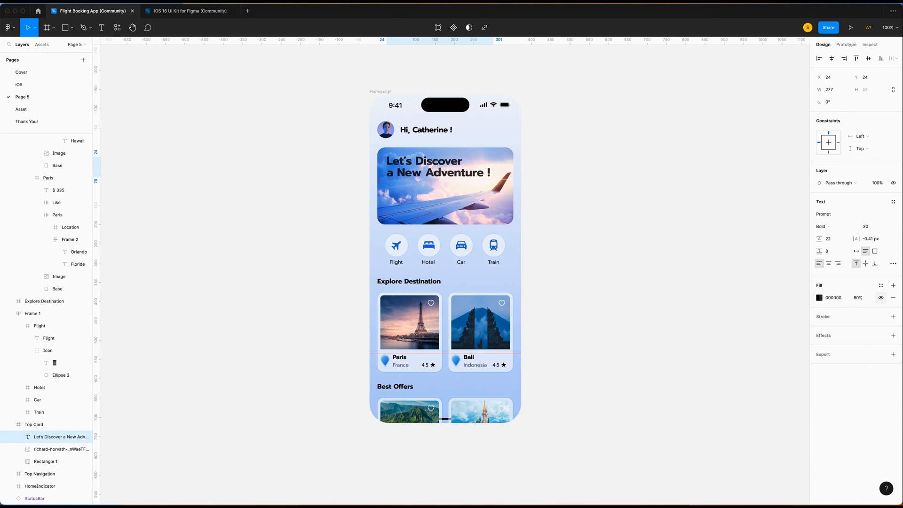
left_click(643, 261)
Rename the frame wrapping the Best Offers section to 'Best Offers'.
left_click(37, 152)
double_click(40, 152)
type("Best Offers")
key("Return")
Rename the two Best Offers cards 'Hawaii' and 'Floride'.
left_click(9, 153)
left_click(39, 178)
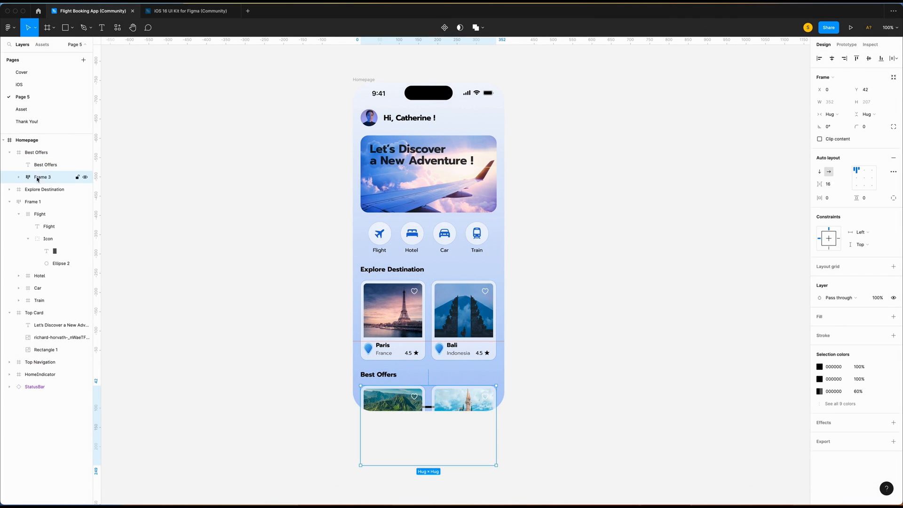
left_click(19, 177)
left_click(54, 191)
left_click(28, 189)
double_click(49, 190)
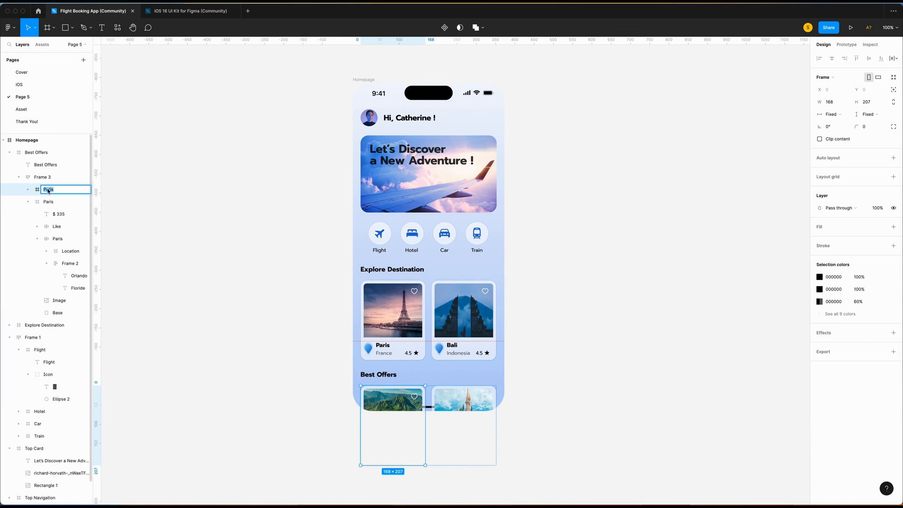
left_click(49, 202)
double_click(50, 202)
type("Floride")
key("Return")
left_click(19, 177)
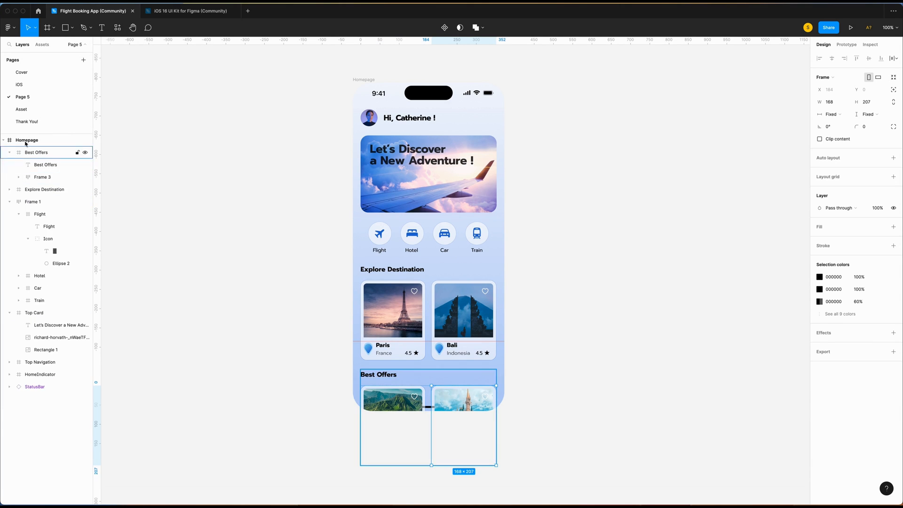
left_click(9, 153)
Rename the second Explore Destination card 'Bali'.
left_click(19, 166)
left_click(9, 165)
left_click(36, 178)
left_click(37, 190)
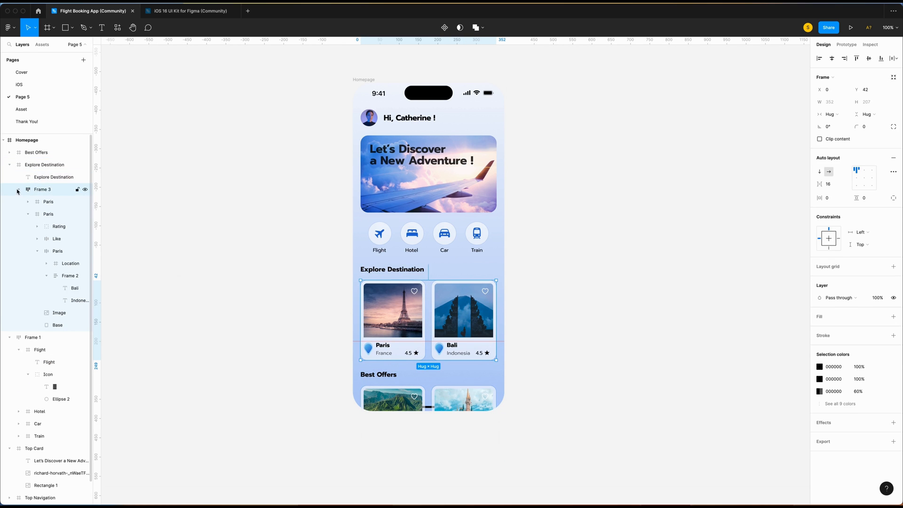
double_click(49, 215)
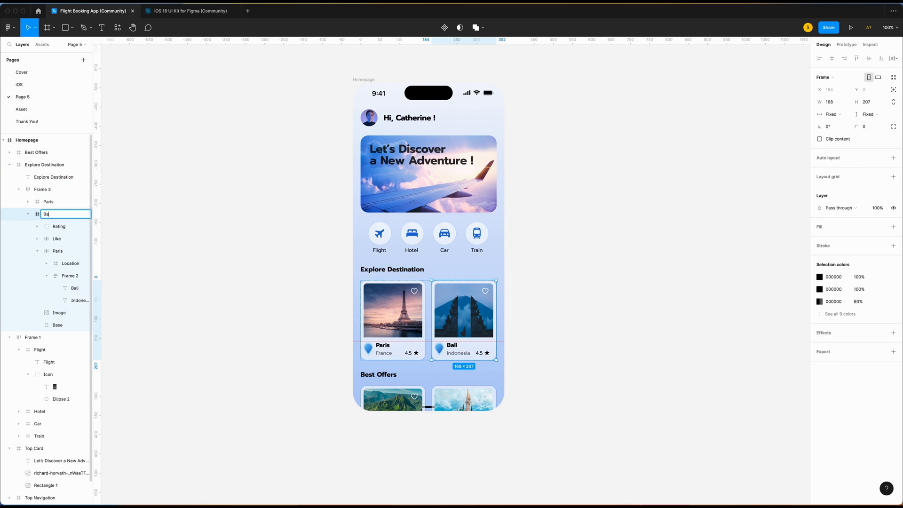
left_click(28, 214)
left_click(10, 165)
Rename the travel icon row frame 'categories' and collapse the remaining layer groups.
left_click(31, 178)
double_click(32, 178)
type("categories")
left_click(40, 189)
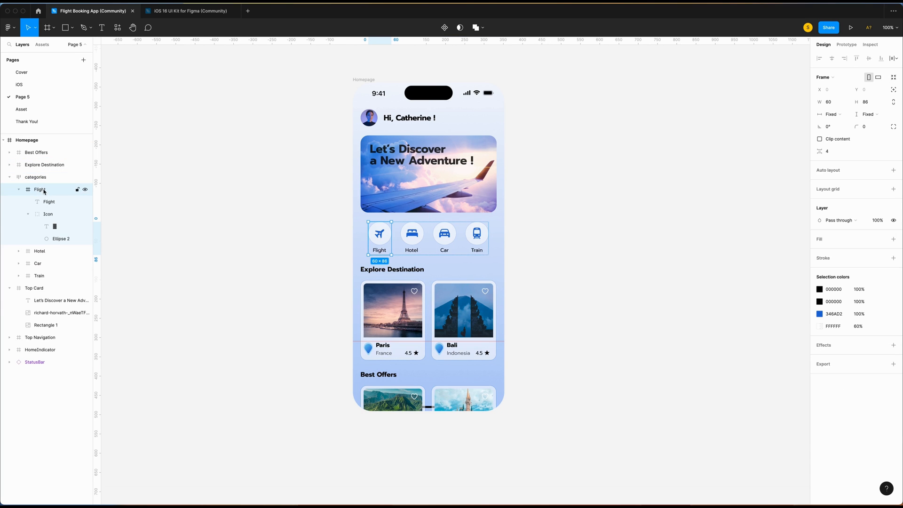
left_click(18, 189)
left_click(9, 177)
left_click(34, 189)
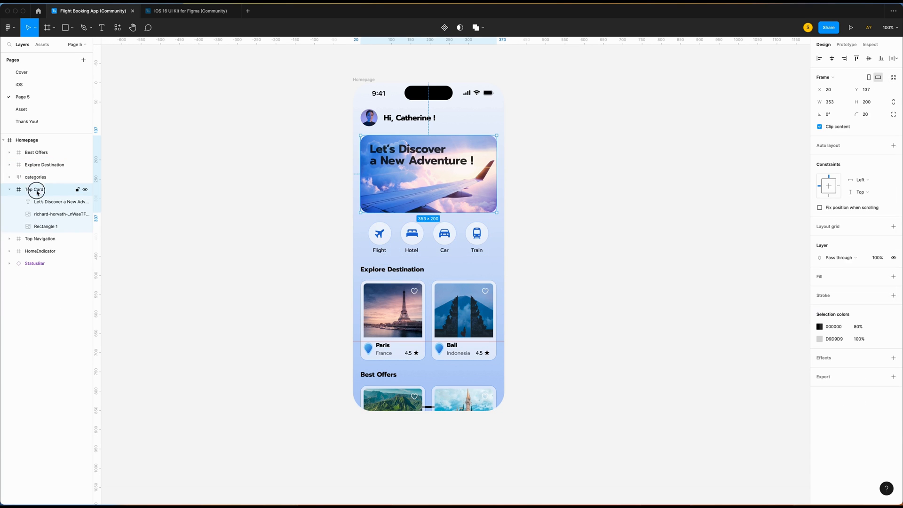
left_click(10, 190)
left_click(140, 203)
scroll(140, 203, "right", 3)
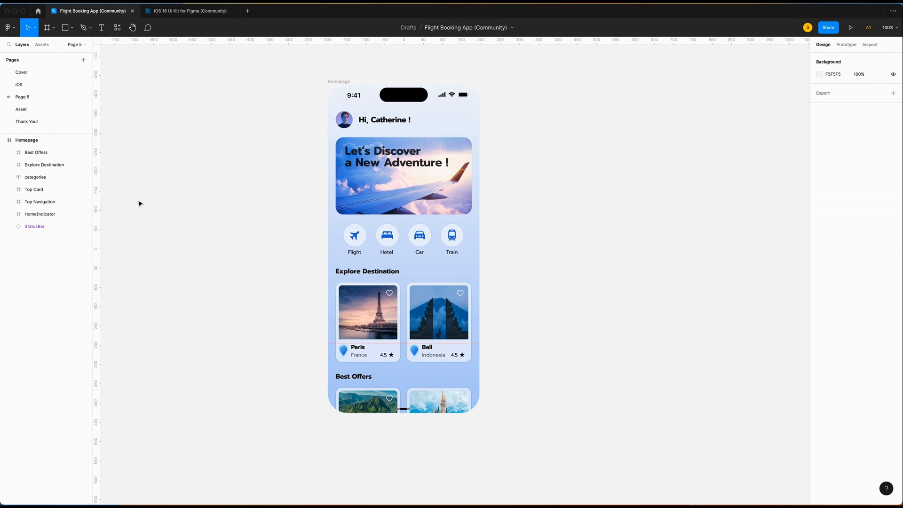
Draw a 92-high rectangle aligned to the bottom edge of the screen.
scroll(290, 287, "up", 5)
key("r")
left_click_drag(261, 279, 564, 379)
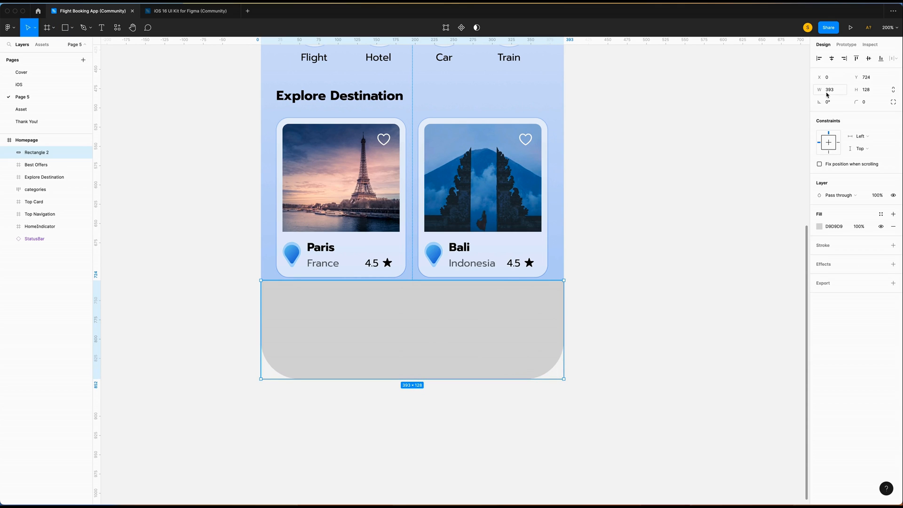
left_click(873, 94)
type("92")
key("Return")
left_click(881, 59)
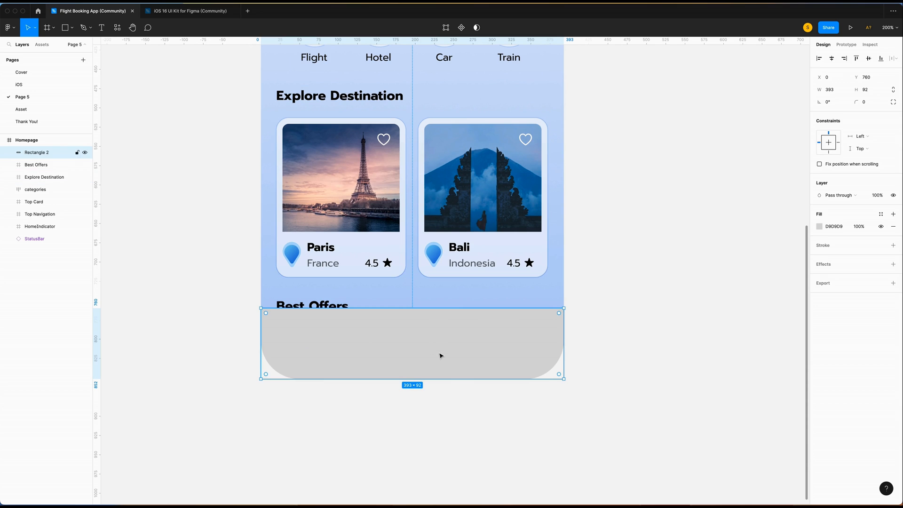
Fill the bar with navy 17205E at 60% opacity.
left_click(848, 229)
type("17205E")
key("Tab")
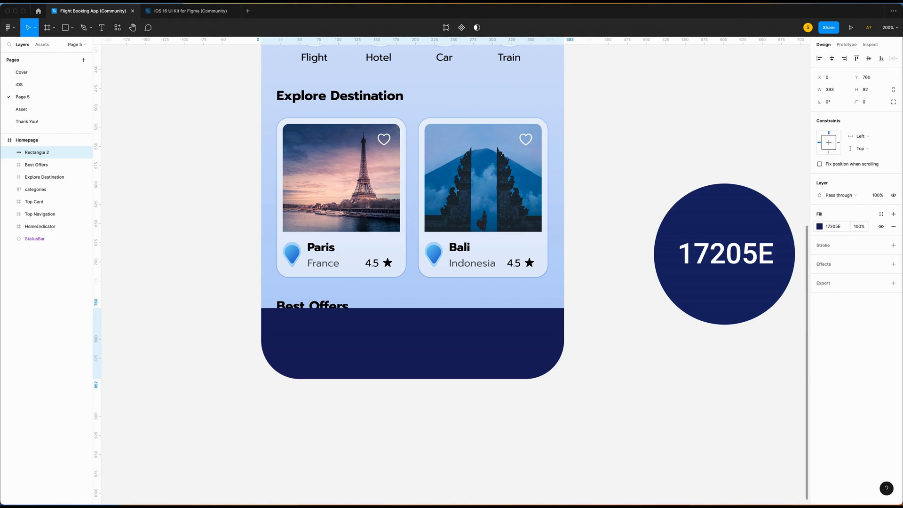
type("60")
key("Return")
Give the bar an Outside stroke and a Background blur effect.
left_click(825, 247)
left_click(818, 273)
left_click(830, 279)
left_click(892, 288)
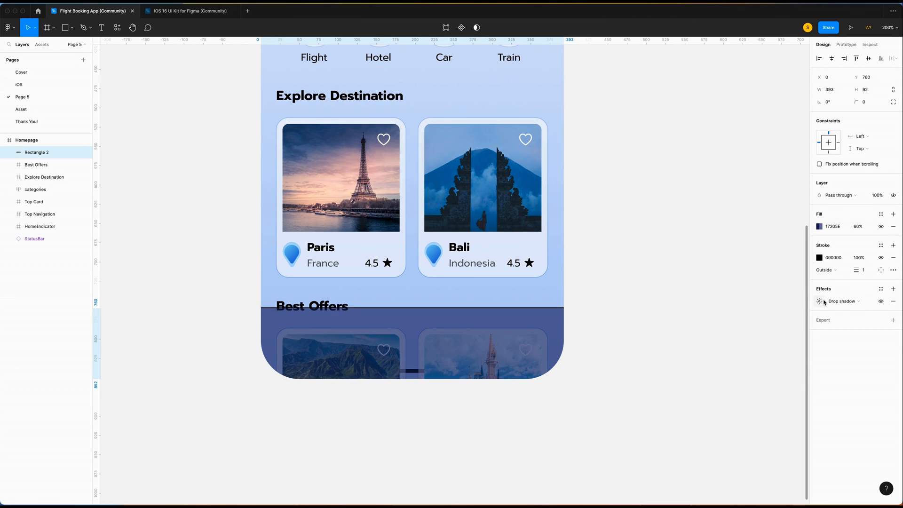
left_click(839, 301)
left_click(794, 313)
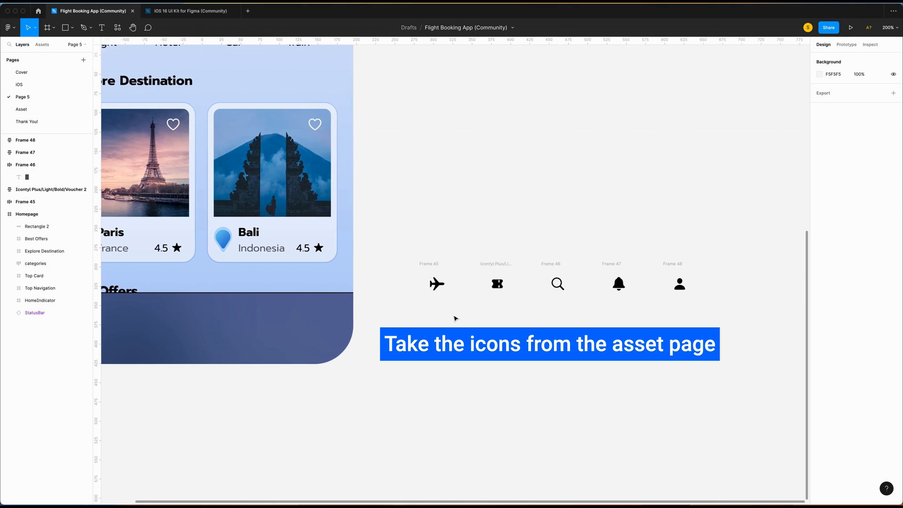
scroll(439, 292, "left", 1)
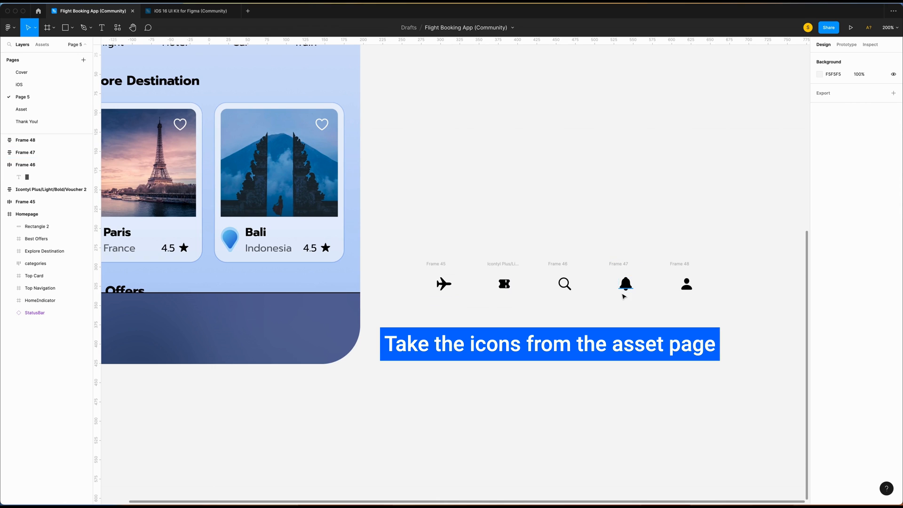
scroll(689, 282, "left", 1)
Rename the five icon frames Homepage, boarding, Booking, Notification and Account.
left_click(439, 266)
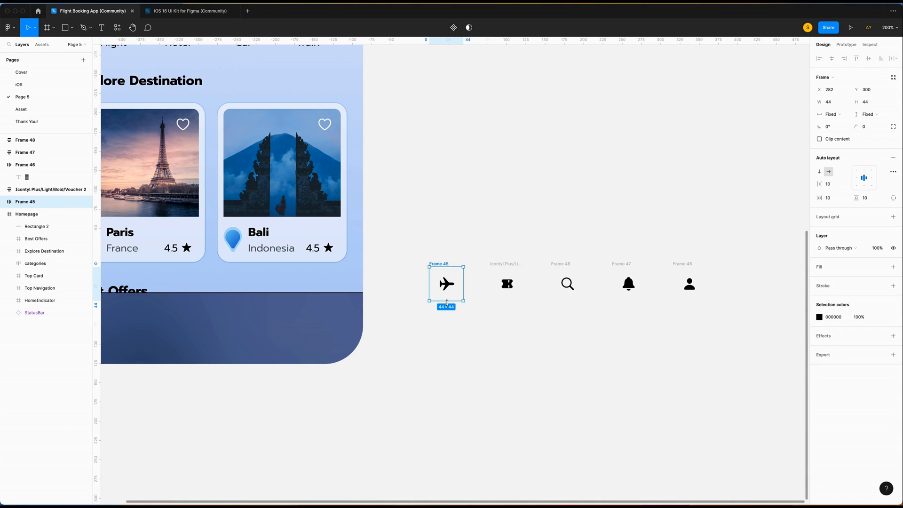
double_click(25, 201)
type("Home")
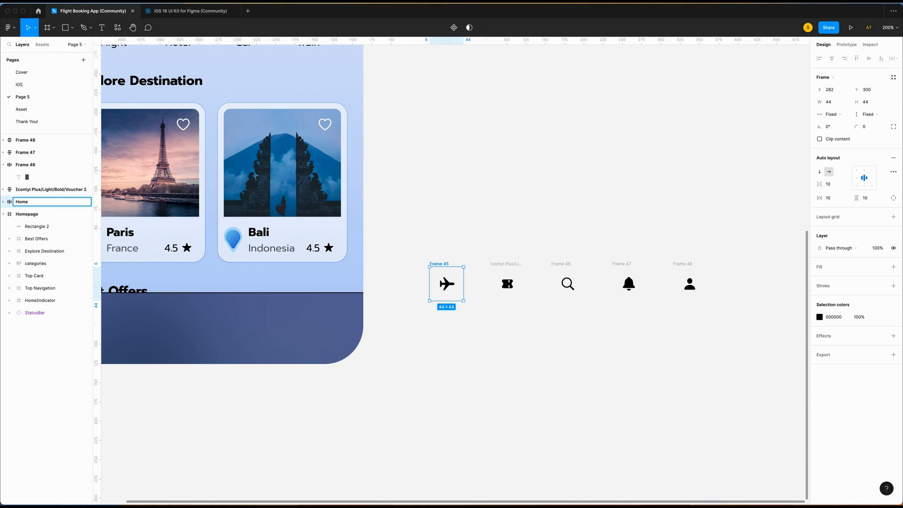
type("page")
key("Tab")
type("boarding")
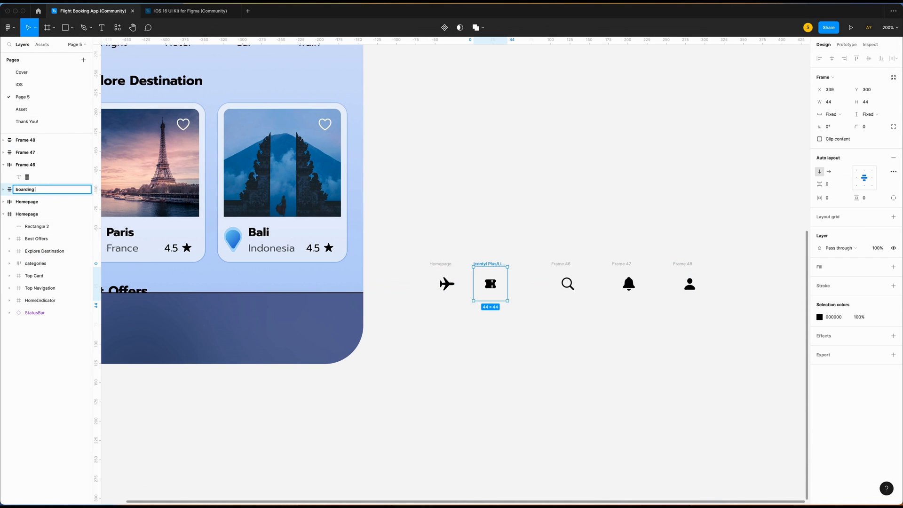
key("Tab")
type("Booking")
key("Tab")
type("Notification")
key("Tab")
type("Account")
Wrap the icons in an auto-layout row, move it into the bar, and reorder the home indicator layer.
left_click_drag(382, 230, 677, 328)
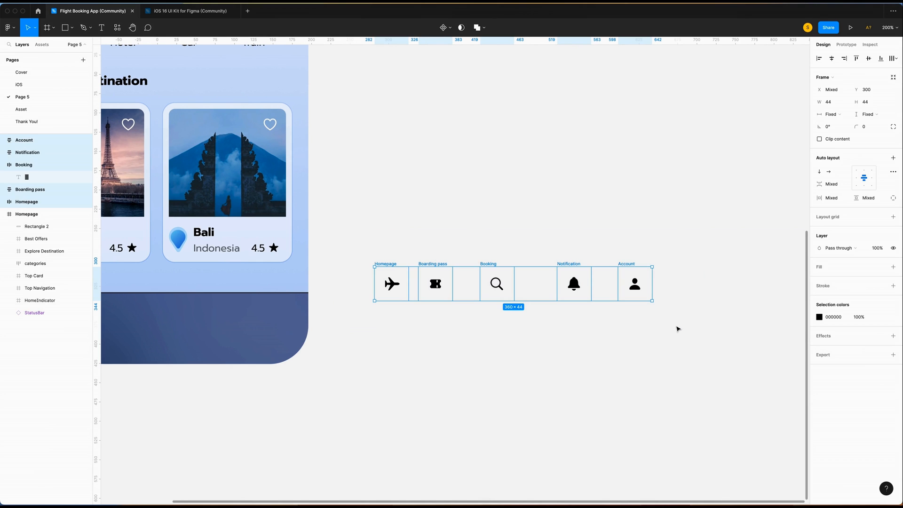
key("shift+a")
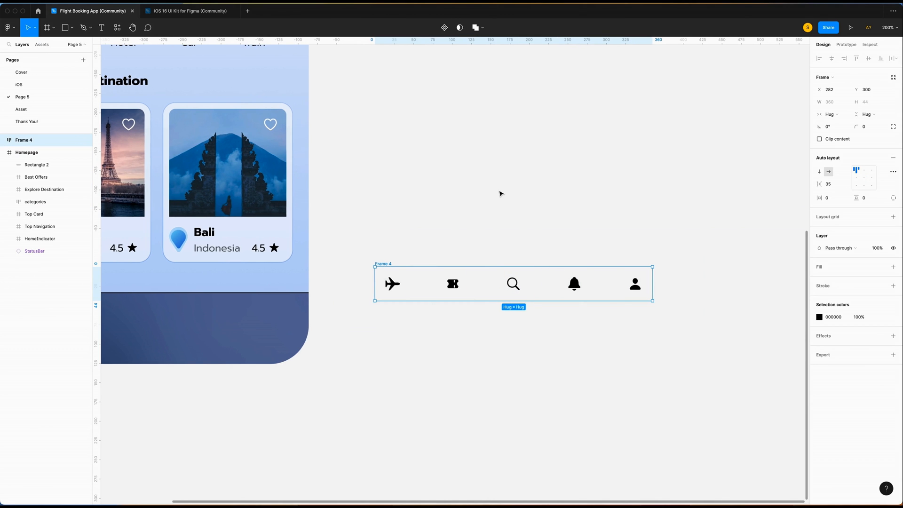
scroll(499, 193, "left", 6)
left_click_drag(754, 278, 403, 315)
left_click(36, 240)
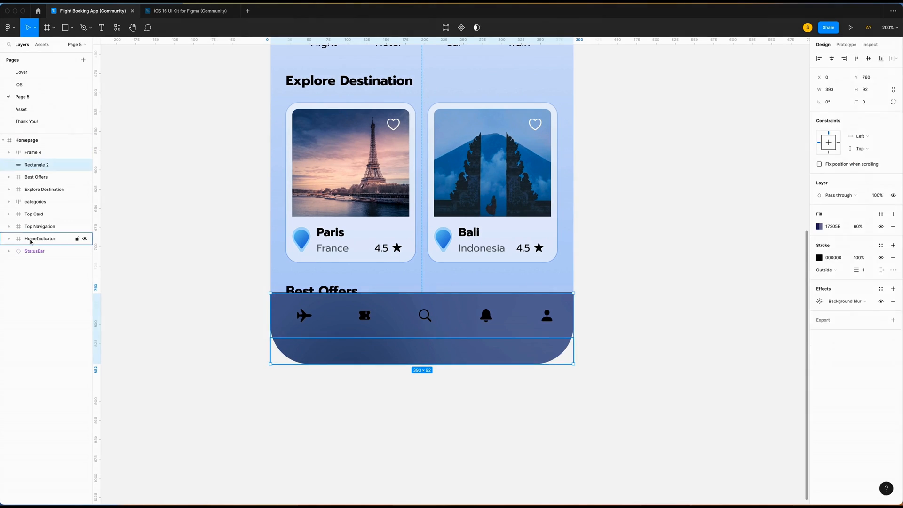
left_click_drag(36, 242, 29, 147)
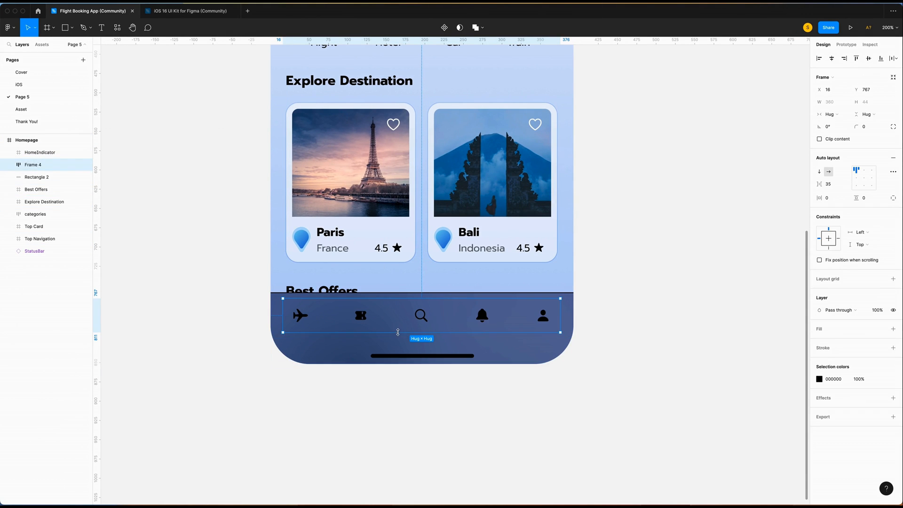
key("alt")
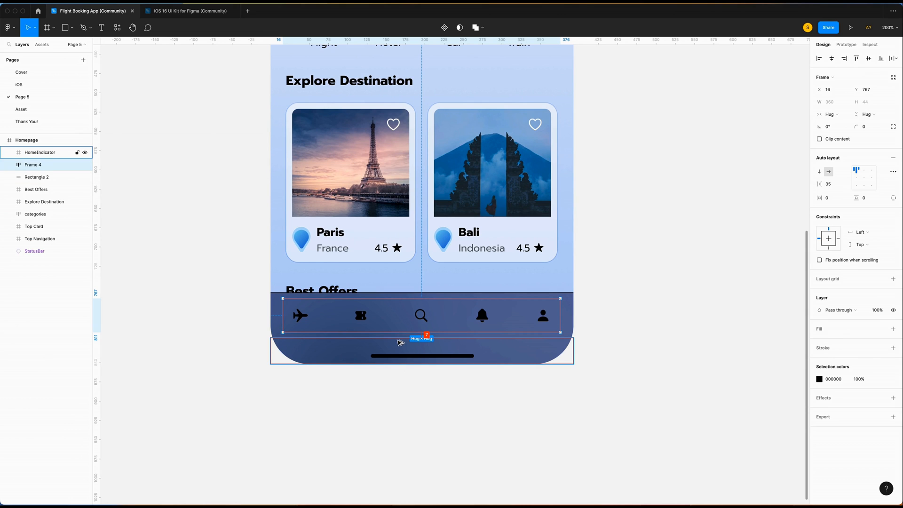
key("Down")
key("Down")
key("Down")
key("Down")
key("Down")
key("Down")
key("Down")
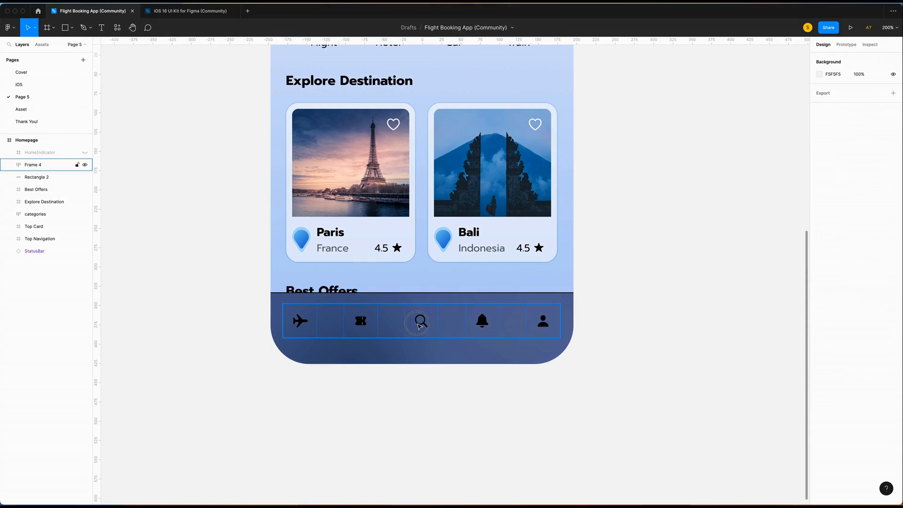
Hide the fill of the middle search glyph.
double_click(422, 321)
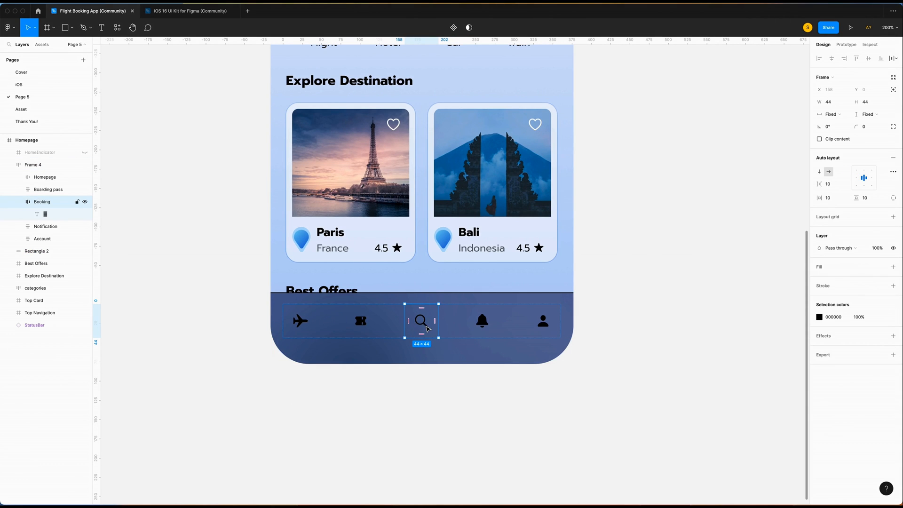
left_click(48, 214)
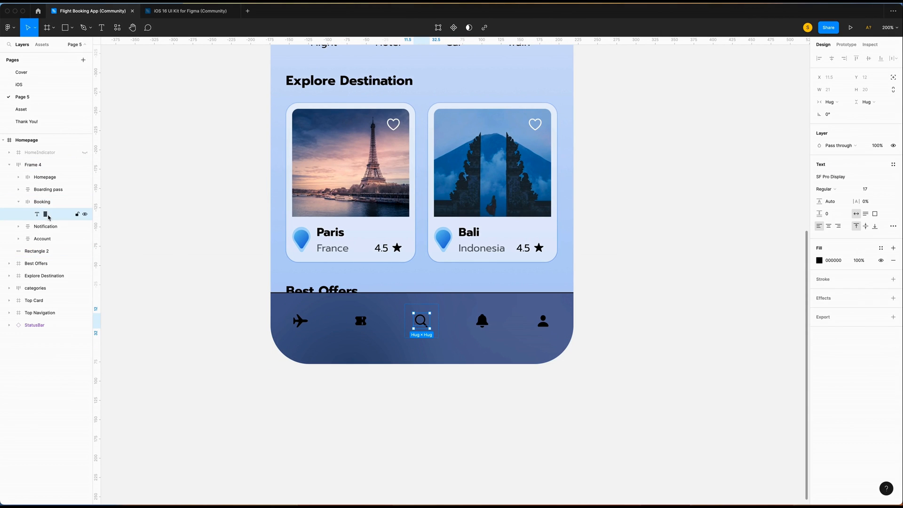
left_click(881, 261)
key("Escape")
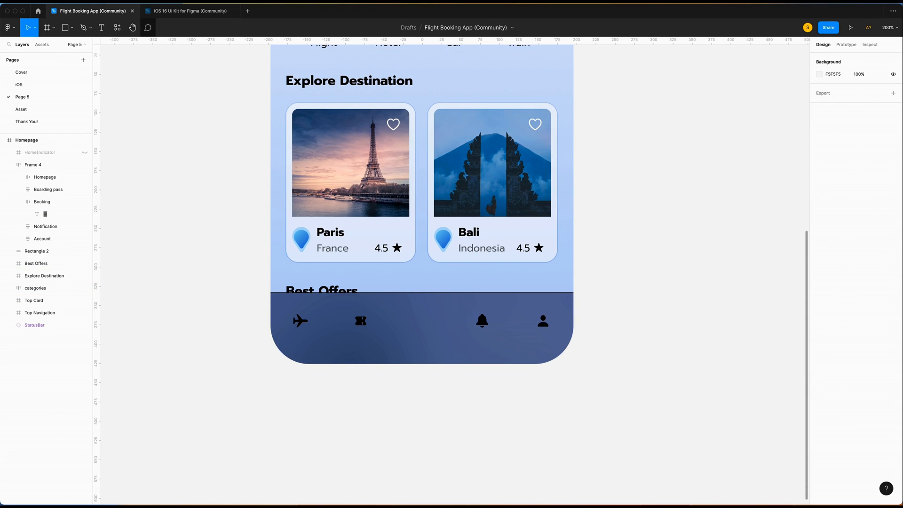
Copy the Paris card's location pin and paste it onto the bottom nav bar.
double_click(301, 242)
double_click(301, 242)
double_click(302, 242)
right_click(301, 240)
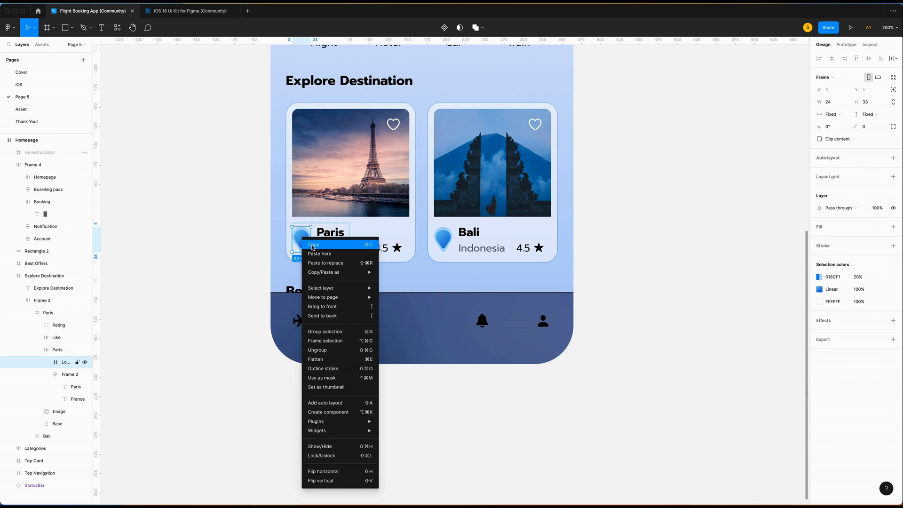
left_click(311, 244)
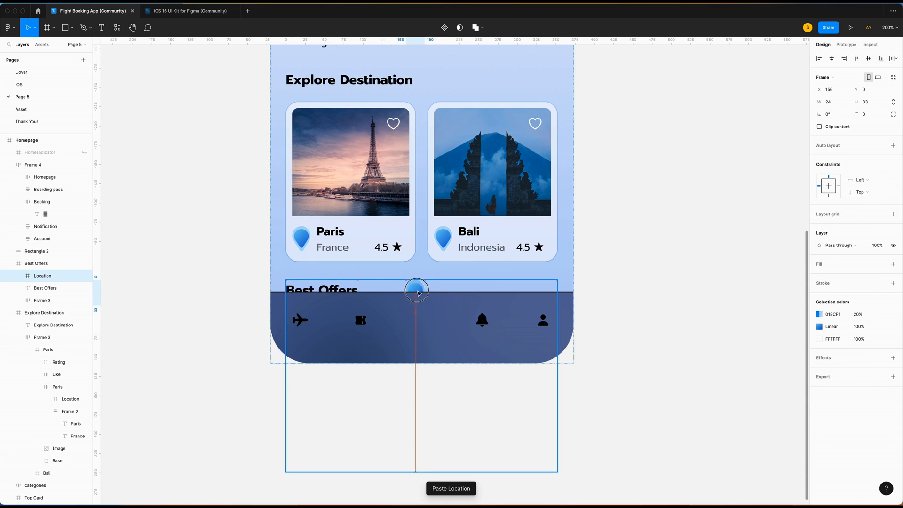
left_click_drag(416, 287, 424, 264)
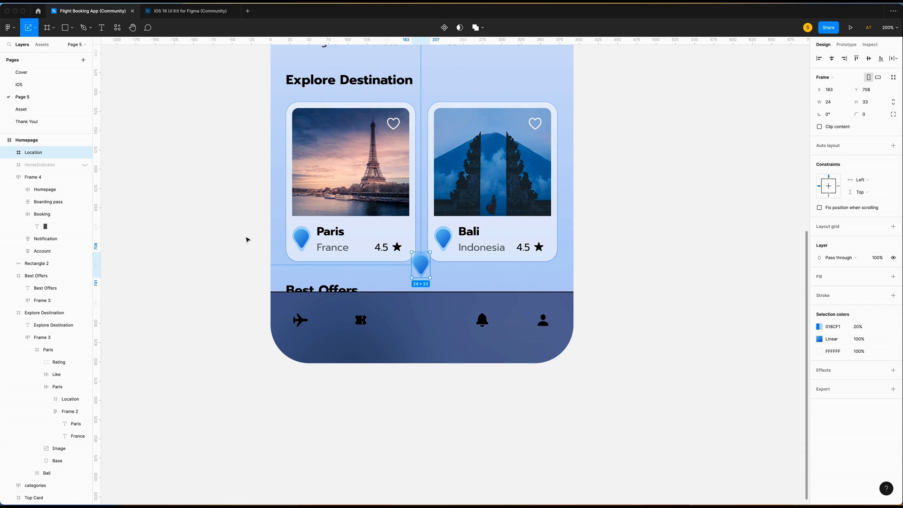
Resize the pasted pin to width 50, centre it on the bar and nudge it down.
left_click(829, 102)
type("50")
key("Return")
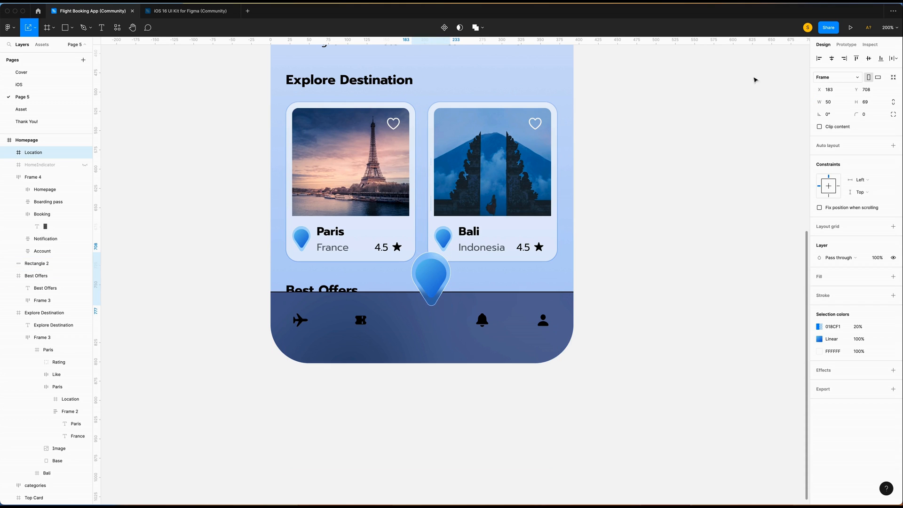
left_click_drag(430, 278, 421, 278)
key("shift+Down")
key("Down")
key("Down")
key("Down")
key("Down")
key("super+equal")
Make the pin's outer shape outline black.
left_click(9, 152)
left_click(19, 165)
left_click(47, 189)
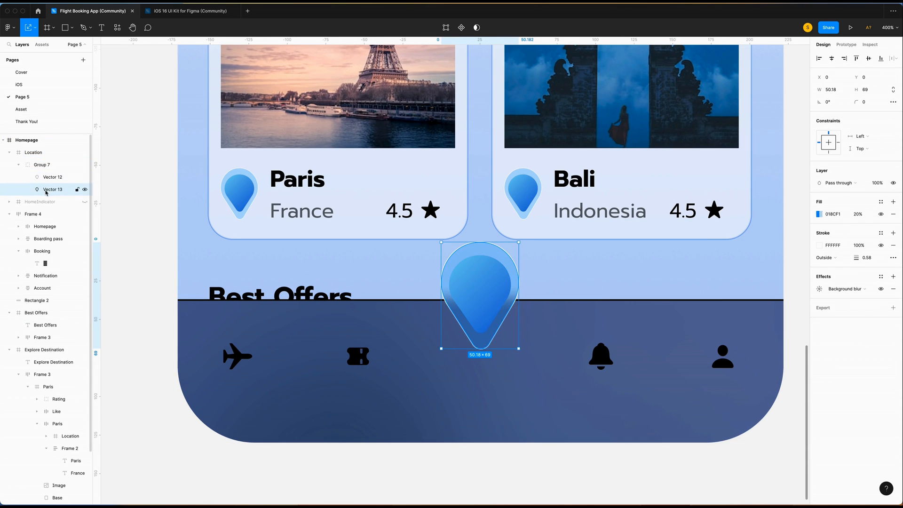
left_click(819, 244)
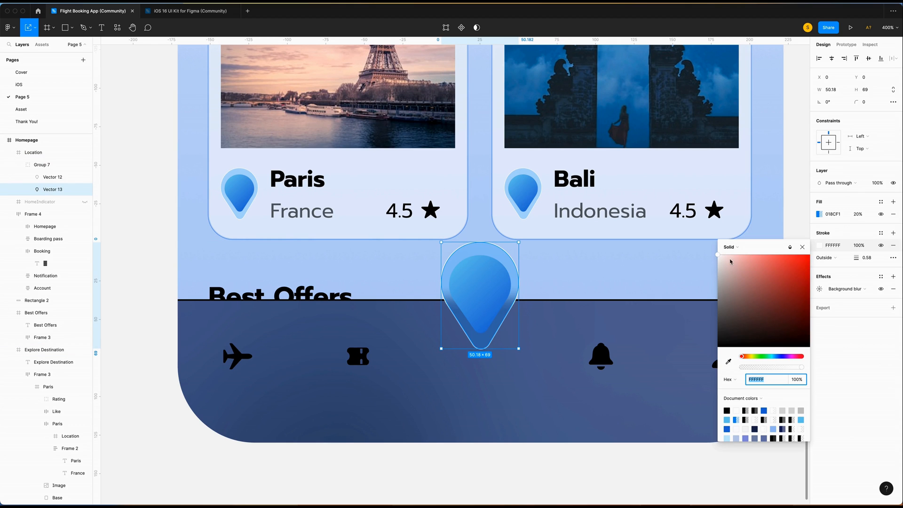
left_click_drag(718, 257, 700, 472)
Add a 0.5 outline to the pin's inner shape.
left_click(484, 272)
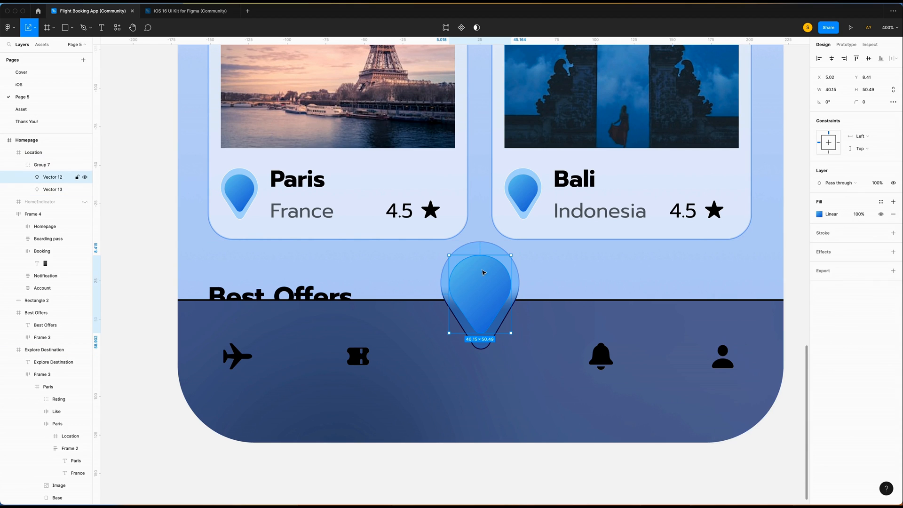
left_click(893, 233)
left_click(871, 258)
type("0.5")
key("Return")
Set the pin outline's blend mode to Overlay and its alignment to Outside.
left_click(819, 245)
left_click(791, 247)
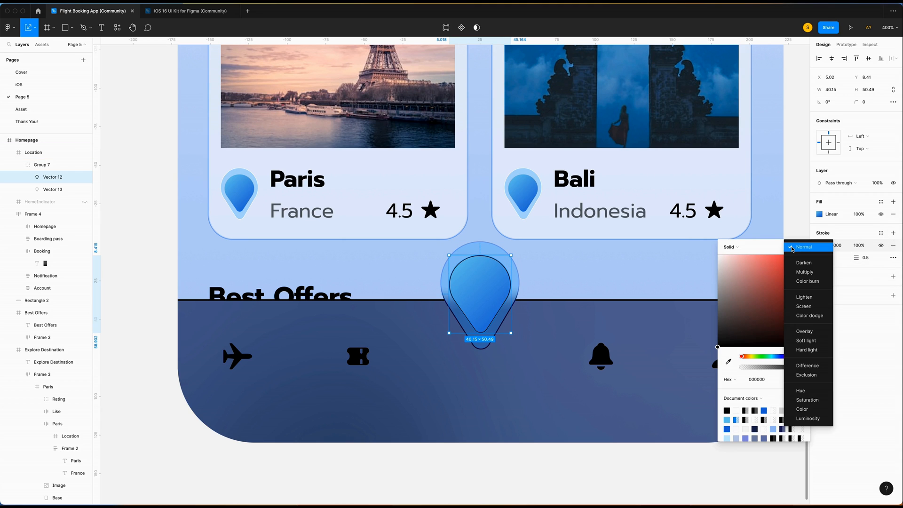
left_click(808, 333)
left_click(635, 275)
left_click(483, 288)
left_click(826, 257)
left_click(832, 267)
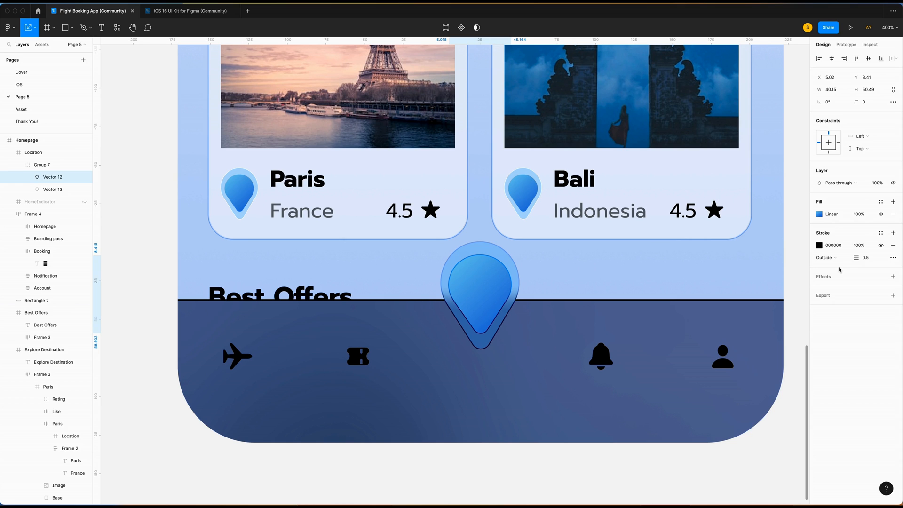
left_click(649, 282)
scroll(648, 268, "down", 3)
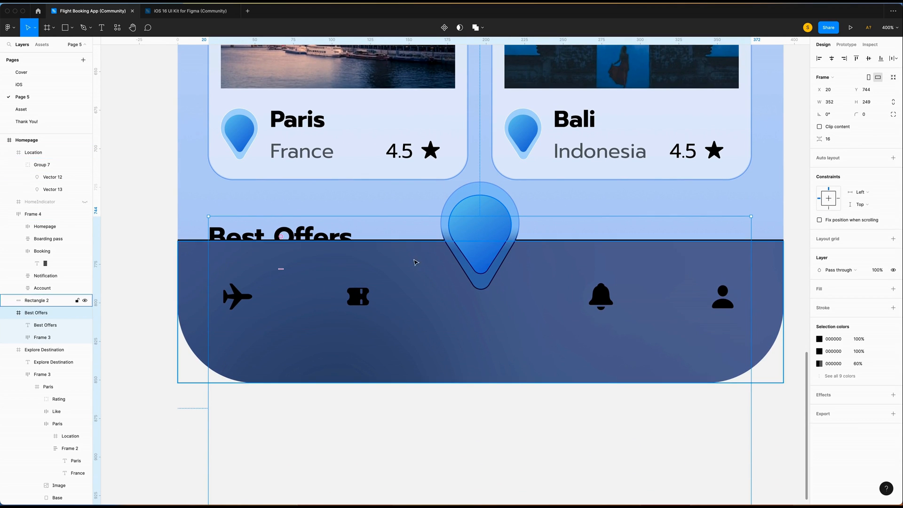
In the nav bar's path, pull the top-centre point down to form a notch.
left_click(517, 365)
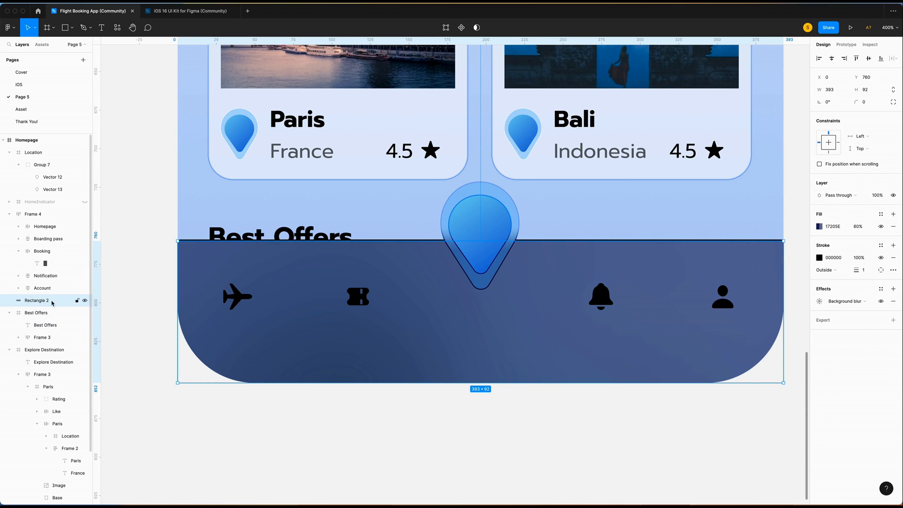
left_click(446, 27)
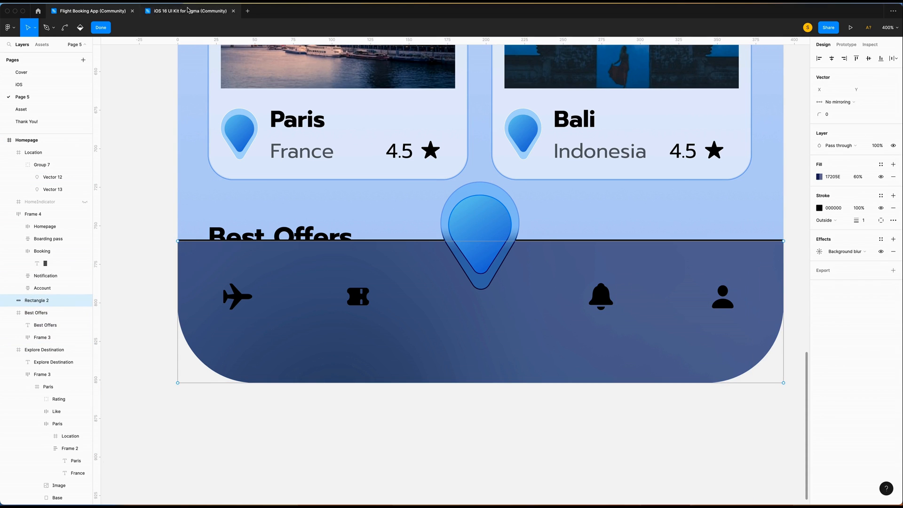
left_click(480, 241)
left_click_drag(481, 241, 482, 291)
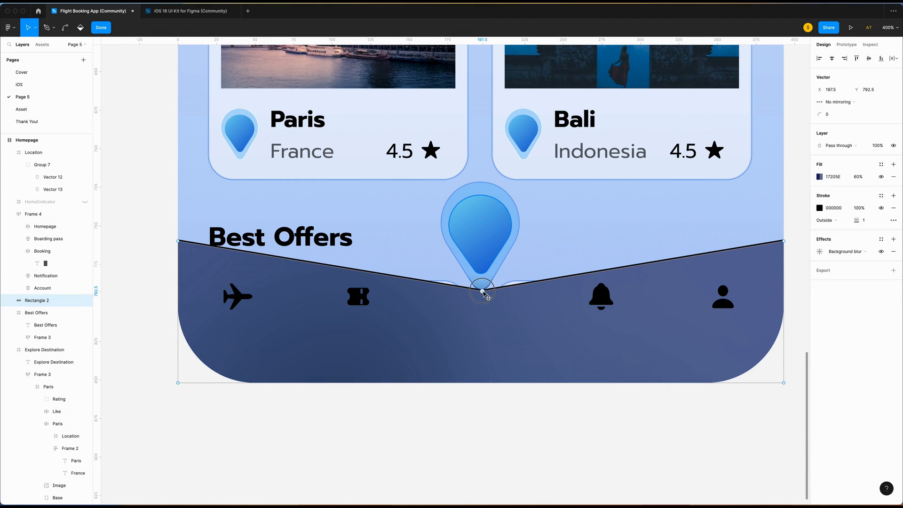
Add left and right shoulder points and nudge the notch points into a V shape.
left_click_drag(330, 266, 398, 241)
left_click_drag(636, 265, 562, 242)
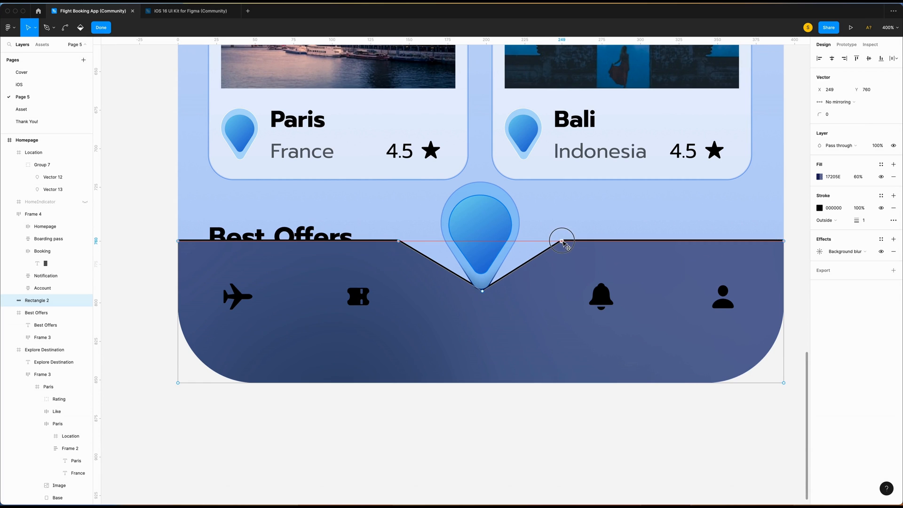
left_click(482, 290)
key("Down")
key("Down")
key("Down")
key("Down")
key("Down")
key("Down")
key("Down")
key("Down")
key("Down")
key("Down")
left_click(398, 241)
key("shift+Right")
key("shift+Right")
left_click(562, 241)
key("shift+Left")
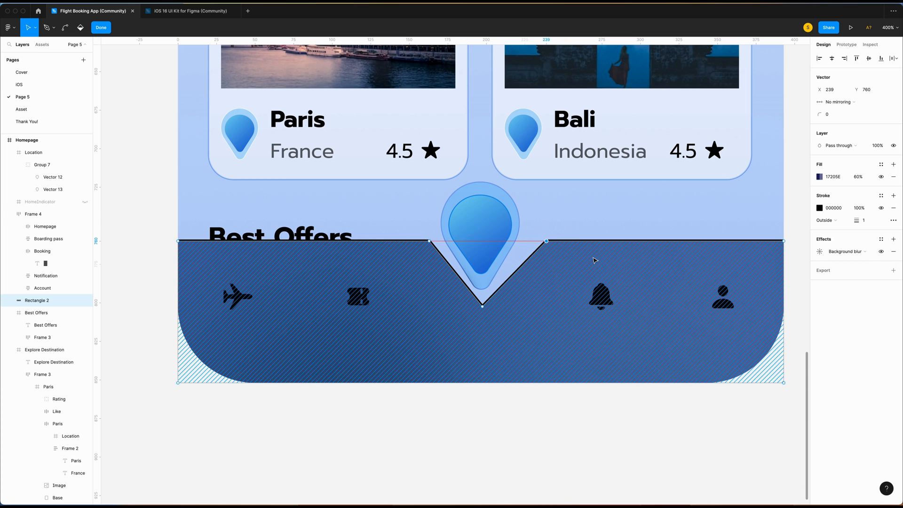
key("shift+Left")
Round the three notch points with corner radius 10, deepen the notch, and finish editing.
left_click_drag(400, 218, 568, 330)
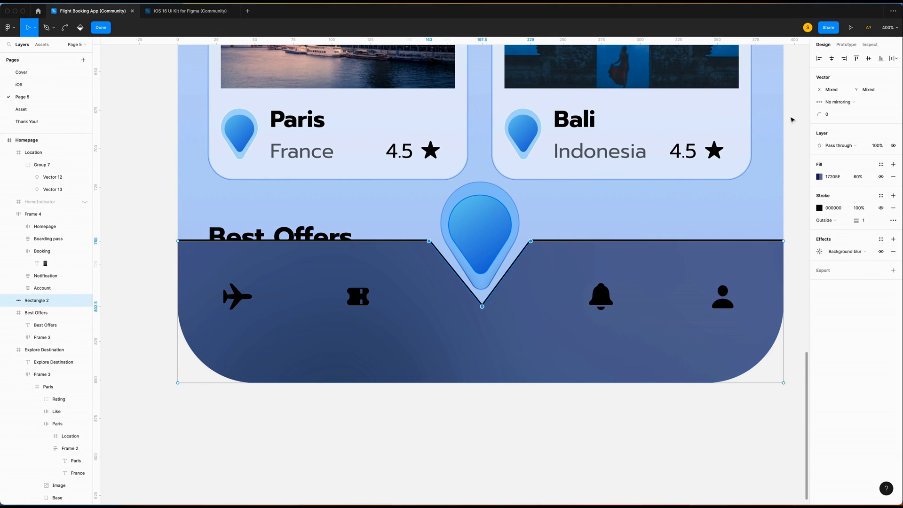
left_click(830, 114)
key("Return")
left_click(486, 285)
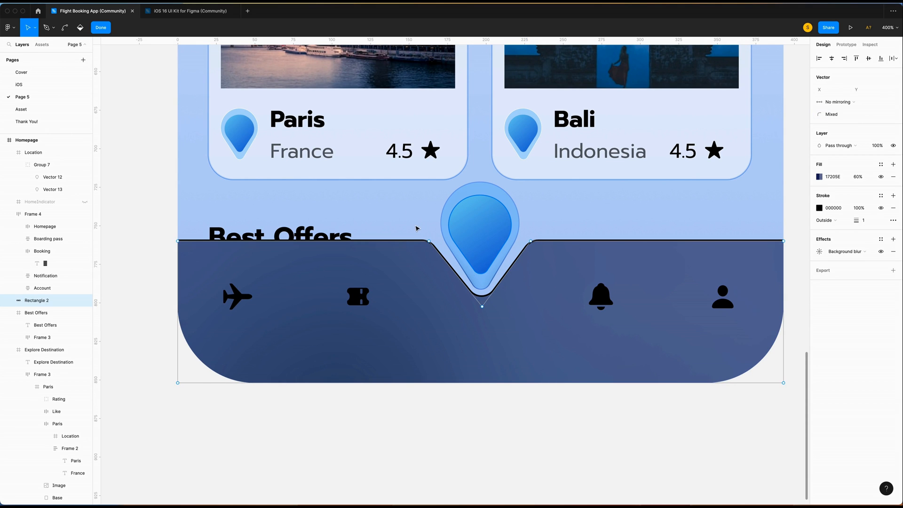
left_click_drag(481, 307, 481, 311)
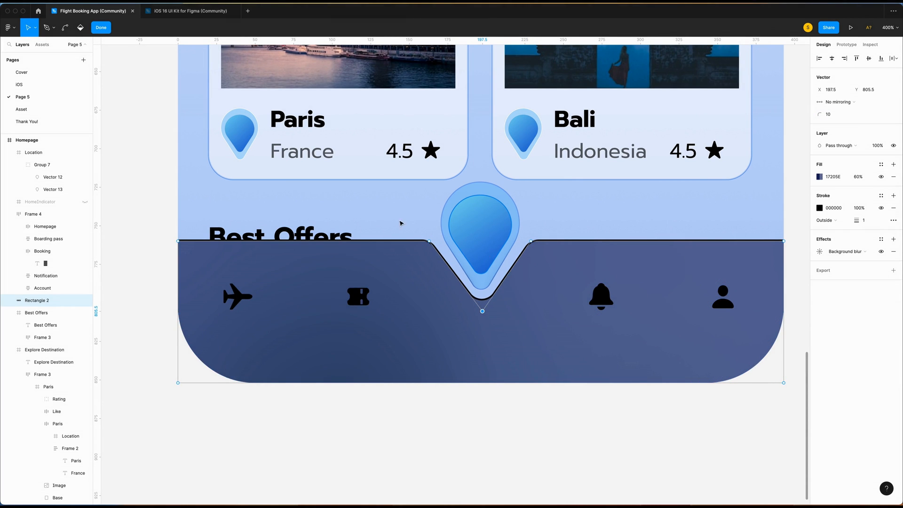
double_click(147, 105)
scroll(147, 105, "right", 1)
left_click(629, 274)
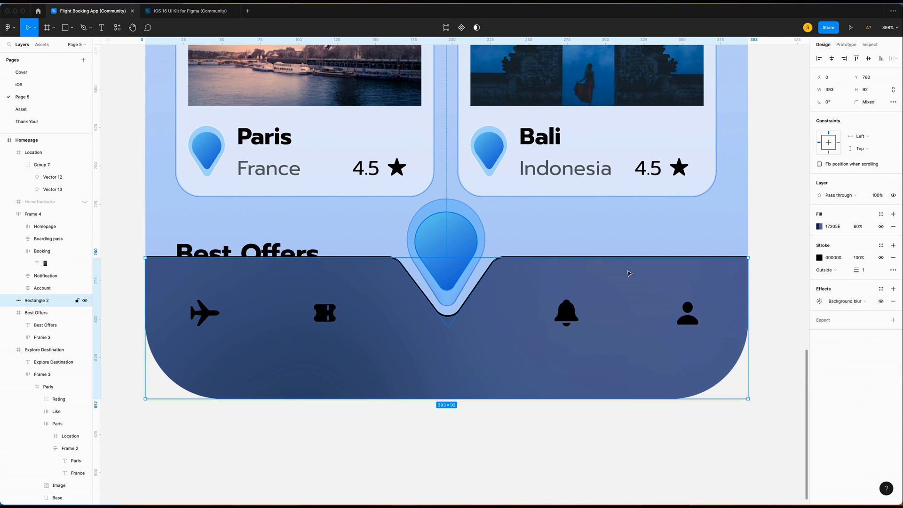
Change the nav bar outline's blend mode and set its weight to 0.5.
left_click(820, 257)
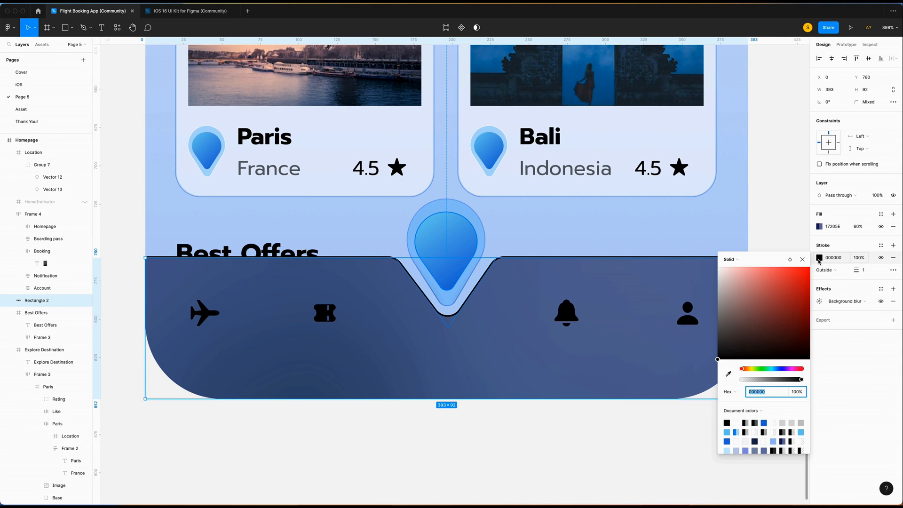
left_click(788, 262)
left_click(818, 340)
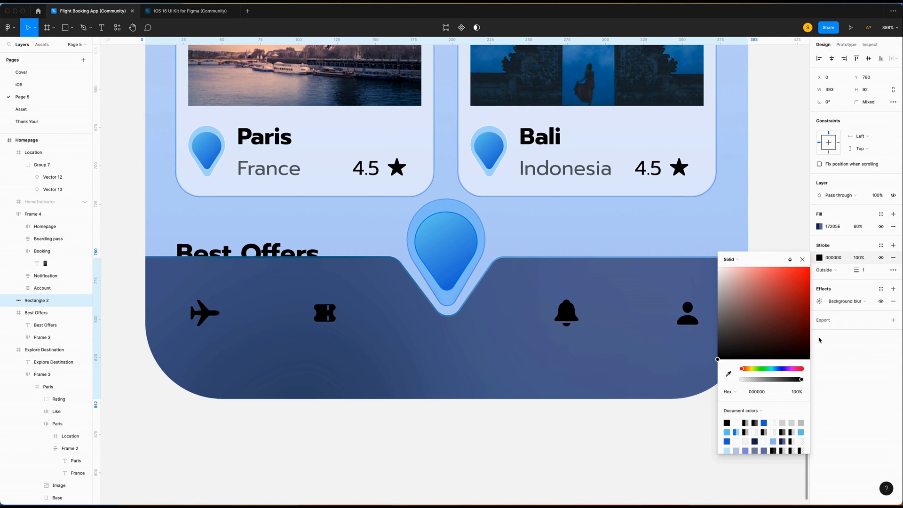
left_click(862, 270)
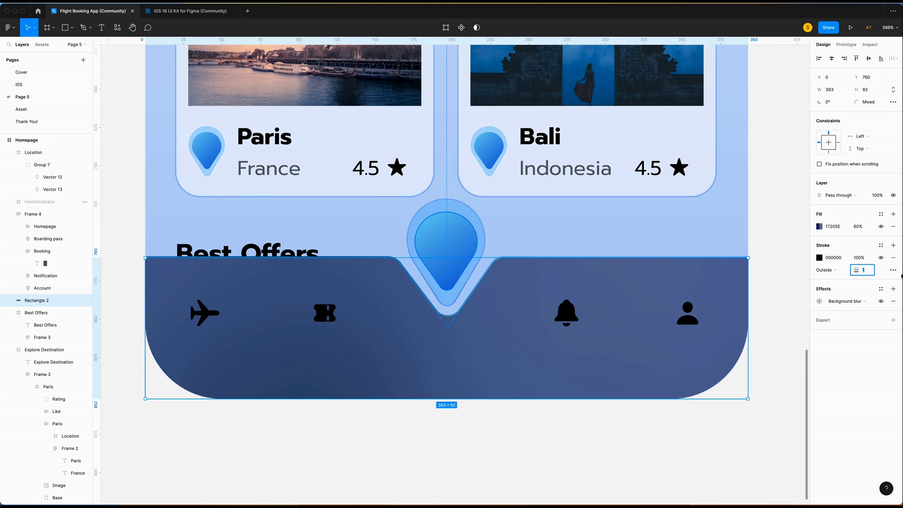
type("0.5")
key("Return")
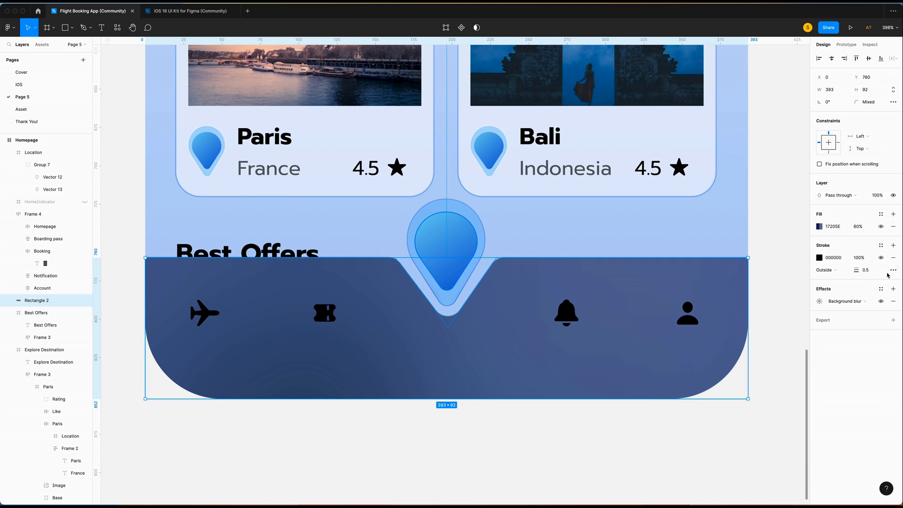
Set the shared colour of the nav icons to white FFFFFF.
left_click(688, 333)
scroll(687, 334, "right", 1)
scroll(688, 334, "down", 1)
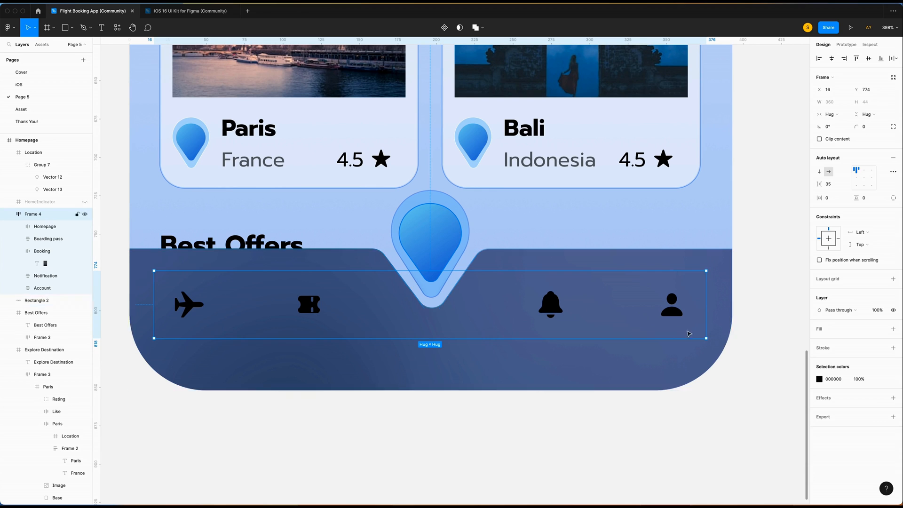
left_click(819, 379)
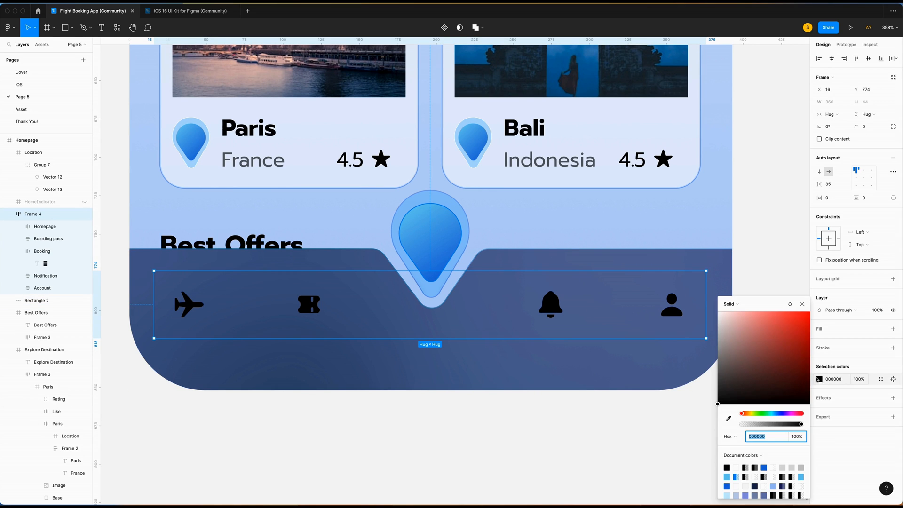
type("FFFFFF")
key("Return")
left_click(782, 278)
left_click(420, 318)
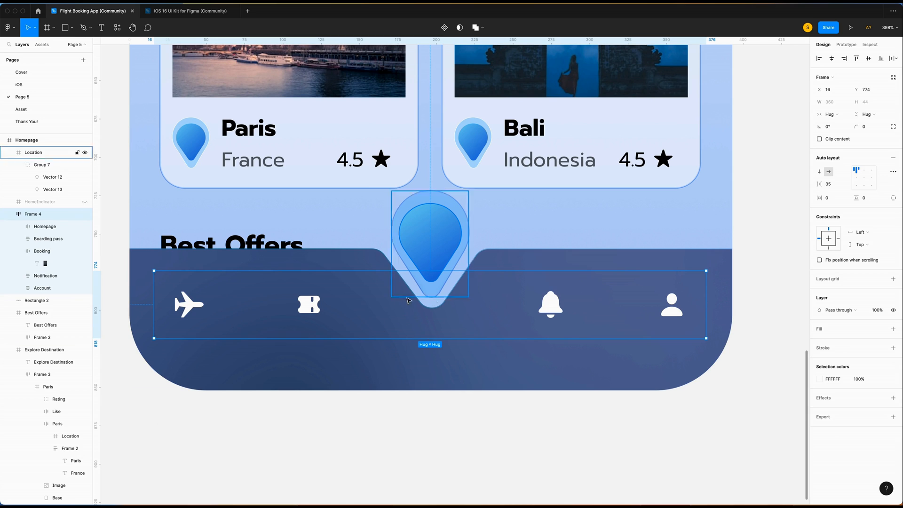
Copy the Booking icon glyph into the pin group and centre it in the pin.
left_click(44, 264)
right_click(45, 264)
left_click(44, 264)
right_click(45, 265)
left_click(57, 268)
key("super+v")
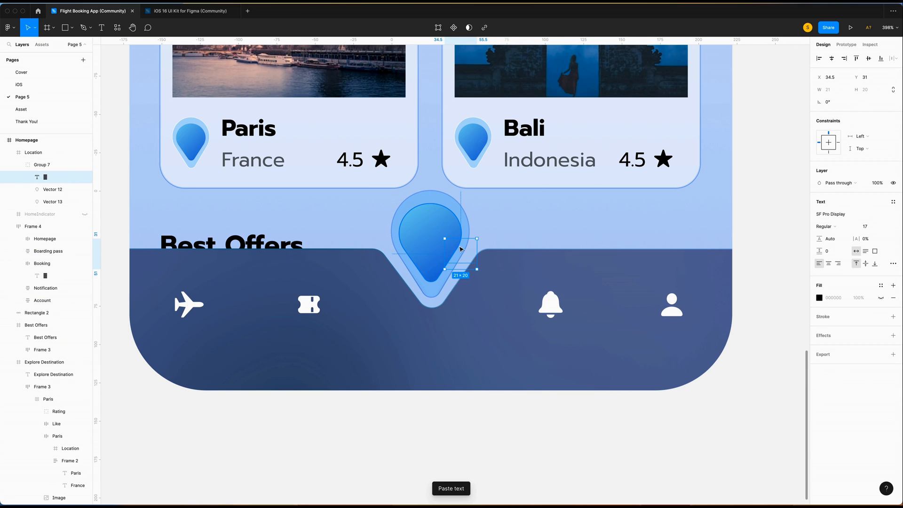
left_click(880, 297)
left_click_drag(461, 254, 433, 240)
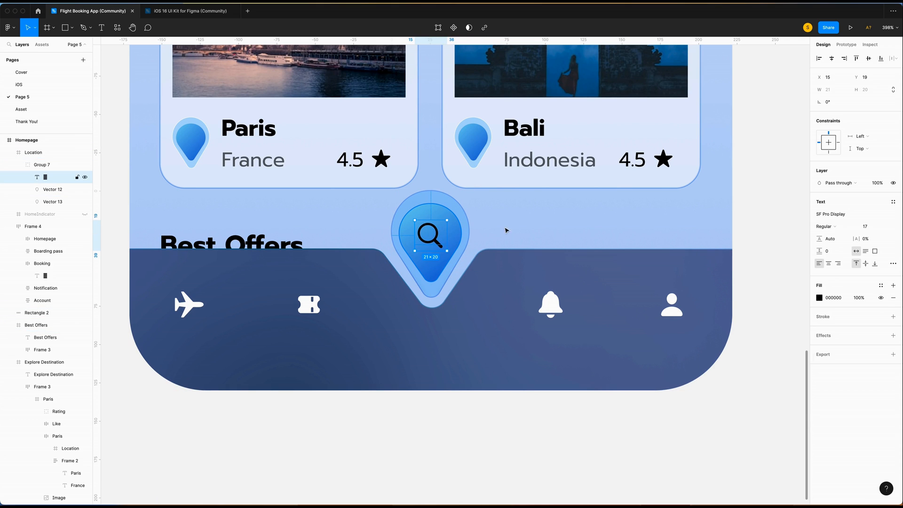
Fill the magnifier icon white FFFFFF and zoom out to view the Homepage.
left_click(818, 297)
type("FFFFFF")
key("Return")
left_click(758, 242)
scroll(758, 242, "up", 1)
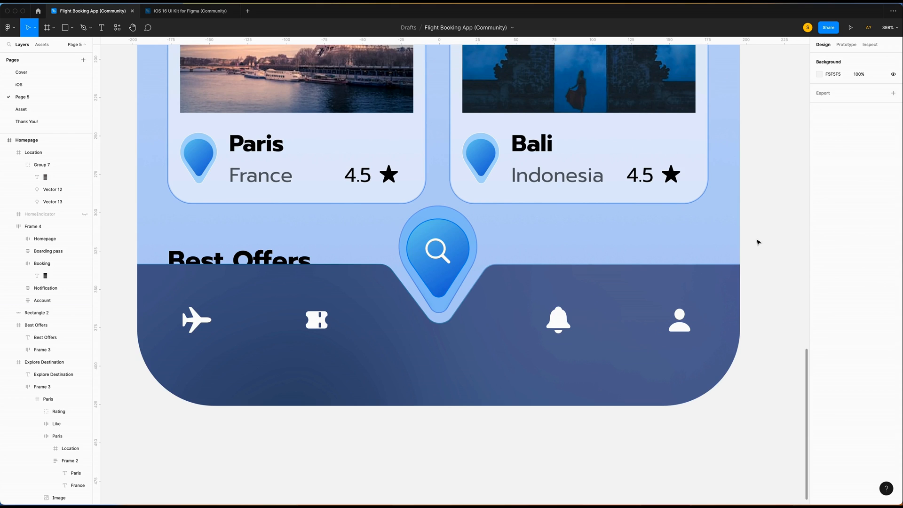
key("shift+0")
Darken the canvas background from F5F5F5 to charcoal 26282C.
left_click(818, 76)
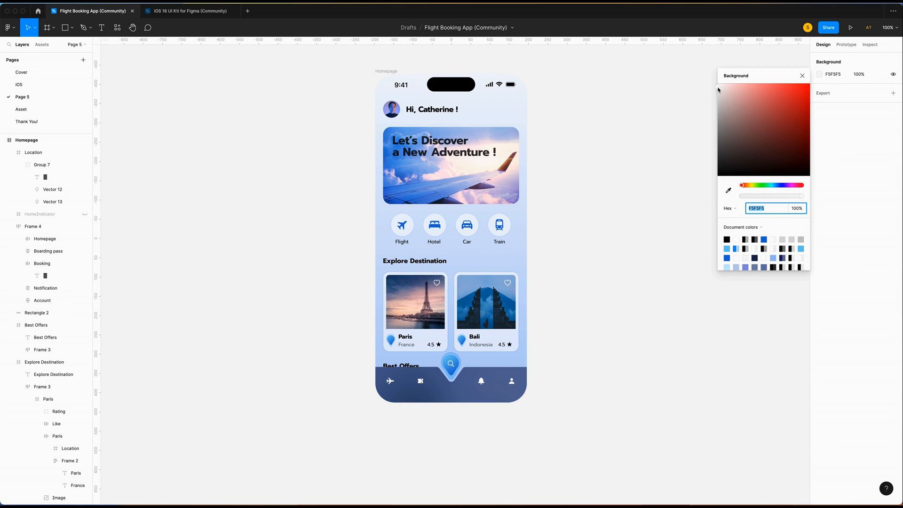
left_click_drag(718, 90, 729, 160)
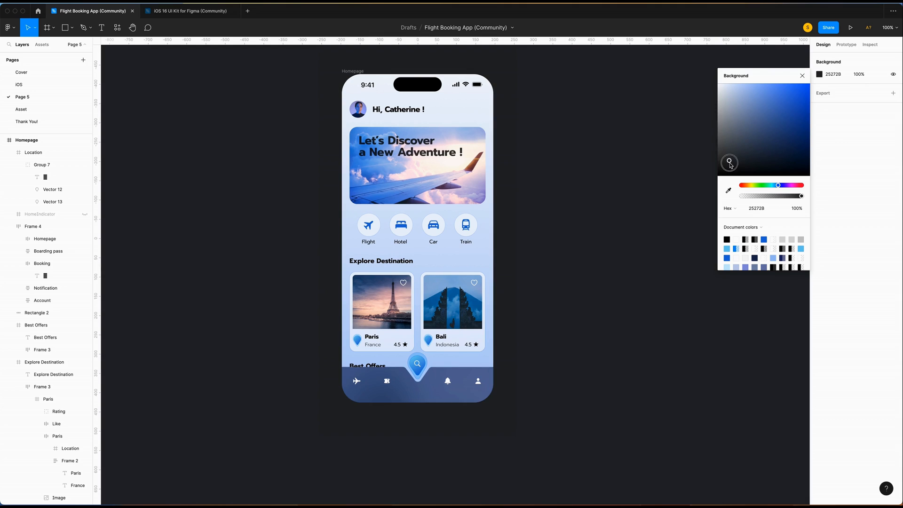
left_click(566, 162)
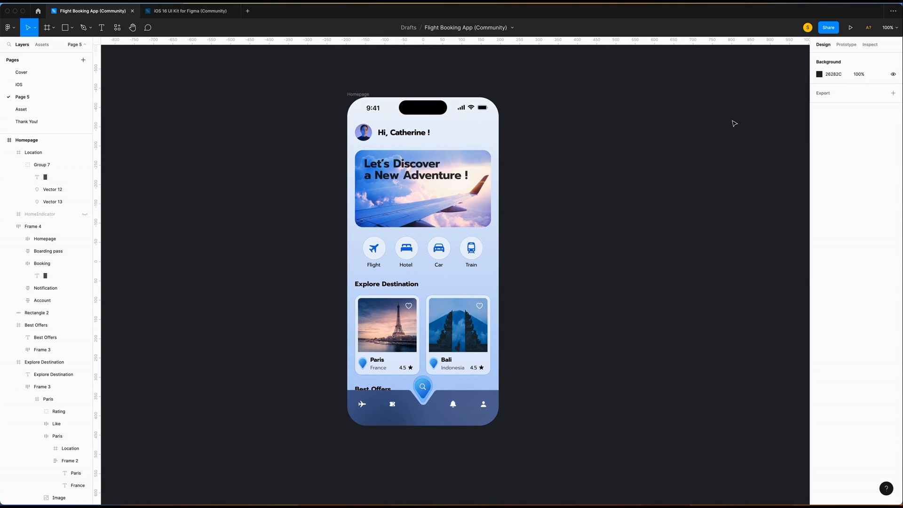
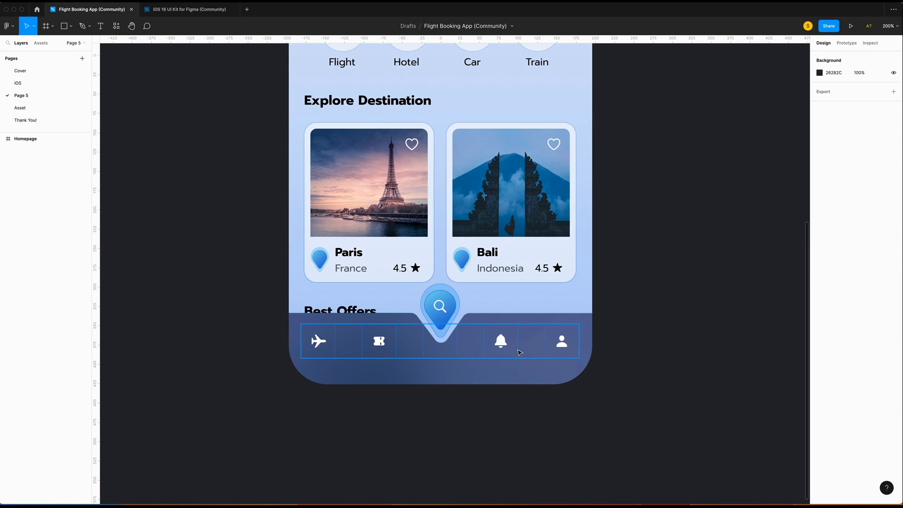
On the Homepage, rename the row of navigation icons to Tab.
left_click(12, 139)
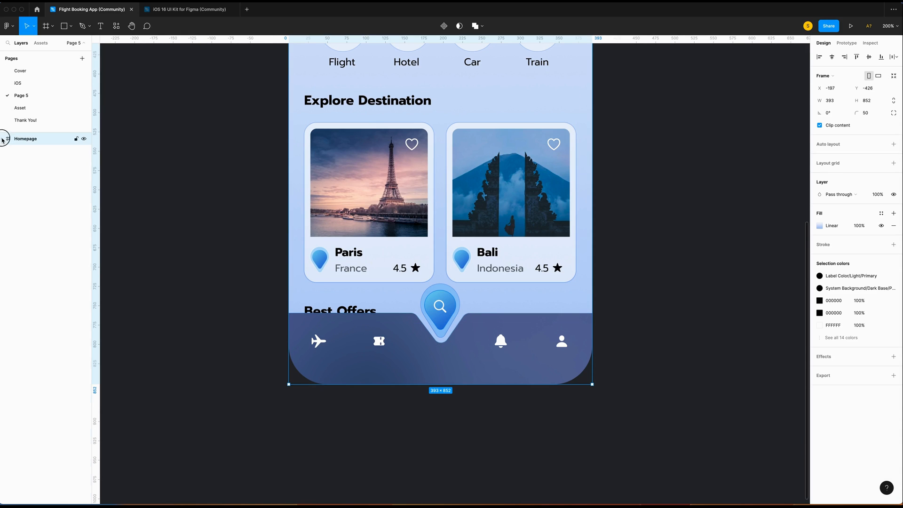
left_click(28, 150)
left_click(8, 151)
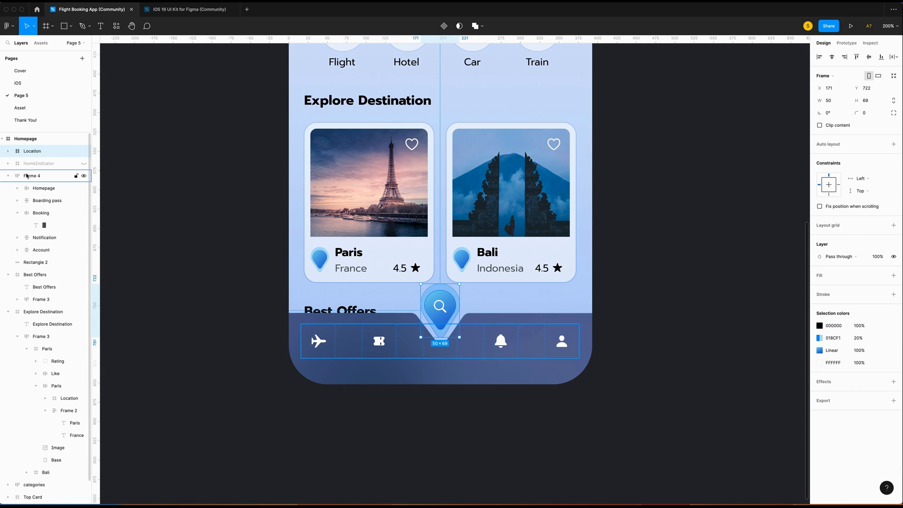
left_click(11, 176)
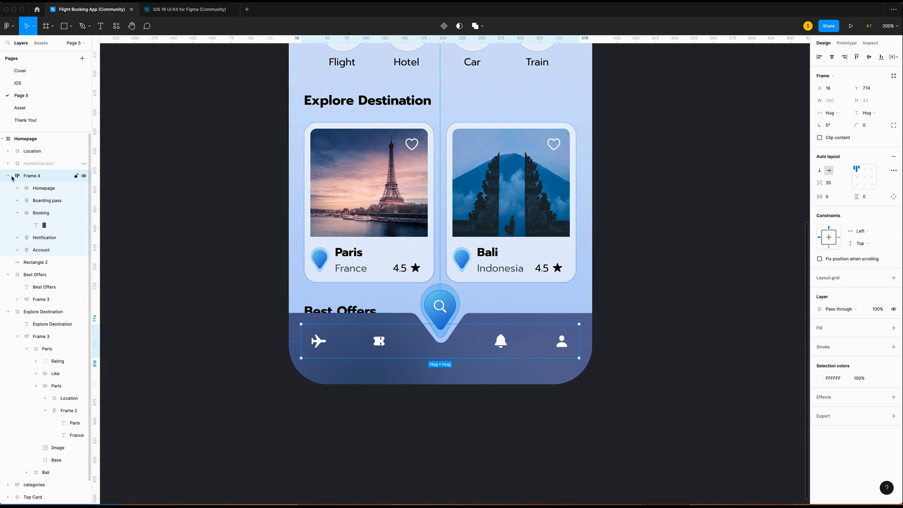
double_click(32, 175)
type("Tab")
key("Return")
key("Return")
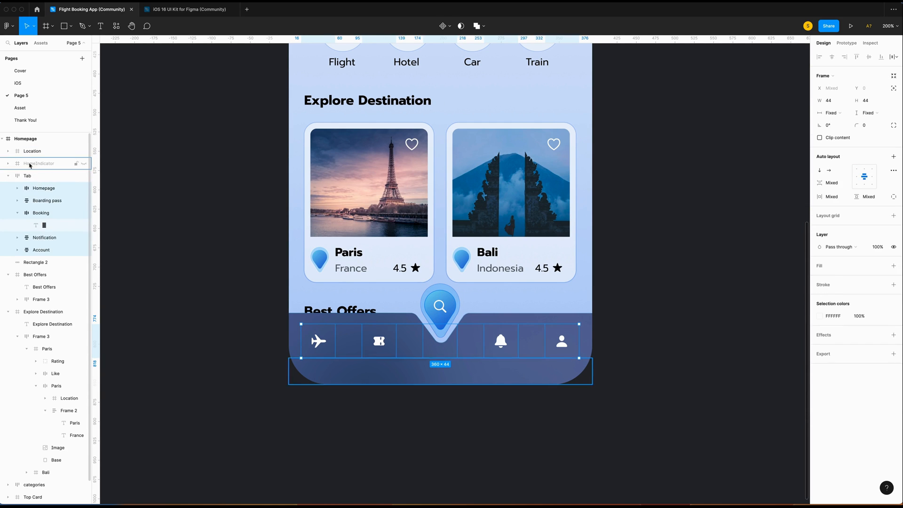
Frame Tab, Rectangle 2, HomeIndicator and Location together as 'Tab Bar'.
left_click(8, 176)
left_click(37, 188)
left_click(37, 176, "shift")
left_click(41, 164, "shift")
left_click(37, 153, "shift")
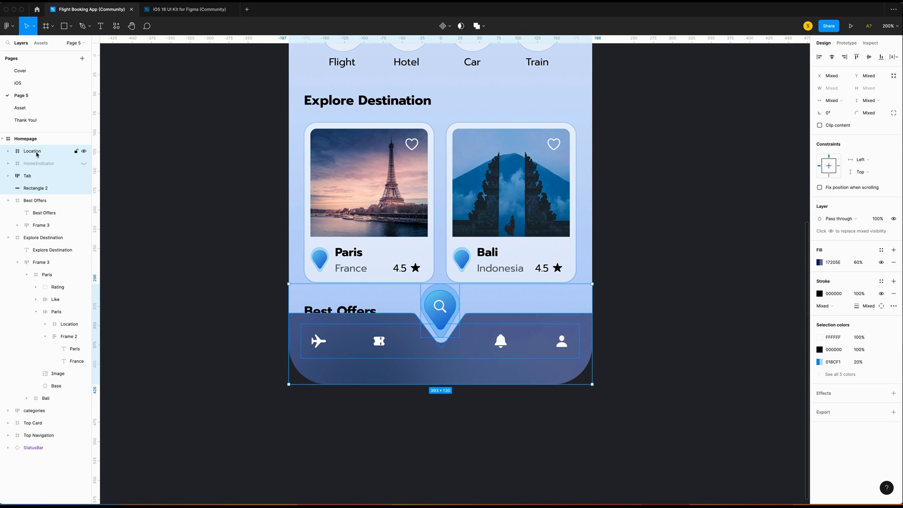
right_click(37, 153)
left_click(51, 241)
double_click(31, 150)
type("Tab Bar")
key("Return")
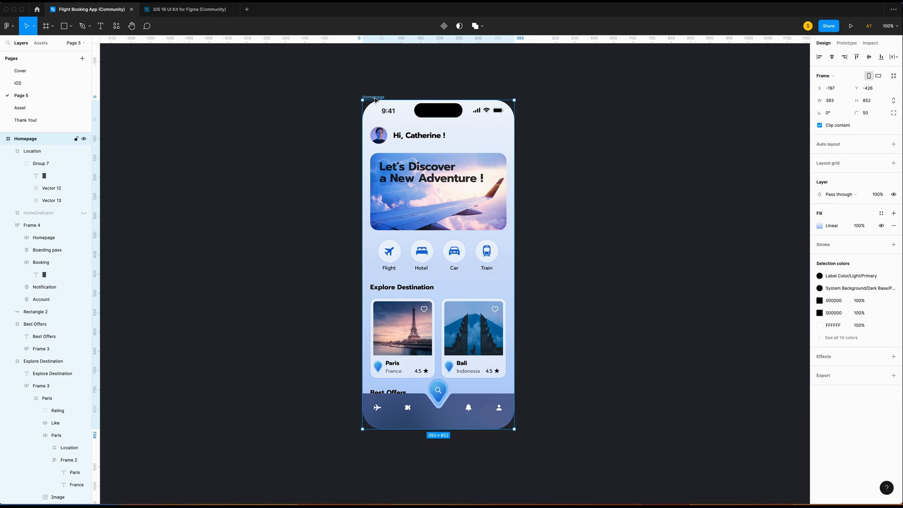
Paste a copy of the Homepage screen and name it 'Book Your Flight'.
key("super+v")
scroll(375, 101, "right", 2)
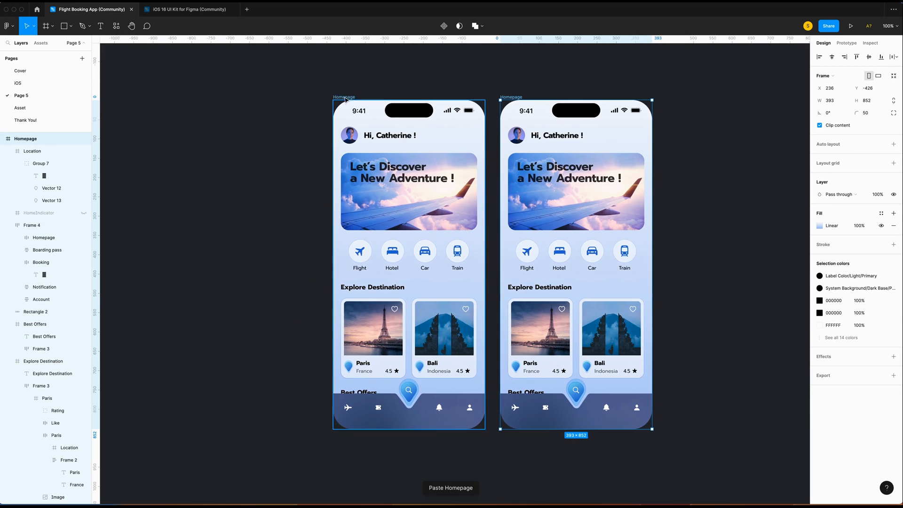
double_click(43, 140)
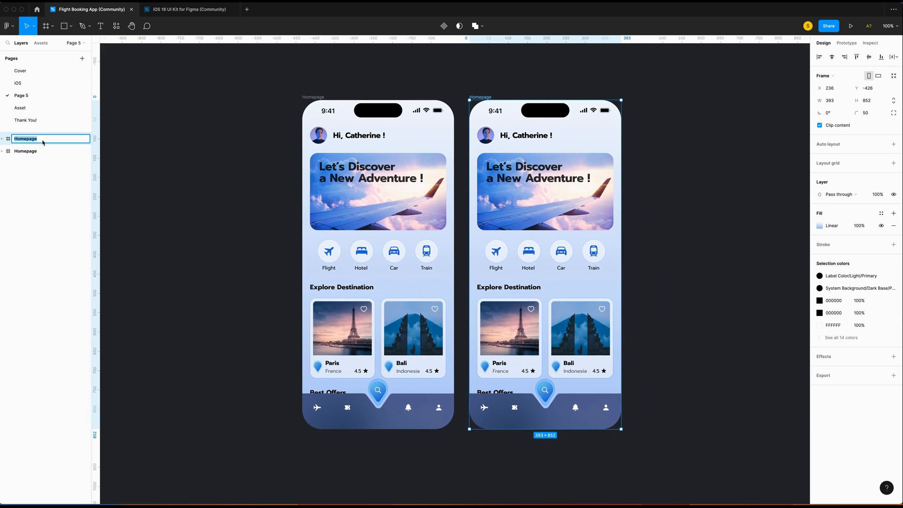
type("Book")
type("Your Flight")
key("Return")
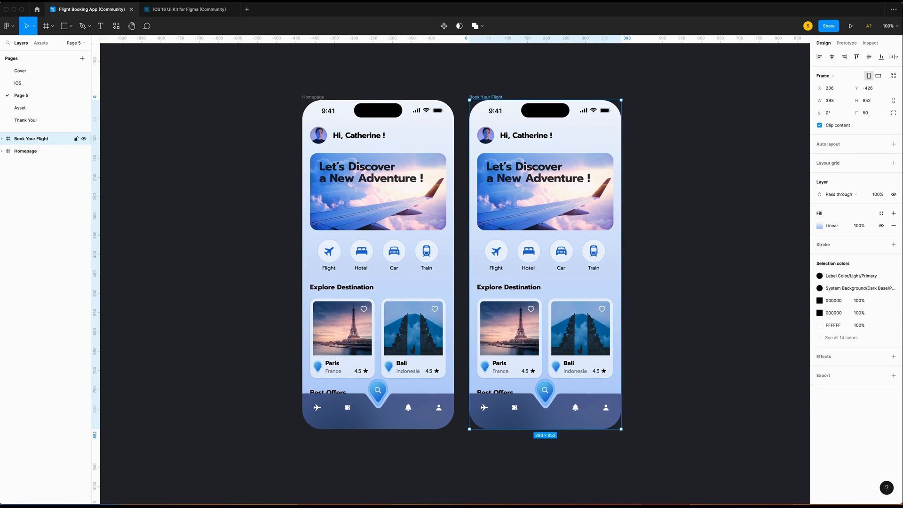
Delete the categories row, Explore Destination section and tab bar from the copy.
scroll(490, 218, "right", 3)
left_click(490, 218)
key("Delete")
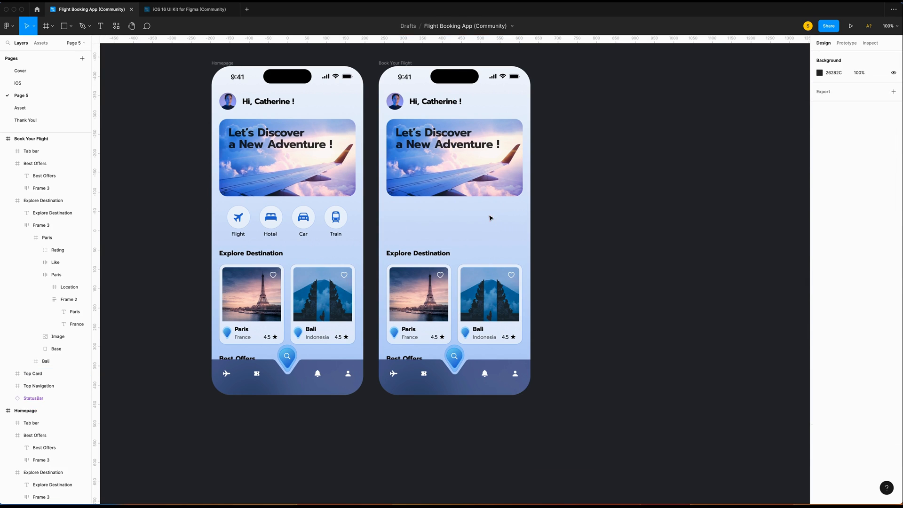
left_click(447, 257)
key("Delete")
left_click(437, 372)
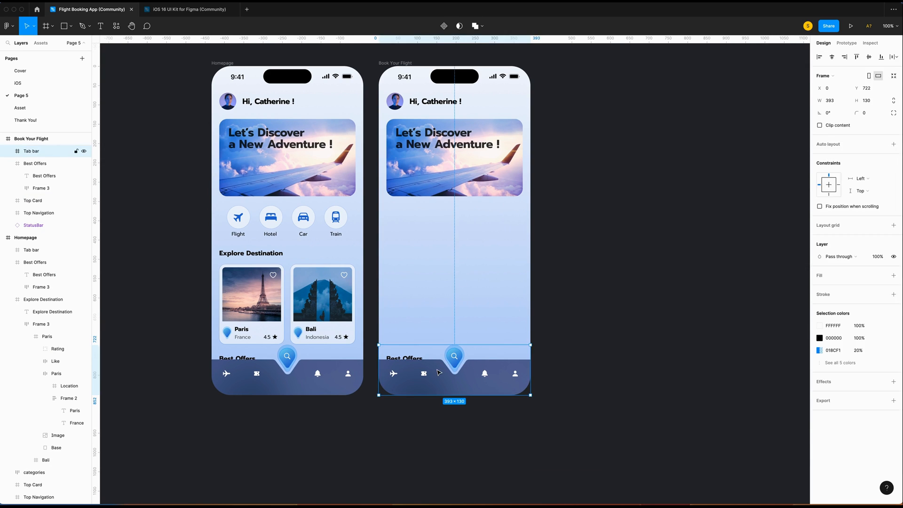
key("Delete")
key("Delete")
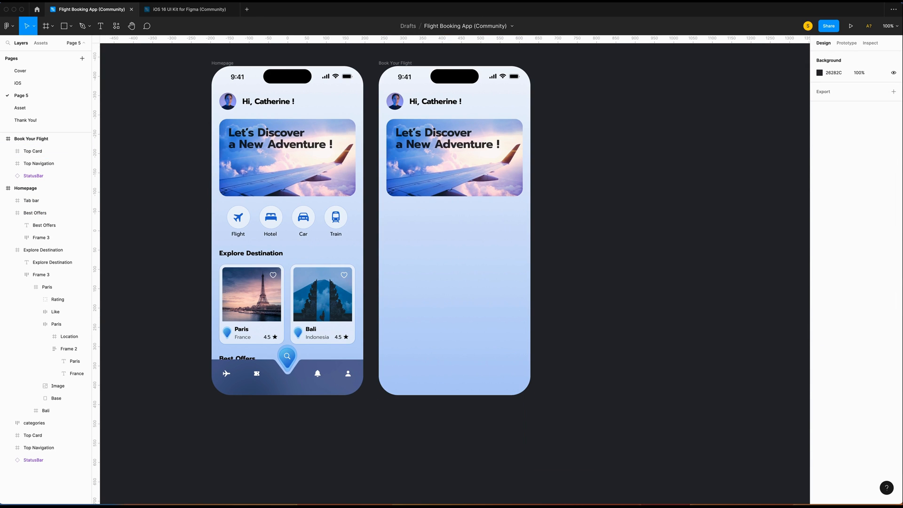
Set the bottom stop of Book Your Flight's background gradient to 8B93DB.
scroll(439, 199, "up", 2)
left_click(403, 106)
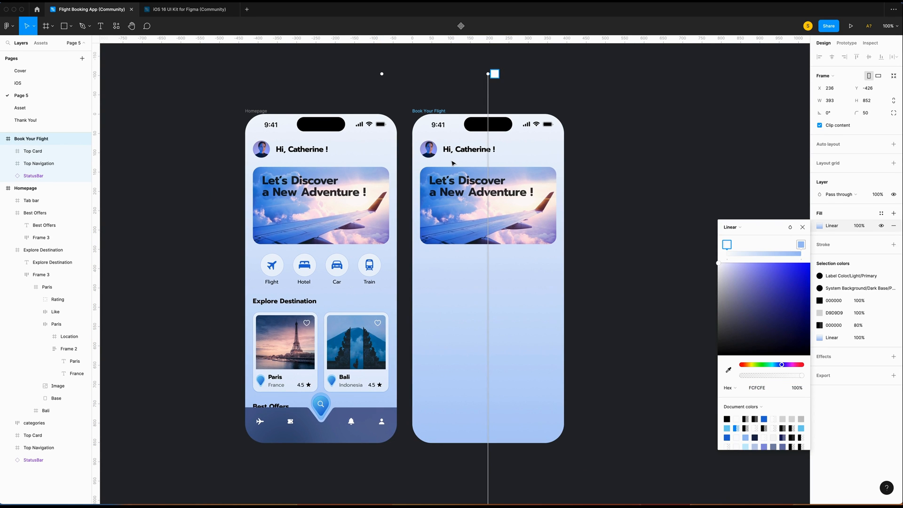
scroll(452, 163, "down", 5)
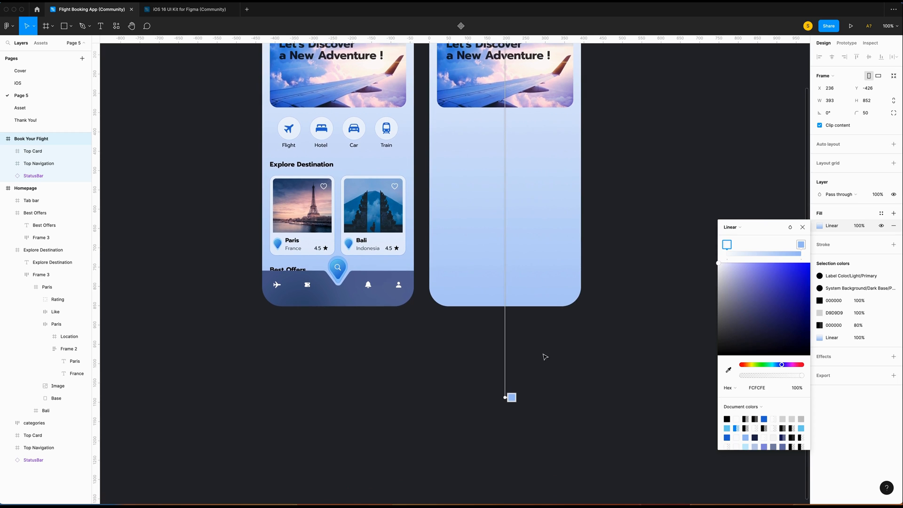
left_click(511, 397)
left_click(773, 388)
type("8b93db")
key("Return")
Angle the background gradient diagonally from corner to corner of the screen.
left_click_drag(505, 397, 507, 305)
key("super+minus")
left_click_drag(478, 137, 441, 136)
left_click_drag(478, 302, 514, 304)
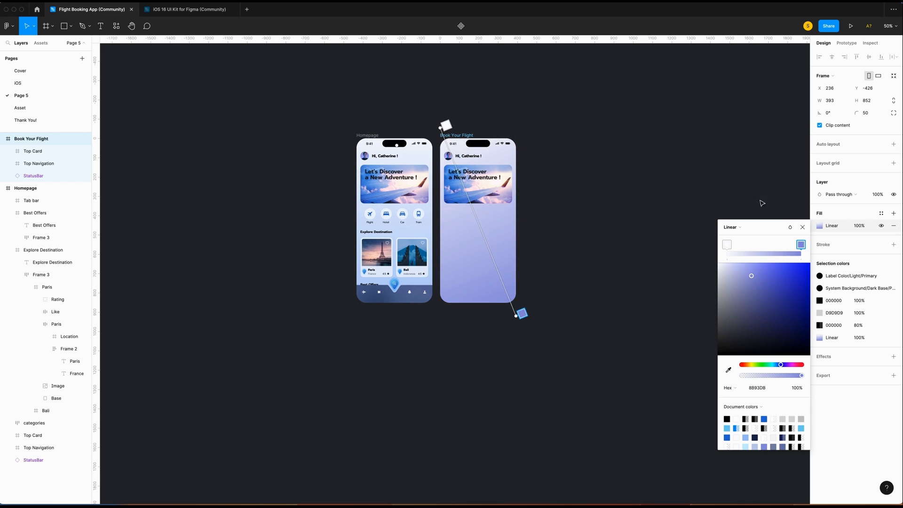
left_click(802, 227)
left_click(602, 203)
scroll(601, 203, "up", 2)
key("super+equal")
left_click(407, 179)
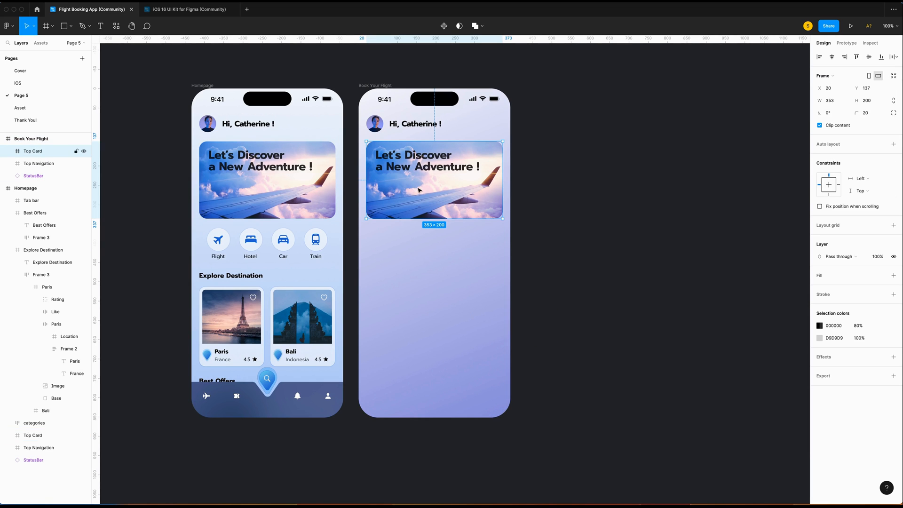
Ungroup the Top Card and delete its Let's Discover headline and card image.
right_click(410, 184)
left_click(432, 298)
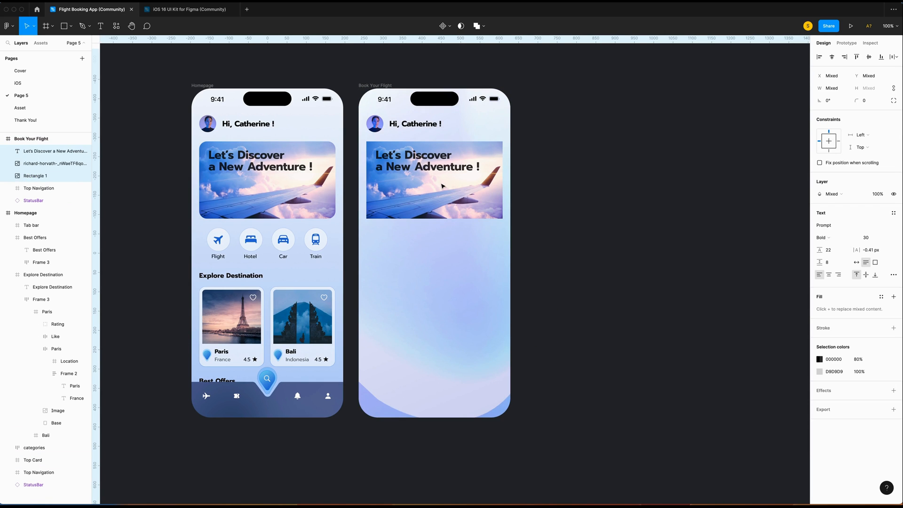
double_click(414, 158)
key("Escape")
key("Delete")
left_click(44, 167)
key("Delete")
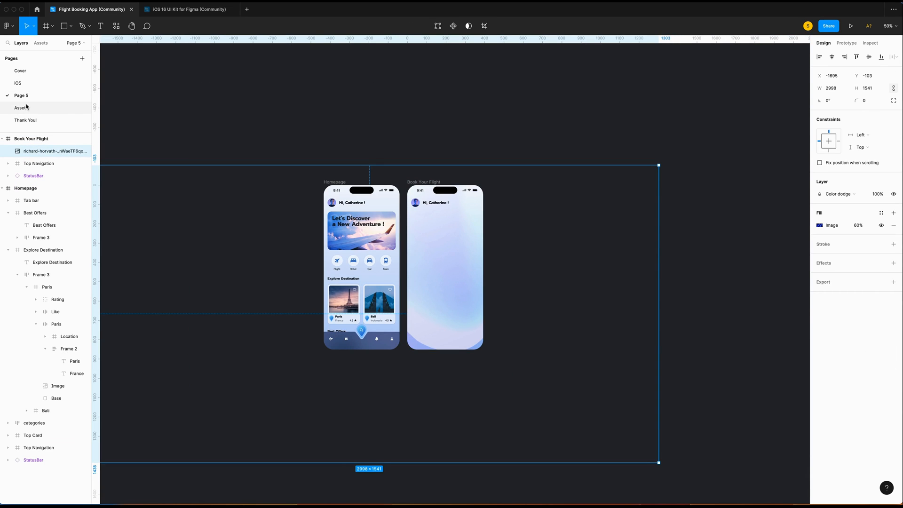
Paste the earth image from the Asset page into Book Your Flight at X -168.
left_click(20, 108)
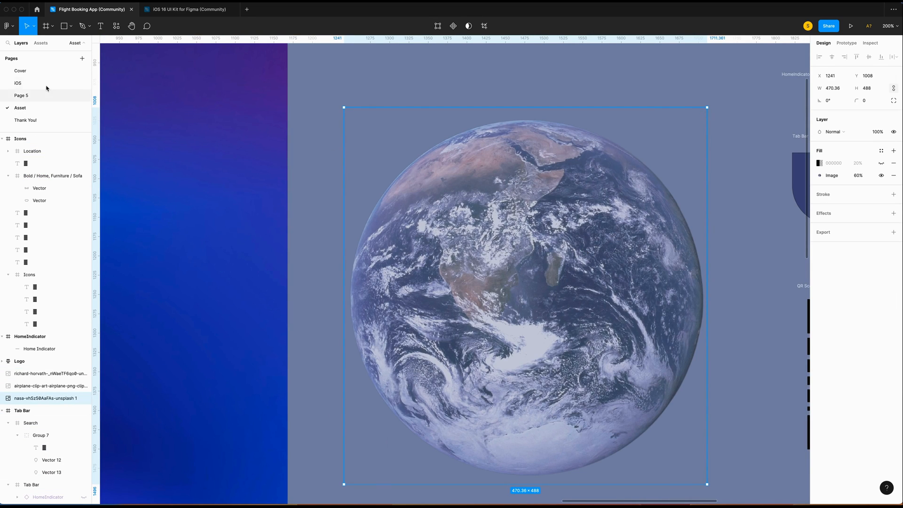
left_click(21, 95)
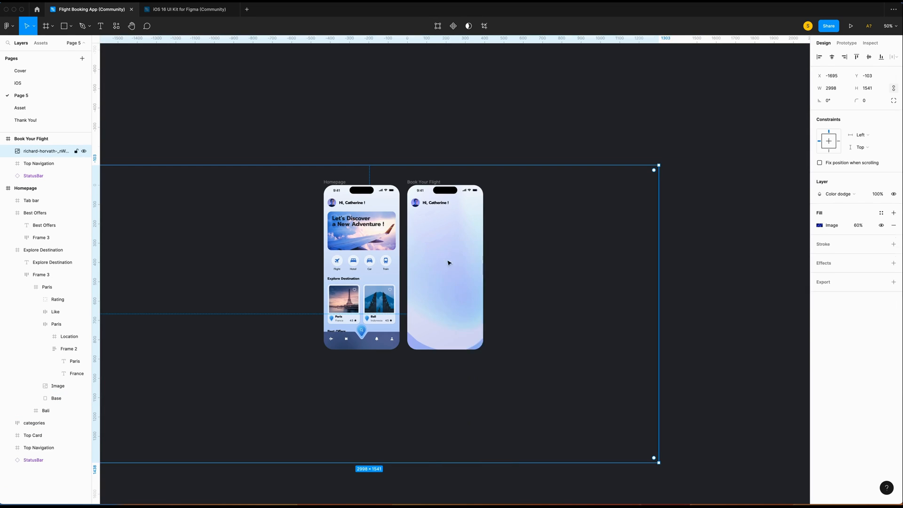
key("ctrl+v")
key("shift+0")
left_click(835, 78)
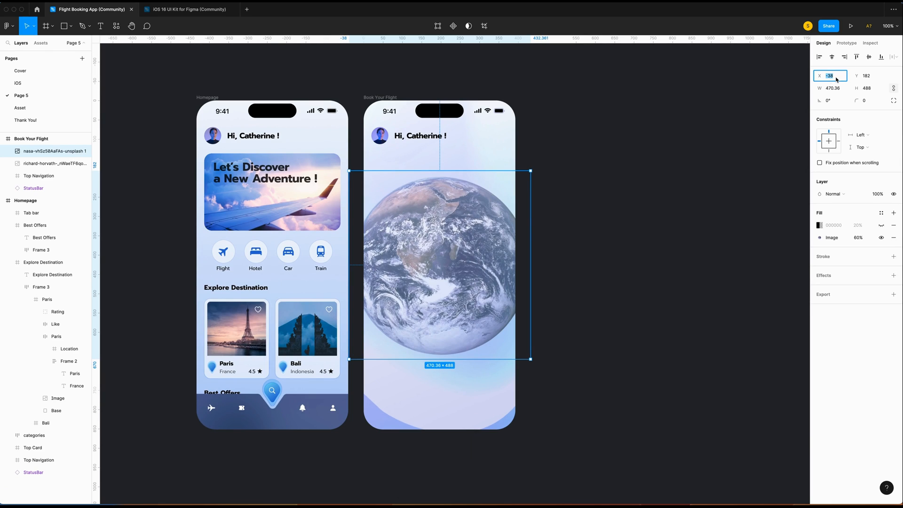
type("-168")
key("Tab")
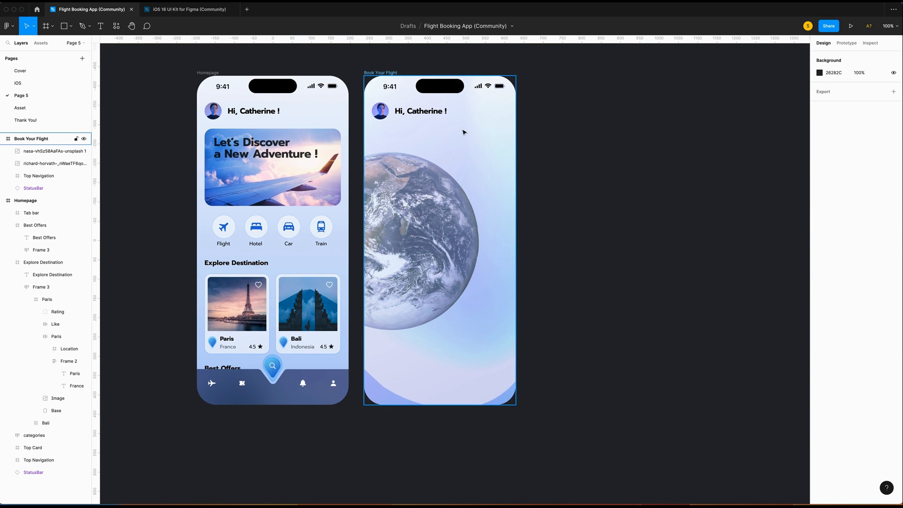
left_click(474, 135)
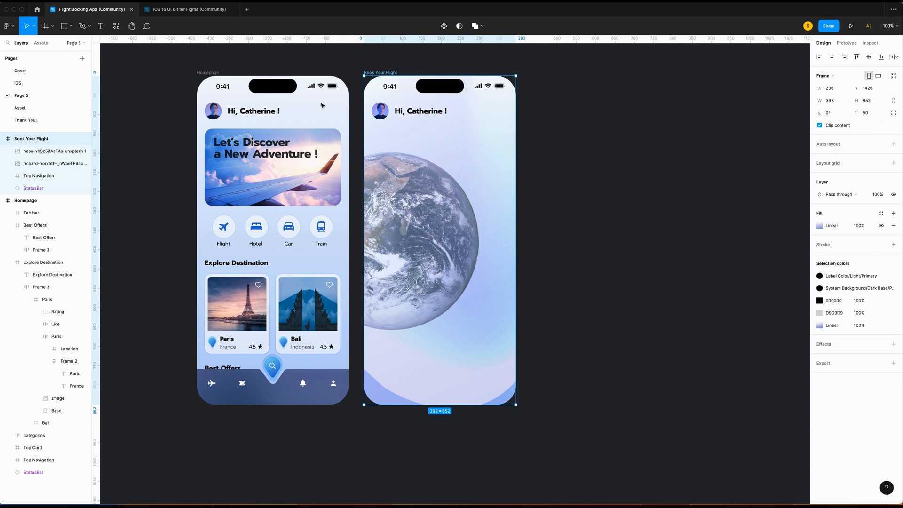
Put the earth and sky images in a new full-screen Background frame beneath the navigation and status bar.
key("f")
left_click_drag(363, 74, 515, 405)
key("super+r")
type("Ba")
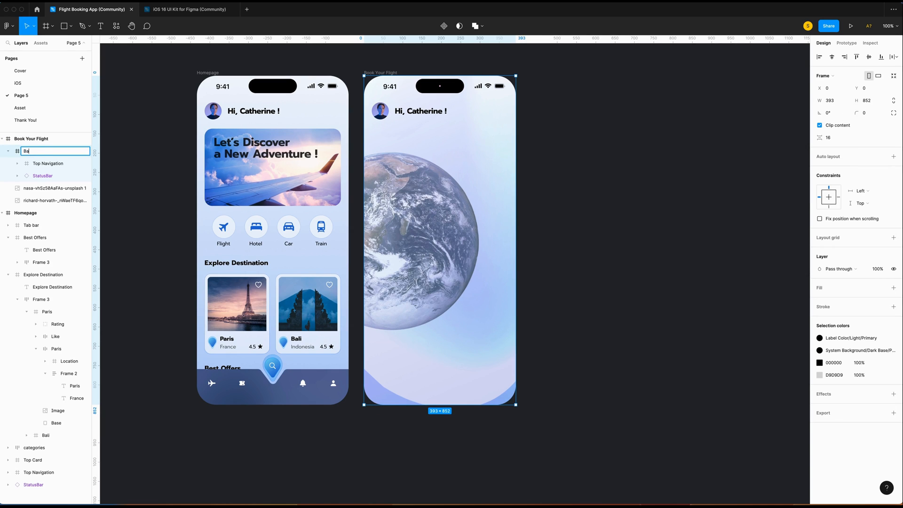
left_click_drag(41, 163, 39, 145)
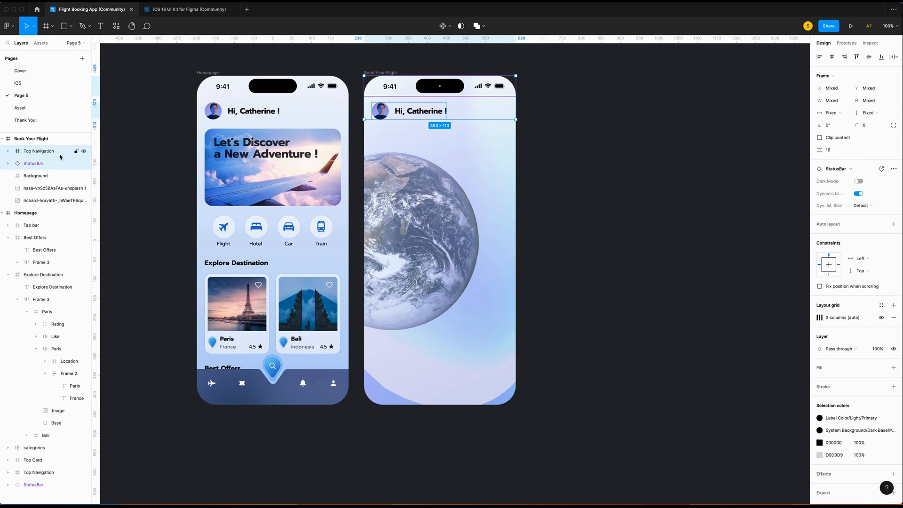
left_click(48, 188)
left_click(32, 176)
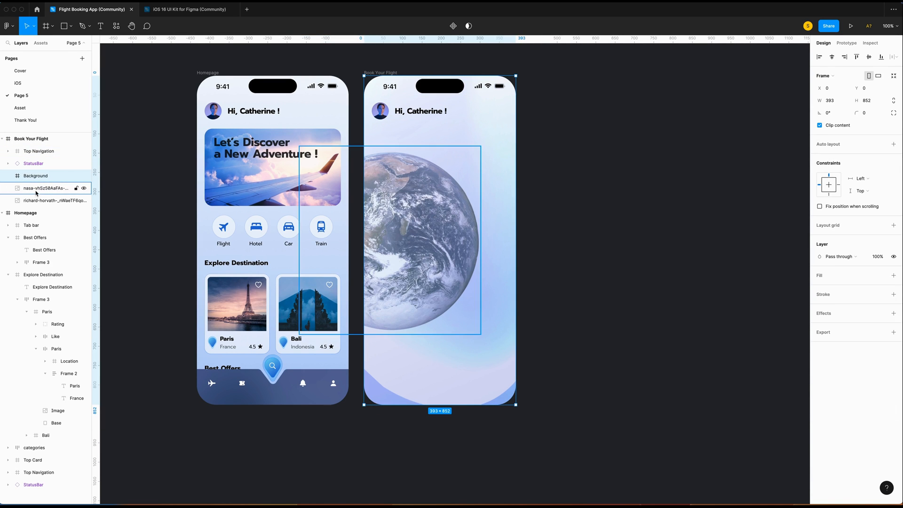
left_click(37, 189)
left_click(44, 205, "shift")
left_click_drag(44, 203, 43, 178)
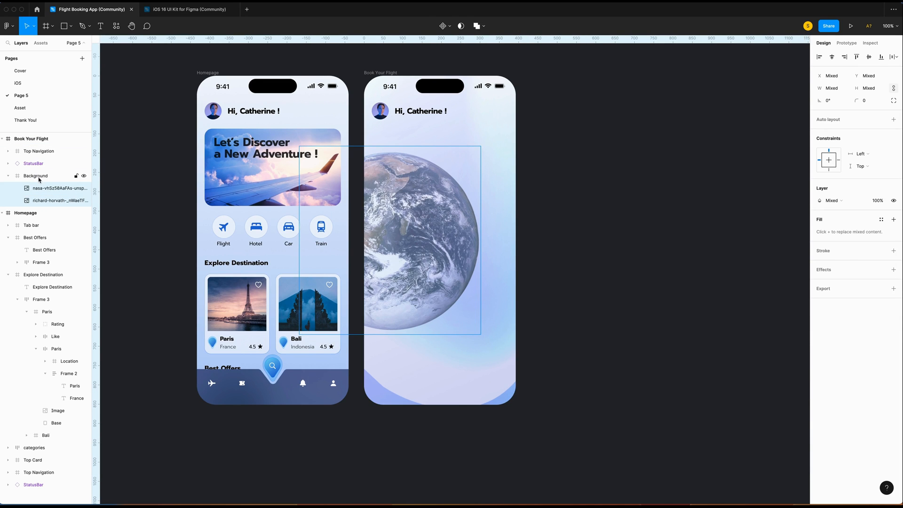
left_click(29, 178)
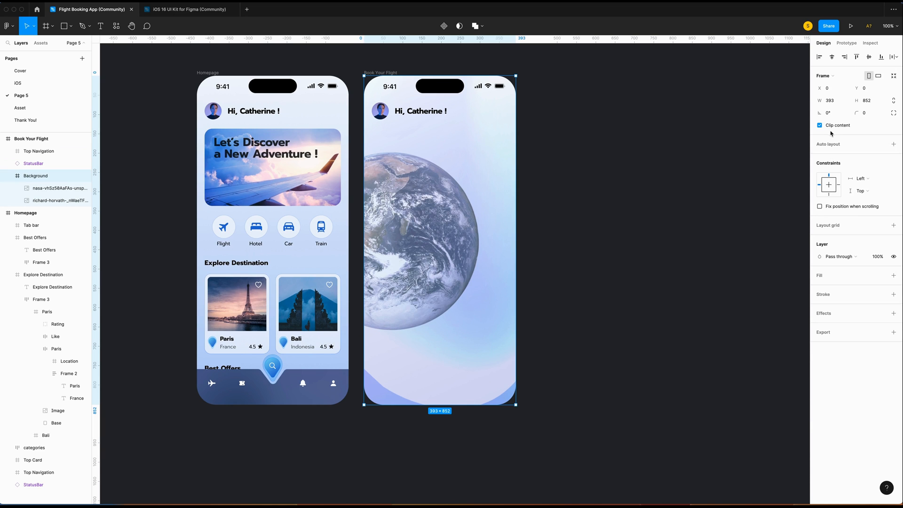
left_click(591, 167)
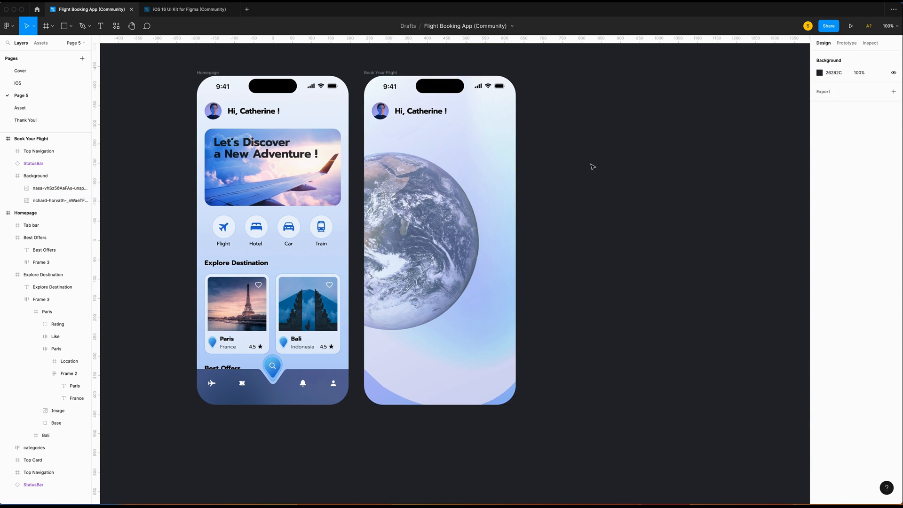
Paste the airplane image from the Asset page into Background at X 0, Y 134.
left_click(20, 108)
scroll(437, 141, "up", 1)
left_click(444, 106)
left_click(21, 95)
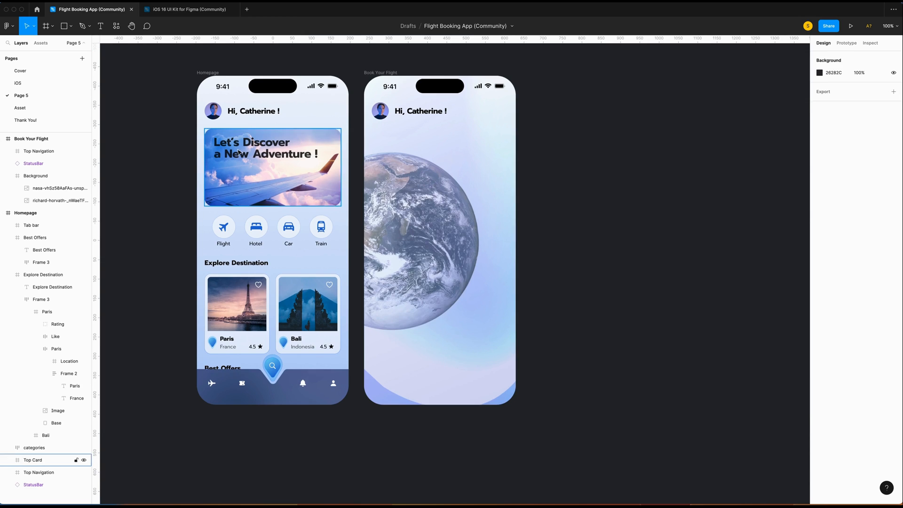
left_click(451, 207)
key("super+v")
left_click_drag(458, 216, 426, 185)
left_click(834, 78)
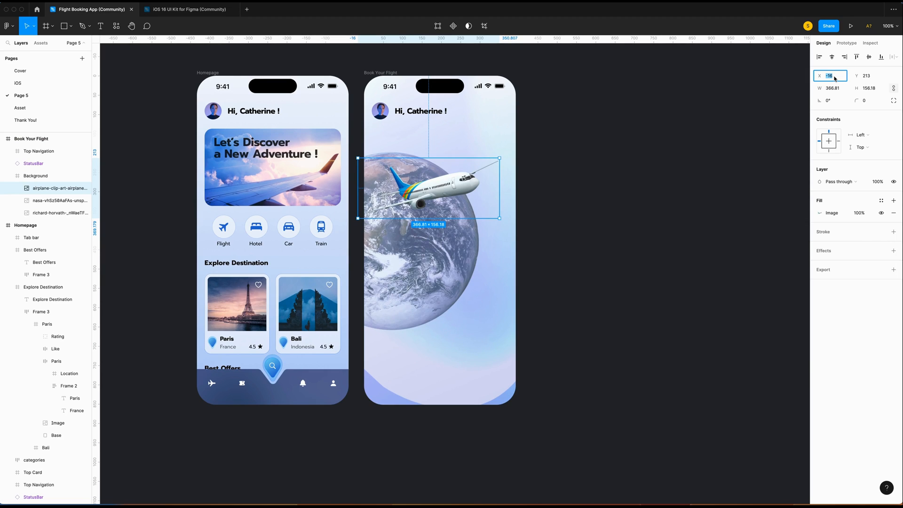
key("Return")
left_click(868, 77)
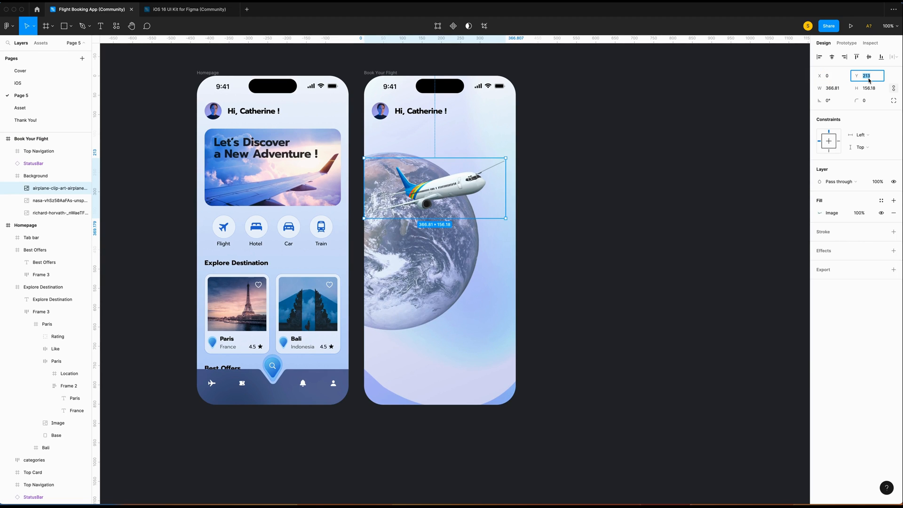
type("134")
key("Return")
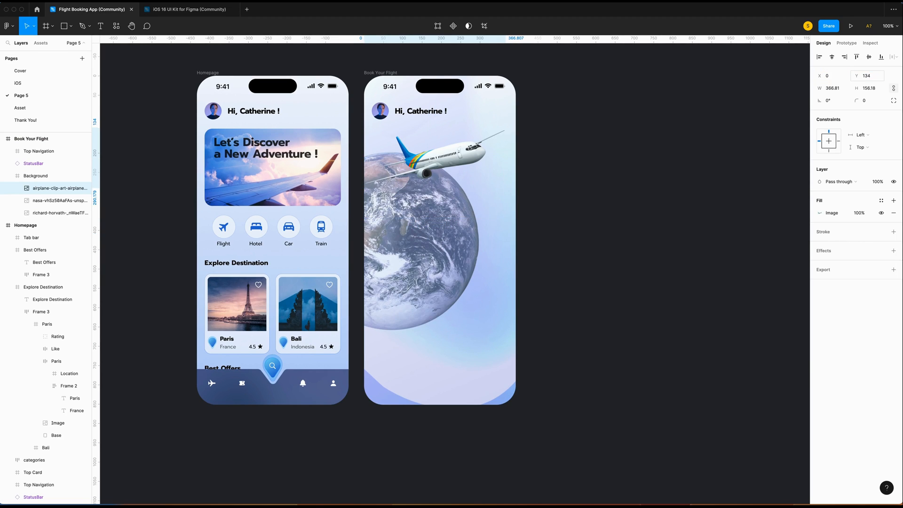
Move the colour-dodge overlay layer to the top of Background so the earth turns blue.
scroll(451, 254, "up", 3)
left_click(51, 200)
left_click(46, 214)
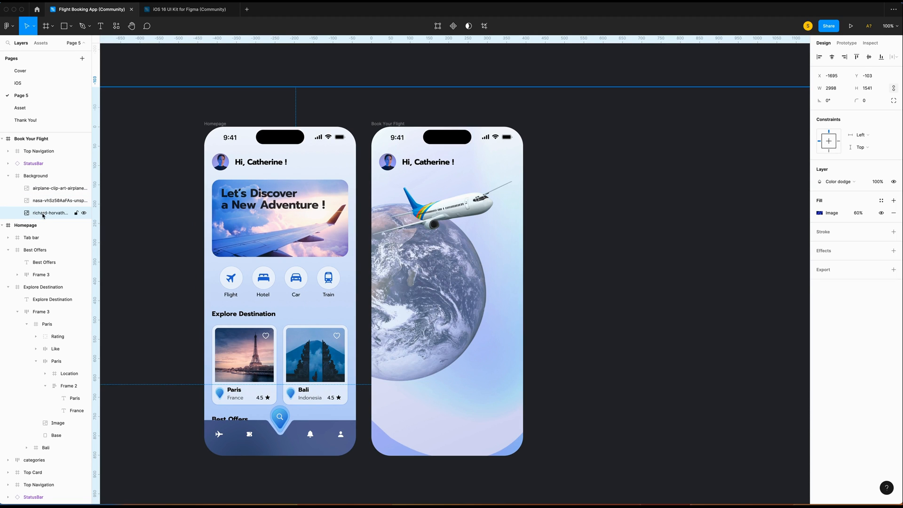
left_click_drag(46, 215, 50, 185)
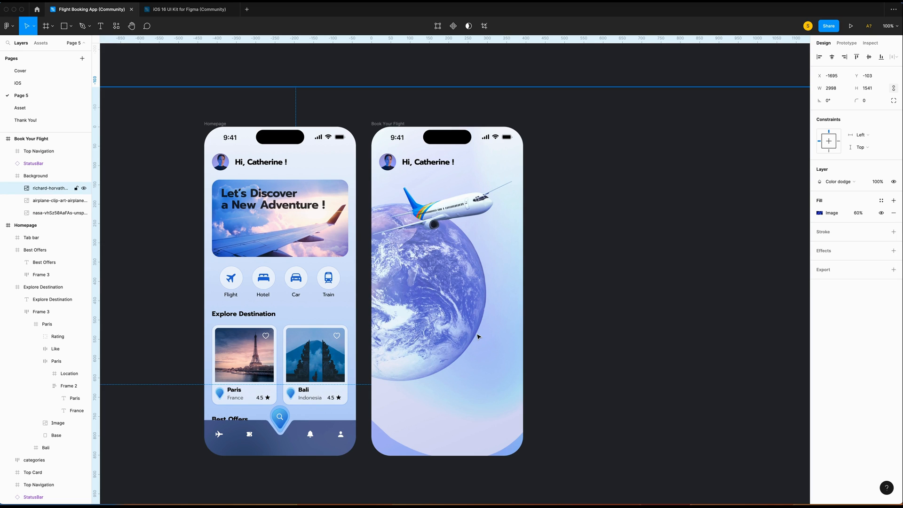
left_click(480, 226)
Give the airplane a drop shadow with Y offset 40 and blur 20.
scroll(479, 226, "up", 1)
scroll(479, 226, "left", 1)
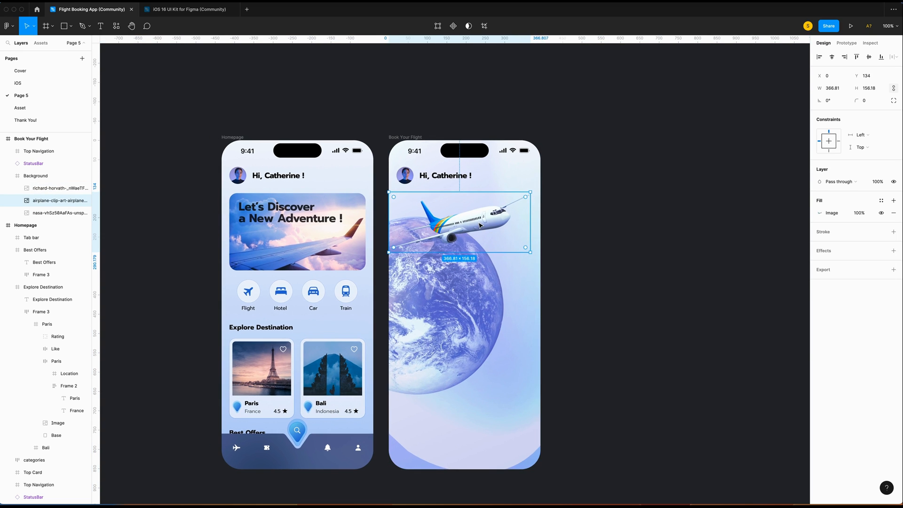
scroll(480, 225, "up", 5)
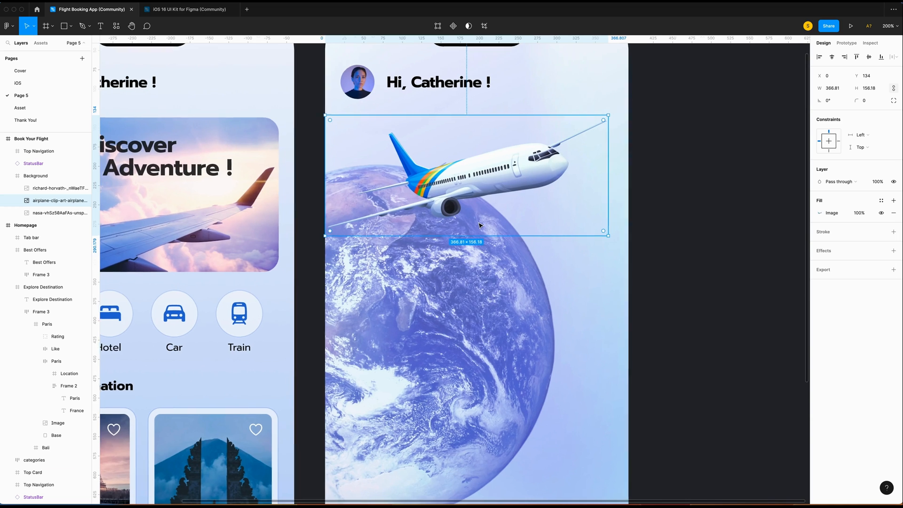
scroll(479, 226, "up", 1)
scroll(479, 226, "right", 1)
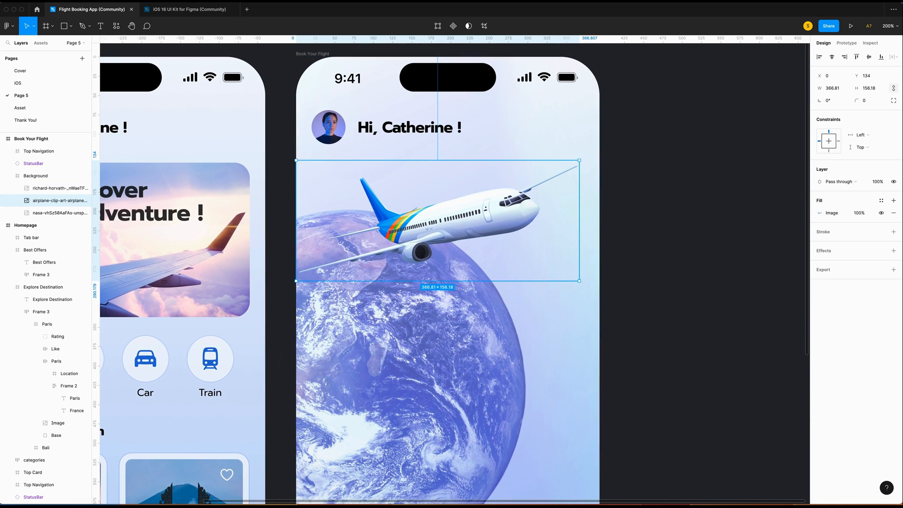
left_click(893, 251)
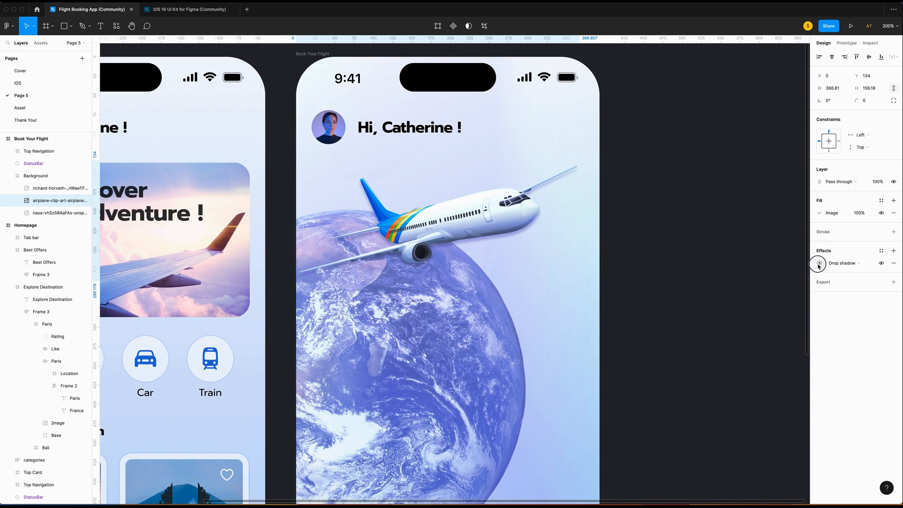
left_click(819, 263)
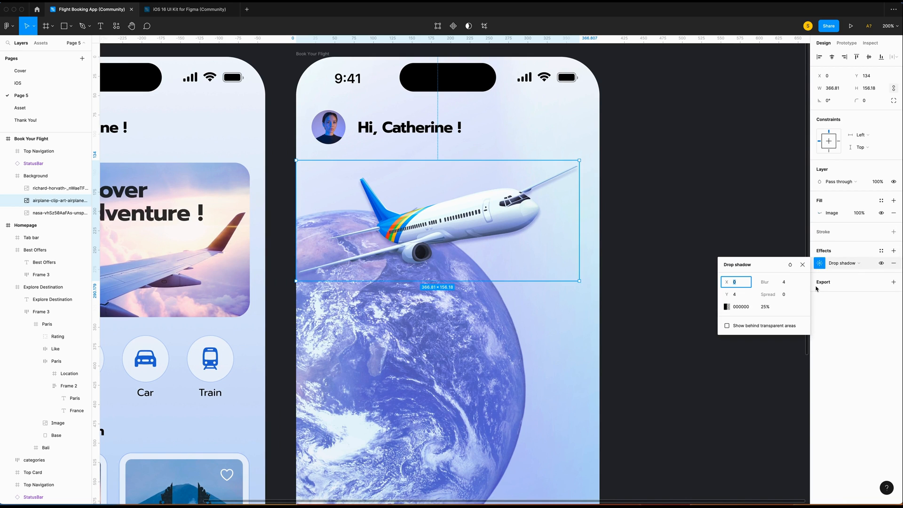
key("Tab")
type("40")
left_click(786, 283)
key("Return")
Give the earth a drop shadow at X -10, Y -10, blur 100, colour 6E78AA at 100%.
scroll(494, 349, "left", 1)
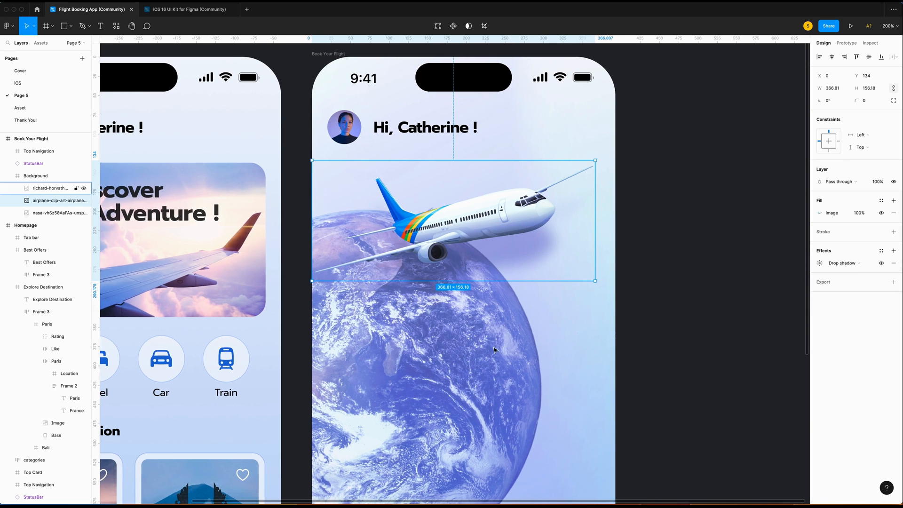
left_click(570, 343)
left_click(52, 213)
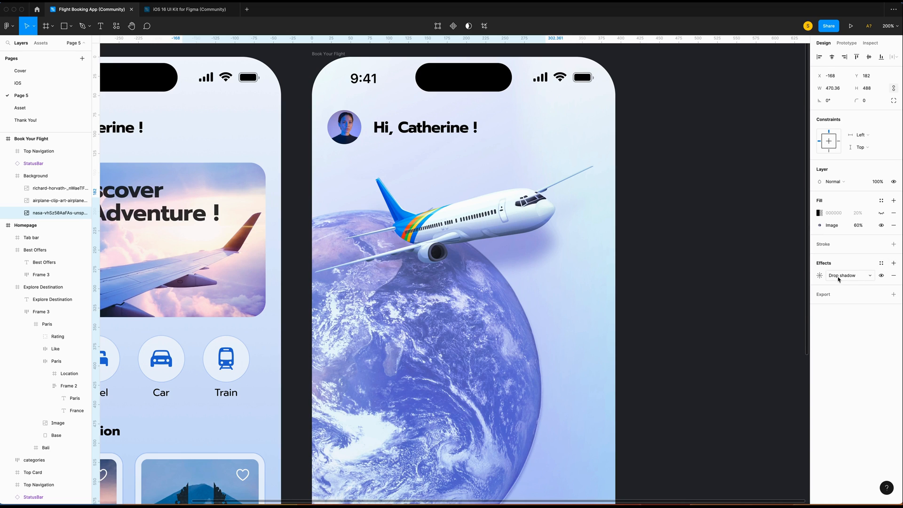
left_click(819, 275)
left_click(741, 295)
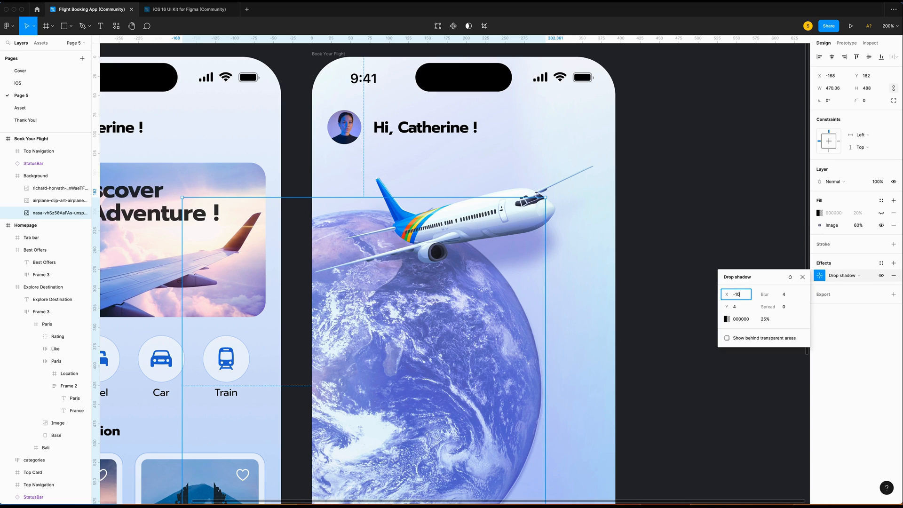
left_click(740, 307)
type("-10")
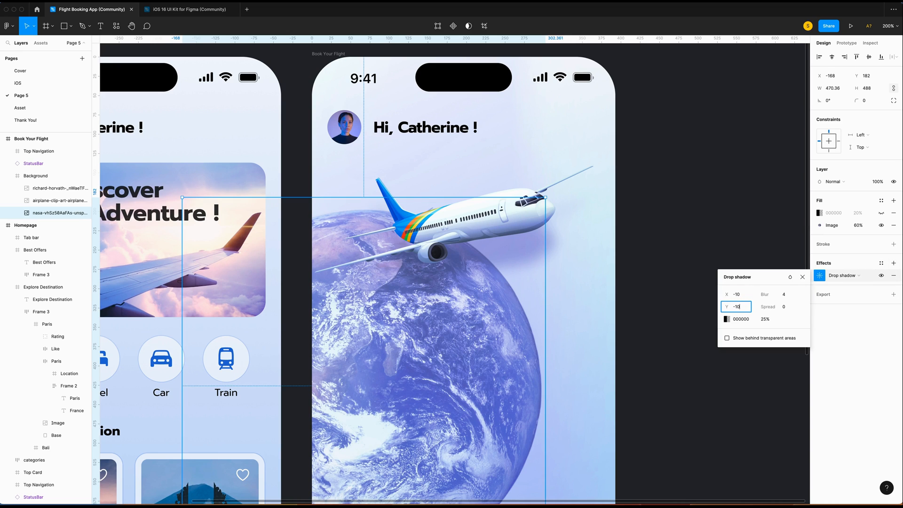
key("Tab")
type("1")
left_click(736, 320)
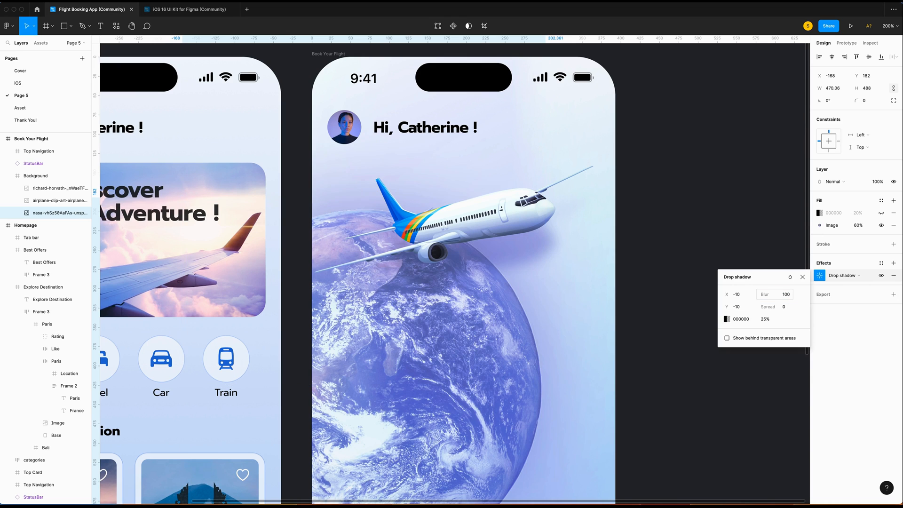
type("6E78AA")
key("Return")
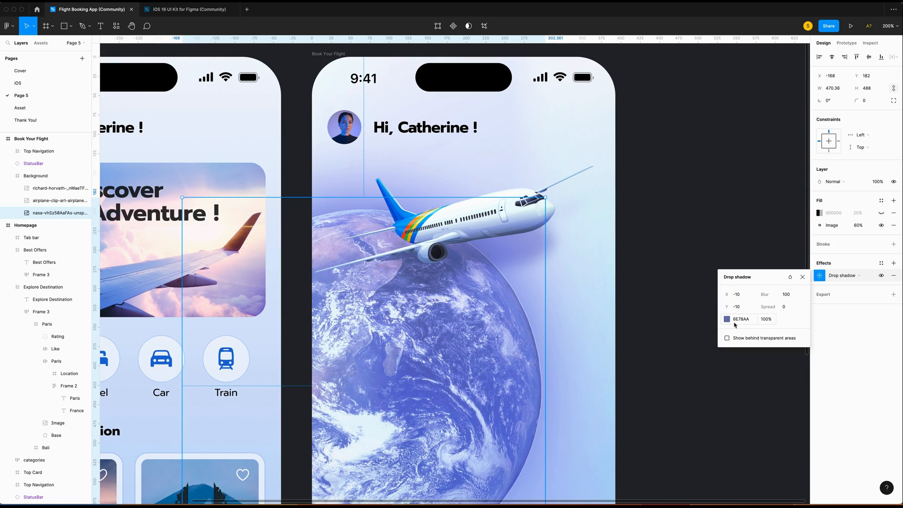
key("Escape")
scroll(141, 149, "down", 1)
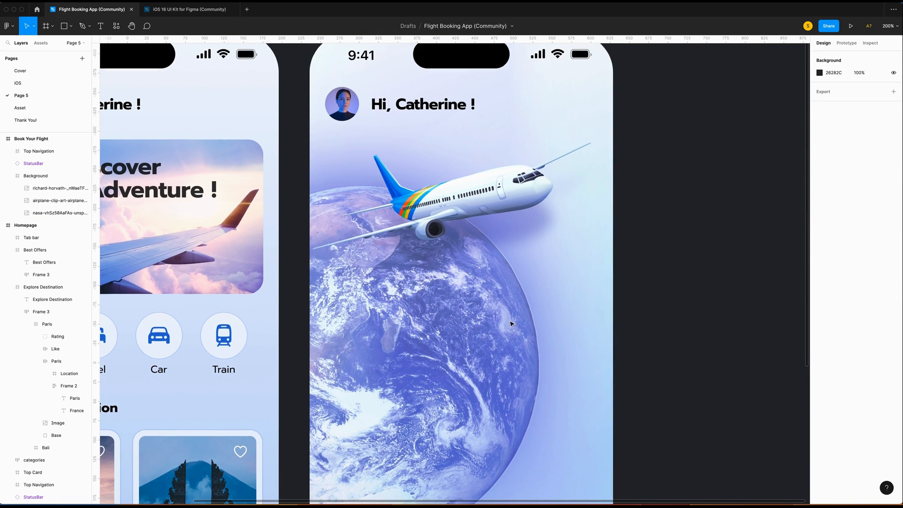
scroll(512, 324, "down", 2)
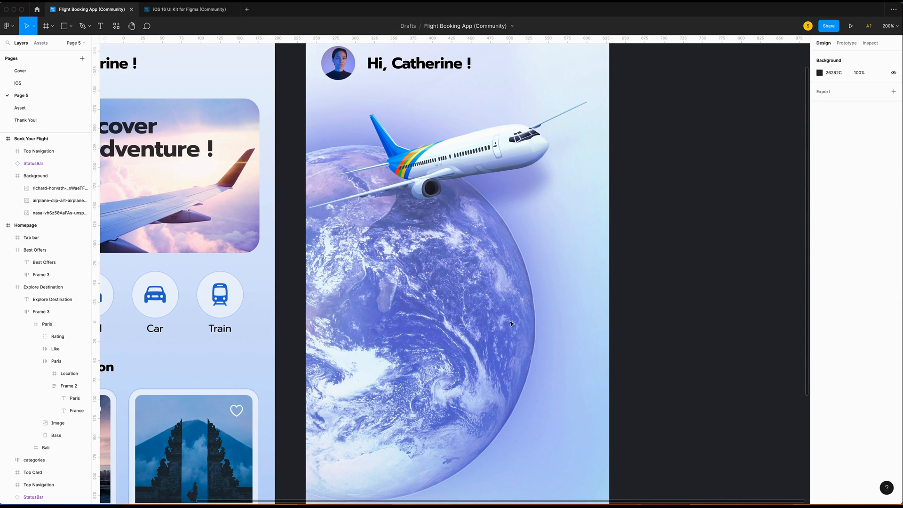
scroll(581, 259, "right", 2)
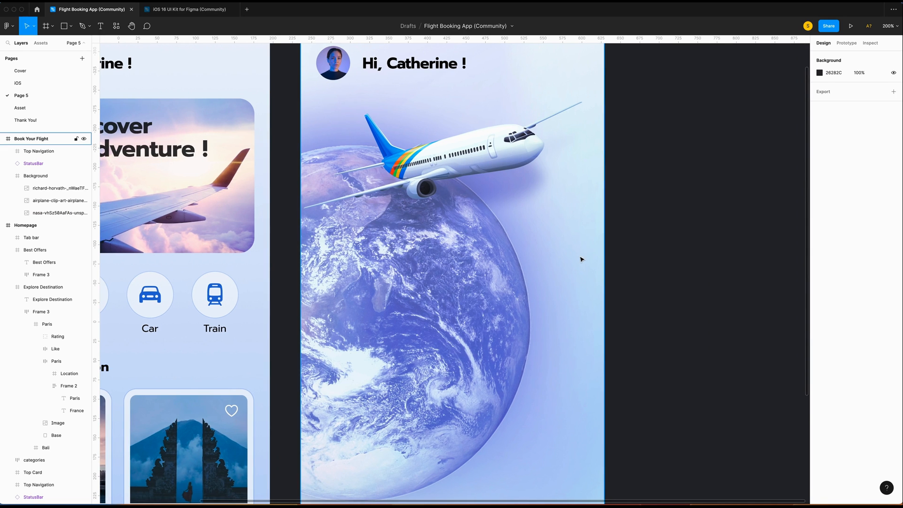
scroll(581, 259, "down", 3)
scroll(580, 259, "down", 5)
Draw a rectangle 560 tall, aligned to the bottom edge of the Book Your Flight frame.
key("shift+0")
key("r")
mouse_move(361, 177)
left_mouse_down()
mouse_move(522, 404)
mouse_move(513, 404)
left_mouse_up()
left_click(829, 89)
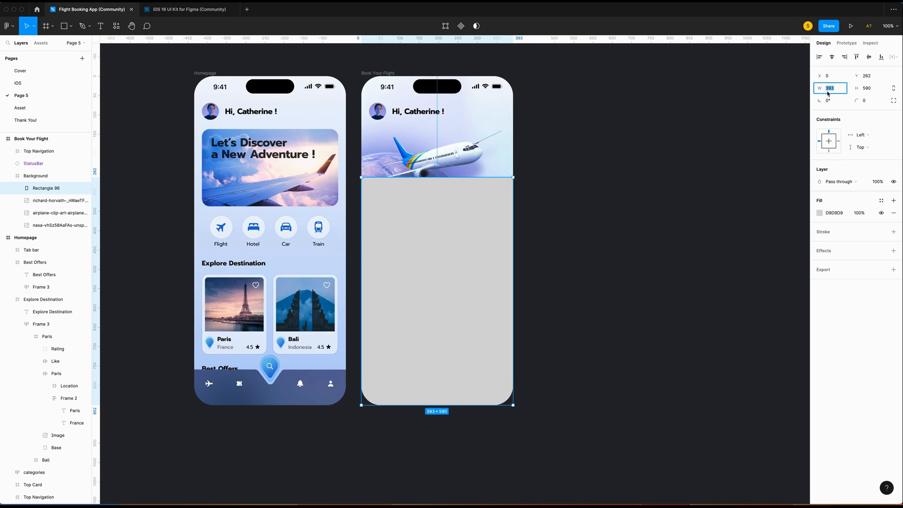
left_click(867, 88)
type("560")
key("Return")
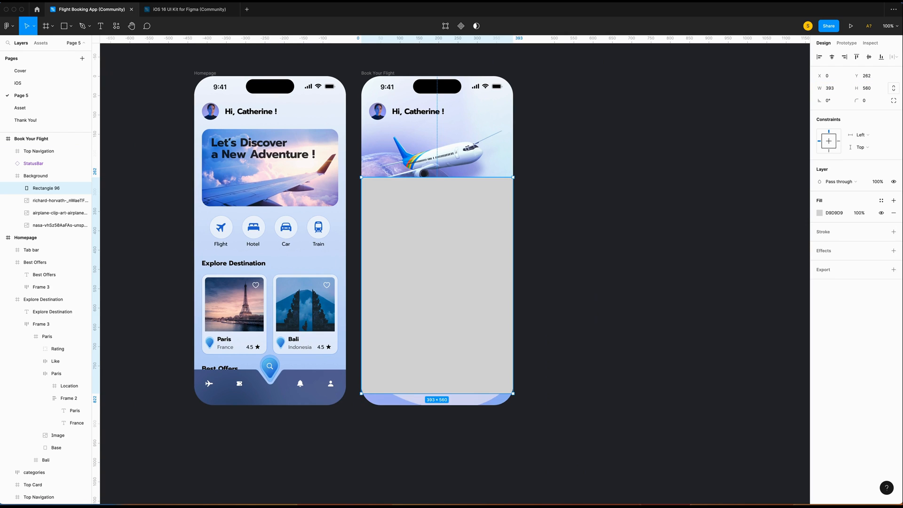
left_click(880, 57)
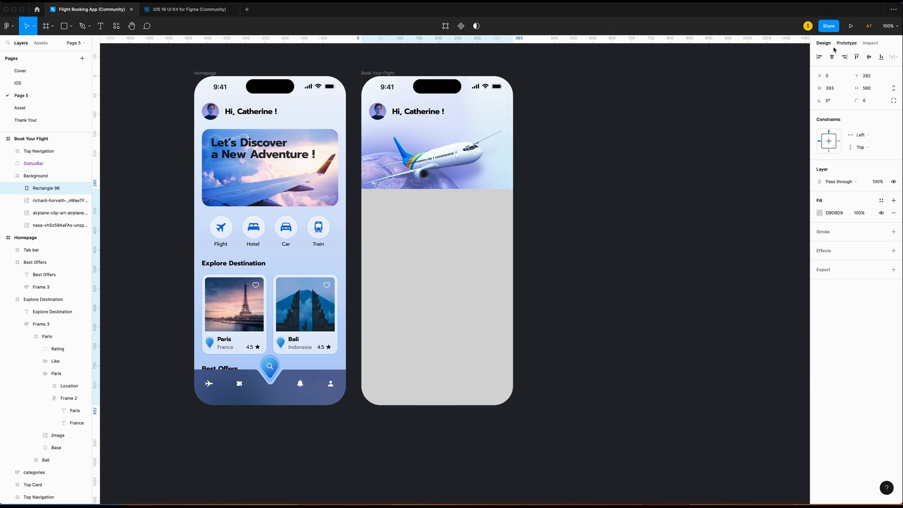
Fill the rectangle with FFFFFF at 10% opacity.
left_click(819, 213)
type("FFFFFF")
key("Return")
left_click(858, 213)
type("10")
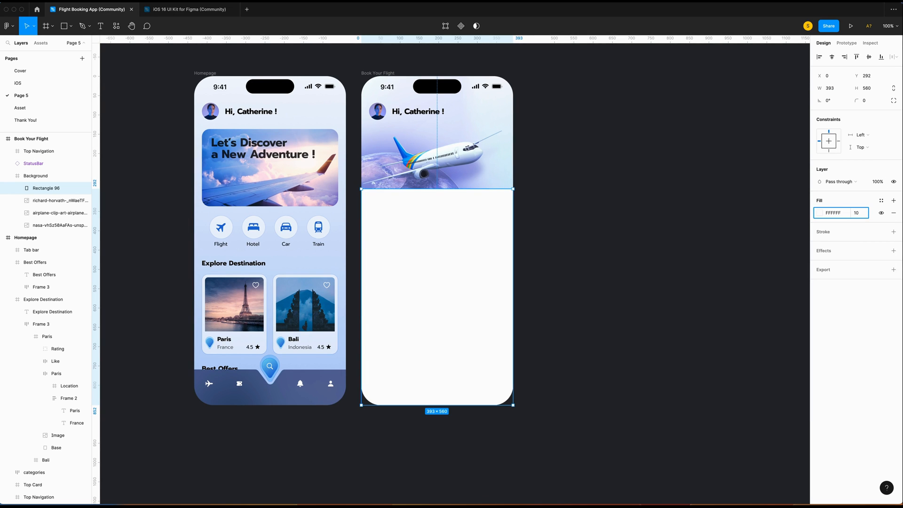
key("Return")
Add a Background blur effect of 27 to the panel.
scroll(496, 250, "right", 1)
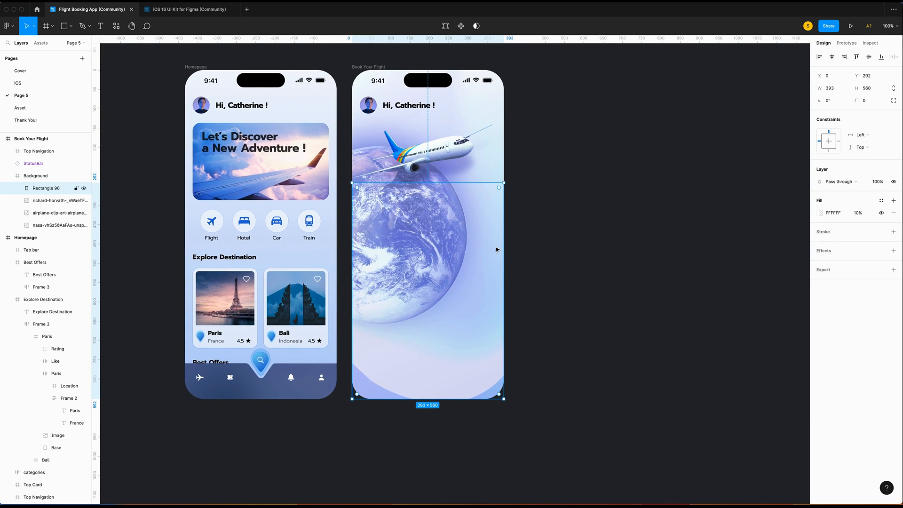
left_click(893, 250)
left_click(848, 264)
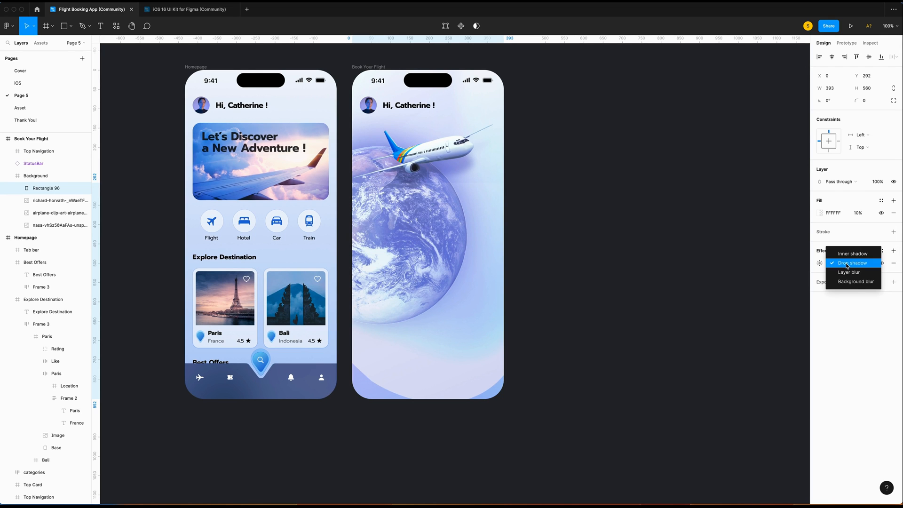
left_click(853, 280)
left_click(819, 263)
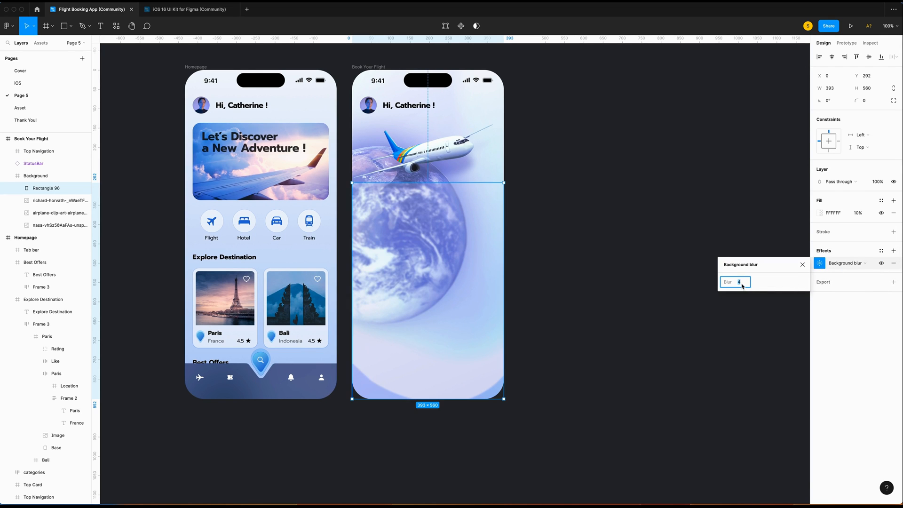
type("27")
key("Return")
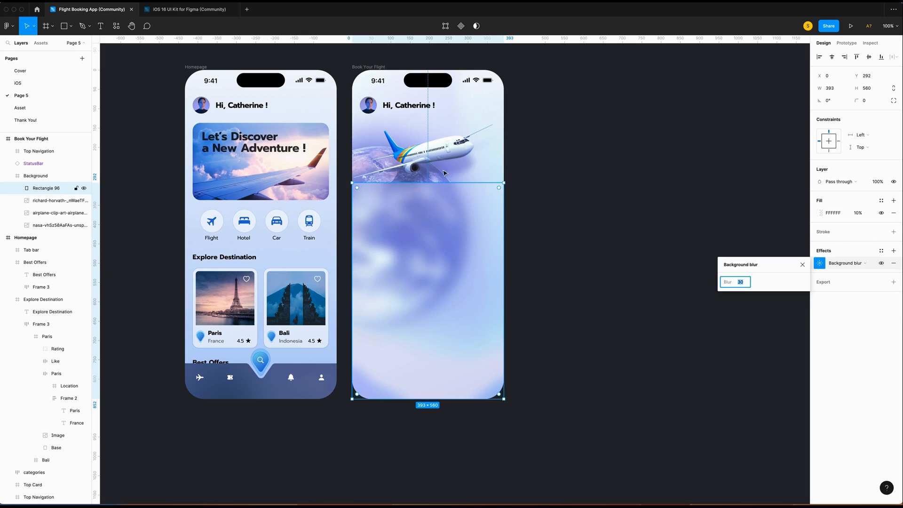
left_click(802, 264)
double_click(463, 258)
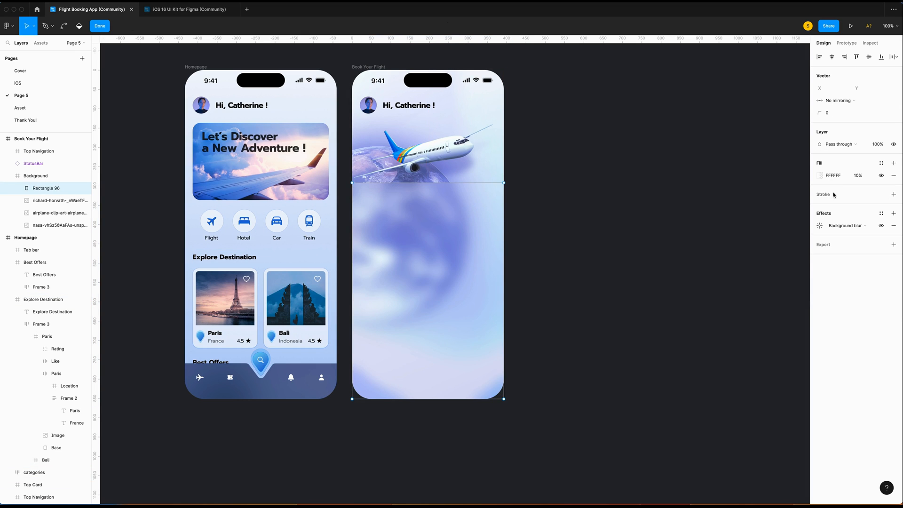
Add a 40% opacity stroke to the frosted panel, positioned Outside its edge.
left_click(893, 194)
left_click(730, 355)
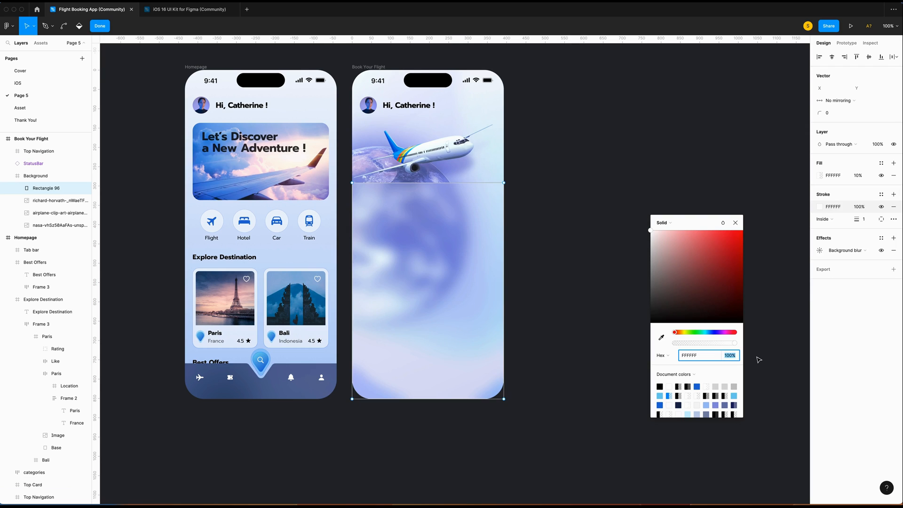
type("40")
key("Return")
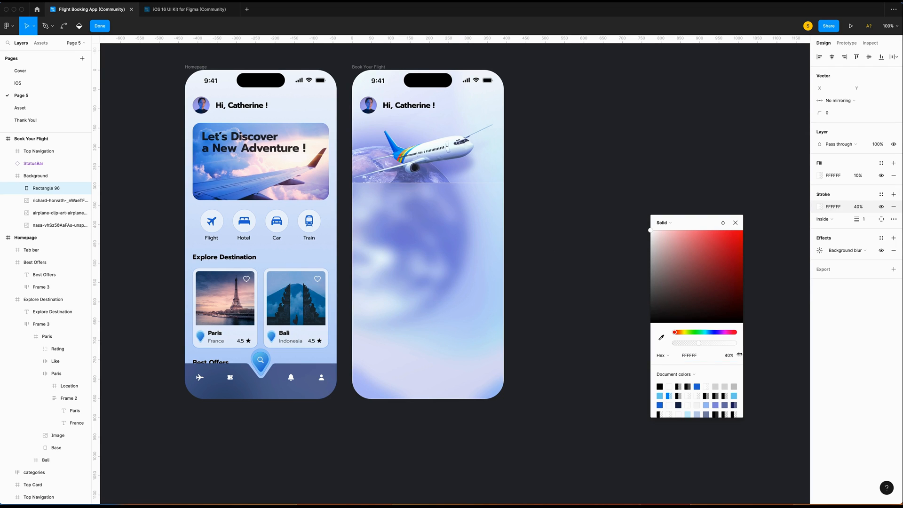
left_click(823, 219)
left_click(832, 229)
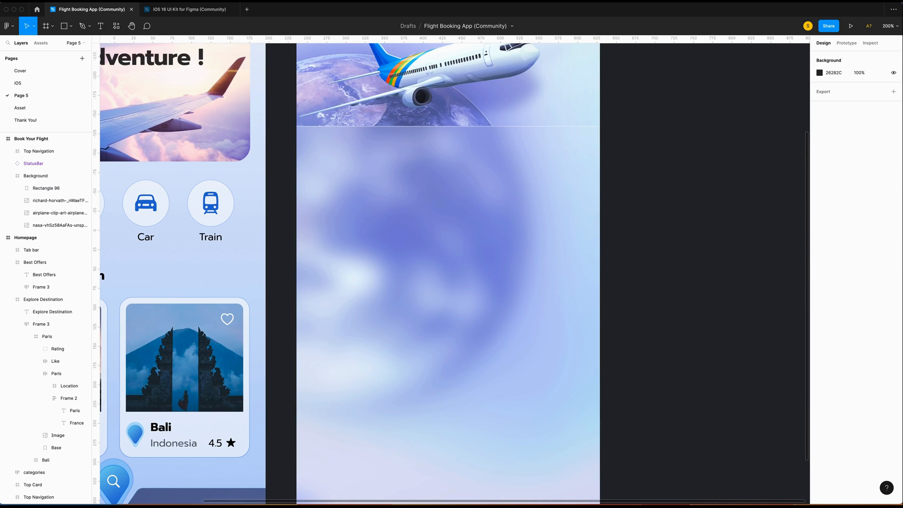
scroll(395, 146, "down", 3)
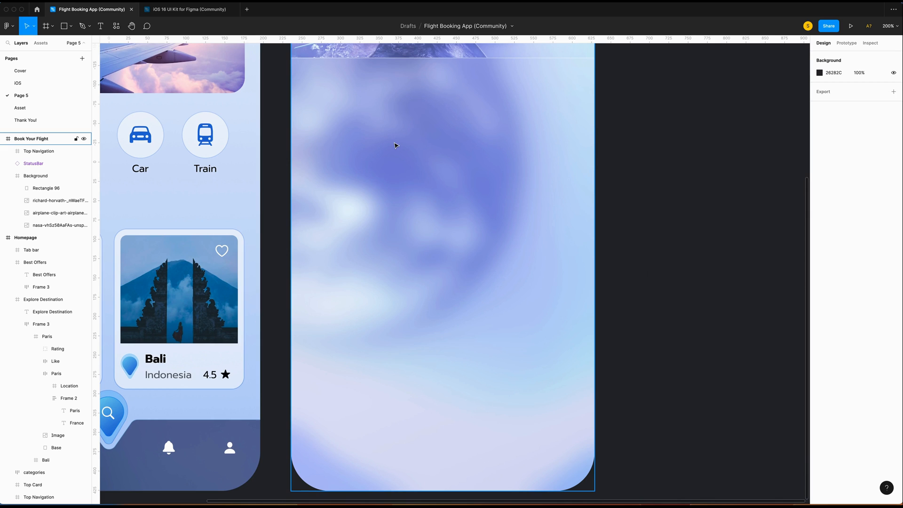
scroll(394, 146, "down", 1)
Draw a 353×403 rectangle on the Book Your Flight screen at X 20.
key("r")
left_click_drag(310, 107, 550, 142)
left_click(829, 88)
type("3")
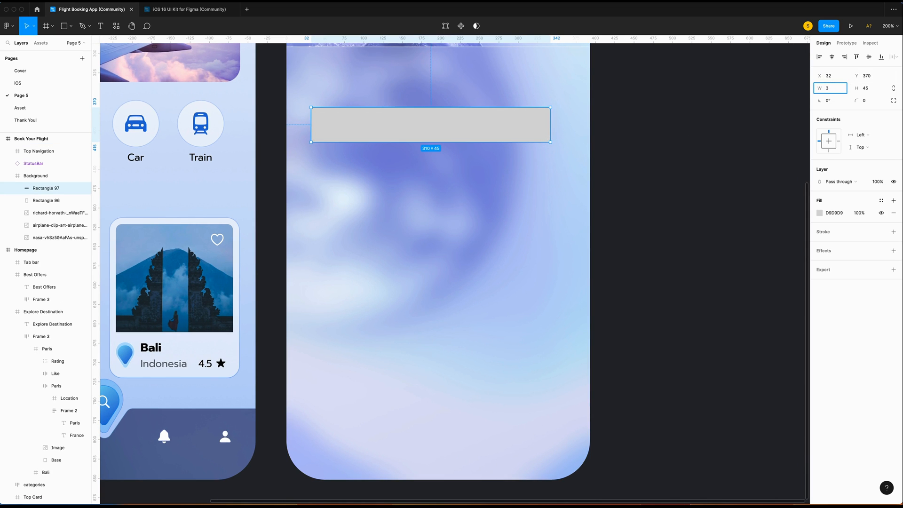
type("53")
key("Tab")
type("40")
key("Return")
left_click_drag(504, 181, 493, 182)
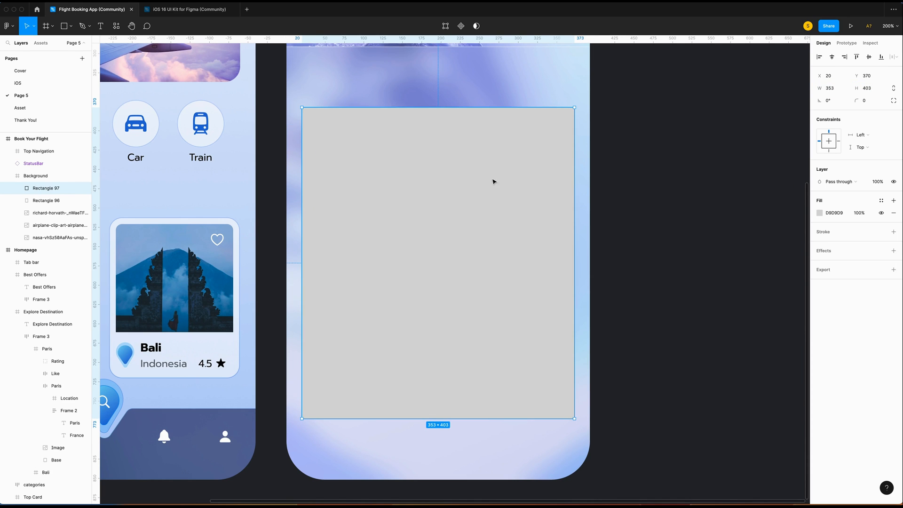
scroll(446, 231, "down", 2)
Fill the card white at 60% opacity.
left_click(835, 213)
left_click(819, 213)
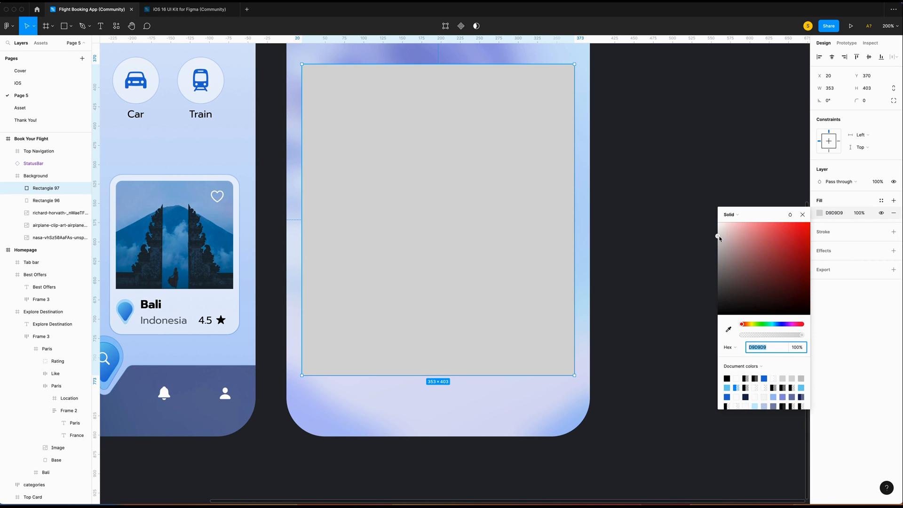
left_click_drag(719, 238, 711, 183)
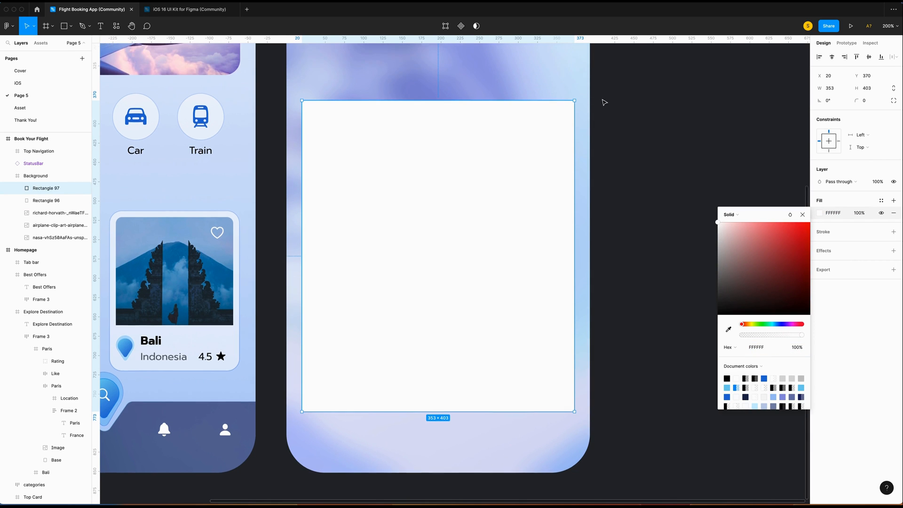
scroll(600, 97, "up", 4)
left_click(859, 213)
type("60")
key("Return")
Round the card's corners to 20 and give it a border.
left_click(880, 103)
type("20")
key("Return")
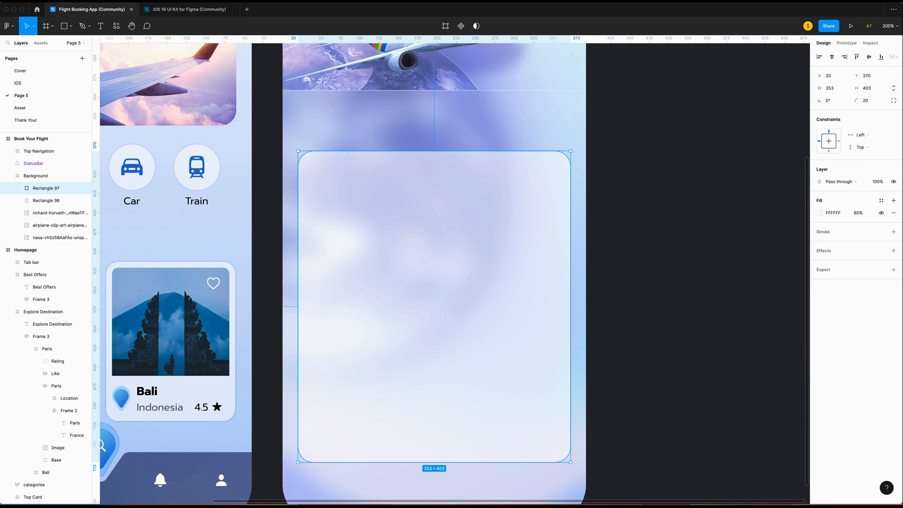
left_click(894, 232)
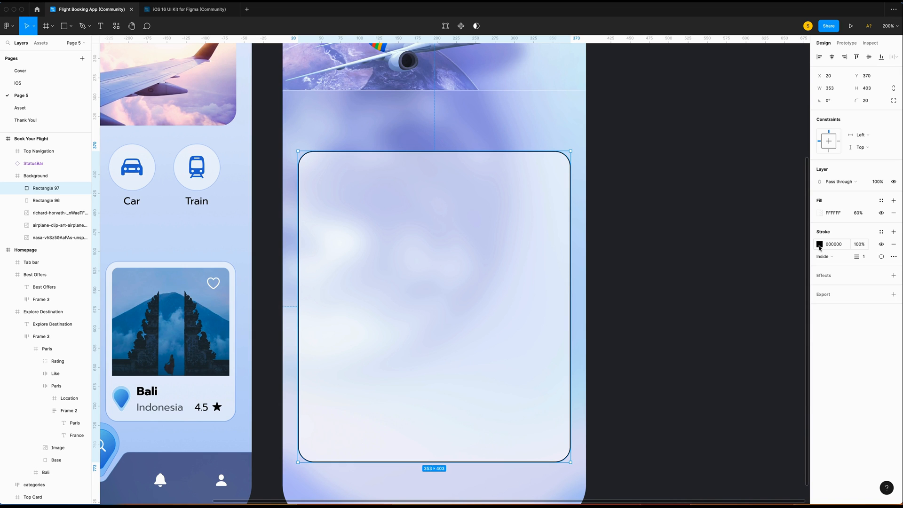
Soften the card's border with a blend mode and add a Background blur effect.
left_click(818, 244)
left_click(790, 245)
left_click(807, 330)
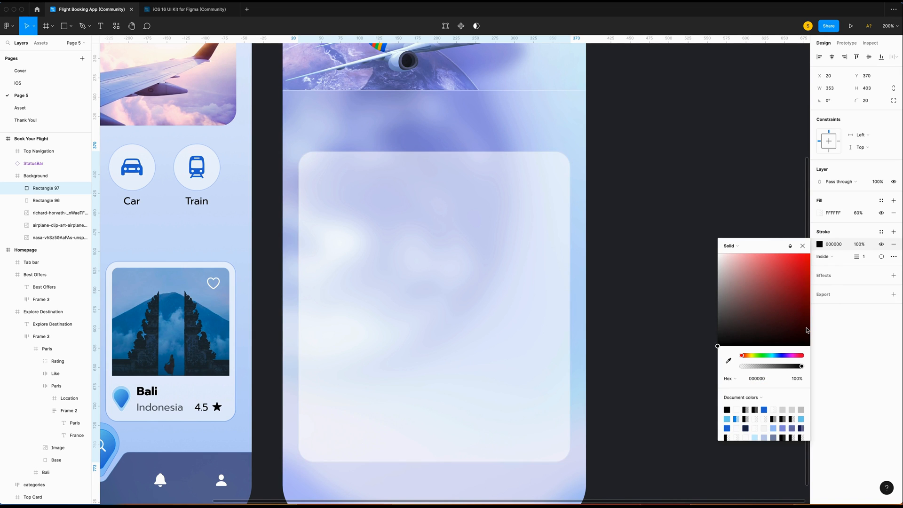
left_click(893, 275)
left_click(846, 288)
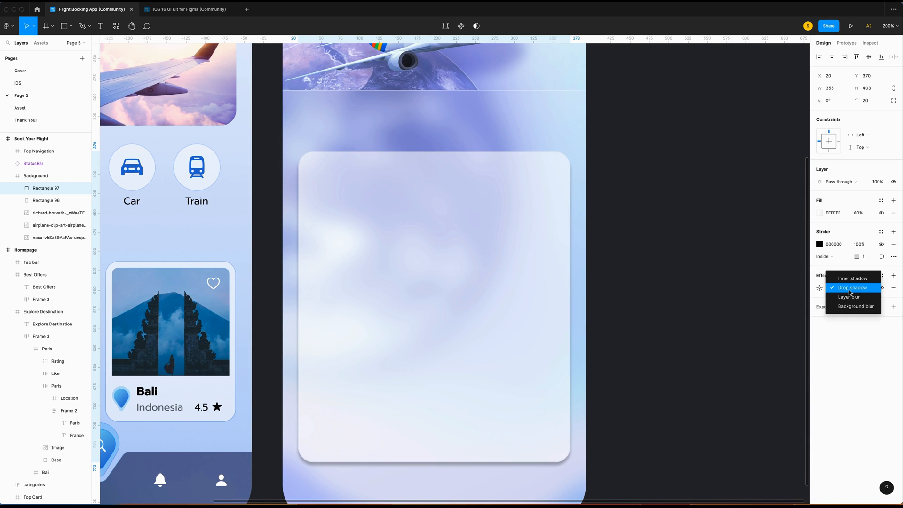
left_click(855, 306)
left_click(819, 287)
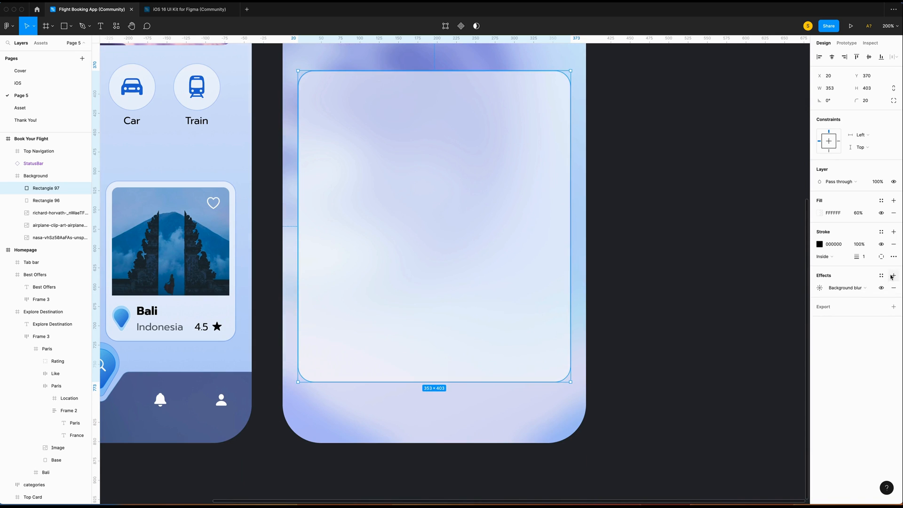
Add a 60% Overlay drop shadow with Y offset 20 and blur 40.
left_click(893, 276)
left_click(819, 287)
left_click(764, 331)
type("60")
key("Return")
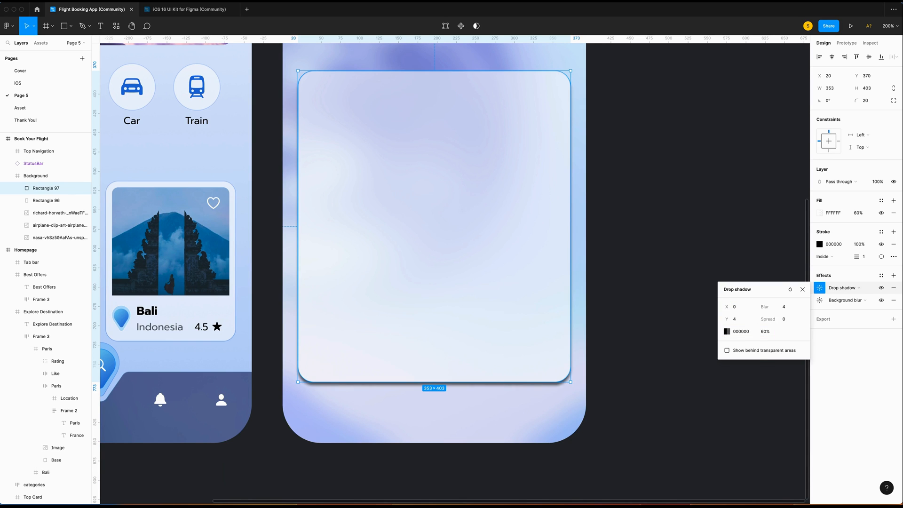
left_click(790, 289)
left_click(814, 374)
left_click(736, 319)
type("20")
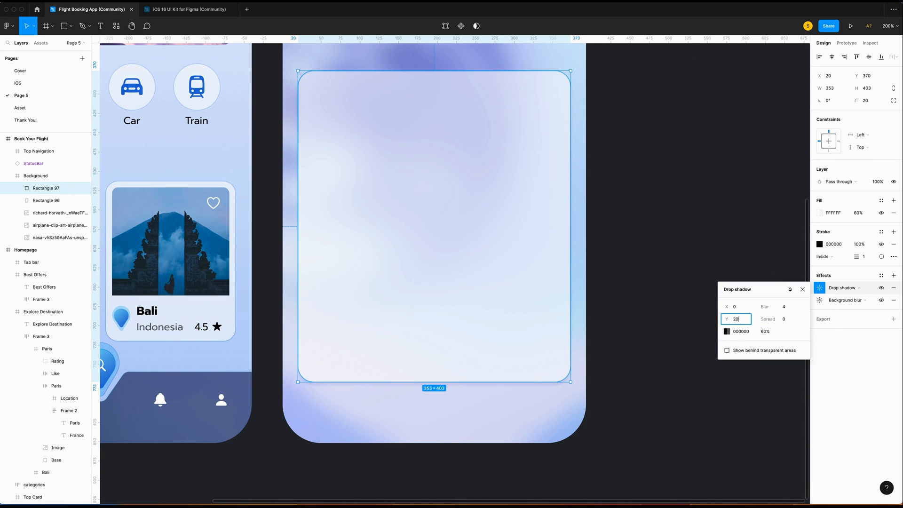
left_click(785, 308)
type("40")
key("Return")
scroll(785, 308, "down", 1)
left_click(802, 289)
scroll(425, 392, "down", 1)
Nudge the card down a few pixels using its edge distances, then deselect it.
key("alt")
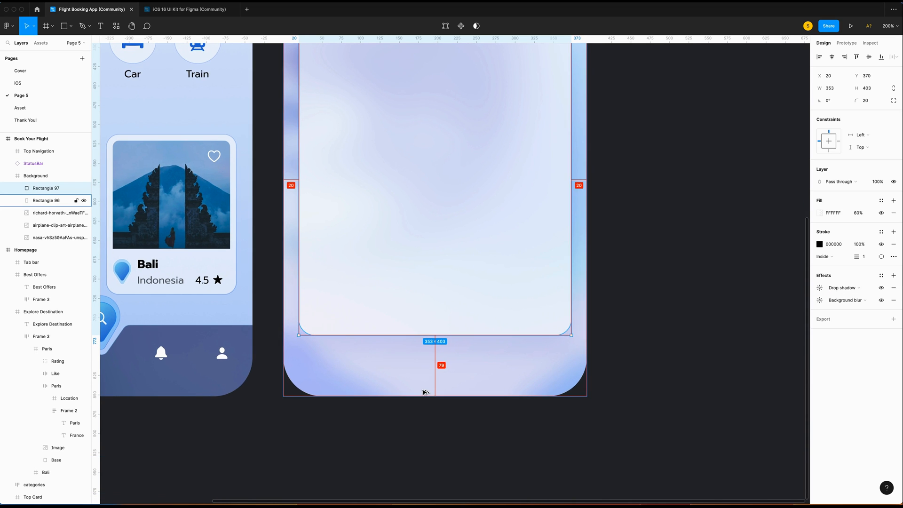
key("Down")
key("Down")
key("Down")
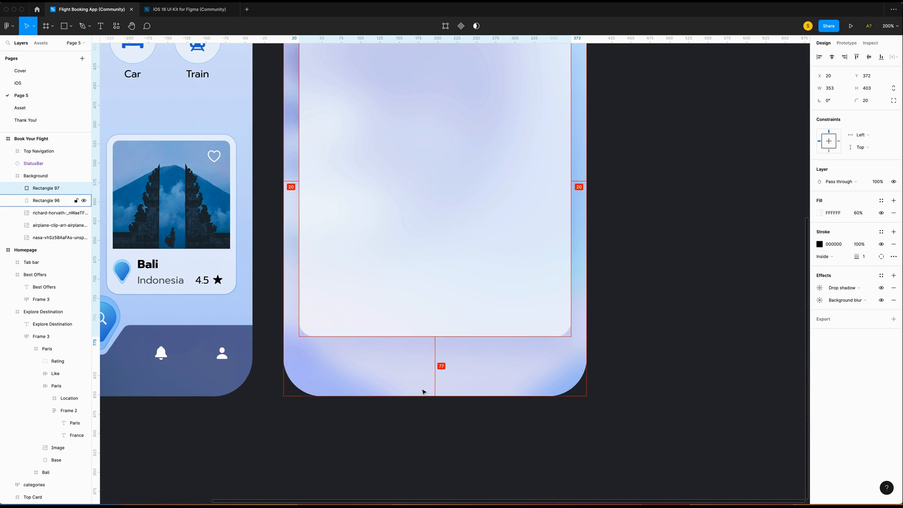
key("Down")
key("Down")
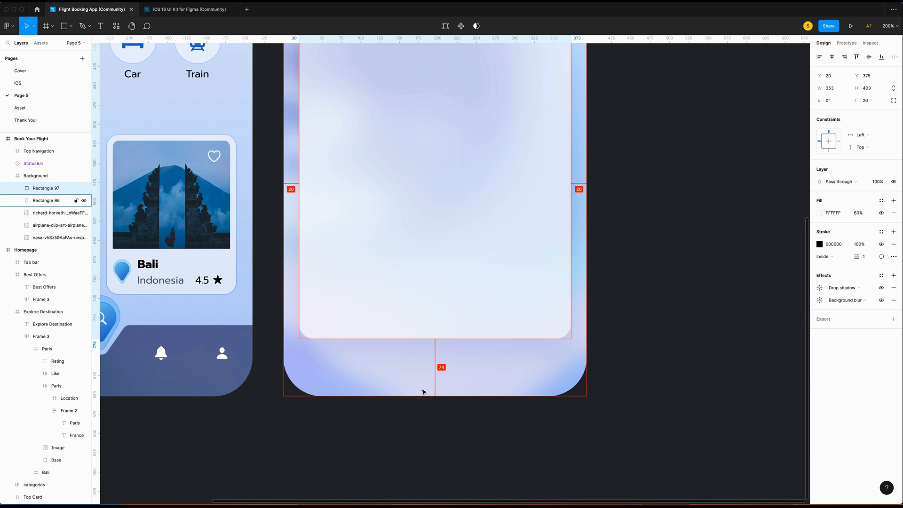
left_click(654, 385)
scroll(653, 386, "up", 3)
scroll(654, 385, "left", 2)
Draw a 321×38 bar centred near the top of the card.
key("r")
left_click_drag(410, 186, 605, 210)
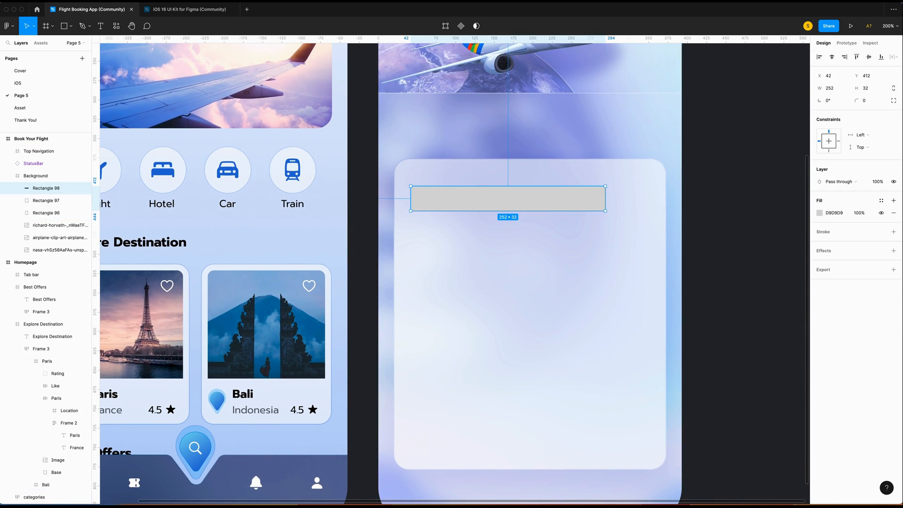
left_click(832, 89)
type("32")
key("Tab")
type("38")
key("Return")
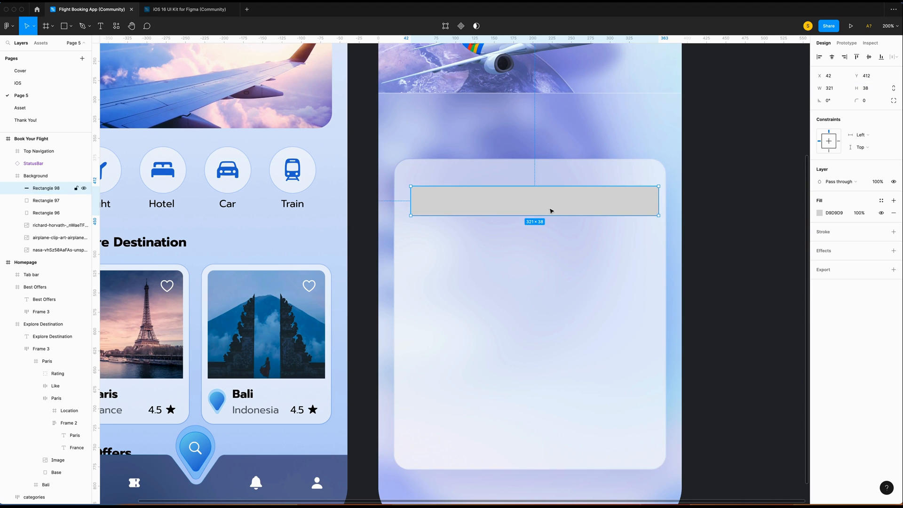
left_click_drag(567, 212, 567, 222)
left_click(831, 57)
key("alt")
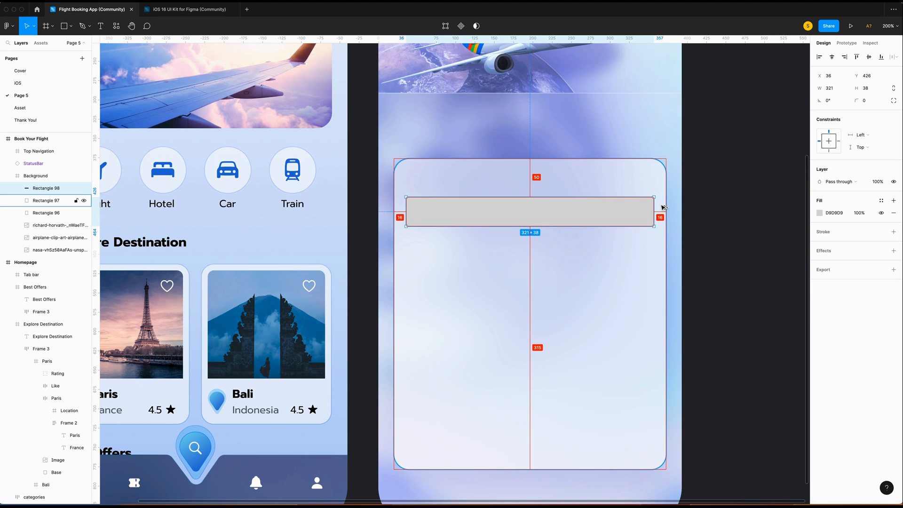
Round the bar's corners to 16, fill it white, and add a 0.5 Overlay border.
left_click(867, 100)
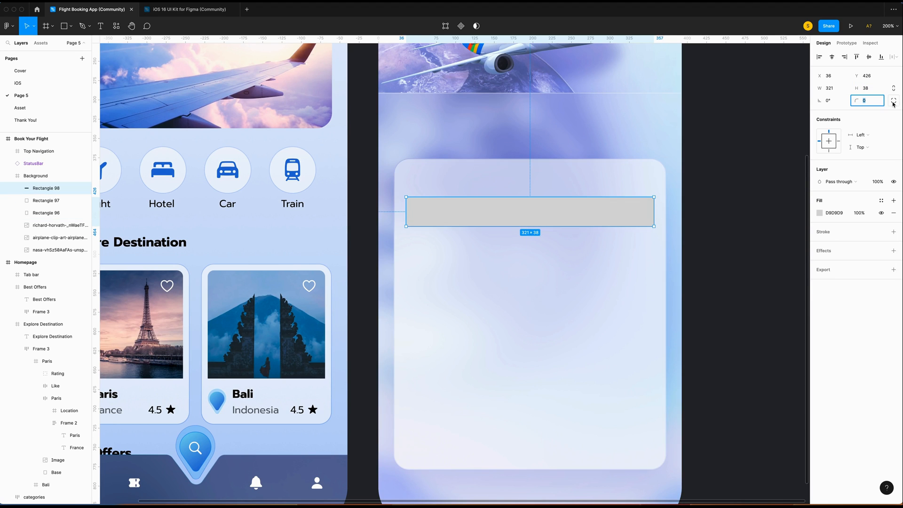
key("Return")
left_click(819, 213)
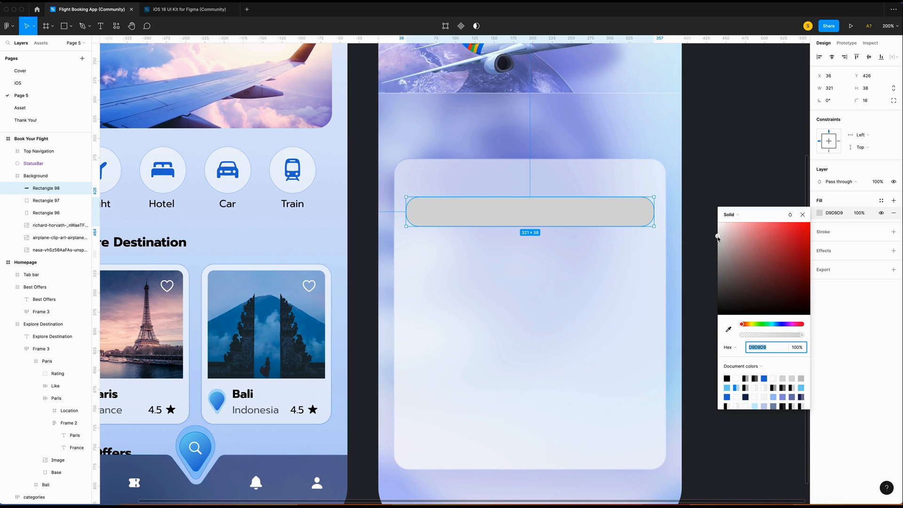
left_click_drag(718, 238, 662, 443)
left_click(827, 233)
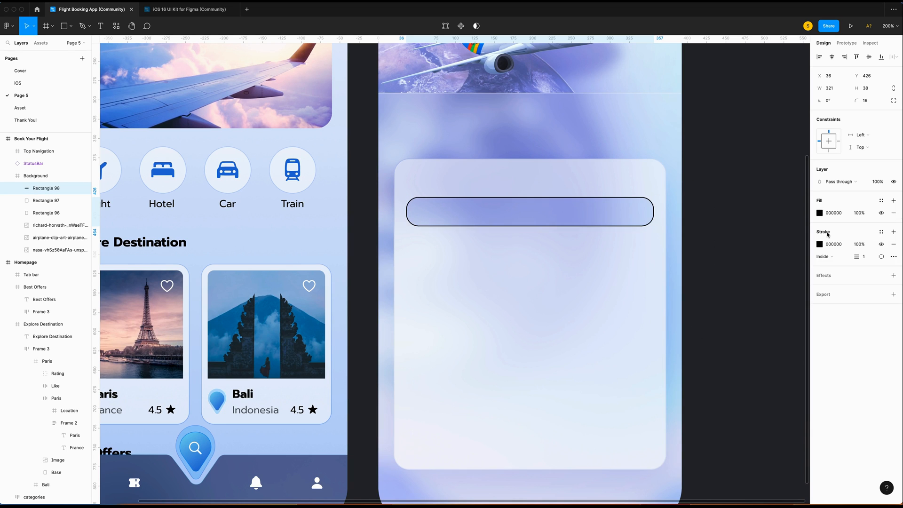
left_click(819, 244)
left_click(791, 245)
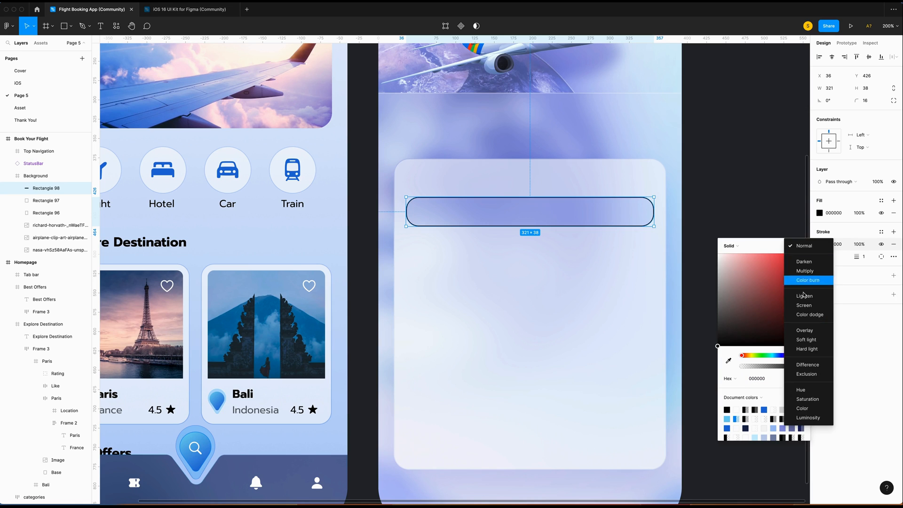
left_click(805, 333)
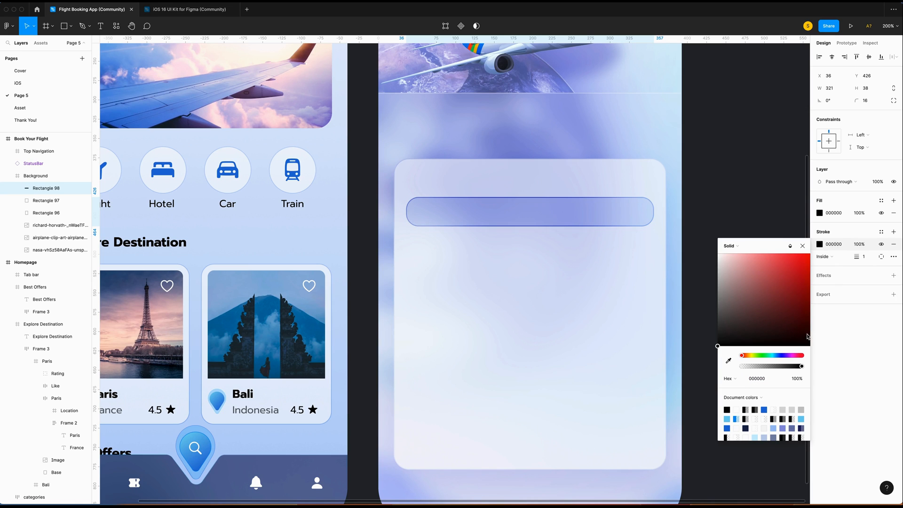
left_click(870, 258)
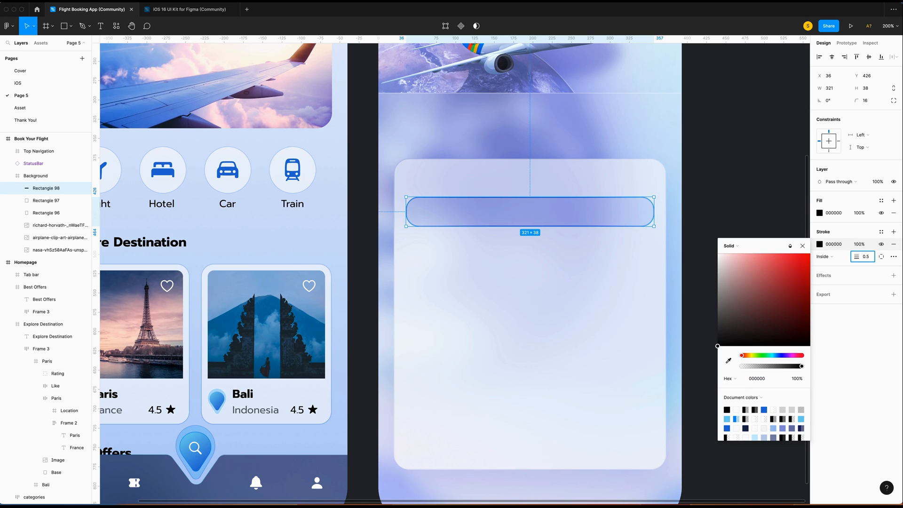
type("0.5")
key("Return")
Add a Background blur to the bar and create a text box above it.
left_click(893, 276)
left_click(846, 288)
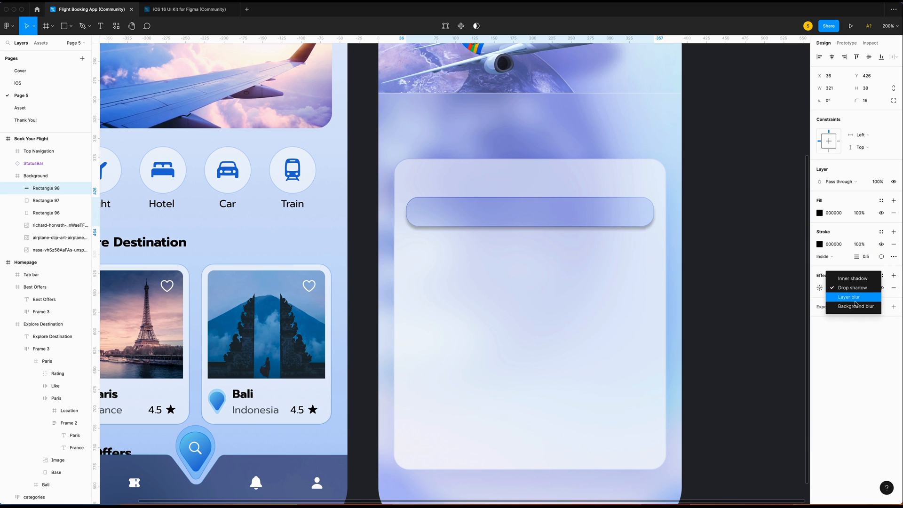
left_click(854, 307)
left_click(819, 287)
left_click(748, 307)
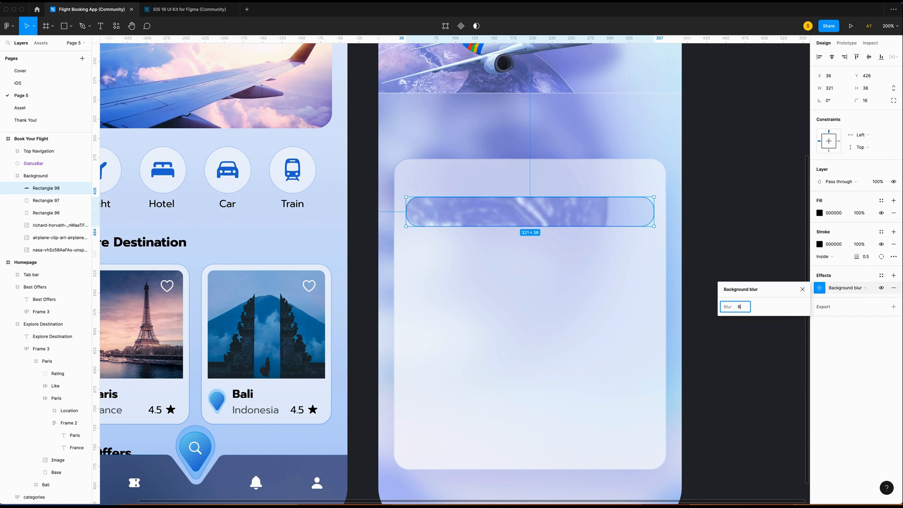
left_click(414, 186)
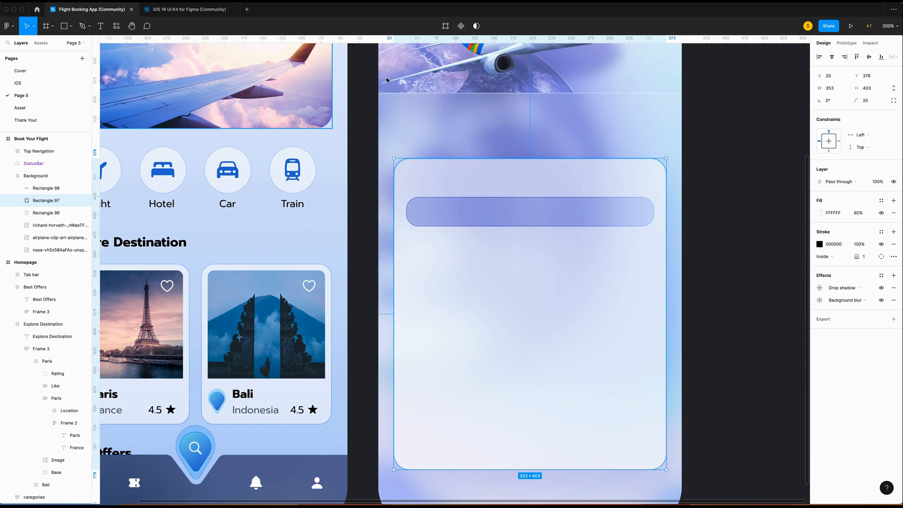
key("t")
left_click_drag(407, 172, 497, 190)
Type the 'Location' label at size 13, nudge it up, and paste a copy.
type("Location")
left_click(856, 250)
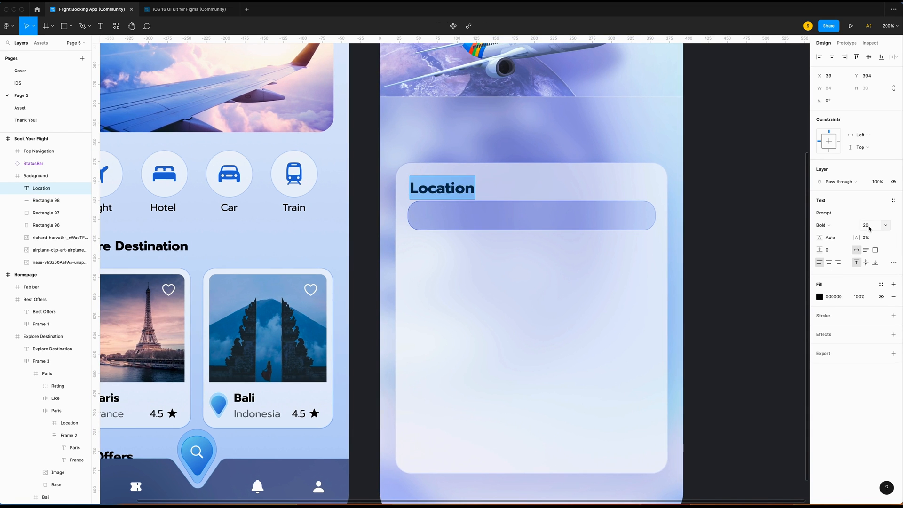
left_click(869, 226)
type("1")
type("3")
key("Return")
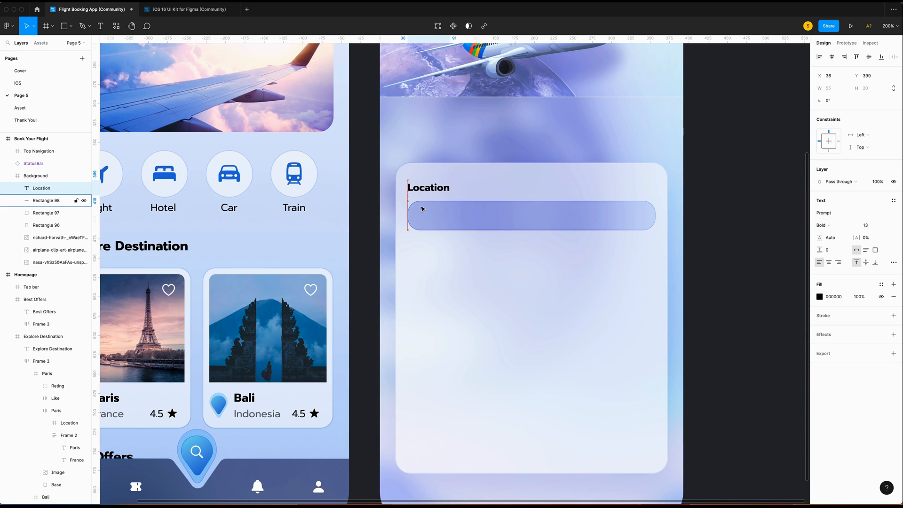
key("Up")
key("alt")
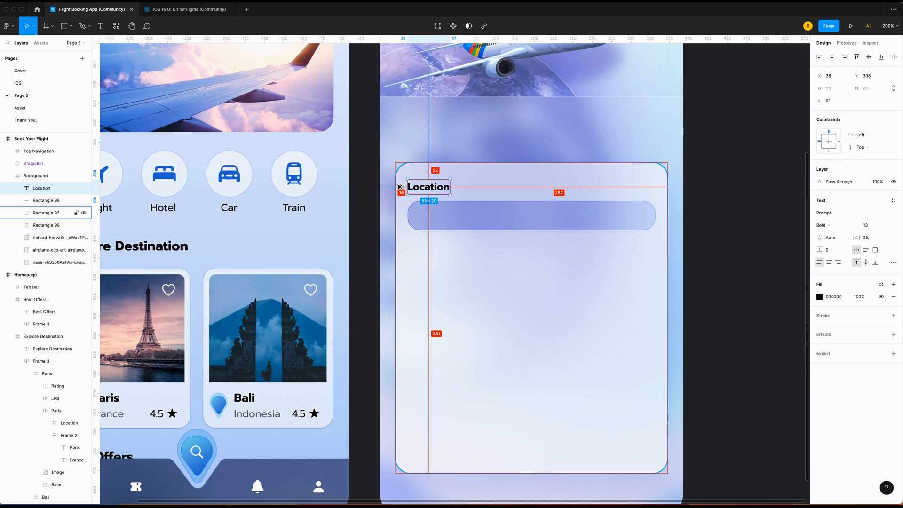
scroll(402, 190, "right", 2)
key("ctrl+v")
Move the copy into the input bar and change it to 'Montreal, Canada' in Regular 15.
left_click_drag(401, 190, 411, 217)
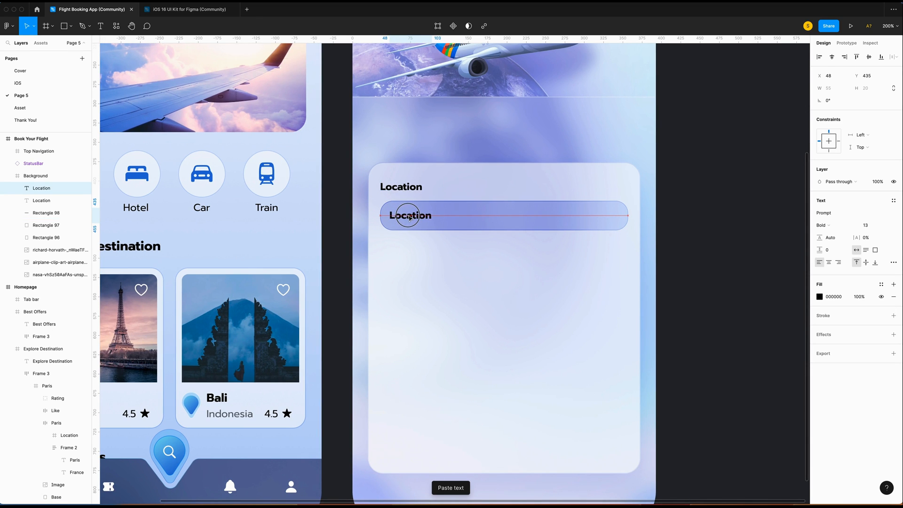
double_click(424, 217)
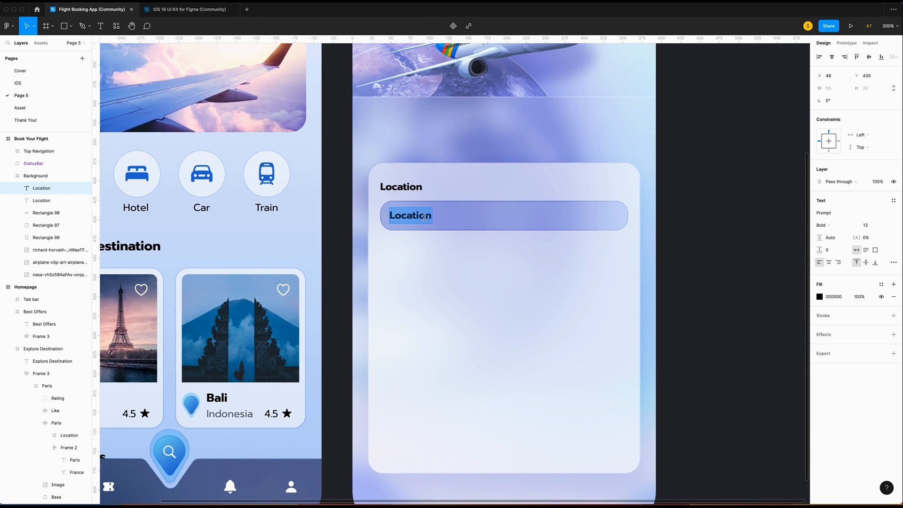
type("Montreal, Canada")
left_click_drag(474, 215, 371, 206)
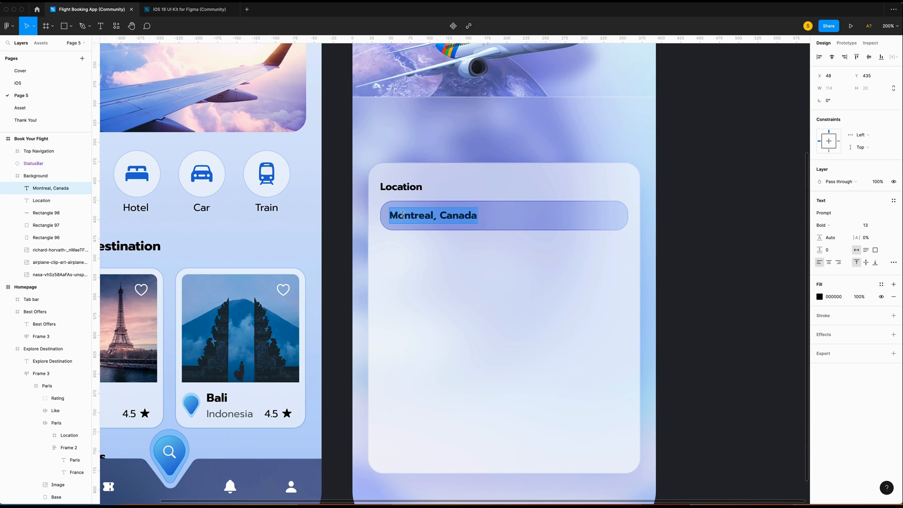
left_click(825, 226)
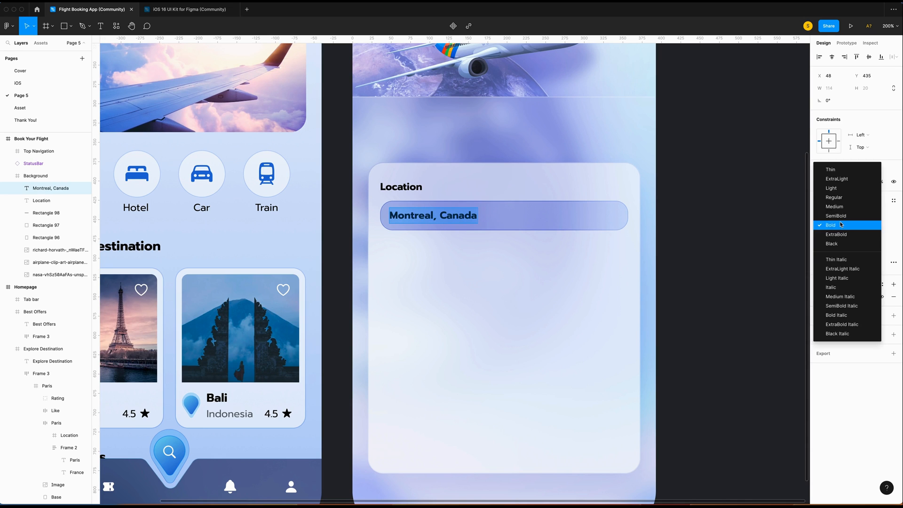
left_click(841, 197)
left_click(869, 225)
type("15")
key("Return")
key("Escape")
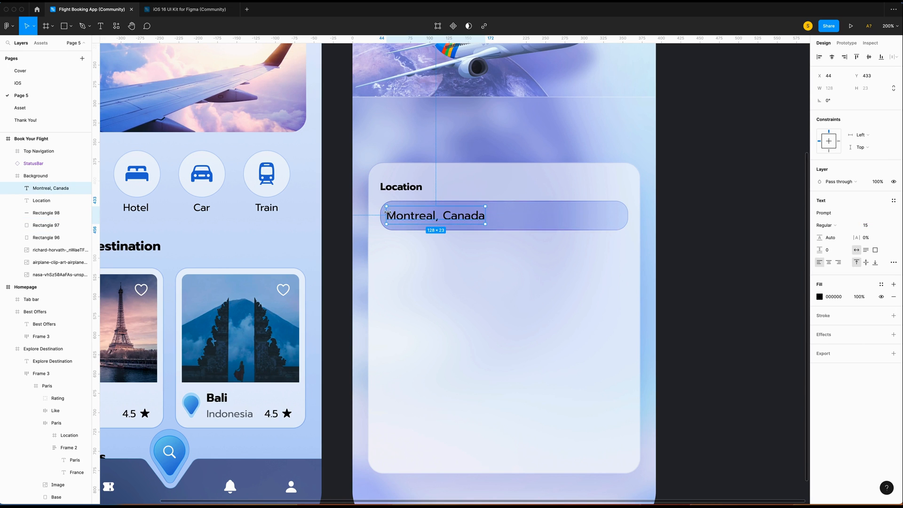
Set the placeholder's fill to 60% opacity and nudge the Location label down.
scroll(393, 229, "up", 1)
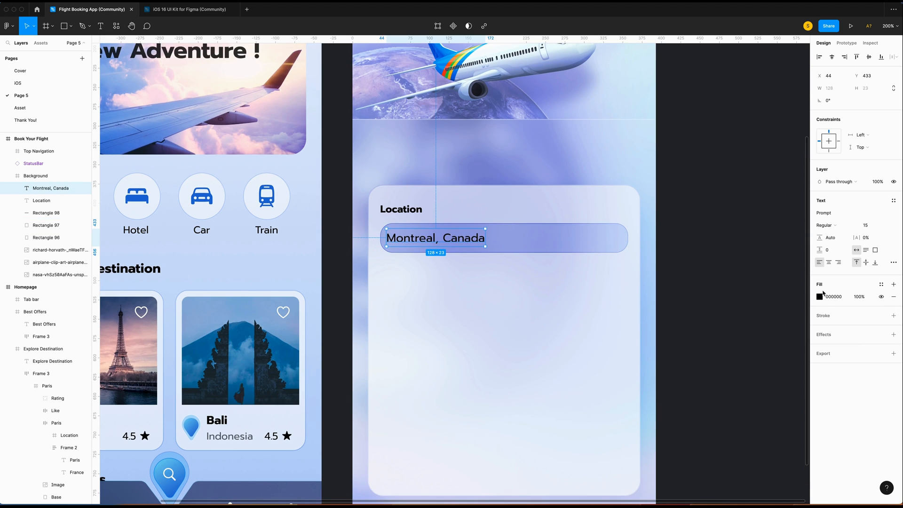
left_click(859, 296)
type("60")
key("Return")
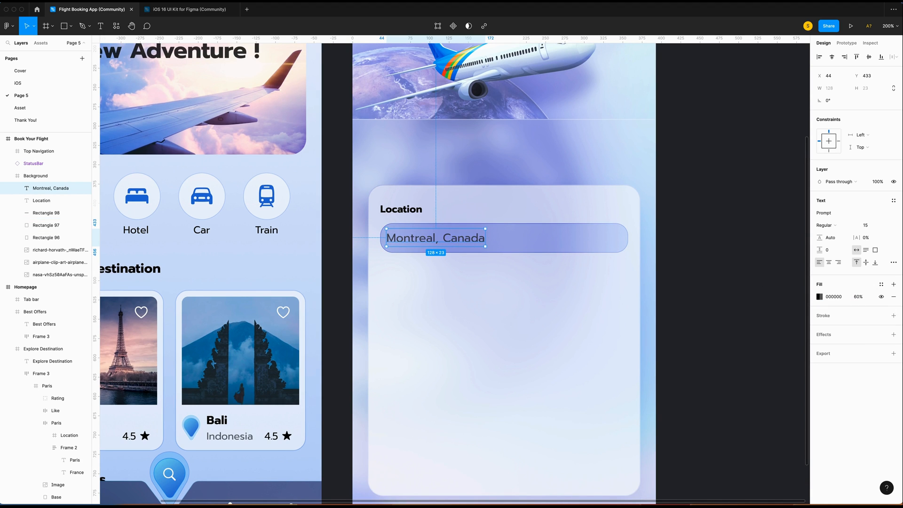
left_click(401, 209)
scroll(443, 246, "up", 1)
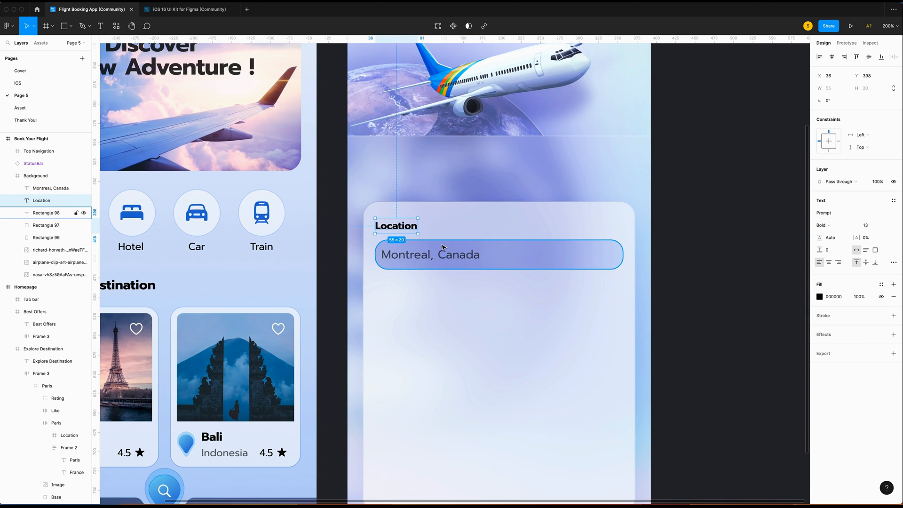
key("Down")
key("Down")
key("Down")
key("Down")
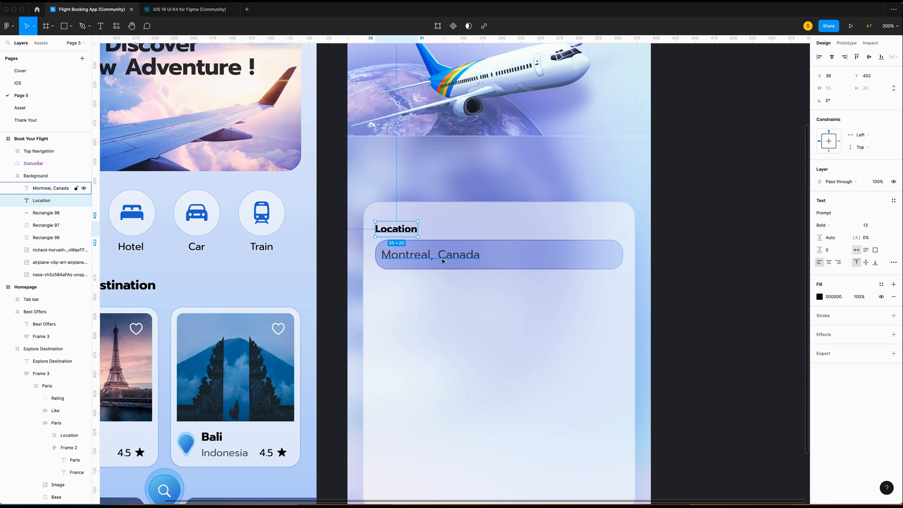
Group the Montreal, Canada text with its input box, then group them with the Location label.
left_click(42, 213)
left_click(45, 190, "shift")
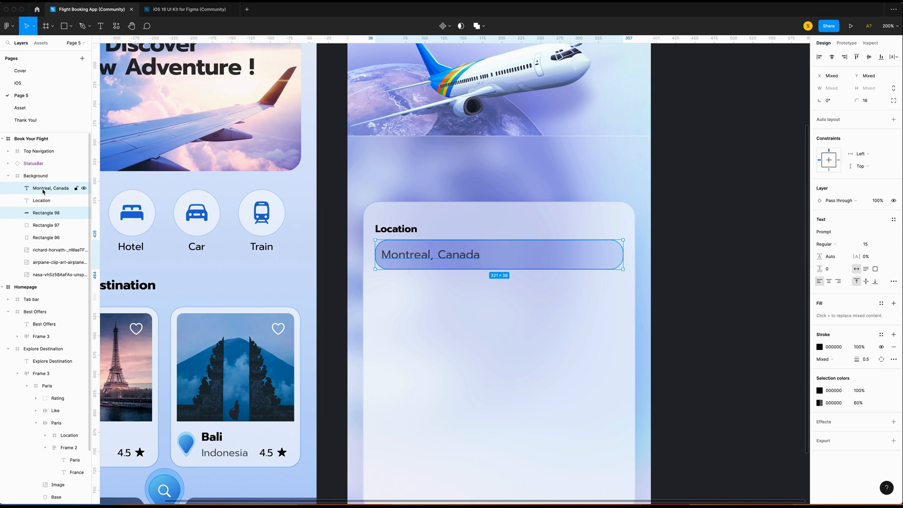
key("super+g")
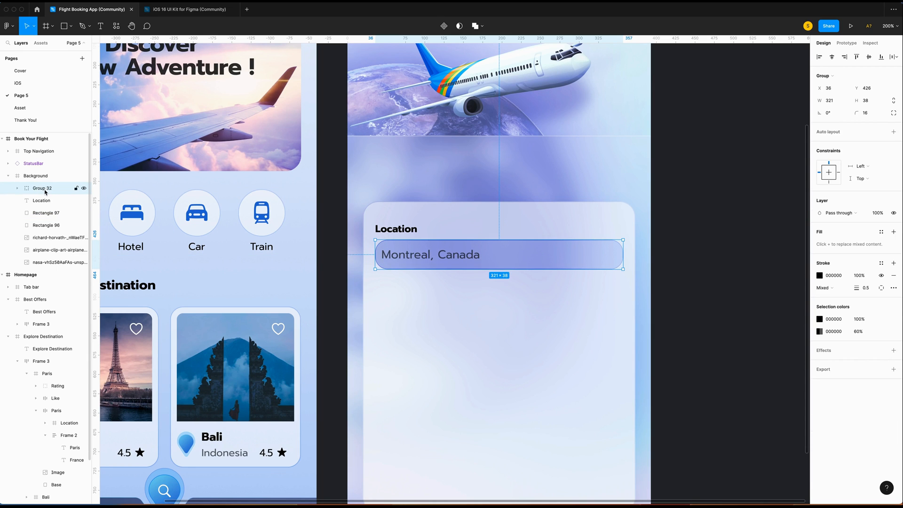
left_click(42, 201, "shift")
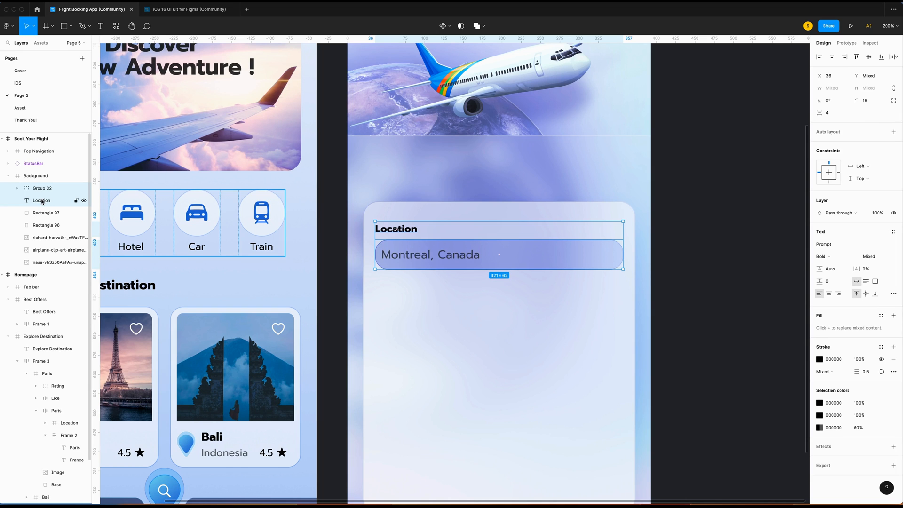
key("super+g")
Name the group Location and paste a duplicate of it just below.
double_click(45, 188)
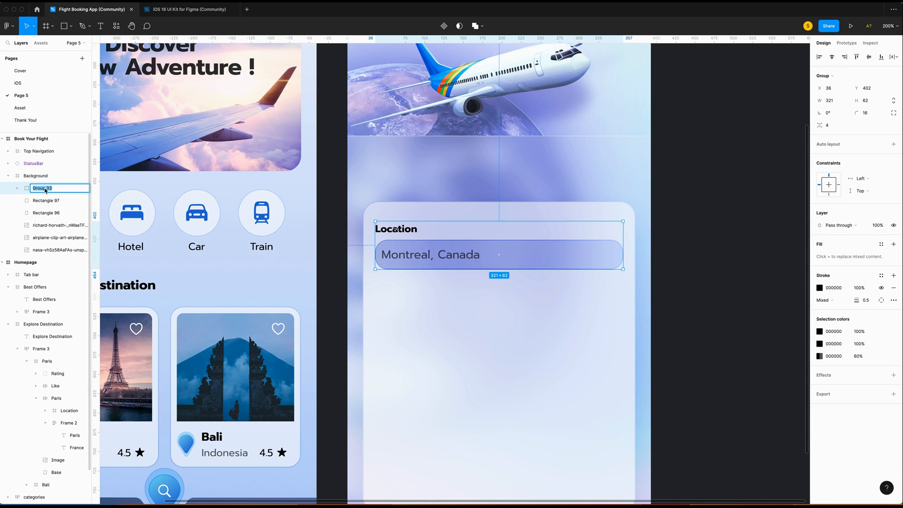
type("Location")
key("Return")
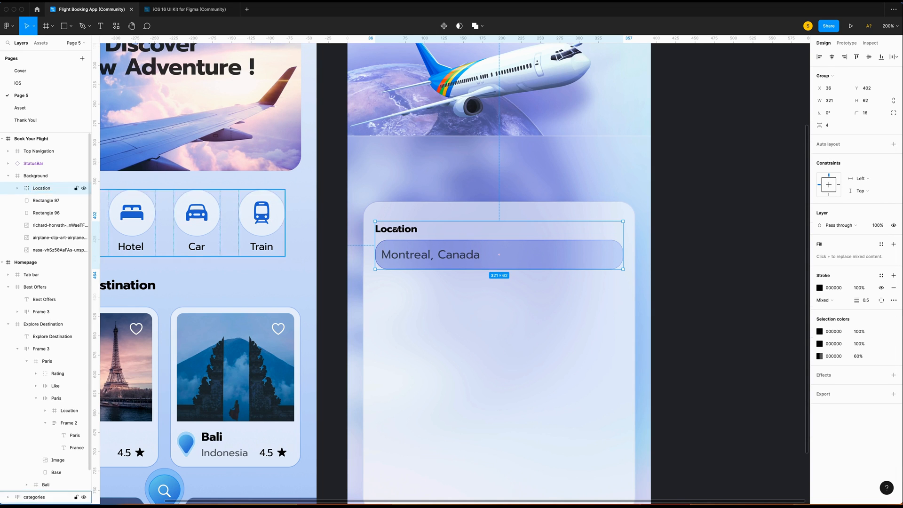
key("super+v")
key("shift+Down")
key("shift+Down")
key("shift+Down")
key("shift+Down")
key("shift+Down")
key("shift+Down")
key("shift+Down")
key("shift+Down")
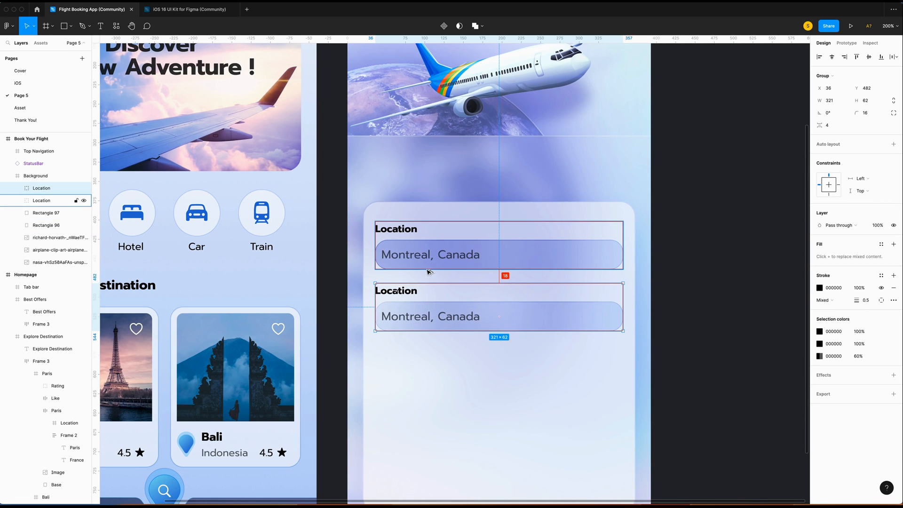
Relabel the first copied field Destination with placeholder 'Tokyo, Japan'.
left_click(427, 271)
scroll(410, 235, "down", 2)
double_click(410, 235)
double_click(408, 234)
type("Destination")
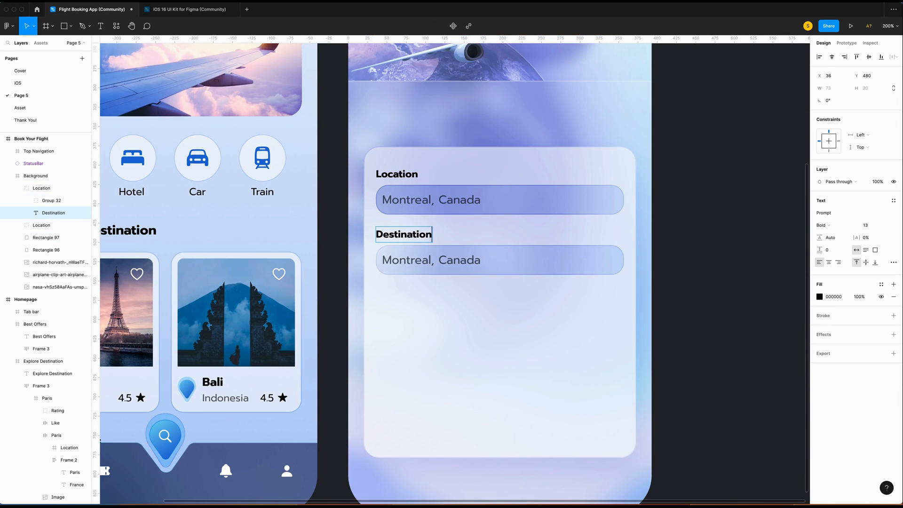
double_click(385, 257)
type("Tokyo,")
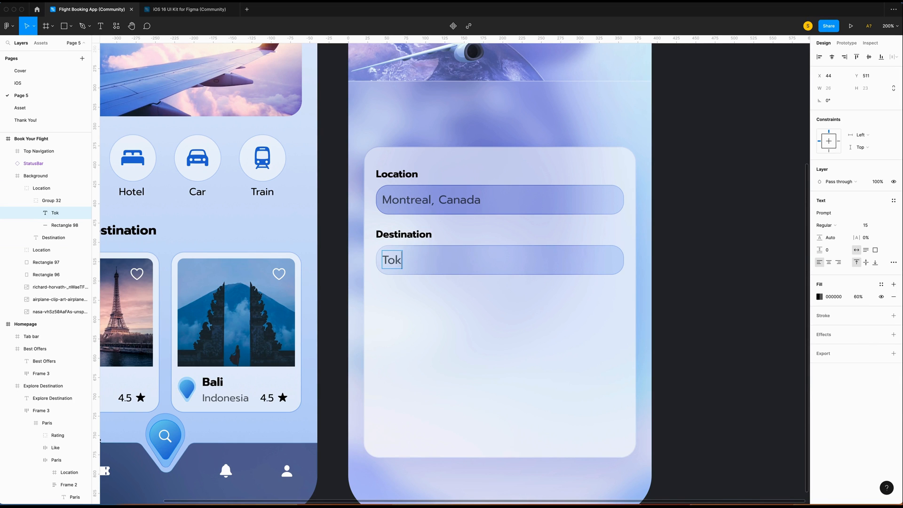
type(" Japan")
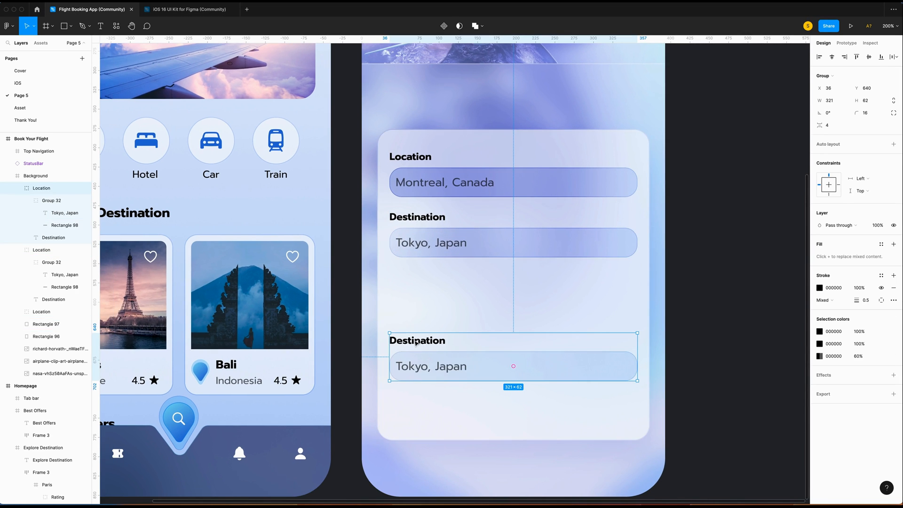
Relabel the bottom field copy Passenger with placeholder '1 passenger'.
double_click(416, 342)
double_click(421, 339)
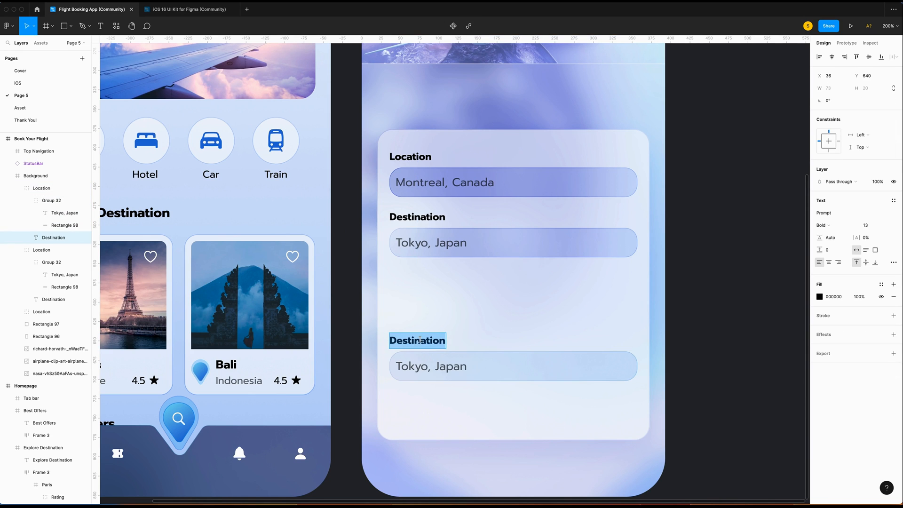
type("Passenger")
double_click(430, 365)
type("1 passenger")
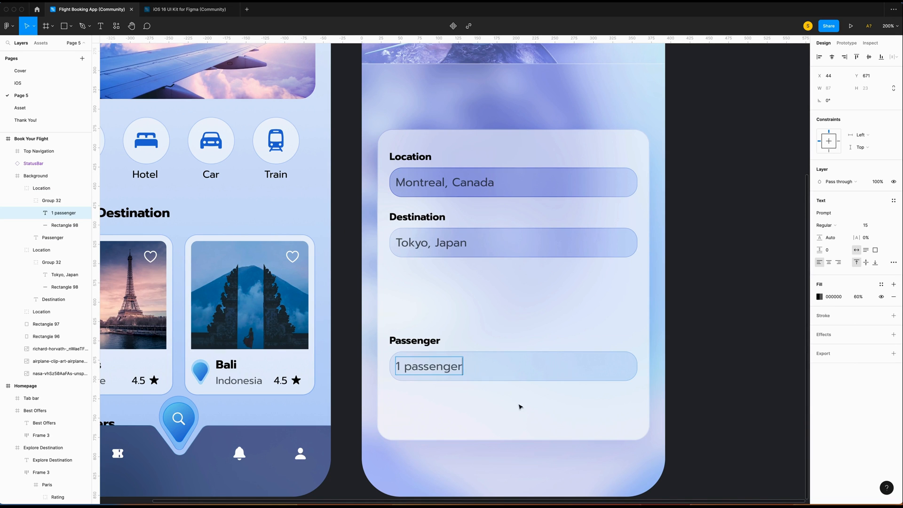
left_click(527, 411)
Duplicate the Passenger field and space it evenly under Destination.
left_click(417, 339)
key("super+c")
key("super+v")
key("shift+Up")
key("shift+Up")
key("shift+Up")
key("shift+Up")
key("shift+Up")
key("shift+Up")
key("shift+Up")
key("shift+Up")
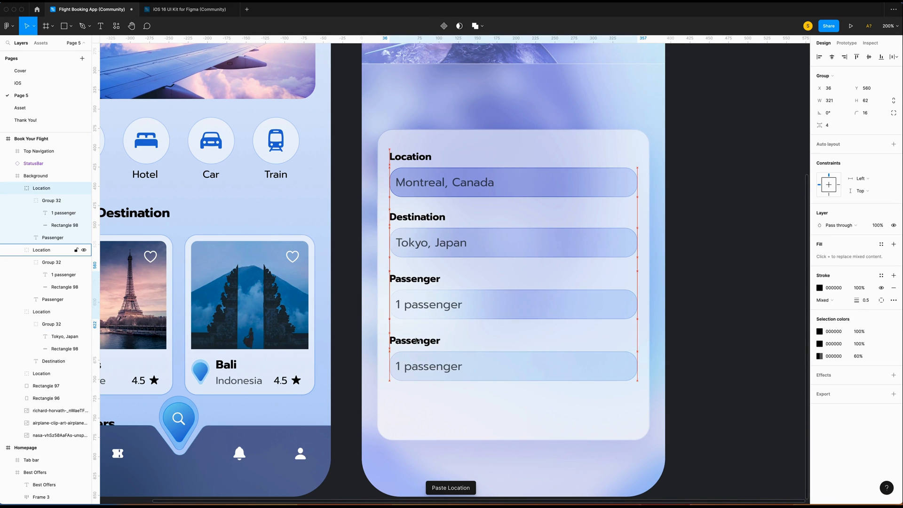
key("shift+Up")
key("alt")
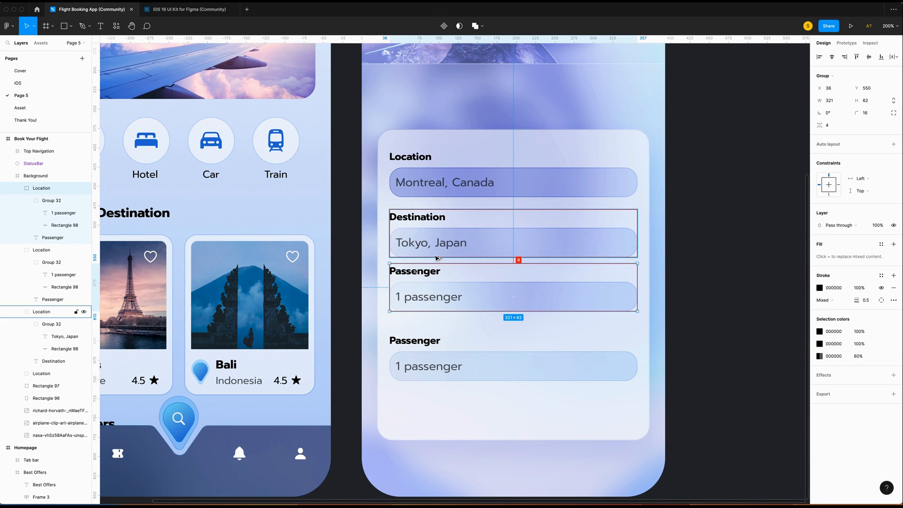
key("shift+Down")
key("Up")
key("Up")
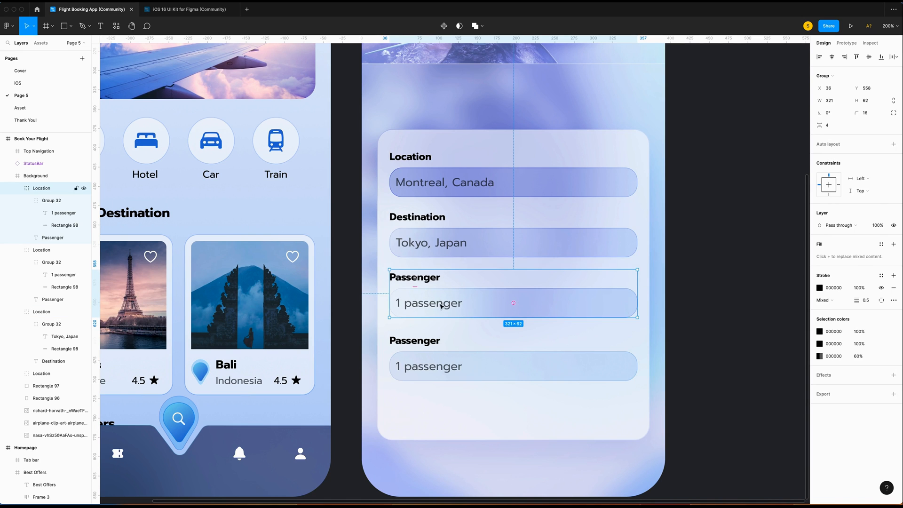
scroll(440, 305, "down", 1)
left_click(440, 306, "super")
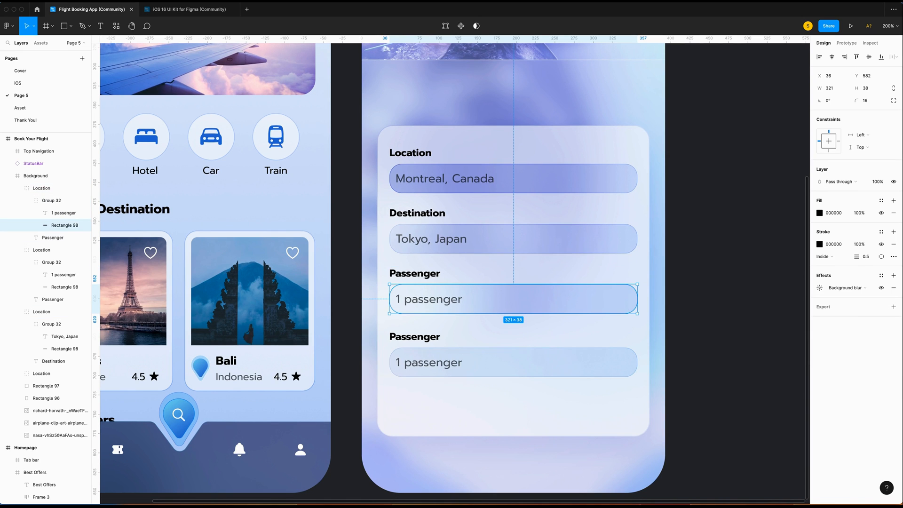
Narrow the duplicate's input box to 152 wide and relabel it Departure, Dec 16th, 2022.
left_click(835, 90)
type("152")
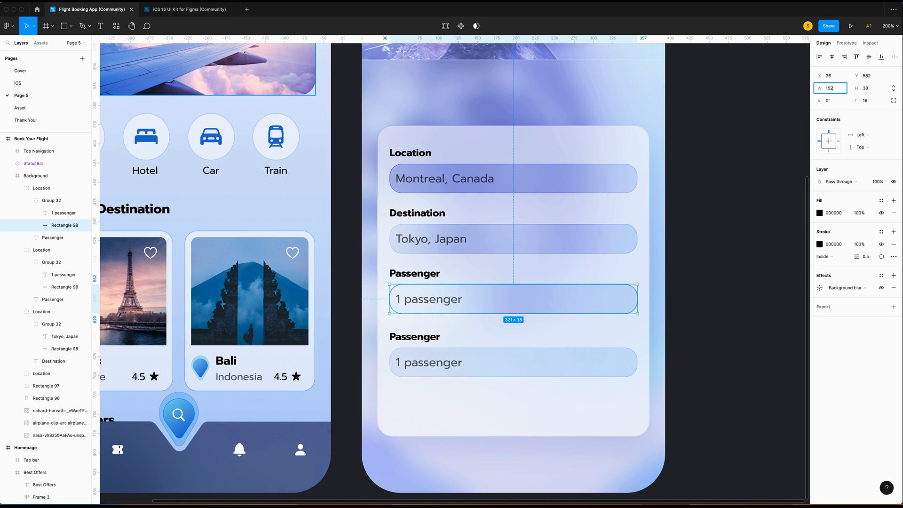
key("Return")
left_click(414, 275)
double_click(414, 275)
type("Departure")
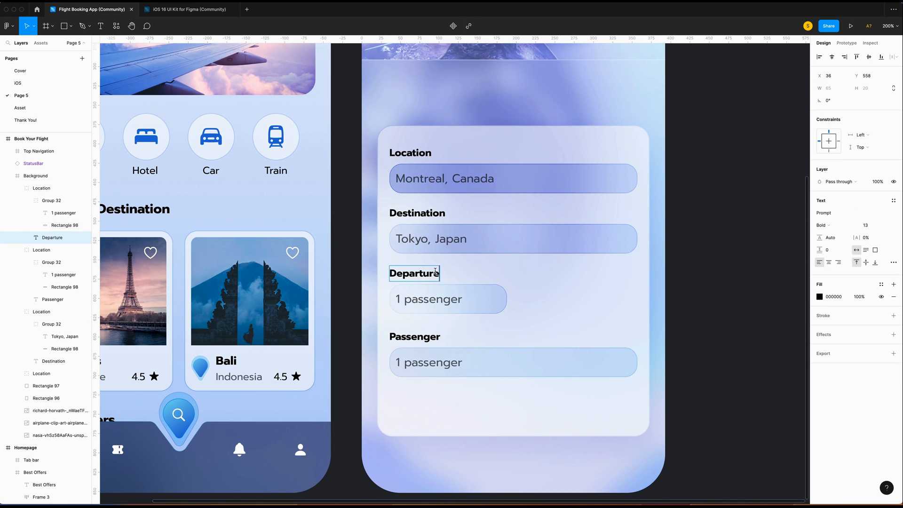
key("Escape")
double_click(436, 300)
type("Dec 16th, 2022")
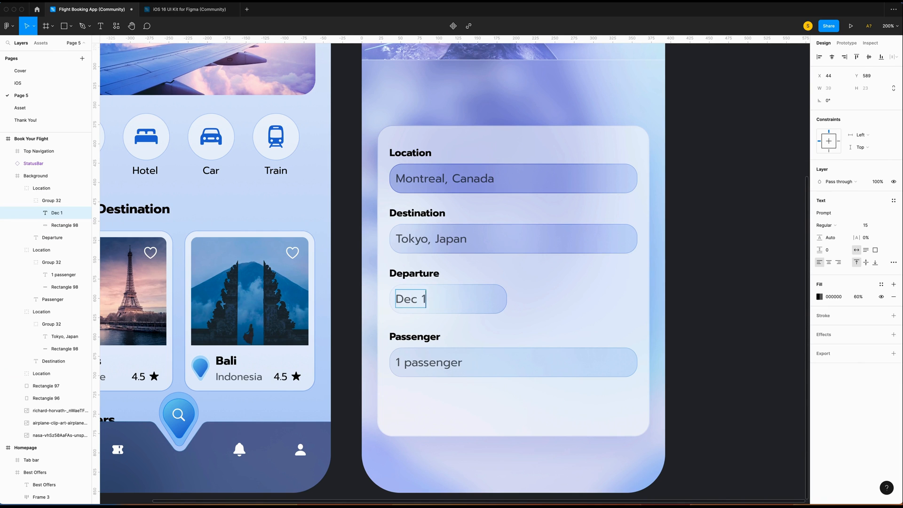
key("Escape")
left_click(418, 274)
Copy the Departure field beside it with a 16 gap and make it Return, Jan 6th, 2023.
left_click(41, 188)
key("super+c")
key("super+v")
left_click_drag(433, 282, 562, 283)
key("Right")
key("Right")
double_click(544, 273)
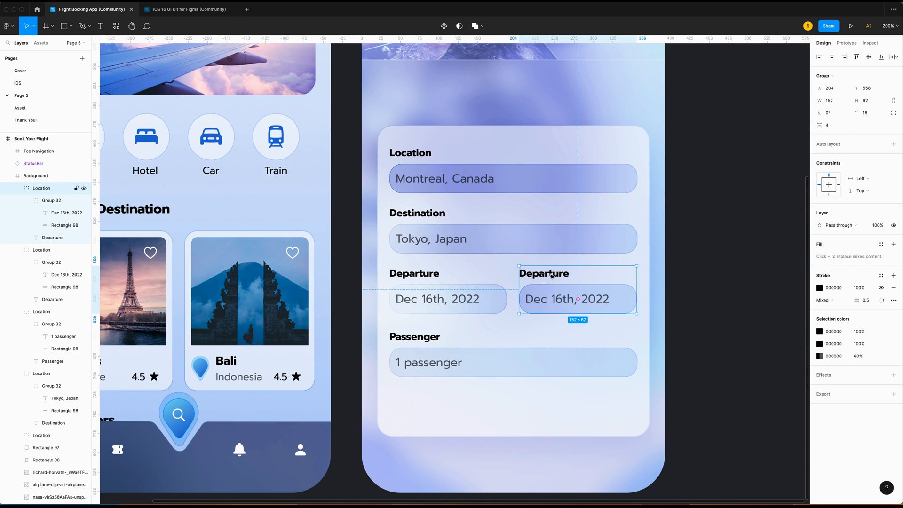
type("Return")
double_click(536, 299)
type("Jan")
key("Right")
key("Delete")
left_click(689, 329)
Check the gap between the date fields and name their layers Return and Departure.
left_click(533, 275)
left_click(534, 275)
key("alt")
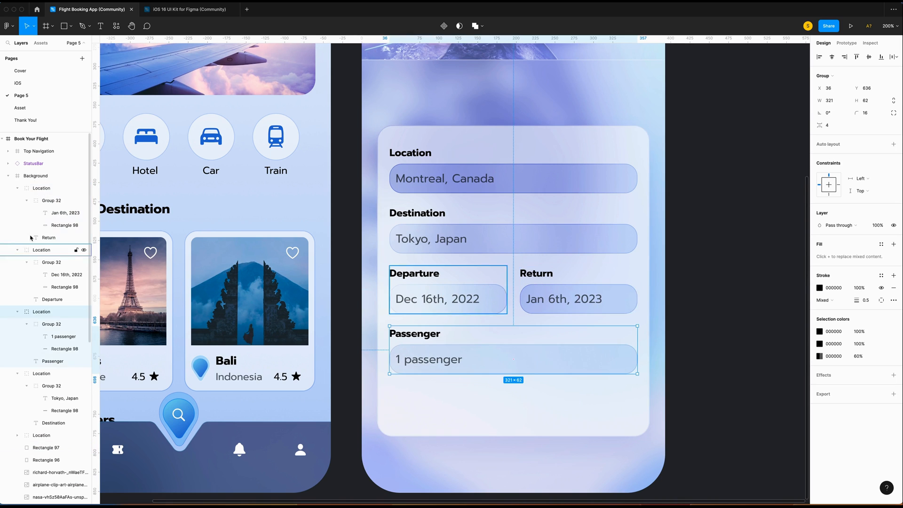
left_click(39, 192)
double_click(43, 191)
type("Return")
key("Return")
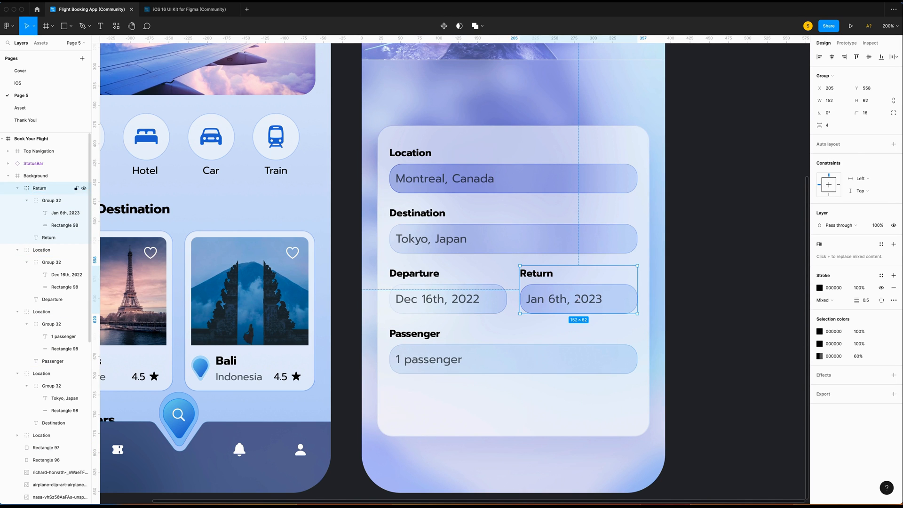
left_click(17, 188)
double_click(47, 201)
type("De")
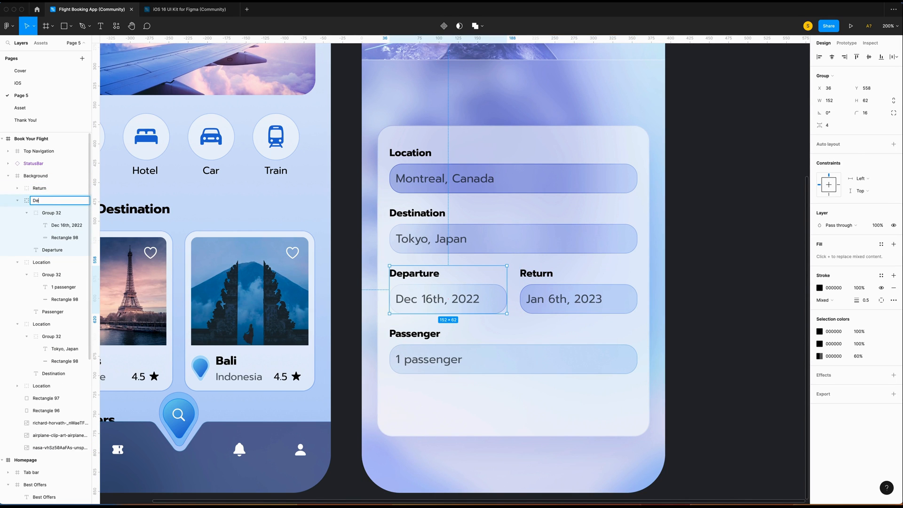
type("parture")
key("Return")
Group the Departure and Return fields together as Date.
left_click(17, 200)
left_click(40, 188, "shift")
right_click(40, 188)
key("Escape")
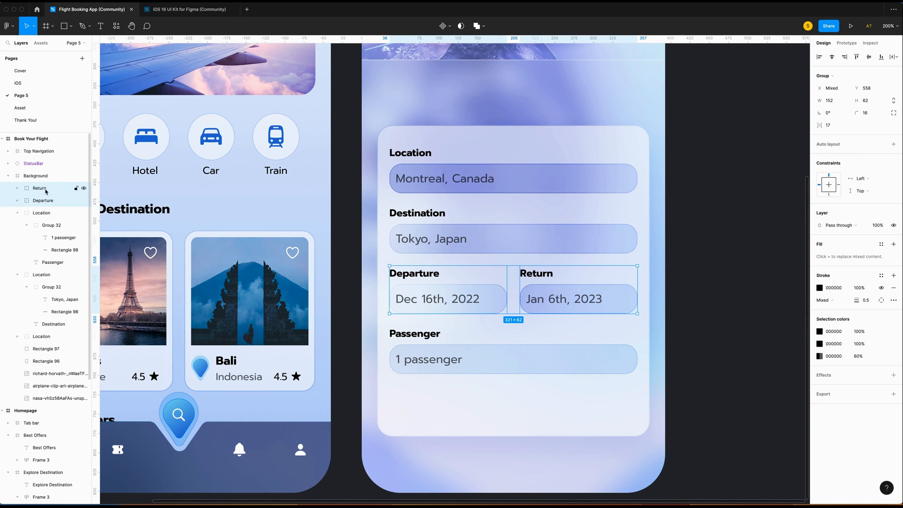
right_click(44, 189)
left_click(35, 188)
key("super+g")
double_click(39, 188)
type("Date")
key("Return")
left_click(17, 200)
Rename the remaining field groups Passenger and Destination.
double_click(41, 200)
type("P")
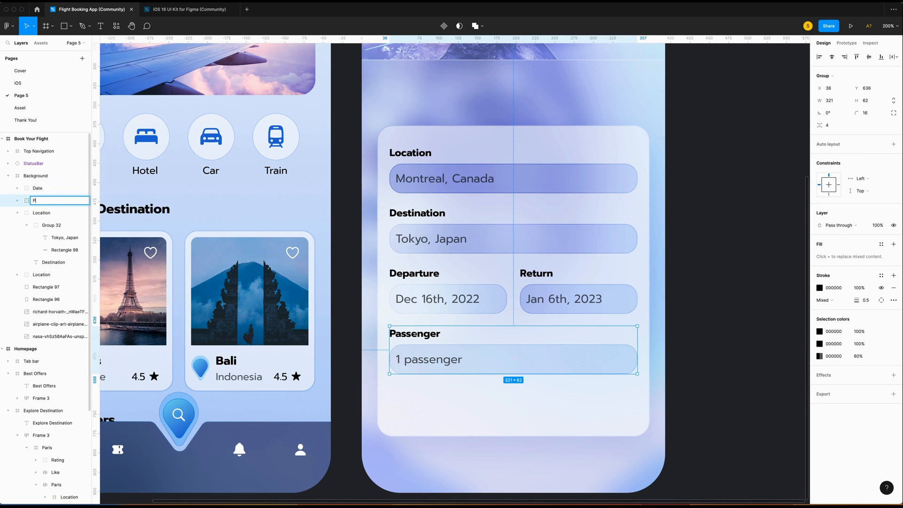
type("assenger")
double_click(43, 213)
type("Destination")
key("Return")
Finish the Search flights text below the form, set to auto width and Bold.
left_click(48, 224)
left_click(727, 342)
scroll(728, 342, "down", 2)
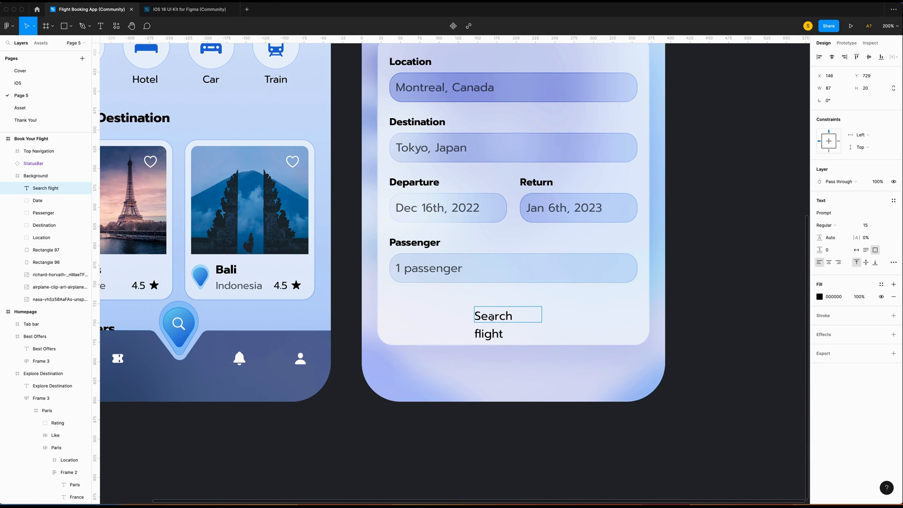
type("s")
key("super+a")
left_click(856, 250)
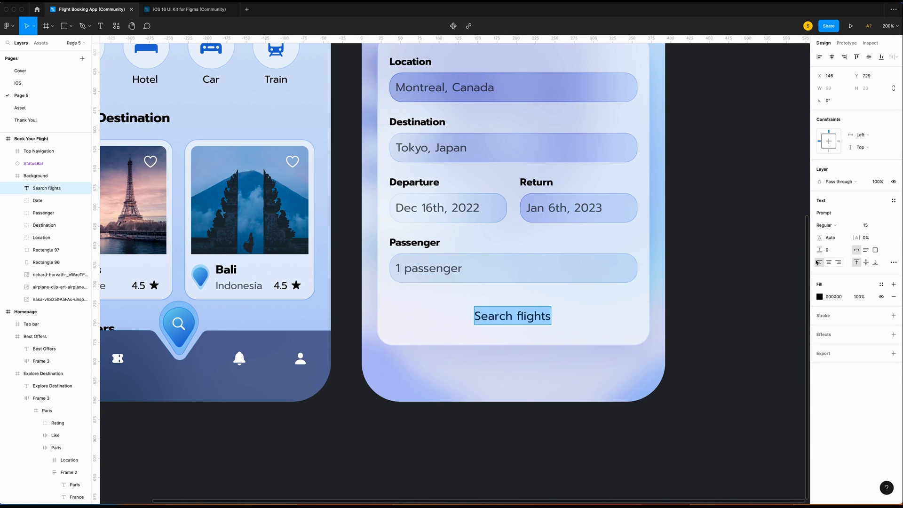
left_click(824, 225)
left_click(827, 260)
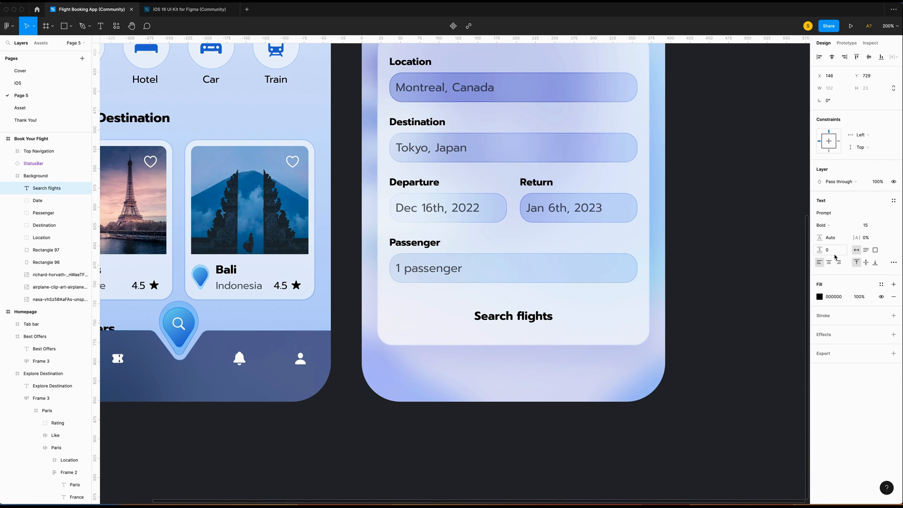
Make the label all caps and wrap it in an auto-layout frame.
left_click(894, 263)
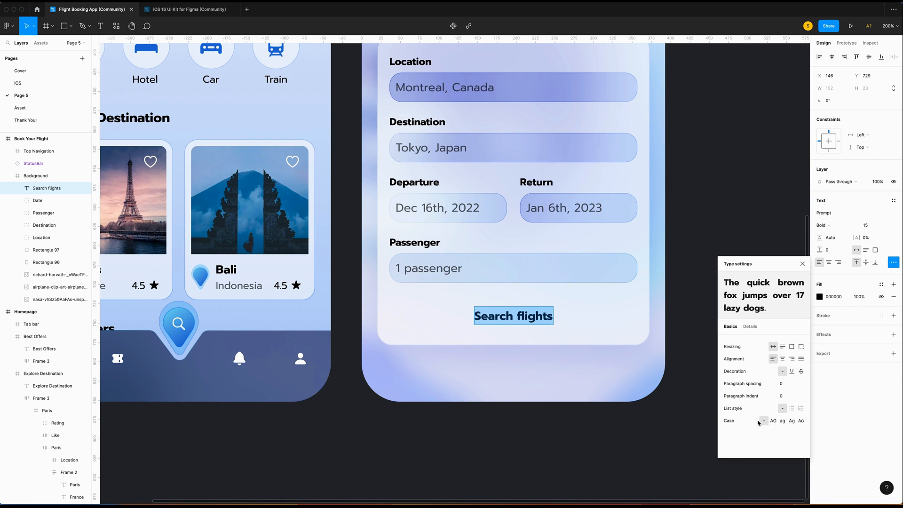
left_click(773, 420)
key("Escape")
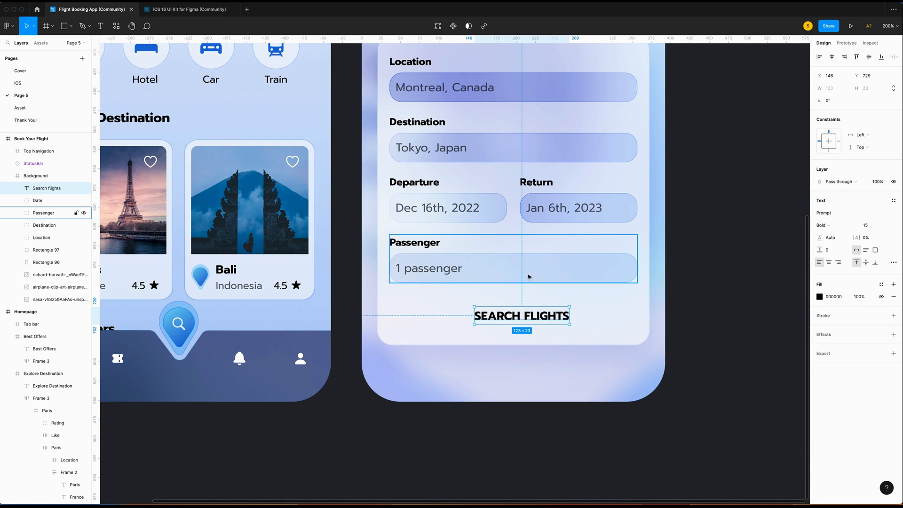
key("shift+a")
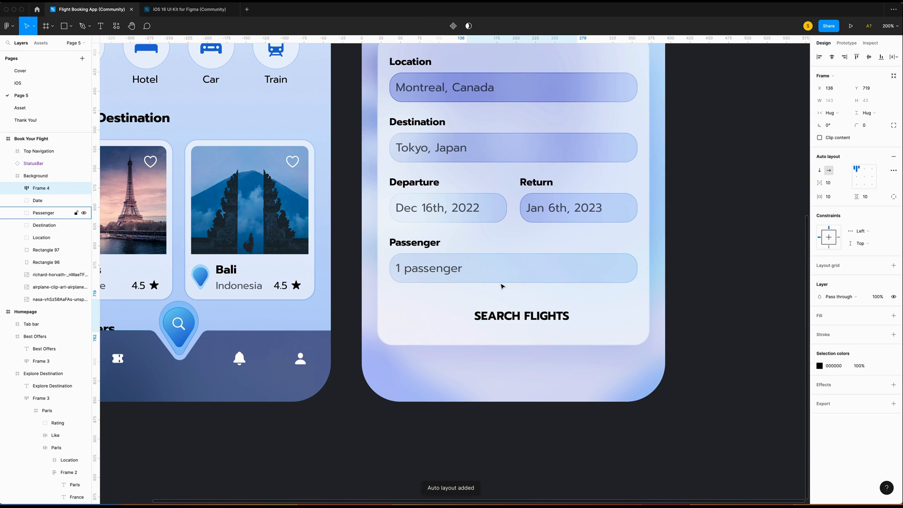
Give the button frame a fixed 38 height, centred alignment and 20 horizontal padding.
left_click(874, 116)
left_click(870, 103)
left_click(870, 104)
type("38")
key("Return")
left_click(864, 177)
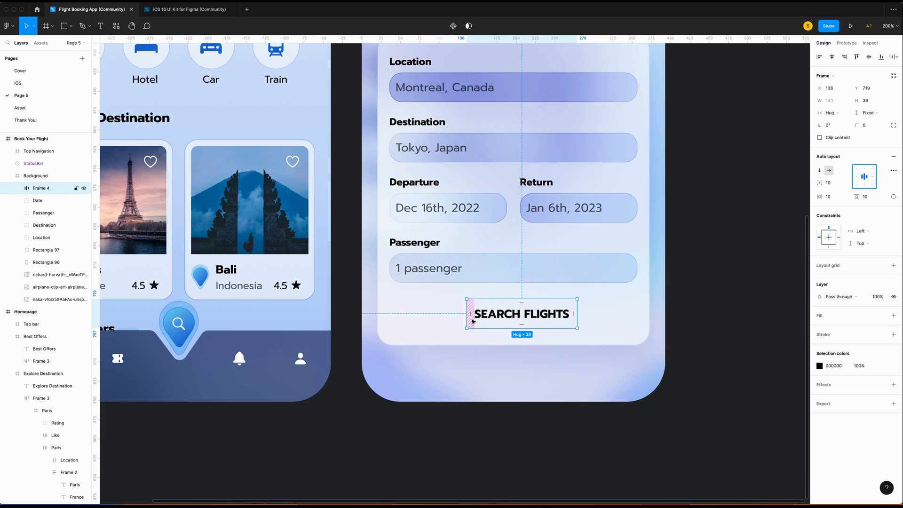
left_click(838, 197)
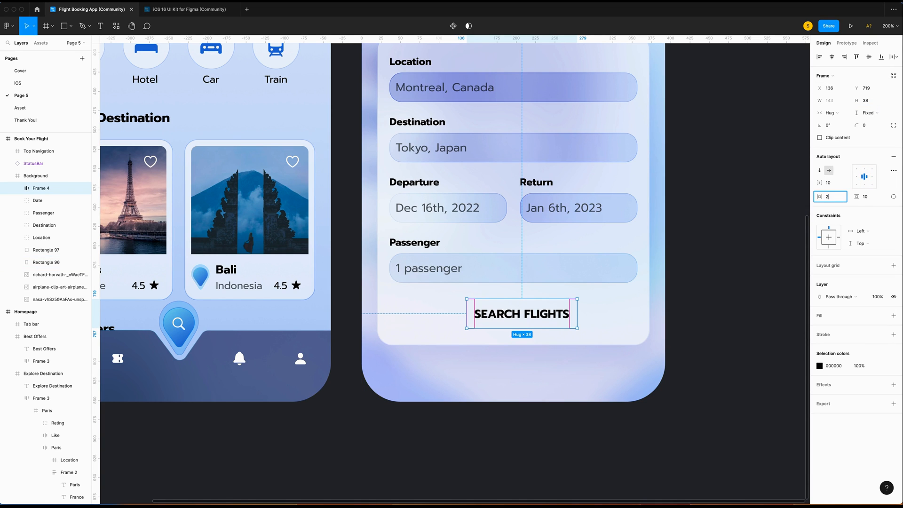
key("Return")
scroll(734, 283, "up", 2)
Fill the button with a diagonal linear gradient from 81C6ED to 346AD2.
left_click(893, 316)
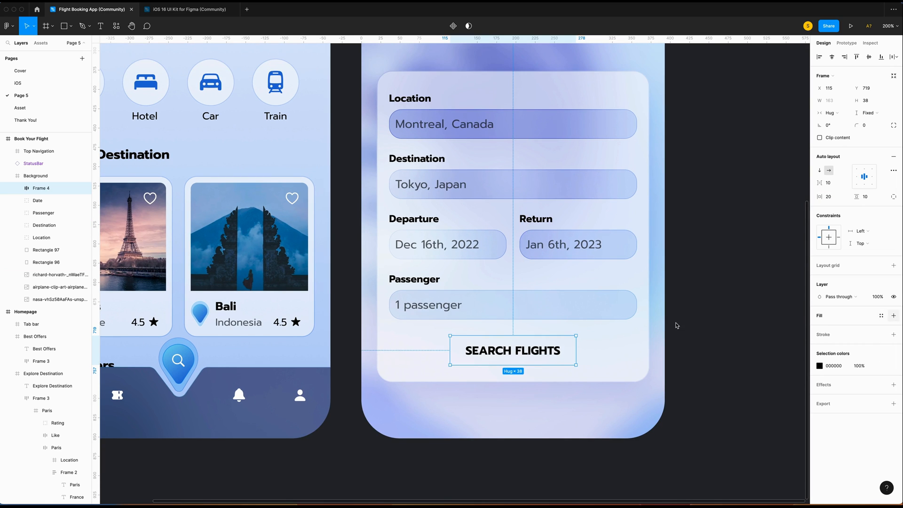
left_click(819, 328)
left_click(730, 275)
left_click(731, 315)
left_click(771, 436)
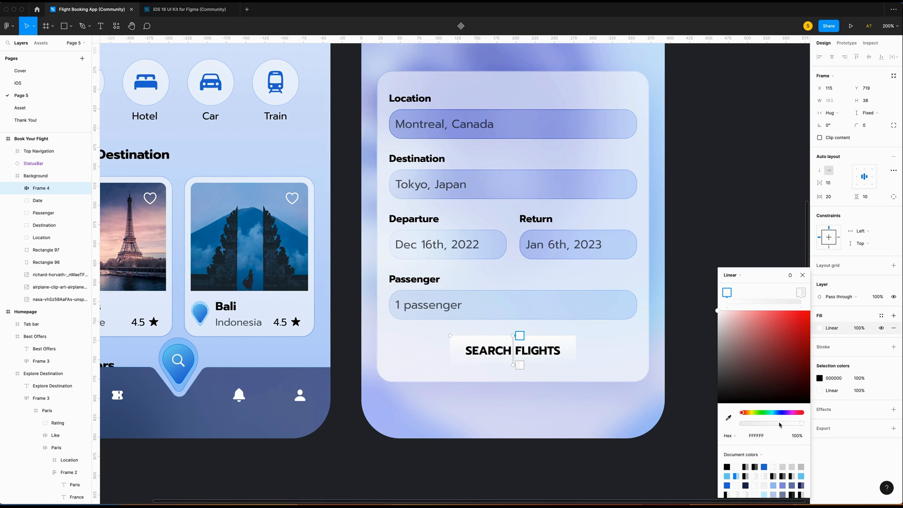
type("81")
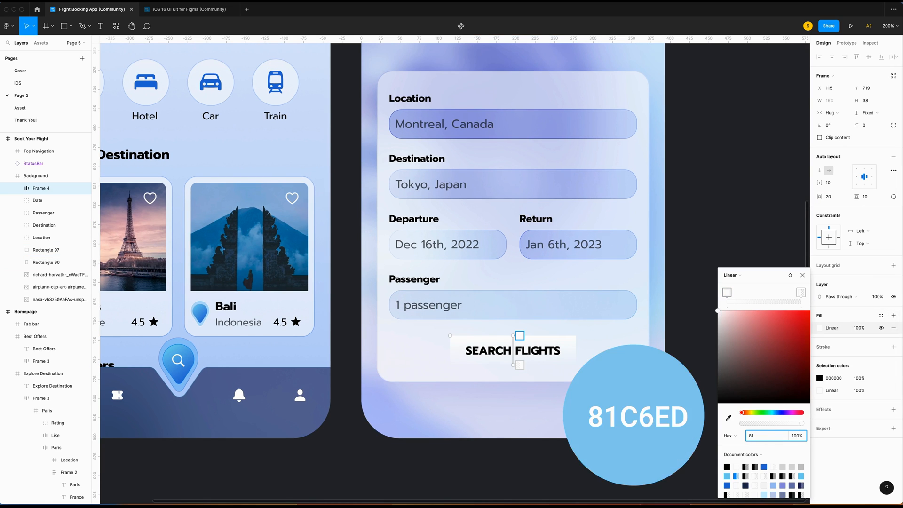
type("c6e")
type("d")
left_click(800, 293)
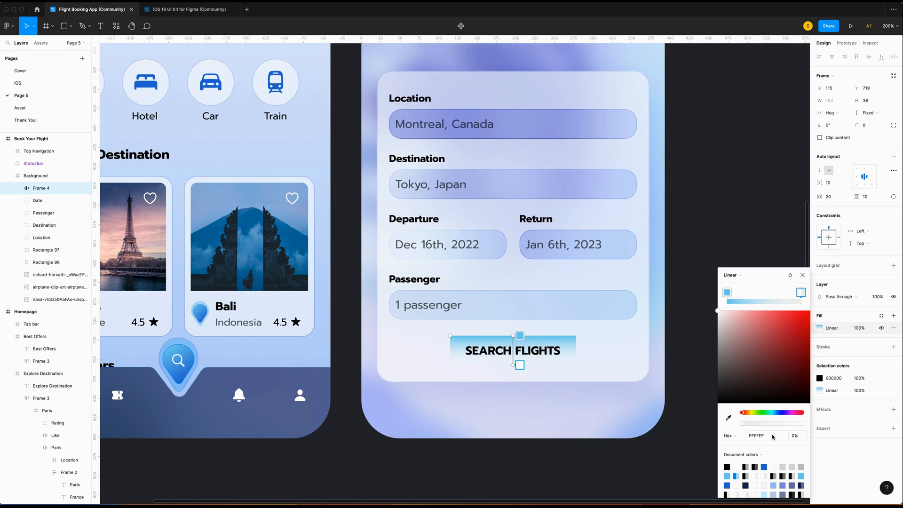
left_click(772, 435)
type("346a")
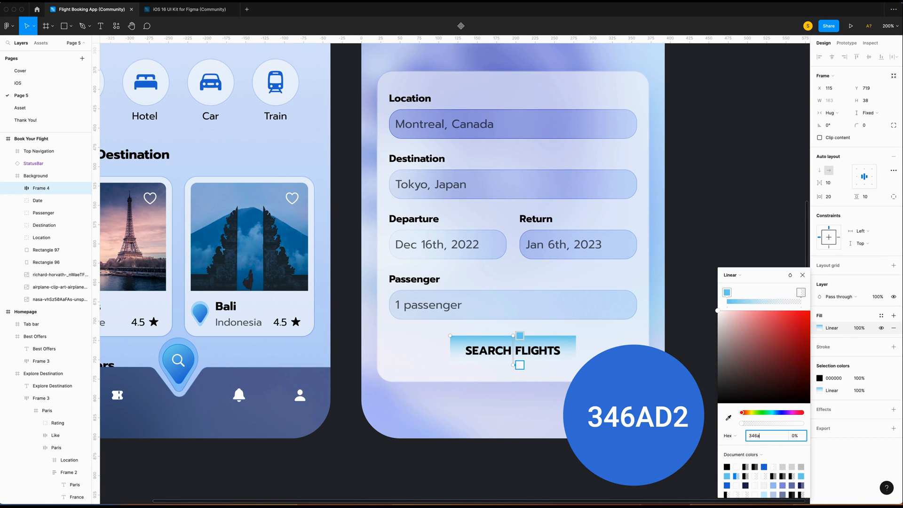
type("d2")
key("Return")
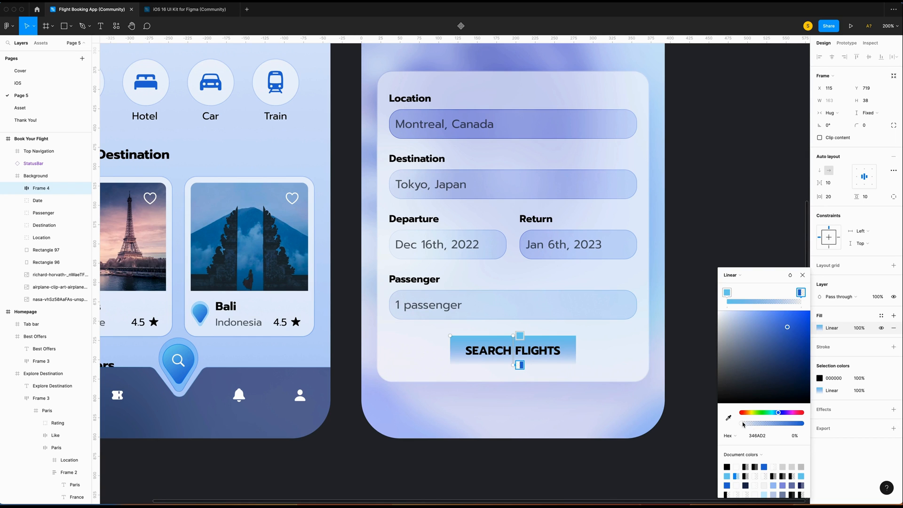
left_click_drag(743, 424, 802, 423)
left_click_drag(513, 335, 506, 327)
left_click_drag(513, 365, 528, 378)
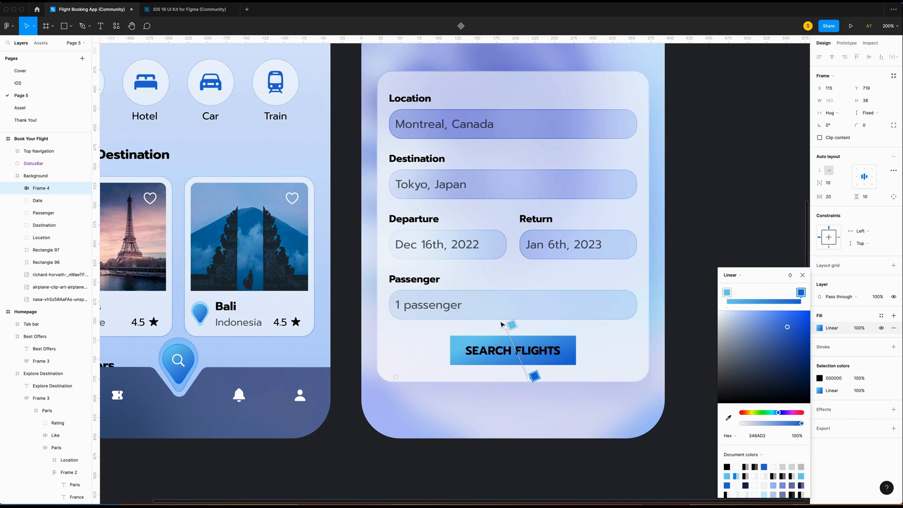
Round the button corners to 16 and add a drop shadow with Y 10, blur 20.
left_click(877, 128)
type("16")
key("Return")
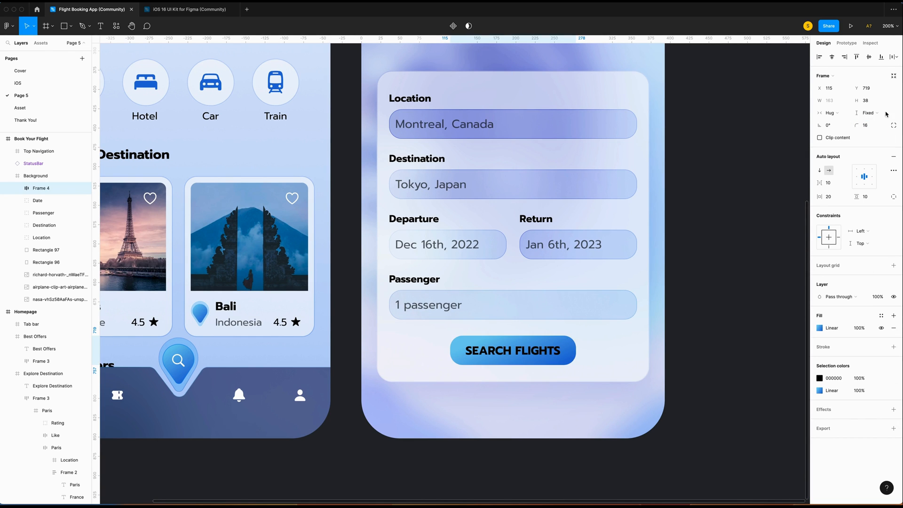
left_click(893, 409)
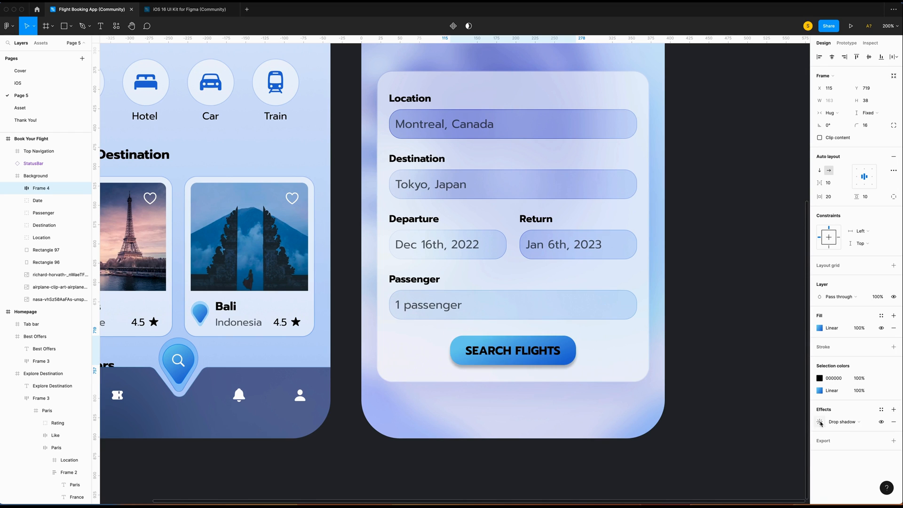
left_click(819, 421)
left_click(749, 453)
type("1")
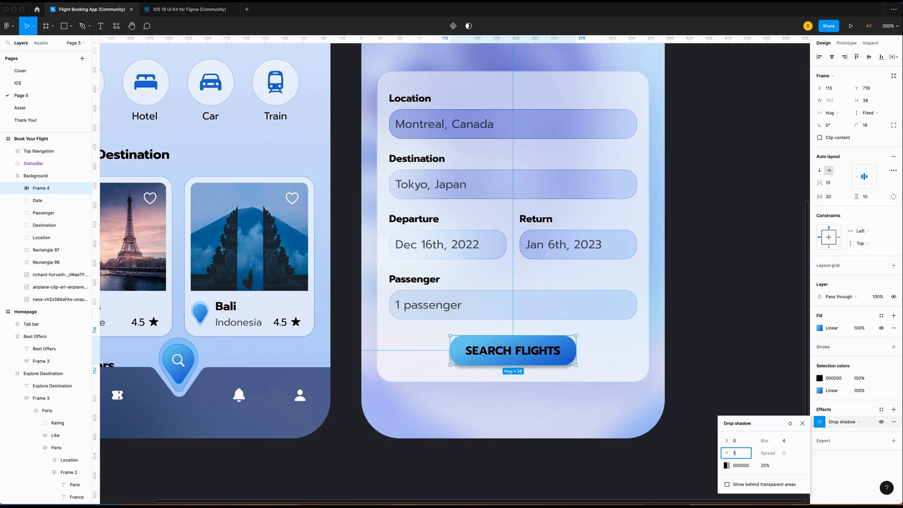
type("0")
key("Tab")
type("20")
key("Return")
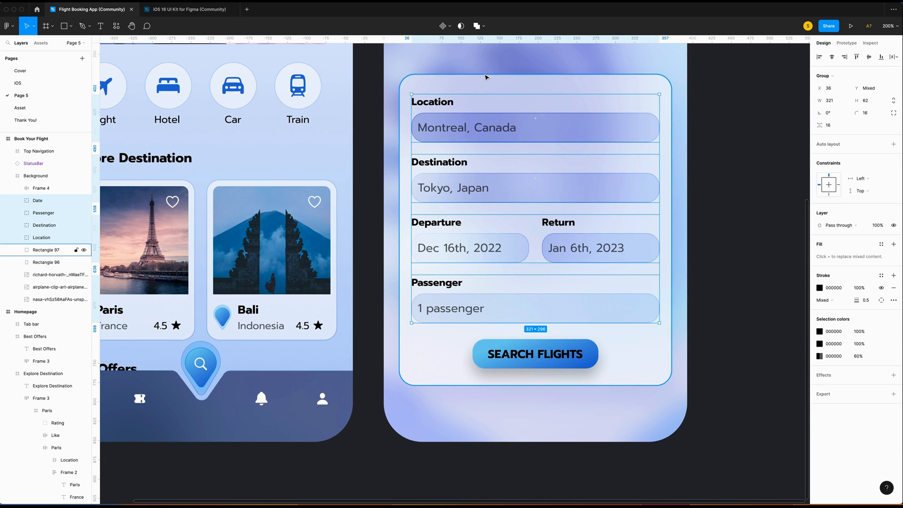
Nudge the form fields up and set the white form card height to 406.
key("Up")
key("Up")
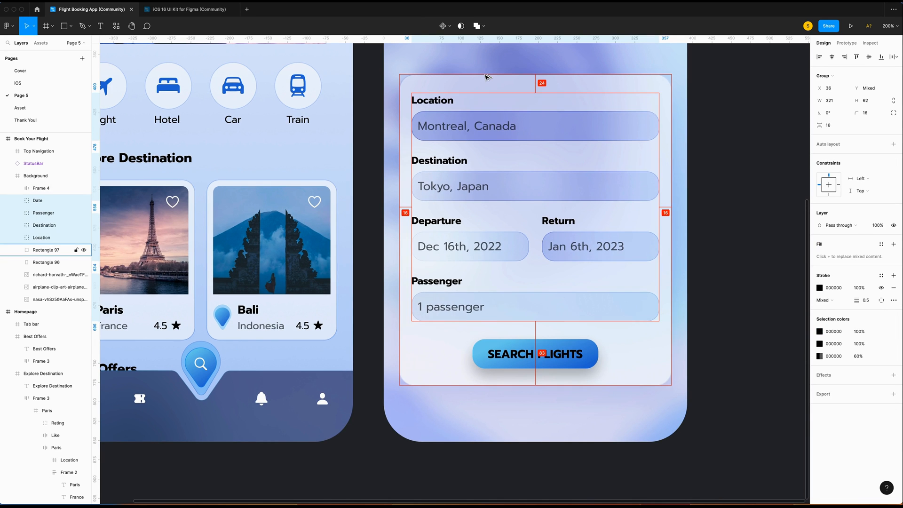
left_click(517, 352)
scroll(510, 277, "down", 2)
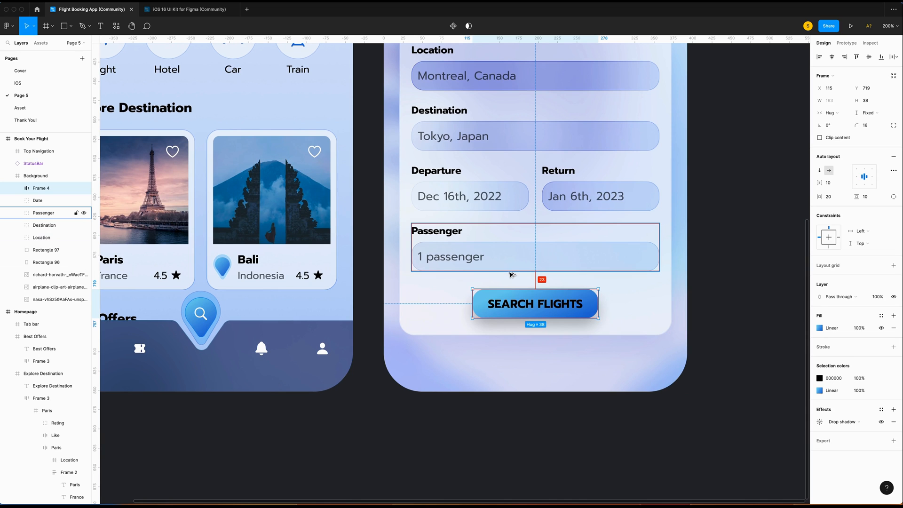
left_click(666, 282)
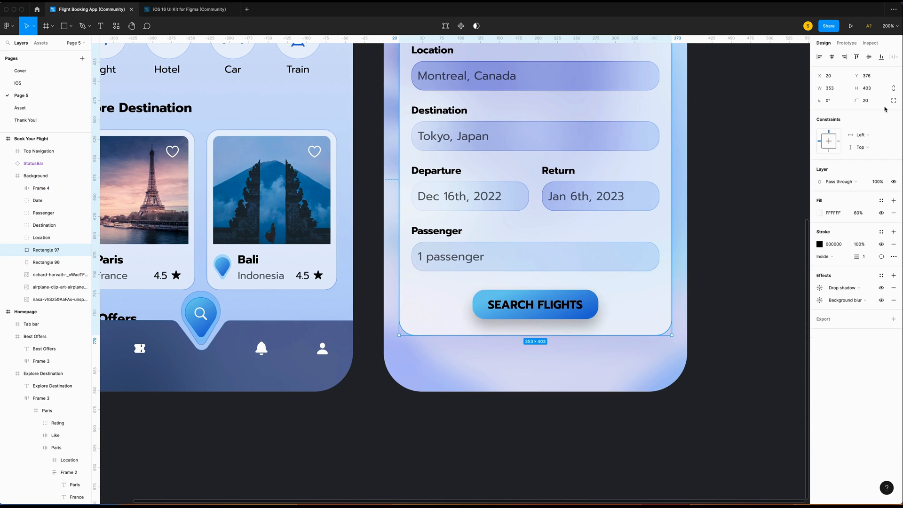
left_click(877, 92)
type("6")
key("Return")
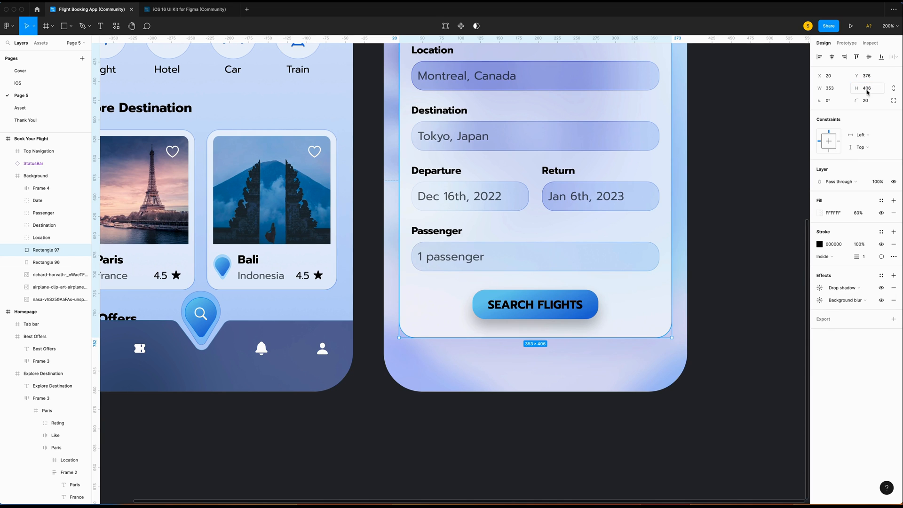
left_click(536, 310)
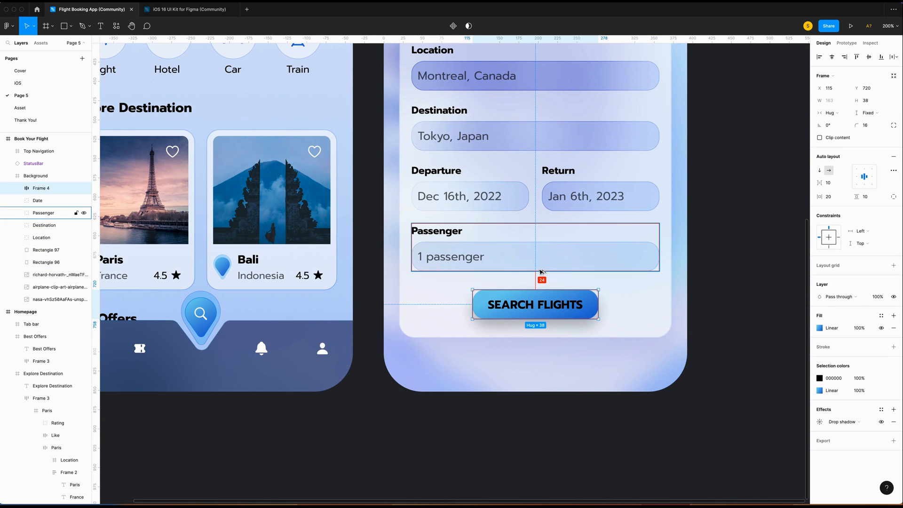
scroll(541, 272, "up", 10)
left_click(408, 208)
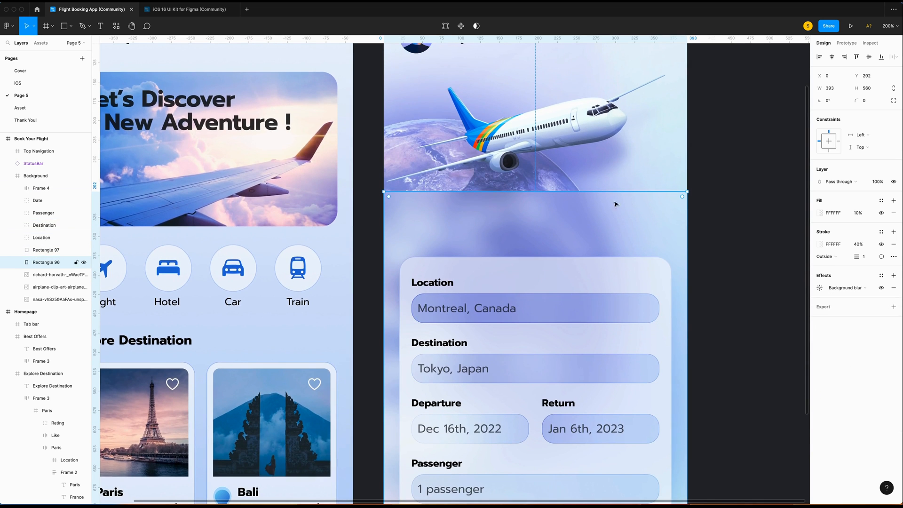
left_click(752, 221)
scroll(753, 221, "up", 2)
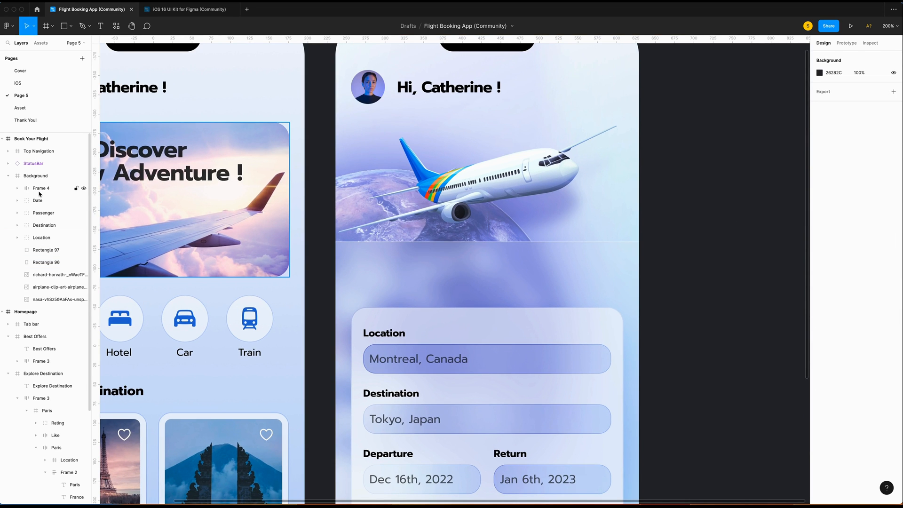
Paste the copied icons from the Asset page onto the booking screen and shift the arrow right.
left_click(21, 107)
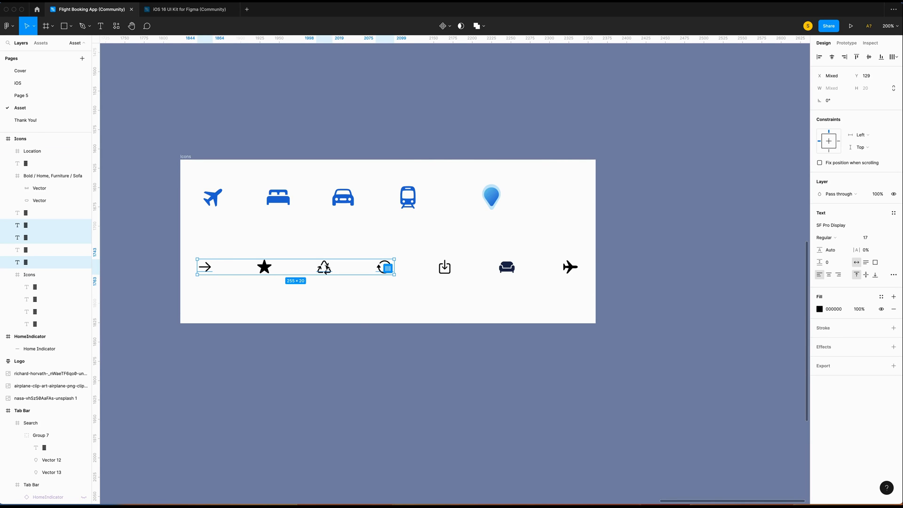
right_click(425, 241)
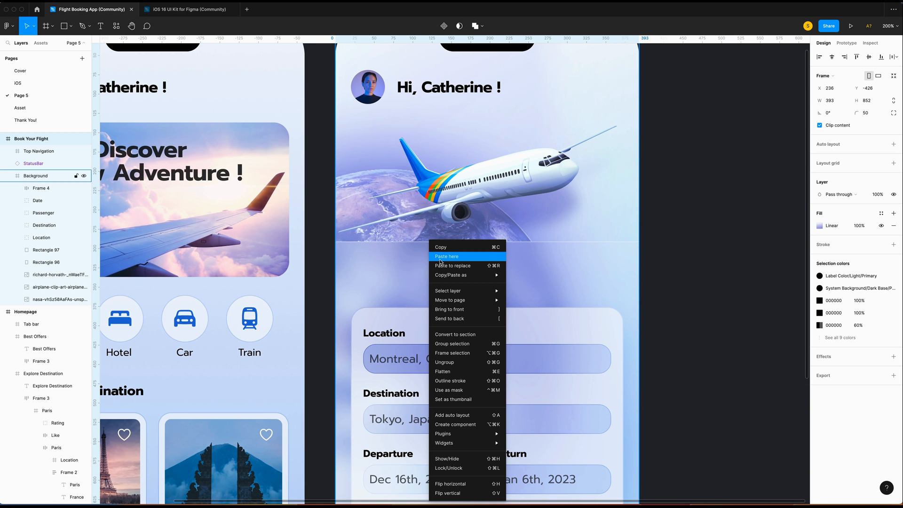
left_click(449, 254)
left_click(479, 276)
left_click_drag(456, 261, 530, 275)
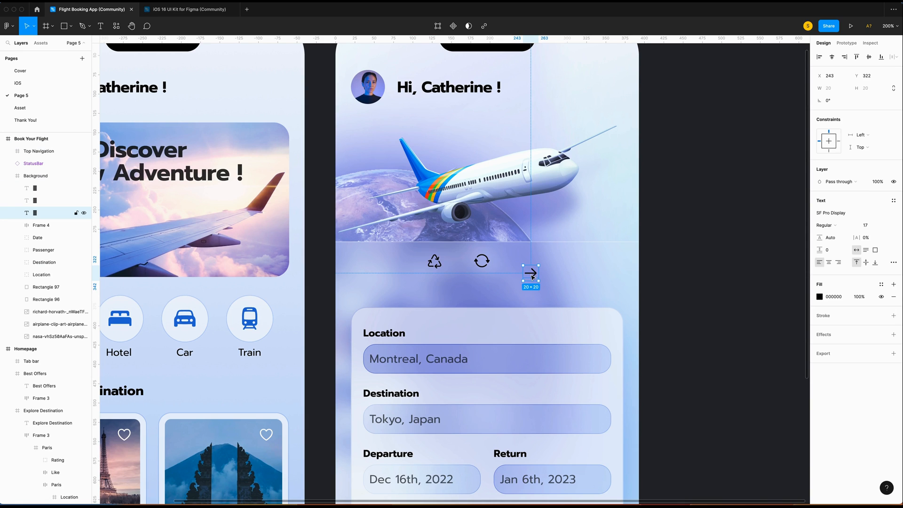
Wrap the arrow in a fixed 34×34 auto-layout frame with the icon centred.
key("shift+a")
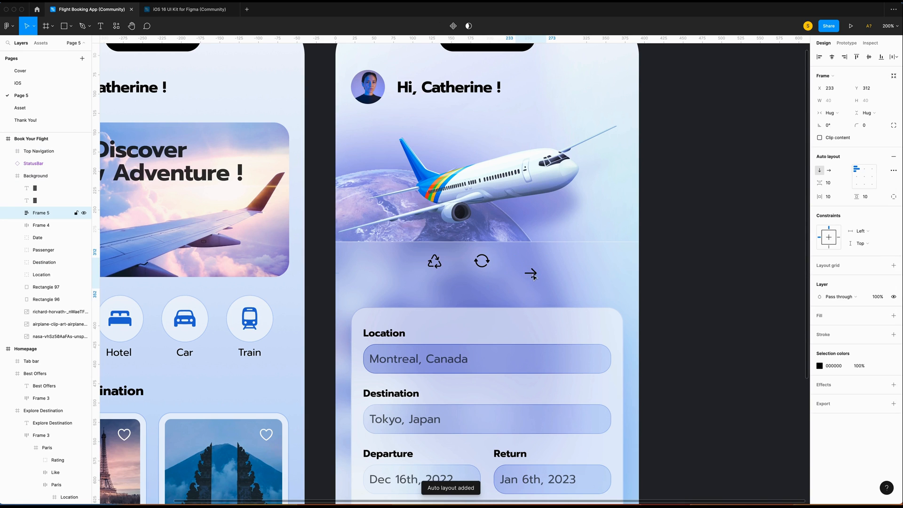
left_click(831, 112)
left_click(837, 100)
left_click(868, 113)
left_click(842, 102)
left_click(839, 103)
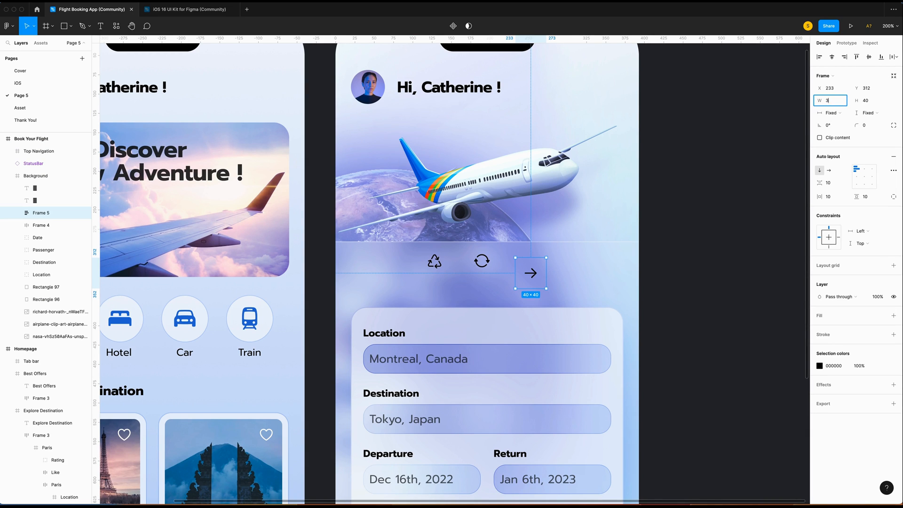
left_click(864, 102)
type("3")
key("Return")
left_click(864, 177)
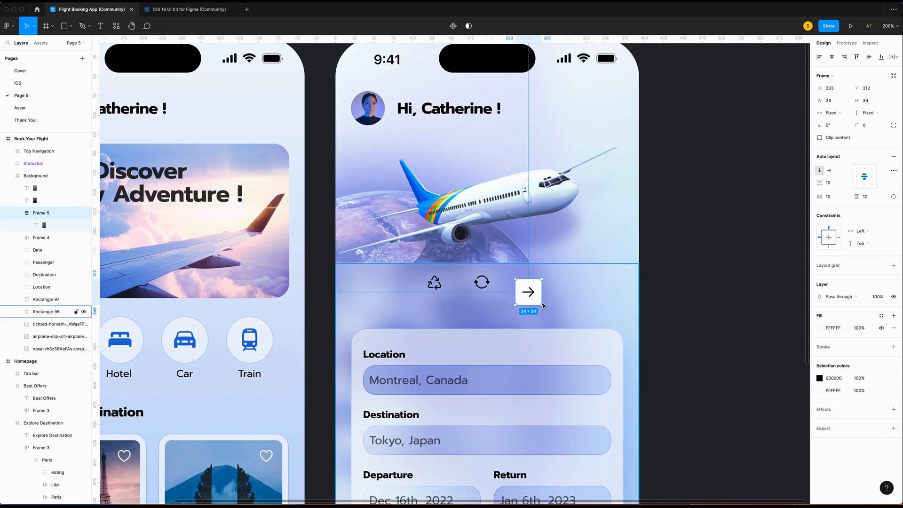
Give the arrow frame a linear gradient fill starting at light blue 81C6ED.
left_click(820, 327)
left_click(732, 302)
left_click(737, 312)
left_click(774, 437)
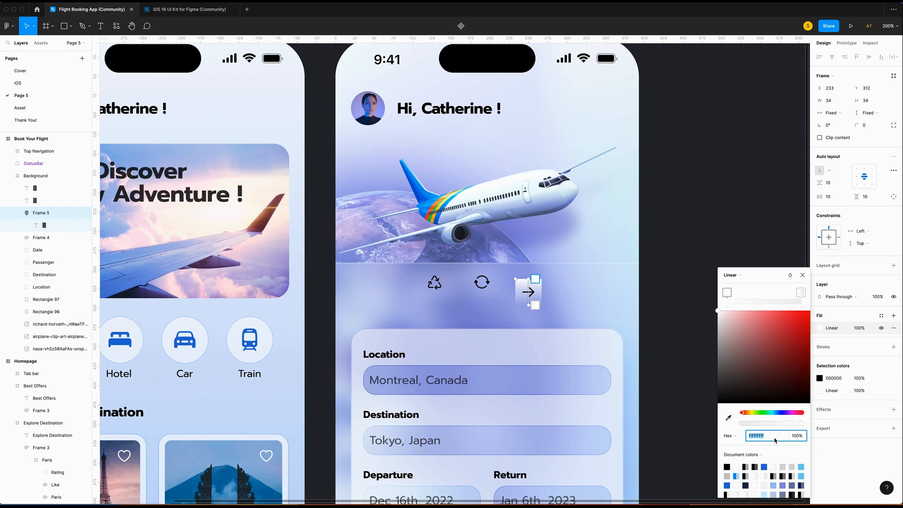
type("81c6")
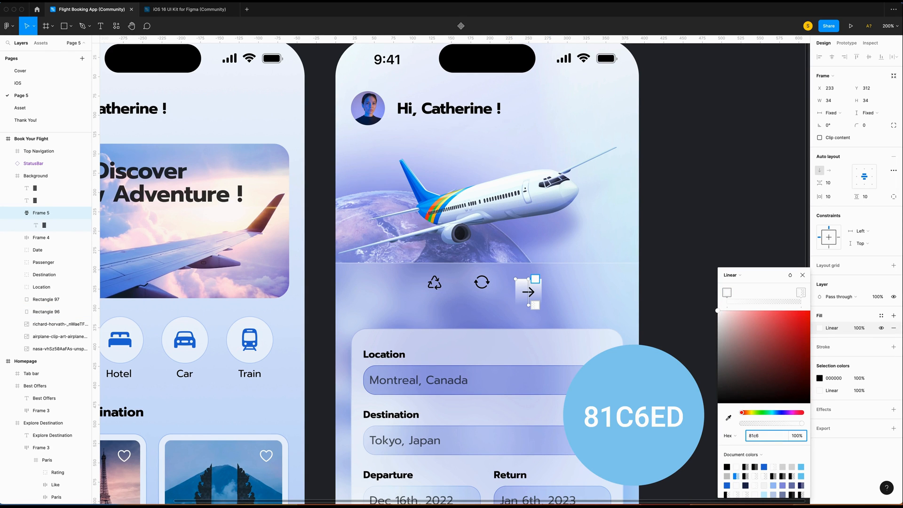
type("ed")
key("Return")
Set the gradient's end to 326AD2, angle it diagonally, and round the frame into a circle.
left_click(535, 305)
left_click(756, 435)
type("326ad2")
key("Return")
left_click_drag(528, 278, 516, 271)
left_click_drag(529, 305, 541, 310)
left_click_drag(517, 271, 521, 277)
left_click_drag(542, 310, 536, 305)
left_click(865, 125)
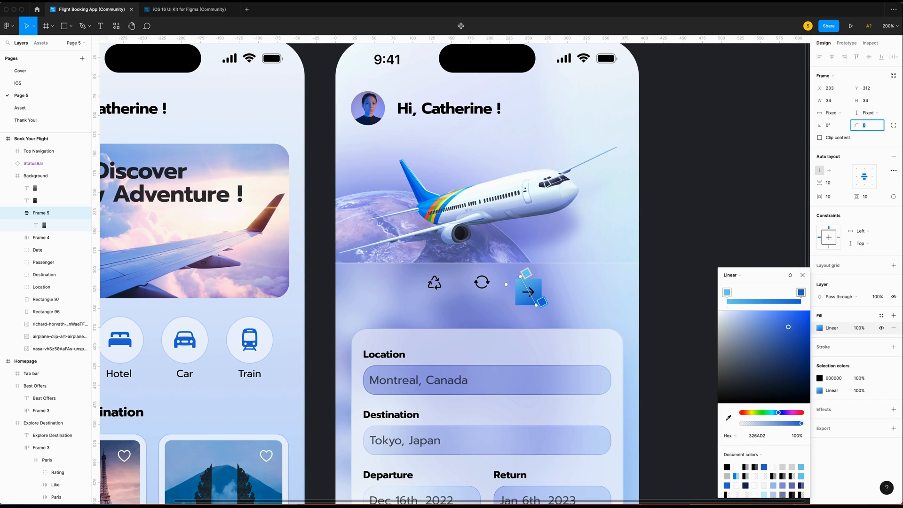
key("Return")
Add a 'One way' text label to the right of the circle.
scroll(609, 310, "up", 5)
key("t")
left_click_drag(397, 217, 589, 276)
type("One way")
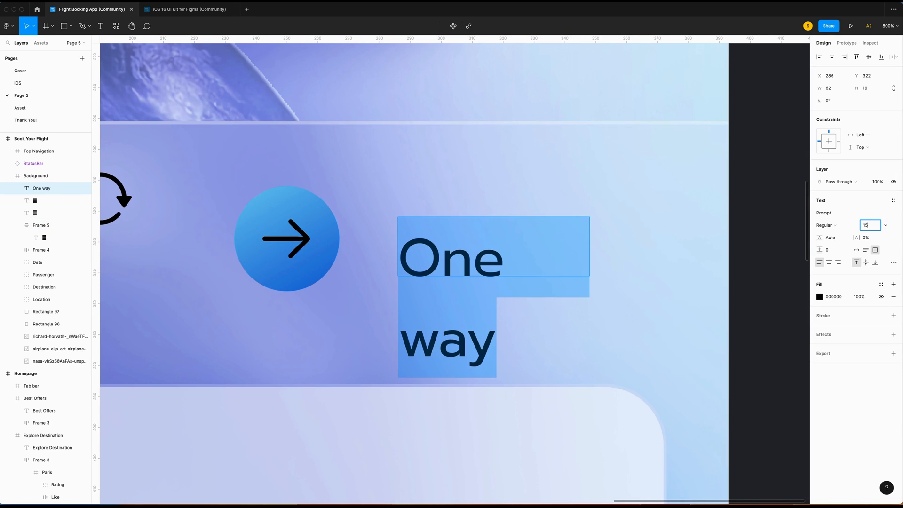
Make the One way label auto width with 60% colour opacity.
key("Return")
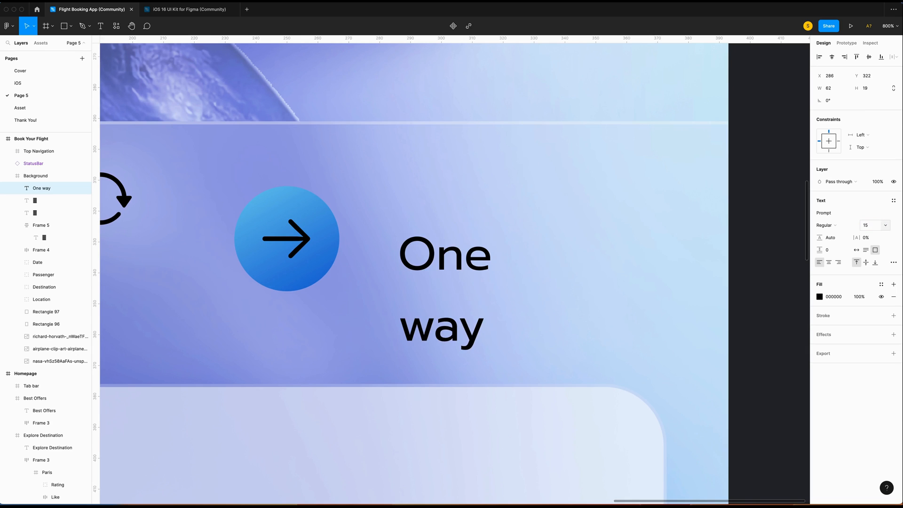
left_click(856, 250)
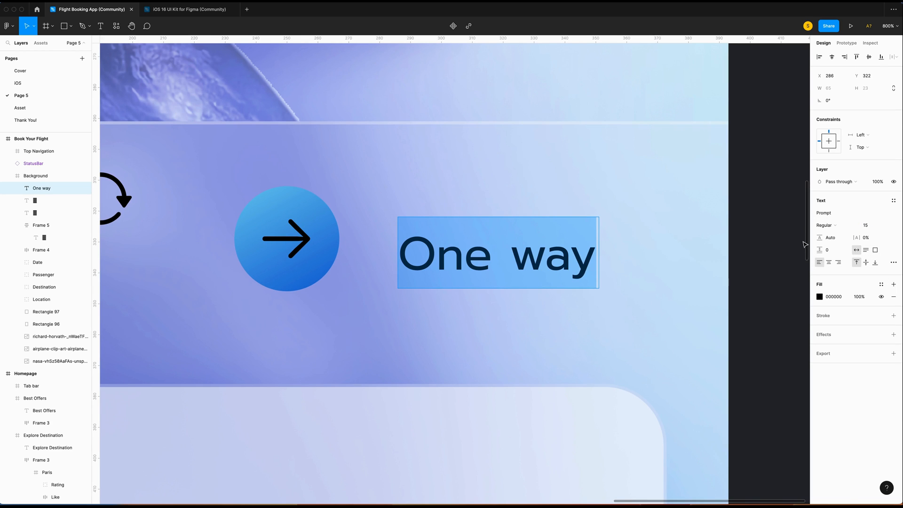
left_click(859, 297)
key("Return")
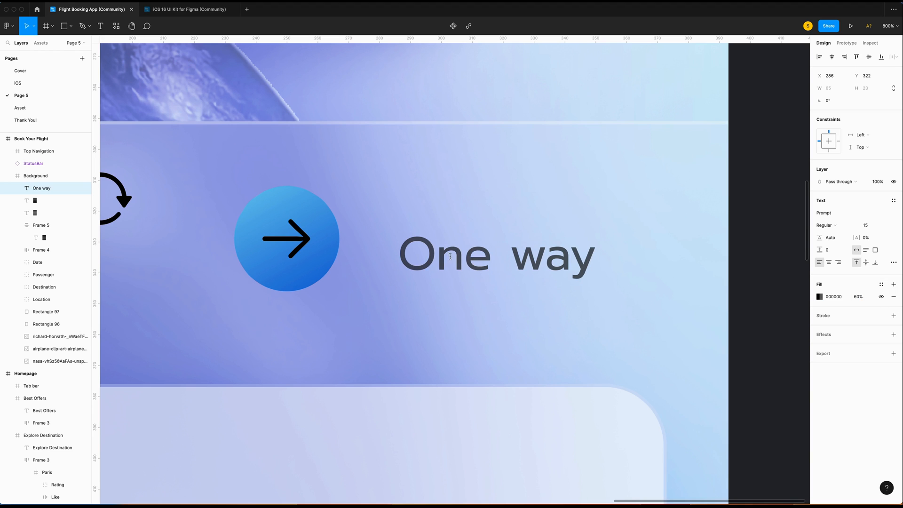
Wrap the label in a fixed-height auto-layout frame, set its font size 13, and centre it vertically.
key("shift+a")
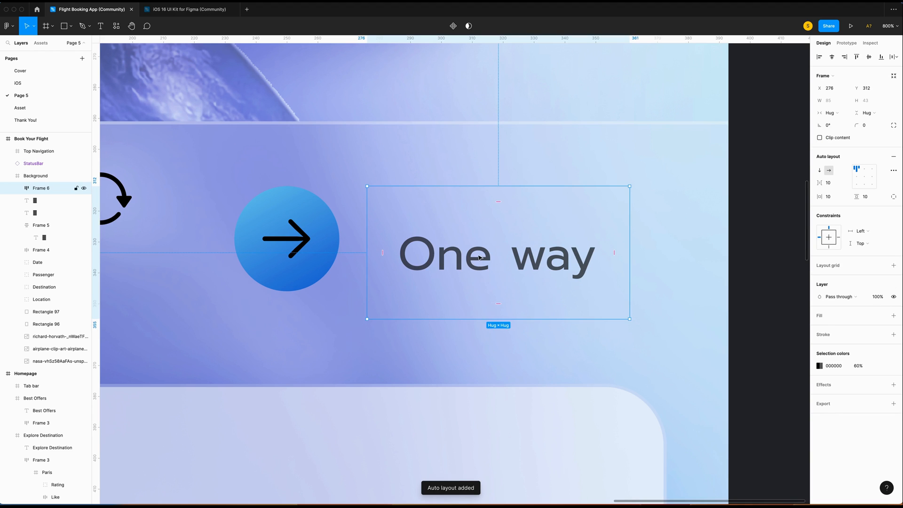
left_click(864, 114)
left_click(855, 105)
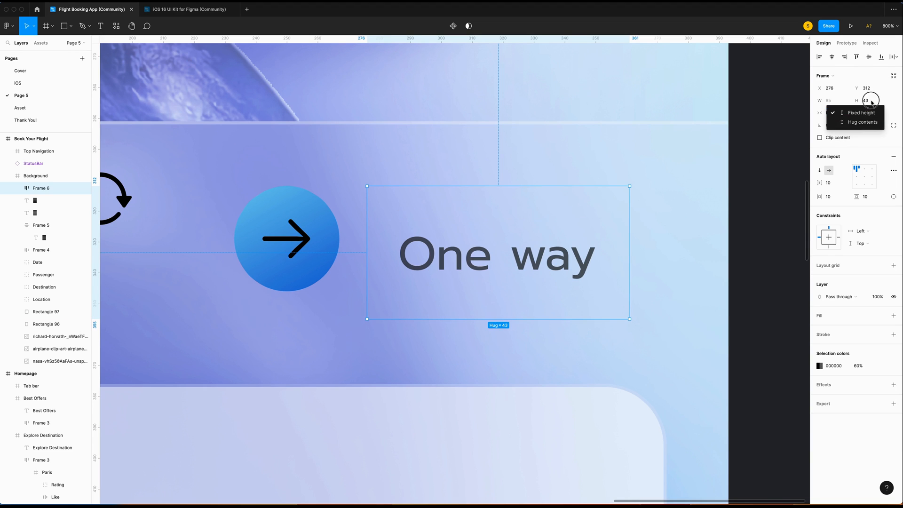
key("Return")
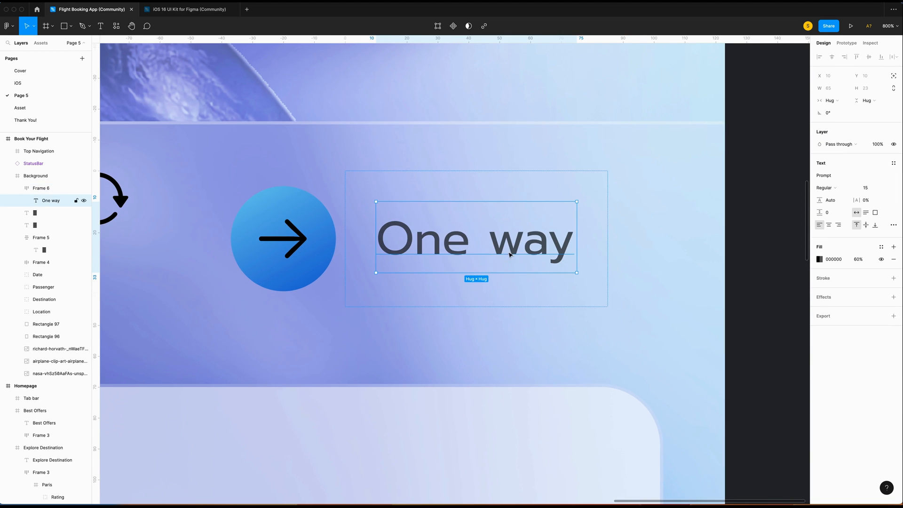
left_click(878, 189)
type("13")
key("Return")
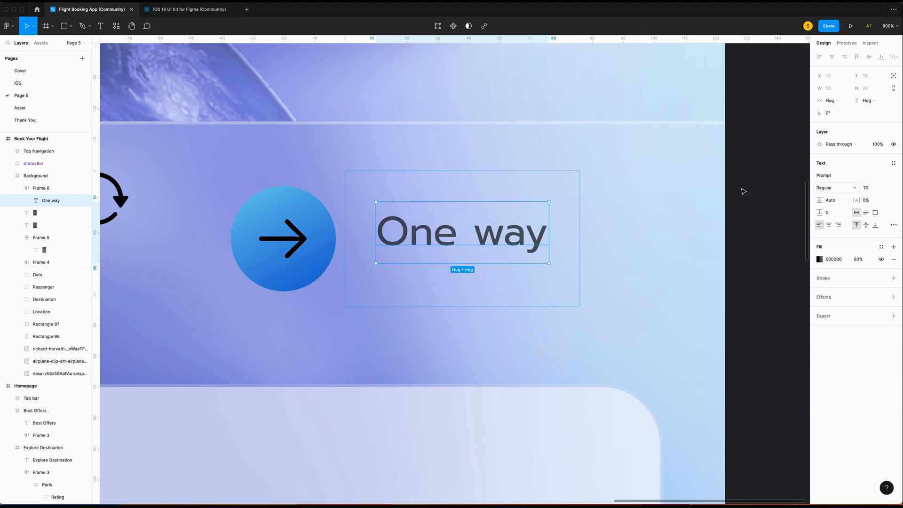
left_click(459, 292)
left_click(867, 180)
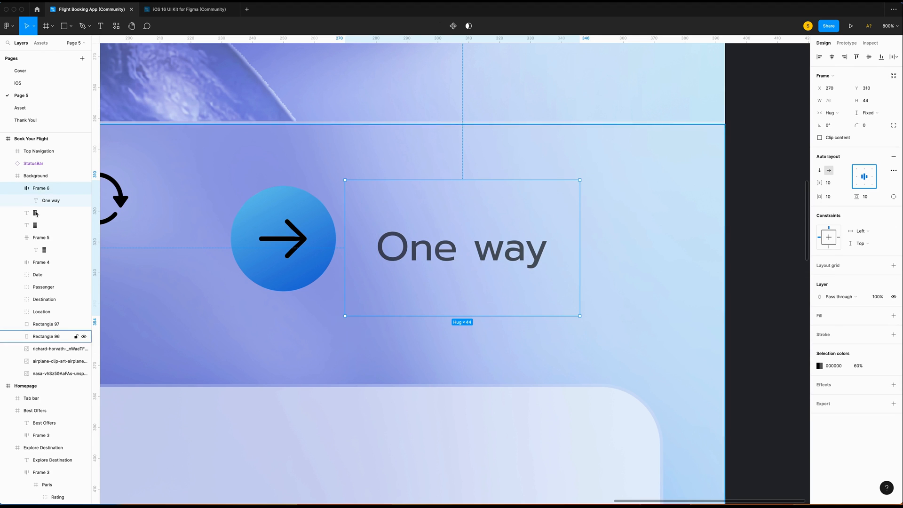
Combine the arrow circle and label into one auto-layout frame with gap 5 and horizontal padding 5.
left_click(288, 199, "shift")
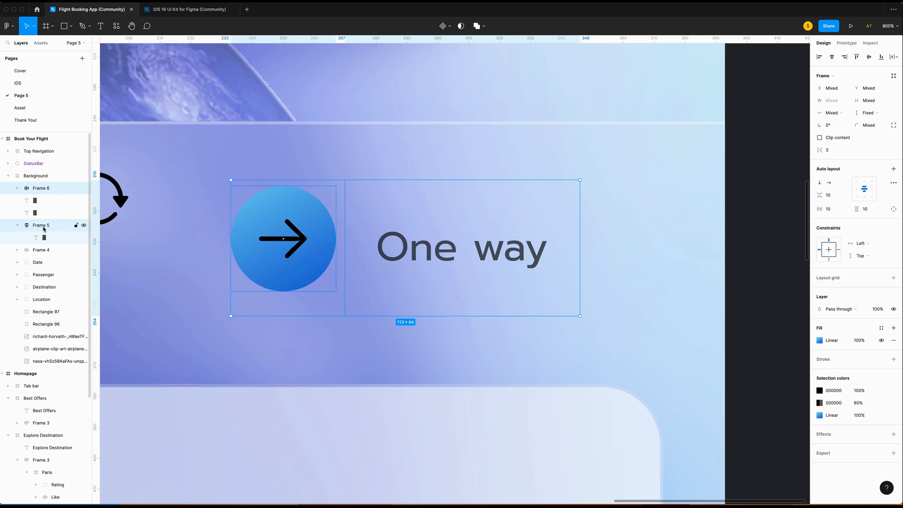
key("shift+a")
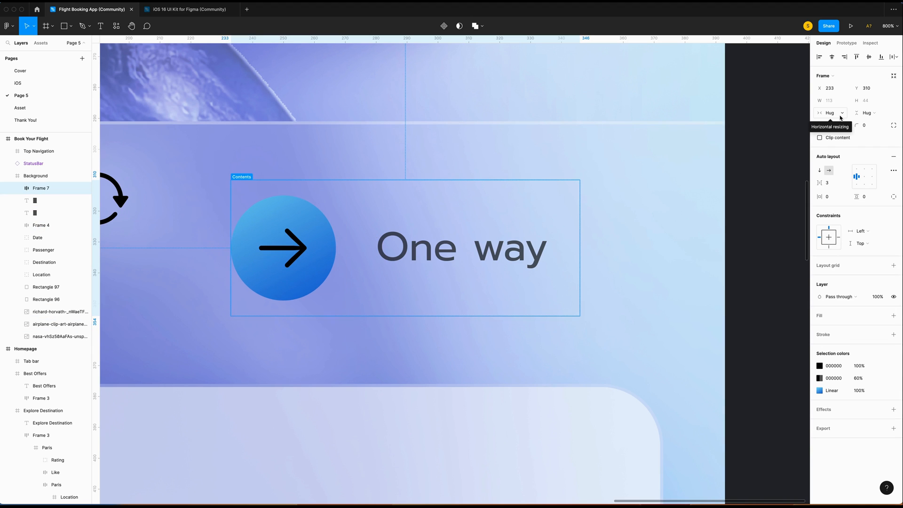
left_click(831, 184)
type("5")
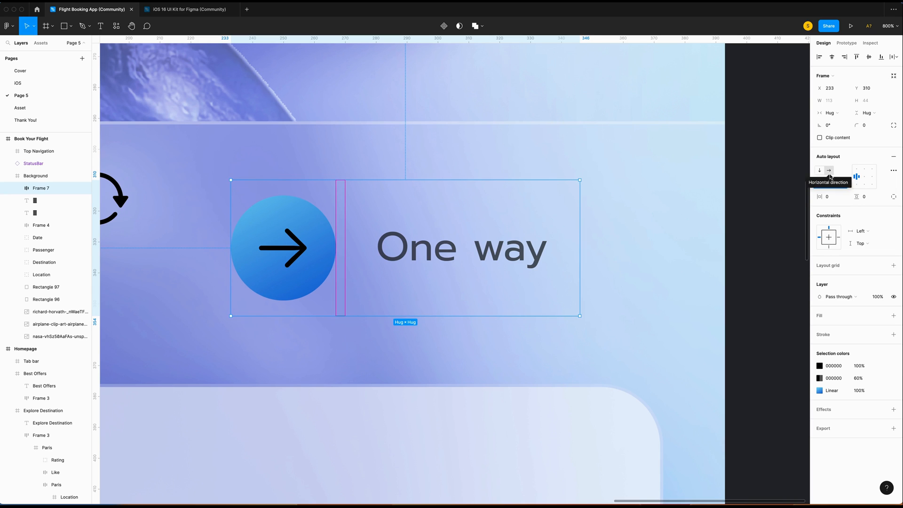
key("Return")
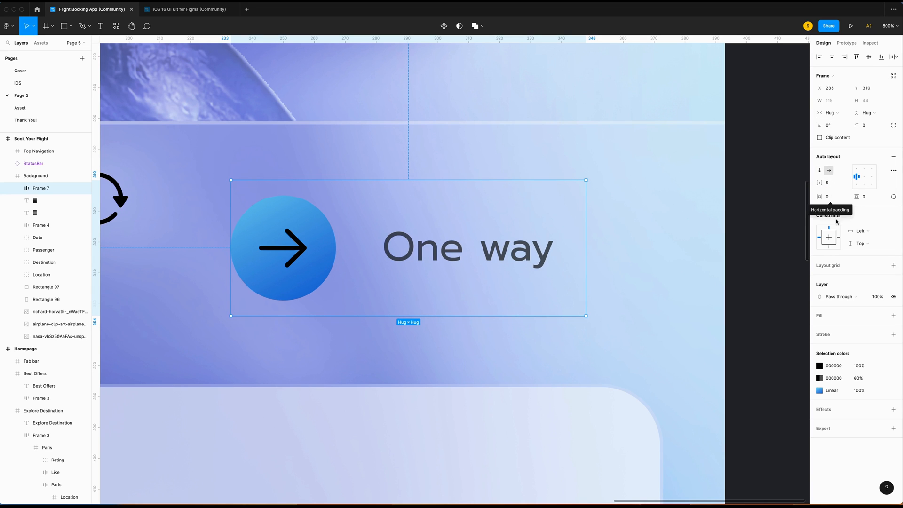
left_click(835, 197)
type("5")
key("Return")
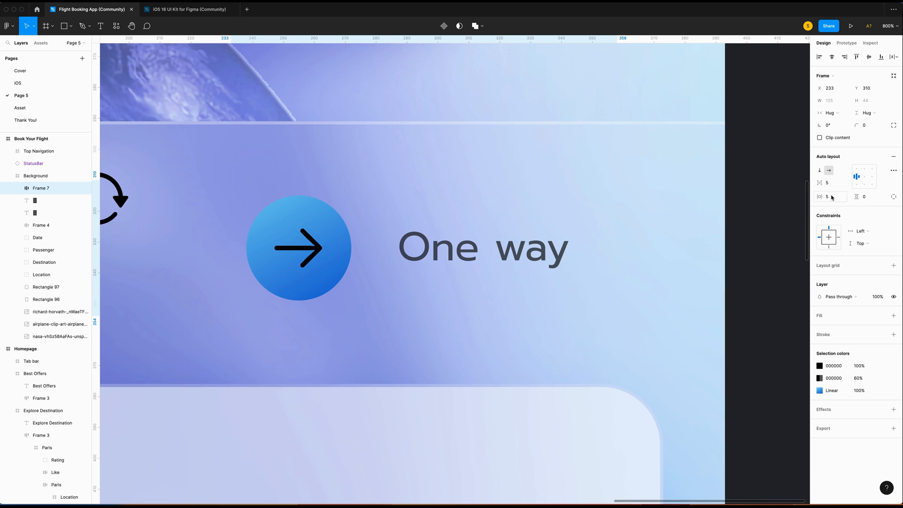
Zoom out and bring up the options for the booking form card.
scroll(609, 280, "down", 3)
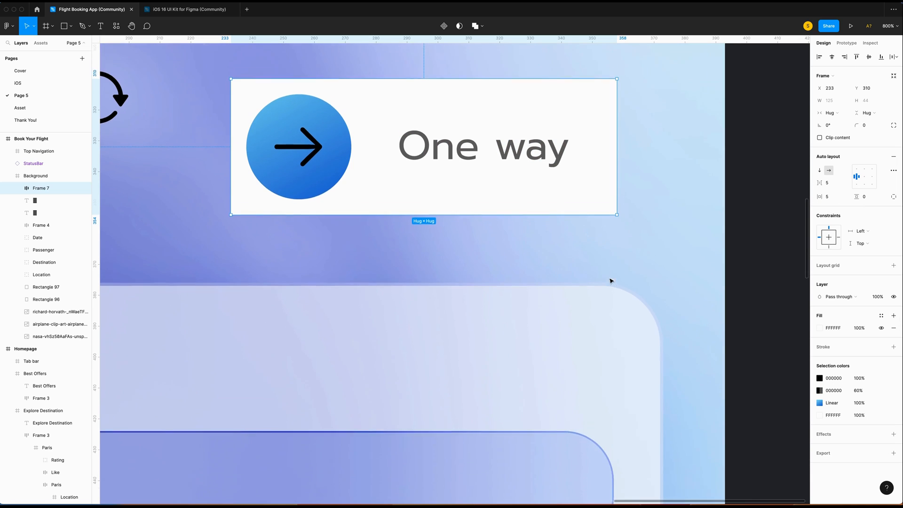
left_click(475, 273)
key("super+minus")
key("super+minus")
right_click(480, 272)
mouse_move(509, 305)
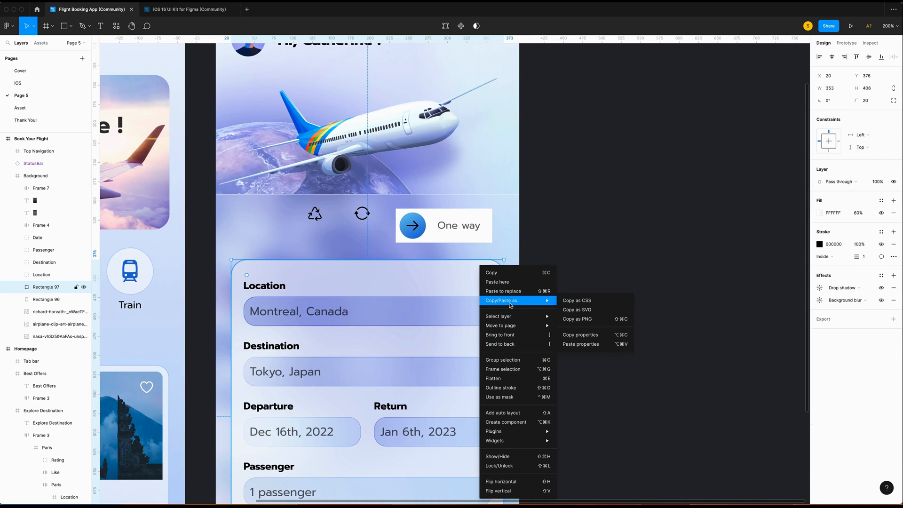
Apply the form card's styling to the One way button with a thin 0.5 stroke.
left_click(580, 335)
left_click(481, 216)
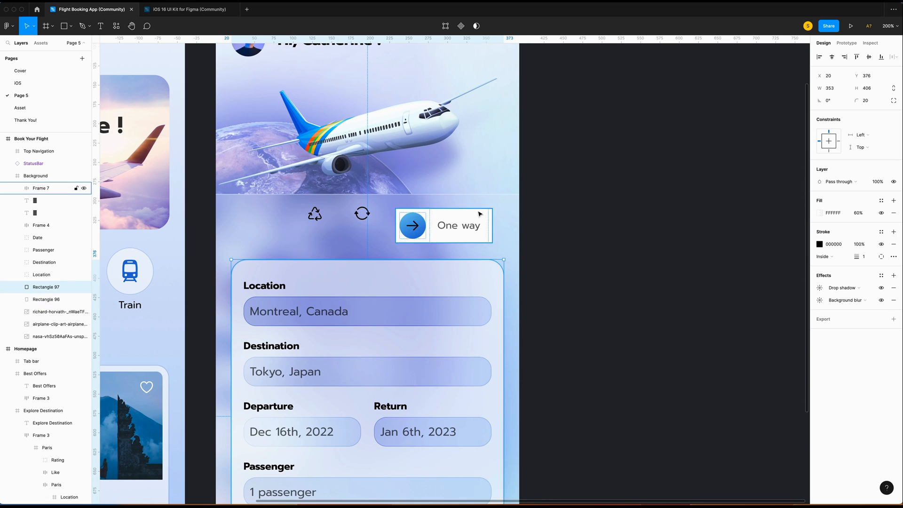
right_click(480, 216)
mouse_move(517, 247)
left_click(582, 301)
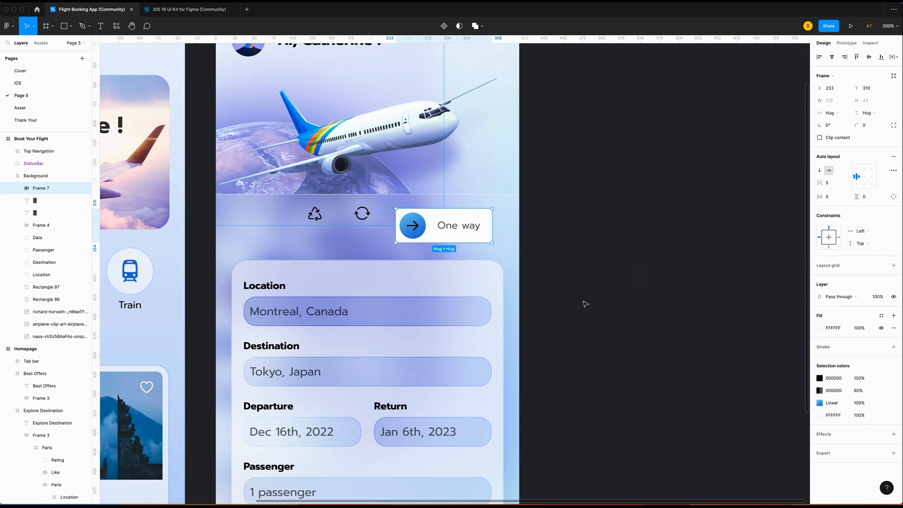
left_click(869, 374)
type("3")
key("Return")
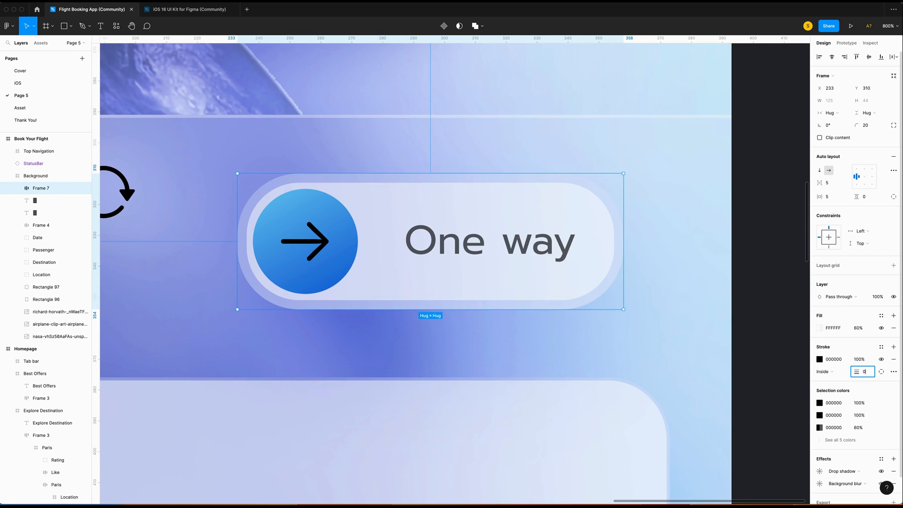
key("Return")
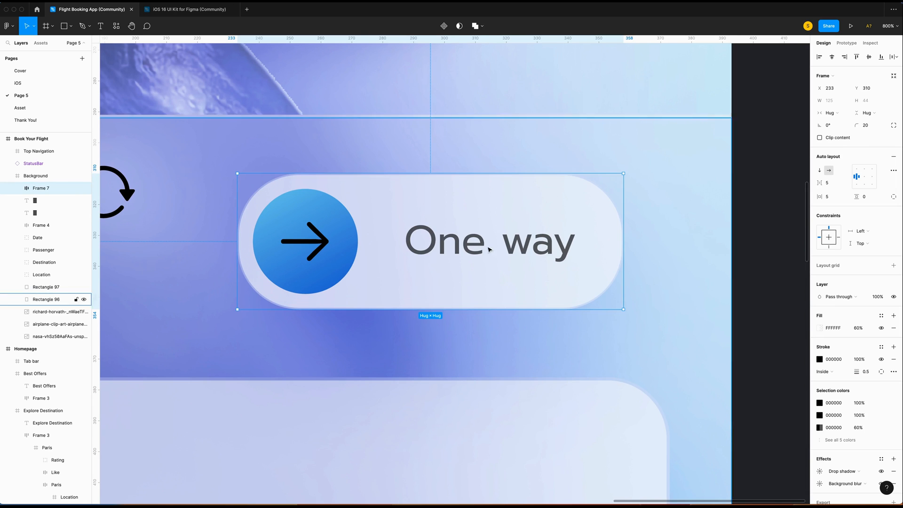
Rename the button's layer to 'One way'.
key("minus")
double_click(50, 193)
type("One way")
key("Return")
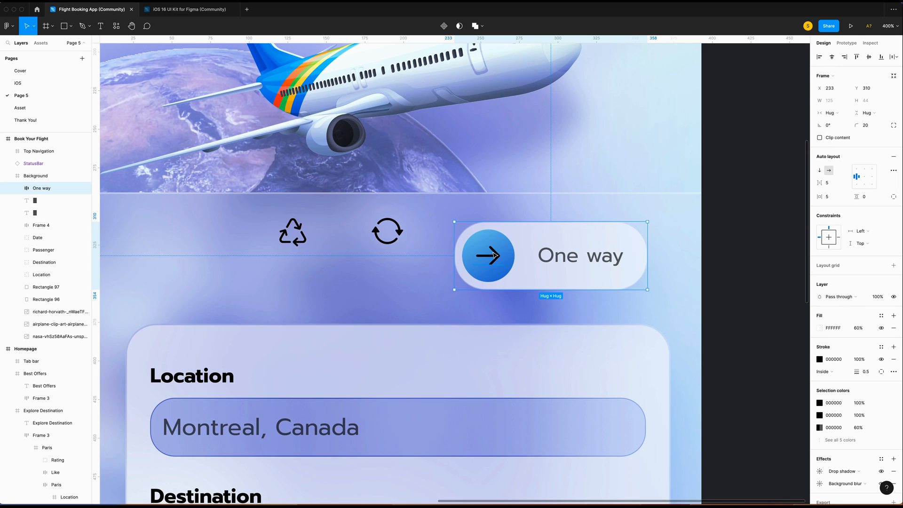
Duplicate the One way button and move the copy left and down.
key("super+c")
key("super+v")
left_click_drag(518, 256, 362, 275)
key("super+z")
left_click_drag(487, 238, 217, 277)
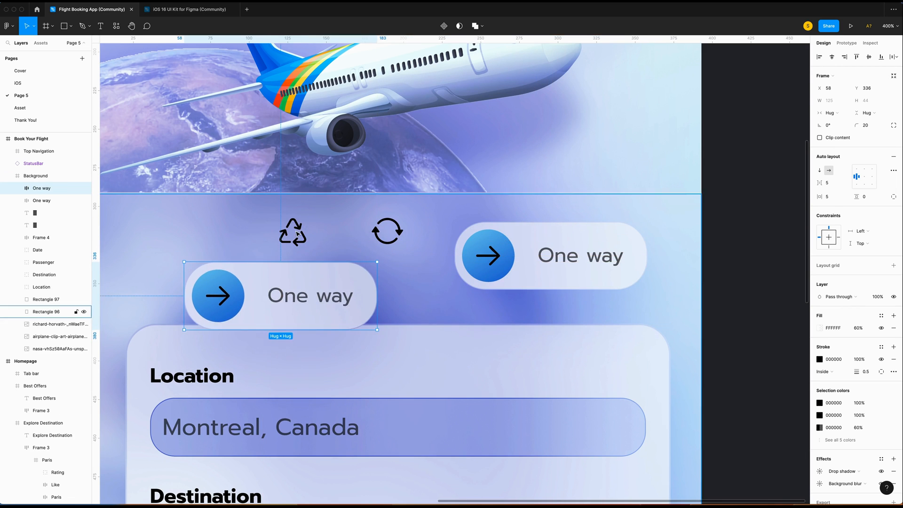
Replace the copied button's arrow with the recycle icon.
left_click(292, 231)
right_click(295, 232)
left_click(309, 239)
left_click(221, 297, "super")
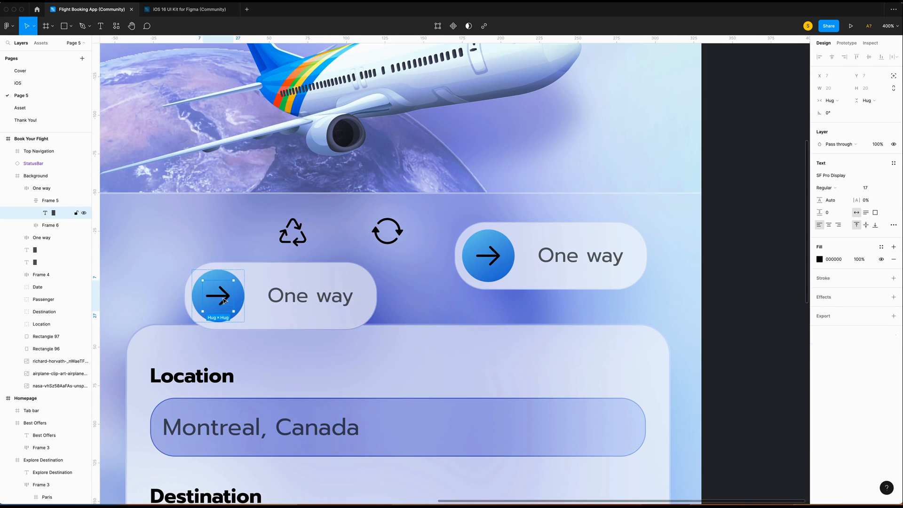
right_click(221, 296)
left_click(242, 293)
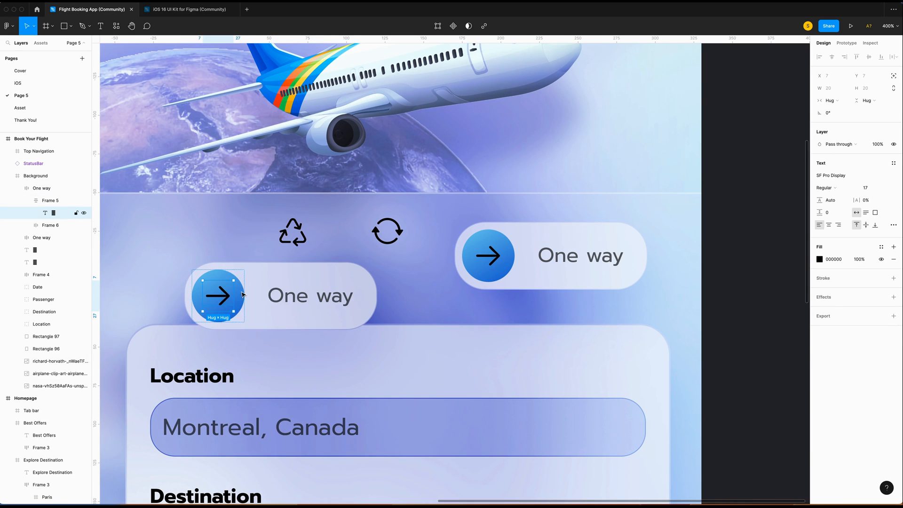
Relabel the copy 'Multi City' and give its label frame gap 0 and horizontal padding 5.
double_click(304, 307)
key("BackSpace")
type("Multi City")
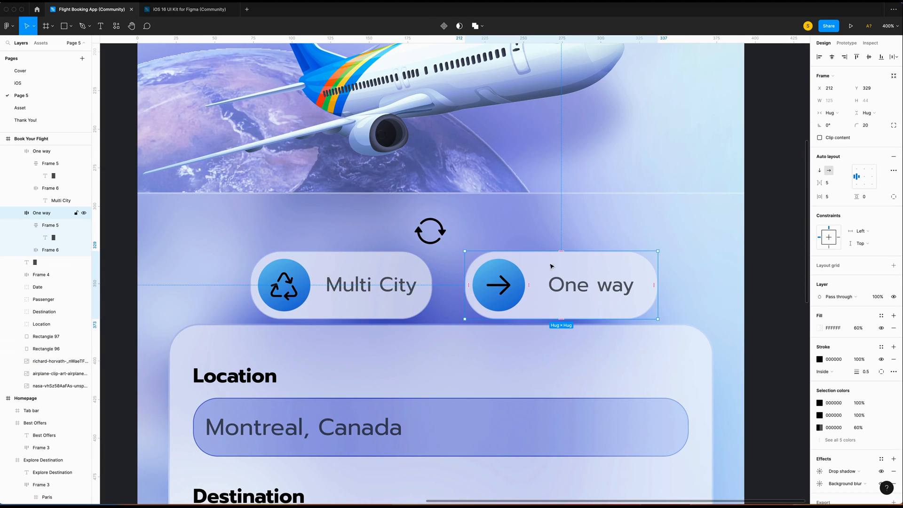
left_click(50, 251)
left_click(828, 182)
type("0")
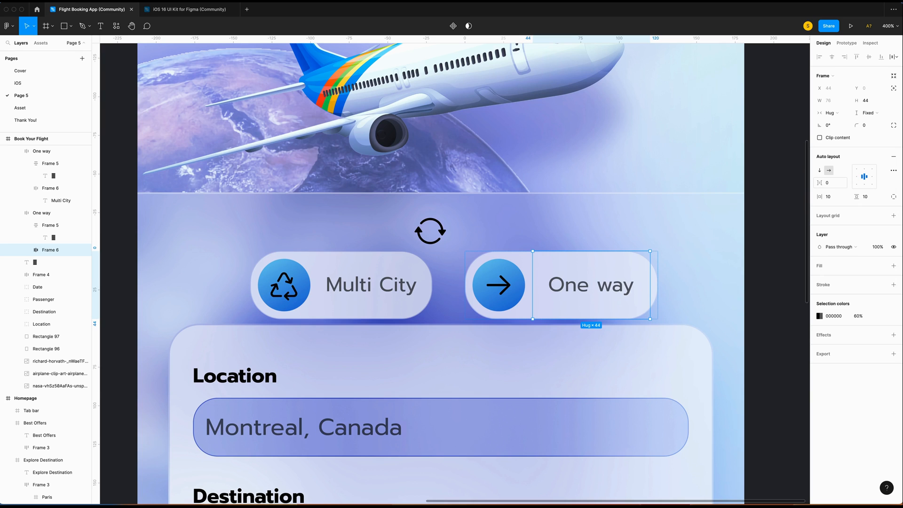
left_click(838, 198)
type("5")
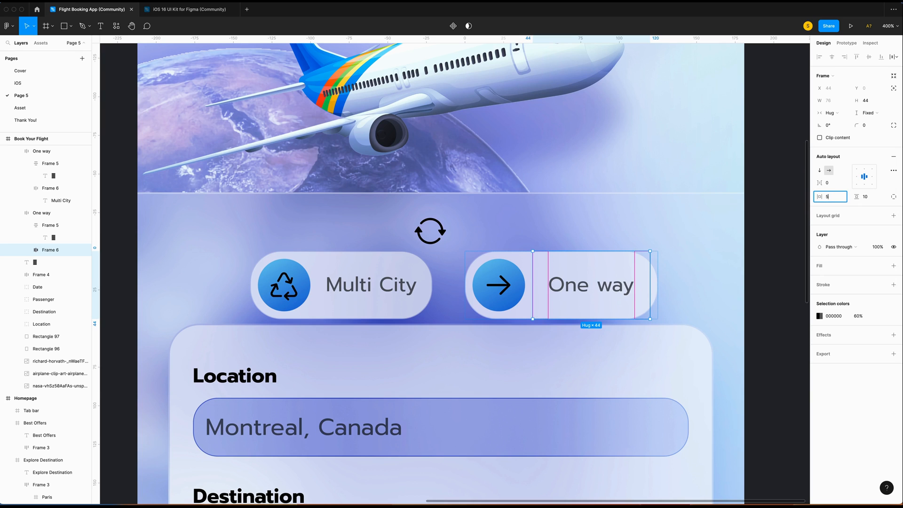
key("Return")
left_click(873, 199)
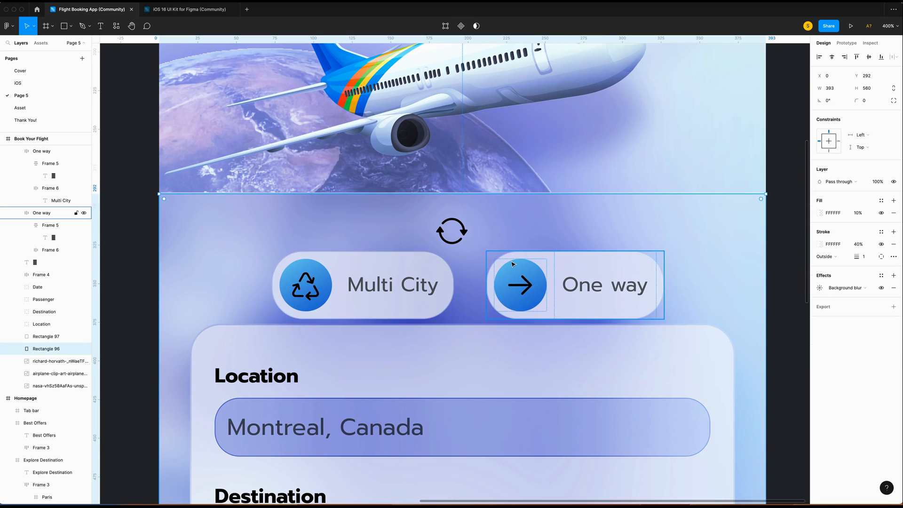
Paste another copy of the One way pill and move it up and right.
left_click(512, 264)
key("ctrl+v")
left_click_drag(578, 264, 574, 197)
Swap the new pill's arrow for the refresh icon and delete the leftover icon.
right_click(444, 229)
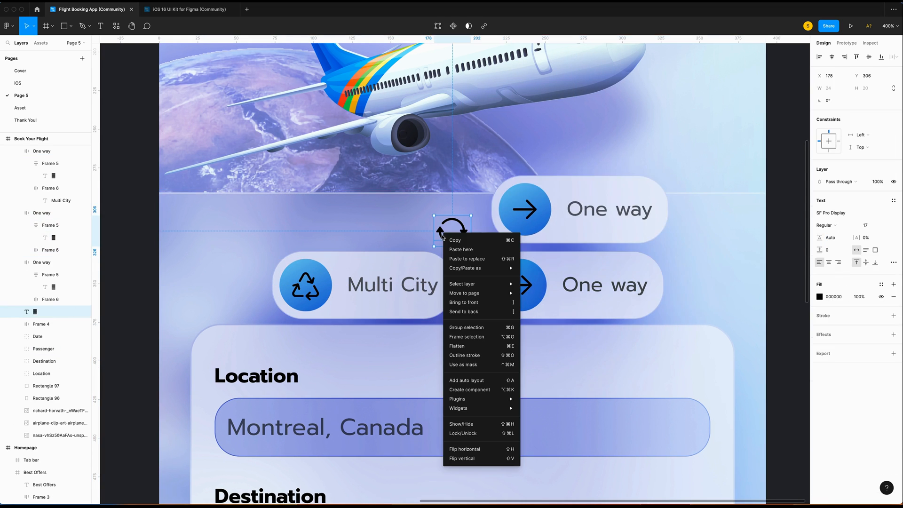
key("Escape")
right_click(533, 208)
key("super+shift+r")
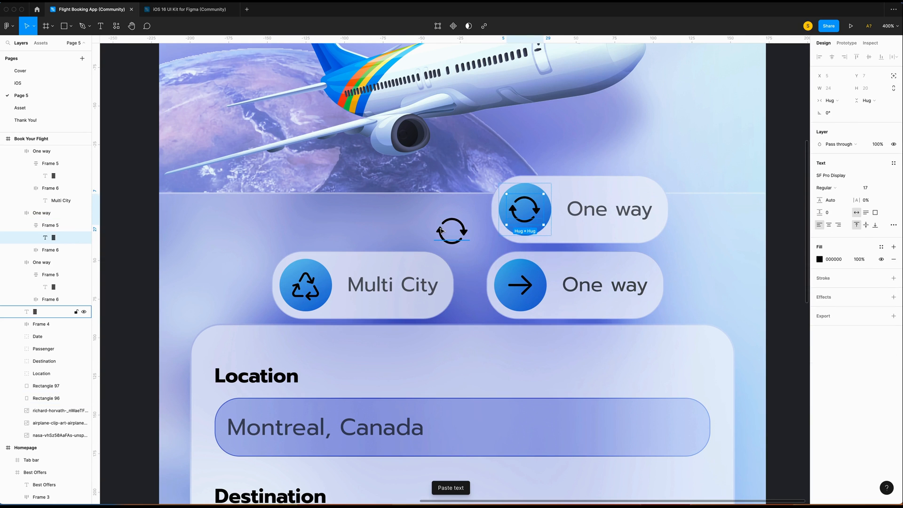
left_click(441, 230)
key("Delete")
Relabel the pill 'Round Trip' and rearrange it alongside the Multi City pill.
double_click(585, 210)
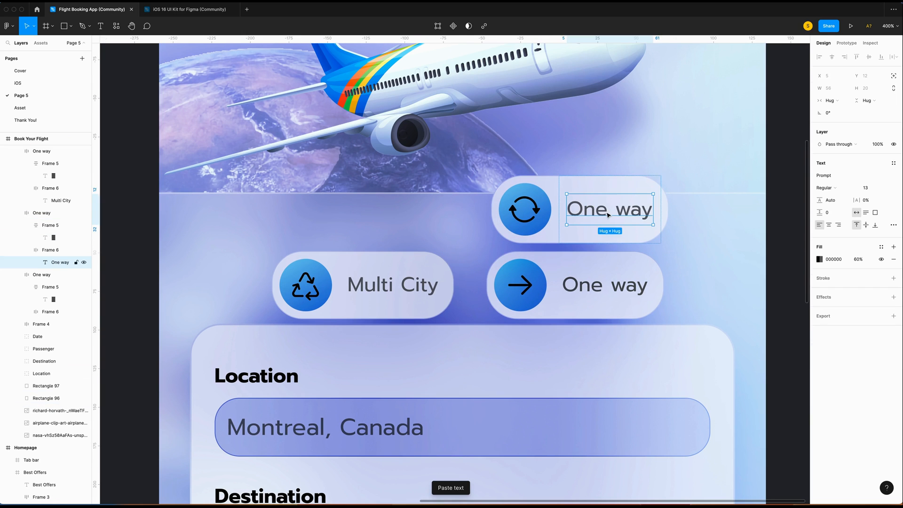
double_click(587, 209)
type("Round Trip")
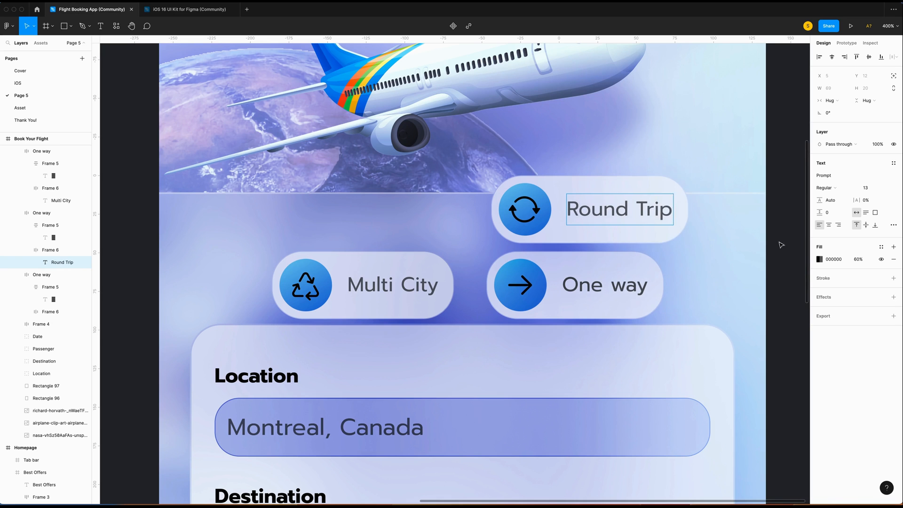
key("Escape")
left_click_drag(552, 181, 281, 197)
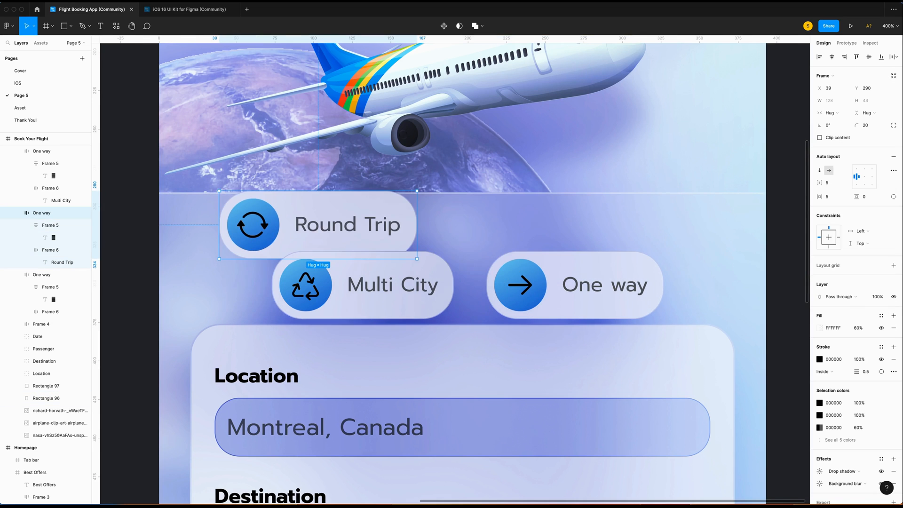
left_click_drag(423, 264, 494, 232)
Rename the pill layers to Multi City and Round trip.
key("super+r")
type("Mu")
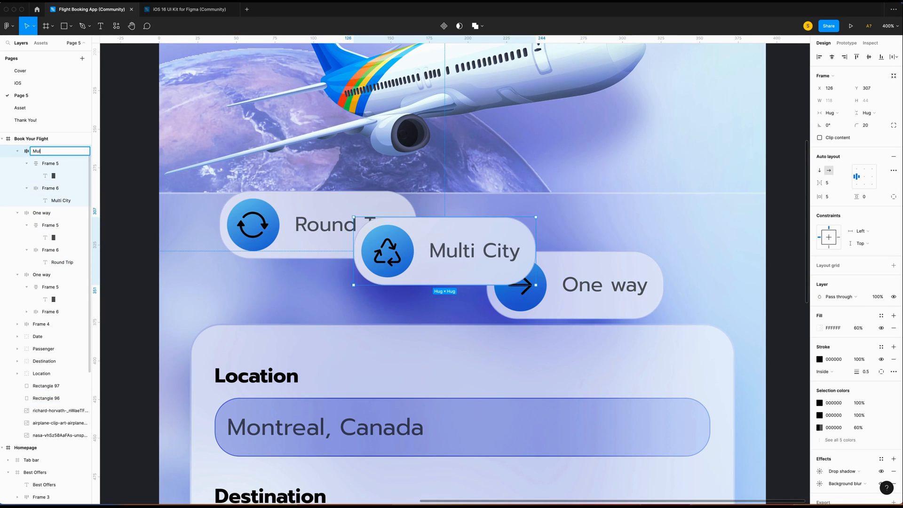
key("Tab")
type("R")
key("Return")
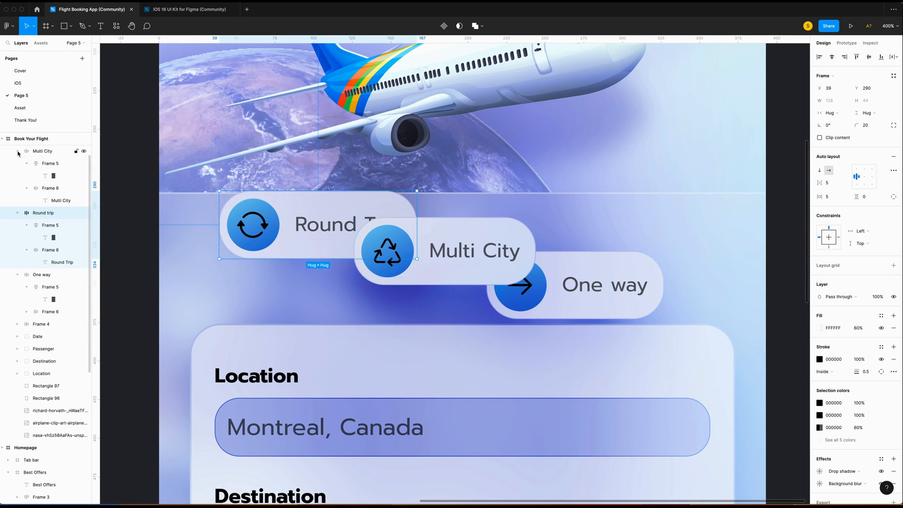
Group the three pills into a horizontal auto-layout row with gap 8.
left_click(40, 151, "shift")
left_click(34, 226, "shift")
key("shift+a")
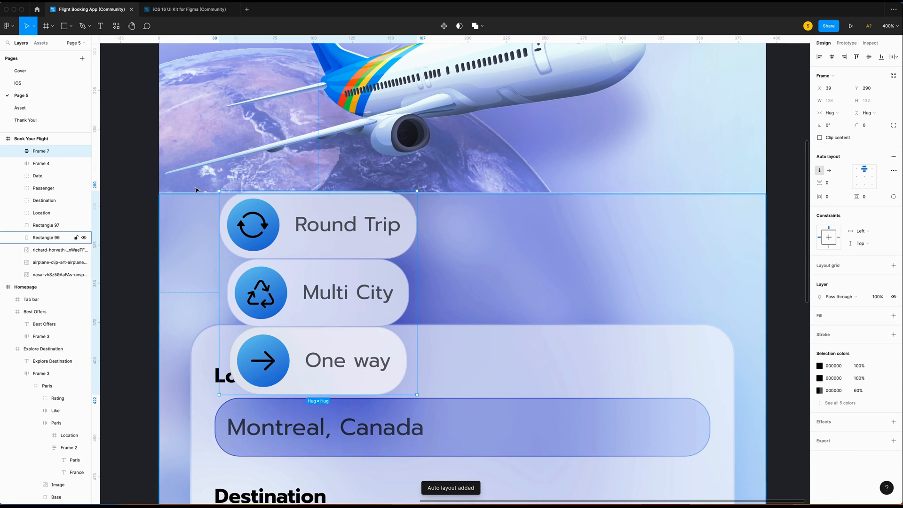
left_click(830, 171)
left_click(841, 183)
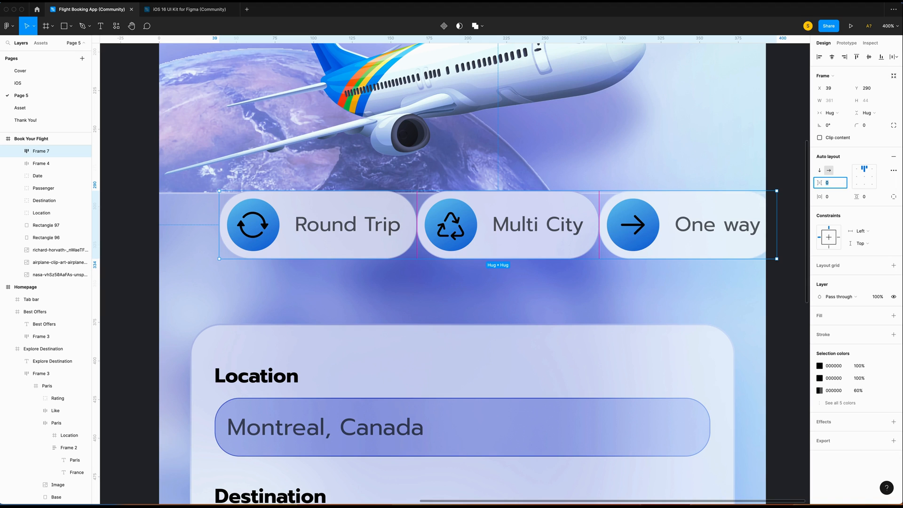
type("8")
key("Return")
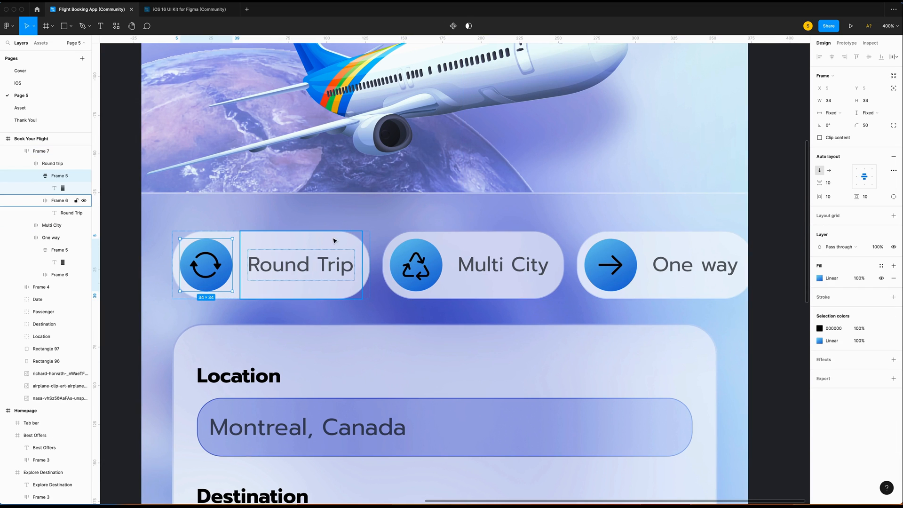
left_click(334, 241)
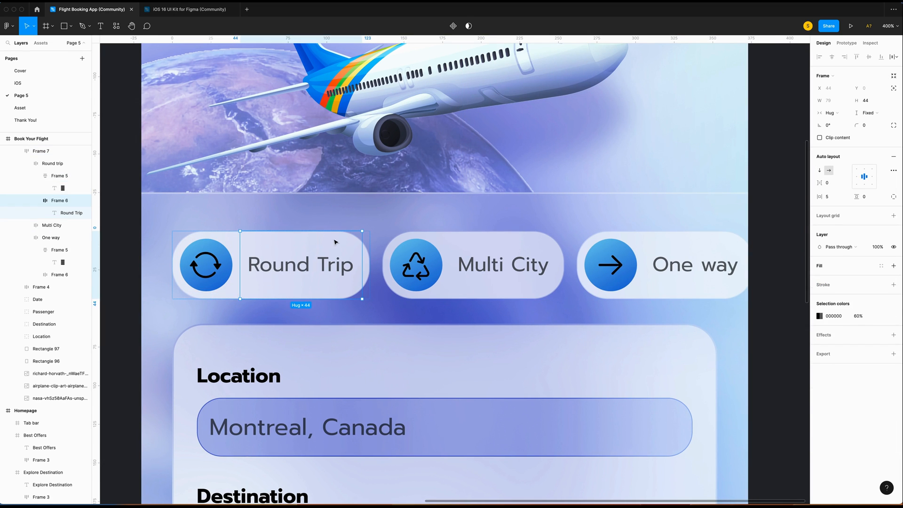
Give the Round trip pill a linear gradient fill from 7ABEEB to 3E75D6, both stops at 100%.
left_click(51, 163)
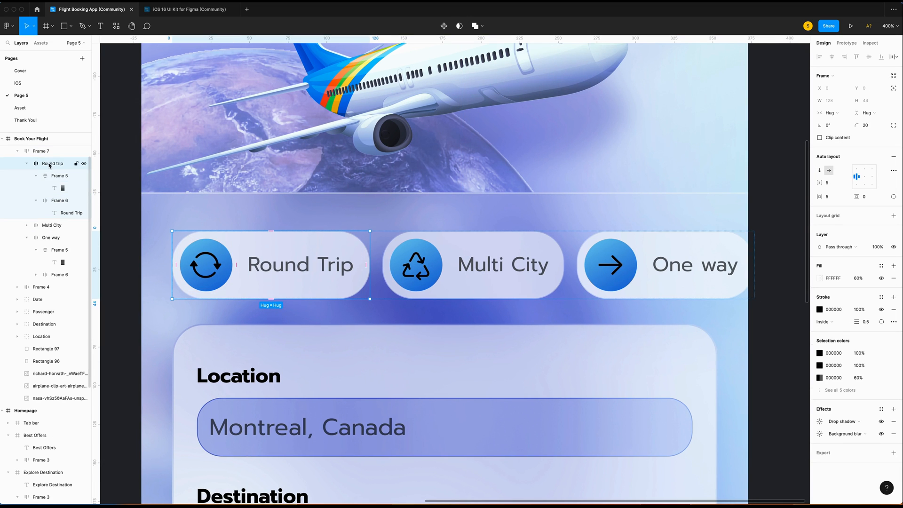
left_click(819, 277)
left_click(729, 274)
left_click(733, 288)
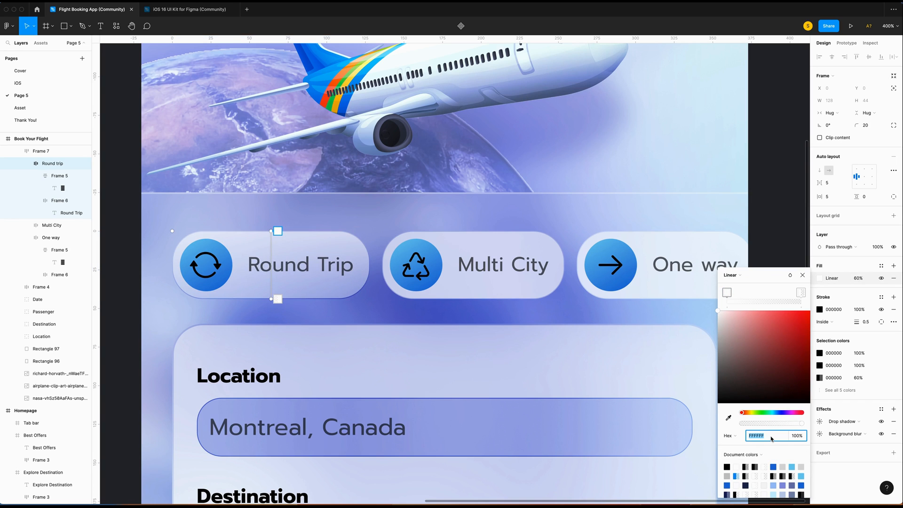
type("7abe")
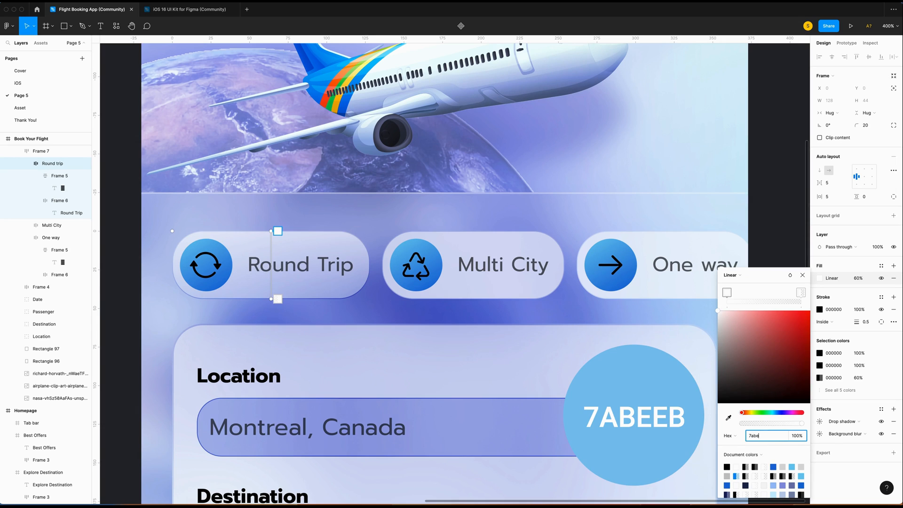
type("eb")
key("Return")
scroll(258, 270, "right", 1)
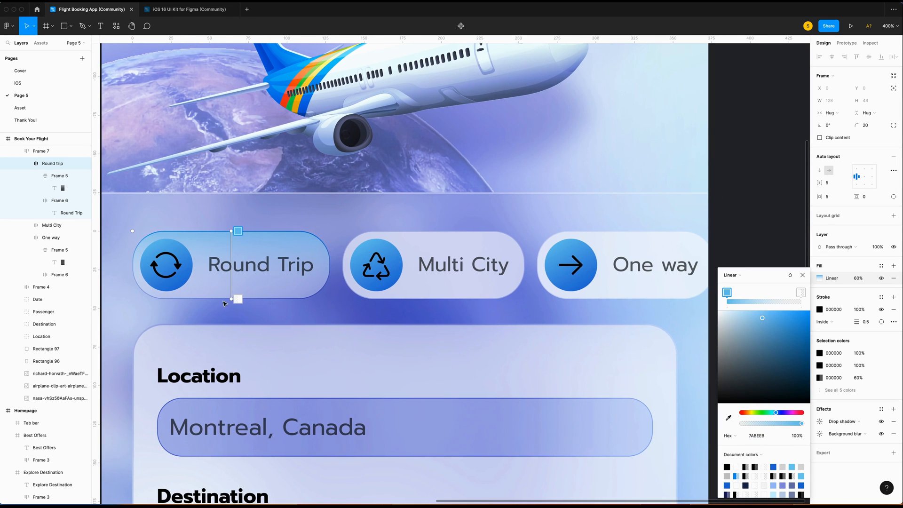
left_click(238, 299)
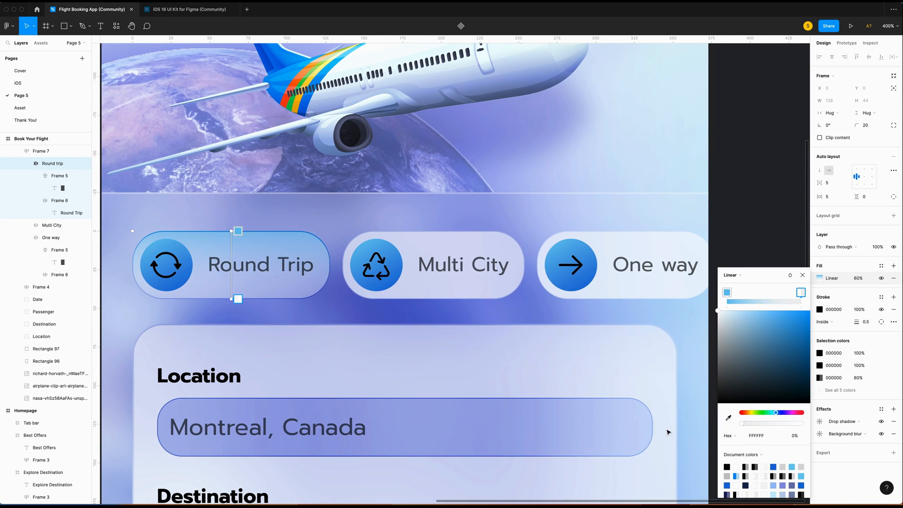
left_click(769, 438)
type("3")
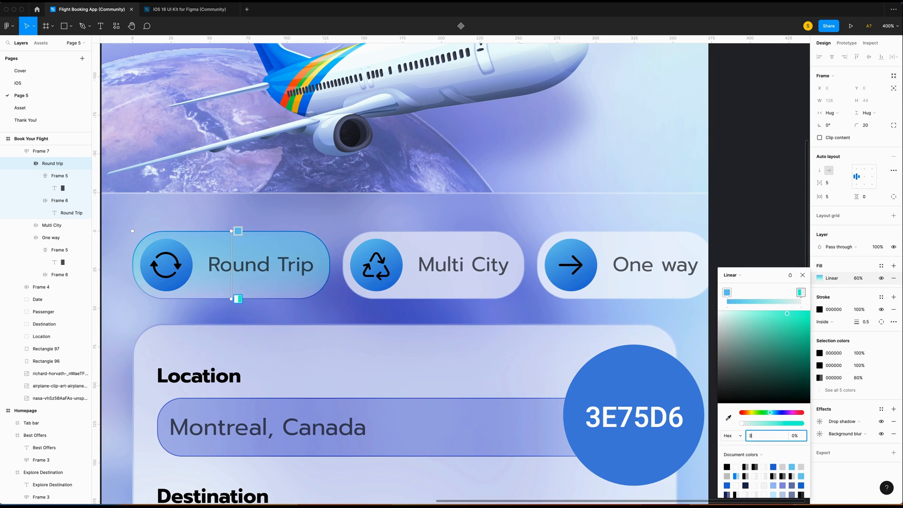
type("e75d6")
key("Return")
left_click_drag(742, 423, 826, 427)
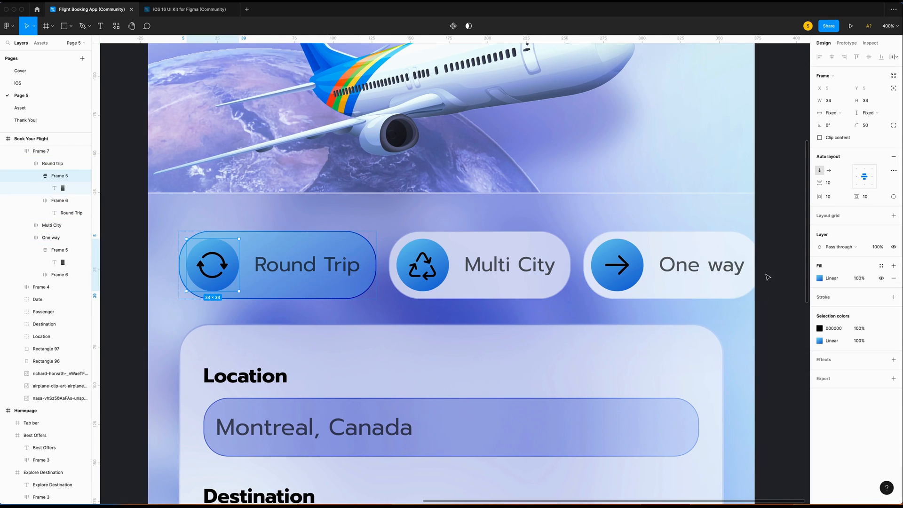
Re-angle the icon circle's gradient diagonally and add a shadow effect to the icon circle.
left_click(820, 278)
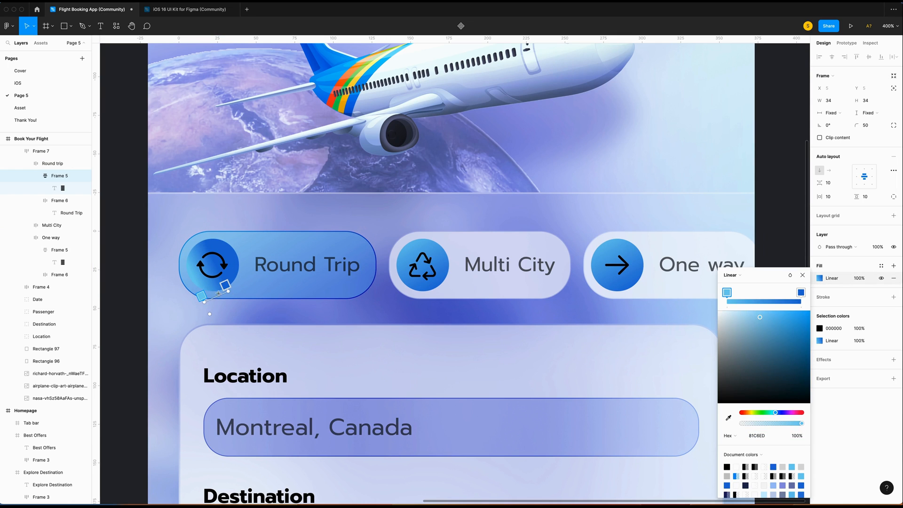
left_click_drag(229, 294, 201, 232)
left_click_drag(200, 301, 225, 292)
left_click_drag(195, 231, 197, 241)
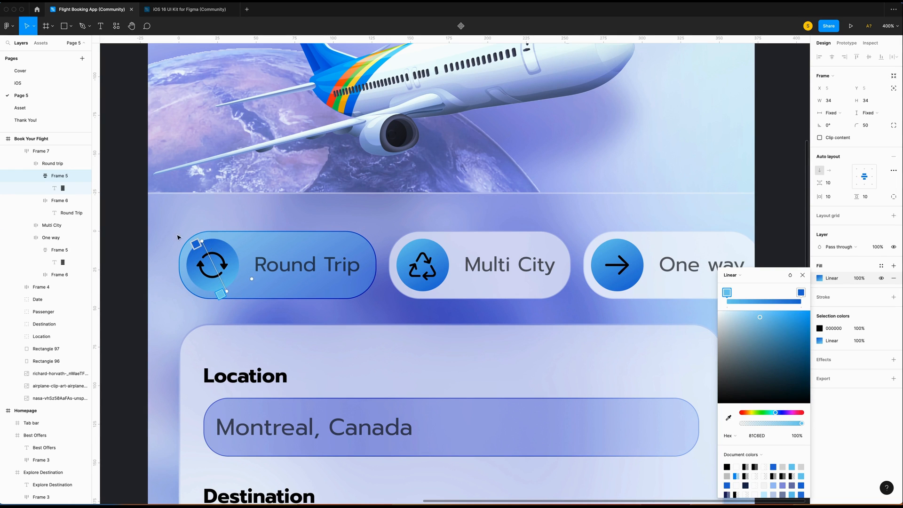
left_click(802, 276)
key("shift+2")
left_click(824, 360)
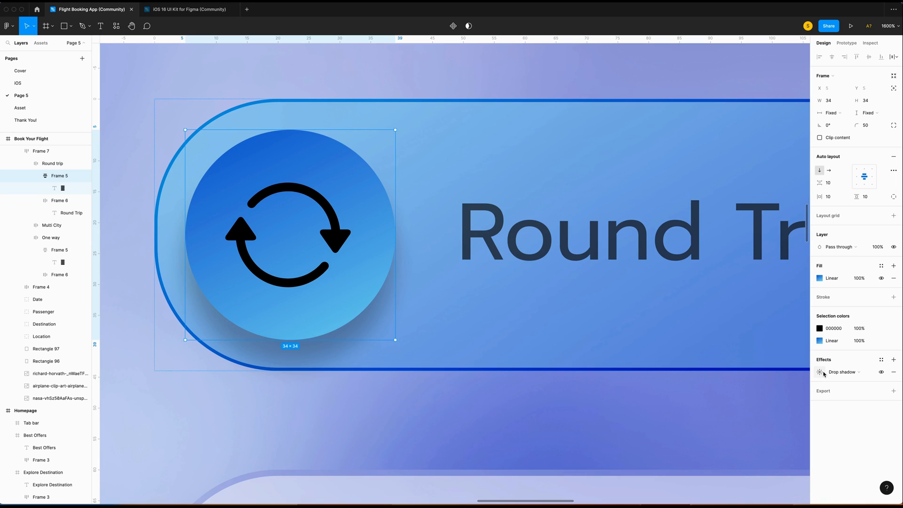
Turn the icon's shadow into an inner shadow at Y offset 2 in colour 2A56A3.
left_click(844, 372)
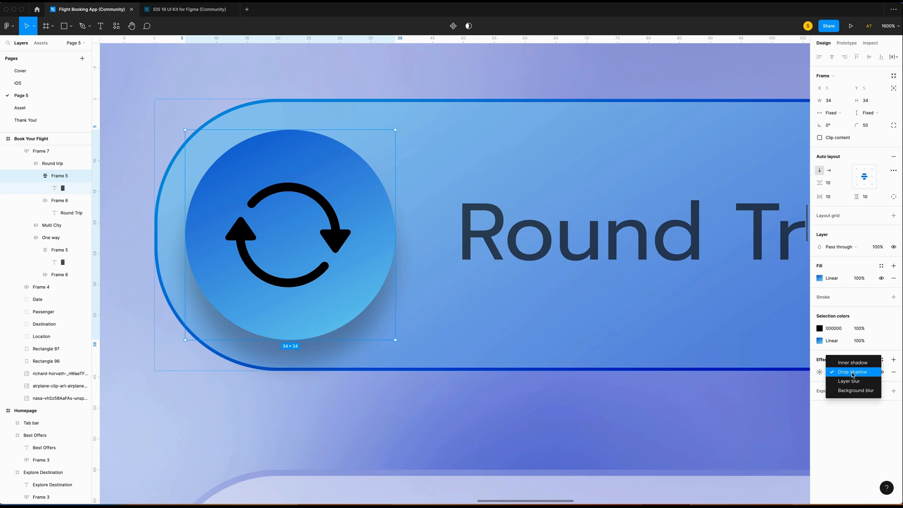
left_click(841, 363)
left_click(819, 371)
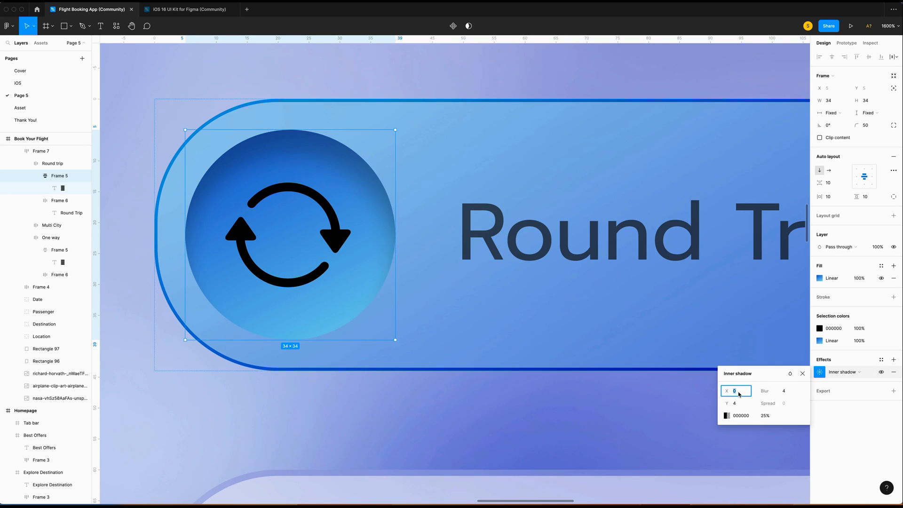
left_click(739, 406)
type("2")
left_click(786, 394)
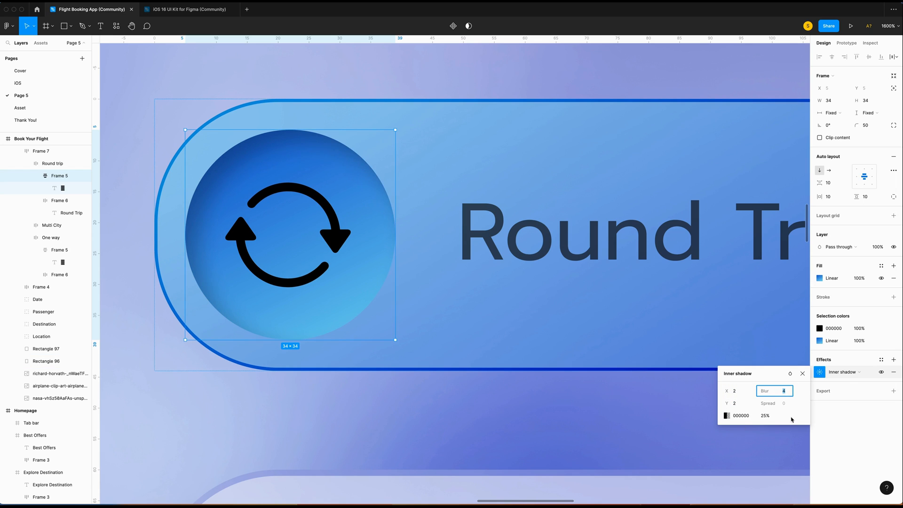
left_click(745, 416)
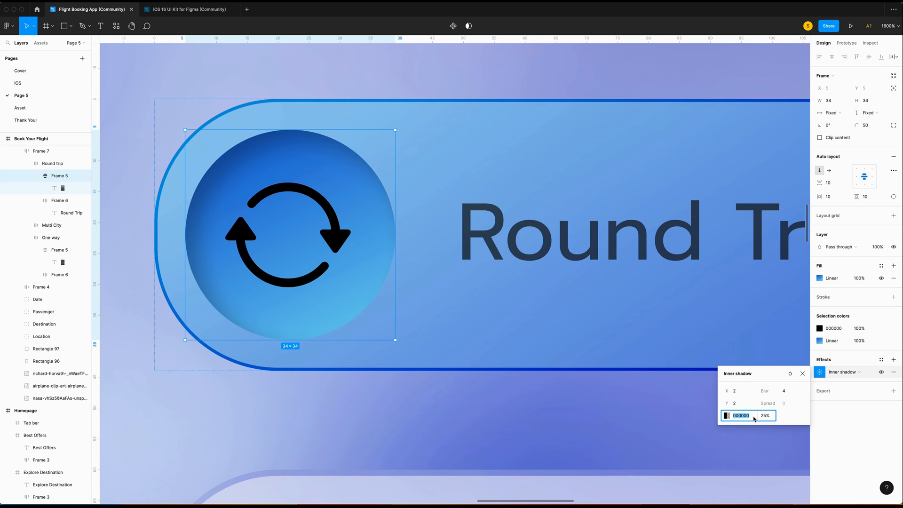
type("2")
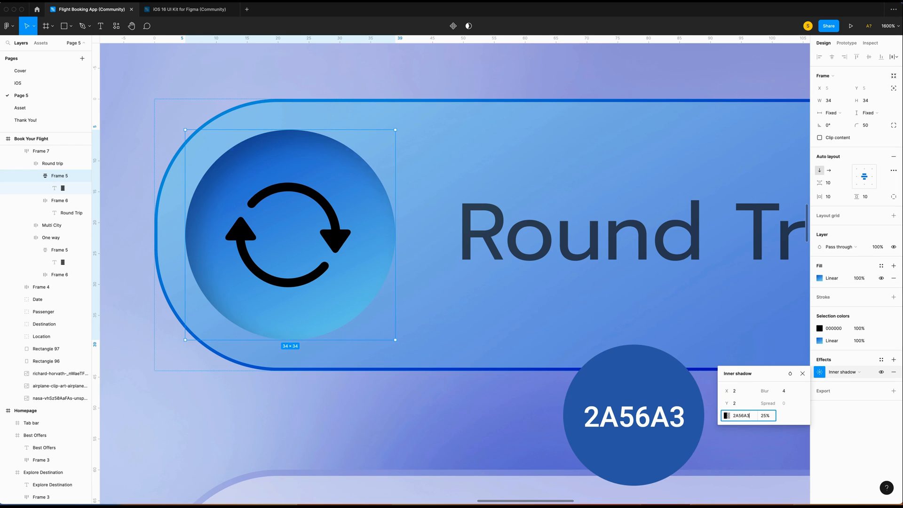
type("A56A3")
key("Return")
Add a second inner shadow offset -2, -2 in light blue 8DBEEC.
left_click(893, 359)
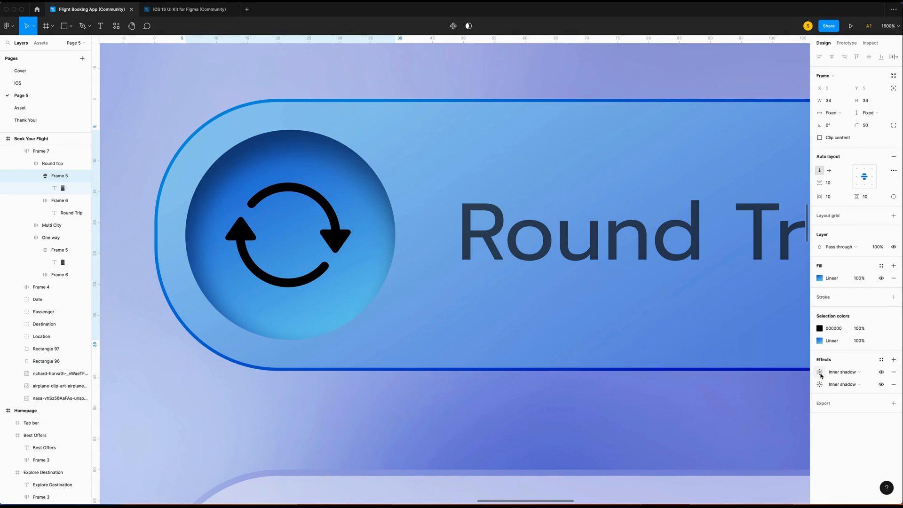
left_click(819, 371)
left_click(735, 390)
type("-2")
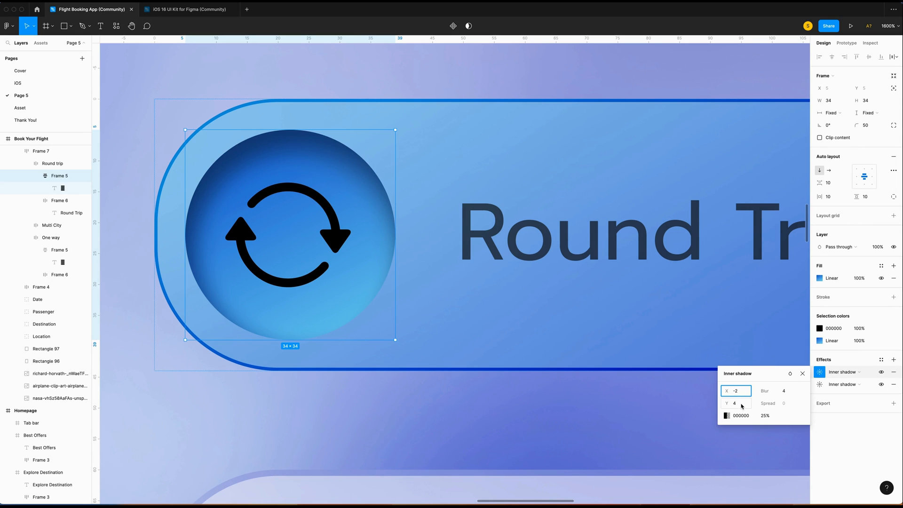
left_click(741, 403)
type("-2")
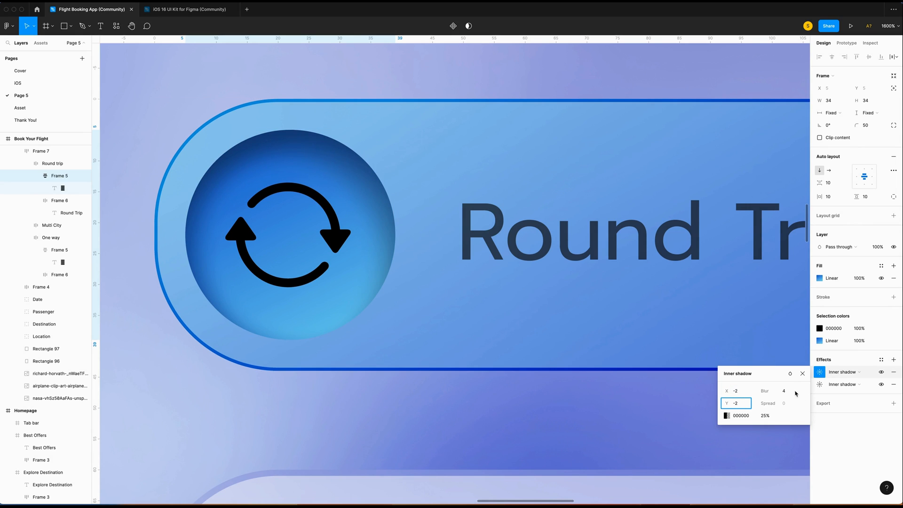
left_click(745, 416)
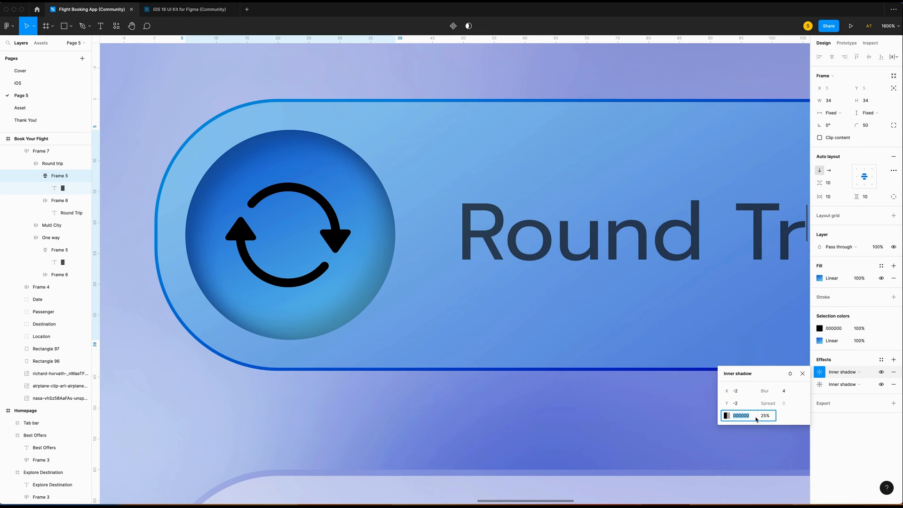
type("8")
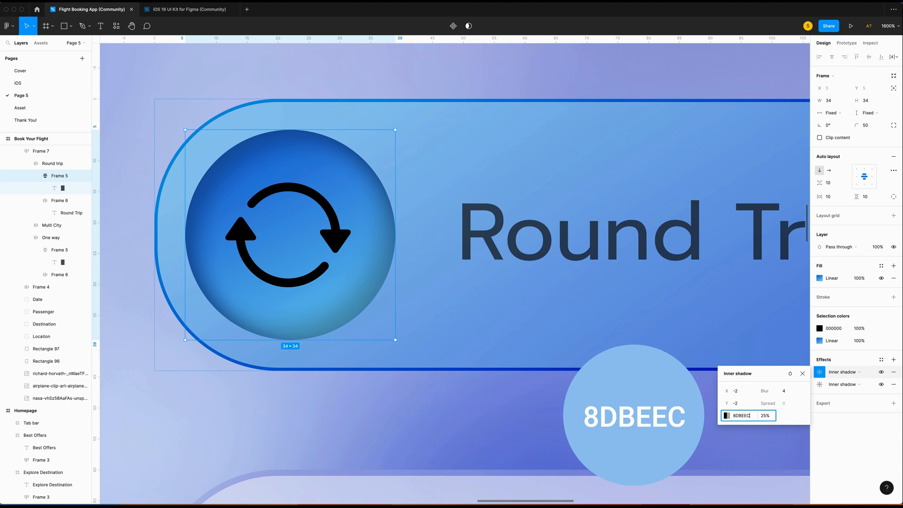
type("DBEEC")
key("Return")
Select the whole Round Trip button and zoom out to view it.
scroll(476, 319, "right", 3)
left_click(476, 319)
left_click(477, 319)
key("minus")
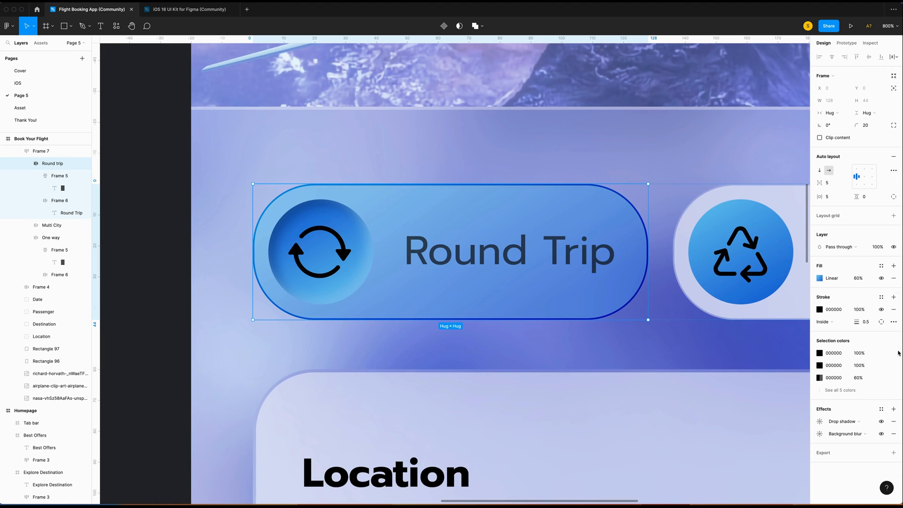
Set the button fill to 100% opacity and its outline to a white linear gradient at 30%.
left_click(858, 278)
type("100")
key("Return")
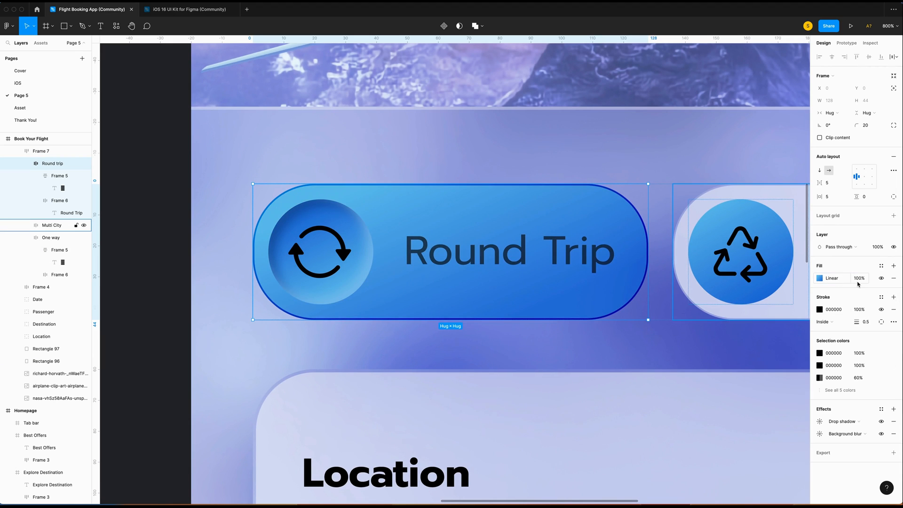
left_click(819, 309)
left_click(735, 303)
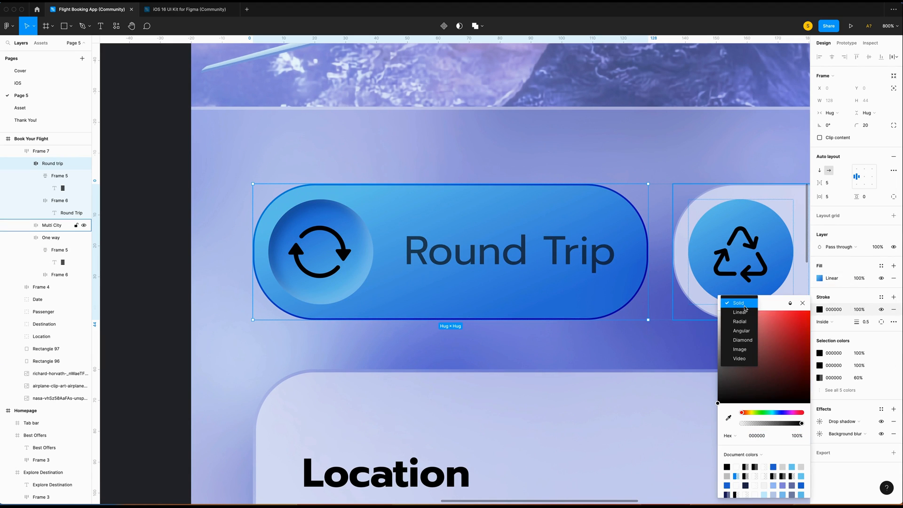
left_click(748, 313)
left_click_drag(718, 402, 692, 228)
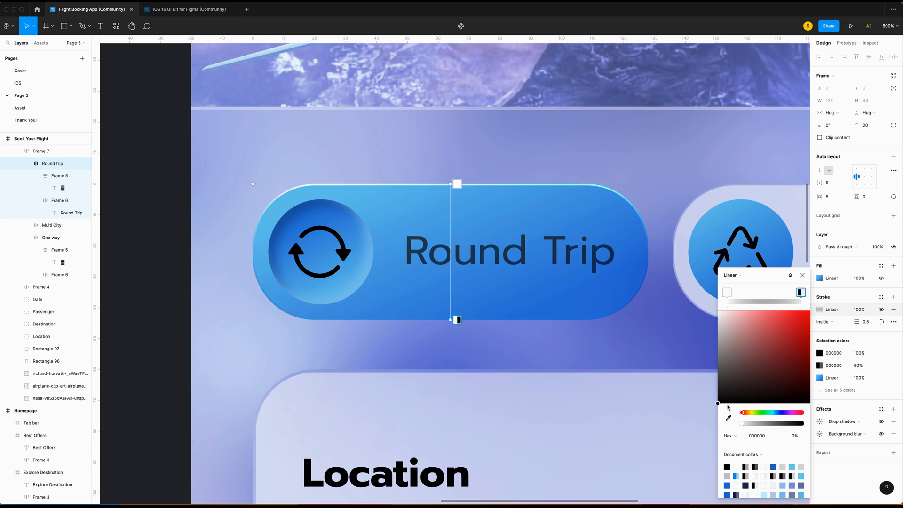
left_click_drag(744, 426, 814, 425)
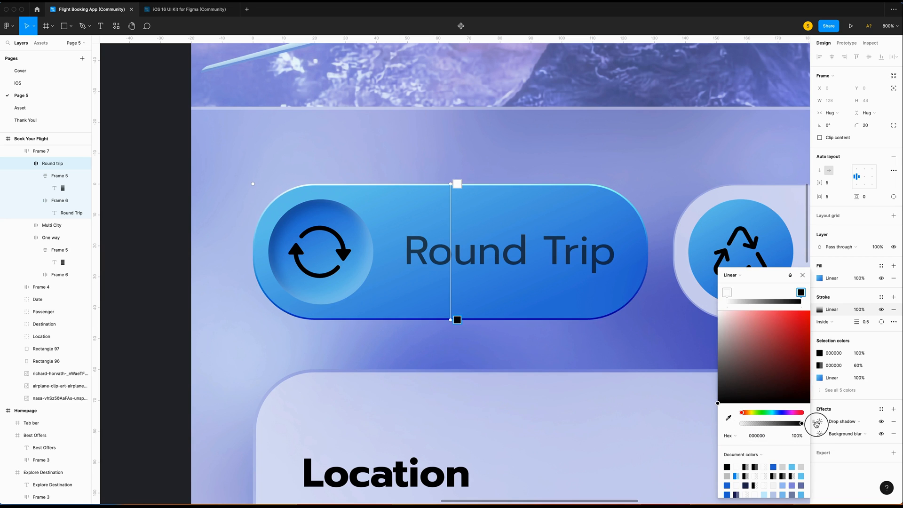
left_click(862, 310)
type("30")
key("Return")
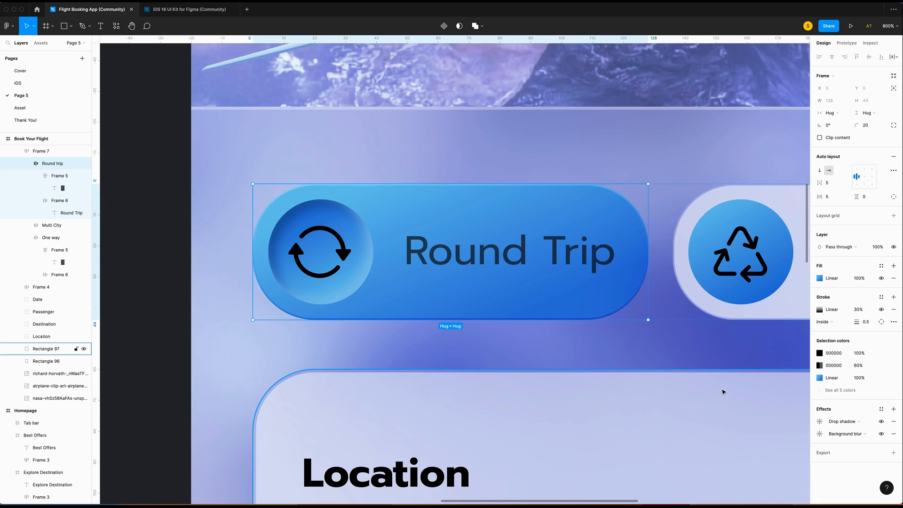
Make the Round Trip label Bold and FFF white at 100% opacity.
scroll(498, 272, "right", 1)
left_click(437, 263, "super")
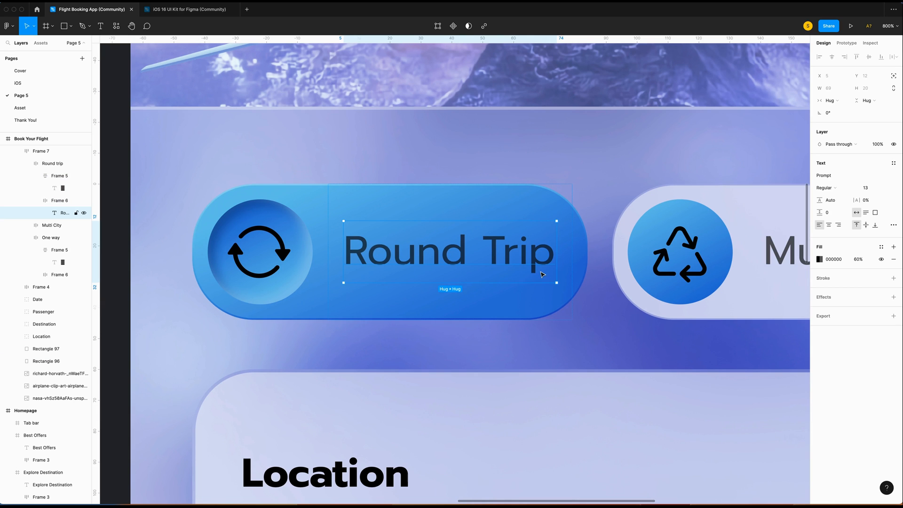
left_click(835, 189)
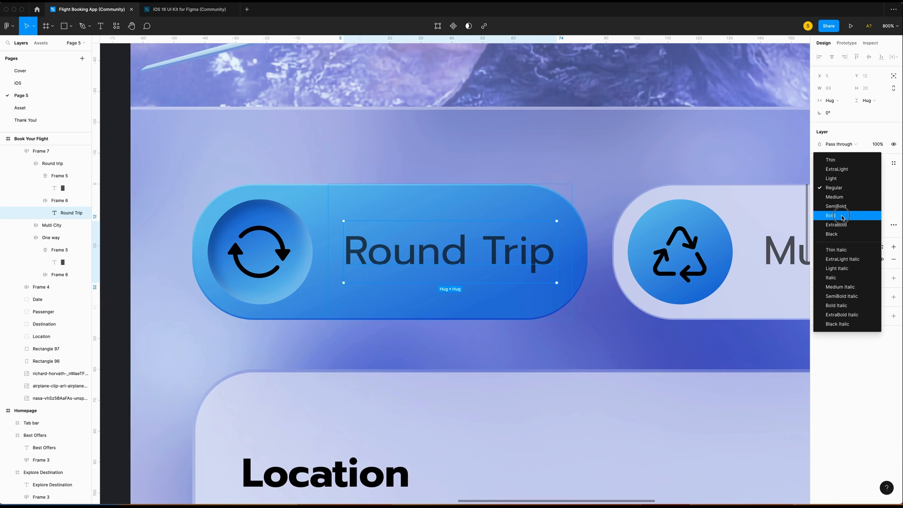
key("Return")
left_click(819, 259)
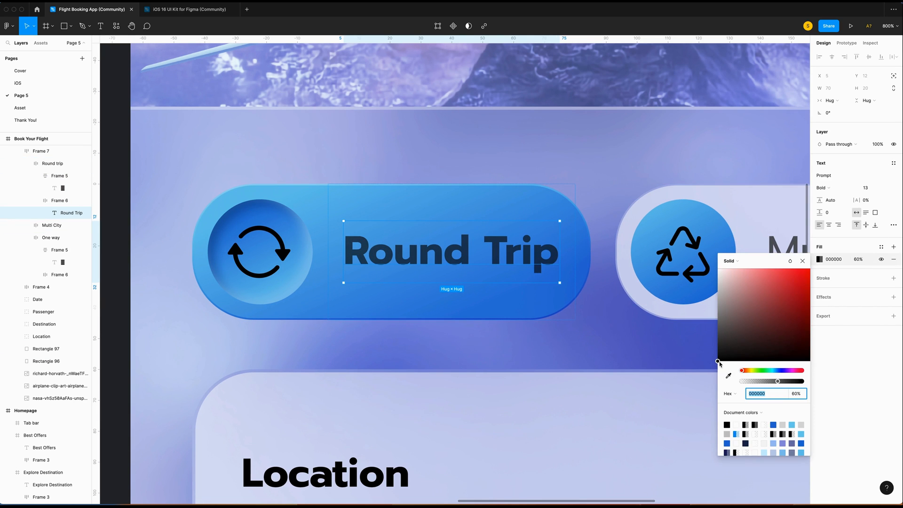
type("fff")
left_click(797, 394)
type("100")
key("Return")
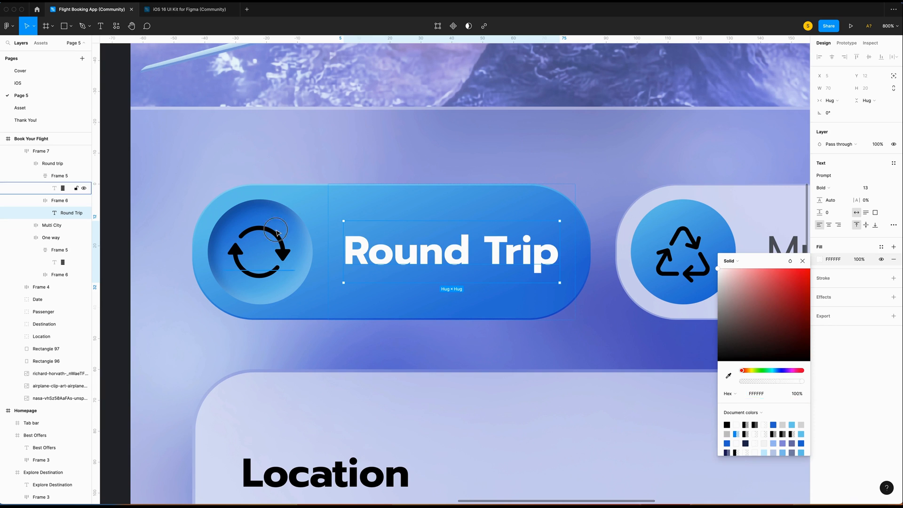
Colour the circular-arrows icon FFF white, then zoom out to the full screens.
left_click(276, 238, "super")
left_click(818, 259)
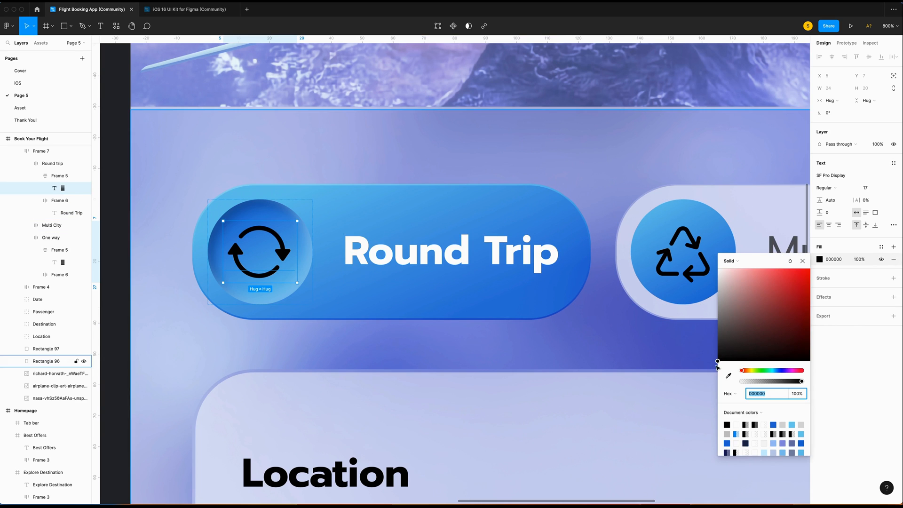
type("fff")
key("Return")
left_click(654, 187)
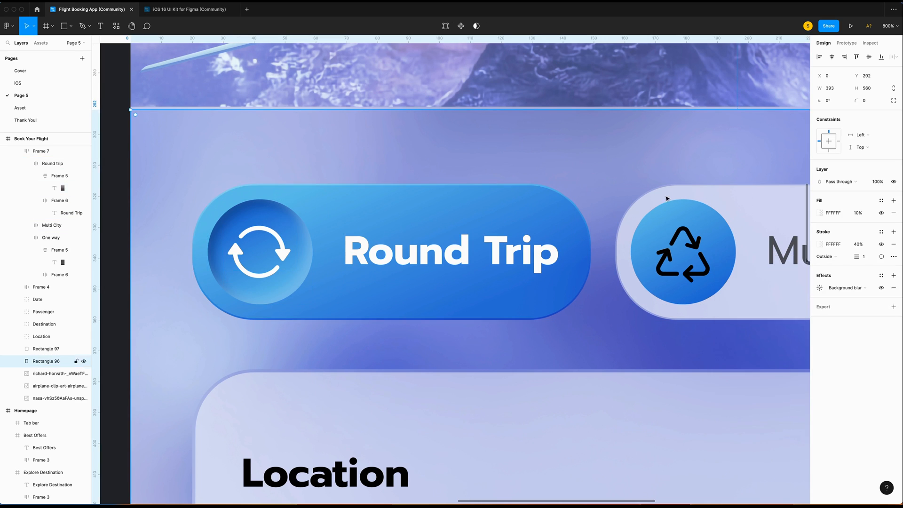
key("Escape")
key("super+minus")
key("super+minus")
Ungroup the Top Navigation group and delete the avatar circle Ellipse 1.
scroll(631, 222, "up", 3)
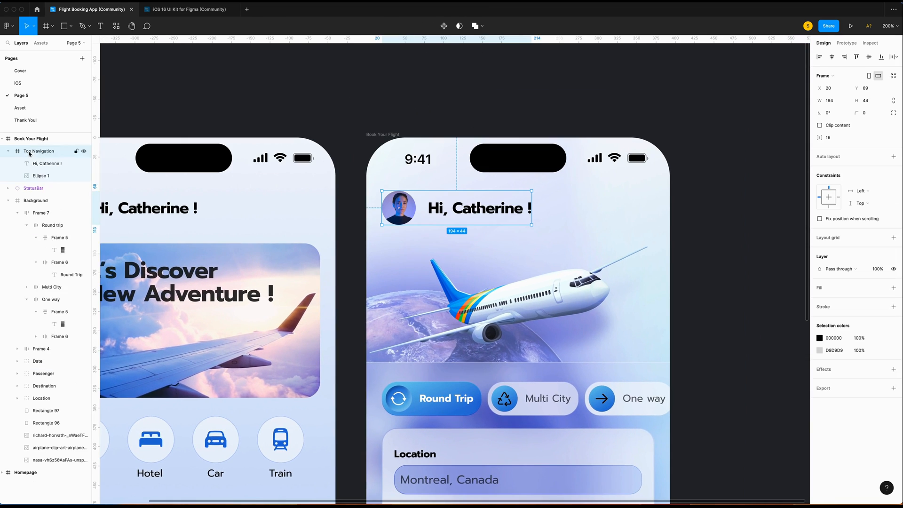
right_click(29, 152)
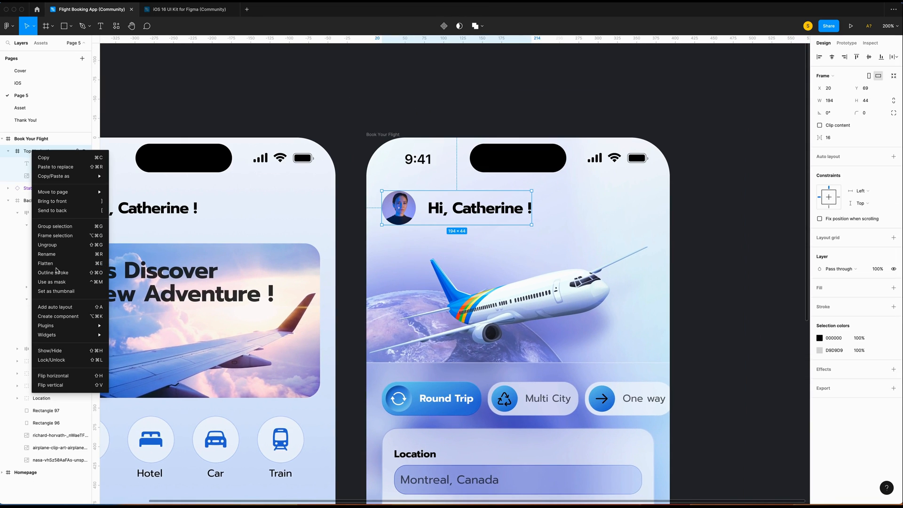
left_click(48, 245)
left_click(36, 166)
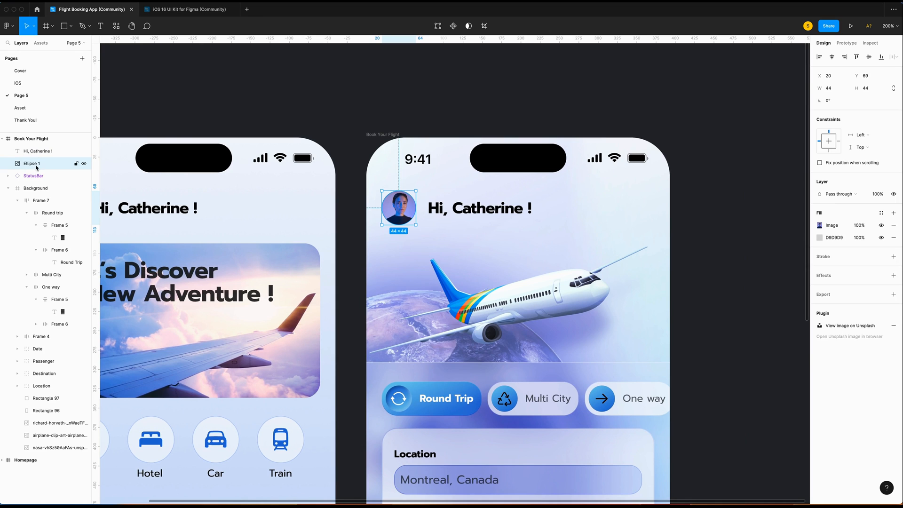
key("Delete")
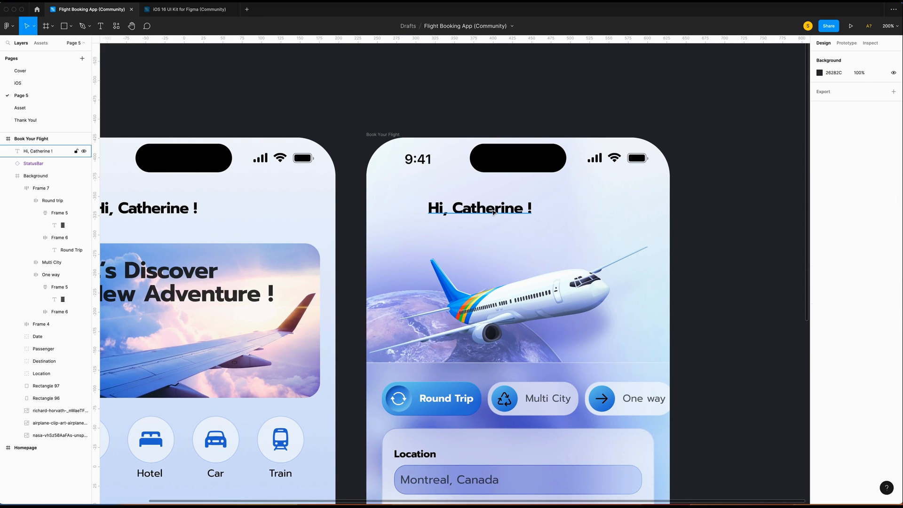
Retype the greeting as 'Book Your Flight' and centre it horizontally on the screen.
left_click(489, 210)
double_click(491, 209)
type("Book Your Flight")
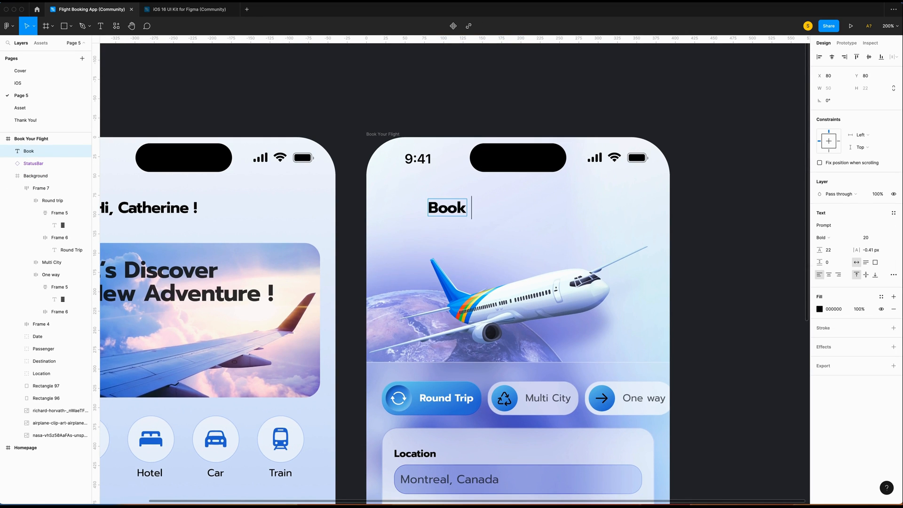
left_click(832, 56)
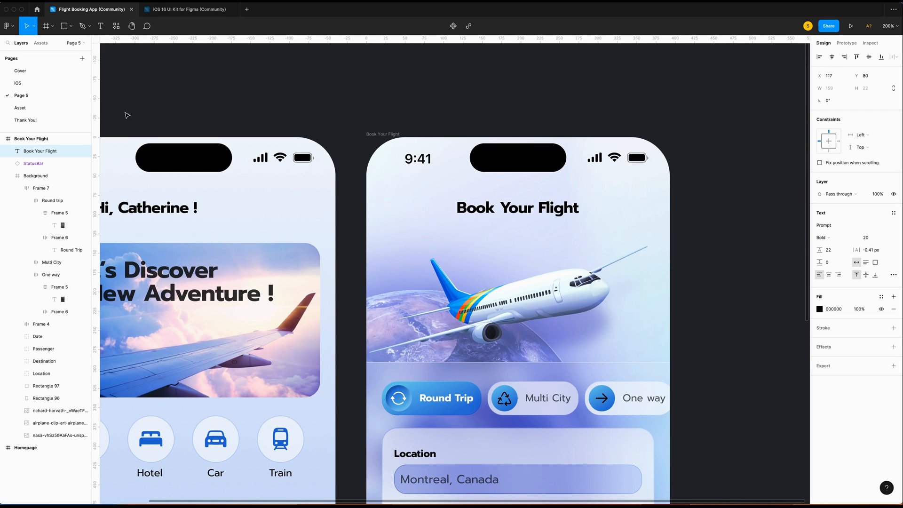
scroll(372, 190, "right", 1)
key("alt+super+p")
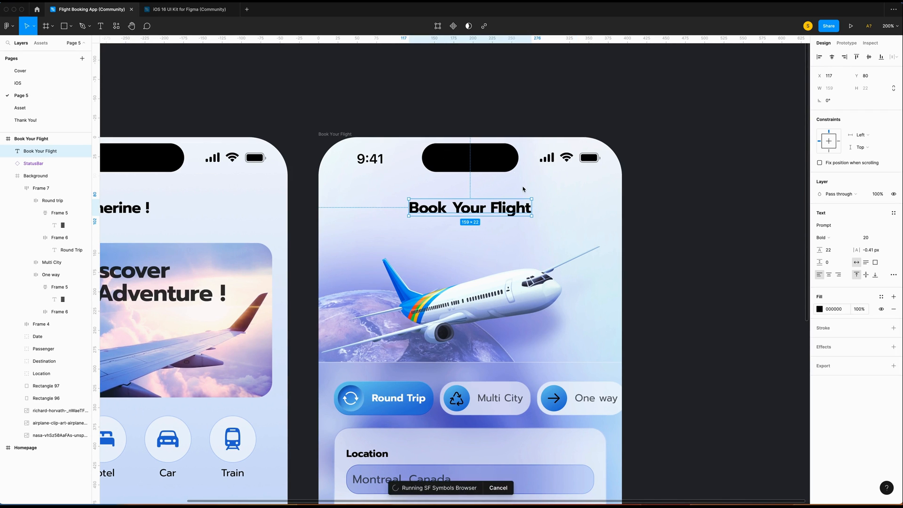
Insert a left chevron symbol from the SF Symbols 'chevron' search at font size 17.
left_click(510, 126)
type("chevron")
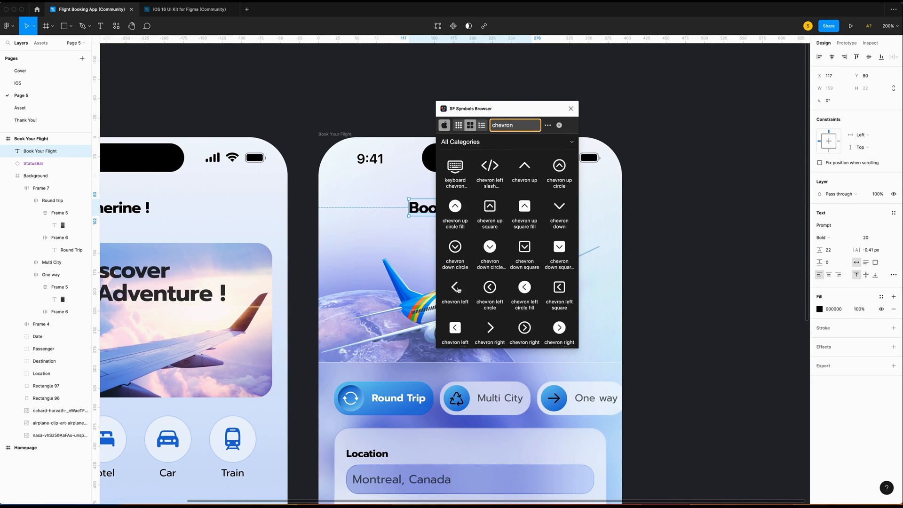
left_click(524, 289)
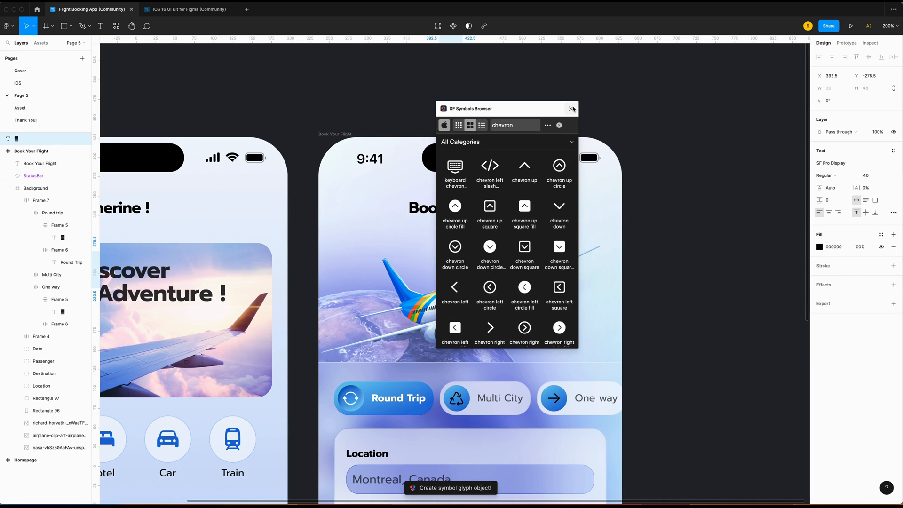
left_click(571, 109)
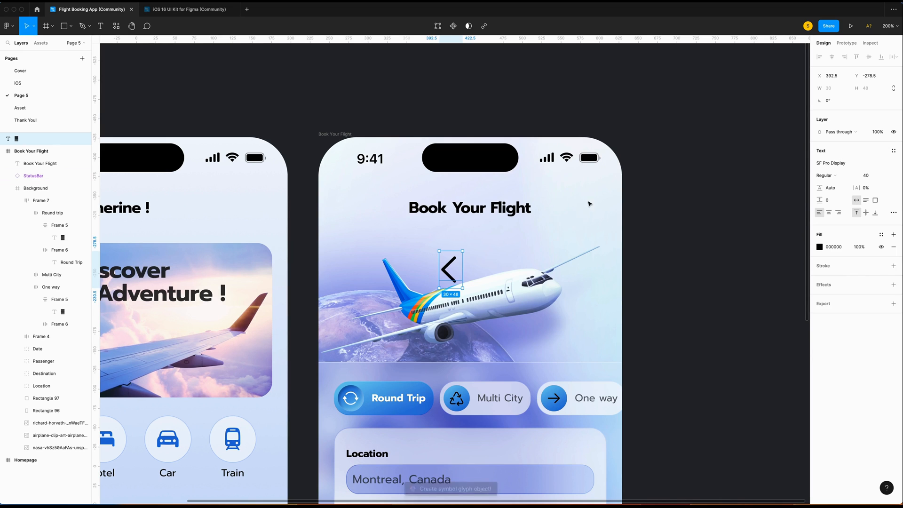
left_click(868, 175)
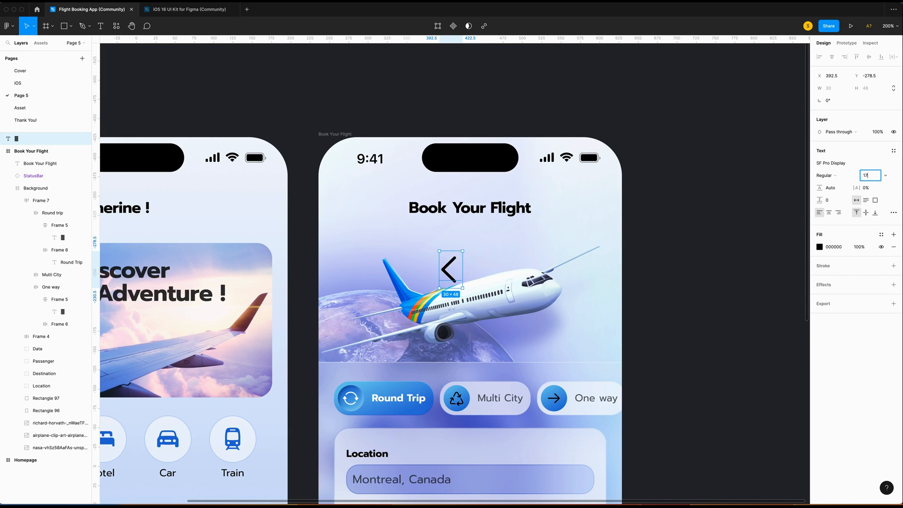
key("Return")
Wrap the chevron in a fixed-size, centred auto-layout frame and place it left of the title.
key("shift+a")
left_click(831, 113)
left_click(838, 103)
left_click(867, 112)
left_click(861, 104)
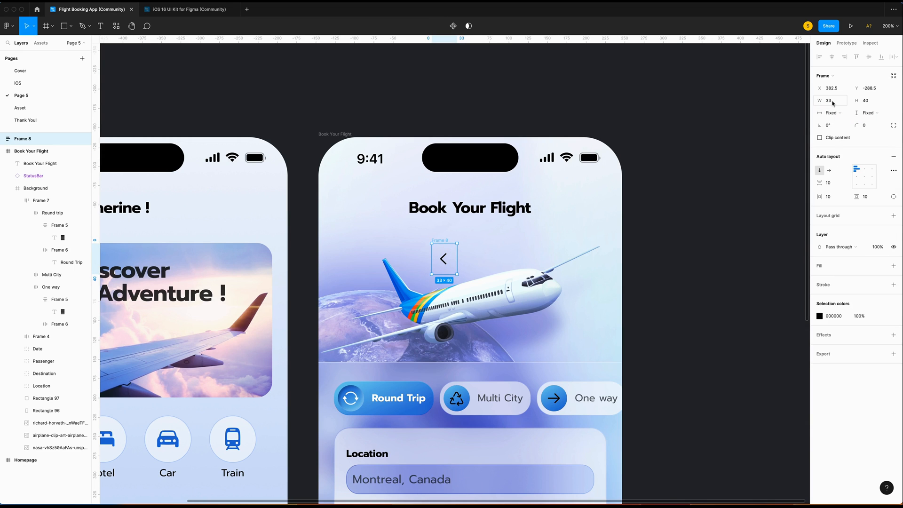
left_click(879, 105)
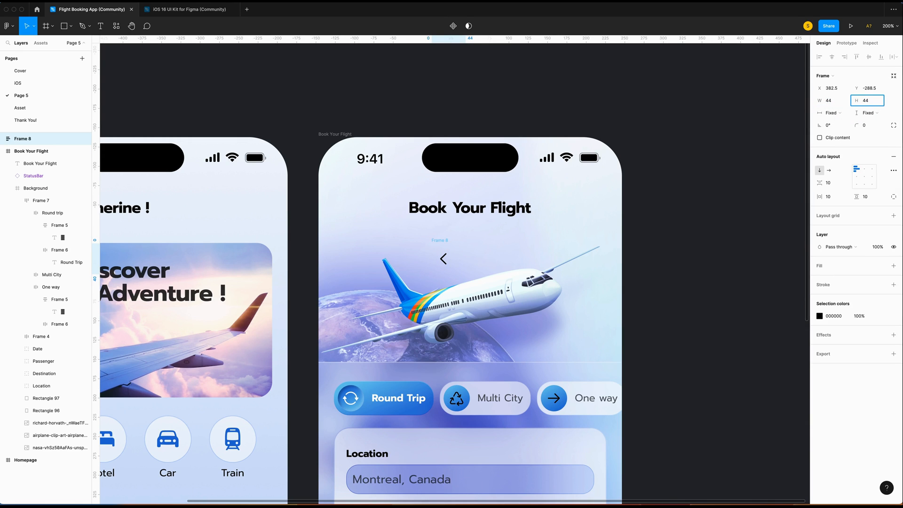
left_click(864, 176)
left_click_drag(441, 253, 324, 205)
key("Right")
key("Right")
key("Right")
key("Right")
key("Right")
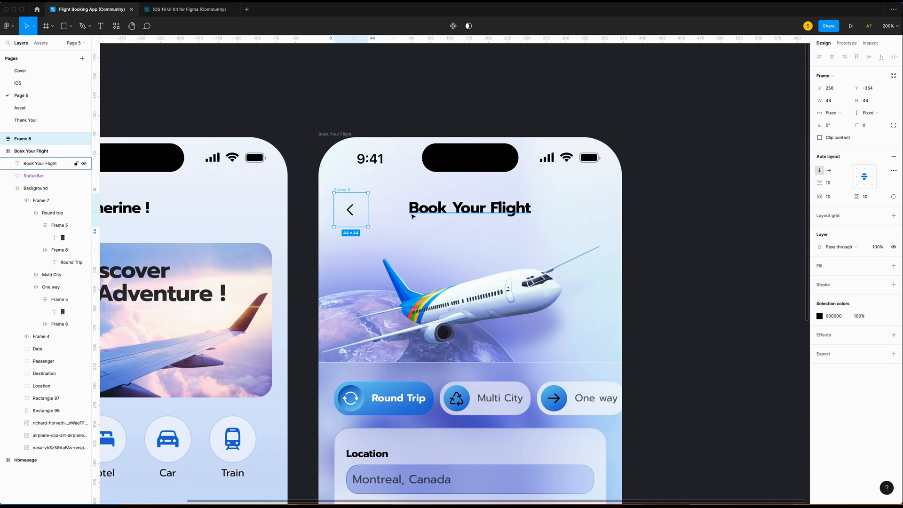
Combine chevron and title into an auto-layout row inside Book Your Flight, named Top Navigation.
left_click(429, 210, "shift")
key("shift+a")
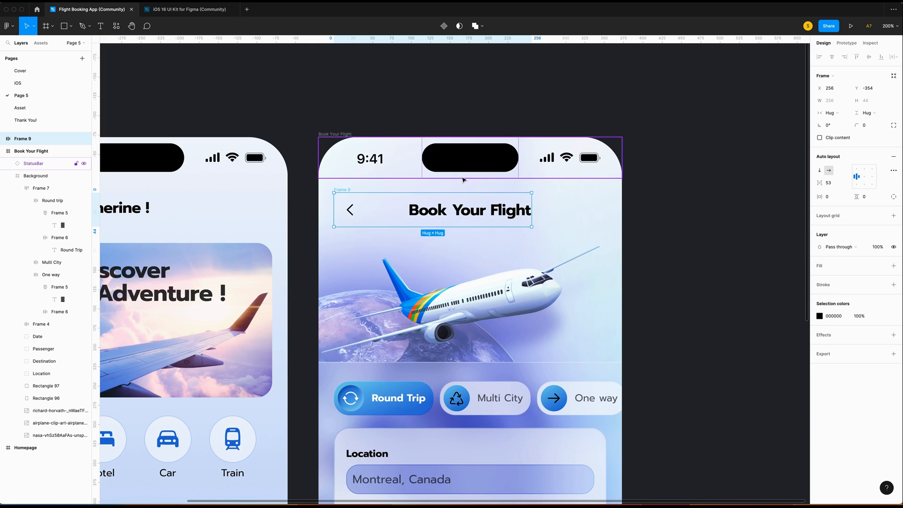
key("Up")
key("Up")
key("Up")
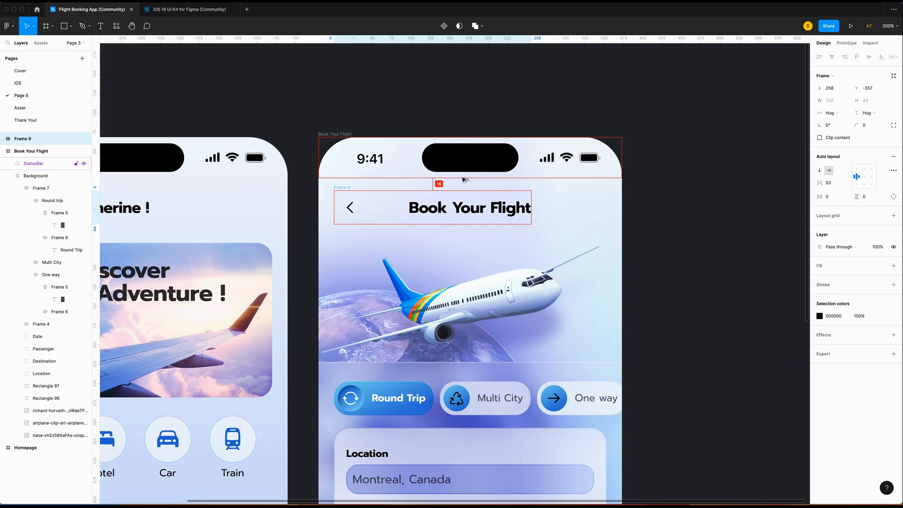
left_click_drag(38, 151, 34, 156)
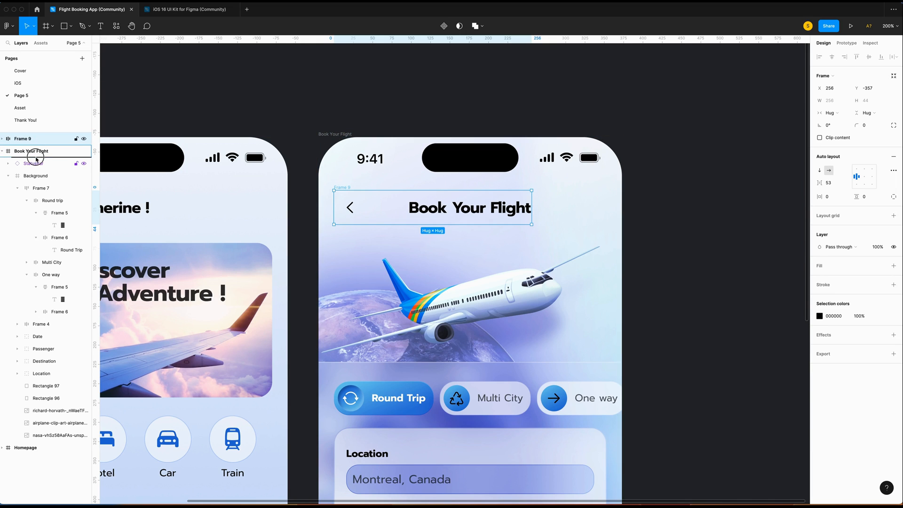
double_click(31, 151)
type("Top Navigation")
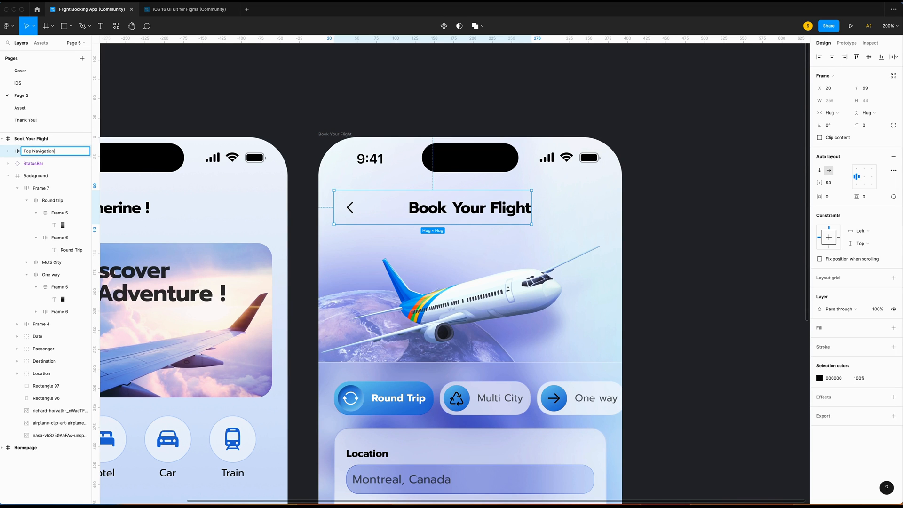
left_click(661, 241)
scroll(662, 242, "down", 5)
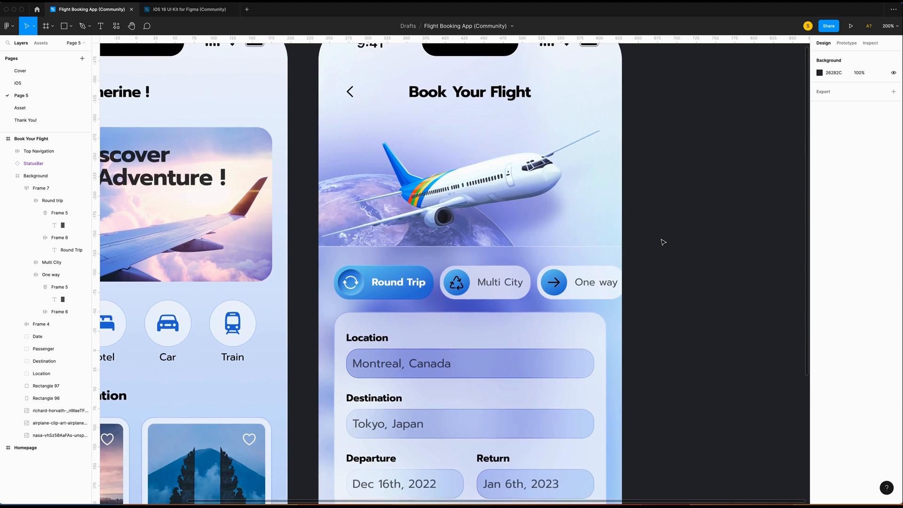
Rename the chip row frame to Categories and the search button frame to Search Flights.
scroll(662, 241, "down", 7)
scroll(661, 241, "down", 10)
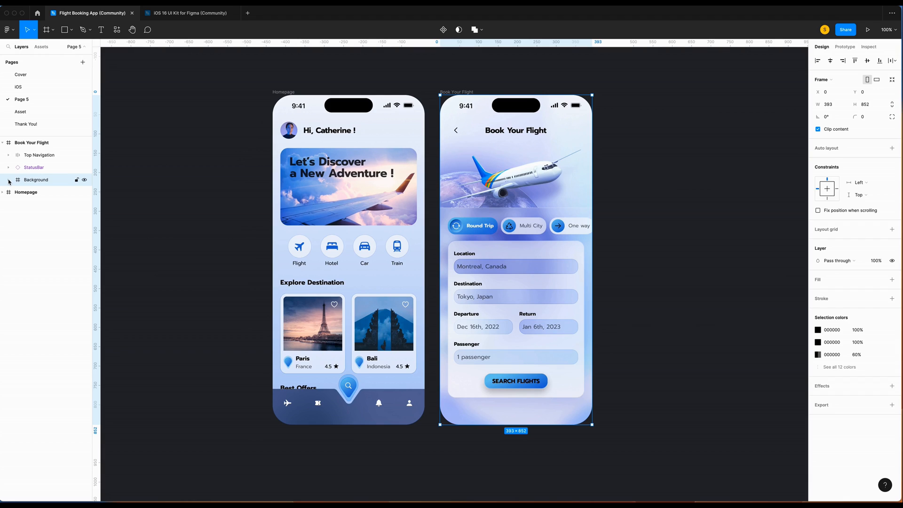
left_click(9, 182)
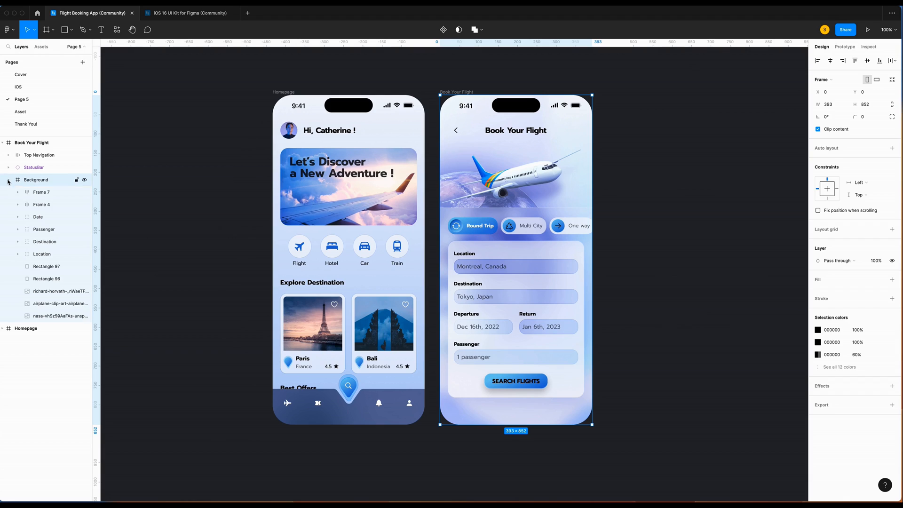
double_click(41, 193)
type("Categories")
double_click(41, 204)
type("Sea")
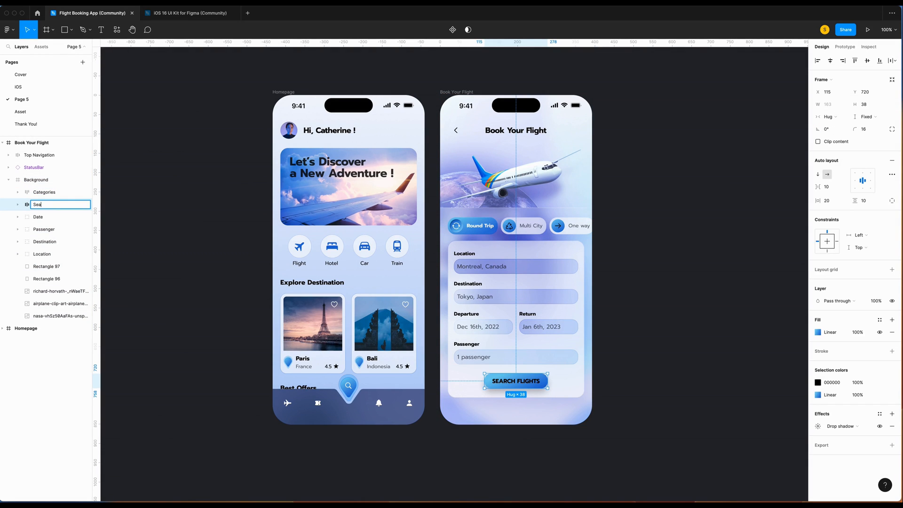
type("rch Flights")
Frame the form card rectangle and Location, Destination, Passenger and date fields as Card.
left_click(46, 266)
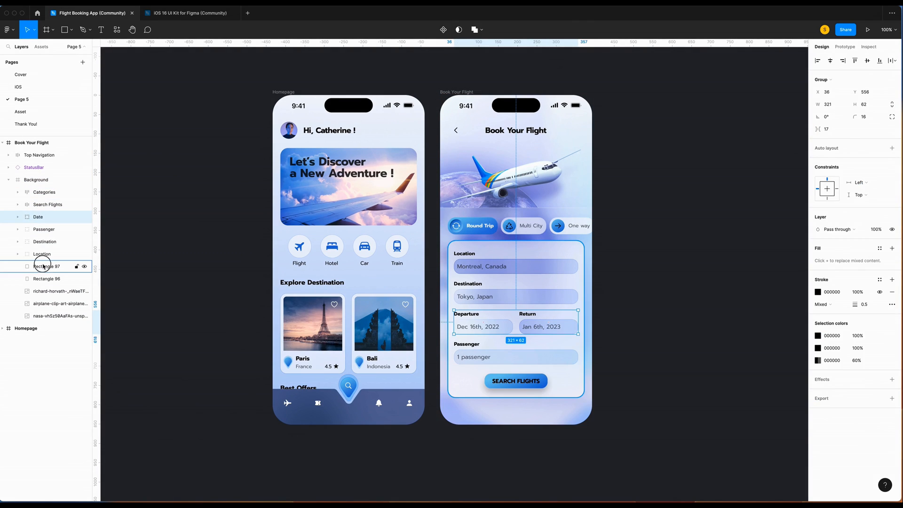
left_click(47, 254, "shift")
left_click(53, 242, "shift")
left_click(53, 231, "shift")
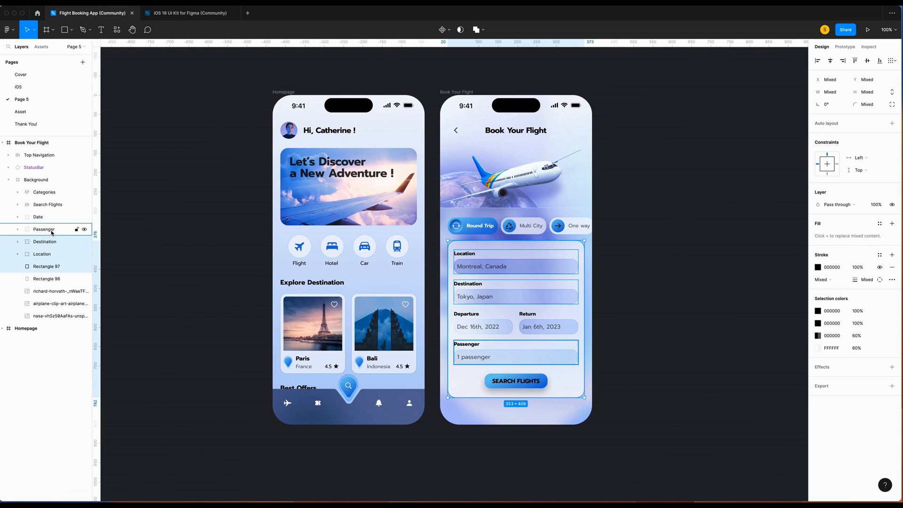
left_click(43, 217, "shift")
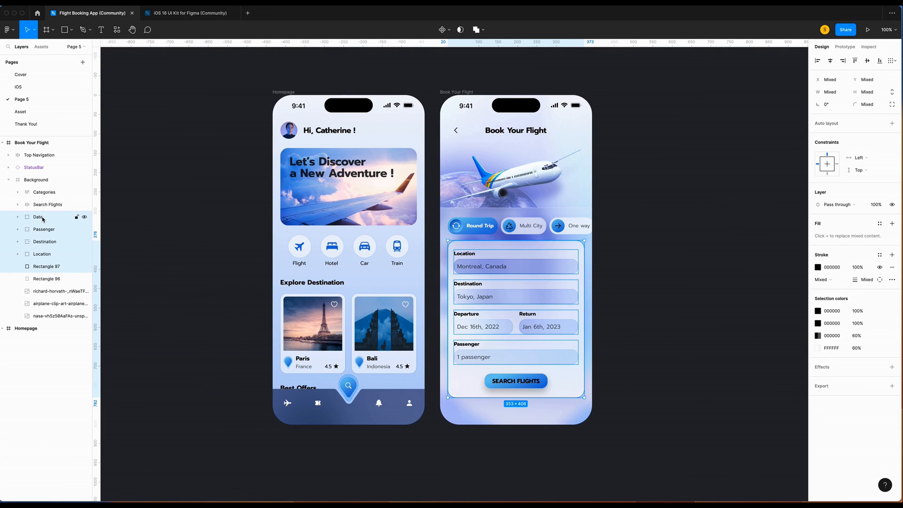
right_click(44, 219)
left_click(79, 285)
double_click(47, 218)
type("Card")
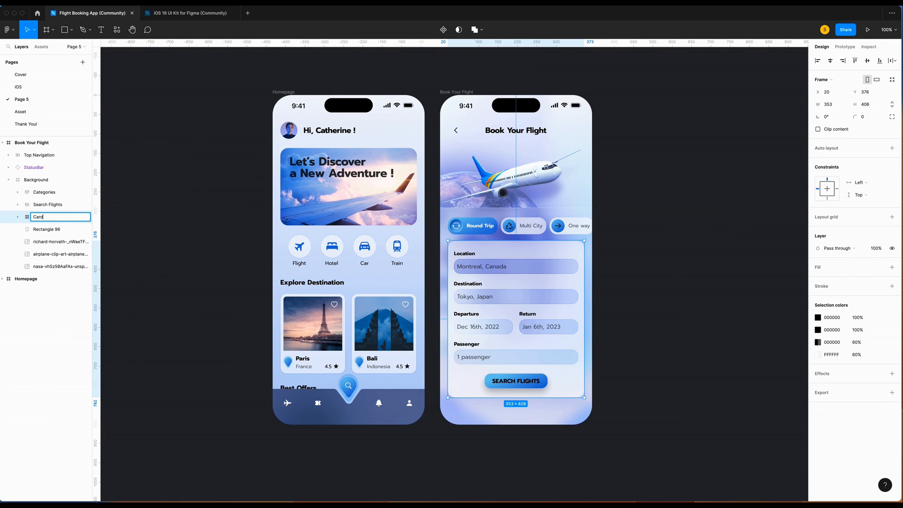
key("Return")
Rename the large background rectangle Base and move Search Flights into the Card frame.
double_click(46, 229)
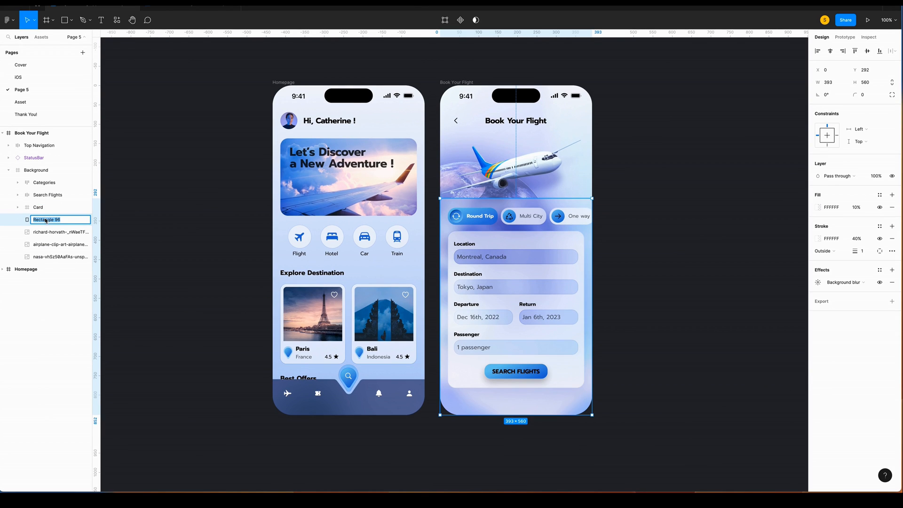
type("Ba")
key("Return")
left_click_drag(50, 206, 38, 216)
Wrap Base in a frame named Bottom Sheet and move Categories and Card into it.
left_click(18, 204)
left_click(38, 216)
right_click(41, 218)
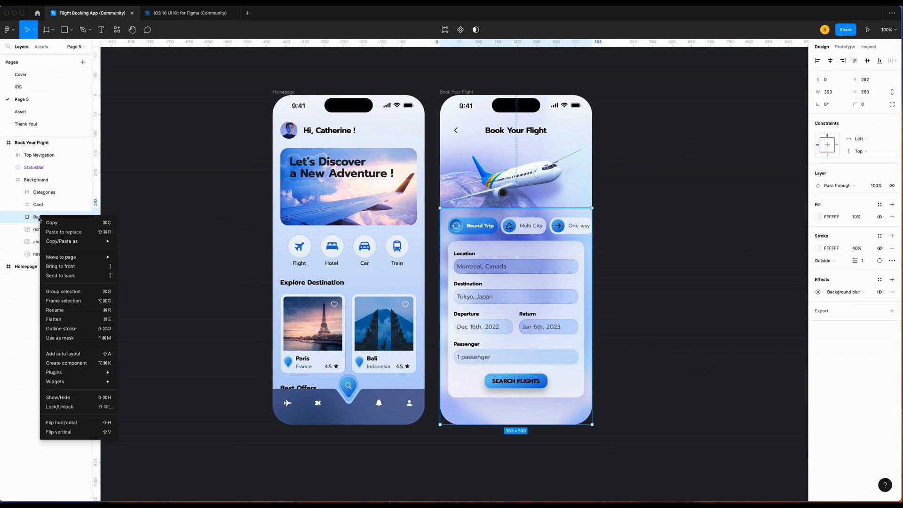
left_click(67, 301)
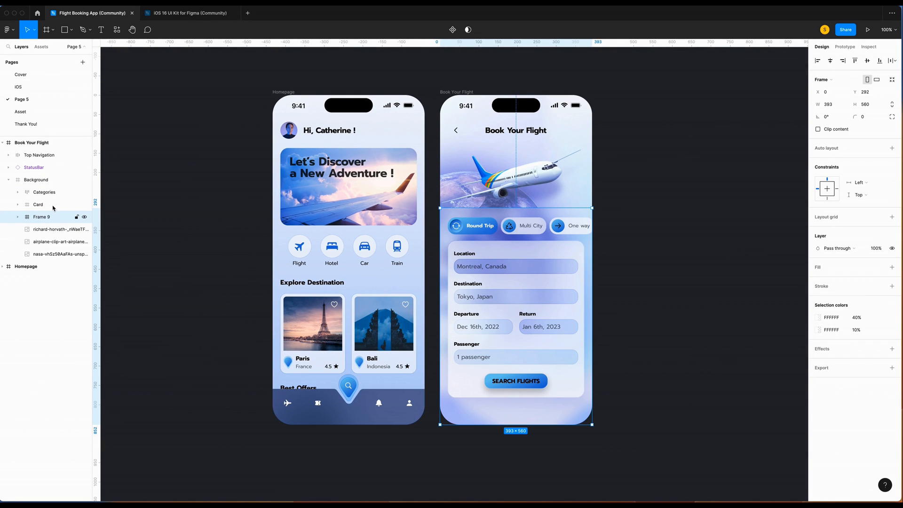
double_click(41, 217)
type("Bottom Sheet")
left_click(49, 194)
left_click(60, 206, "shift")
left_click_drag(60, 206, 39, 176)
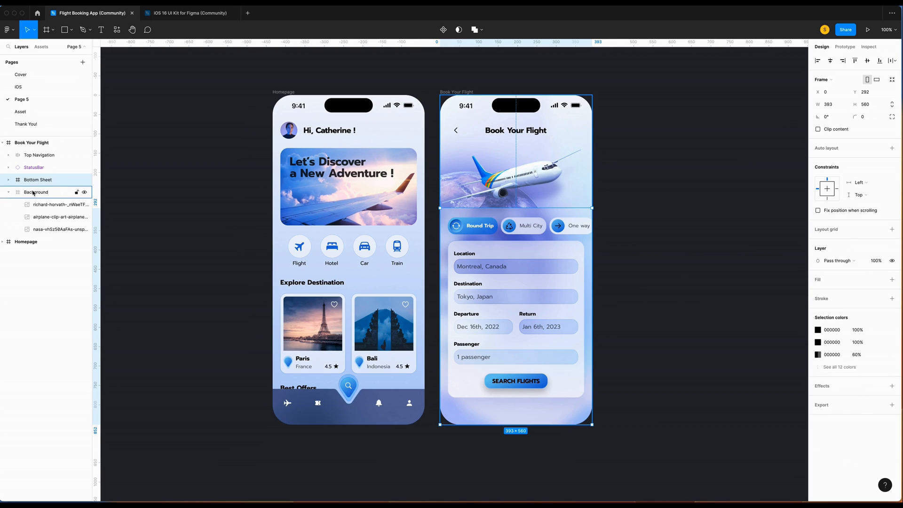
Collapse the Background layer's contents and clear the selection.
left_click(9, 191)
left_click(42, 204)
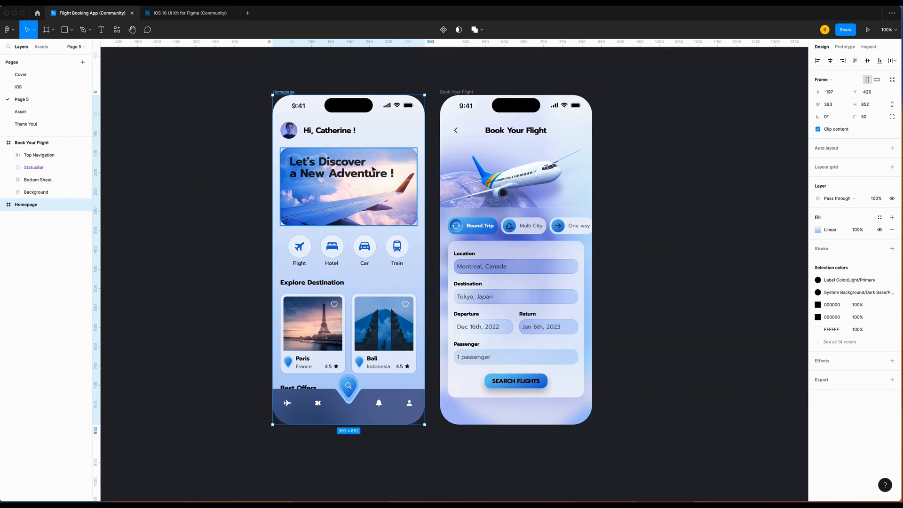
left_click(718, 179)
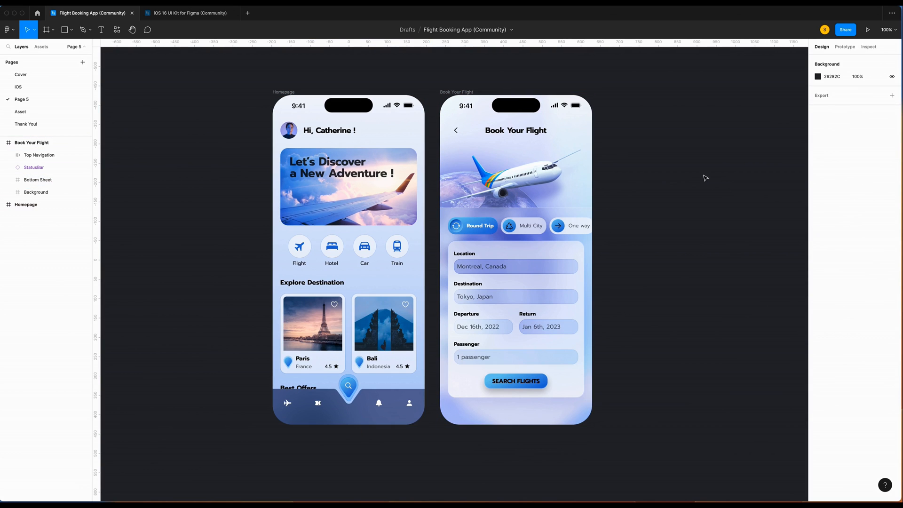
scroll(642, 180, "down", 1)
scroll(642, 179, "left", 1)
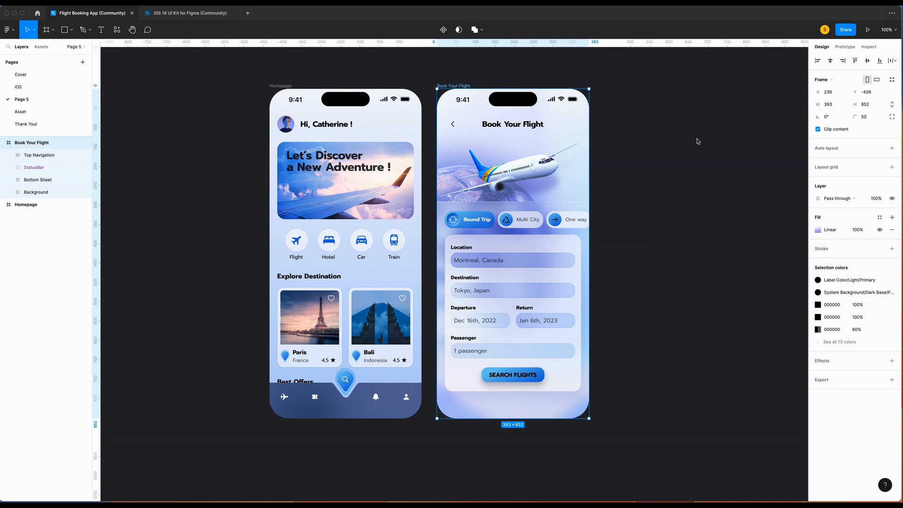
Duplicate Book Your Flight and rename the copy and its header to Select Your Flight.
key("super+d")
double_click(589, 86)
type("Select Your Flight")
left_click_drag(643, 124, 615, 123)
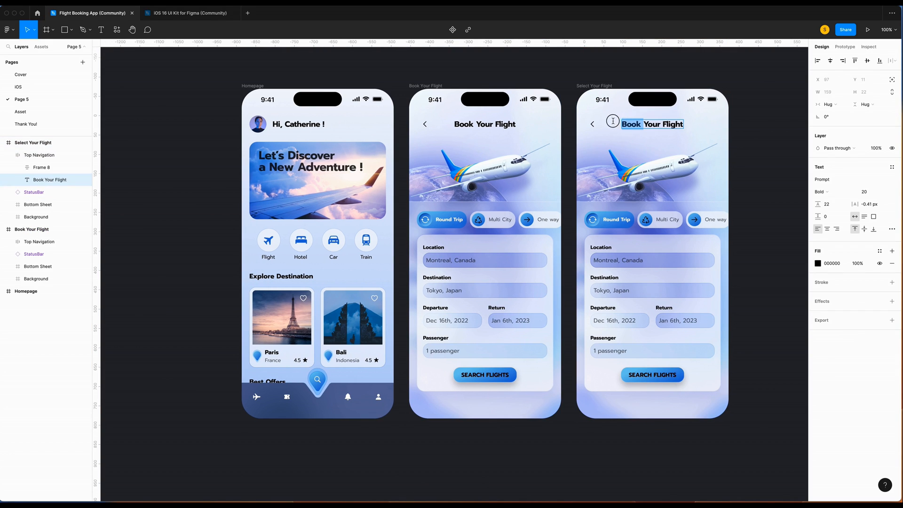
type("Select")
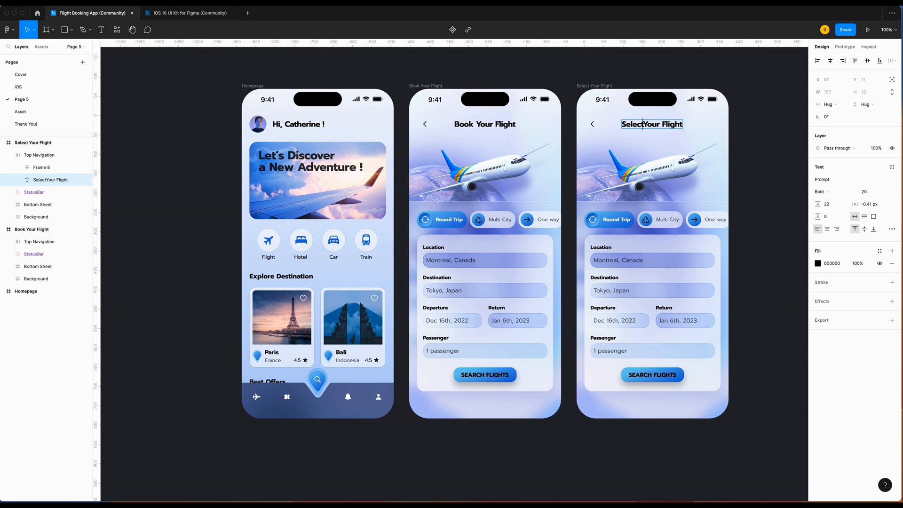
key("Escape")
Delete the airplane clip-art image from the copy's Background.
left_click(21, 216)
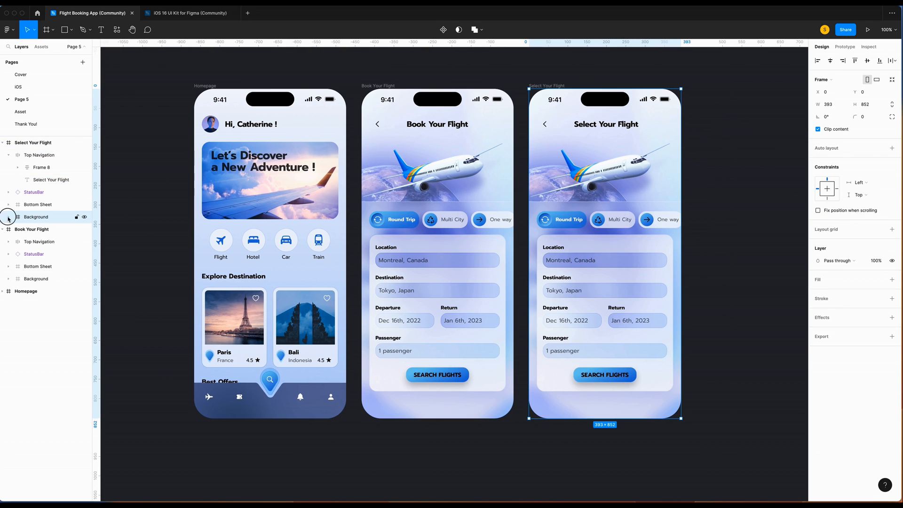
left_click(9, 216)
left_click(48, 242)
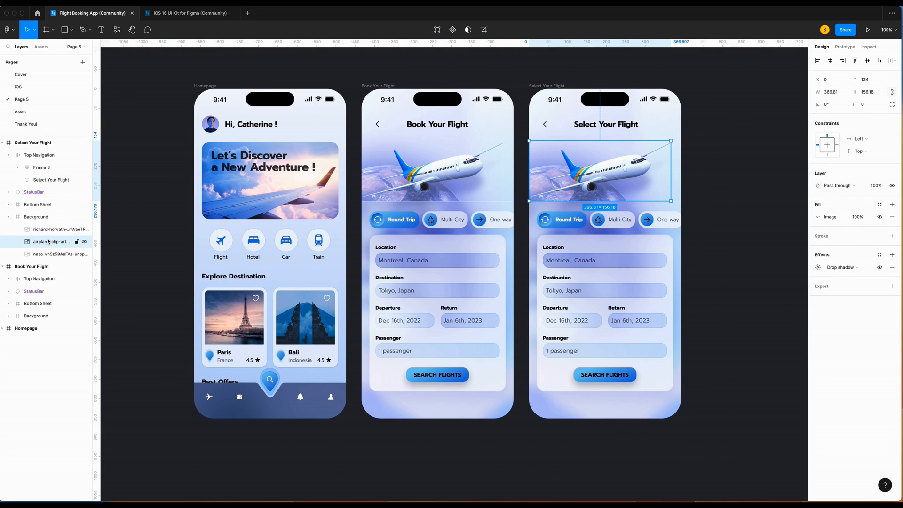
key("Delete")
Move the globe image to X -51 and Y 117.
left_click(48, 241)
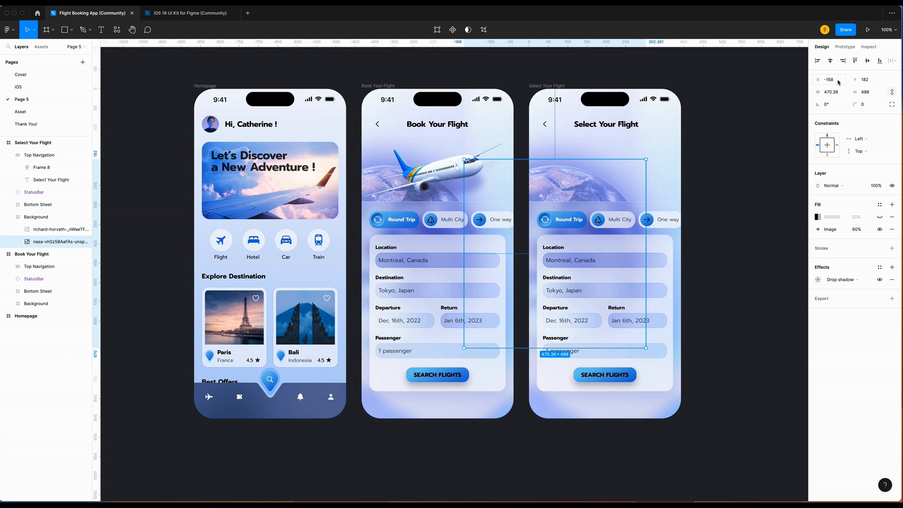
left_click(838, 80)
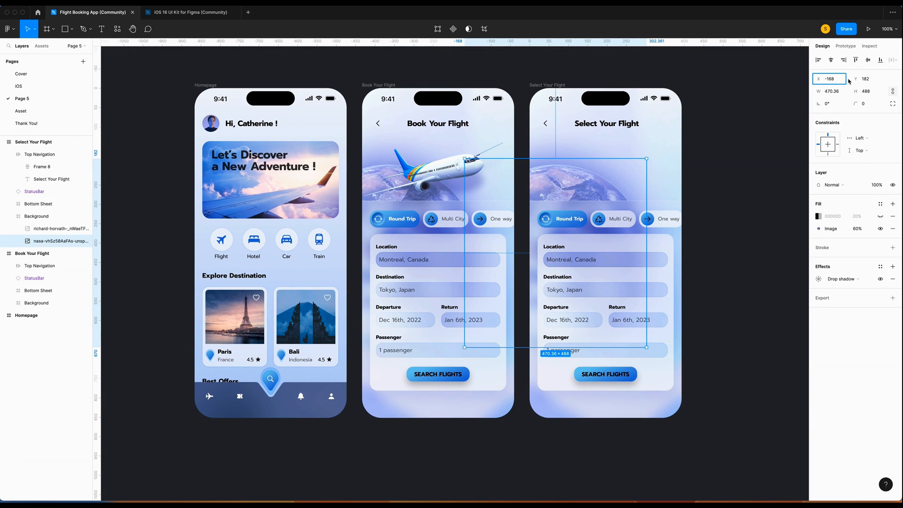
type("-51")
key("Return")
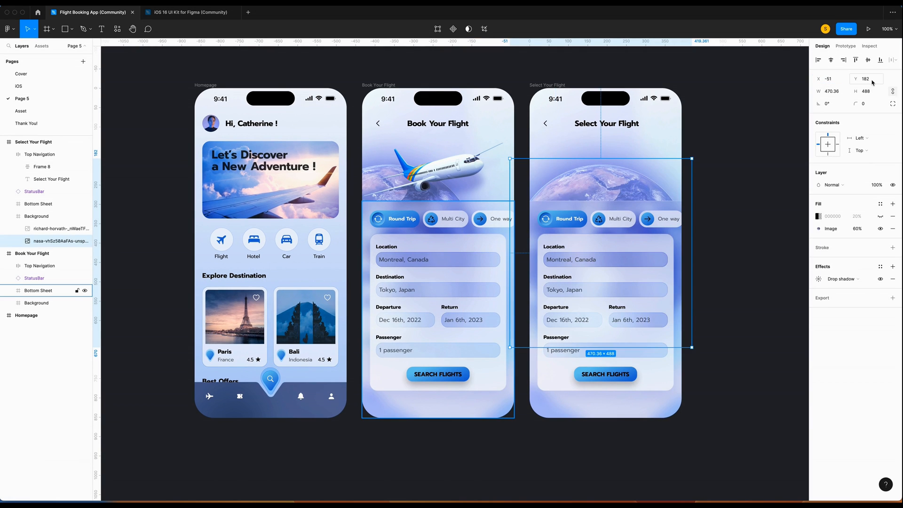
left_click(872, 81)
key("Return")
Set both the Base rectangle and the Bottom Sheet frame to 582 tall.
left_click(39, 203)
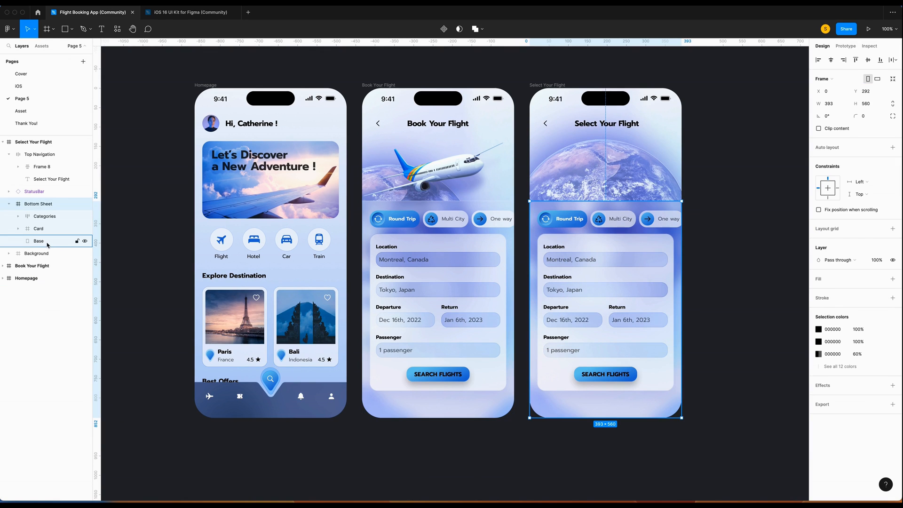
left_click(47, 244)
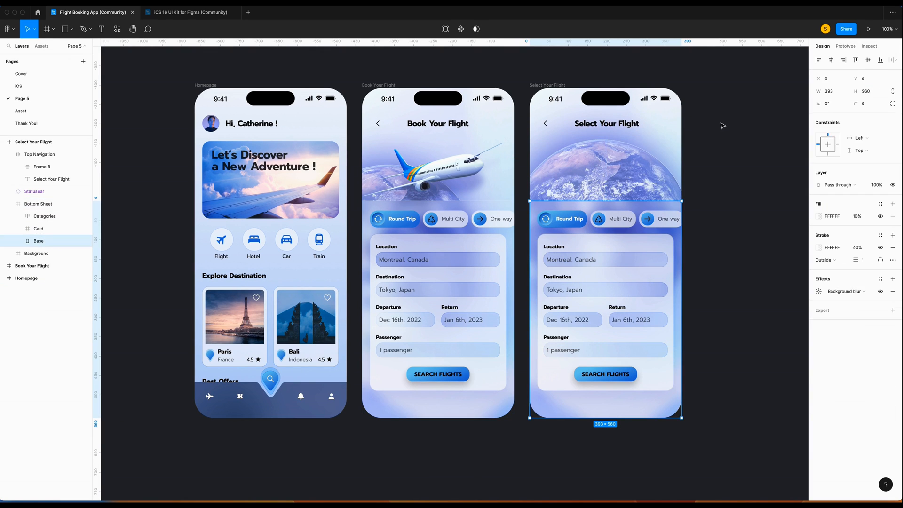
left_click(870, 92)
type("582")
key("Return")
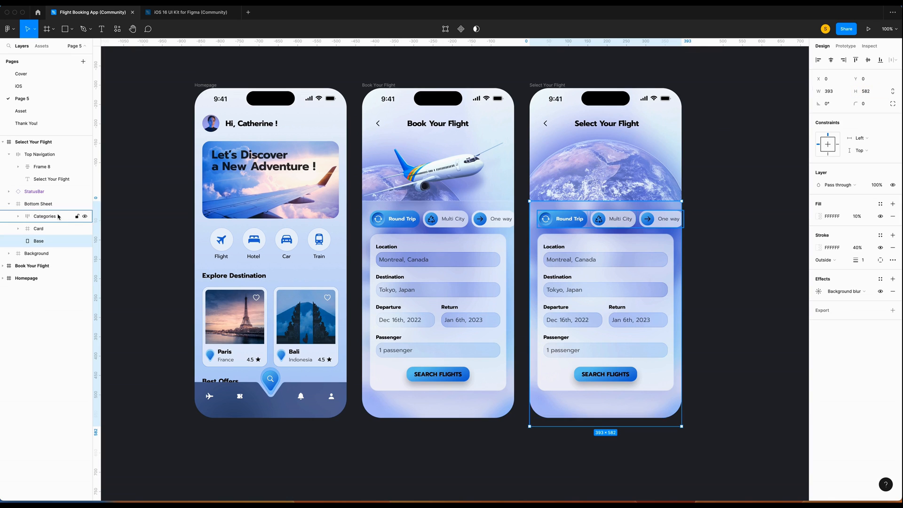
left_click(39, 207)
left_click(869, 103)
type("58")
key("Return")
Delete the Categories chip row and the Card layer from the Bottom Sheet.
left_click(45, 218)
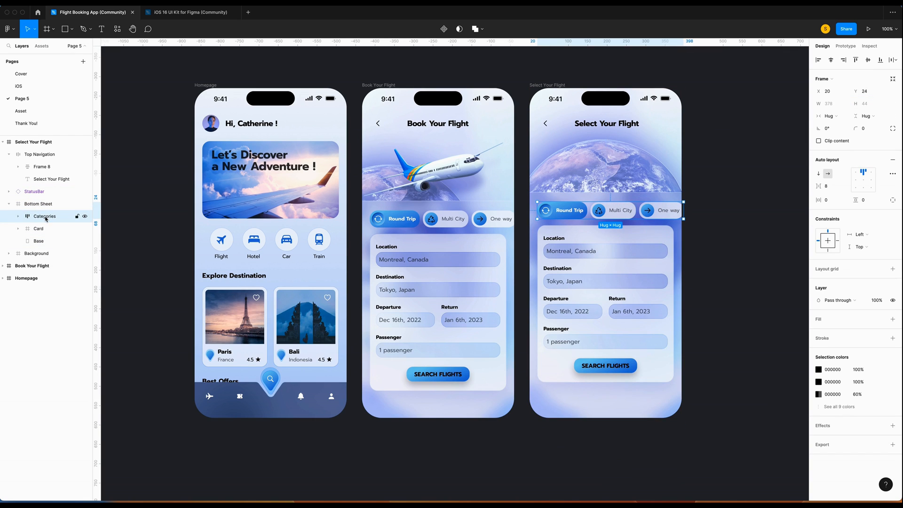
key("Delete")
left_click(42, 217)
key("Delete")
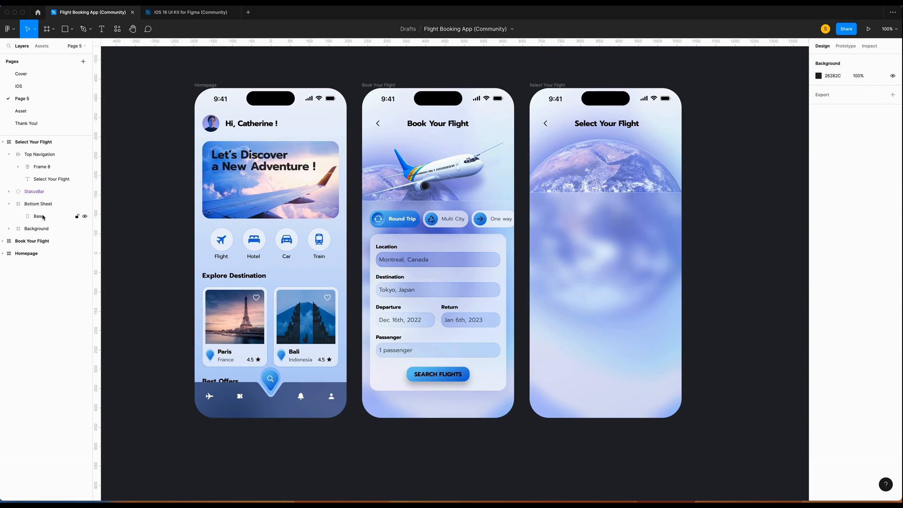
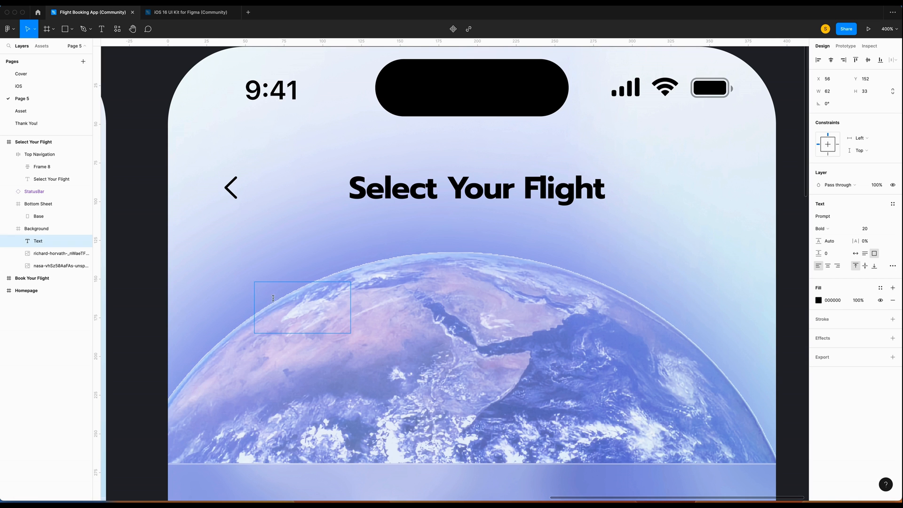
Type the airport code YUL and set its font size to 15.
type("YUL")
left_click(855, 252)
key("super+a")
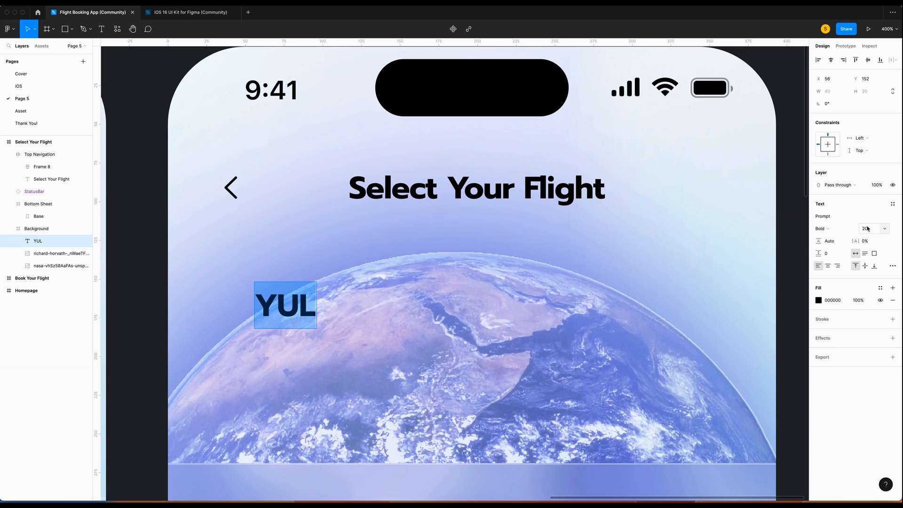
left_click(865, 228)
type("15")
key("Return")
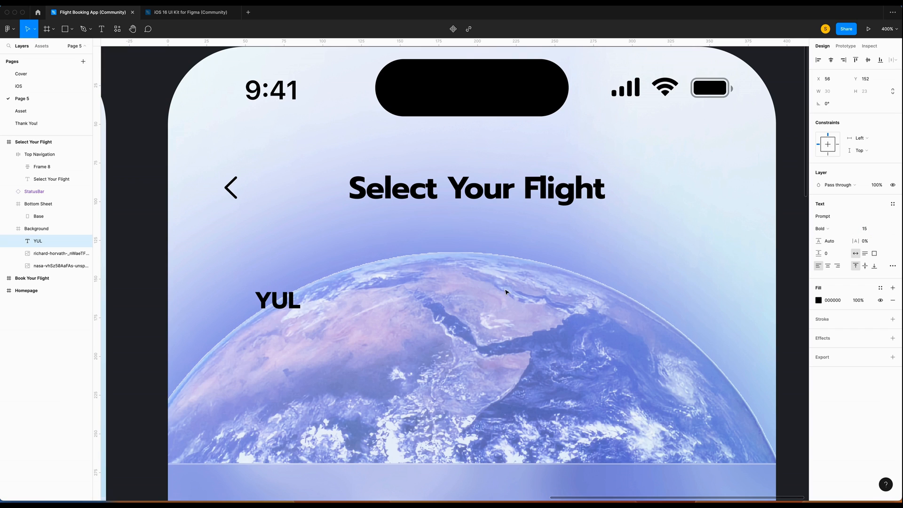
Wrap YUL in a 44×44 auto-layout frame with the text centred.
key("Escape")
key("shift+a")
left_click(834, 116)
left_click(836, 106)
left_click(836, 105)
type("44")
left_click(869, 103)
type("44")
left_click(863, 179)
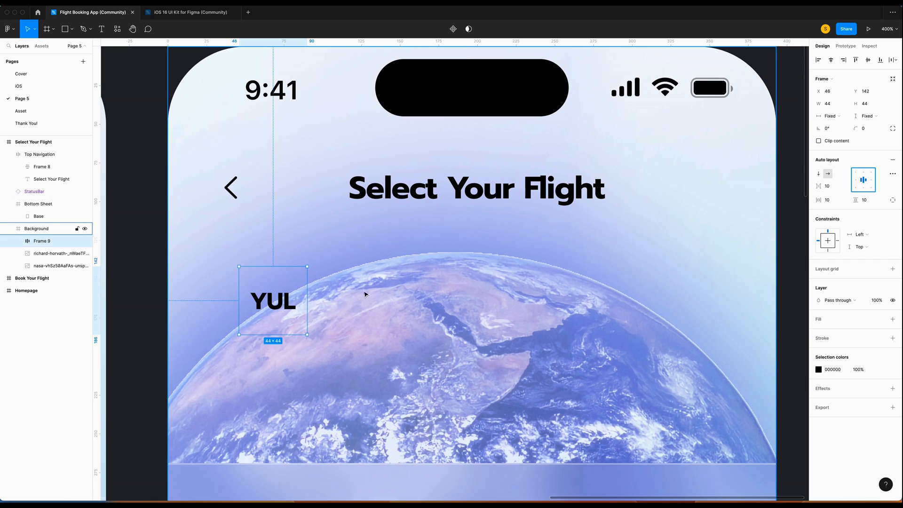
Give the frame a white fill at 30% opacity and corner radius 50.
left_click(892, 318)
left_click(865, 128)
type("50")
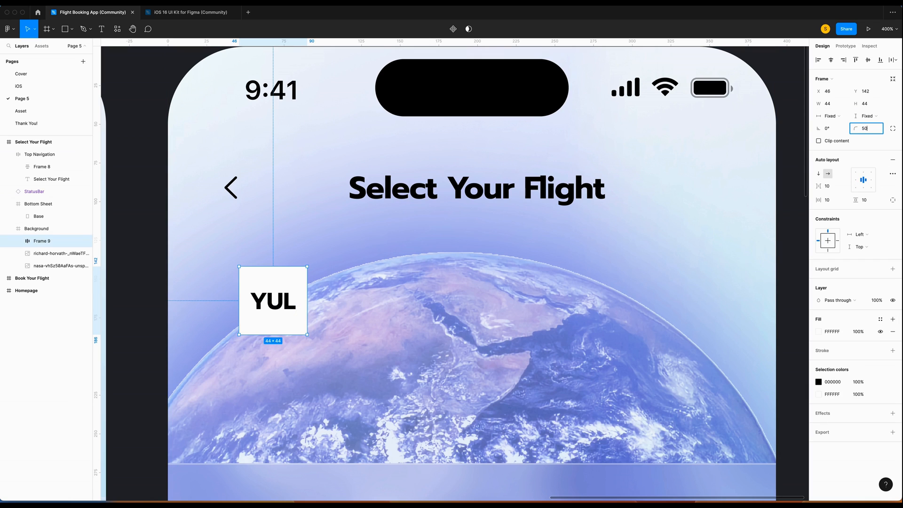
key("Return")
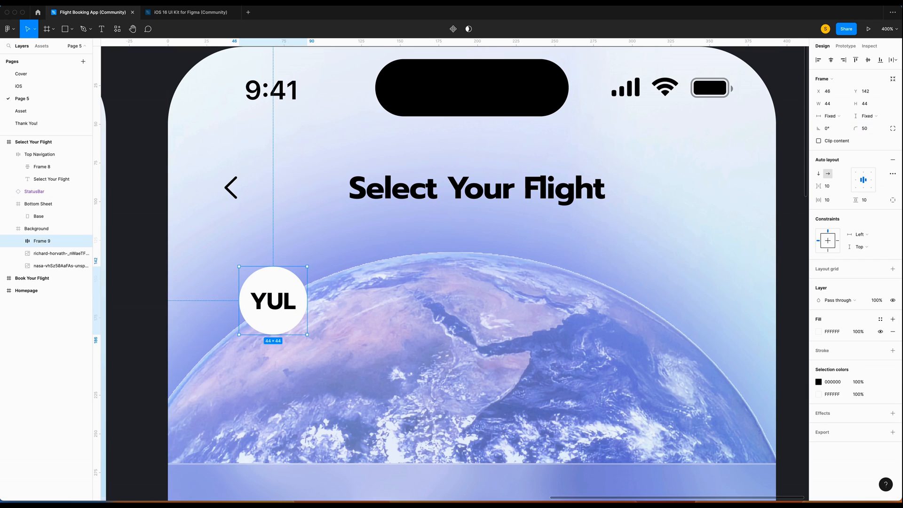
left_click(859, 332)
type("30")
key("Return")
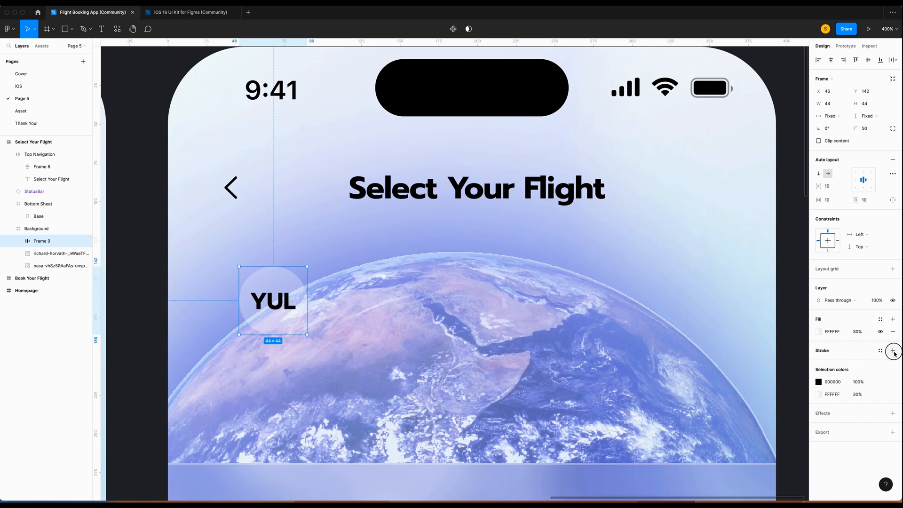
Add a white outline to the YUL circle using Overlay blend mode.
left_click(892, 350)
left_click(817, 363)
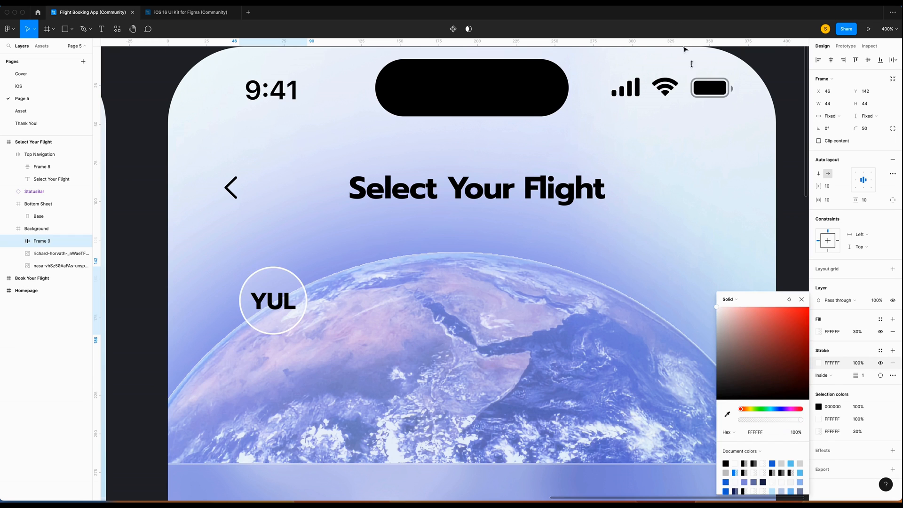
left_click(788, 299)
left_click(810, 384)
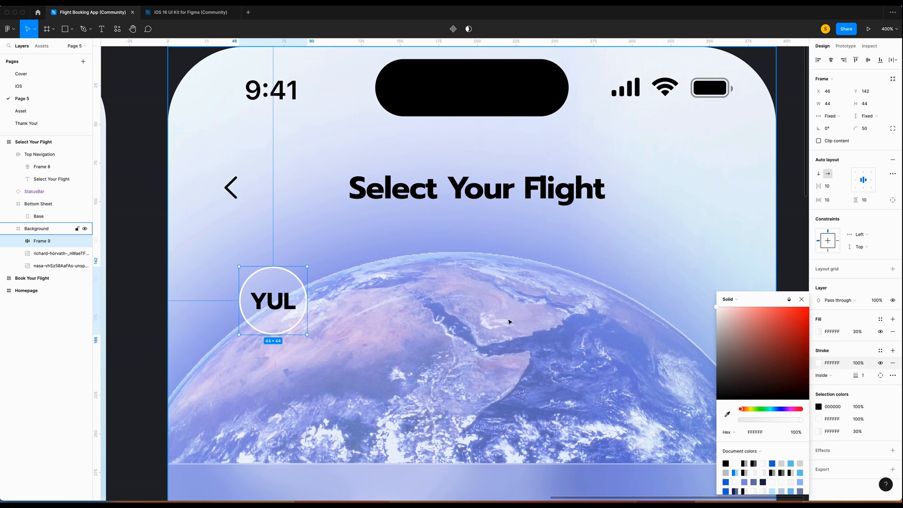
Add a background blur of 10 to the badge and name its layer YUL.
scroll(535, 323, "down", 2)
left_click(892, 450)
left_click(844, 463)
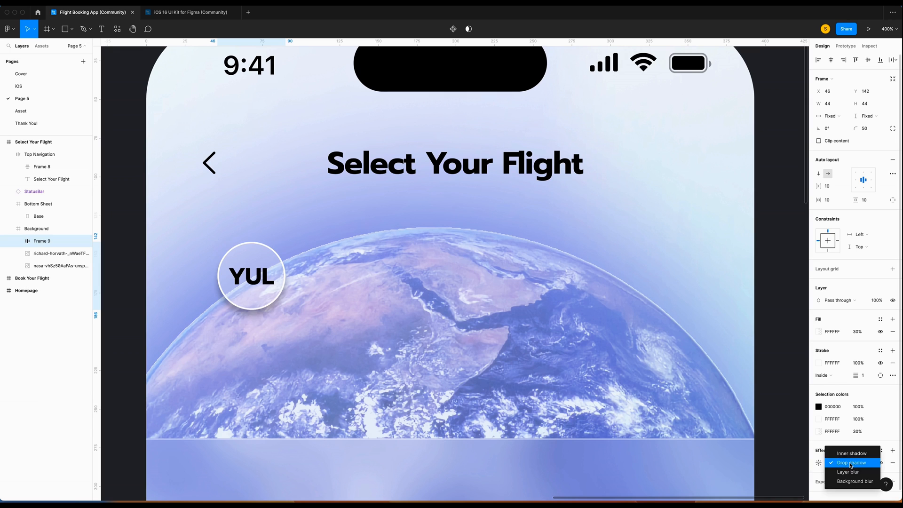
left_click(844, 489)
type("10")
key("Return")
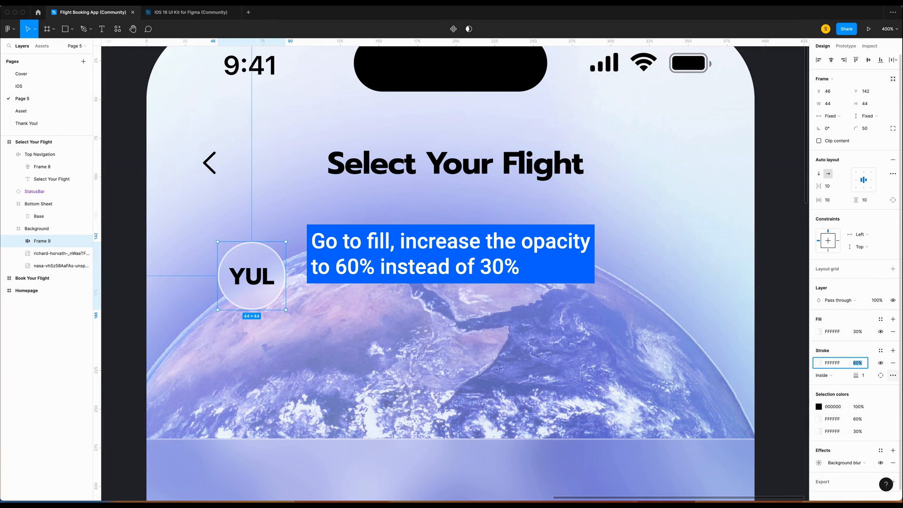
double_click(42, 241)
type("YUL")
key("Return")
Paste a copy of the badge right of the globe and change its code to NRT.
key("ctrl+v")
left_click_drag(243, 256, 627, 314)
double_click(628, 314)
type("NR")
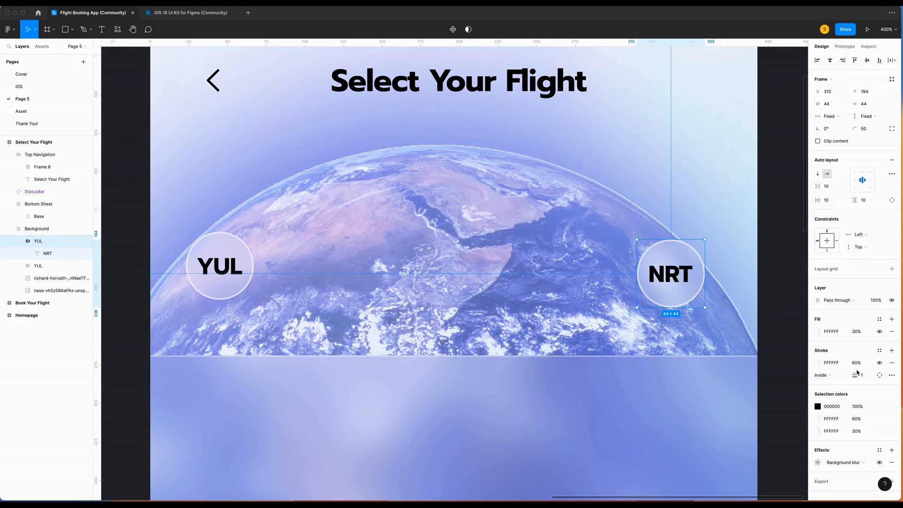
Add a drop shadow with Y offset 20 and blur 10 to the NRT badge.
scroll(854, 409, "down", 1)
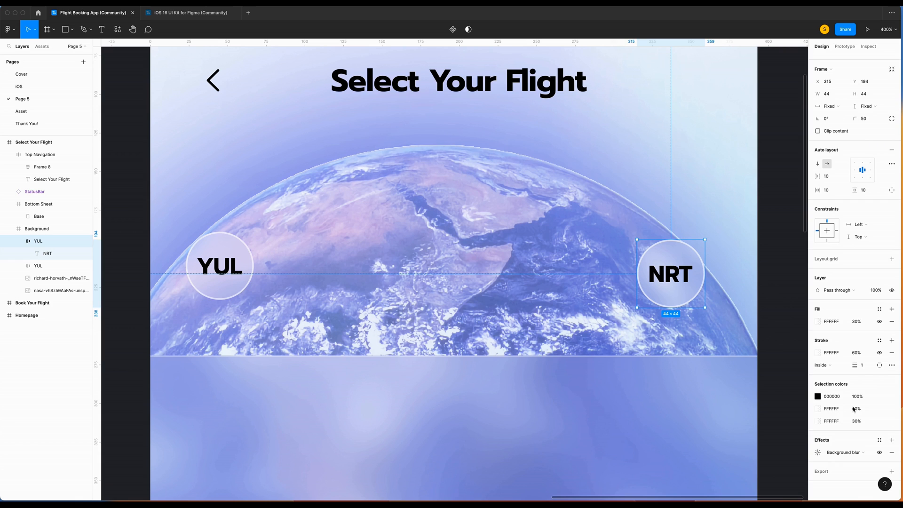
left_click(892, 440)
left_click(817, 452)
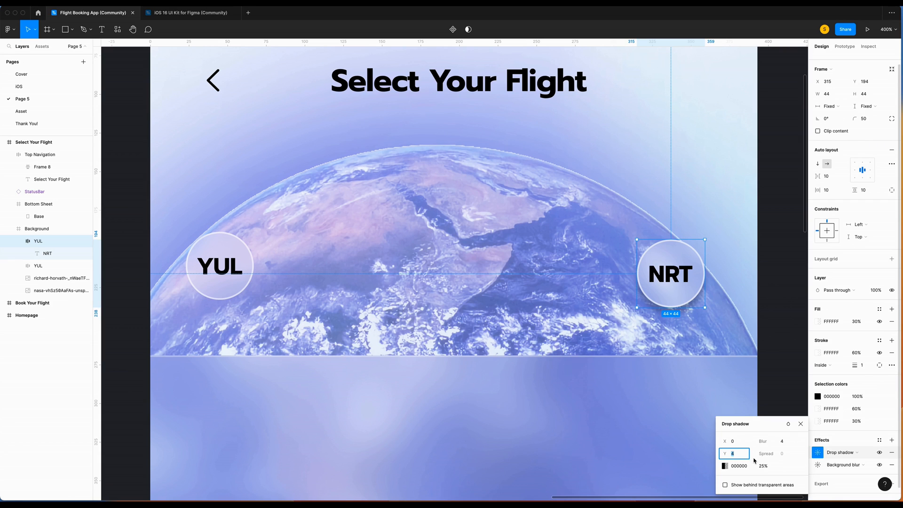
type("20")
key("Tab")
type("10")
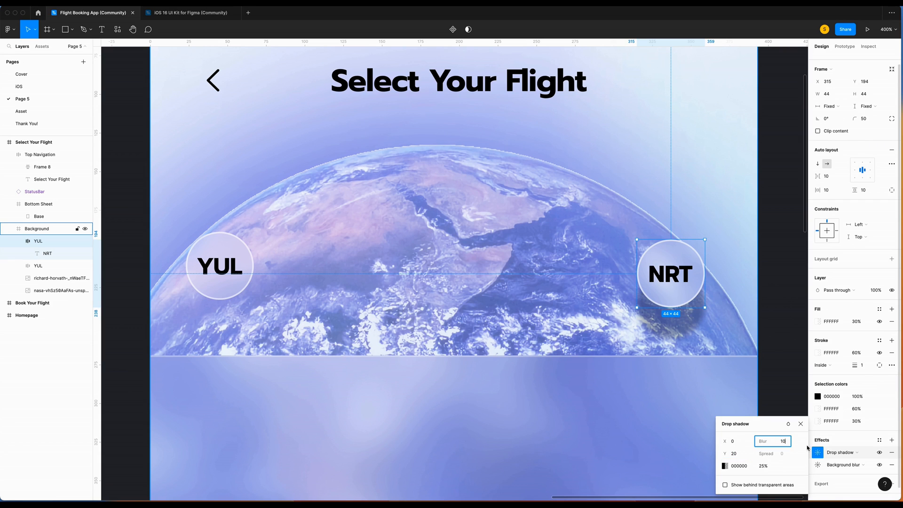
Copy the NRT badge's properties and paste them onto the YUL badge.
right_click(672, 244)
mouse_move(707, 280)
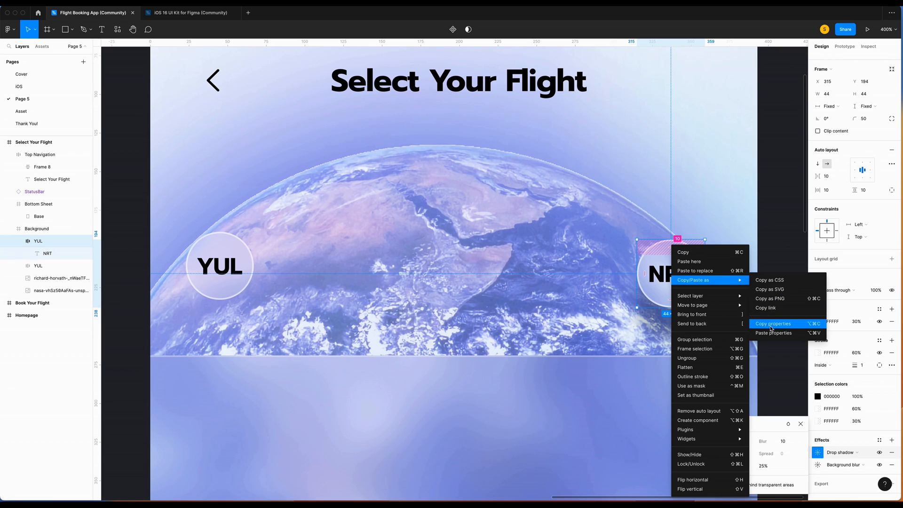
left_click(772, 324)
right_click(226, 241)
mouse_move(263, 273)
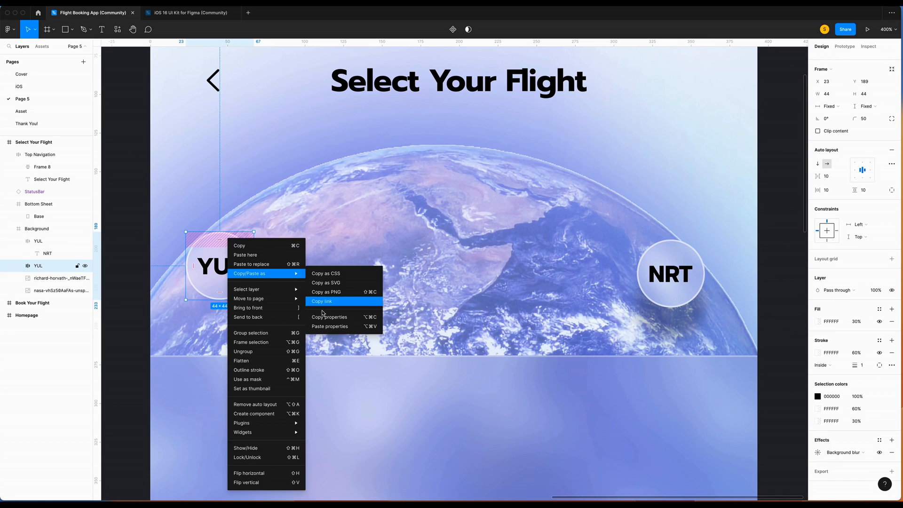
left_click(329, 329)
left_click(244, 236)
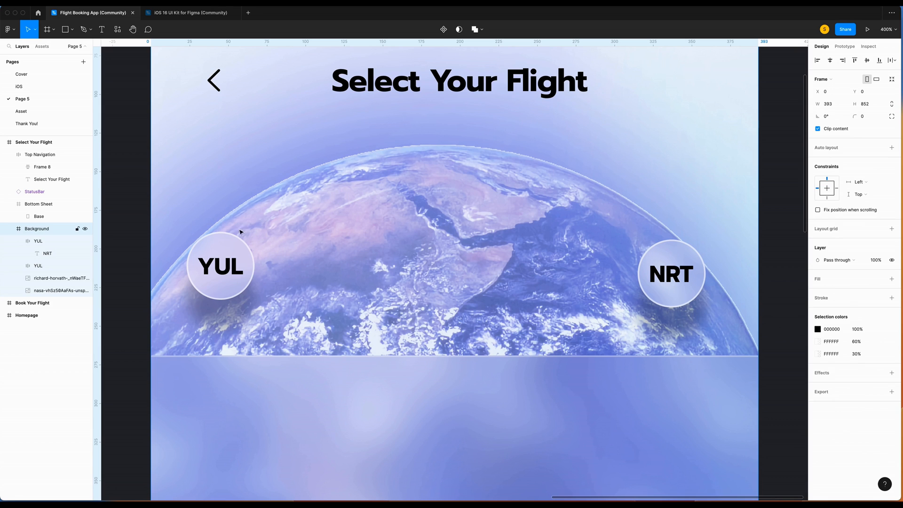
Thin the outlines of both the NRT and YUL badges to 0.5.
scroll(402, 191, "up", 2)
left_click(691, 304)
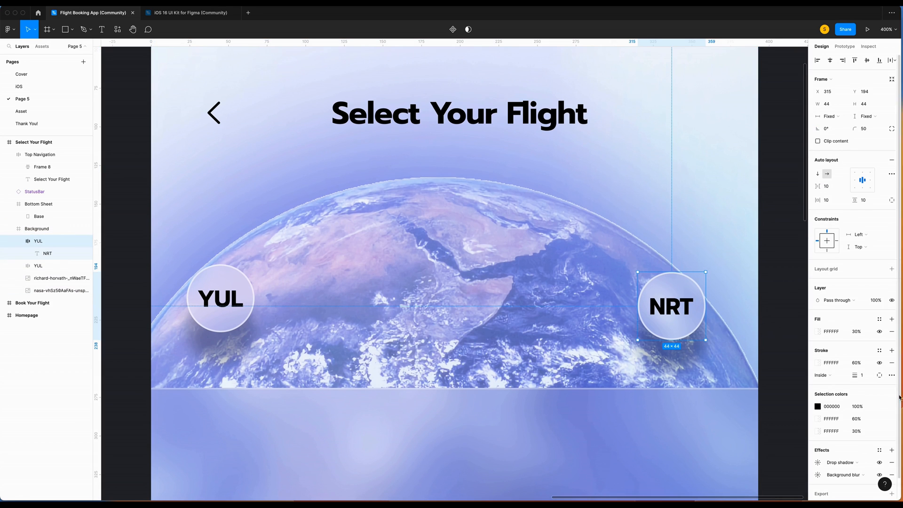
left_click(870, 376)
type("0.5")
key("Return")
left_click(190, 324)
left_click(865, 375)
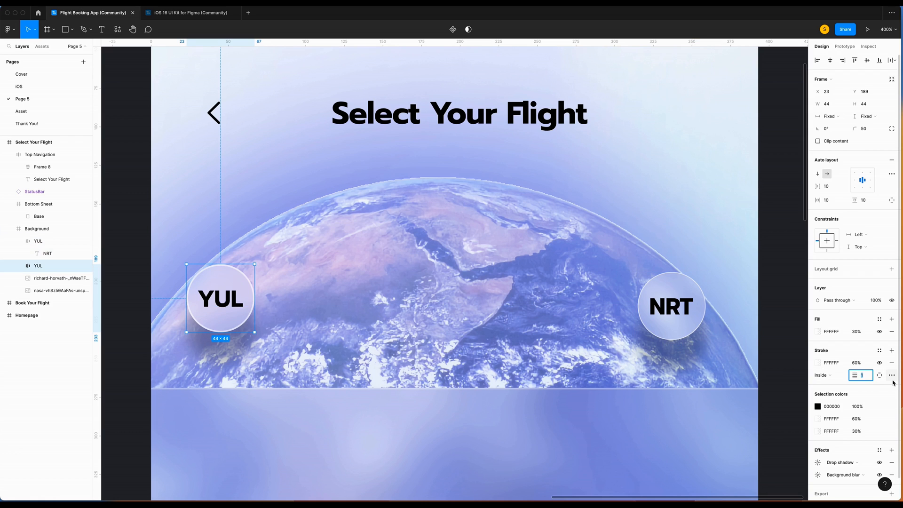
type("0.5")
key("Return")
key("Escape")
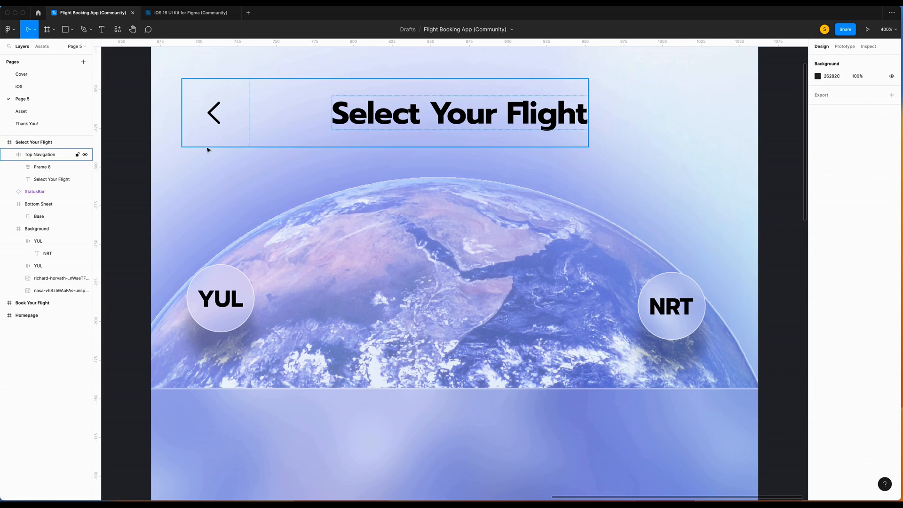
Draw a horizontal line from YUL to NRT with rotation 0 and width 284.
key("l")
left_click(71, 33)
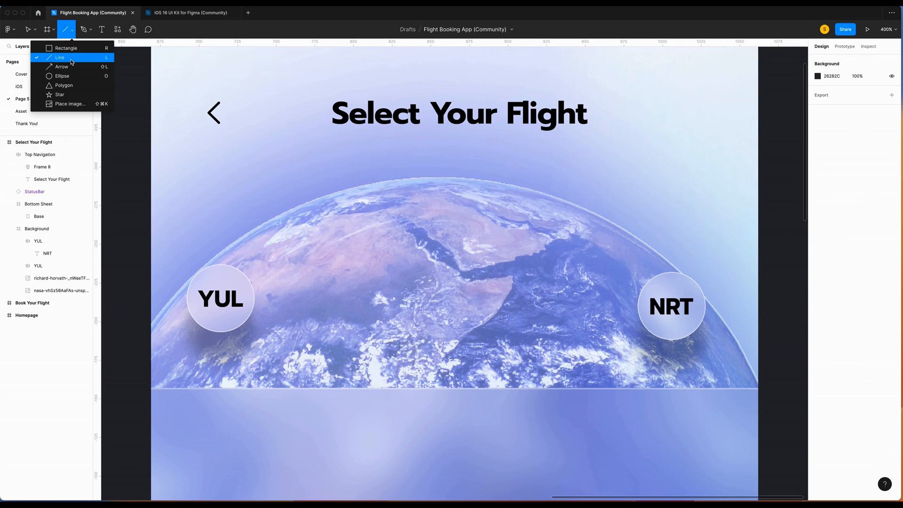
left_click(47, 60)
left_click_drag(266, 299, 633, 301)
left_click(830, 104)
type("0")
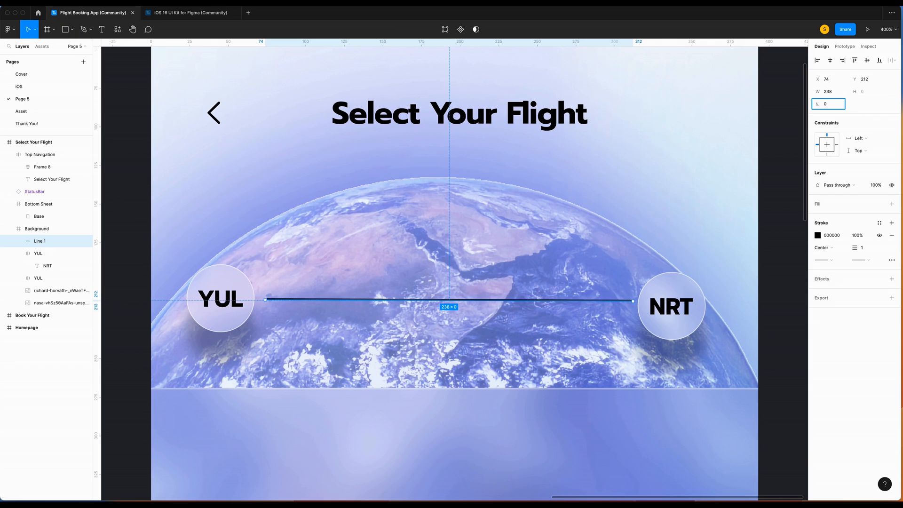
key("Return")
left_click(844, 96)
type("28")
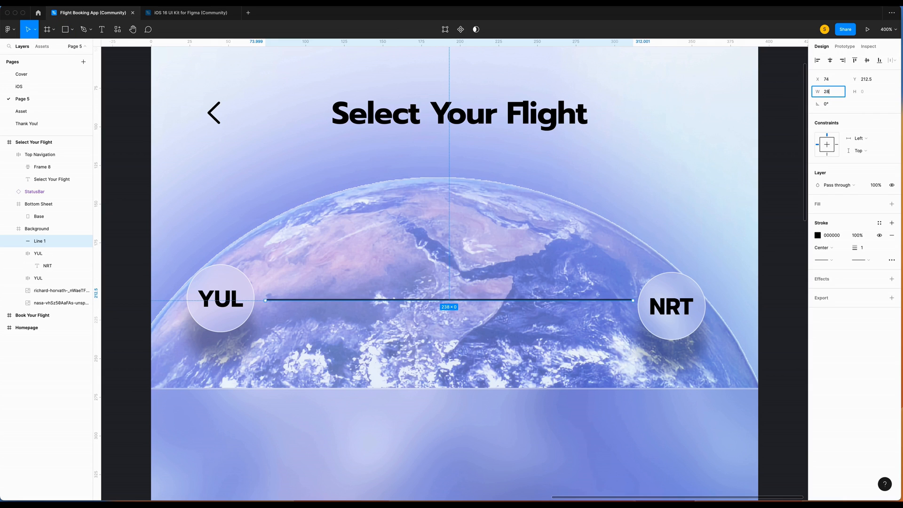
key("Return")
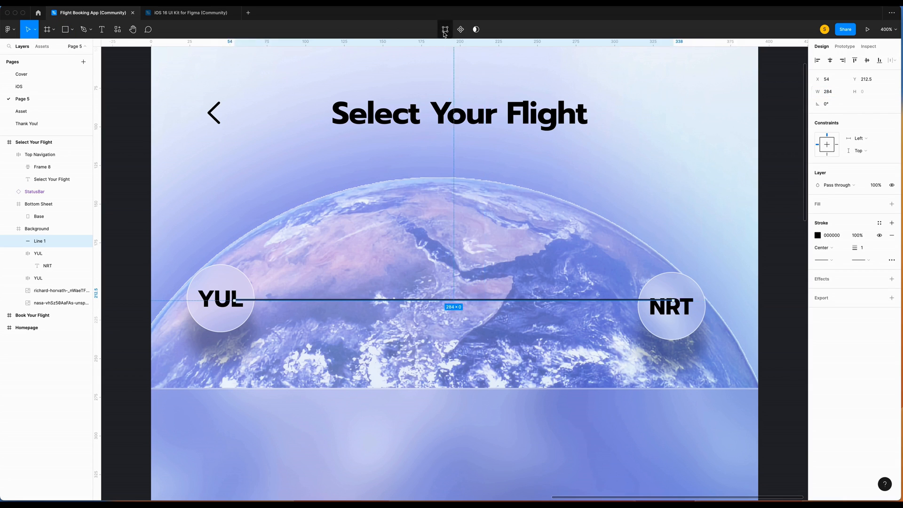
Bend the line upward into an arc over the globe, ending on NRT.
left_click(445, 29)
left_click(64, 30)
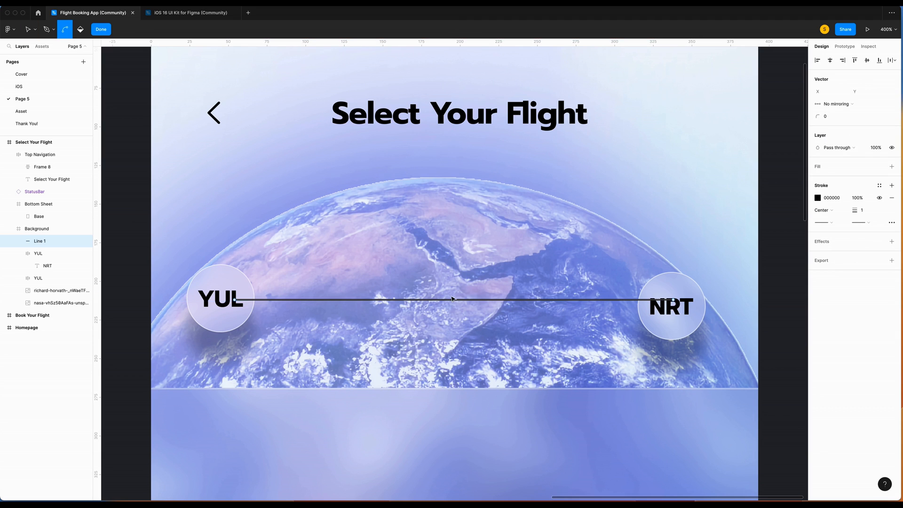
left_click_drag(452, 299, 454, 235)
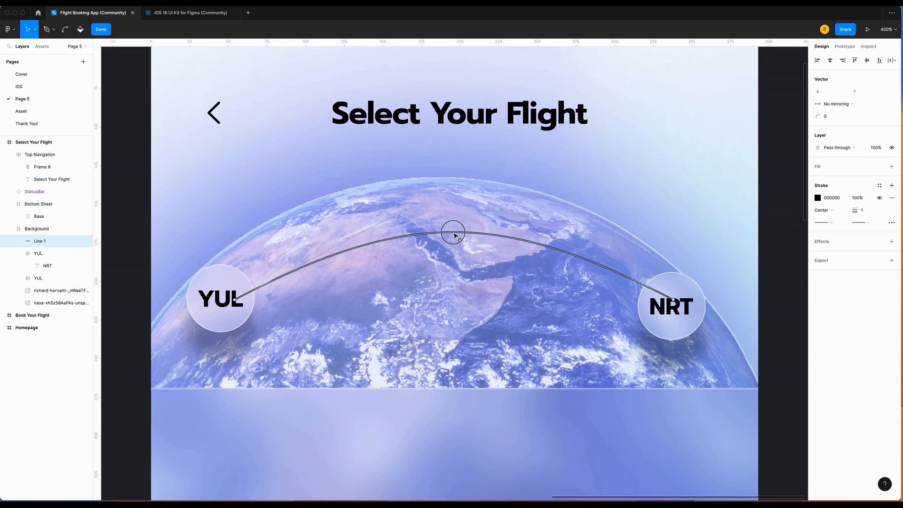
left_click_drag(405, 209, 388, 212)
left_click_drag(501, 210, 503, 200)
left_click_drag(672, 299, 667, 308)
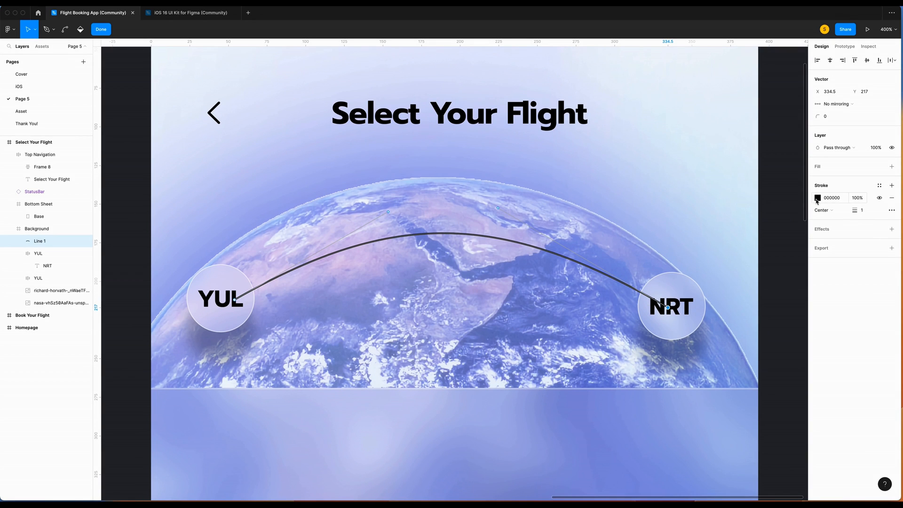
Make the arc a dashed 2px stroke with reduced stroke opacity.
left_click(870, 213)
type("2")
key("Return")
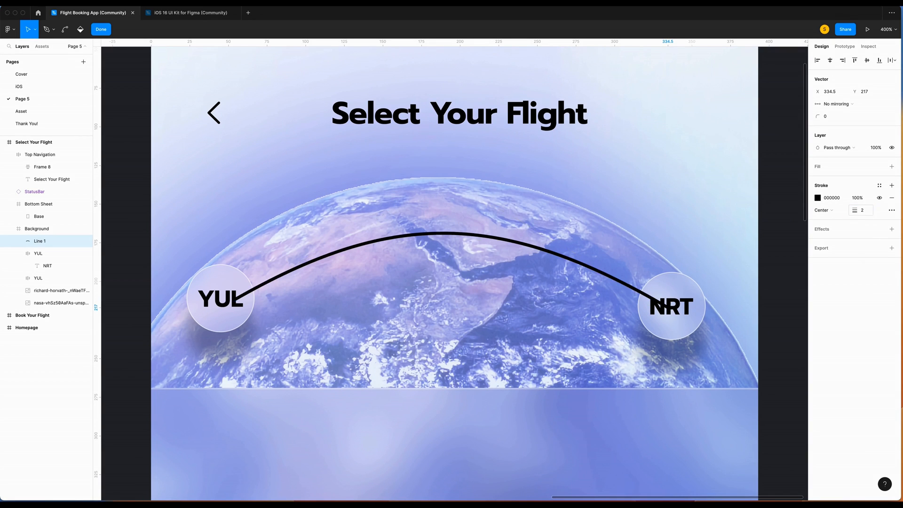
left_click(891, 211)
left_click(790, 279)
left_click(794, 297)
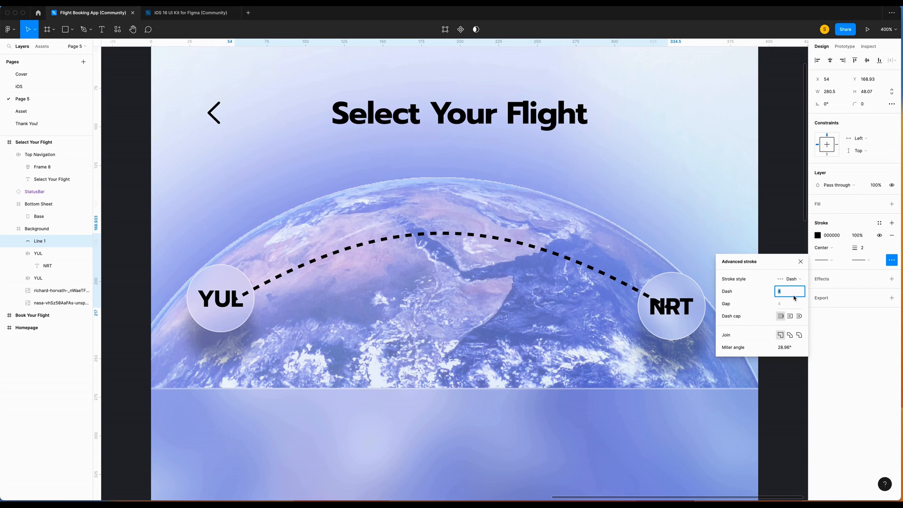
left_click(857, 235)
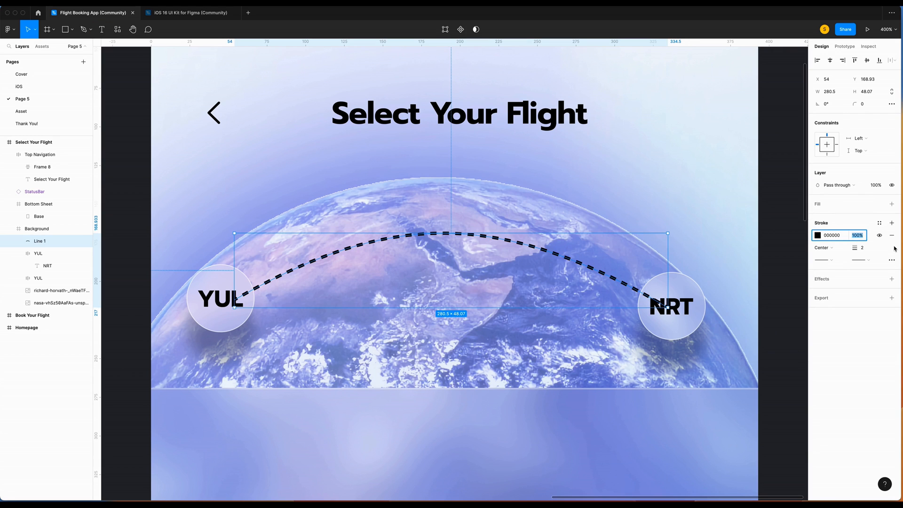
key("Down")
type("40")
key("Return")
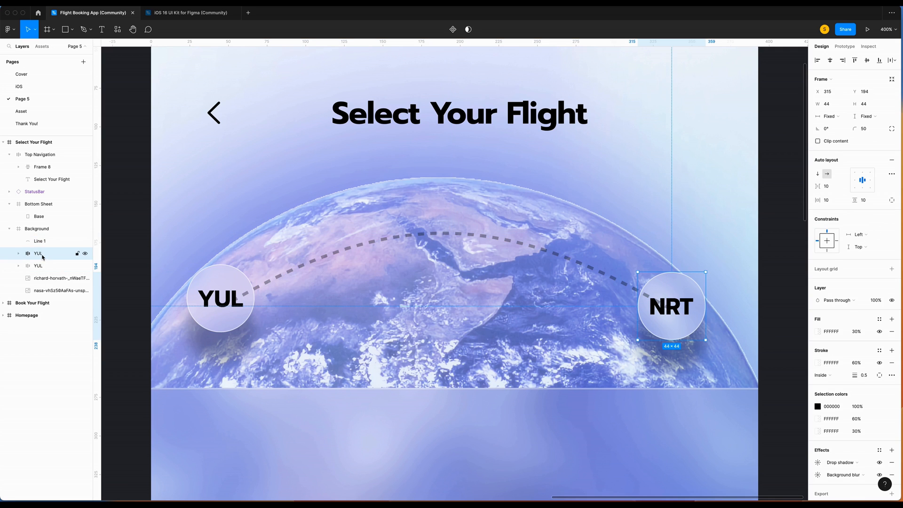
Rename the copied badge layer to NRT and the arc layer to Distance.
double_click(41, 254)
type("NR")
key("Return")
double_click(41, 241)
type("Distance")
key("Return")
Group the arc with both badges and nudge the group slightly left and down.
left_click_drag(43, 242, 34, 259)
left_click(34, 259, "shift")
left_click(38, 241, "shift")
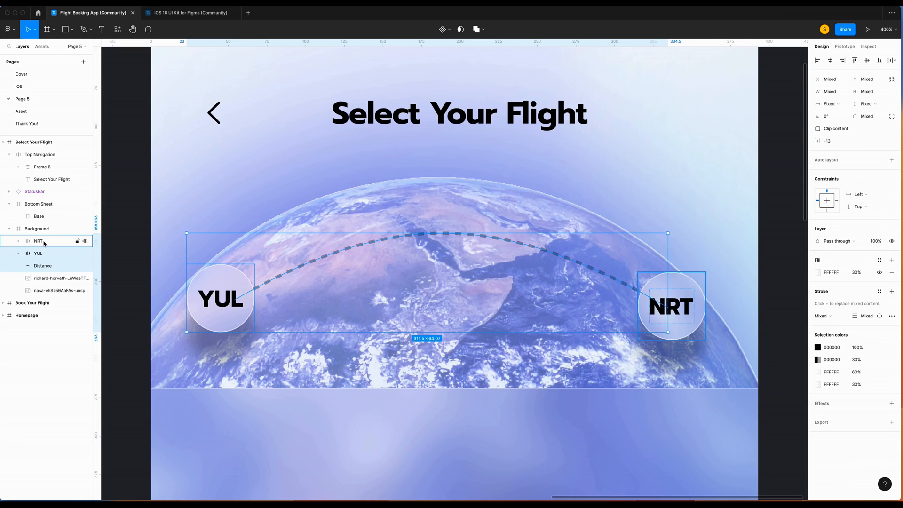
key("super+g")
key("Left")
key("Left")
key("Left")
key("Down")
key("Down")
key("Down")
key("Down")
key("Left")
key("Down")
left_click(135, 198)
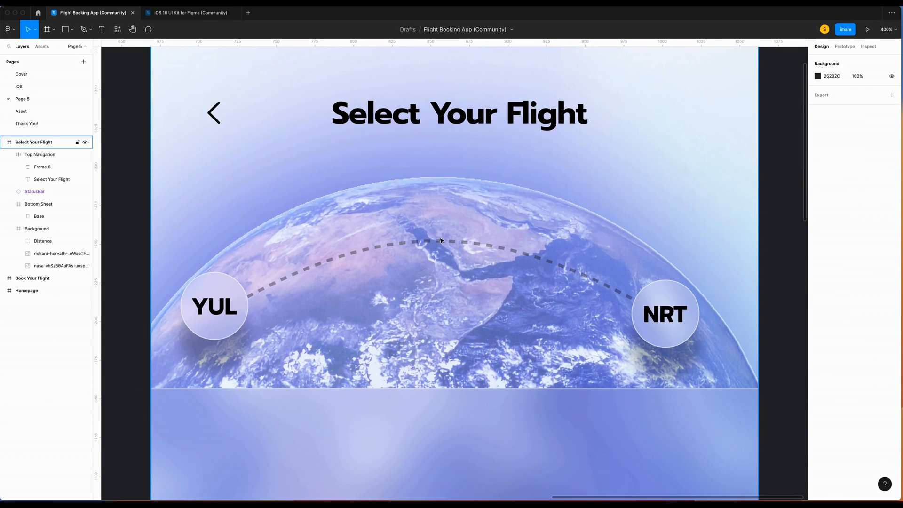
Insert an airplane symbol from the SF Symbols Browser plugin onto the dashed arc.
right_click(453, 208)
left_click(564, 256)
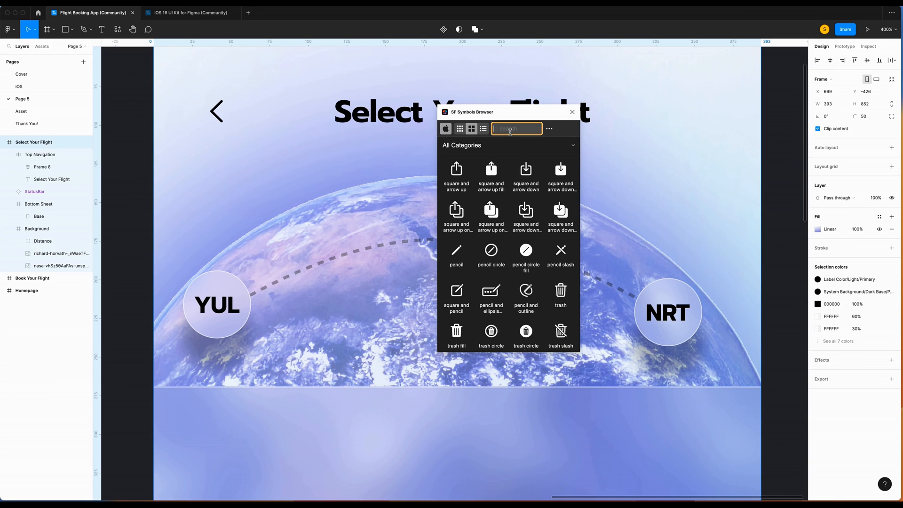
type("plane")
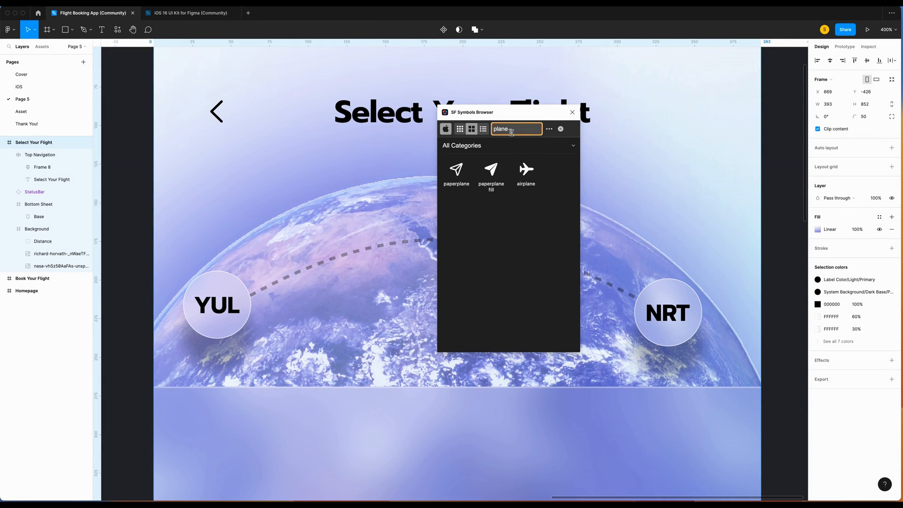
left_click(526, 171)
left_click(572, 112)
left_click_drag(455, 270, 448, 241)
left_click_drag(485, 199, 489, 204)
mouse_move(448, 245)
left_mouse_down()
mouse_move(458, 245)
mouse_move(448, 248)
left_mouse_up()
left_click_drag(490, 202, 490, 195)
Set the airplane to size 30 and rotation -4°.
left_click(863, 179)
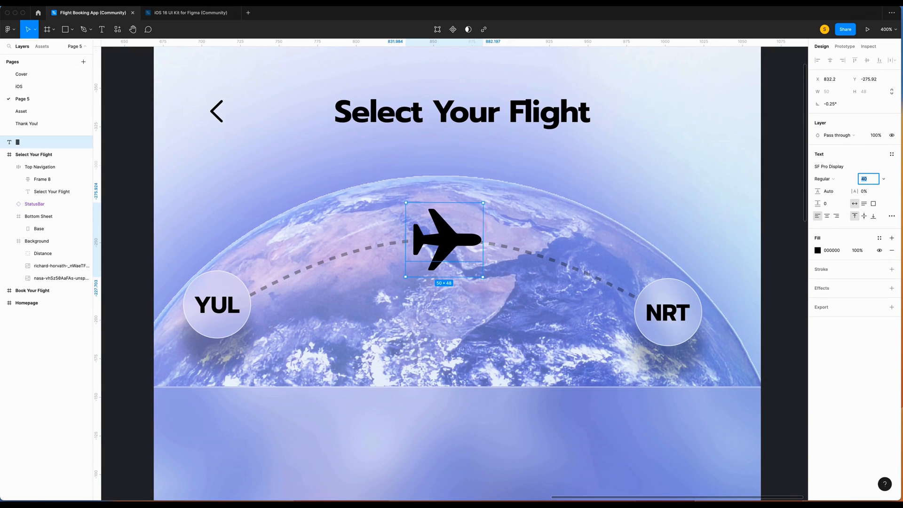
key("Return")
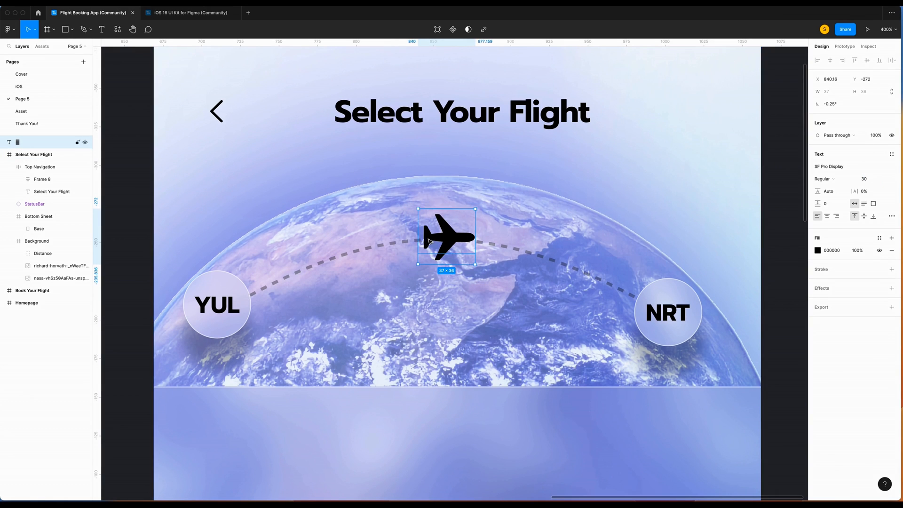
left_click_drag(476, 203, 479, 206)
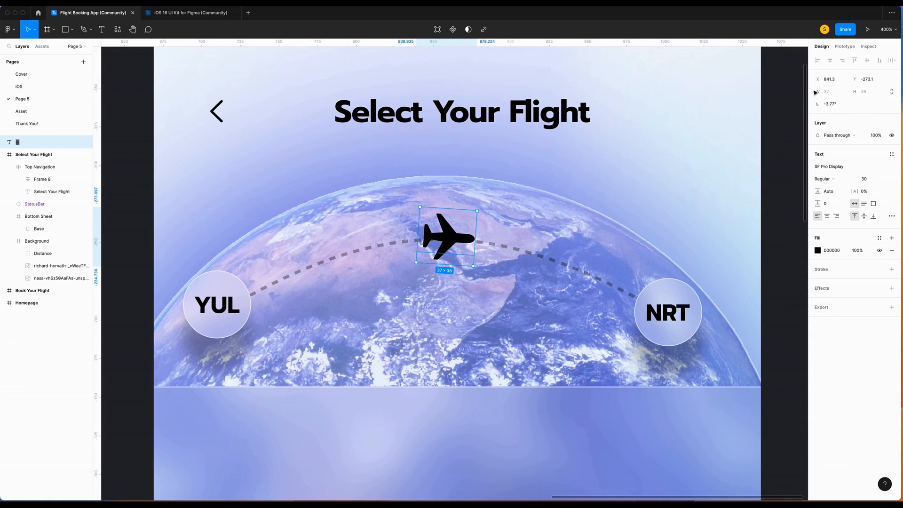
left_click(833, 107)
type("-4")
key("Return")
Move the airplane layer into the Distance group.
left_click(23, 142)
left_click_drag(22, 143, 28, 252)
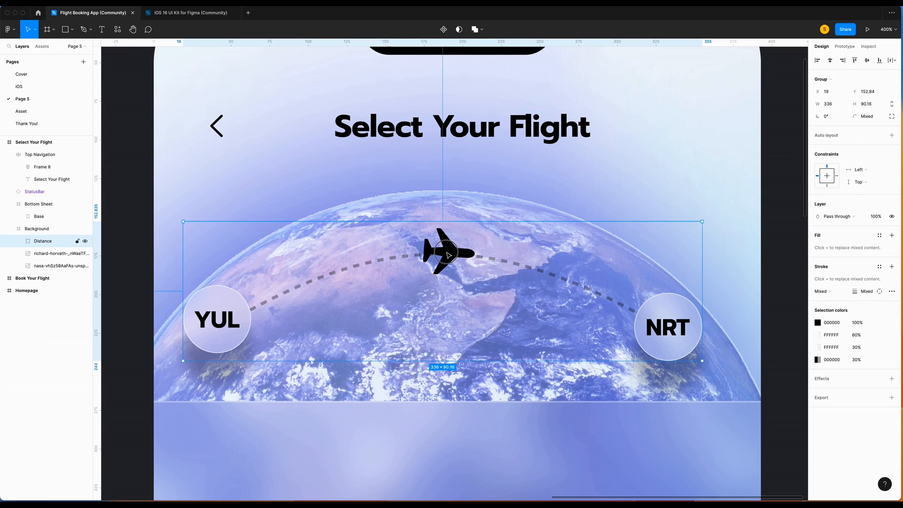
double_click(446, 251)
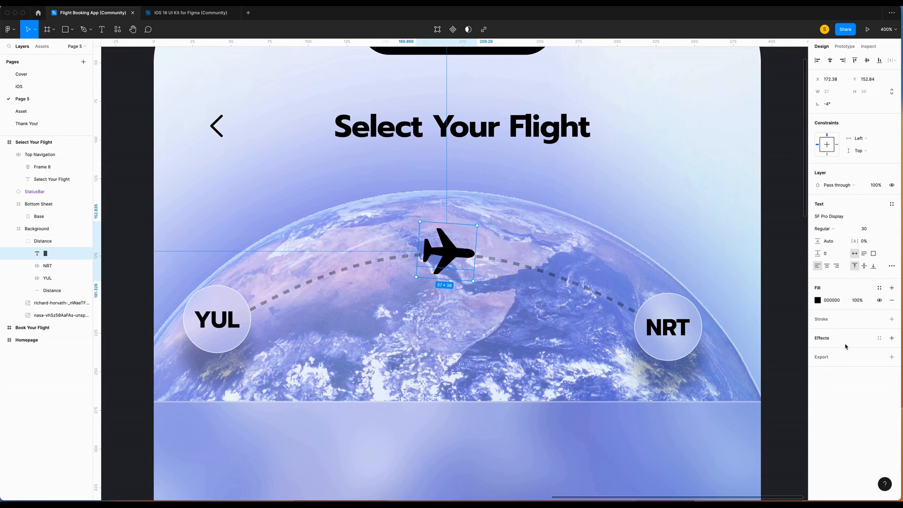
Give the airplane a drop shadow with Y 20, blur 10 and 50% opacity.
left_click(891, 338)
left_click(818, 350)
left_click(736, 382)
type("20")
key("Tab")
type("10")
left_click(762, 394)
type("50")
key("Return")
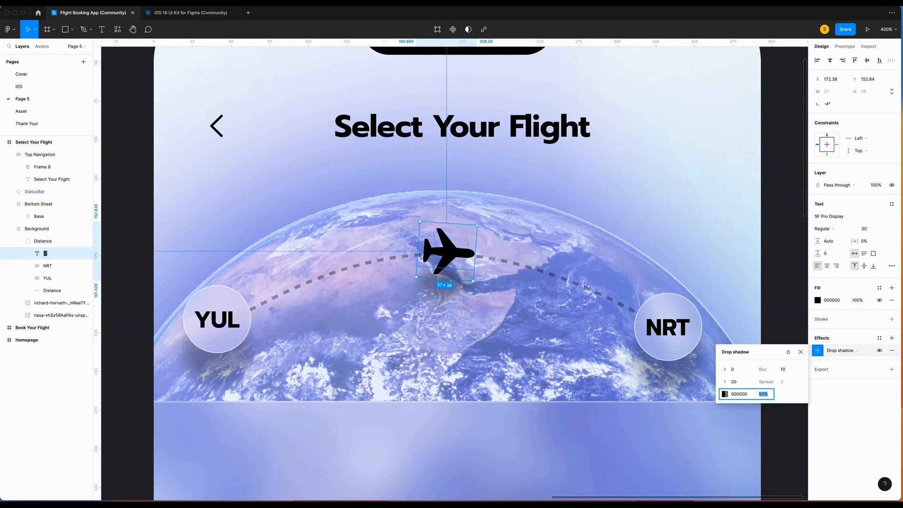
key("Escape")
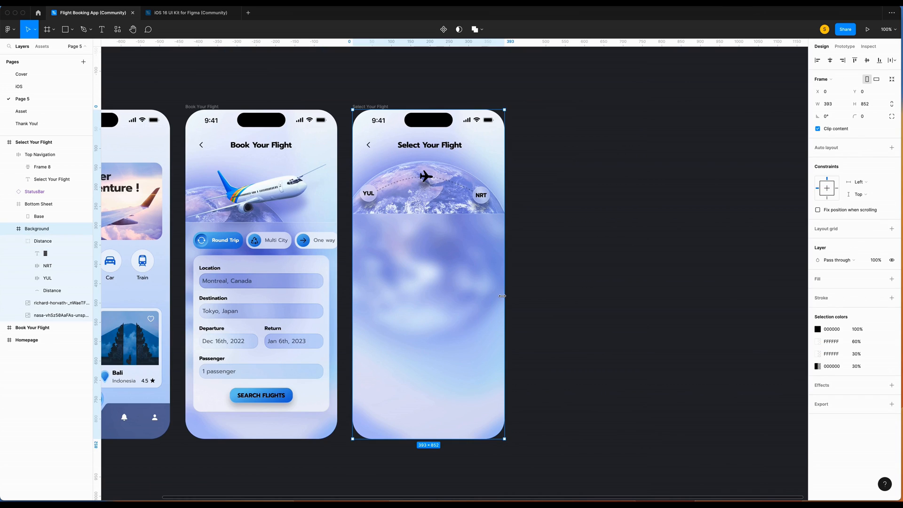
Draw a 353×120 rectangle centred horizontally on the screen.
scroll(576, 165, "down", 2)
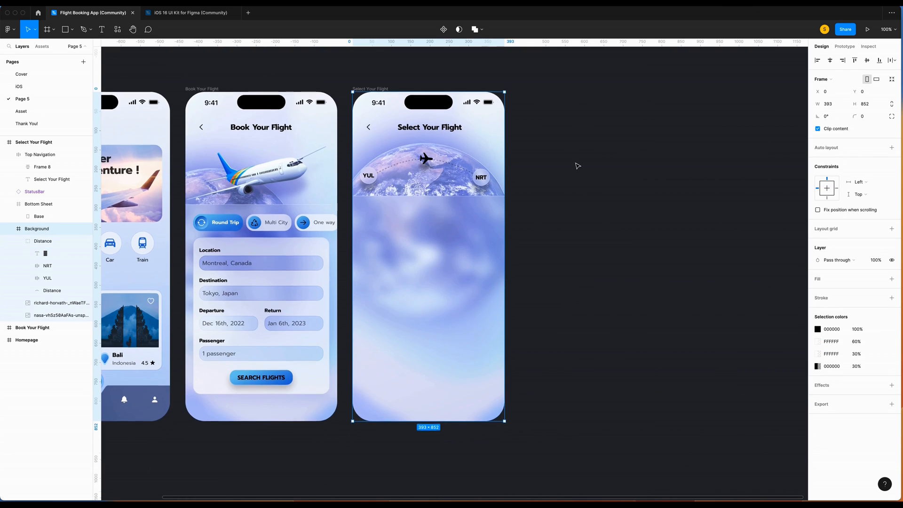
key("super+equal")
key("r")
mouse_move(267, 147)
left_mouse_down()
mouse_move(529, 222)
mouse_move(523, 233)
left_mouse_up()
left_click(835, 94)
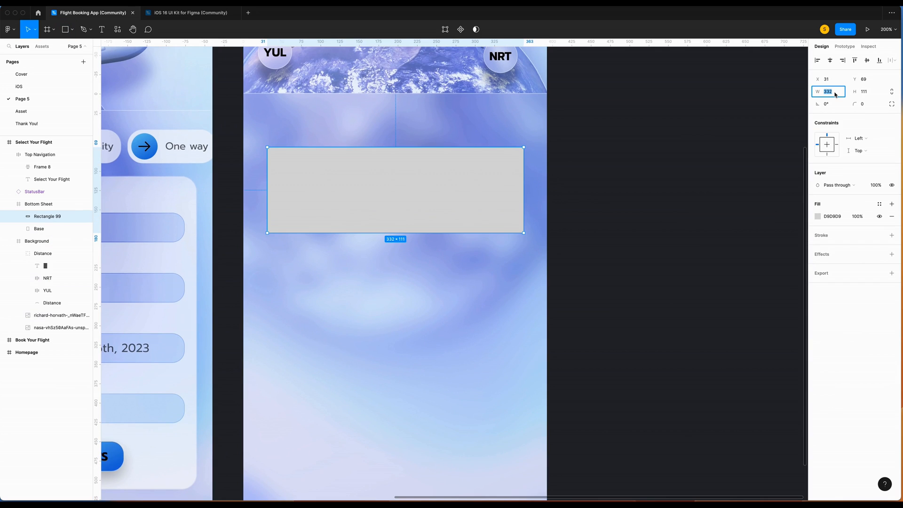
type("353")
key("Return")
left_click(879, 94)
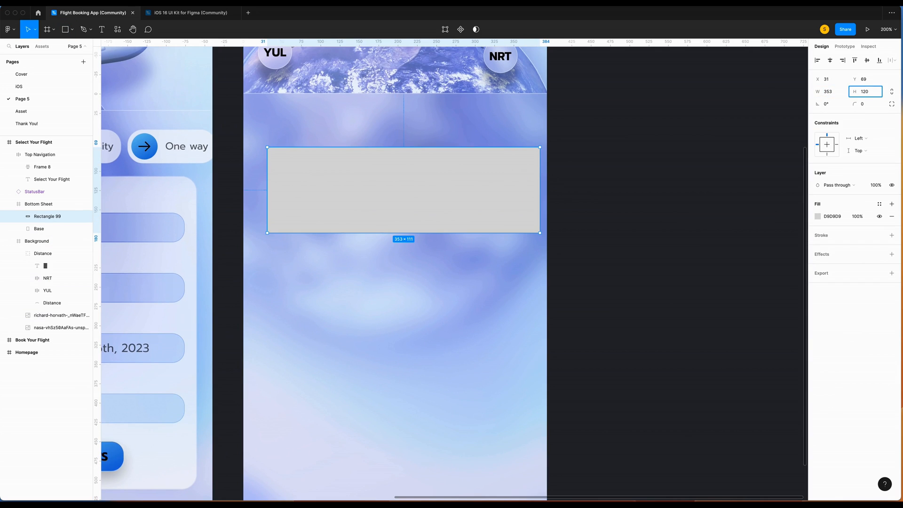
key("Return")
left_click(830, 60)
Round the rectangle's corners to radius 20.
left_click(878, 107)
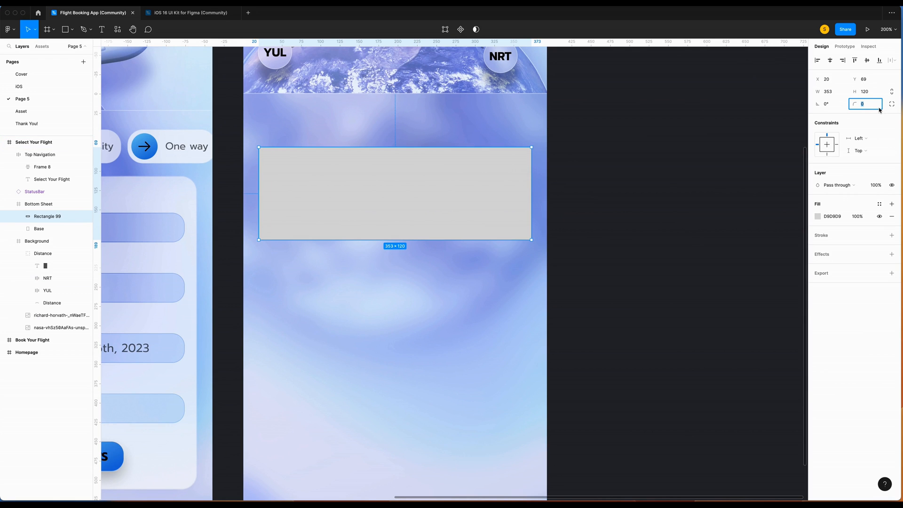
type("20")
key("Return")
scroll(357, 143, "up", 5)
key("Escape")
Add a red 30×30 circle centred on the rectangle's left edge.
key("o")
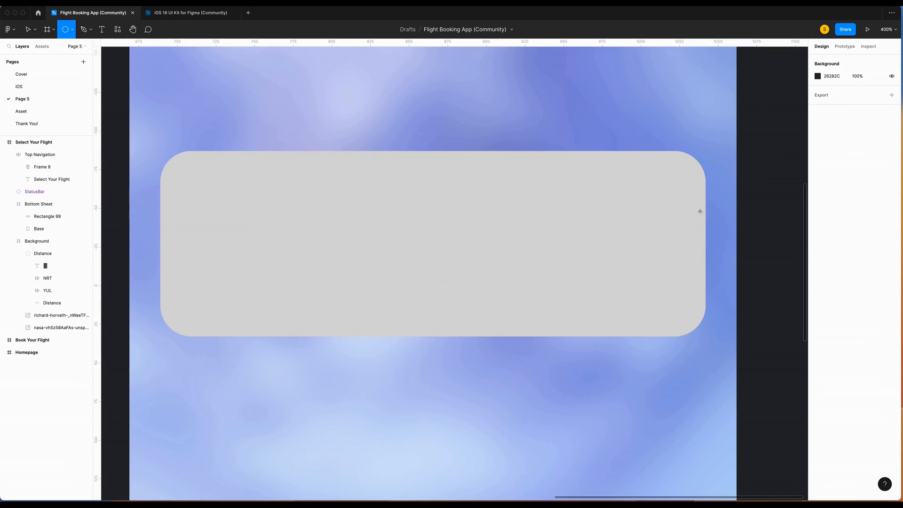
left_click_drag(151, 237, 194, 281)
left_click(817, 217)
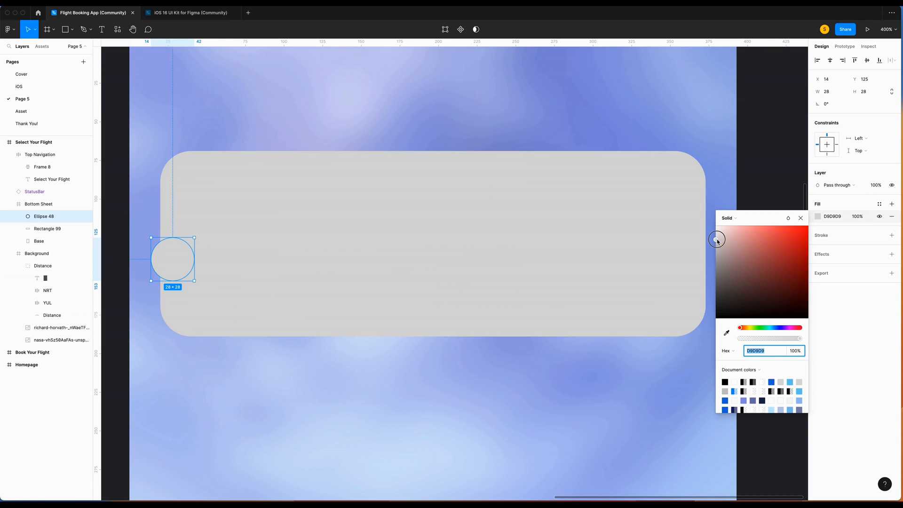
left_click_drag(716, 240, 901, 217)
left_click(827, 91)
type("40")
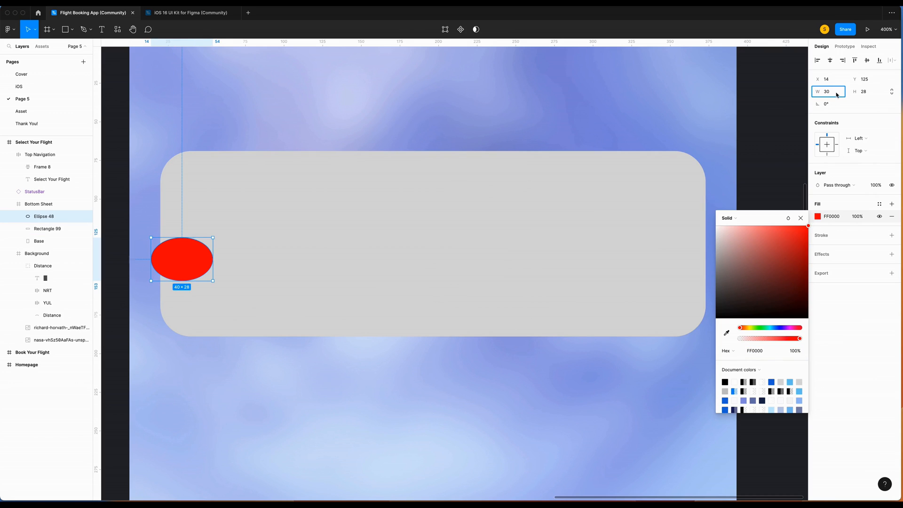
key("Tab")
type("30")
key("Return")
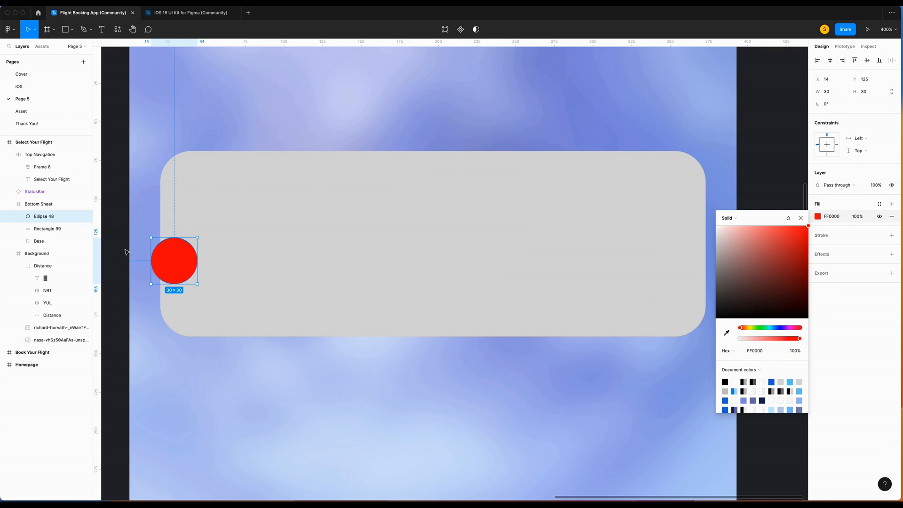
left_click_drag(173, 262, 168, 258)
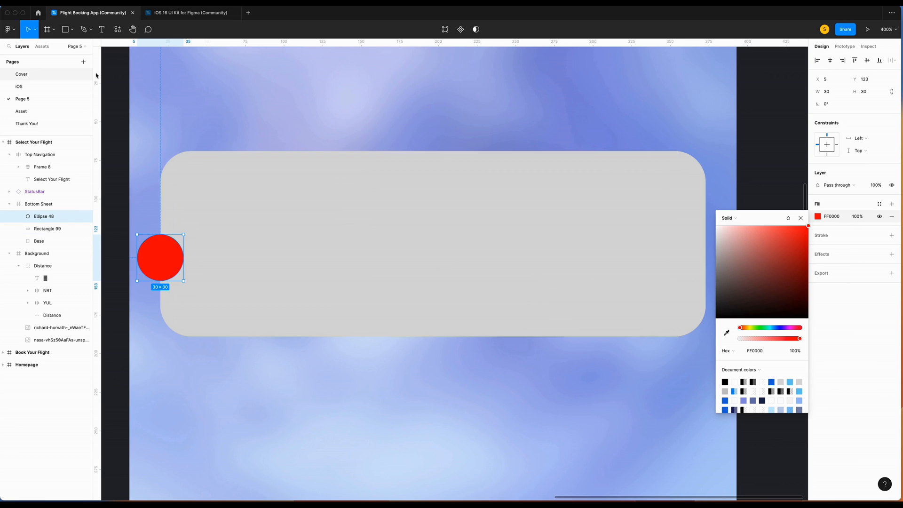
Duplicate the circle and centre the copy on the rectangle's right edge.
key("super+d")
scroll(340, 288, "left", 3)
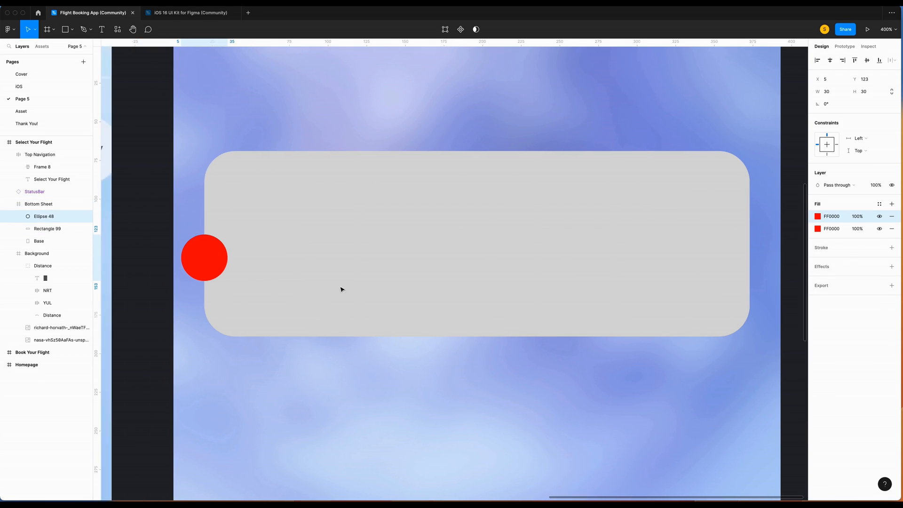
key("super+d")
key("shift+Right")
key("shift+Right")
key("shift+Right")
key("shift+Right")
key("shift+Right")
key("shift+Right")
key("shift+Right")
key("shift+Right")
key("shift+Right")
key("shift+Right")
key("shift+Right")
key("shift+Right")
key("shift+Right")
key("shift+Right")
key("shift+Right")
key("shift+Right")
key("shift+Right")
key("shift+Right")
key("shift+Right")
key("shift+Right")
left_click_drag(686, 257, 738, 258)
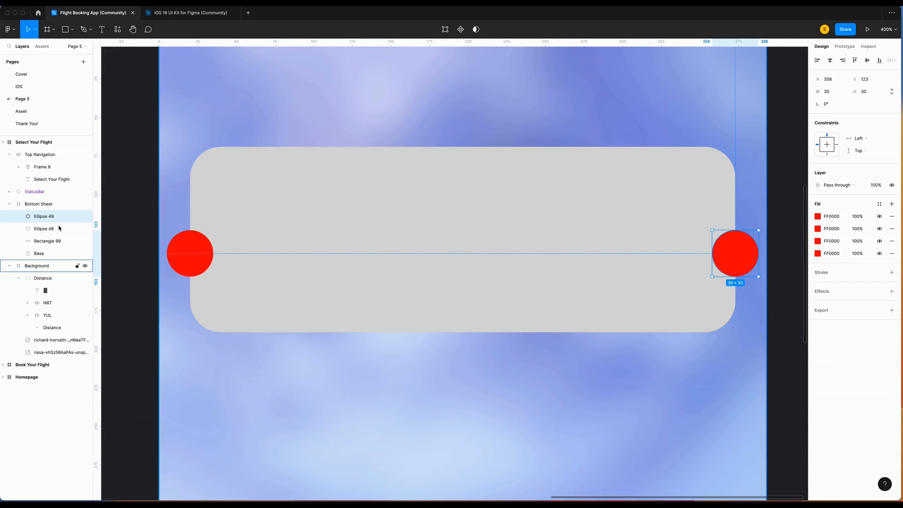
Select both circles with the rectangle and apply Subtract selection.
left_click(44, 230, "shift")
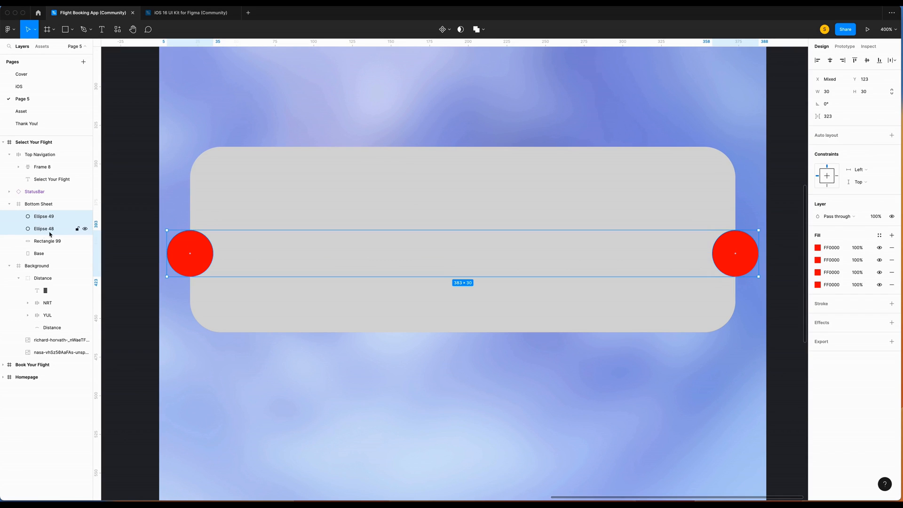
left_click(43, 241, "shift")
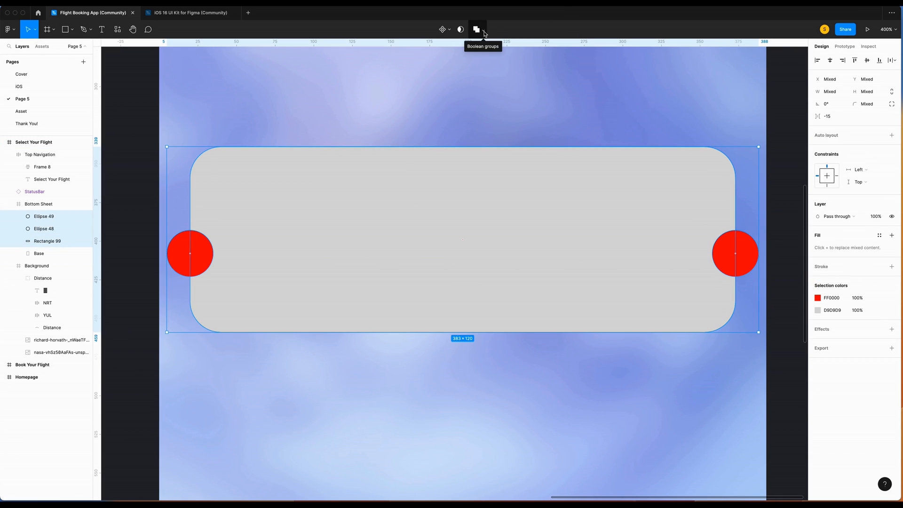
left_click(484, 33)
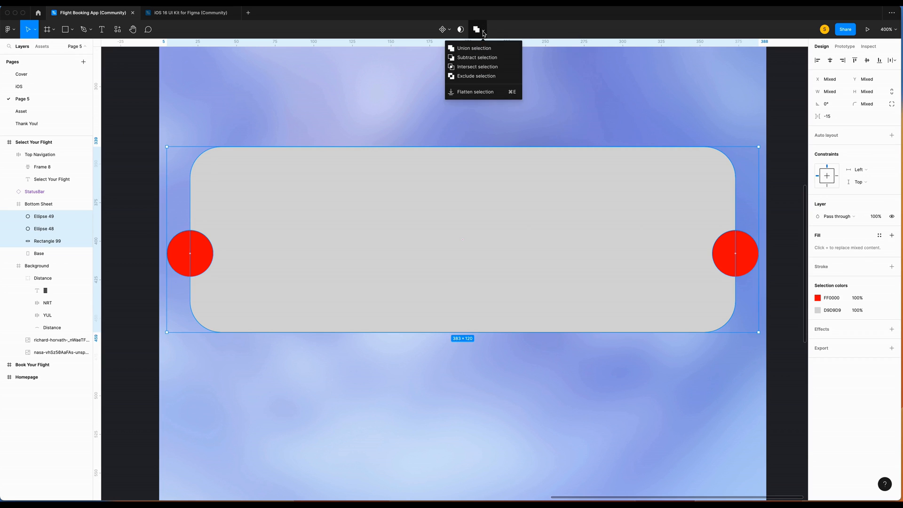
left_click(483, 57)
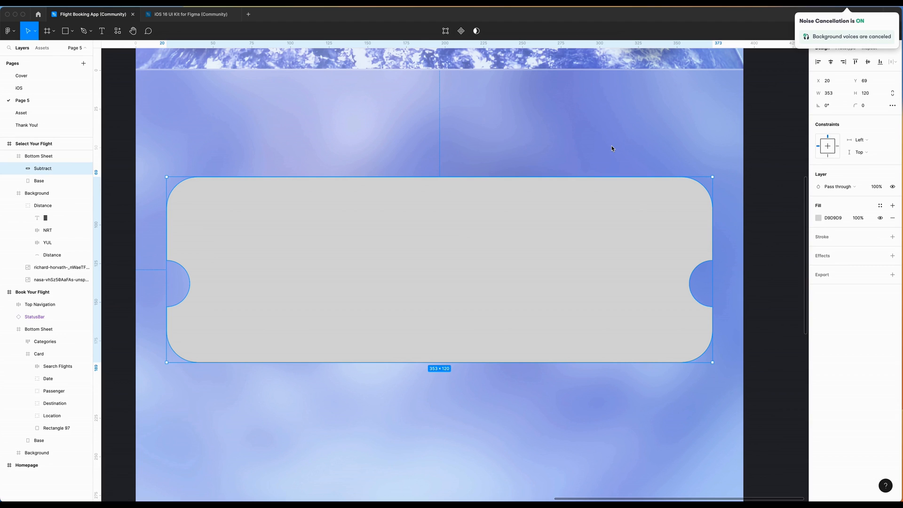
Set the ticket's fill to FFFFFF at 80% opacity.
left_click(818, 217)
type("FFFFFF")
left_click(858, 217)
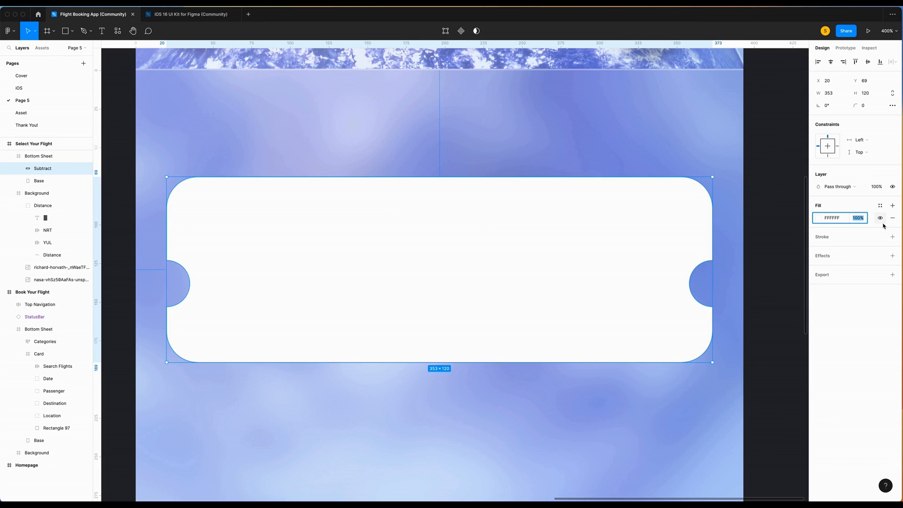
type("80")
key("Return")
Add a linear gradient stroke running from white to opaque black.
left_click(822, 237)
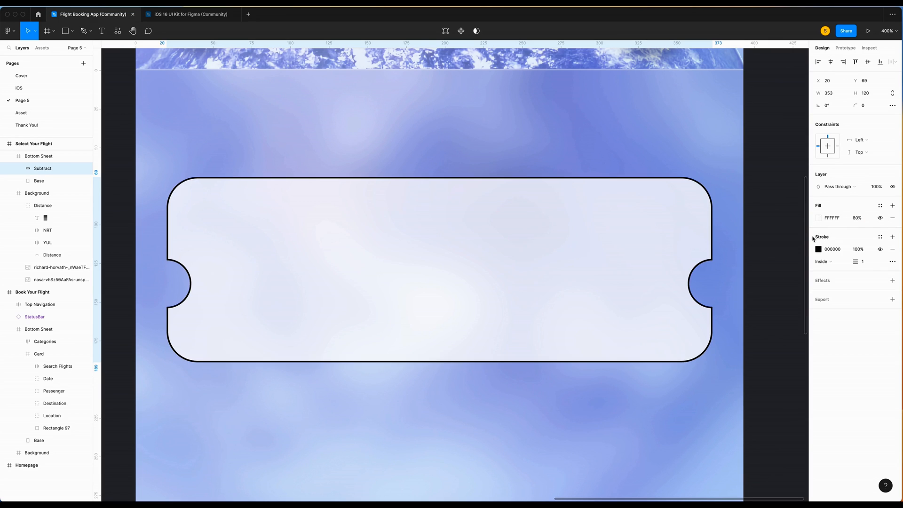
left_click(819, 249)
left_click(729, 250)
left_click(734, 261)
left_click(446, 177)
left_click_drag(720, 372, 675, 165)
left_click(446, 362)
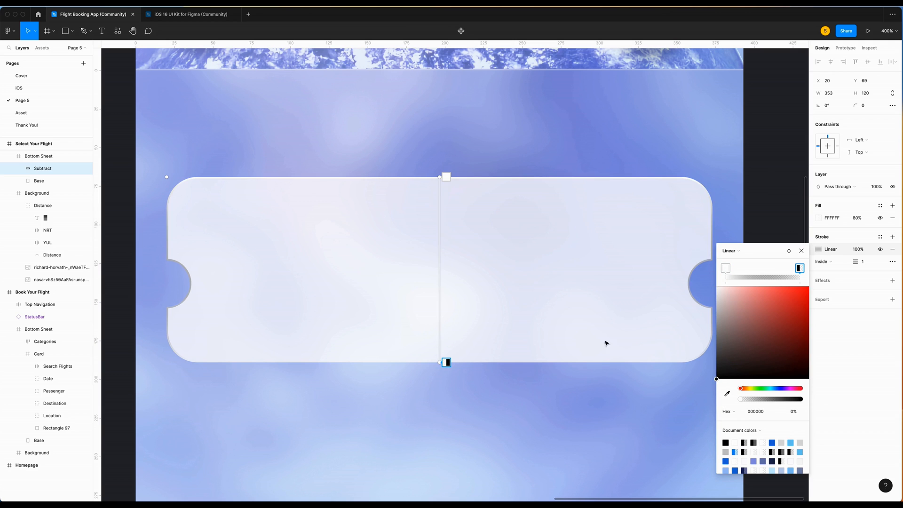
left_click_drag(740, 400, 801, 399)
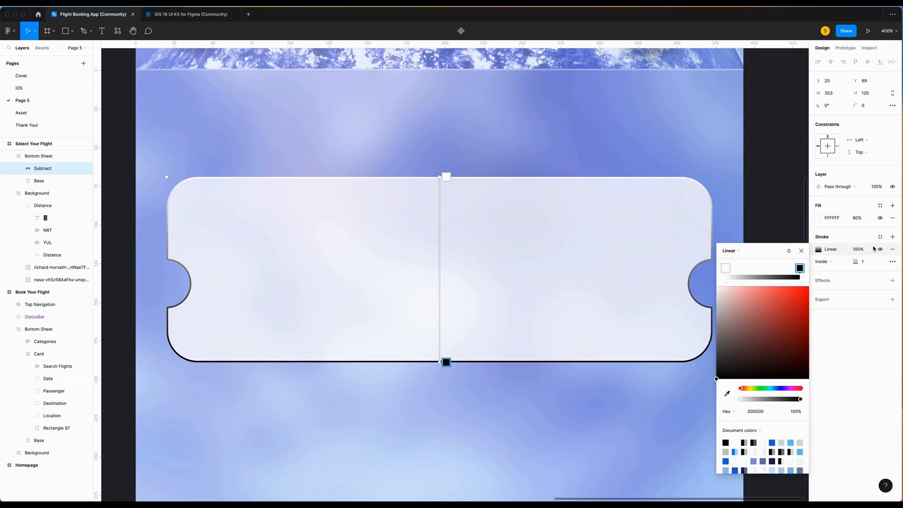
Set the stroke to Hue blend mode with weight 0.5.
left_click(788, 251)
left_click(806, 394)
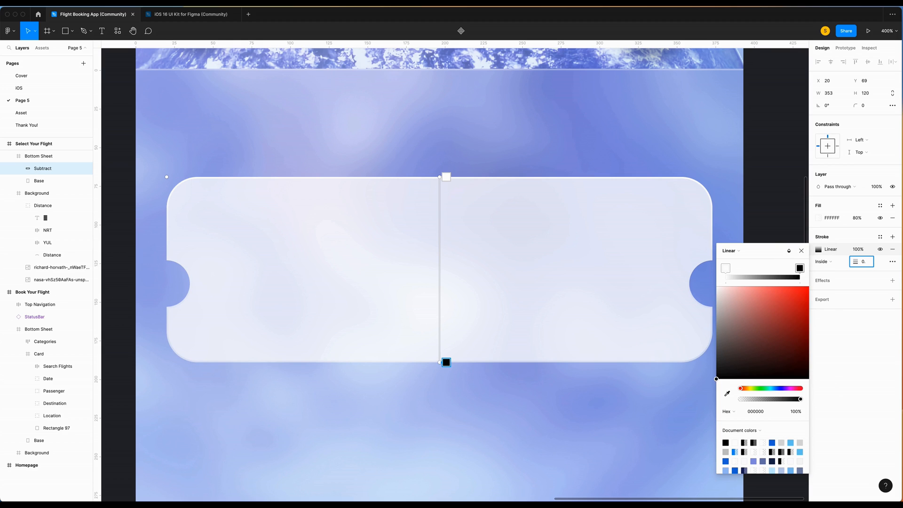
key("Return")
left_click(517, 414)
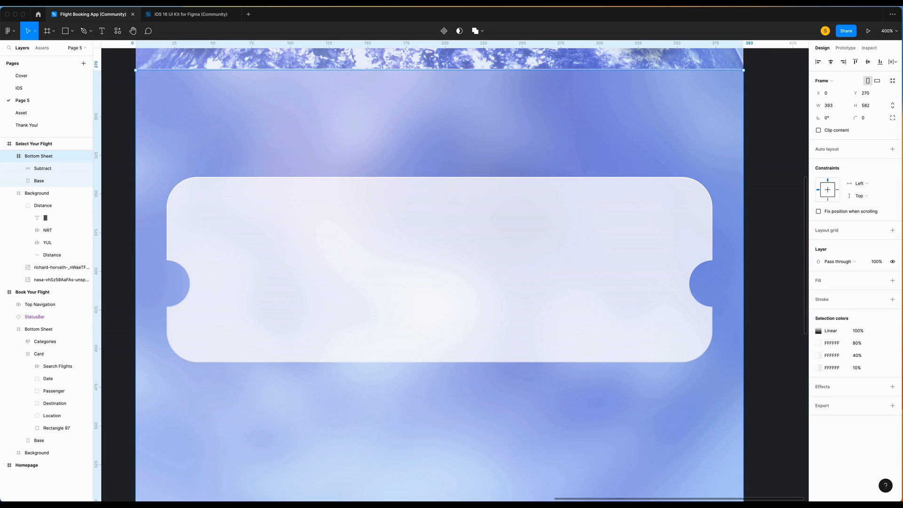
Add the 7:05 AM departure time as bold 15pt hug-width text.
key("t")
left_click_drag(208, 201, 284, 226)
type("7:05")
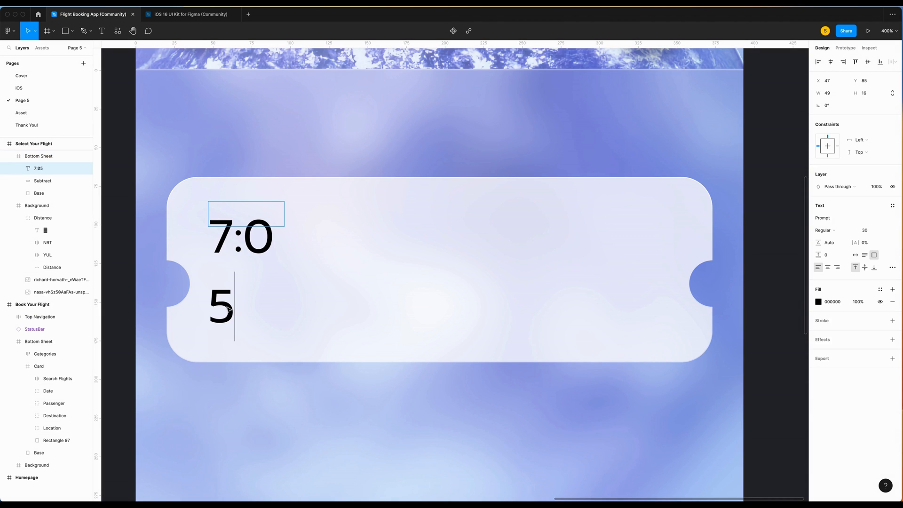
key("Escape")
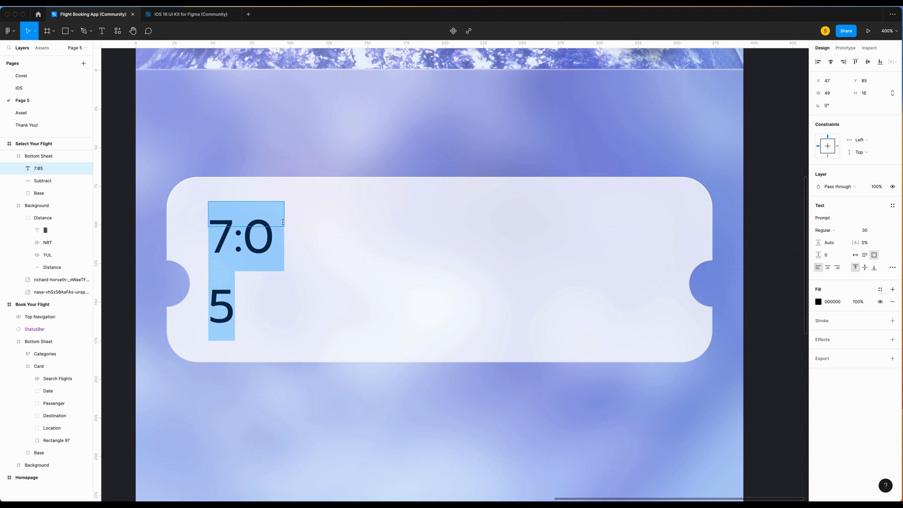
left_click(855, 255)
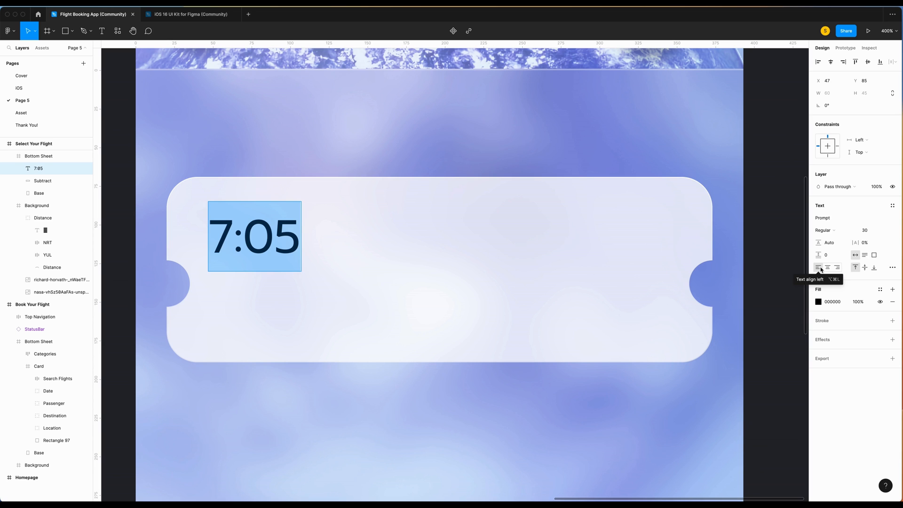
left_click(864, 230)
type("15")
key("Return")
left_click(822, 230)
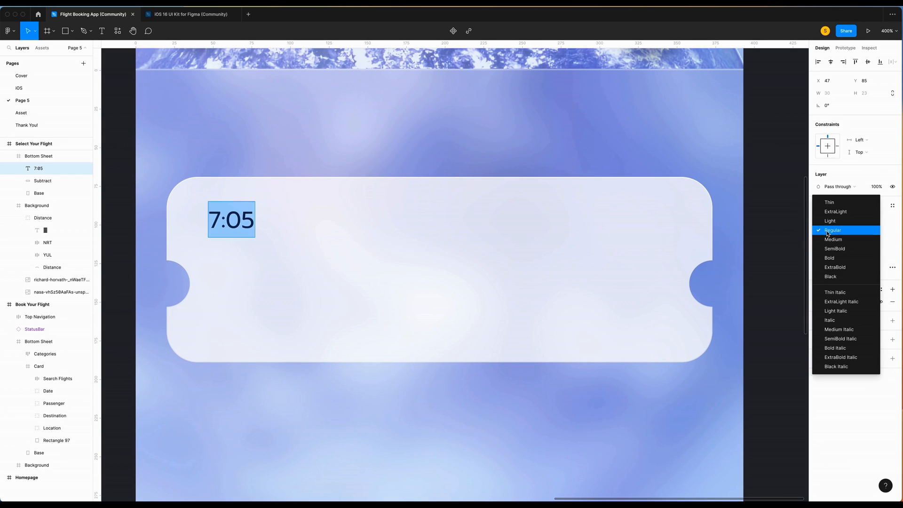
left_click(826, 260)
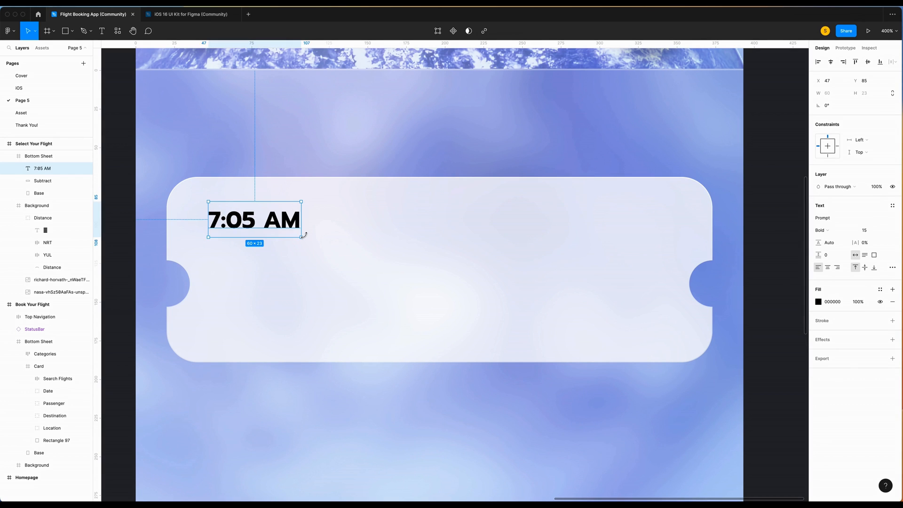
Make YUL 60% opacity grey and wrap it with 7:05 AM in auto layout.
scroll(304, 235, "left", 1)
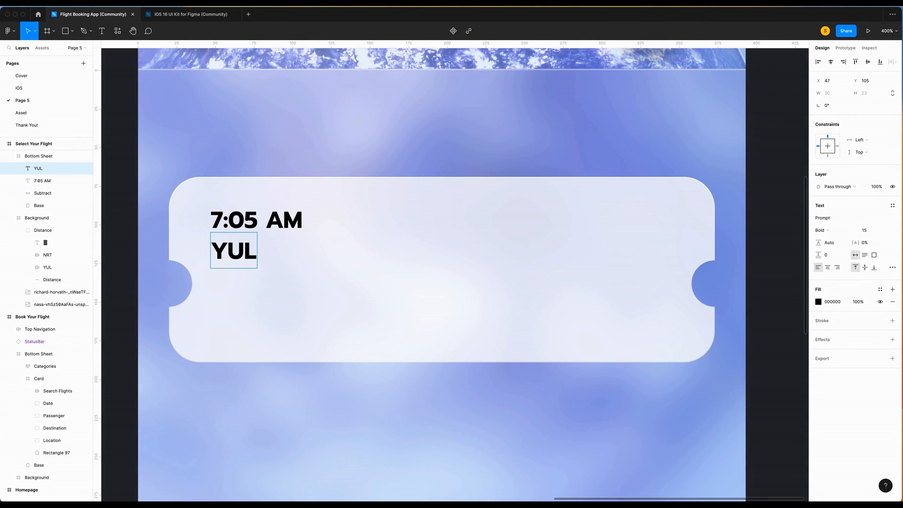
double_click(236, 256)
left_click(857, 301)
type("60")
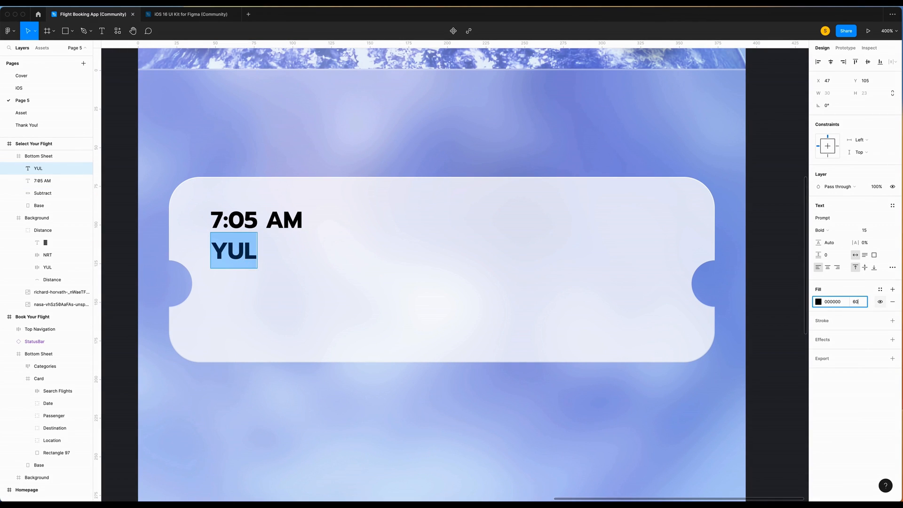
key("Return")
left_click(45, 180)
left_click(47, 168, "shift")
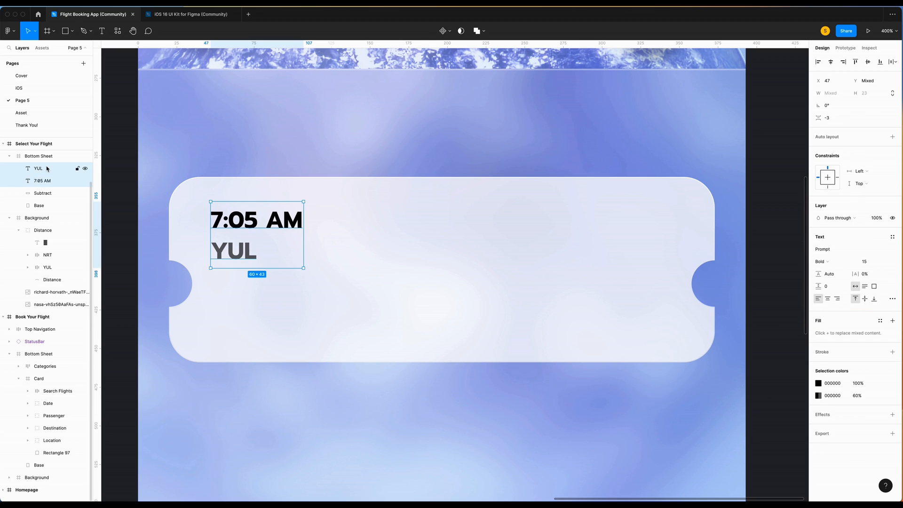
key("shift+a")
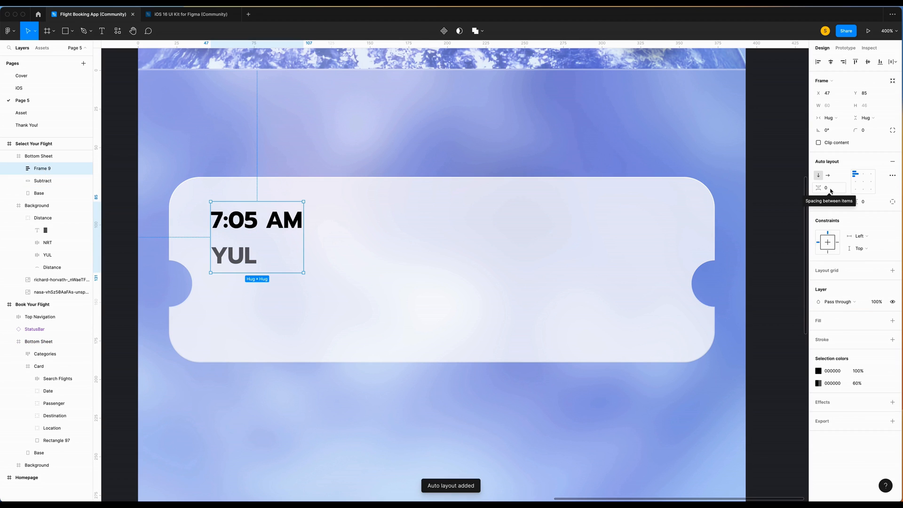
Paste a copy of the departure block to the right and change its time to 8:05 PM.
key("ctrl+v")
key("shift+Right")
key("shift+Right")
key("shift+Right")
key("shift+Right")
key("shift+Right")
key("shift+Right")
key("shift+Right")
key("shift+Right")
key("shift+Right")
key("shift+Right")
key("shift+Right")
key("shift+Right")
key("shift+Right")
key("shift+Right")
key("shift+Right")
key("shift+Right")
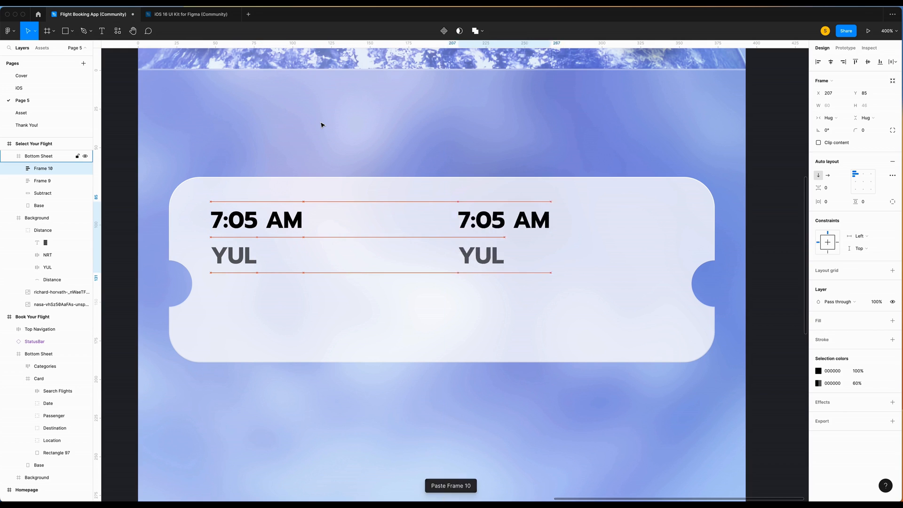
key("shift+Right")
key("shift+Right")
key("shift+Right")
key("shift+Right")
key("shift+Right")
key("shift+Right")
key("shift+Right")
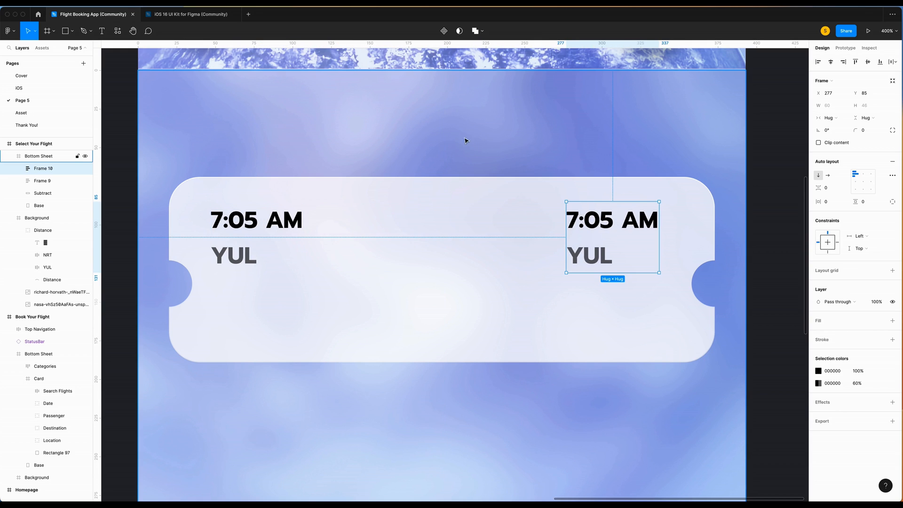
double_click(598, 221)
double_click(582, 221)
left_click_drag(581, 221, 563, 223)
type("8")
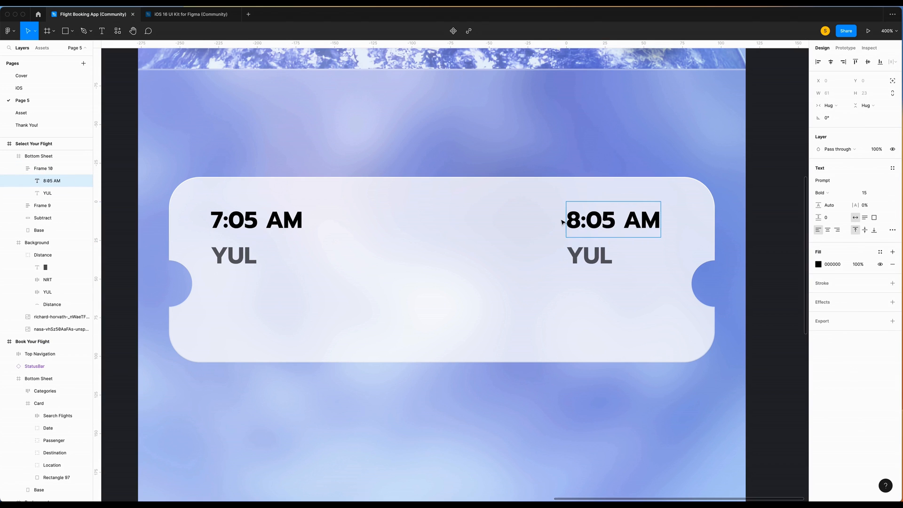
key("Right")
key("Right")
key("Right")
key("Right")
key("Right")
key("BackSpace")
type("P")
key("Escape")
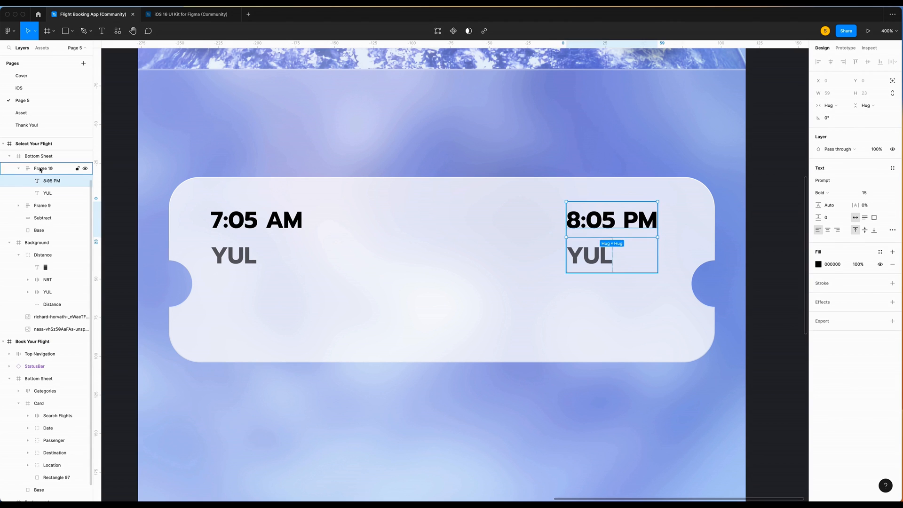
Right-align the arrival block and position it at X 290, checking its edge spacing.
key("Escape")
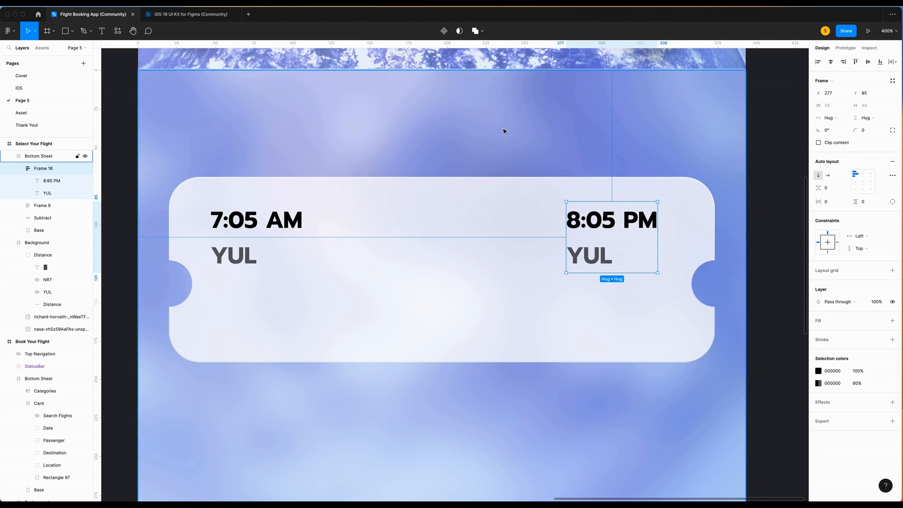
left_click(872, 176)
left_click(254, 239)
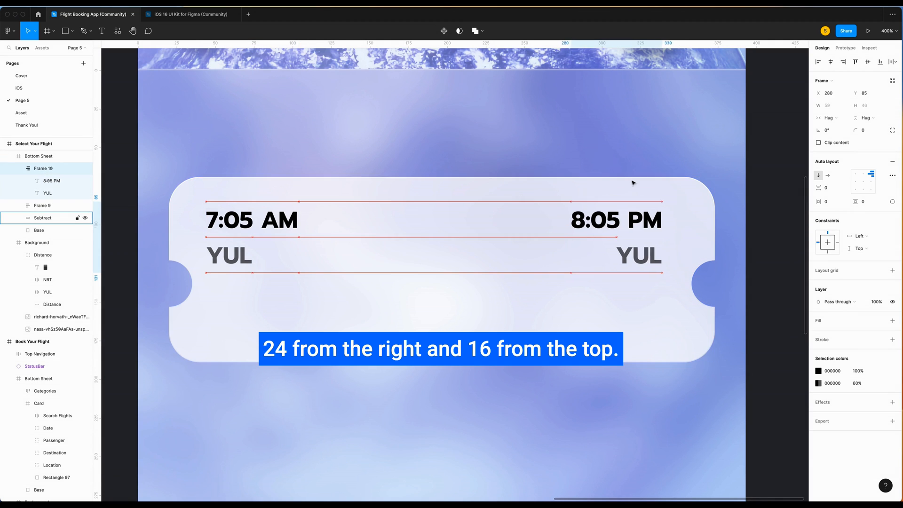
key("Right")
key("Right")
key("Right")
key("Right")
key("Right")
key("Right")
key("Right")
key("Right")
key("Right")
key("Right")
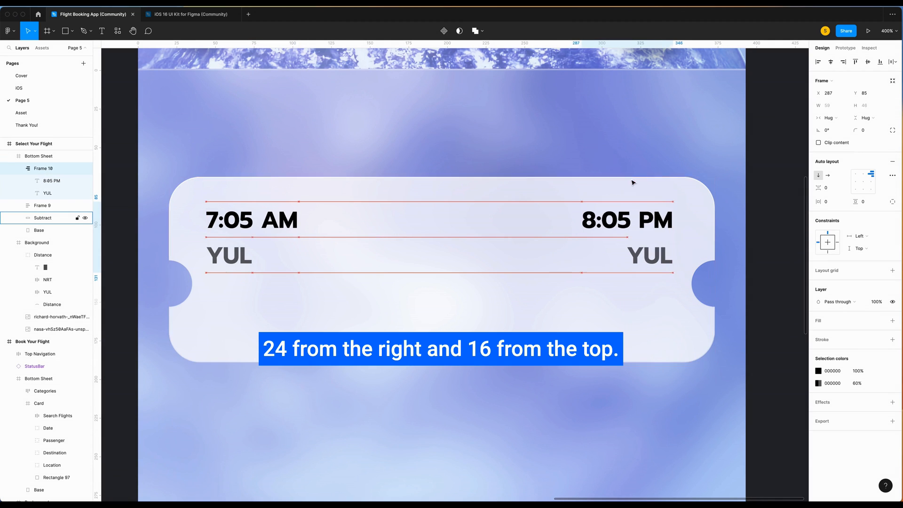
key("alt")
left_click(497, 147)
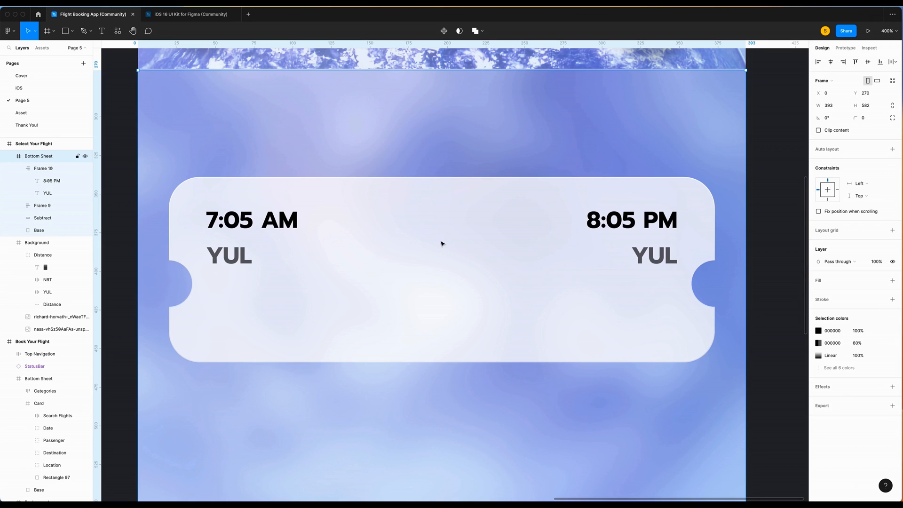
Add 13:00 at the card centre as regular-weight 13pt hug-width text.
key("t")
left_click_drag(393, 234, 448, 251)
type("13:00")
left_click(407, 291)
left_click(854, 254)
double_click(424, 253)
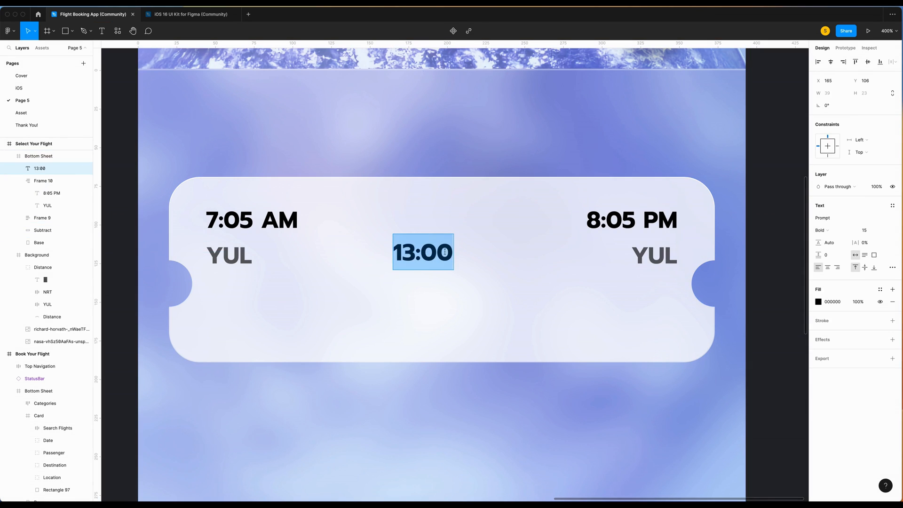
left_click(873, 231)
type("13")
key("Return")
left_click(823, 230)
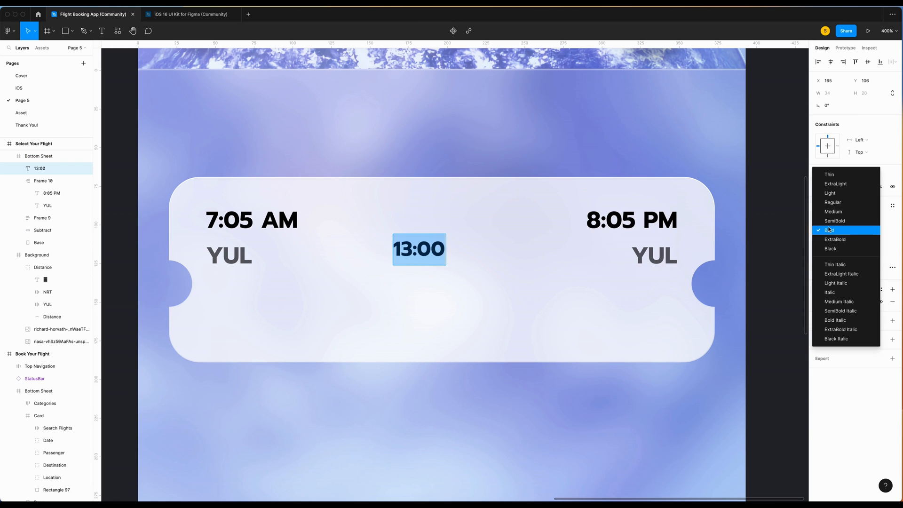
left_click(832, 202)
Insert a 13pt airplane symbol from SF Symbols Browser just above 13:00.
scroll(489, 249, "up", 2)
right_click(512, 248)
mouse_move(541, 431)
left_click(617, 298)
type("plane")
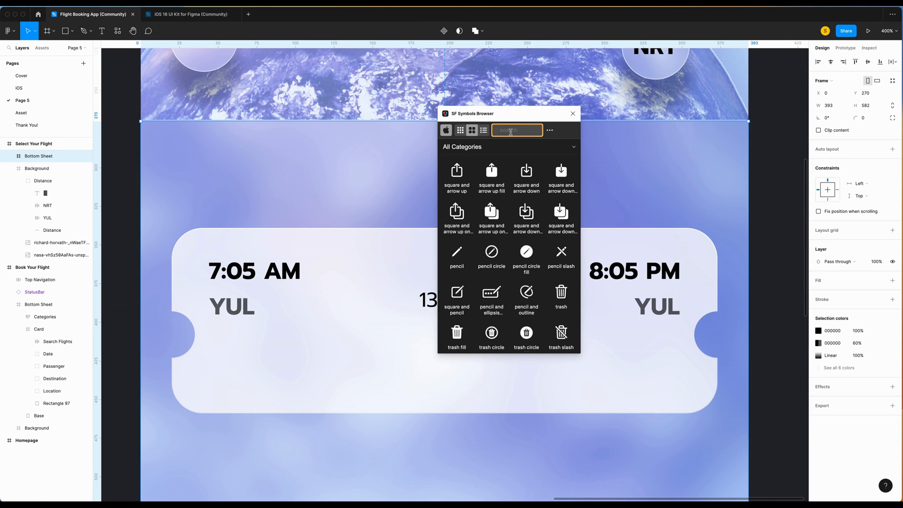
left_click(527, 171)
left_click(573, 113)
left_click(869, 181)
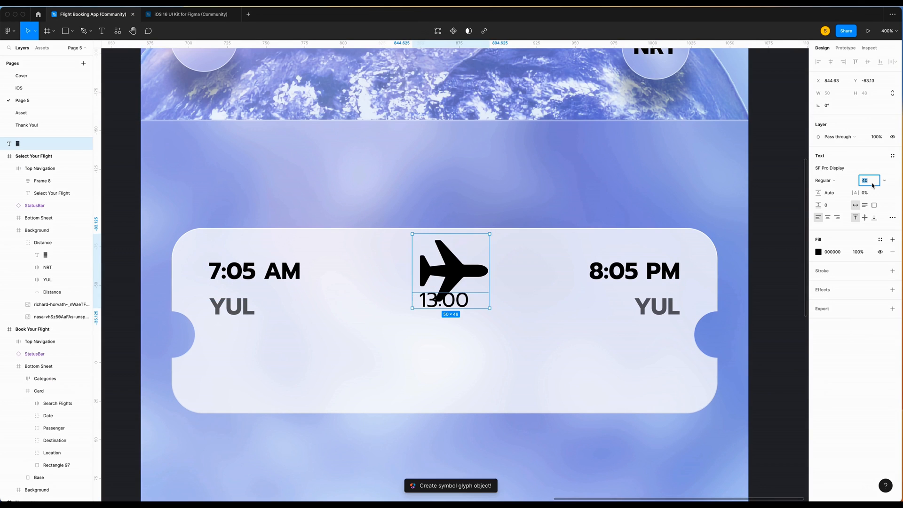
type("13")
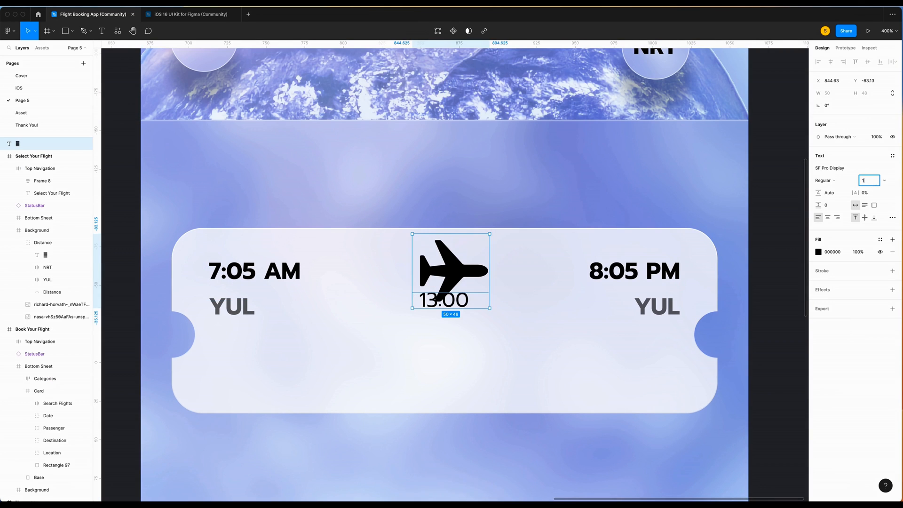
key("Return")
left_click_drag(425, 246, 445, 274)
left_click(438, 305, "shift")
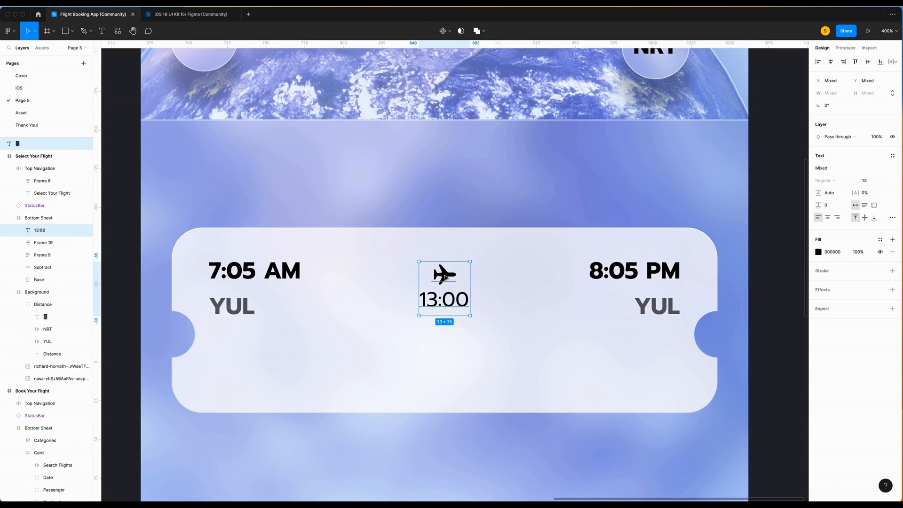
Wrap the airplane and 13:00 in an auto-layout frame named Duration inside Bottom Sheet.
key("shift+a")
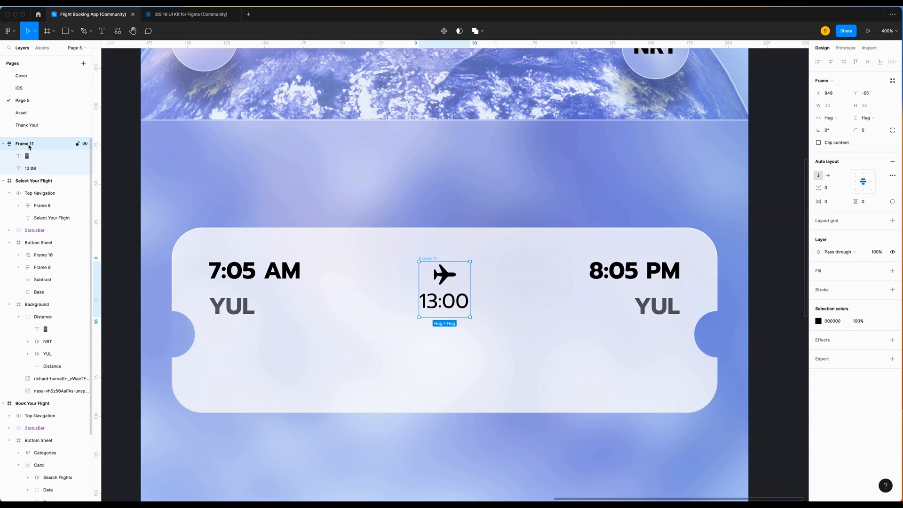
left_click(28, 145)
left_click_drag(28, 145, 41, 250)
double_click(43, 200)
type("D")
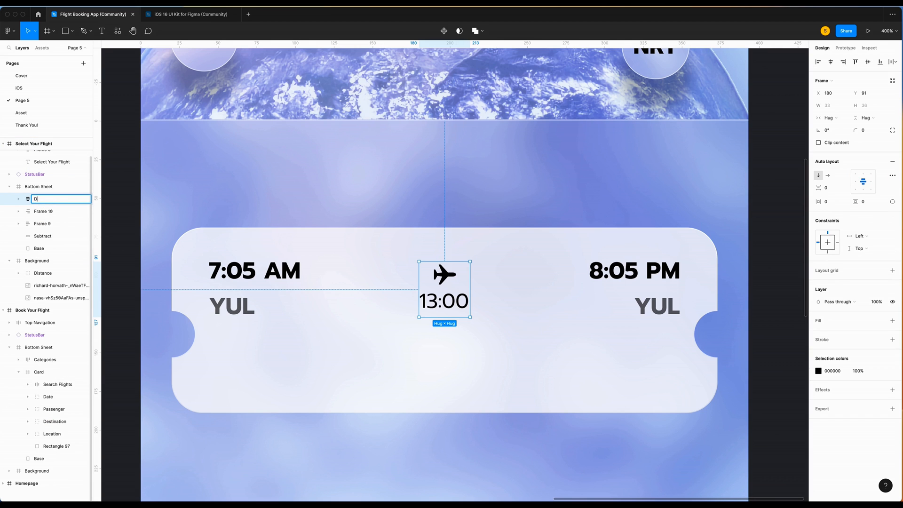
type("uration")
Rename the other layers Destination and Location, and place Duration below Destination.
key("Tab")
type("Des")
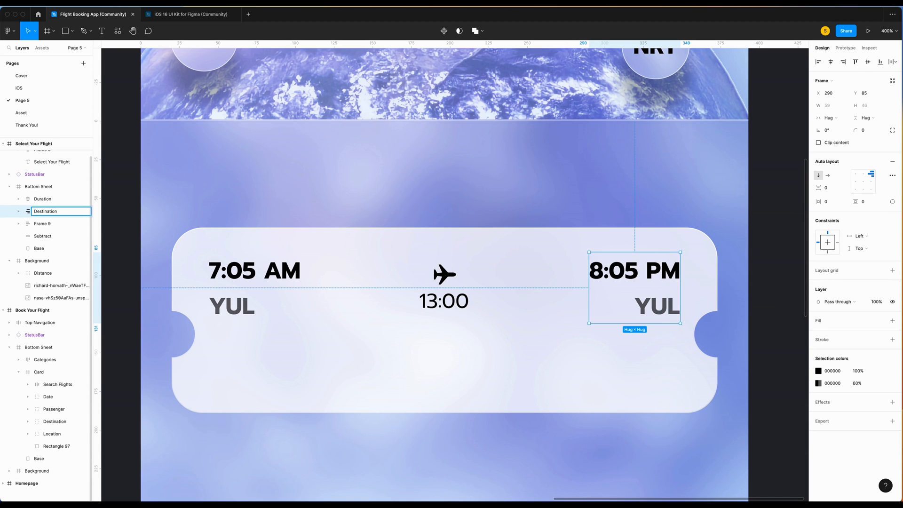
type("tination")
key("Tab")
type("Location")
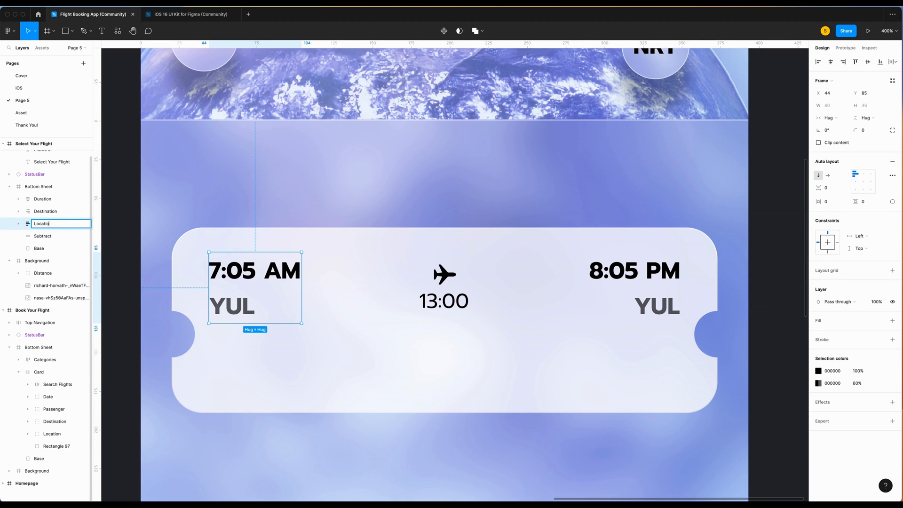
left_click(41, 203, "shift")
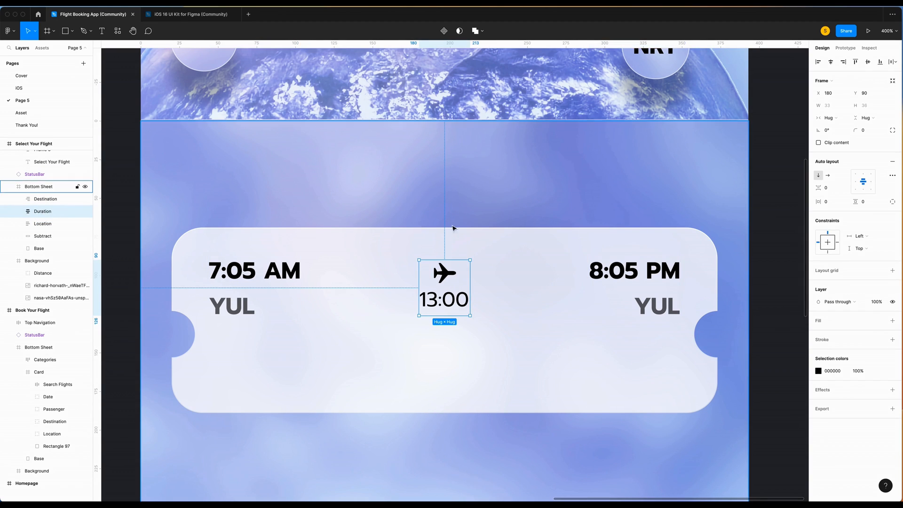
key("alt")
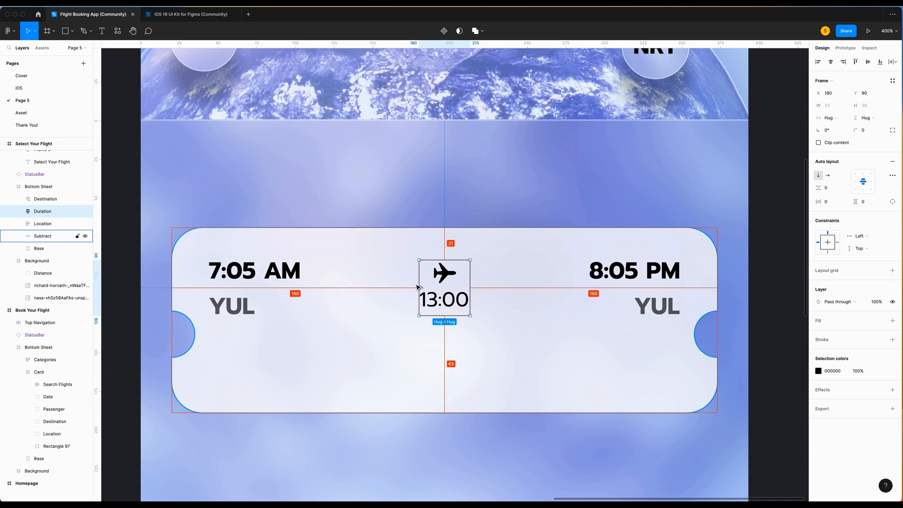
Draw a level line with rotation 0 across the ticket between its two notches.
scroll(365, 238, "down", 1)
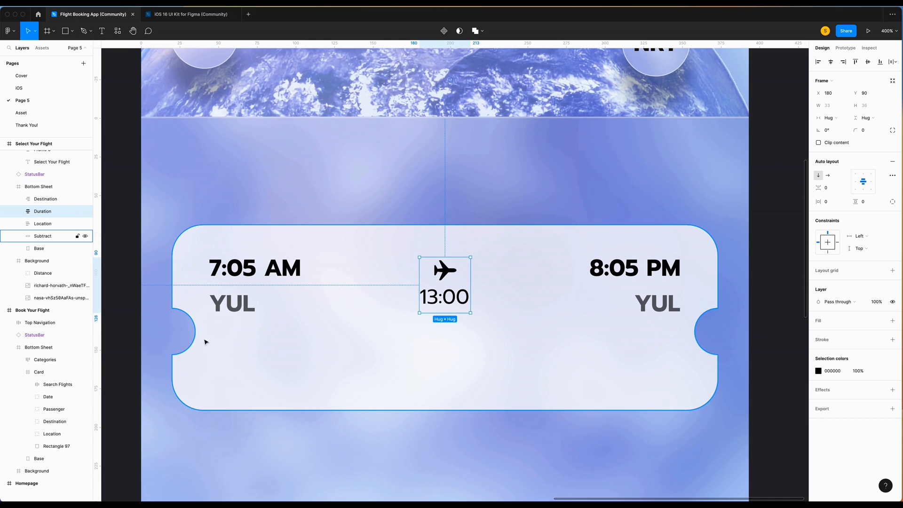
key("l")
left_click_drag(195, 329, 695, 333)
left_click(838, 106)
type("0")
key("Return")
scroll(282, 277, "down", 2)
left_click_drag(342, 318, 331, 319)
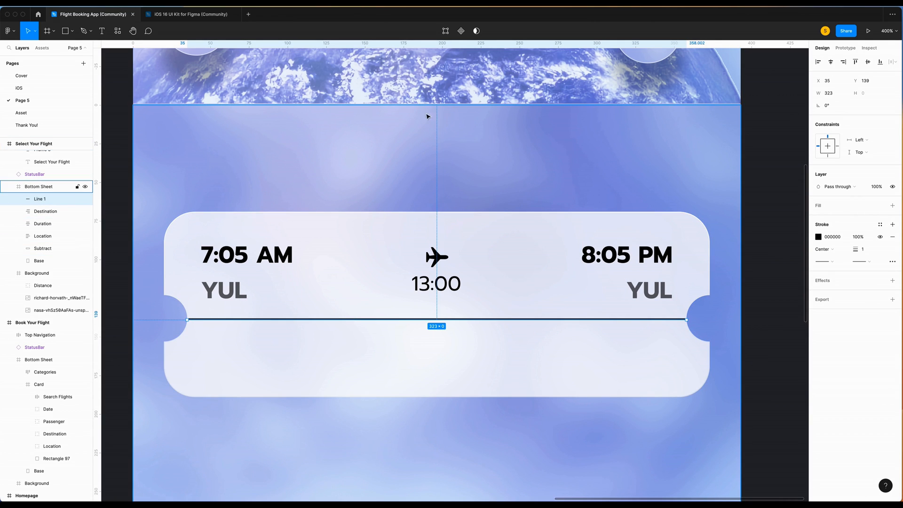
Set the divider line's width to 320 and give its stroke a Dash style.
left_click(840, 98)
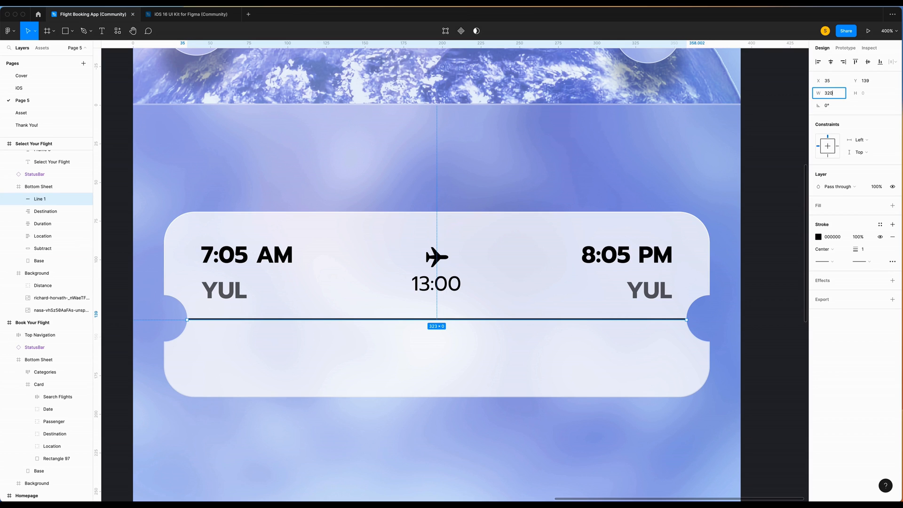
left_click(892, 261)
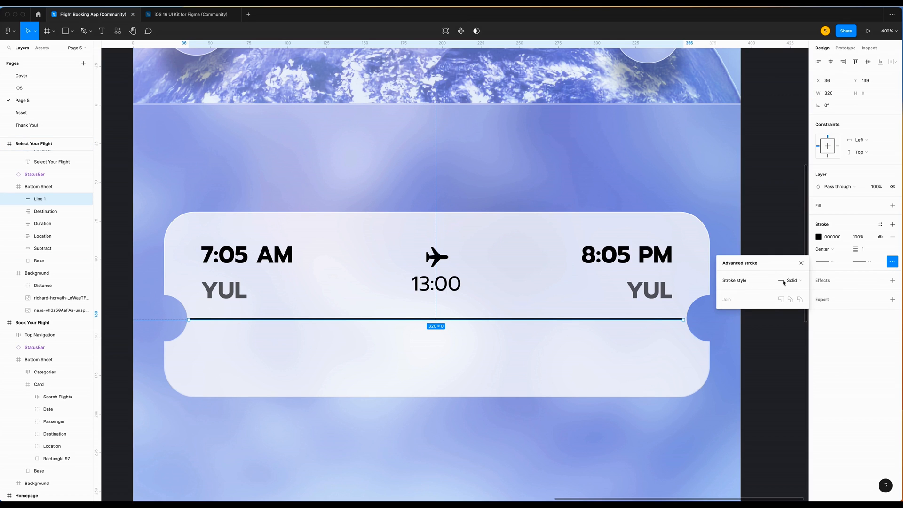
left_click(787, 281)
left_click(794, 291)
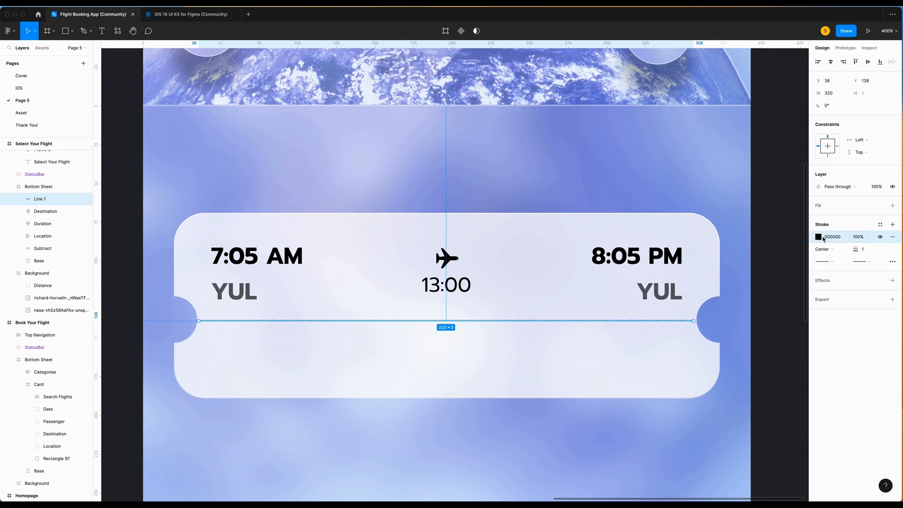
left_click(818, 240)
left_click(790, 239)
left_click(797, 240)
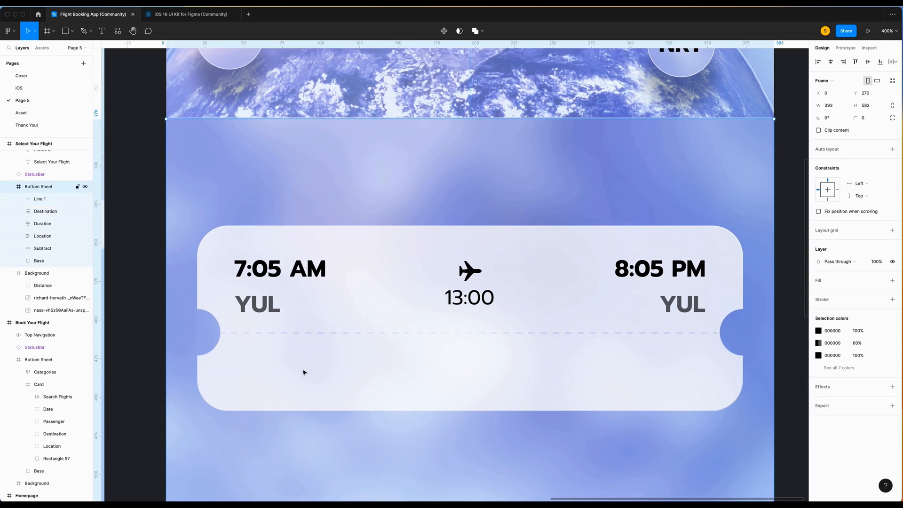
Add 'Air Canada' text at size 15 on one line at the card's lower-left.
type("Air ")
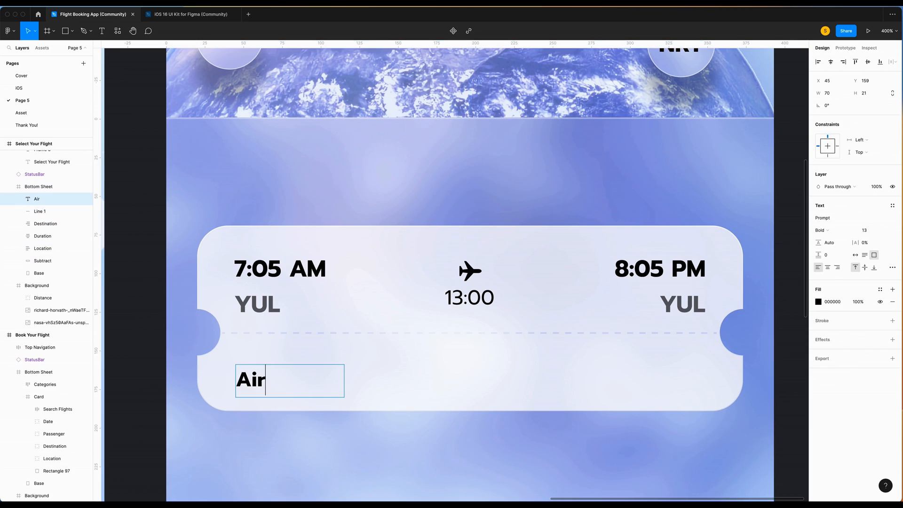
type("Canada")
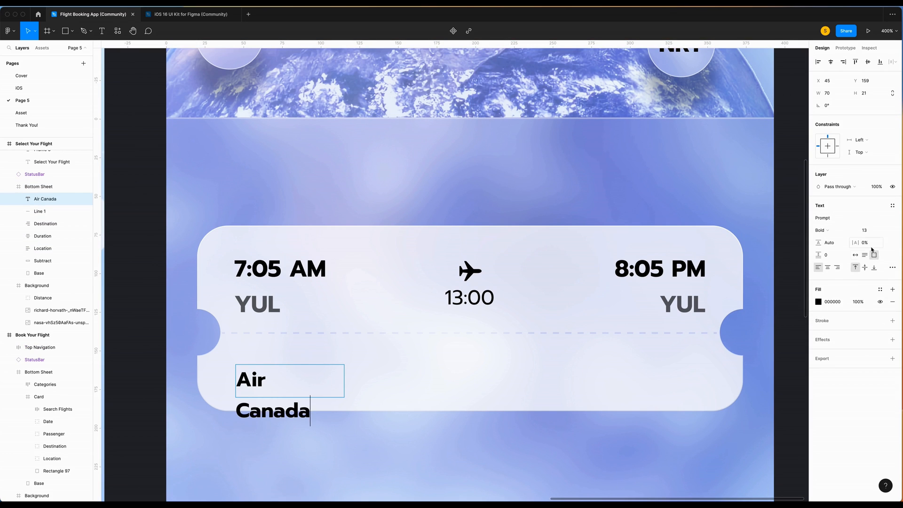
left_click(858, 254)
left_click(864, 230)
type("15")
key("Return")
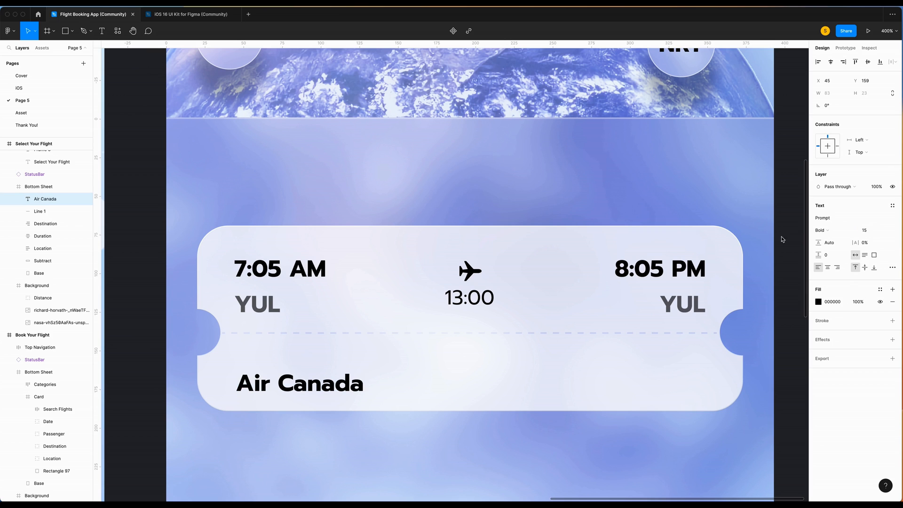
key("Escape")
key("Up")
key("Up")
key("Up")
key("Up")
key("Up")
key("Up")
key("Up")
key("Up")
key("Up")
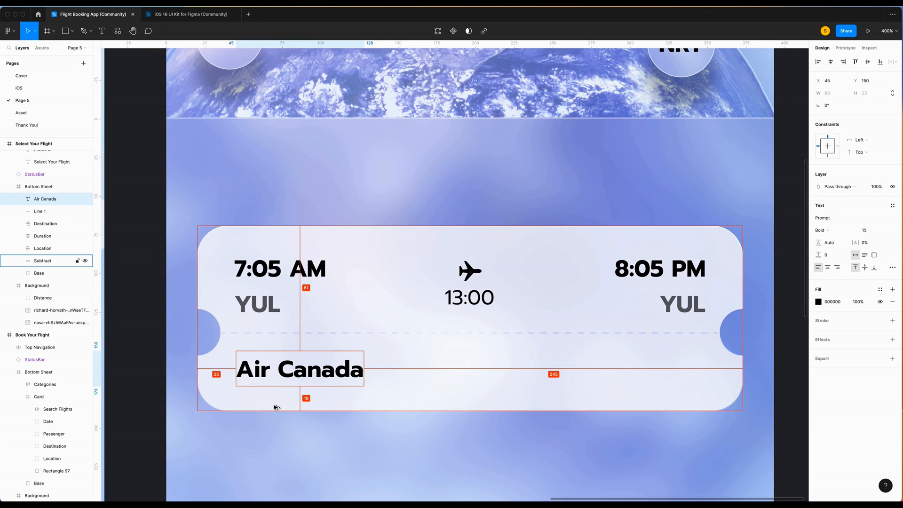
key("Left")
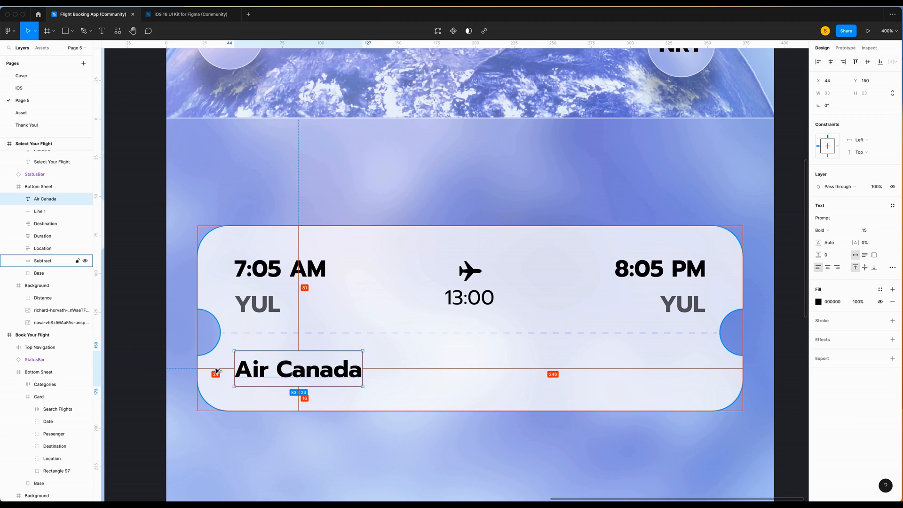
Duplicate the Air Canada text, change it to '$ 1,400', and move it to the row's right end.
key("super+v")
key("shift+Right")
key("shift+Right")
key("shift+Right")
key("shift+Right")
key("shift+Right")
key("shift+Right")
key("shift+Right")
key("shift+Right")
key("shift+Right")
key("shift+Right")
key("shift+Right")
key("shift+Right")
key("shift+Right")
key("shift+Right")
key("shift+Right")
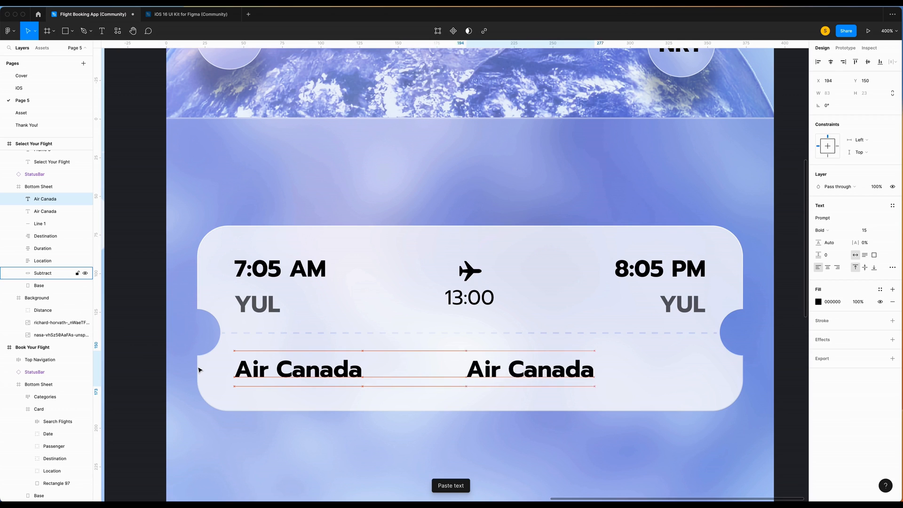
key("shift+Right")
key("shift+Right")
key("shift+Right")
key("shift+Right")
key("shift+Right")
key("shift+Right")
key("shift+Right")
key("Right")
key("Right")
key("Return")
type("$ 1,400")
key("Escape")
left_click_drag(614, 372, 663, 372)
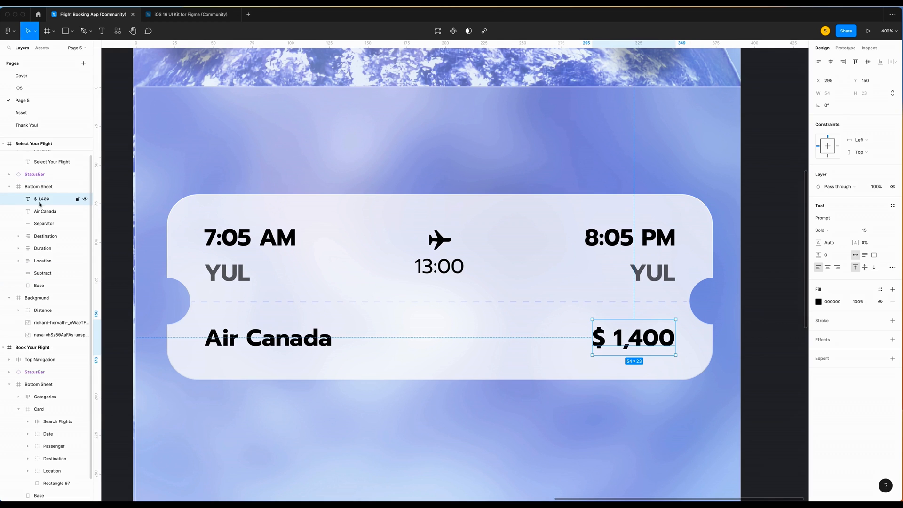
Wrap the ticket's layers, from the price down to the Subtract shape, in a frame named Ticket 1.
left_click(42, 212, "shift")
left_click(43, 224, "shift")
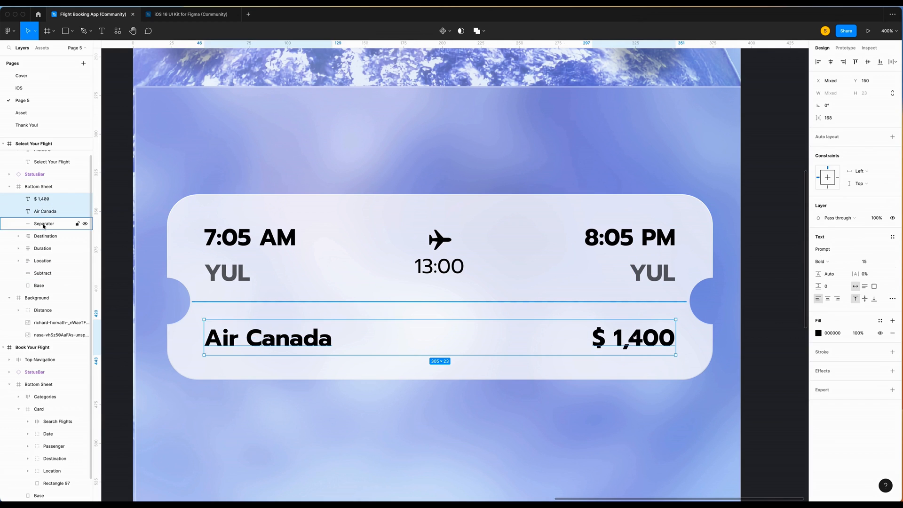
left_click(43, 235, "shift")
left_click(43, 248, "shift")
left_click(43, 261, "shift")
left_click(42, 273, "shift")
right_click(42, 273)
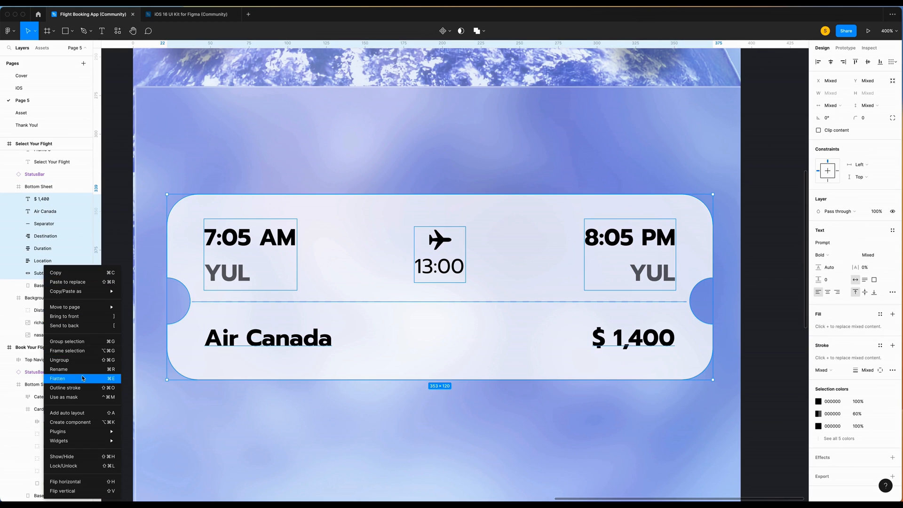
left_click(71, 340)
double_click(42, 200)
type("T")
key("Return")
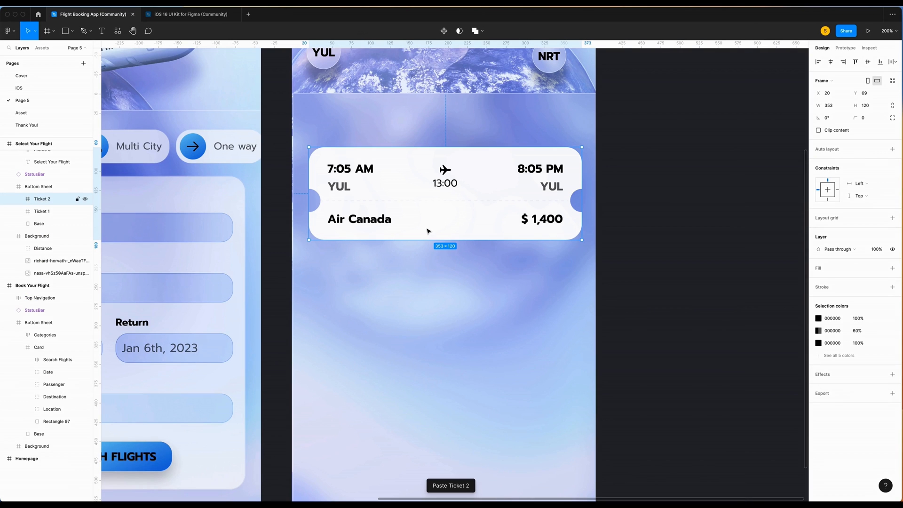
Paste copies to make four tickets and stack them in a vertical auto layout with 16 gaps.
key("super+v")
key("super+v")
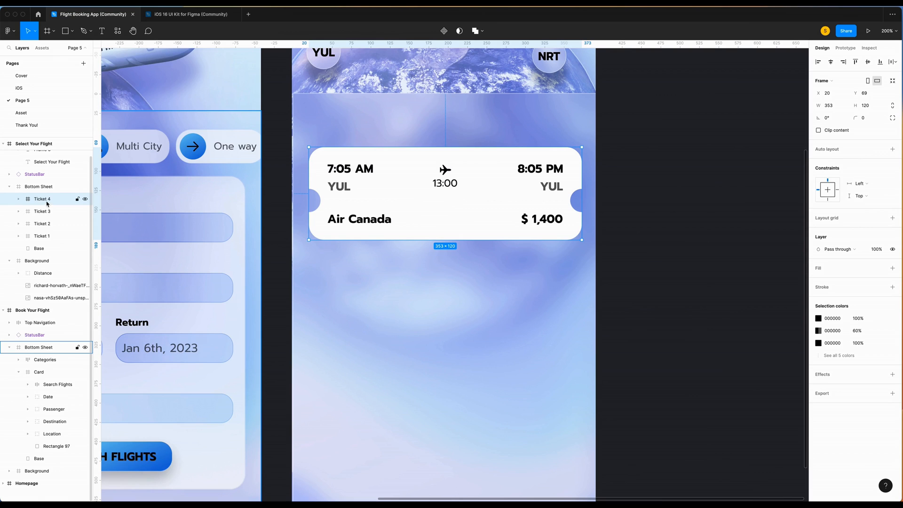
key("super+a")
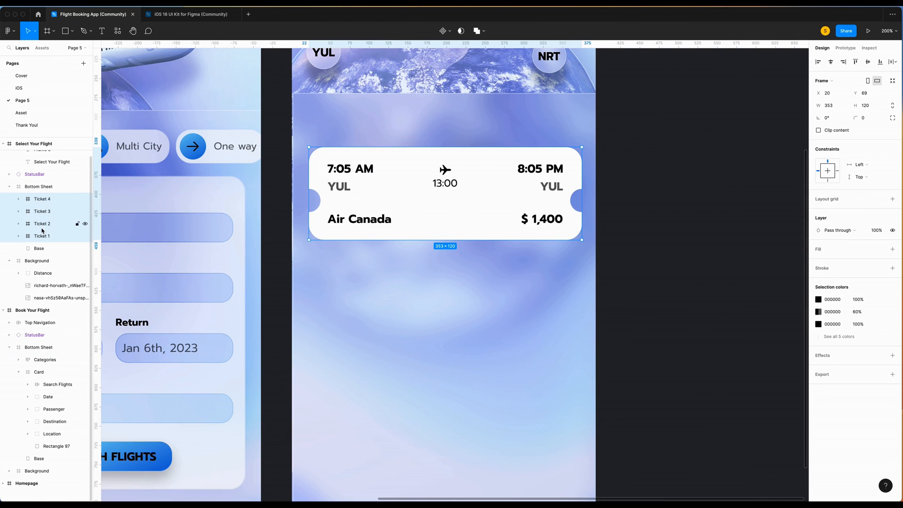
key("shift+a")
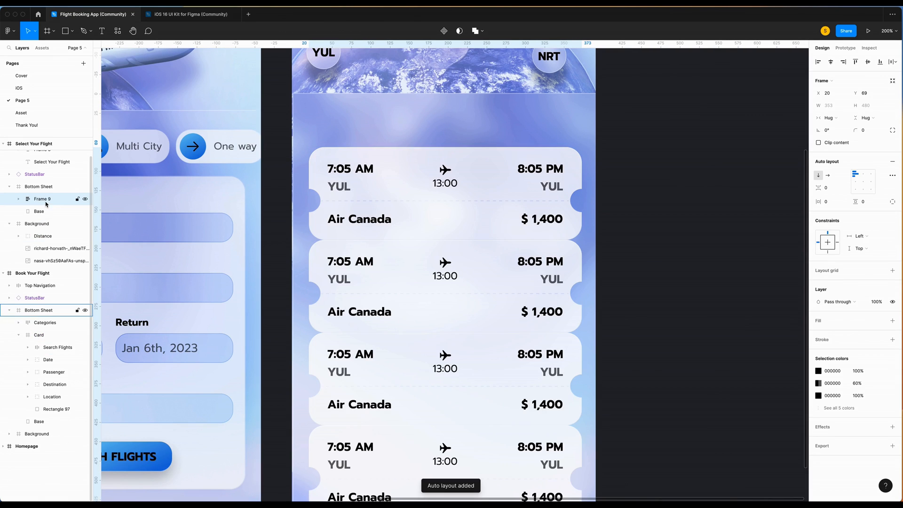
left_click(828, 187)
type("16")
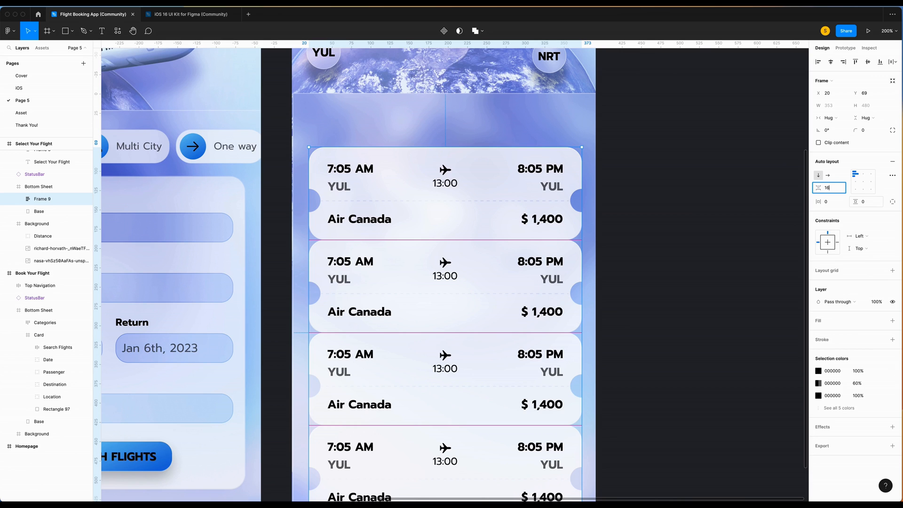
key("Return")
Rename the stacking frame to Tickets and deselect everything.
key("super+r")
type("T")
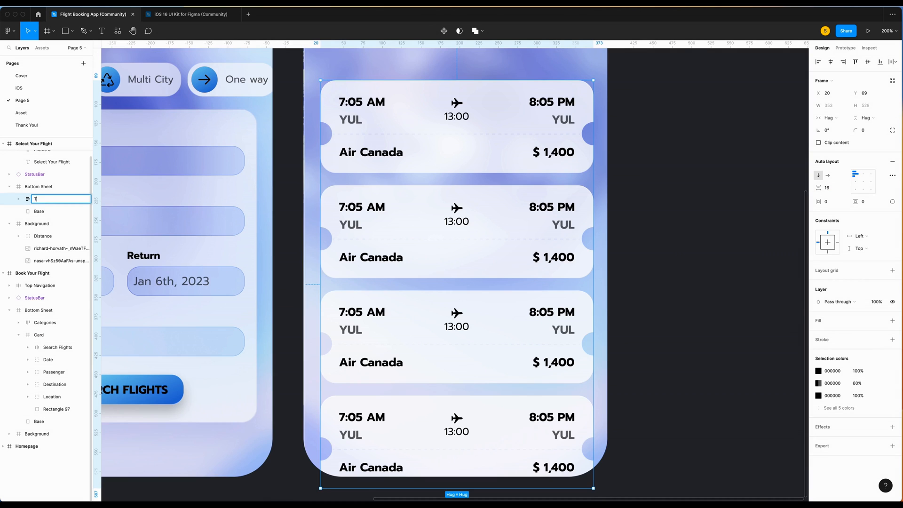
type("icket")
key("Return")
left_click(647, 218)
scroll(698, 240, "up", 5)
scroll(697, 240, "left", 2)
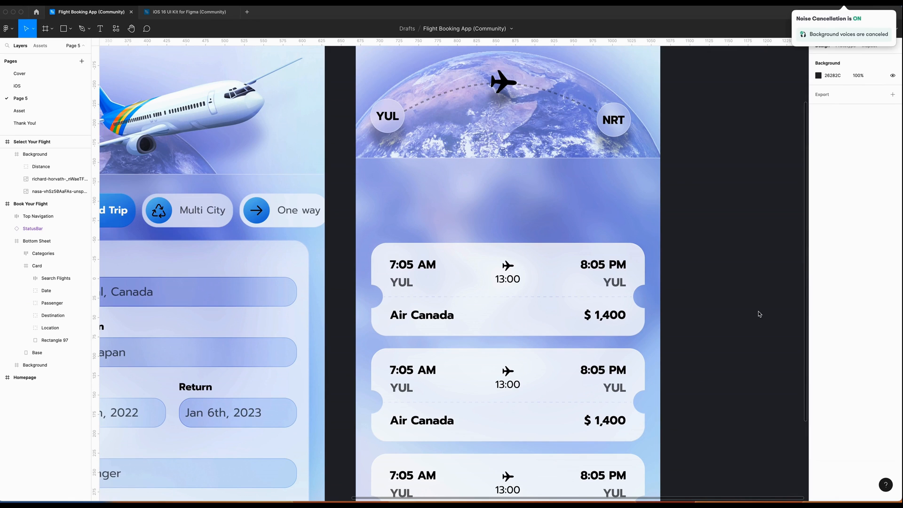
Draw a 168×44 rectangle with corner radius 16 above the ticket card.
scroll(531, 184, "up", 5)
key("r")
left_click_drag(232, 163, 391, 193)
left_click_drag(391, 193, 446, 214)
left_click(832, 91)
type("168")
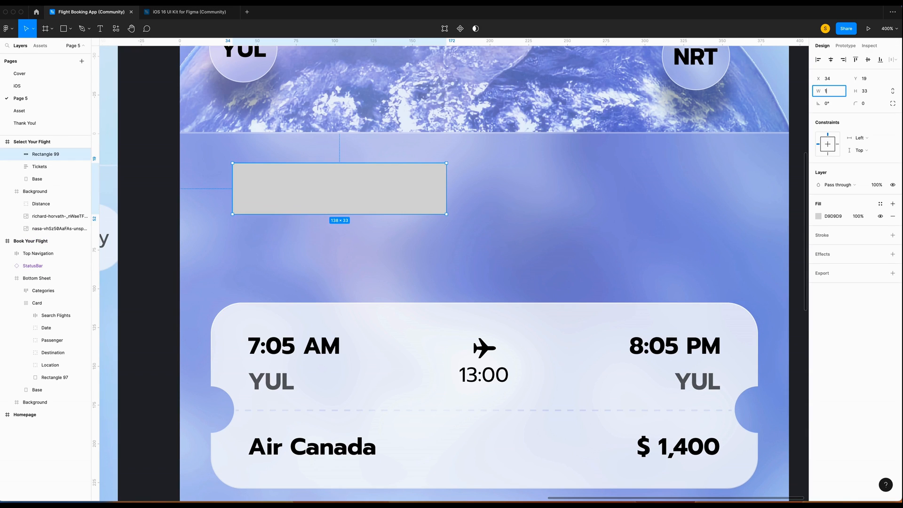
key("Tab")
type("4")
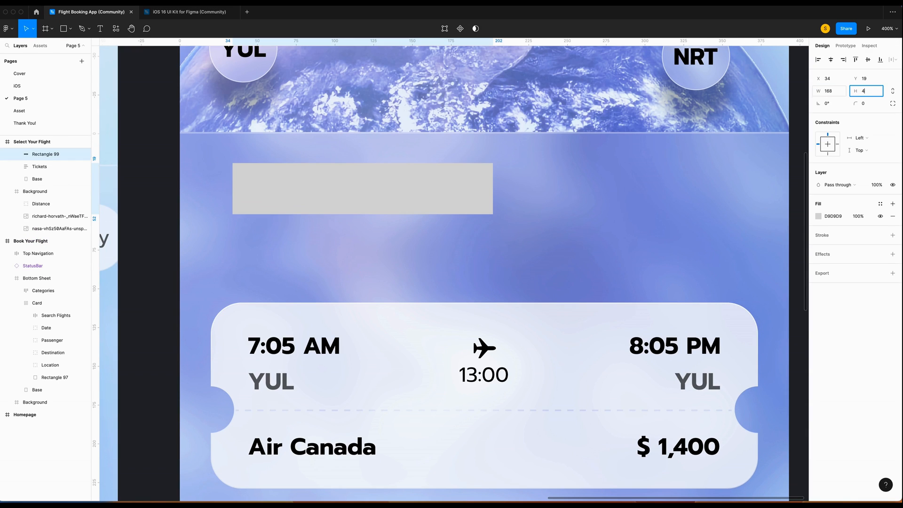
key("Return")
left_click(867, 104)
type("16")
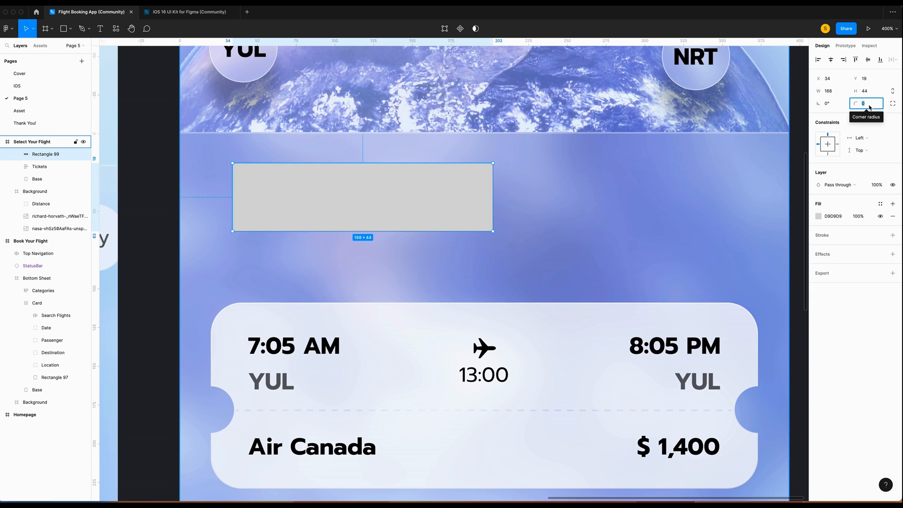
key("Return")
Copy the ticket card's styling onto the rectangle, then restore its corner radius to 16.
right_click(281, 307)
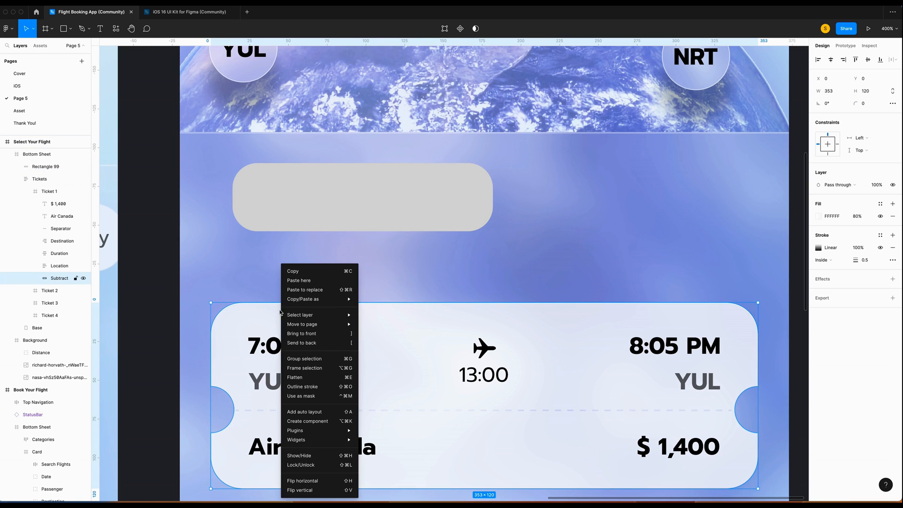
mouse_move(309, 303)
left_click(382, 334)
right_click(429, 196)
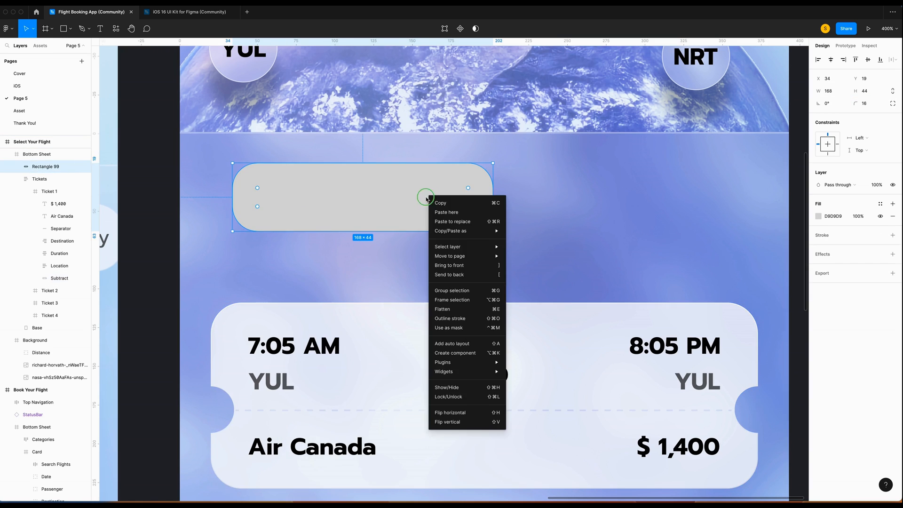
mouse_move(459, 231)
left_click(533, 275)
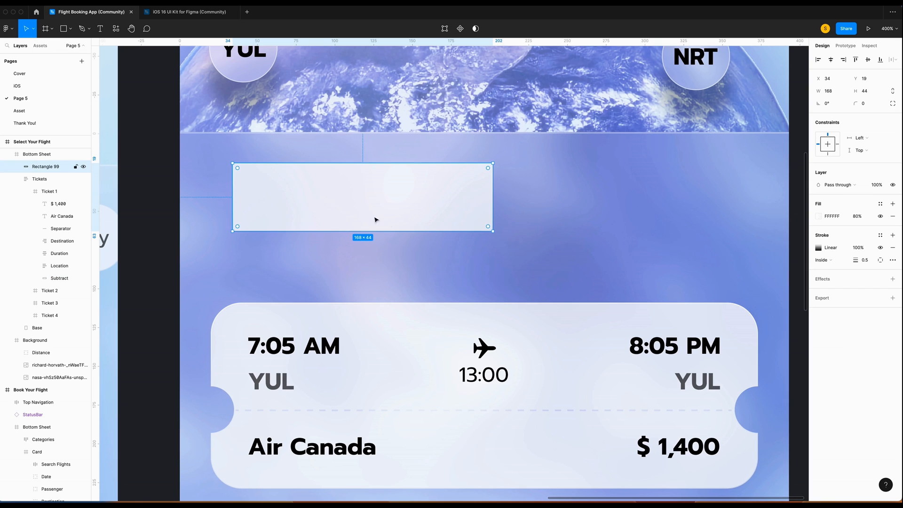
left_click(876, 104)
type("16")
key("Return")
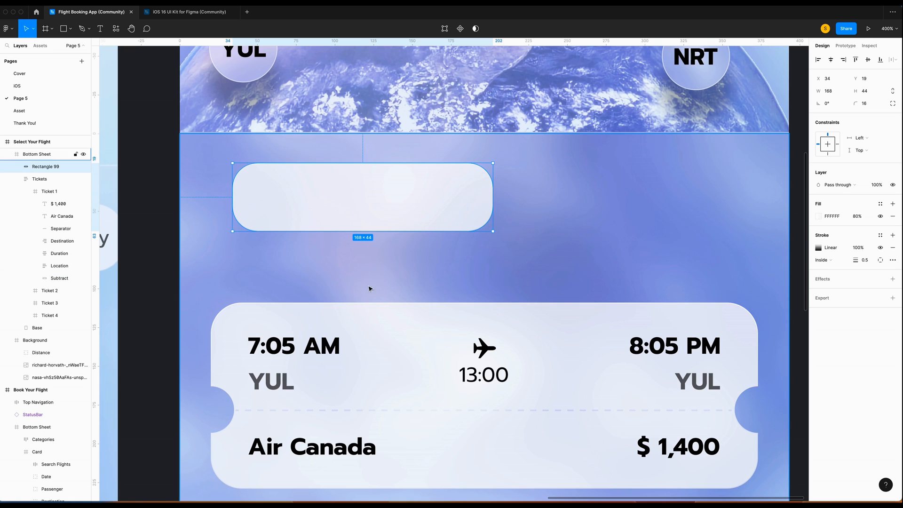
Insert an SF Symbols calendar glyph at size 17 using the plugin.
left_click(368, 268)
scroll(470, 258, "up", 2)
right_click(549, 245)
mouse_move(585, 431)
left_click(515, 126)
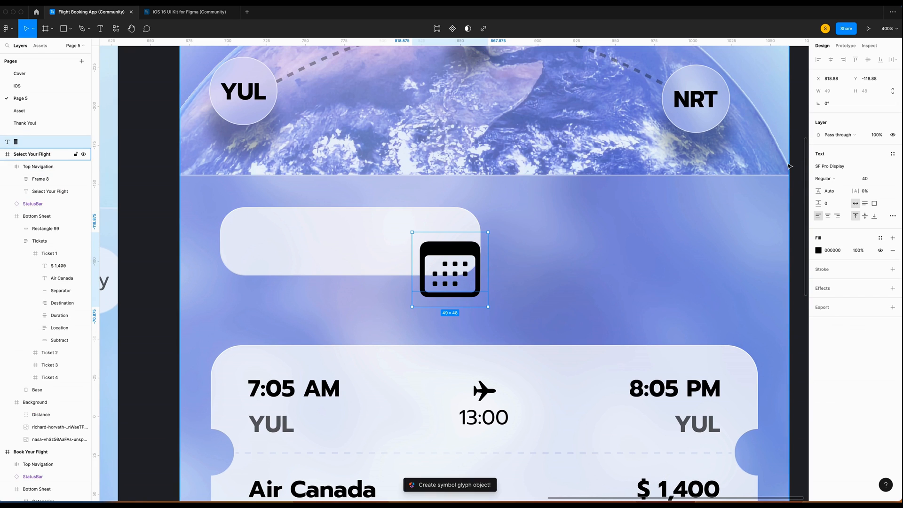
left_click(873, 181)
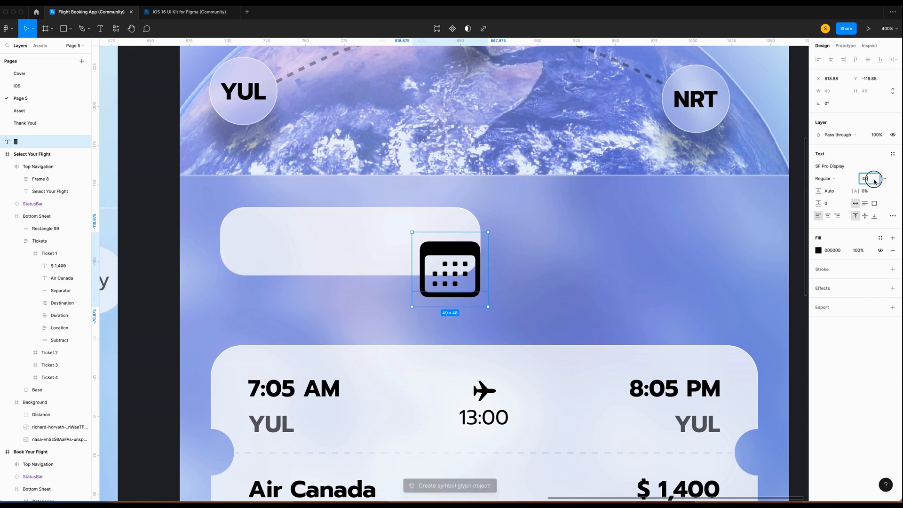
type("17")
key("Return")
Wrap the calendar icon in a centred 44×44 auto-layout frame at the pill's left end.
key("shift+a")
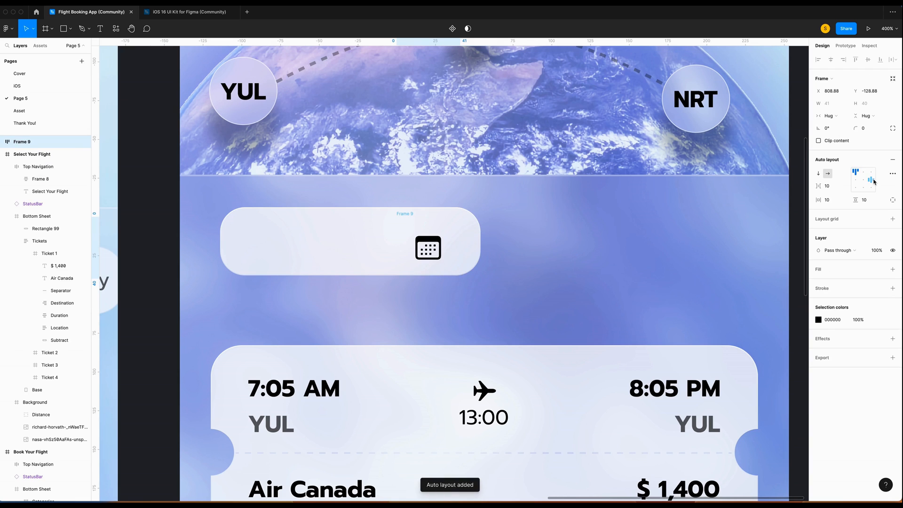
left_click(830, 115)
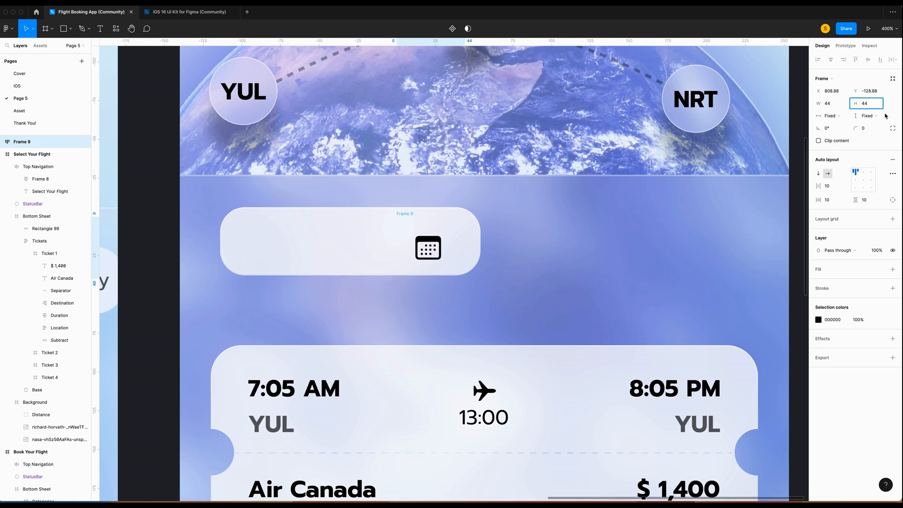
key("Return")
left_click(863, 179)
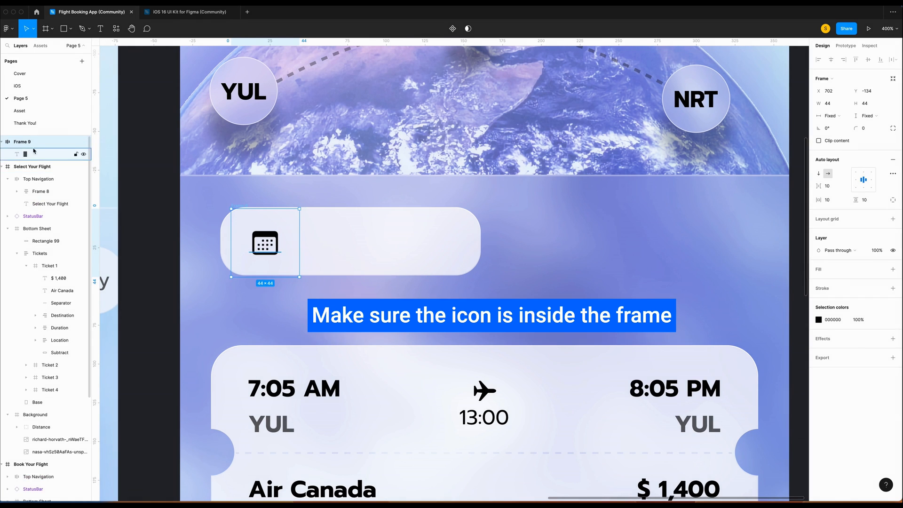
mouse_move(28, 142)
left_mouse_down()
mouse_move(29, 168)
mouse_move(31, 156)
left_mouse_up()
left_click_drag(429, 253, 252, 240)
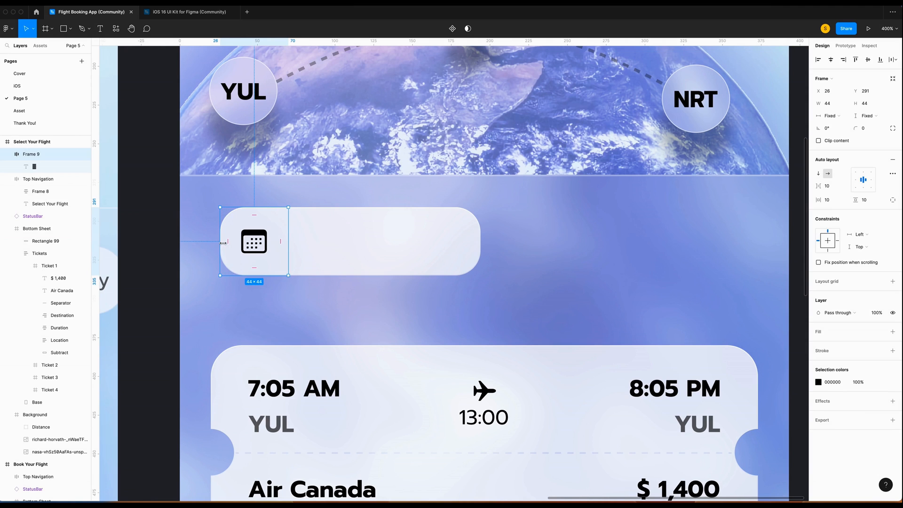
Add the text 'Dec 16th 2022' beside the calendar icon inside the pill.
key("t")
left_click_drag(314, 230, 433, 252)
type("Dec")
left_click(869, 228)
key("Return")
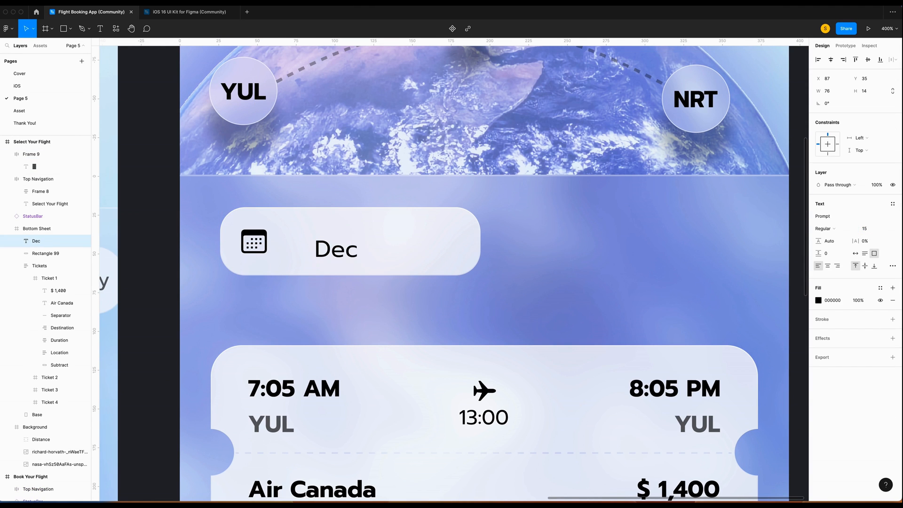
left_click(855, 252)
double_click(340, 244)
type("16th 2022")
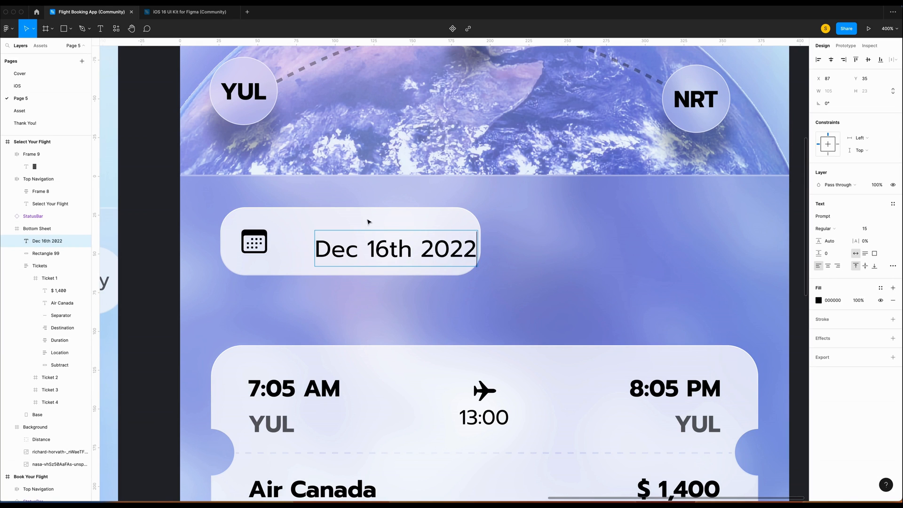
key("Escape")
left_click_drag(408, 258, 389, 252)
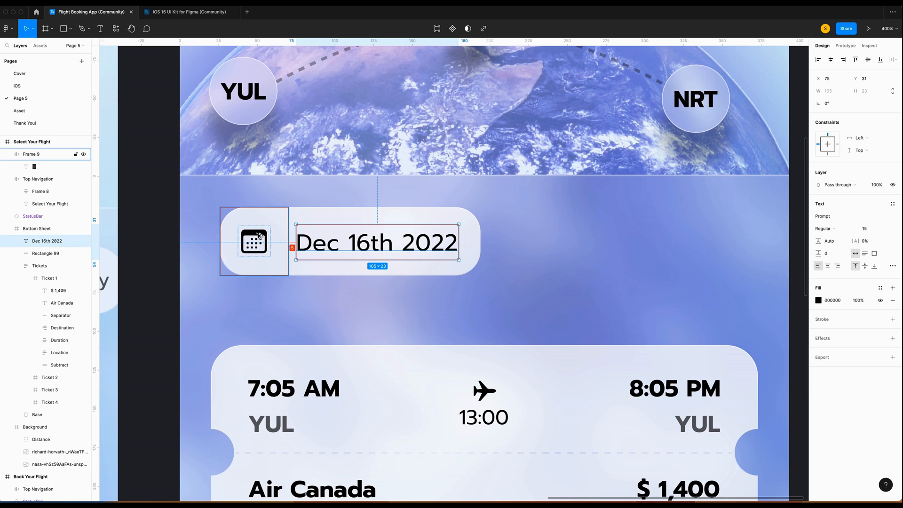
key("Right")
key("Right")
key("Right")
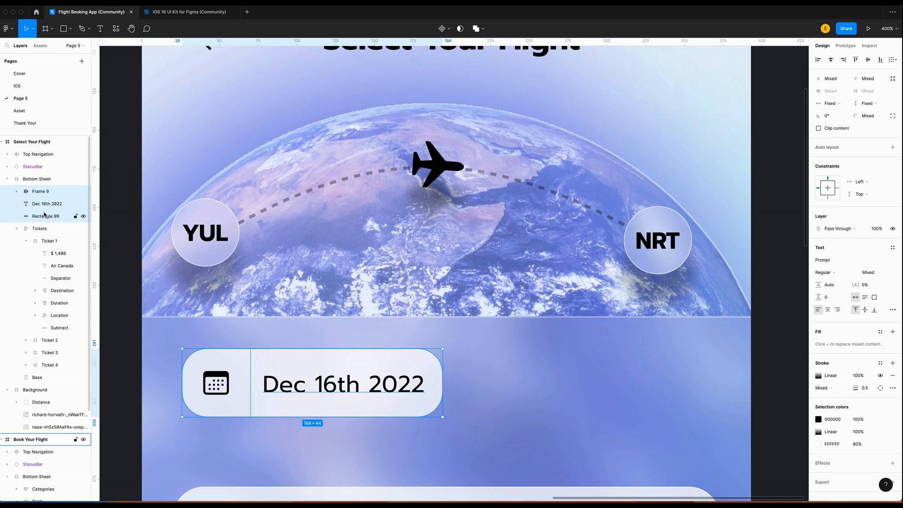
Group the date pill, name the group Departure, and duplicate it.
key("super+g")
key("super+r")
type("Departure")
key("Return")
key("super+d")
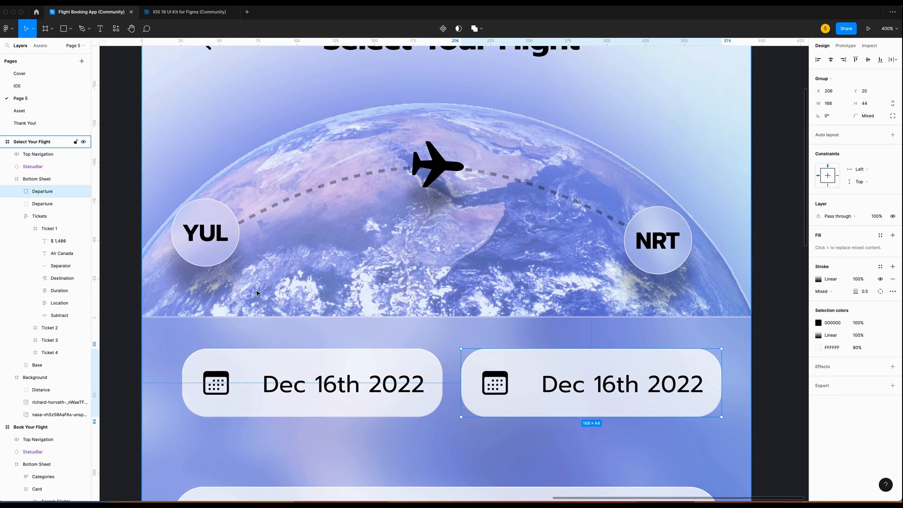
Replace the copy's calendar icon with a person glyph at size 17.
scroll(243, 293, "down", 3)
left_click(495, 300, "super")
left_click(474, 373)
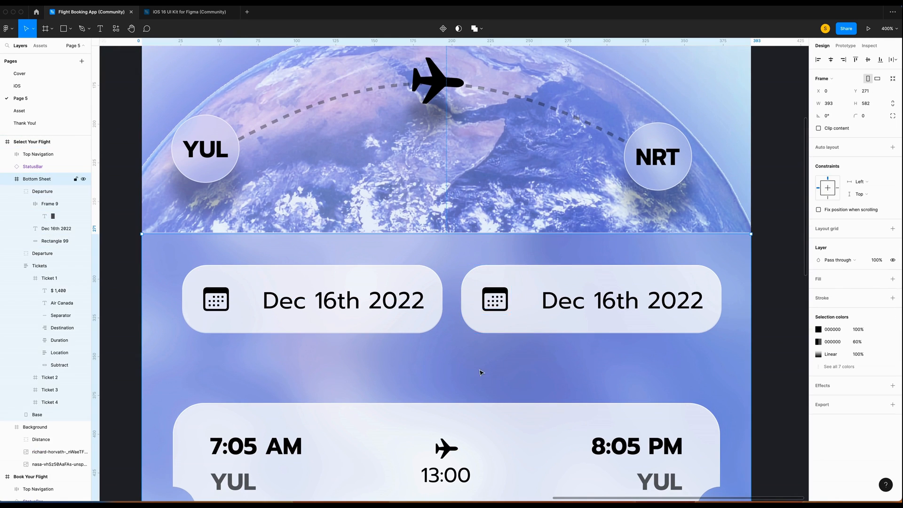
right_click(479, 373)
mouse_move(521, 430)
key("super+v")
left_click(873, 179)
type("17")
key("Return")
key("super+x")
left_click(496, 299, "super")
key("super+shift+r")
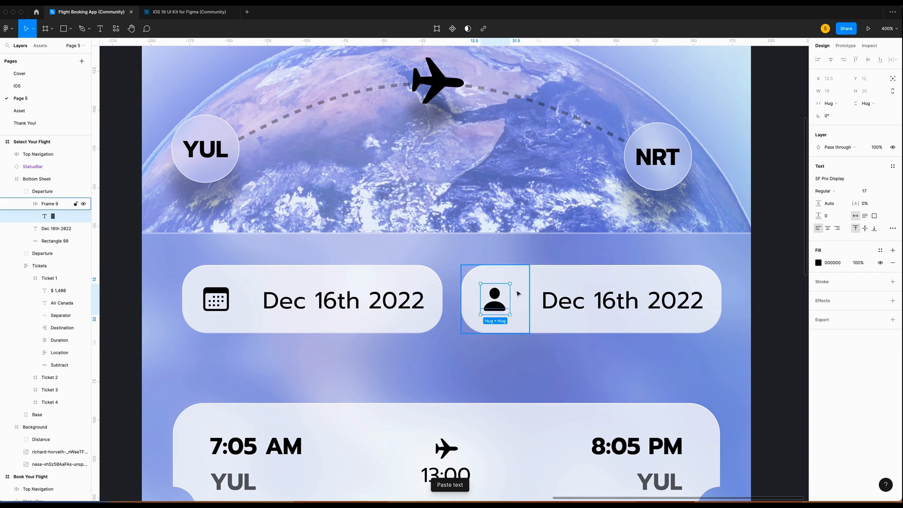
Change the copied pill's date text to '1 passenger'.
left_click(588, 308)
key("Return")
type("1 passenger")
key("Escape")
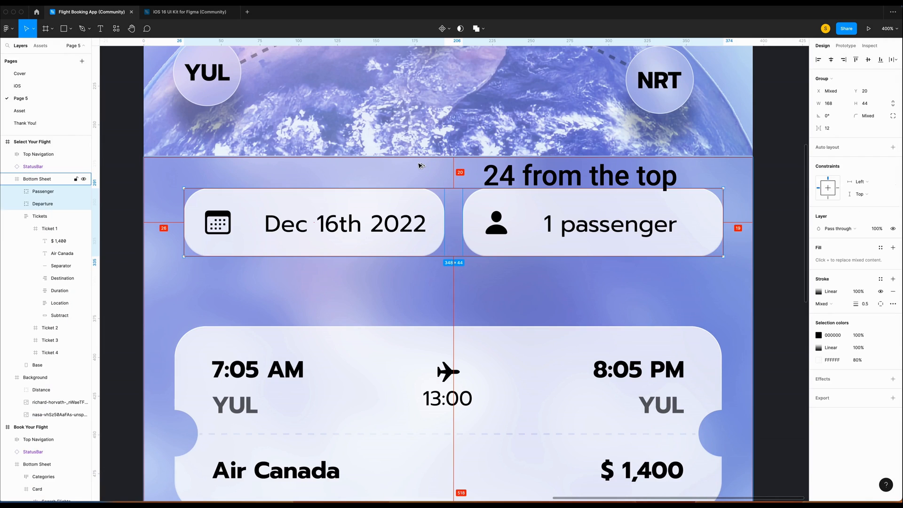
Move both pills to 24 from the top, Departure 20 from the edge, and push the tickets down.
key("Down")
key("Down")
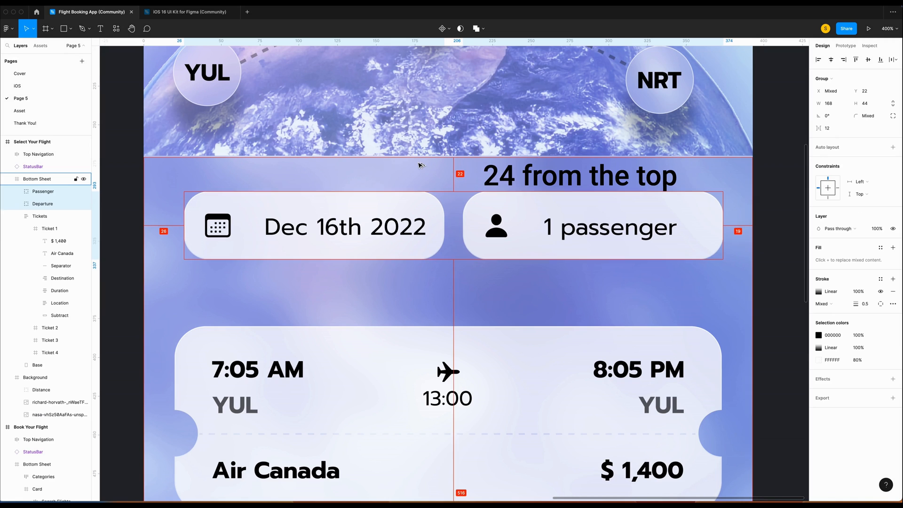
key("Down")
key("Down")
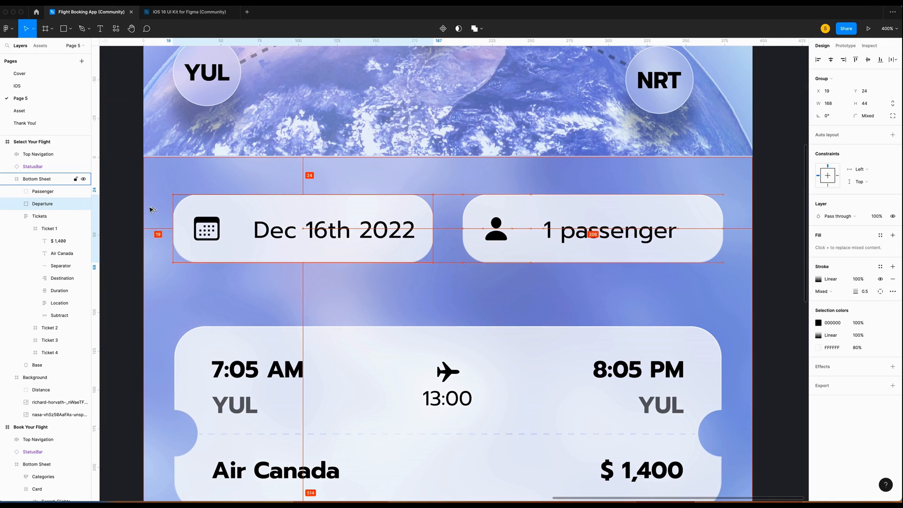
key("Right")
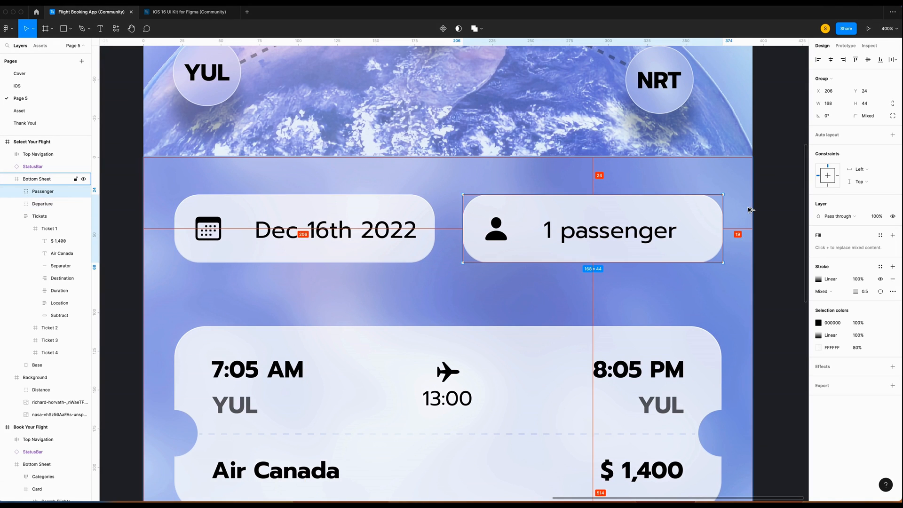
key("Left")
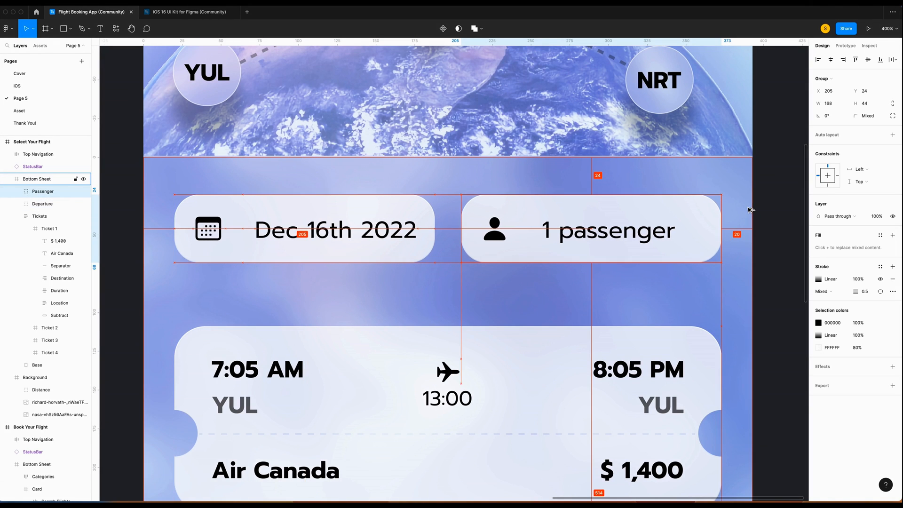
key("minus")
scroll(196, 236, "down", 3)
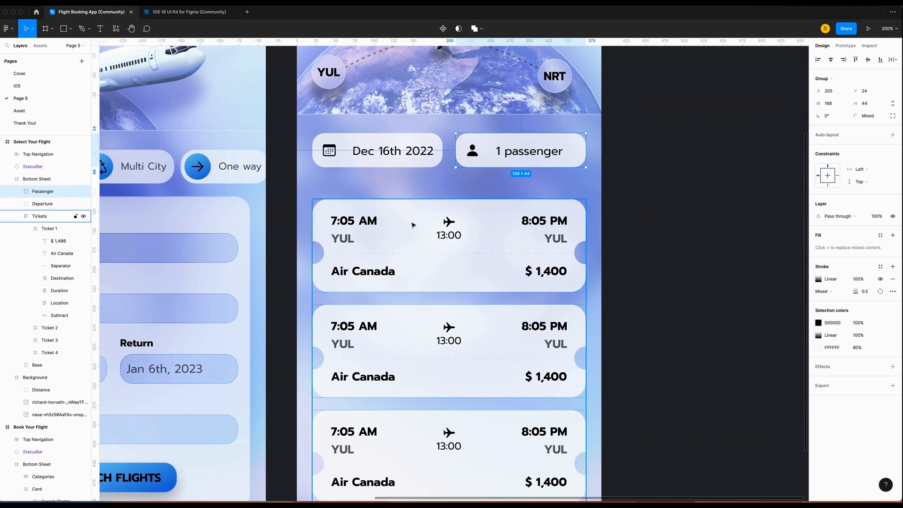
left_click(412, 225)
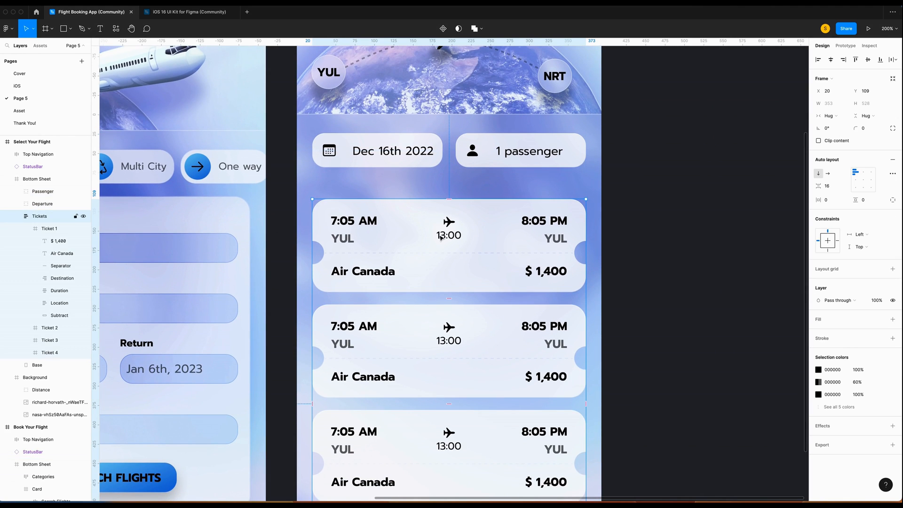
key("shift+Down")
key("shift+Down")
key("shift+Down")
Draw a 353×44 bar with corner radius 16 between the pills and the tickets.
mouse_move(205, 191)
left_mouse_down()
mouse_move(520, 240)
mouse_move(700, 230)
mouse_move(741, 245)
left_mouse_up()
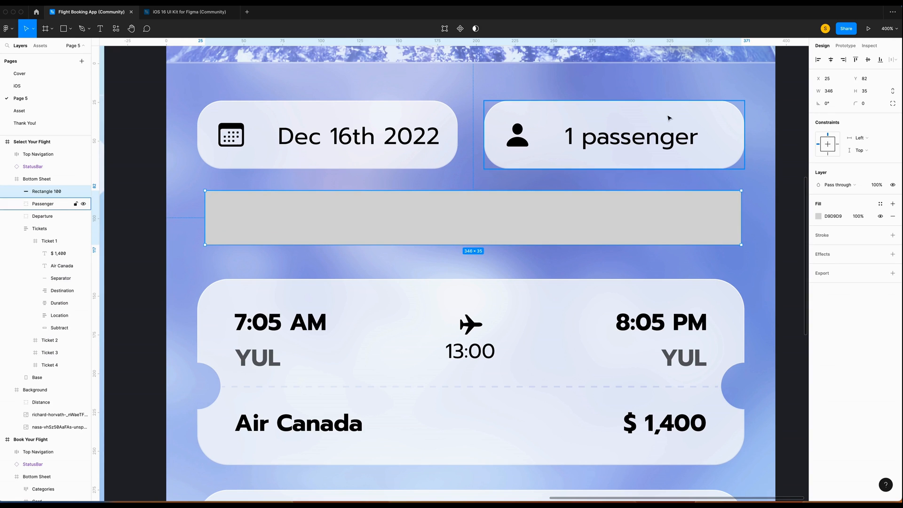
left_click(829, 91)
type("353")
key("Tab")
type("44")
key("Return")
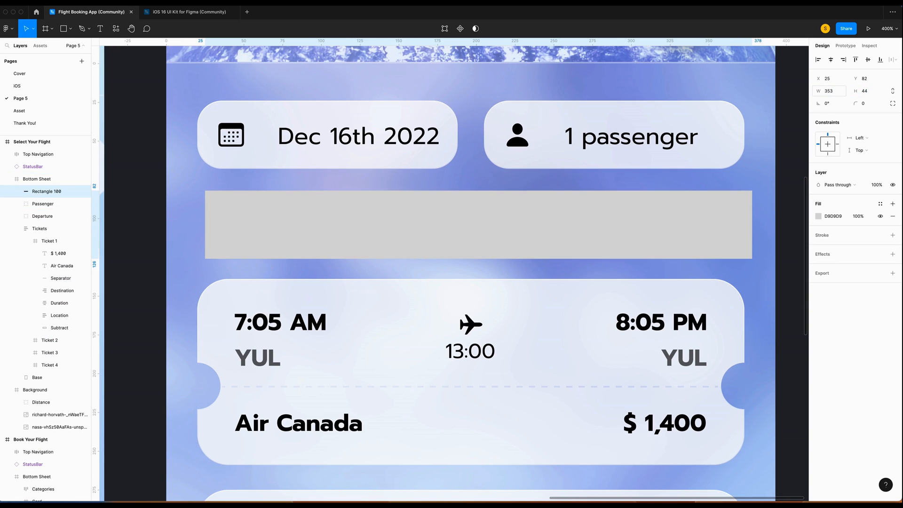
left_click(869, 105)
type("16")
key("Return")
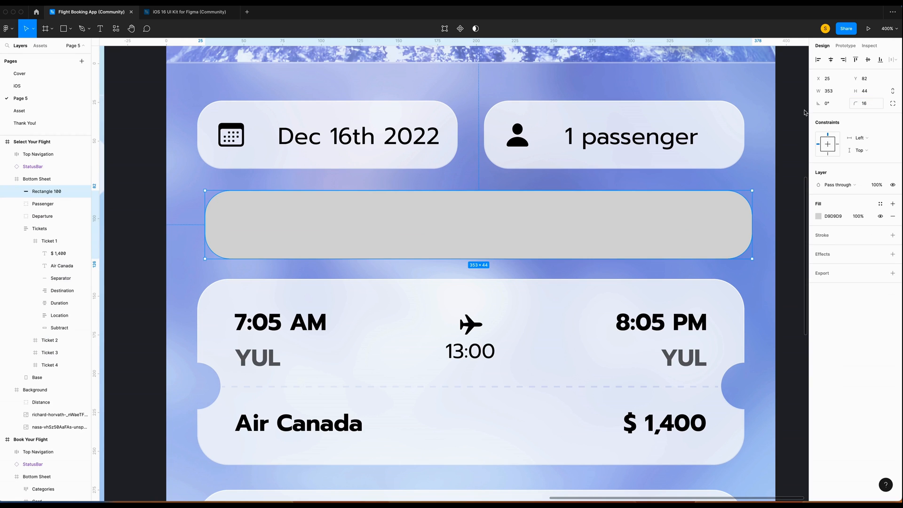
Nudge the bar to 20 from the edge with a 16 gap and move the tickets below it.
key("Left")
key("Left")
key("Left")
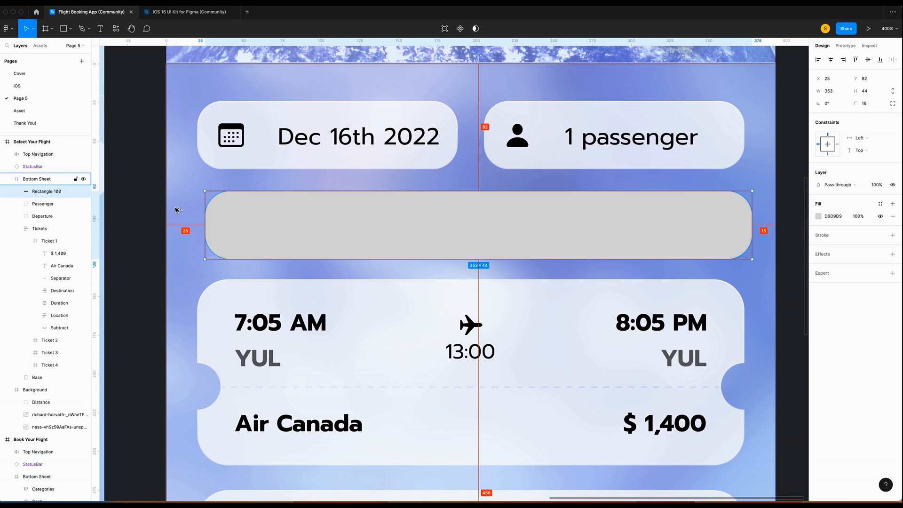
key("Left")
key("Left")
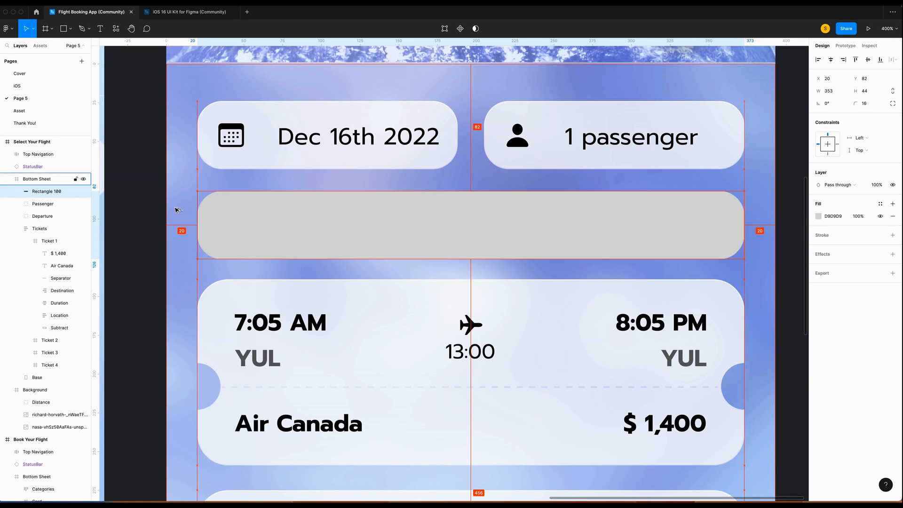
key("Down")
key("Down")
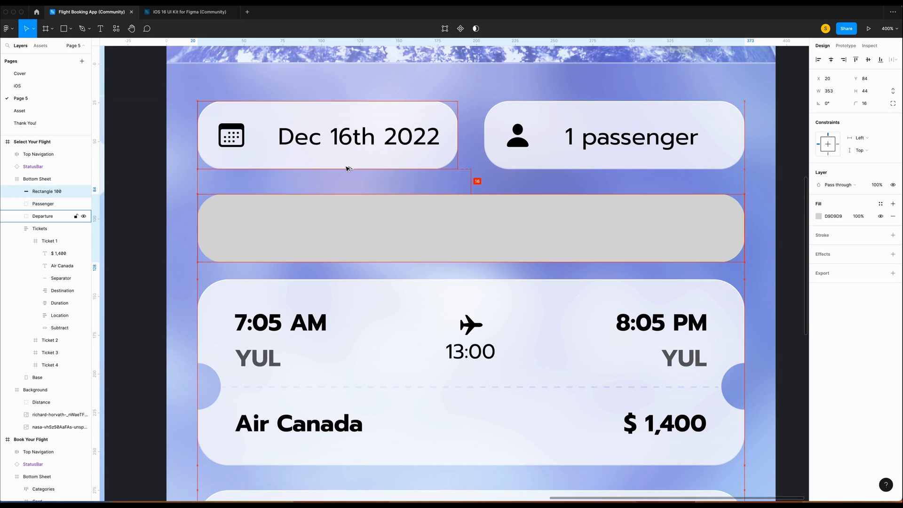
key("Down")
key("Down")
key("Down")
key("Down")
key("Down")
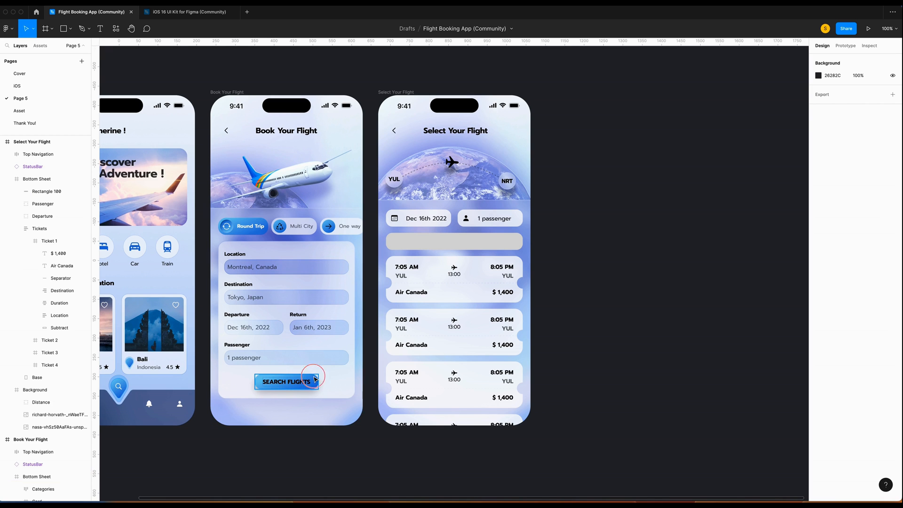
Copy the Search Flights button's properties onto the grey bar, giving it the blue gradient and shadow.
left_click(313, 382)
right_click(313, 380)
mouse_move(351, 283)
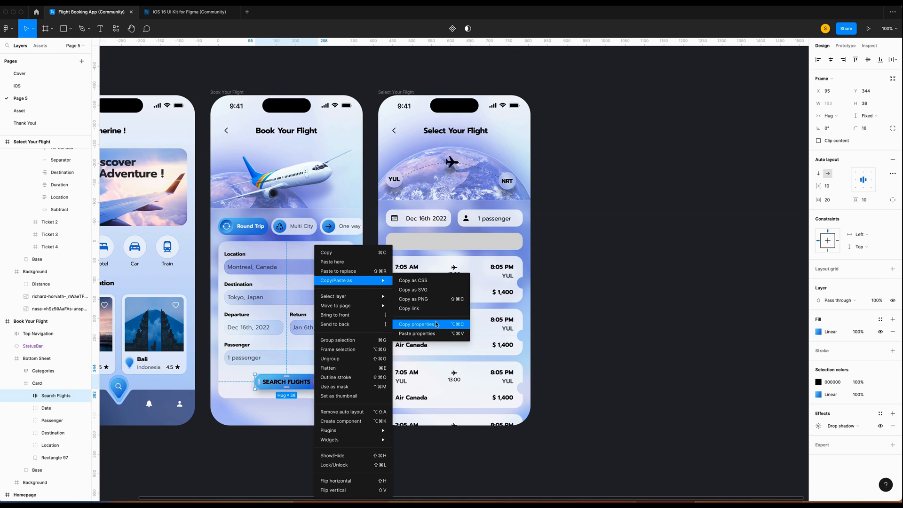
left_click(417, 324)
left_click(470, 241)
right_click(475, 241)
mouse_move(517, 273)
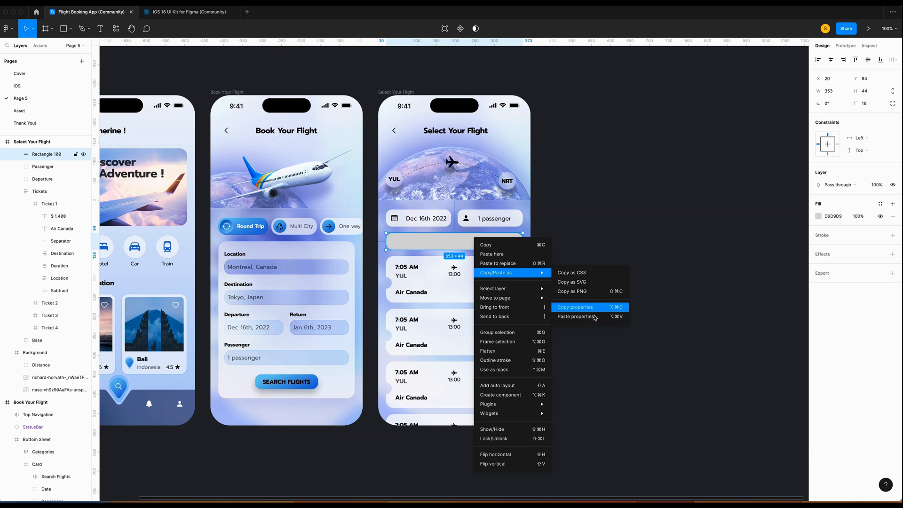
left_click(575, 316)
left_click(608, 322)
Add an 'ECONOMY' text label on the blue bar and set its case to As typed.
key("super+plus")
key("super+plus")
scroll(574, 307, "right", 4)
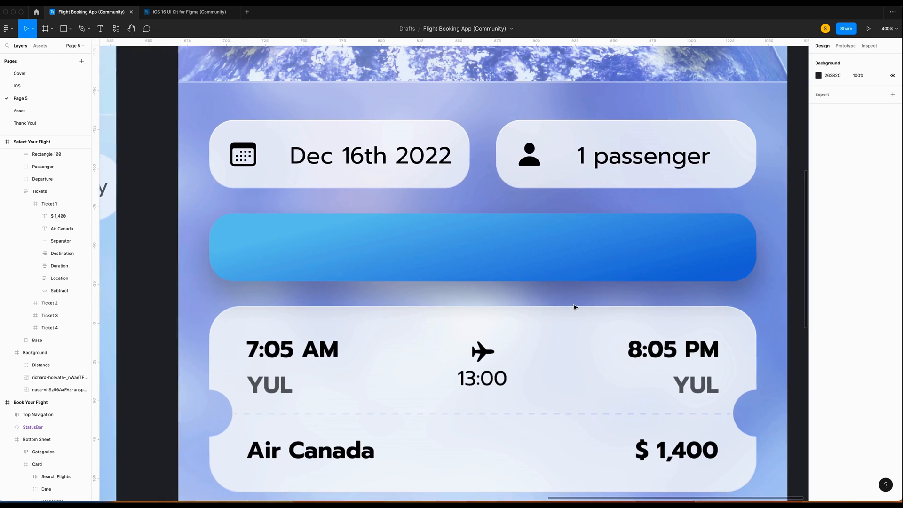
key("t")
left_click_drag(430, 248, 560, 272)
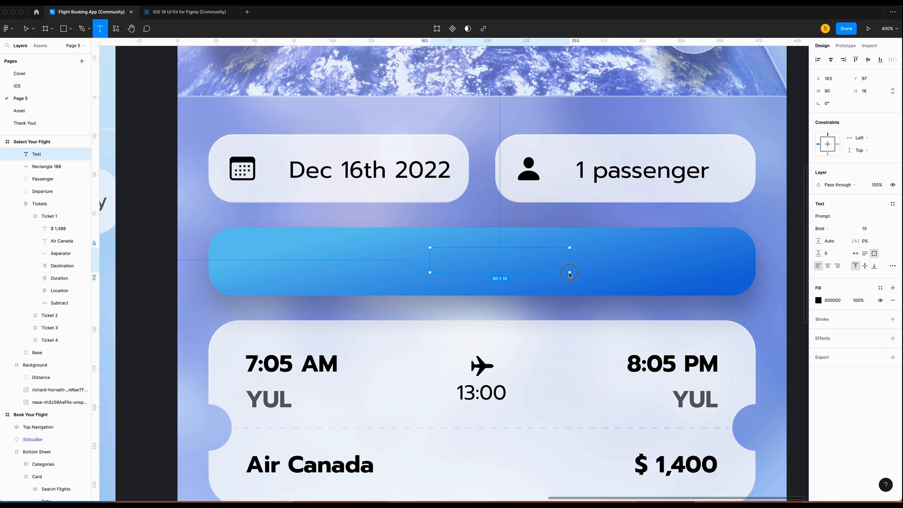
type("ECON")
key("BackSpace")
key("BackSpace")
key("BackSpace")
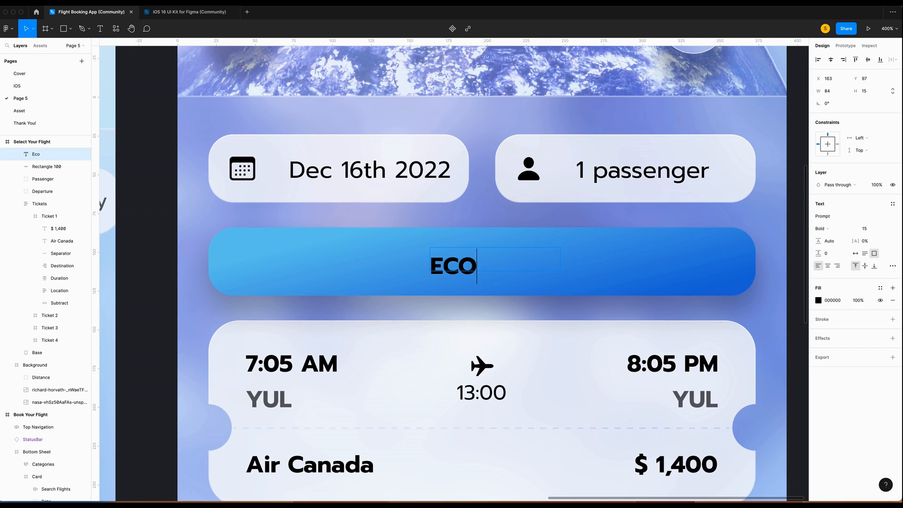
type("CON")
key("BackSpace")
key("BackSpace")
type("ONOMY")
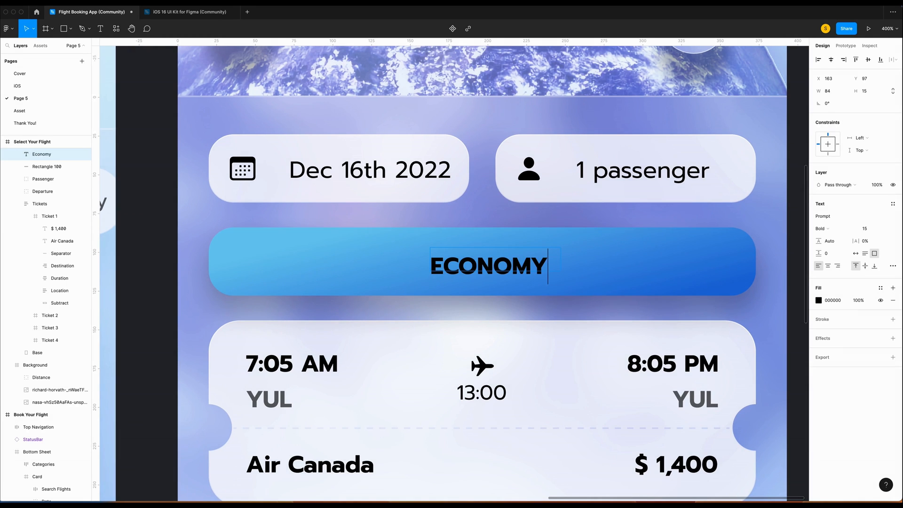
key("shift+0")
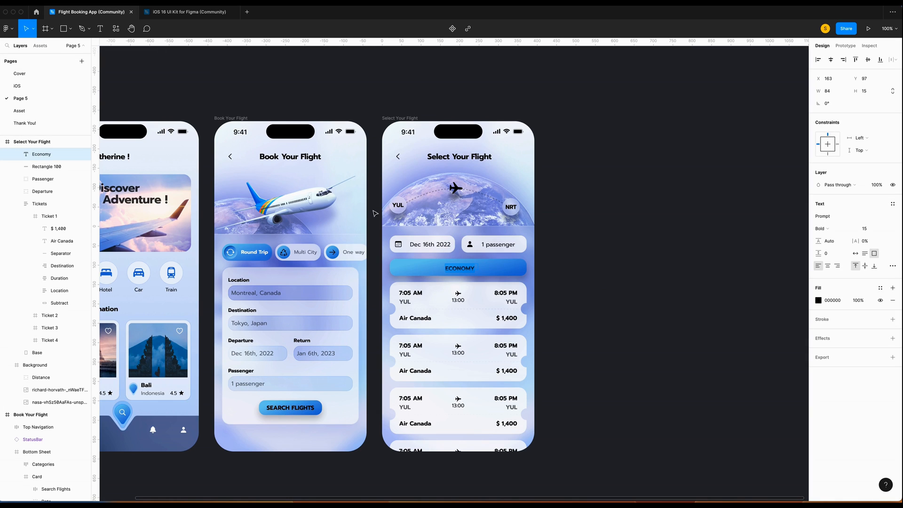
left_click(892, 266)
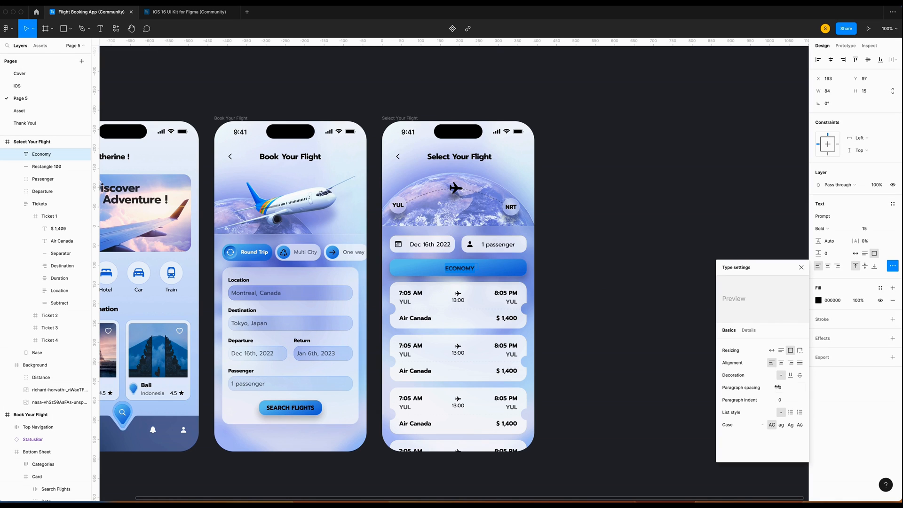
left_click(761, 426)
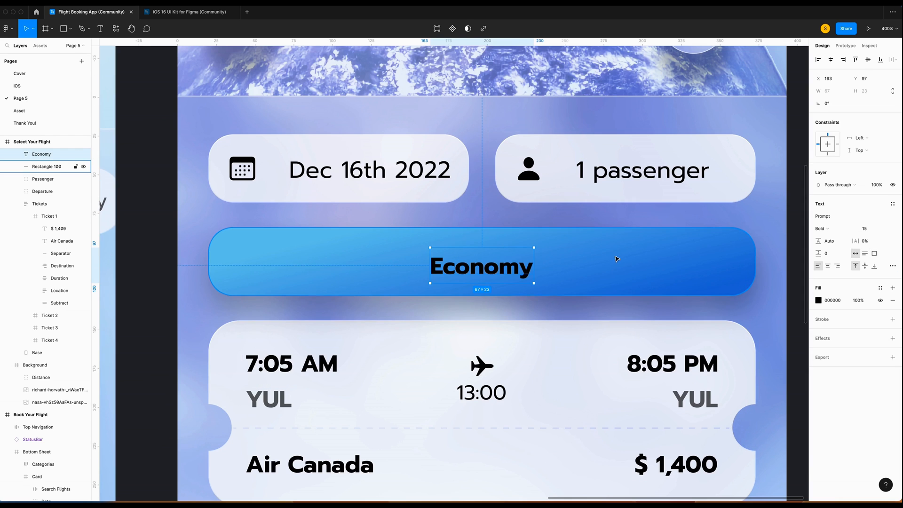
Group the Economy label with Rectangle 100 and name the group Class.
left_click(618, 261, "shift")
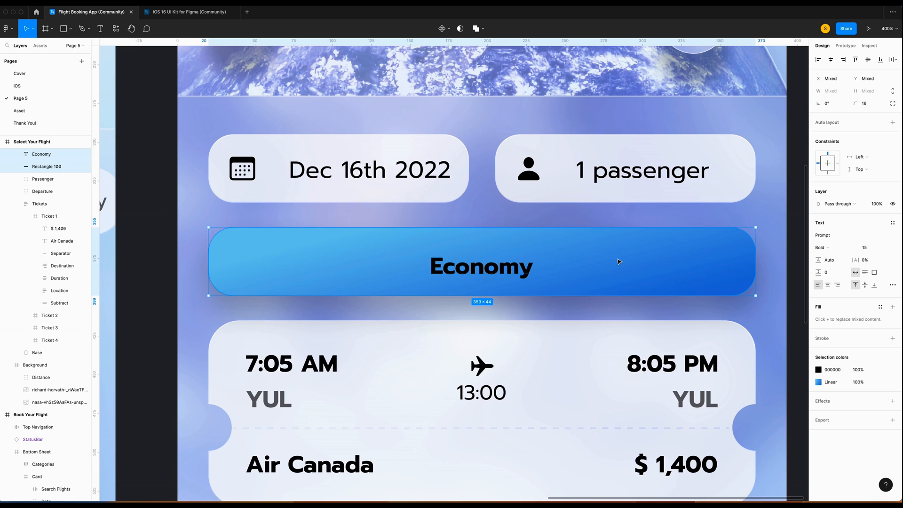
key("super+g")
key("super+r")
type("E")
type("lass")
key("Return")
double_click(482, 266)
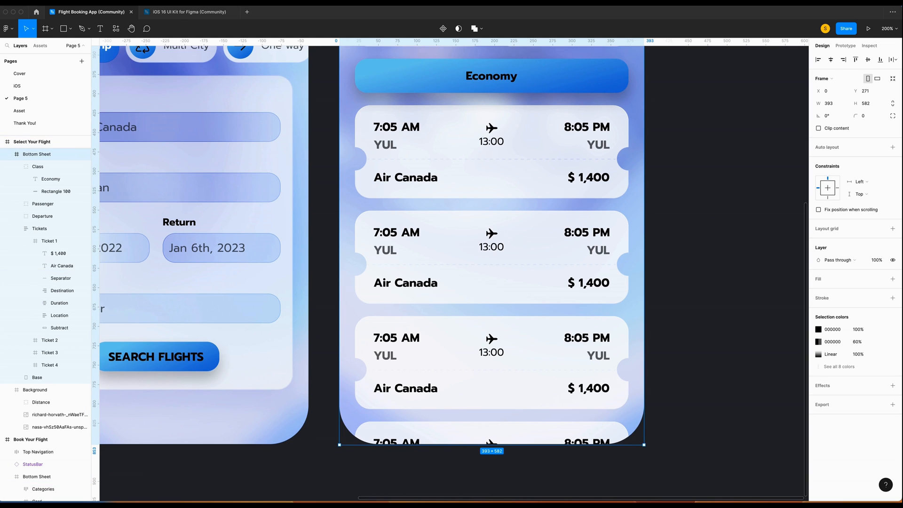
Change the second ticket's times to 9:05 AM departure, 18:55 duration and 4:55 PM arrival.
left_click_drag(380, 232, 374, 232)
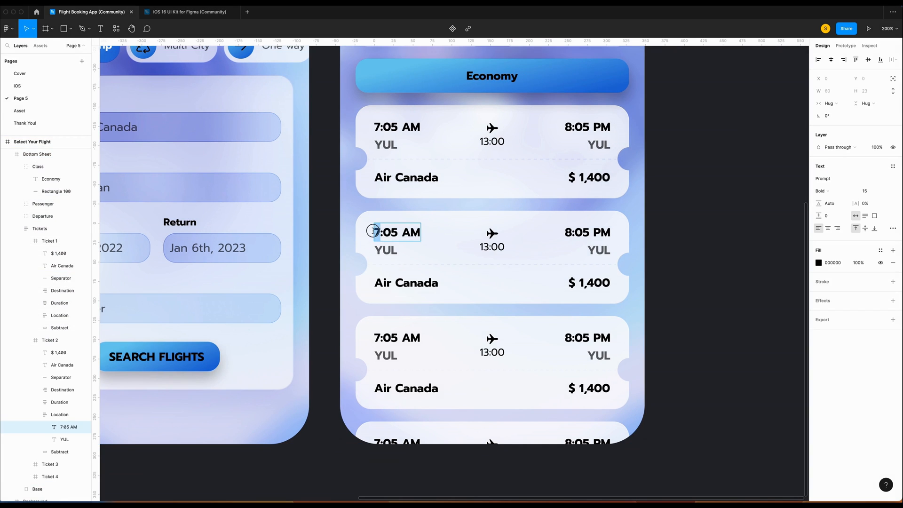
type("9")
double_click(491, 246)
left_click_drag(489, 247, 482, 245)
type("8:55")
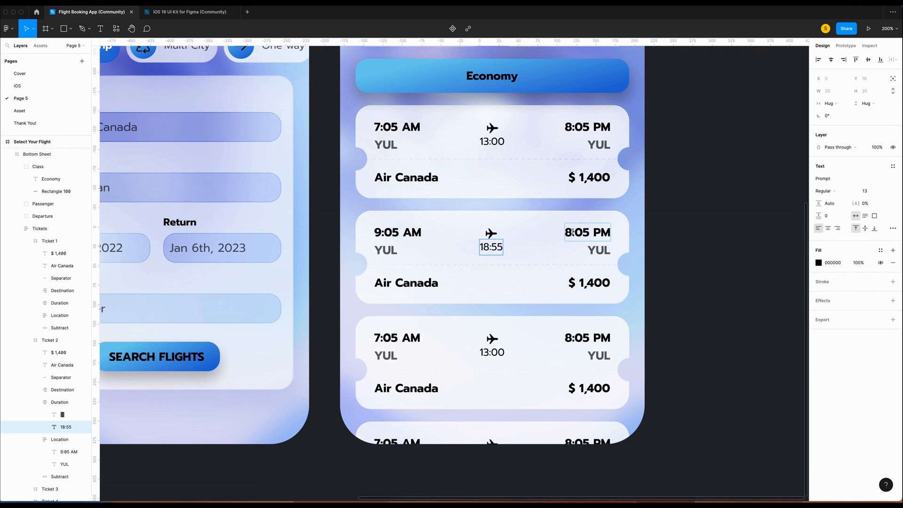
left_click_drag(572, 232, 576, 233)
type("4:5")
key("Escape")
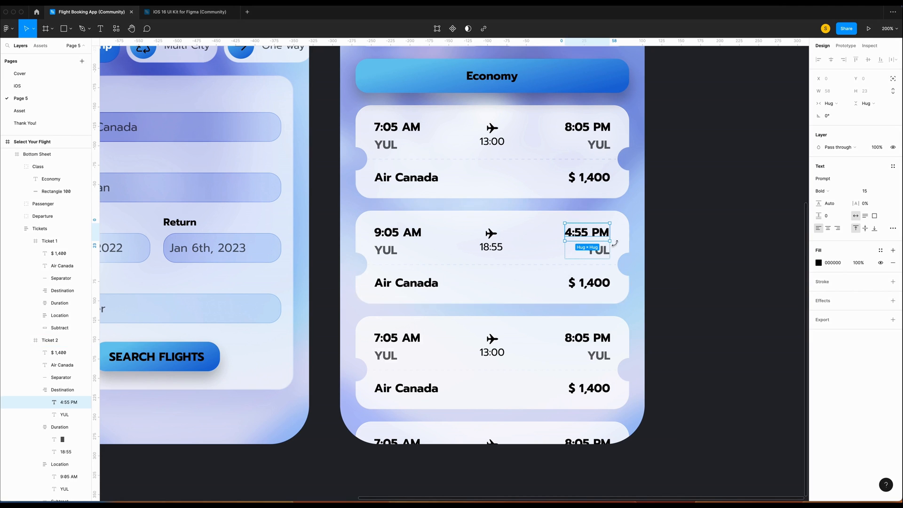
Rename the second ticket's airline to Scoot and shift the name slightly.
double_click(406, 282)
type("Scoot")
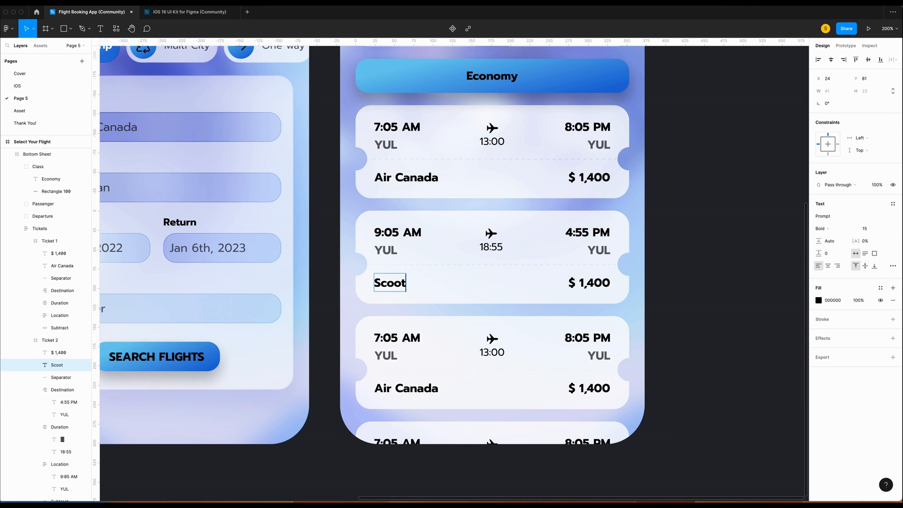
key("Escape")
scroll(463, 307, "down", 2)
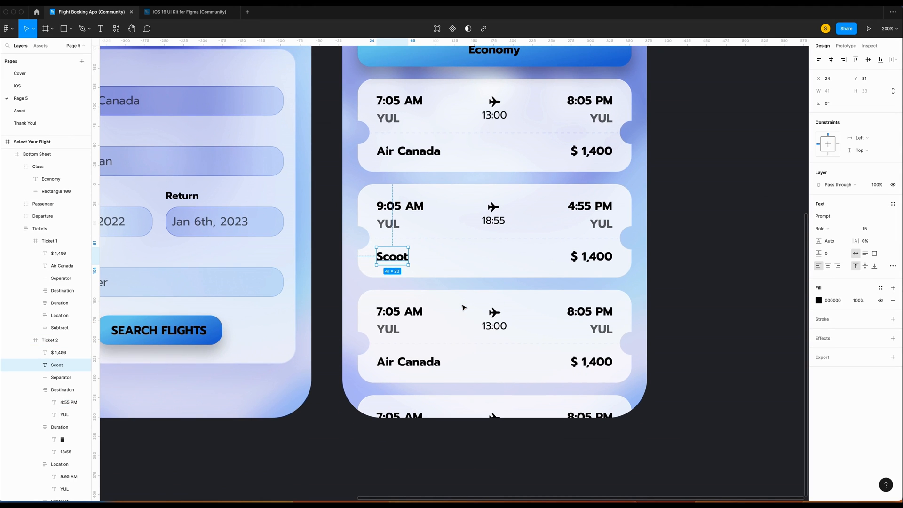
left_click(394, 312)
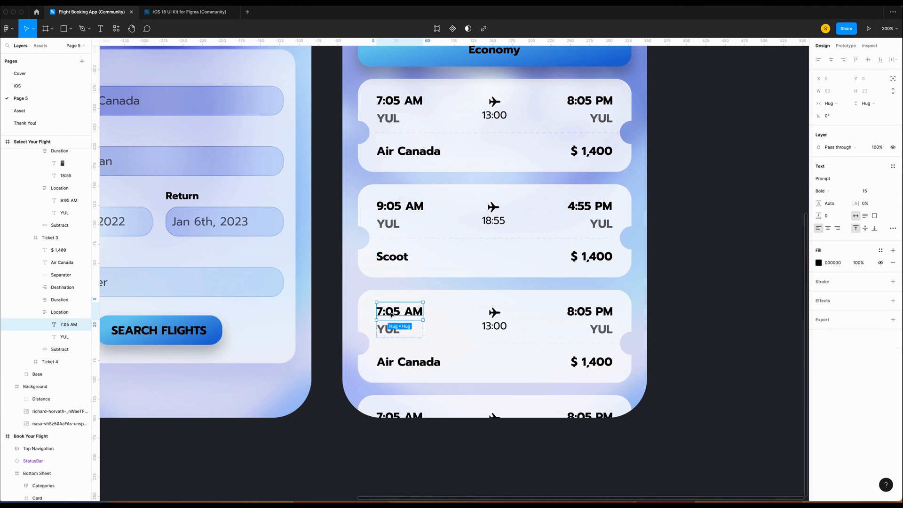
left_click(394, 258)
mouse_move(393, 259)
left_mouse_down()
mouse_move(393, 267)
mouse_move(393, 250)
left_mouse_up()
left_click(392, 266)
left_click(393, 266, "super")
Duplicate the Scoot text as a 13 pt regular, 60% opacity line reading '1 layover: YYZ (3:55)'.
key("super+c")
key("super+v")
left_click(864, 229)
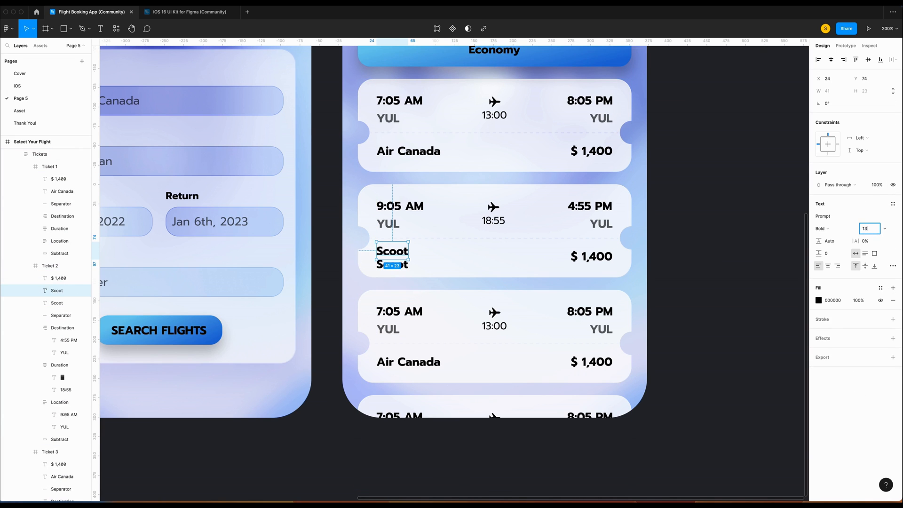
type("13")
key("Return")
left_click(820, 229)
left_click(828, 198)
left_click(858, 300)
type("60")
key("Return")
double_click(390, 249)
type("1")
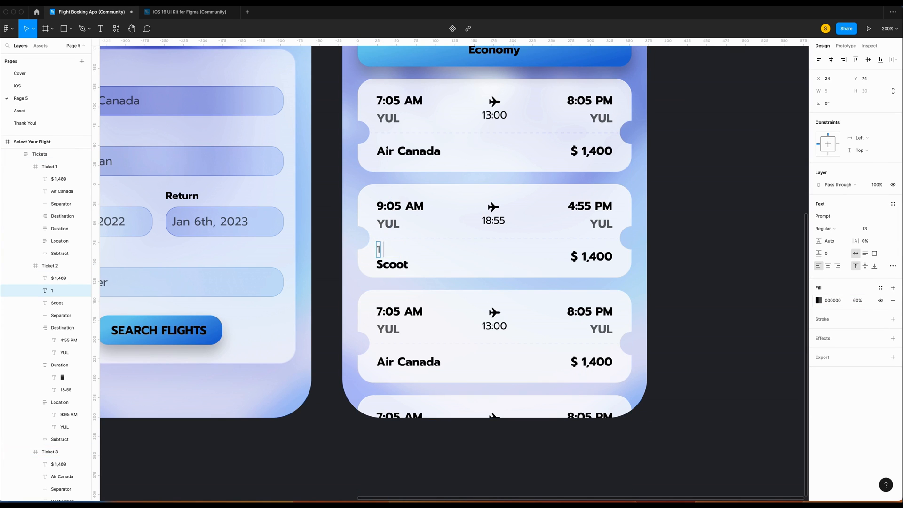
type(" layover: YYZ (3:55")
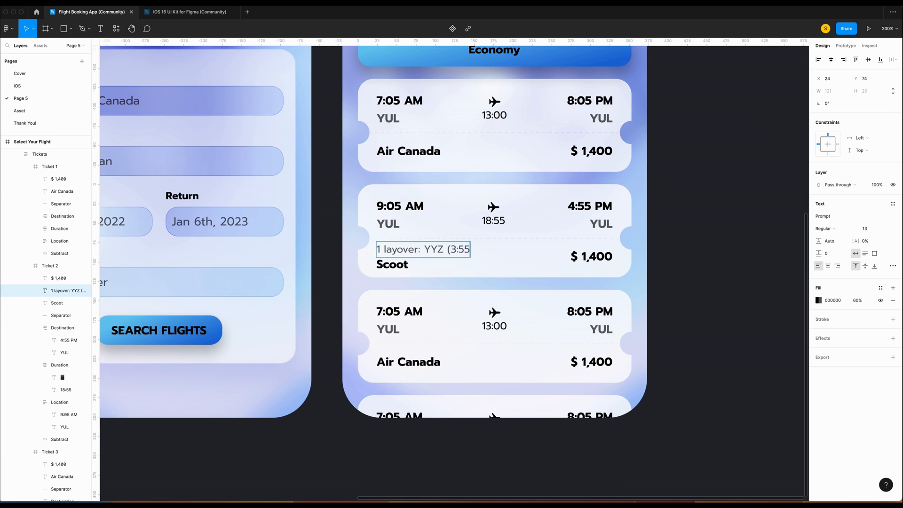
left_click(704, 295)
Resize the layover text to 11 and stack it with Scoot in auto layout, nudged down 1 px.
left_click(404, 252, "super")
left_click(869, 229)
type("11")
key("Return")
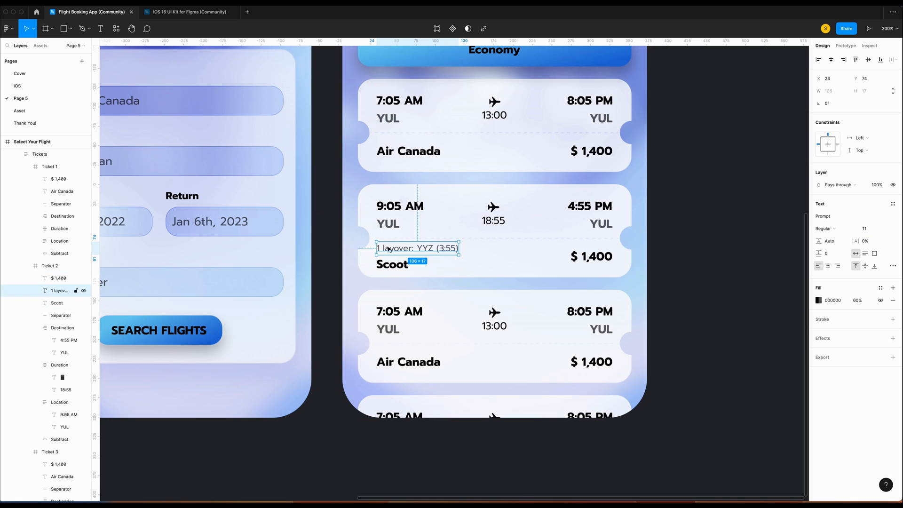
key("alt")
left_click(393, 265, "shift")
key("shift+a")
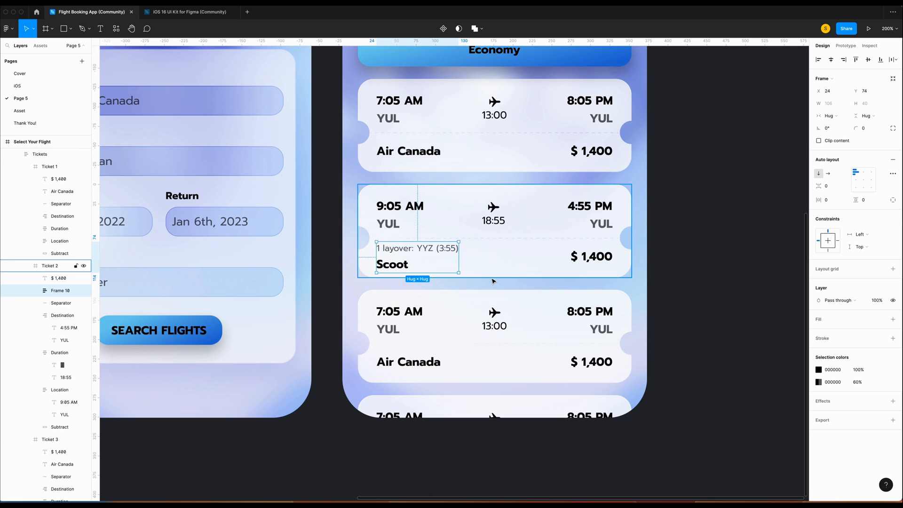
key("Down")
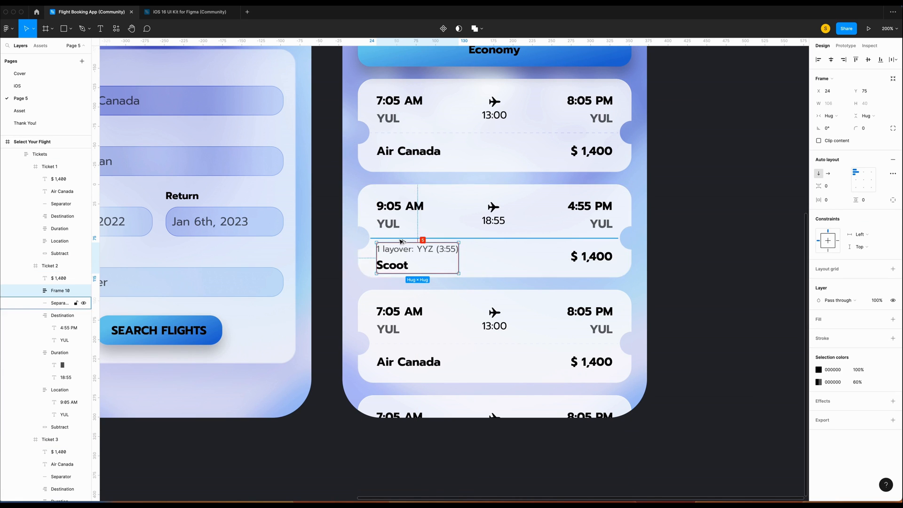
left_click(665, 265)
Change the third ticket's departure time to 10:00 AM.
scroll(677, 265, "up", 2)
scroll(685, 264, "down", 3)
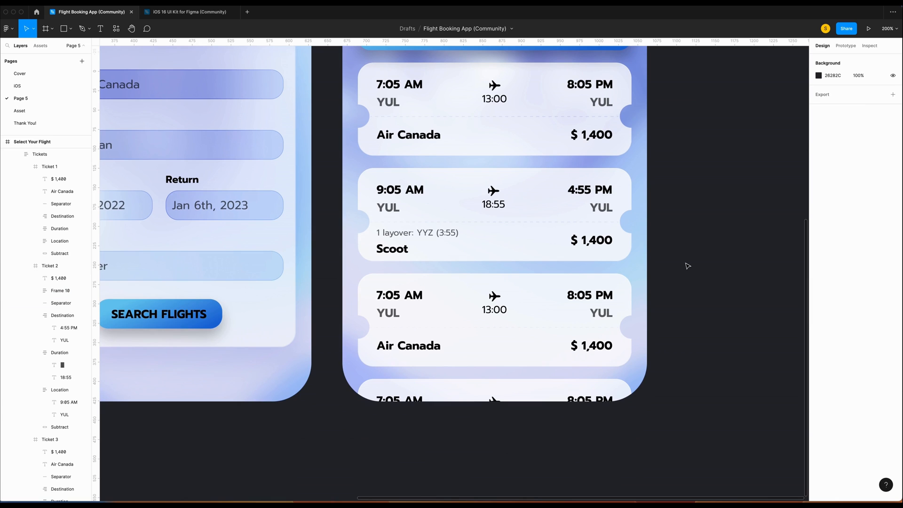
double_click(381, 295)
double_click(382, 296)
key("BackSpace")
type("10")
key("Right")
key("Right")
key("shift+Right")
type("0")
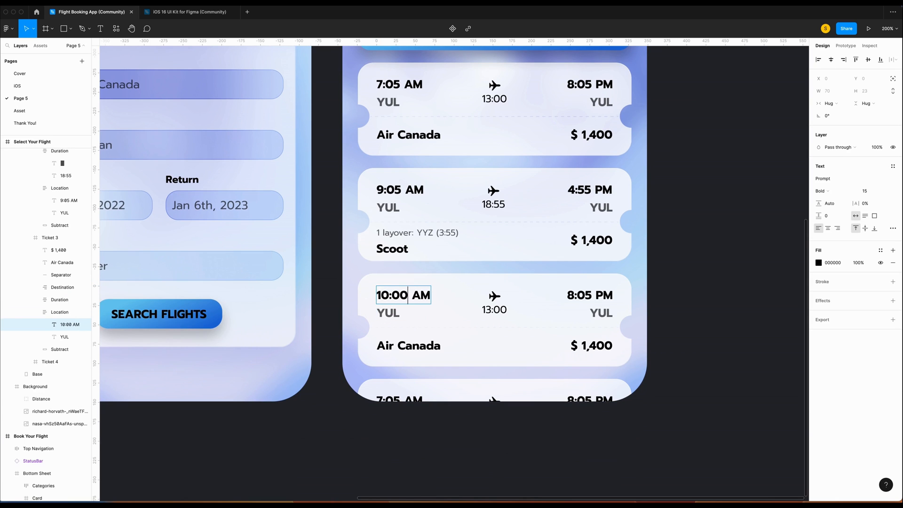
Change the third ticket's arrival time to 11:00 PM and realign its arrival group.
double_click(571, 295)
double_click(571, 295)
type("11")
key("Right")
key("Right")
key("shift+Right")
type("0")
left_click(698, 320)
key("alt")
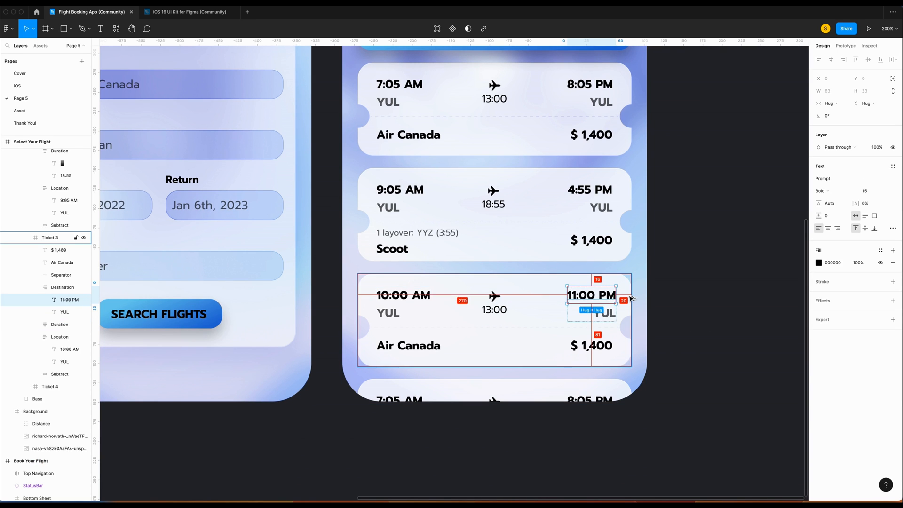
left_click(593, 291)
double_click(592, 292)
double_click(593, 292)
key("alt")
key("Left")
key("Left")
key("Left")
key("Left")
key("alt")
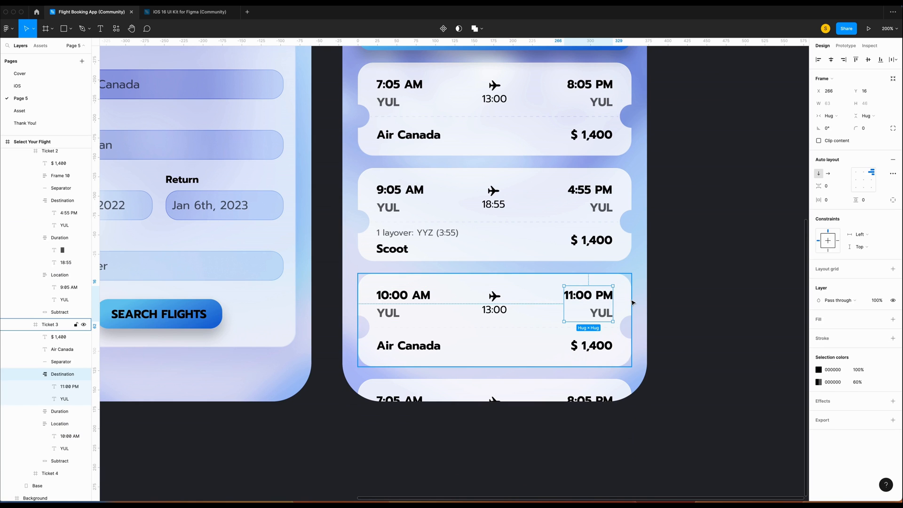
Change the second ticket's price to $ 1,300.
double_click(591, 239)
double_click(596, 240)
key("BackSpace")
type("3")
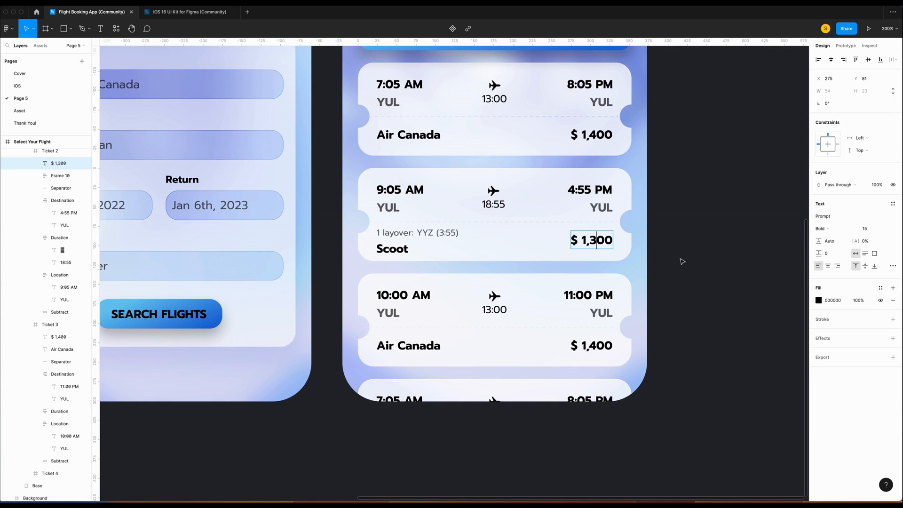
left_click(682, 261)
left_click(627, 240)
key("alt")
left_click(686, 324)
scroll(673, 356, "down", 1)
scroll(675, 356, "up", 2)
key("super+minus")
scroll(675, 356, "up", 2)
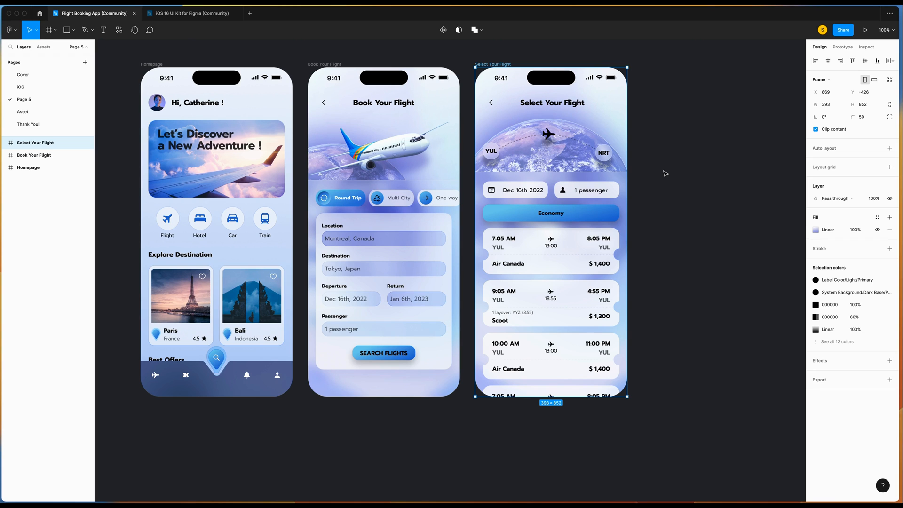
Paste a copy of the Select Your Flight screen and name the frame 'Boarding pass'.
key("ctrl+v")
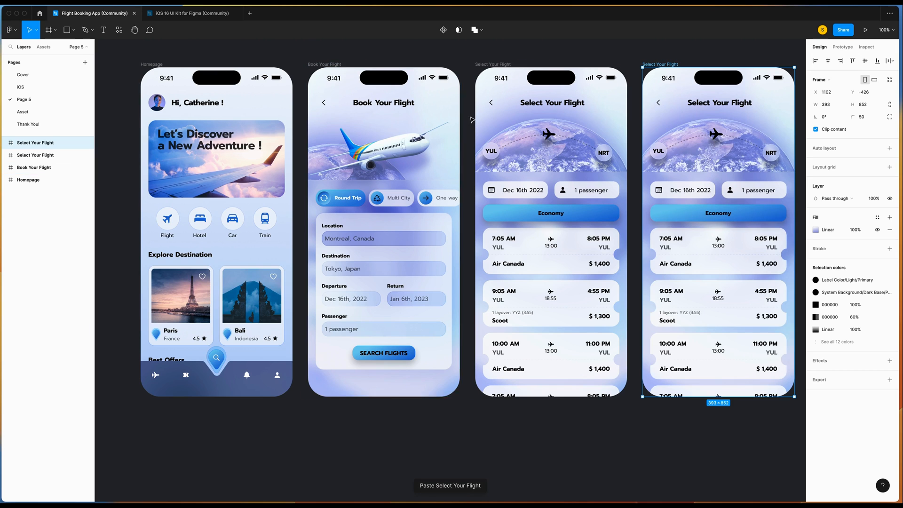
scroll(472, 119, "right", 5)
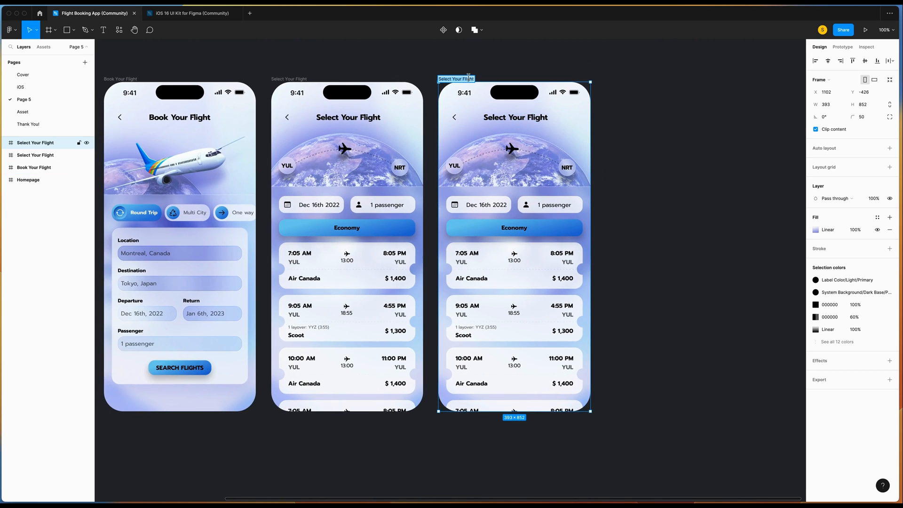
type("Boarding pass")
key("Return")
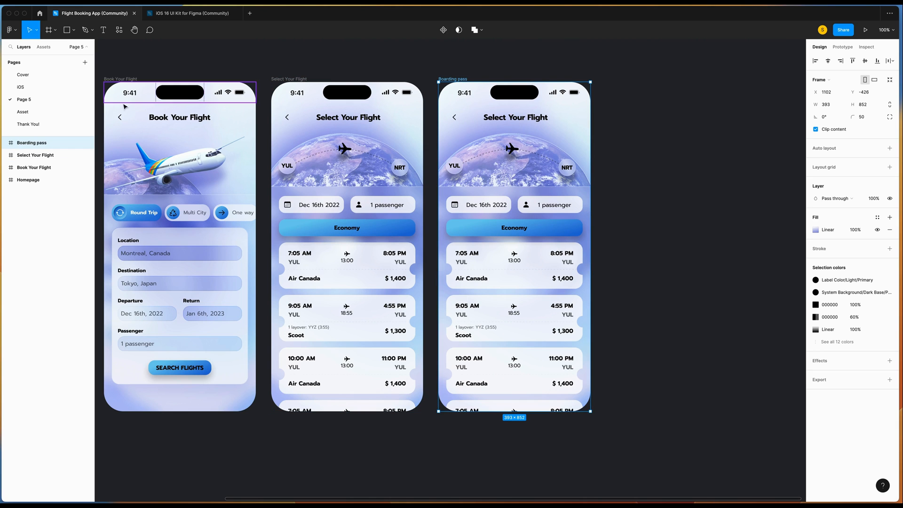
Delete the globe background and the ticket-list Bottom Sheet from the new frame.
left_click(5, 143)
left_click(39, 193)
key("Delete")
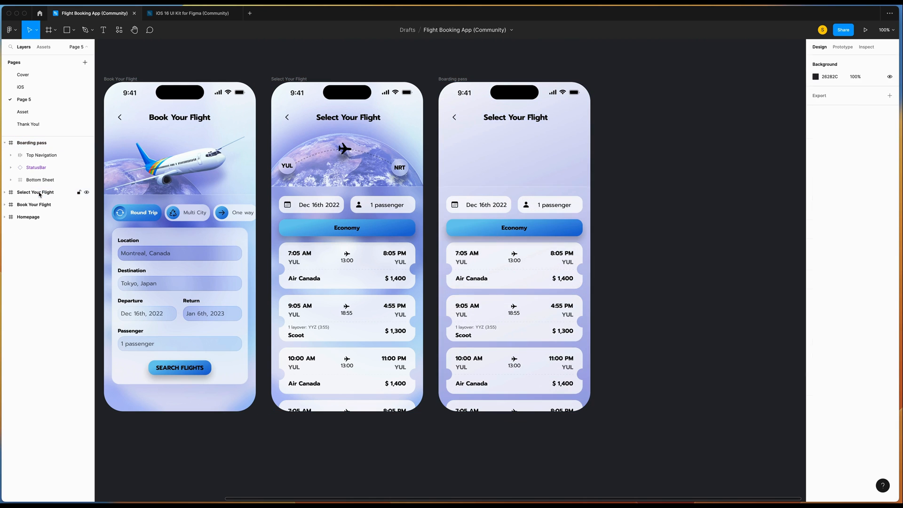
left_click(40, 184)
key("Delete")
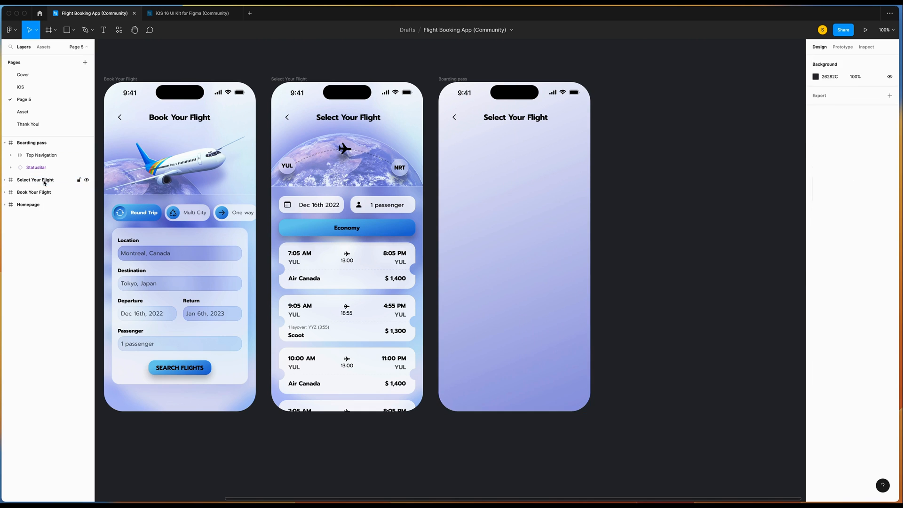
Change the screen's title text to 'Boarding Pass'.
left_click(37, 156)
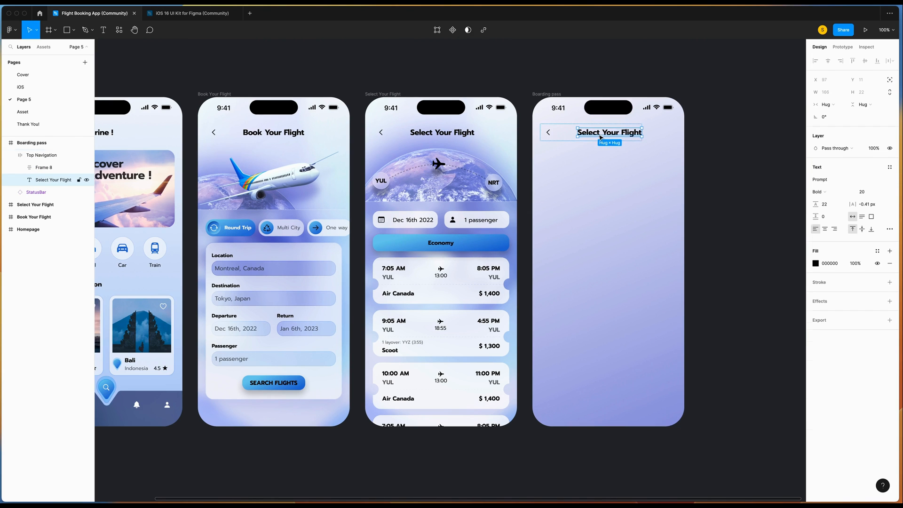
double_click(600, 134)
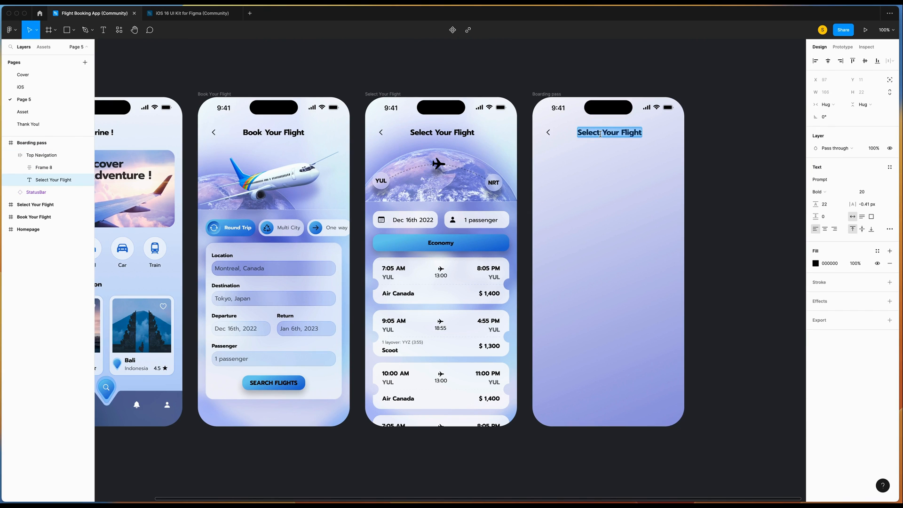
type("Boarding P")
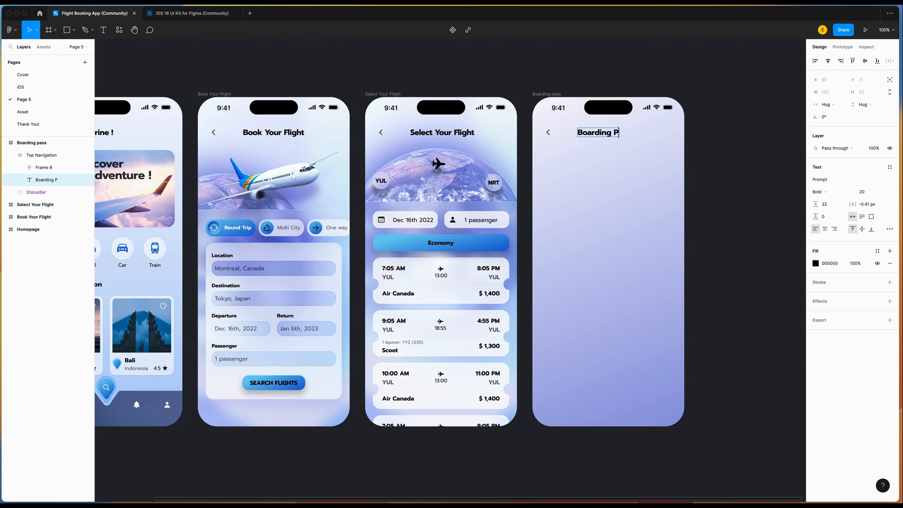
left_click(760, 151)
scroll(423, 235, "left", 4)
Copy the Homepage screen's properties and paste them onto the Boarding pass frame.
left_click(146, 88)
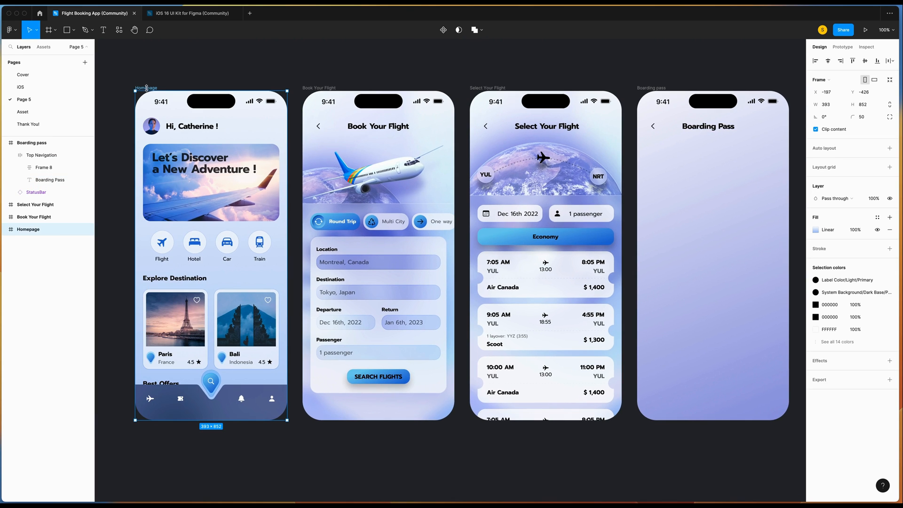
right_click(263, 120)
mouse_move(301, 152)
left_click(371, 201)
scroll(391, 182, "right", 4)
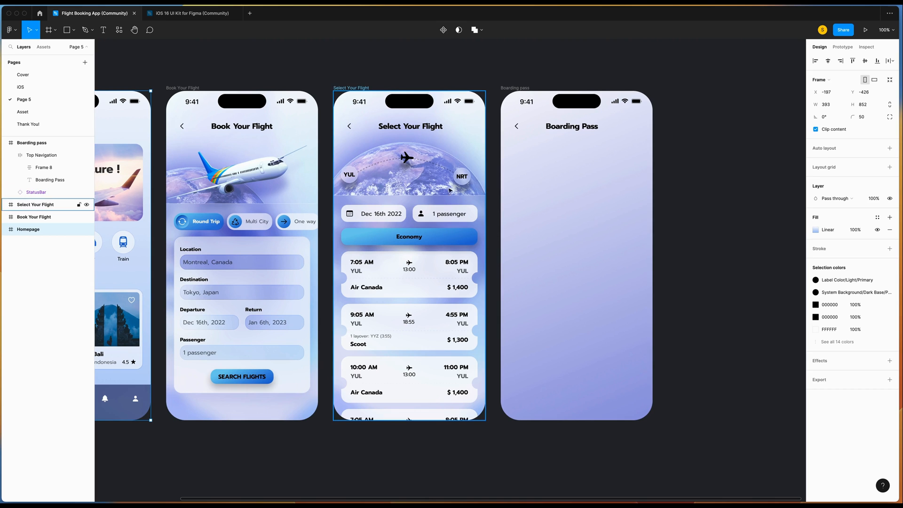
left_click(550, 194)
right_click(519, 88)
mouse_move(557, 121)
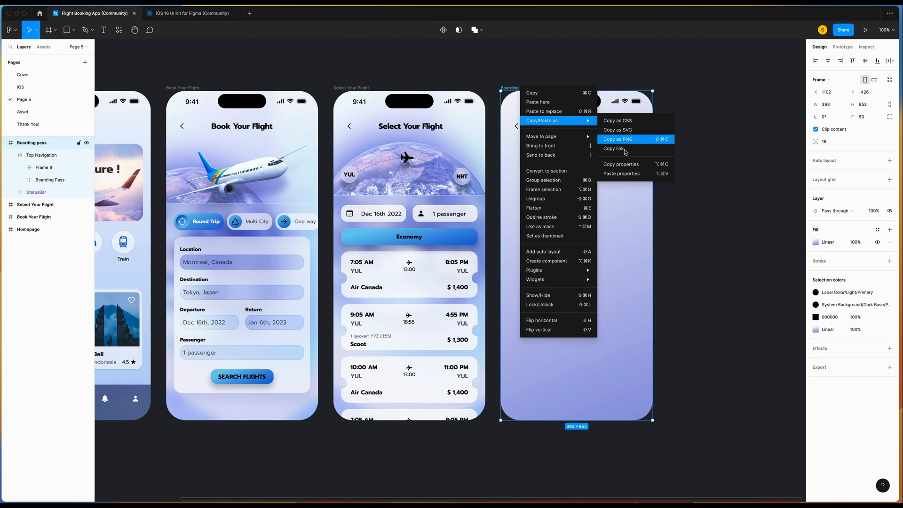
left_click(624, 174)
Draw a thin 325×10 bar below the title with corner radius 5.
left_click(264, 61)
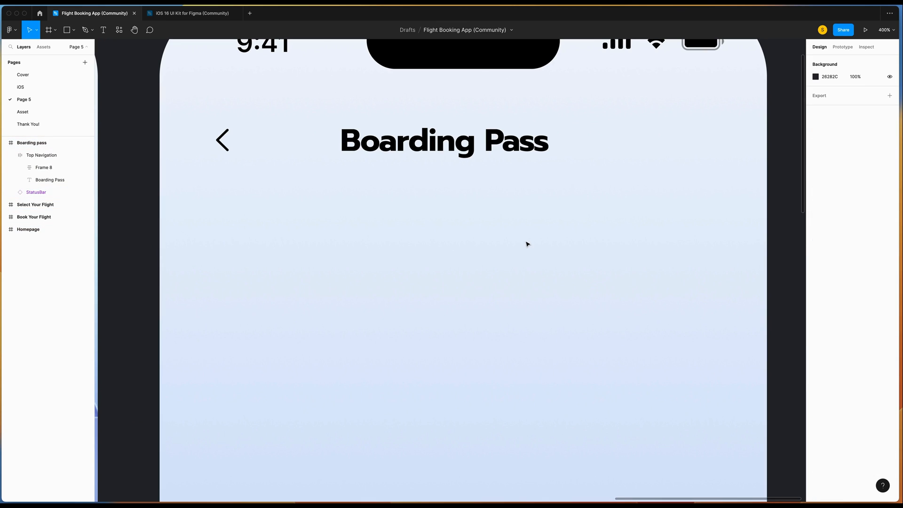
key("r")
left_click_drag(220, 215, 675, 230)
left_click(839, 94)
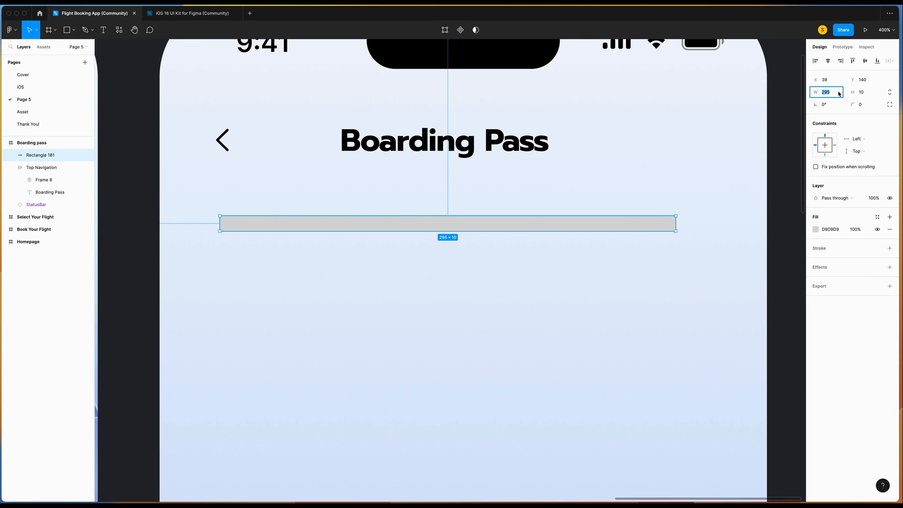
key("Return")
left_click(872, 107)
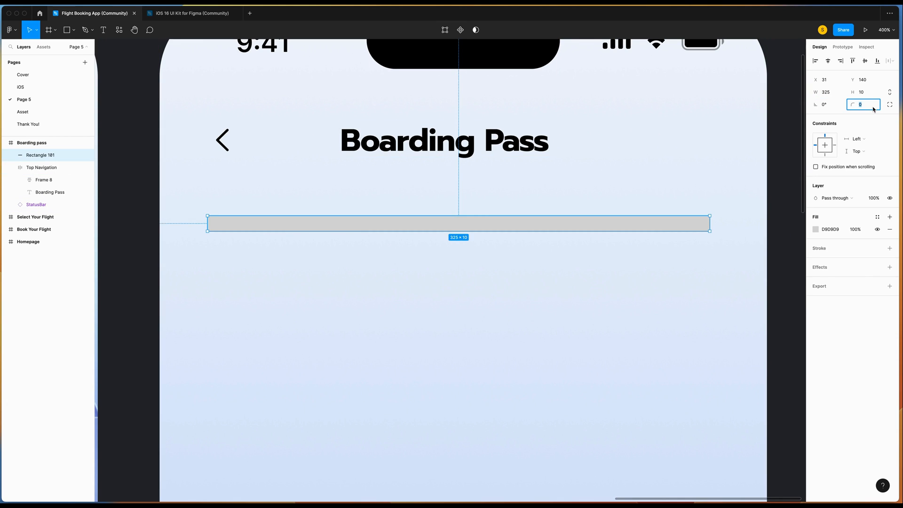
Set the bar's corner radius to 5 and its solid fill to light blue C0CDE7.
key("Up")
key("Up")
key("Up")
left_click(815, 229)
left_click(726, 231)
left_click(734, 243)
left_click(775, 368)
key("Escape")
left_click(829, 229)
type("C0CDE7")
key("Return")
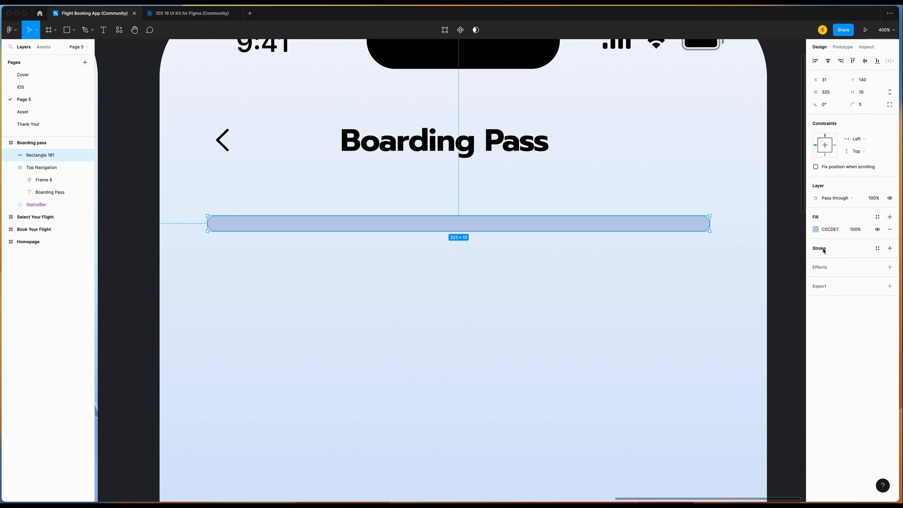
Add an inner shadow at X 2, Y 5, blur 10, colour #4A5F8B at 100%.
left_click(889, 267)
left_click(839, 280)
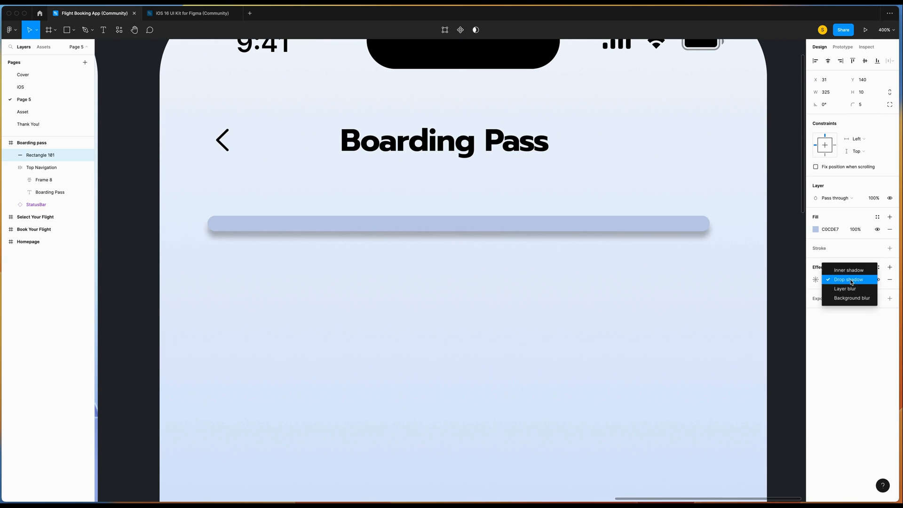
left_click(842, 268)
left_click(815, 279)
left_click(732, 310)
type("5")
left_click(780, 298)
type("10")
left_click(738, 323)
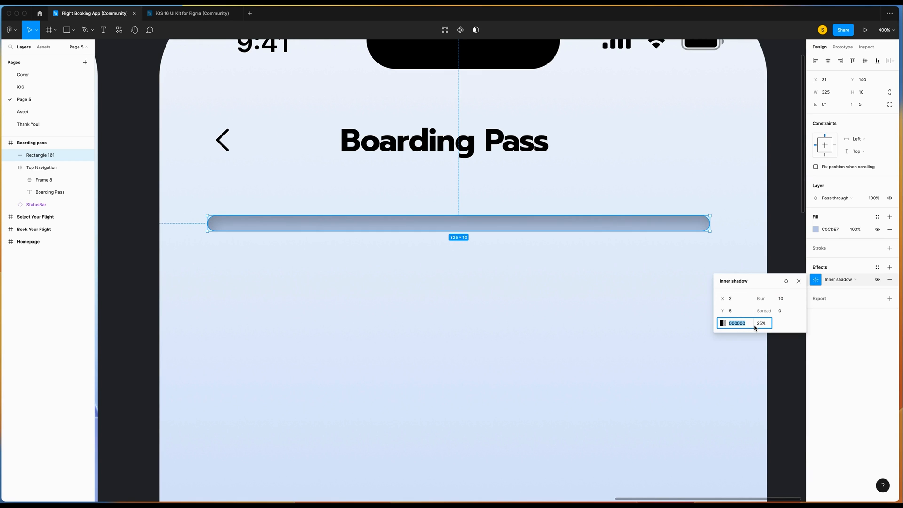
type("4A5F8")
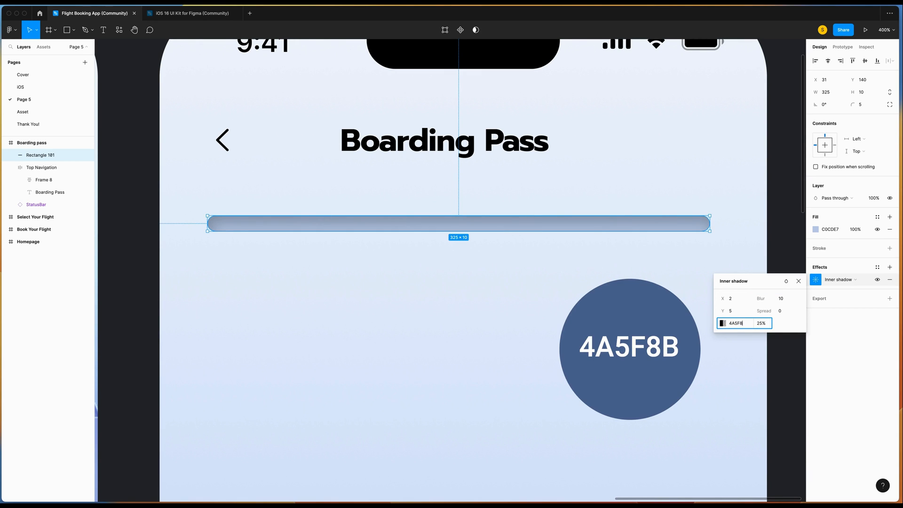
type("B")
left_click(761, 324)
type("100")
key("Return")
Add a second inner shadow in #D0DCF4 at 100% with X -1 and Y -1.
left_click(889, 267)
left_click(837, 280)
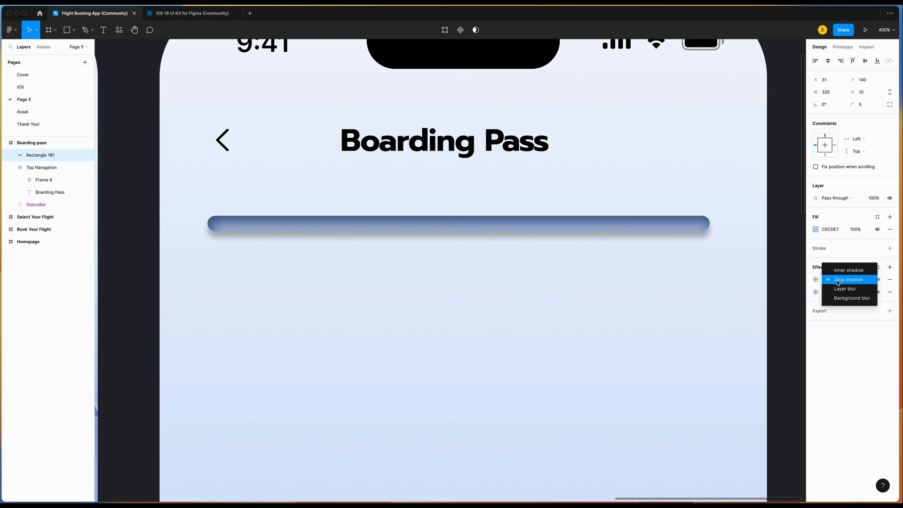
left_click(848, 271)
left_click(736, 323)
type("D0DCF4")
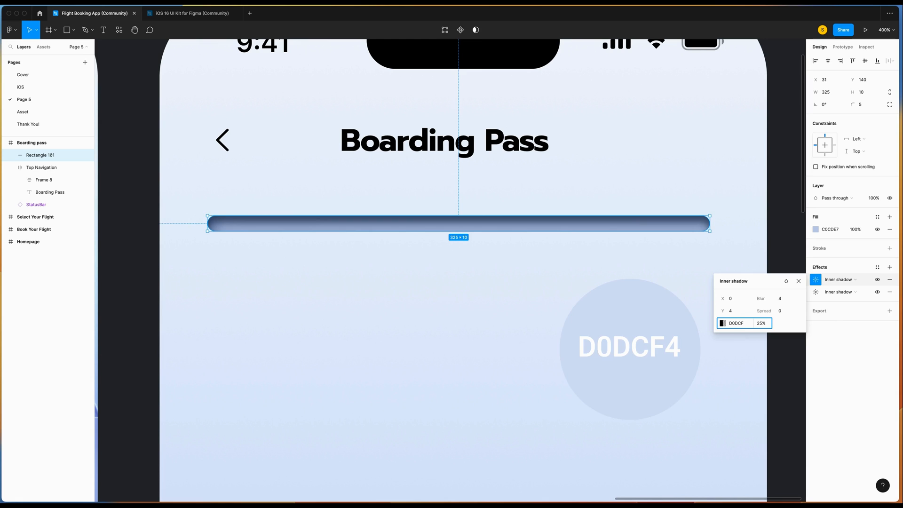
key("Tab")
type("1")
key("Tab")
type("-")
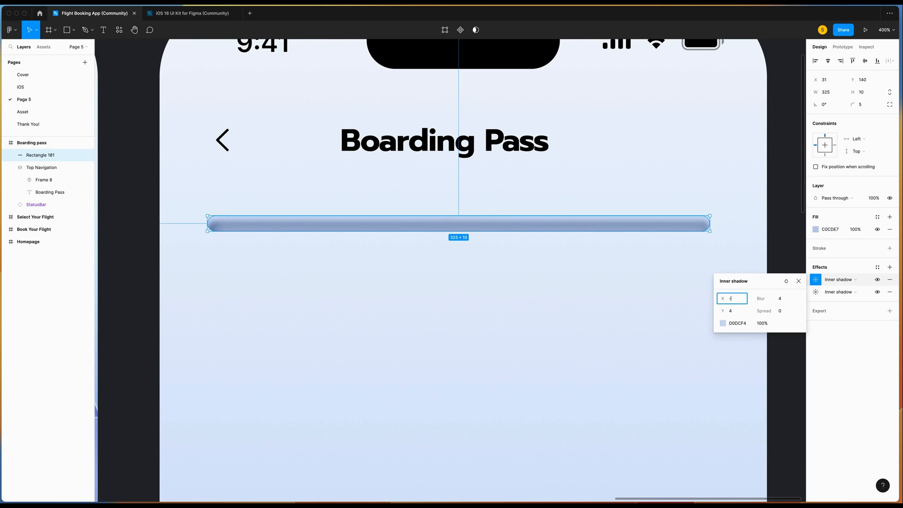
type("1")
left_click(738, 312)
type("-1")
left_click(777, 298)
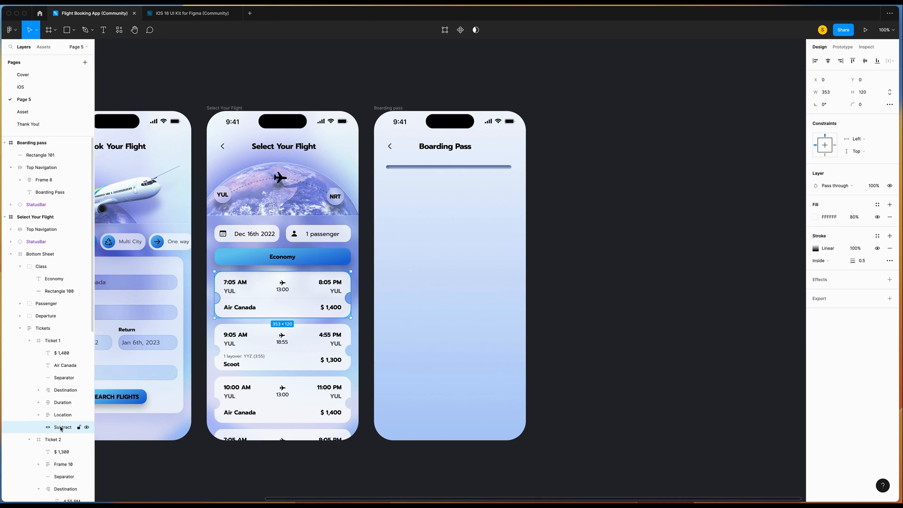
Copy the ticket shape and paste it into the Boarding pass screen below the bar.
right_click(60, 427)
left_click(52, 428)
right_click(408, 207)
left_click(421, 216)
left_click_drag(453, 243, 444, 289)
In point edit mode, select the ticket's top points and raise them with Shift+Up.
left_click(445, 30)
left_click_drag(320, 165, 623, 184)
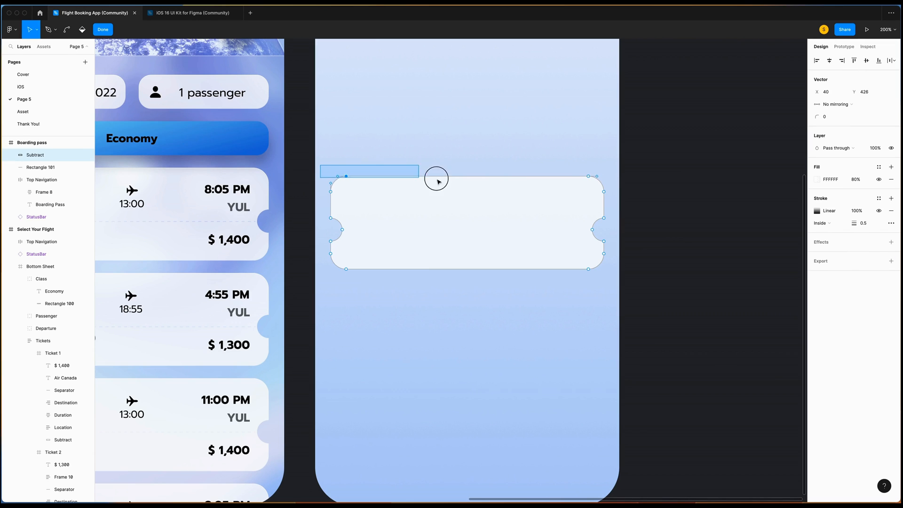
scroll(623, 183, "up", 5)
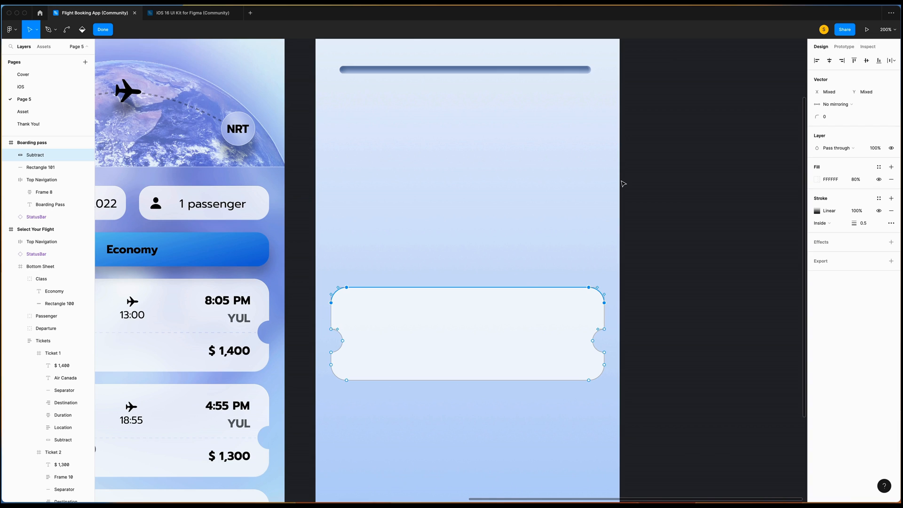
key("Up")
key("Up")
key("Up")
key("Up")
key("Up")
key("Up")
key("Up")
key("Up")
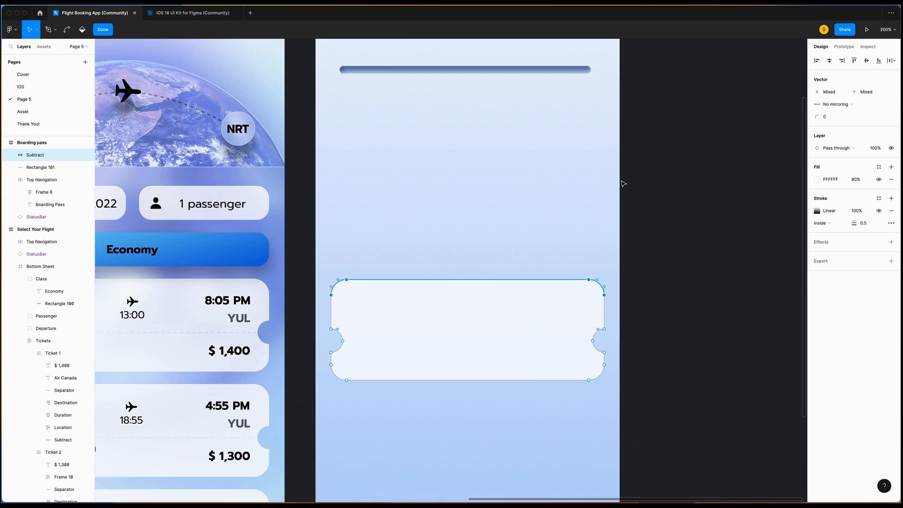
key("Down")
key("Down")
key("Down")
key("Down")
key("Down")
key("Down")
key("Down")
key("Down")
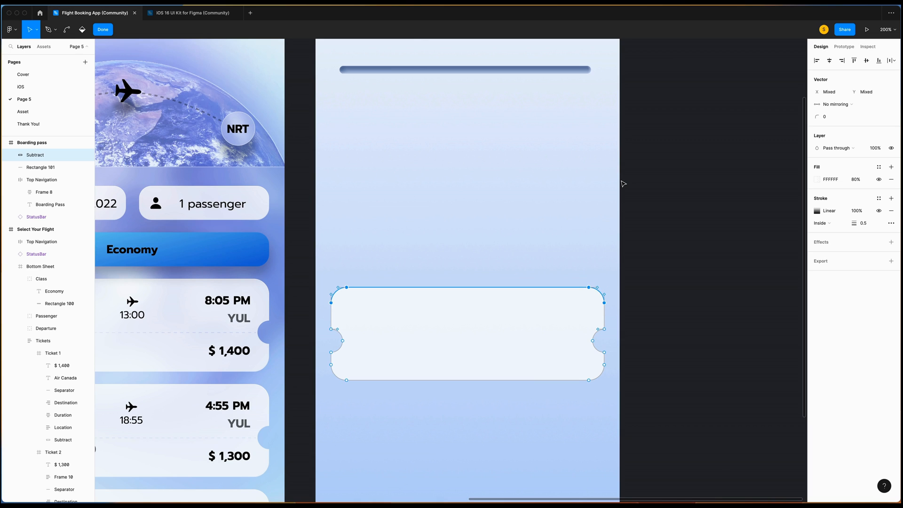
key("shift+Up")
key("shift+Up")
key("shift+Up")
key("shift+Up")
key("shift+Up")
key("shift+Up")
key("shift+Up")
key("shift+Up")
key("shift+Up")
key("shift+Up")
key("shift+Up")
key("shift+Up")
key("shift+Up")
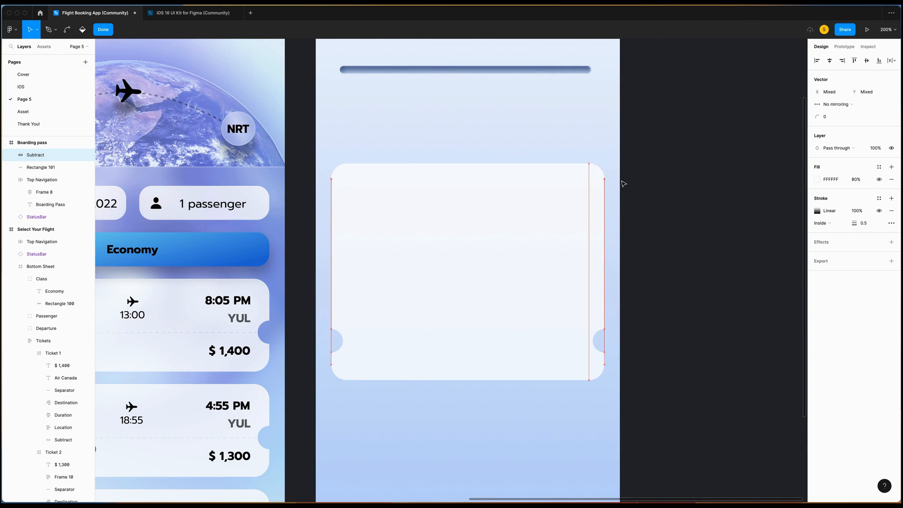
key("shift+Up")
key("shift+Up")
key("shift+Up")
key("shift+Up")
Select the ticket's bottom points and lower them with Shift+Down to lengthen the card.
scroll(623, 184, "down", 5)
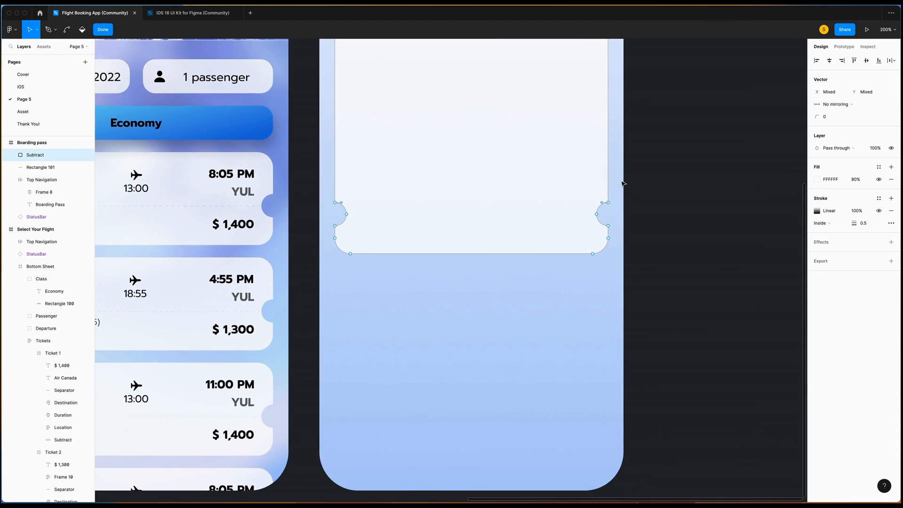
scroll(623, 183, "down", 2)
left_click_drag(333, 200, 671, 269)
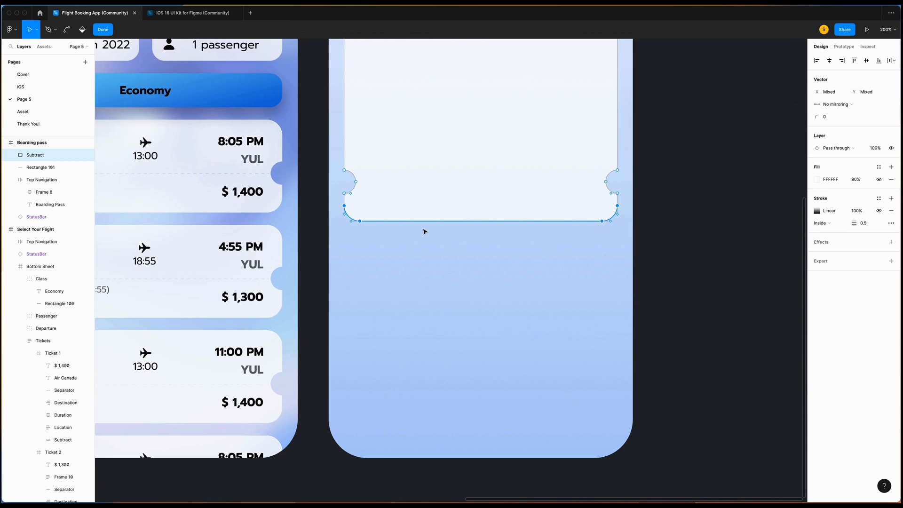
scroll(424, 232, "down", 3)
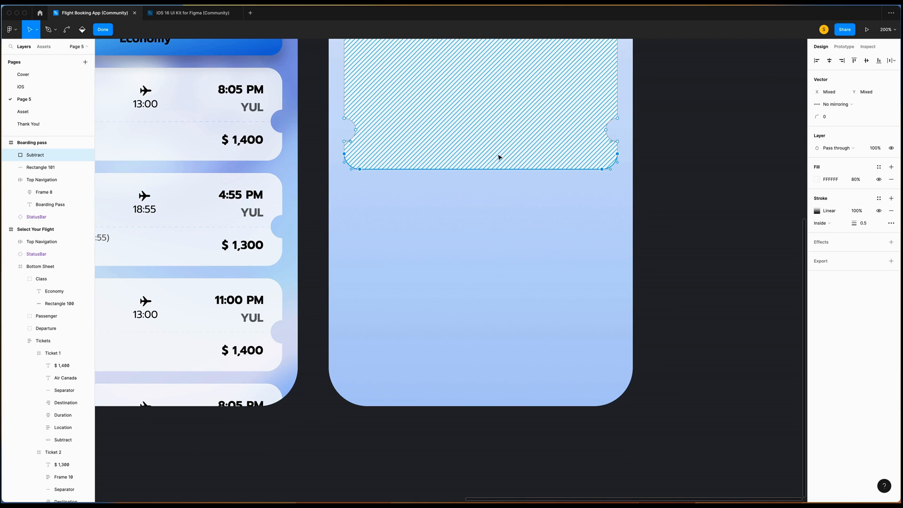
key("shift+Down")
key("shift+Down")
key("shift+Down")
key("shift+Down")
key("shift+Down")
key("shift+Down")
key("shift+Down")
key("shift+Down")
key("shift+Down")
key("shift+Down")
key("shift+Down")
key("shift+Down")
key("shift+Down")
key("shift+Down")
key("shift+Down")
key("shift+Down")
key("shift+Down")
key("shift+Down")
key("shift+Down")
key("shift+Down")
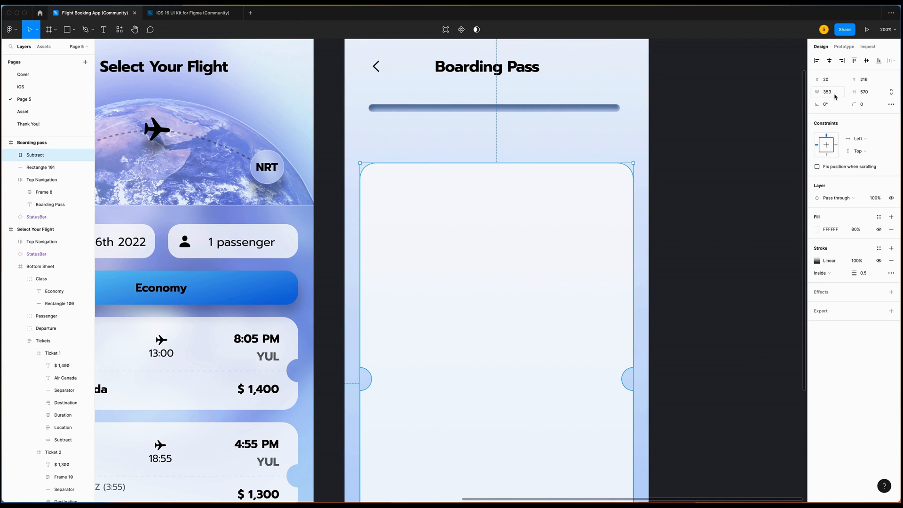
Narrow the card to 285 wide and snap its top edge to the slot bar.
left_click(835, 96)
type("285")
key("Return")
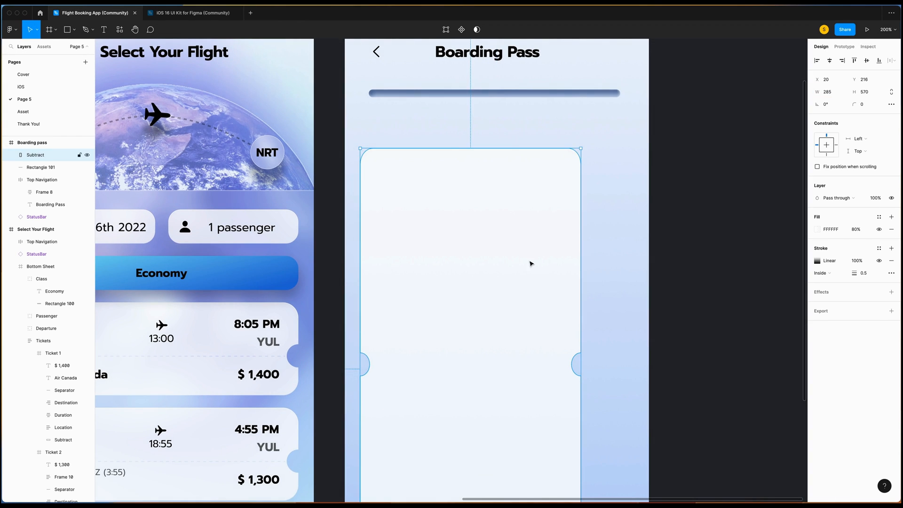
left_click_drag(525, 255, 539, 209)
scroll(605, 334, "up", 2)
key("super+equal")
scroll(588, 310, "up", 3)
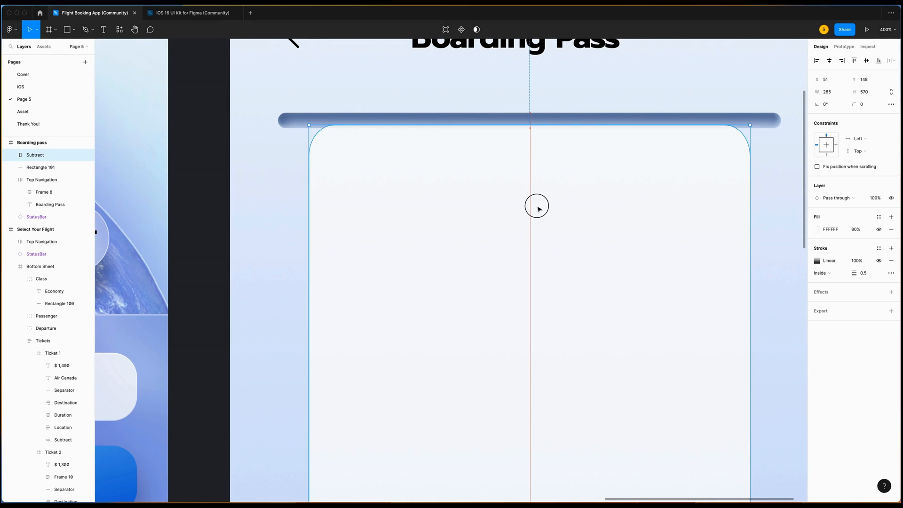
scroll(539, 210, "up", 2)
left_click_drag(537, 214, 535, 202)
scroll(536, 202, "up", 1)
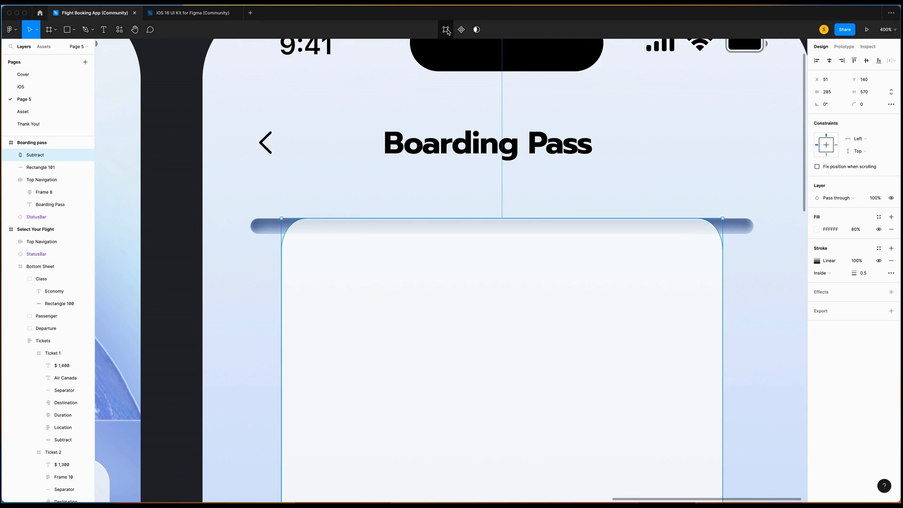
In vector edit mode, move the card's top-left corner point to reshape its curve.
left_click(446, 30)
scroll(353, 214, "left", 1)
left_click(311, 257)
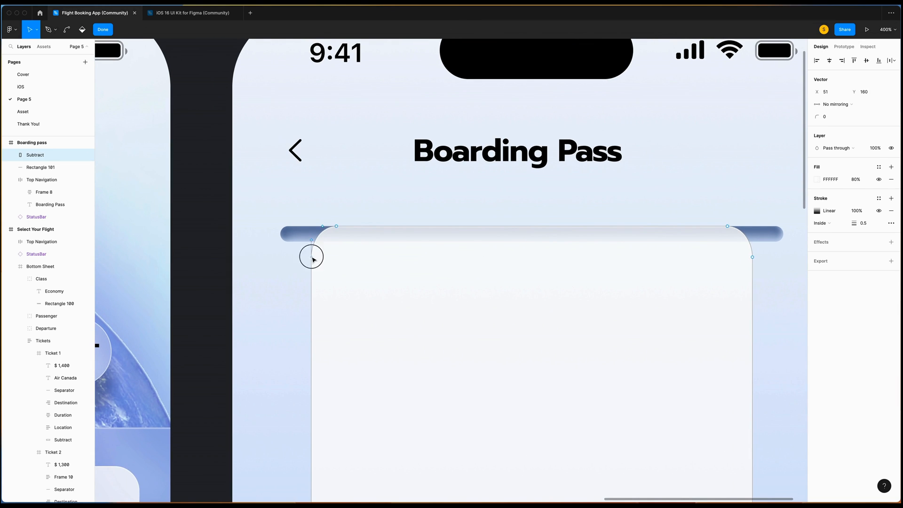
scroll(282, 254, "up", 3)
key("Up")
key("Up")
key("Up")
key("Up")
key("Up")
key("Up")
key("Up")
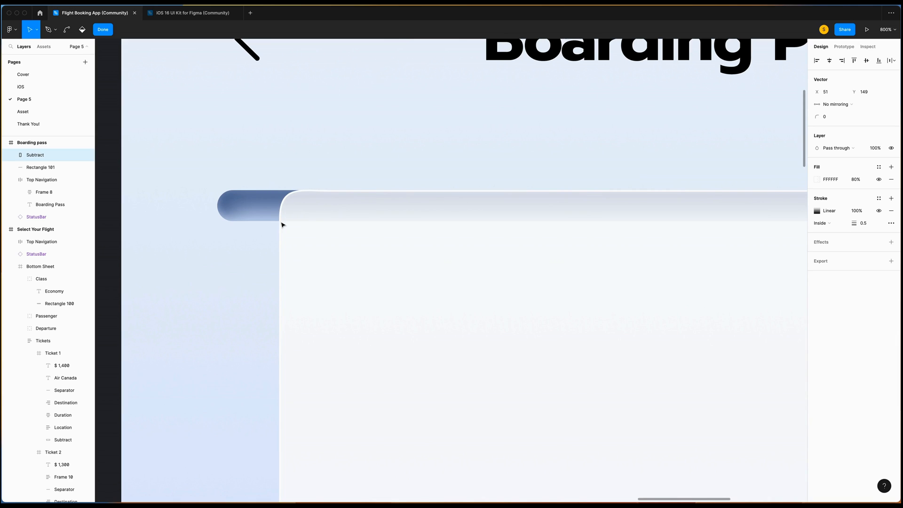
key("Down")
left_click_drag(280, 193, 280, 221)
Adjust the curve's vertices, pulling the top point down where the card meets the bar.
key("plus")
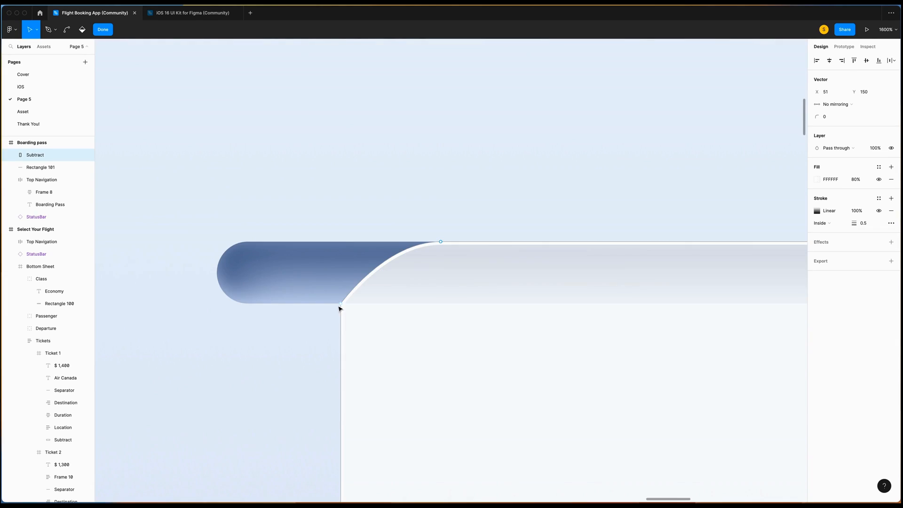
scroll(492, 268, "right", 15)
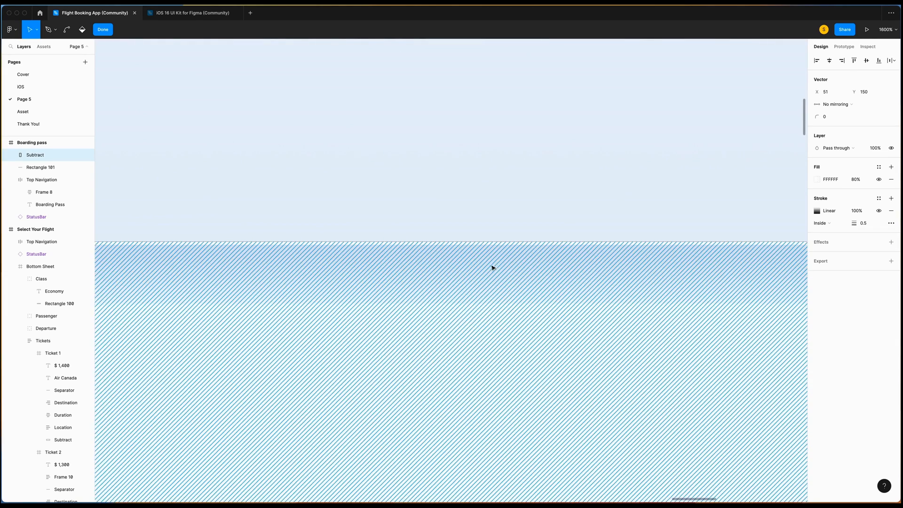
scroll(492, 268, "right", 5)
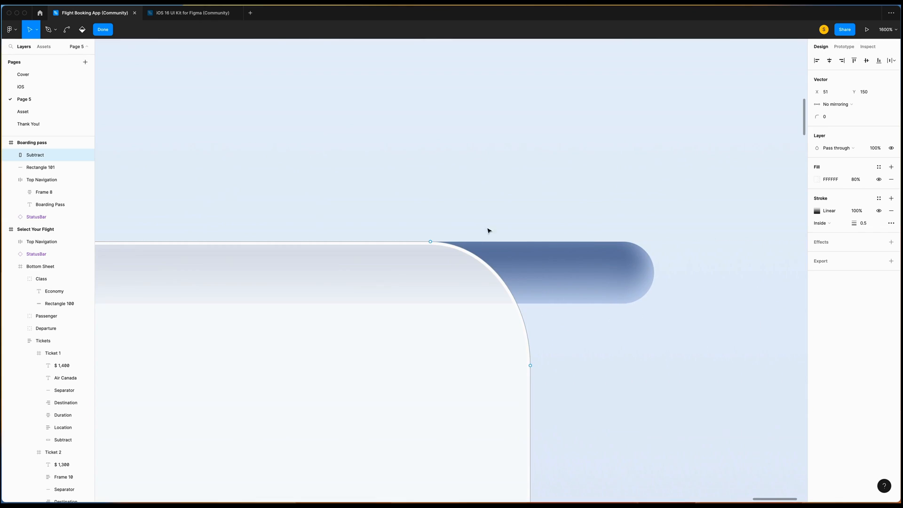
left_click(530, 365)
key("Up")
key("Up")
key("Up")
key("Up")
key("Up")
key("Up")
key("Up")
key("Up")
key("Up")
key("Up")
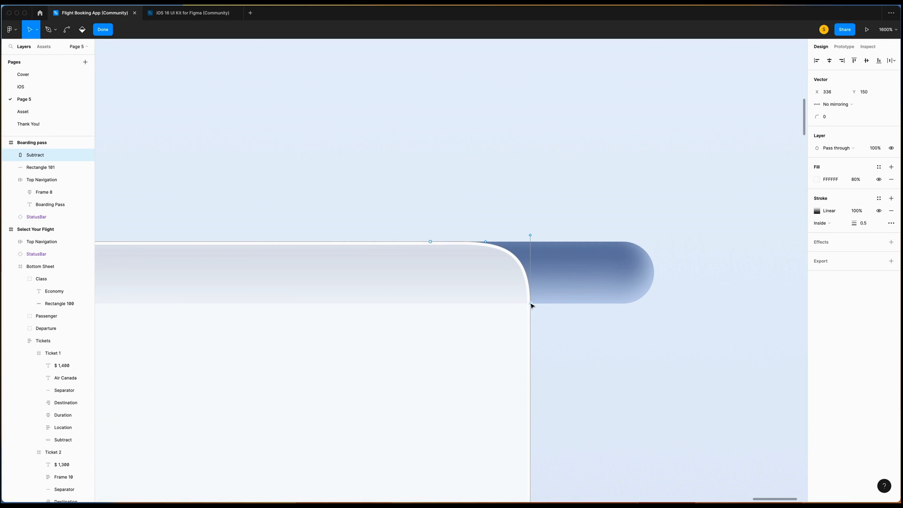
left_click(531, 304)
left_click(532, 237)
left_click_drag(531, 237, 531, 305)
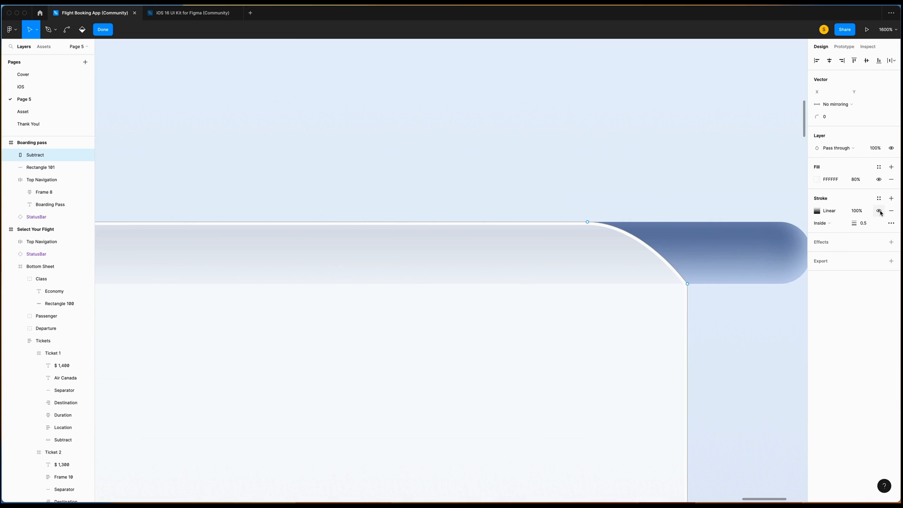
Hide the ticket's stroke and bring up its fill colour settings.
left_click(879, 210)
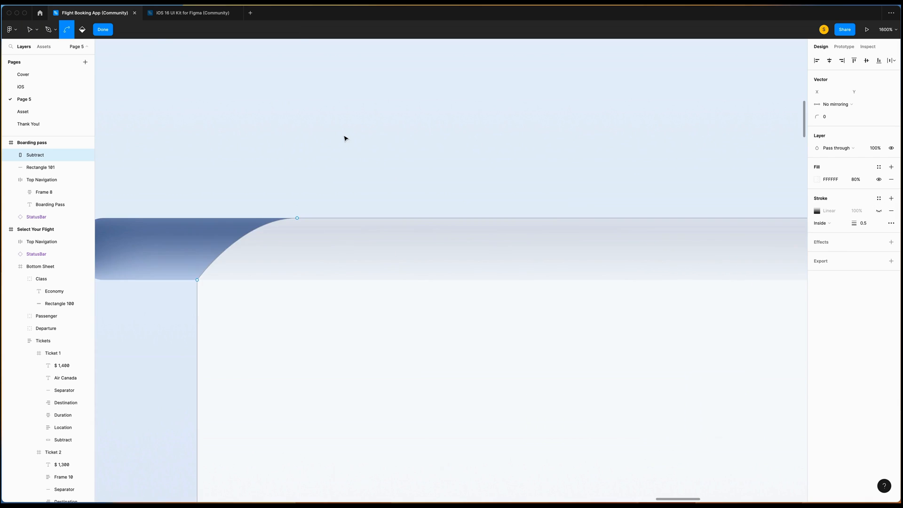
key("super+minus")
scroll(344, 138, "right", 5)
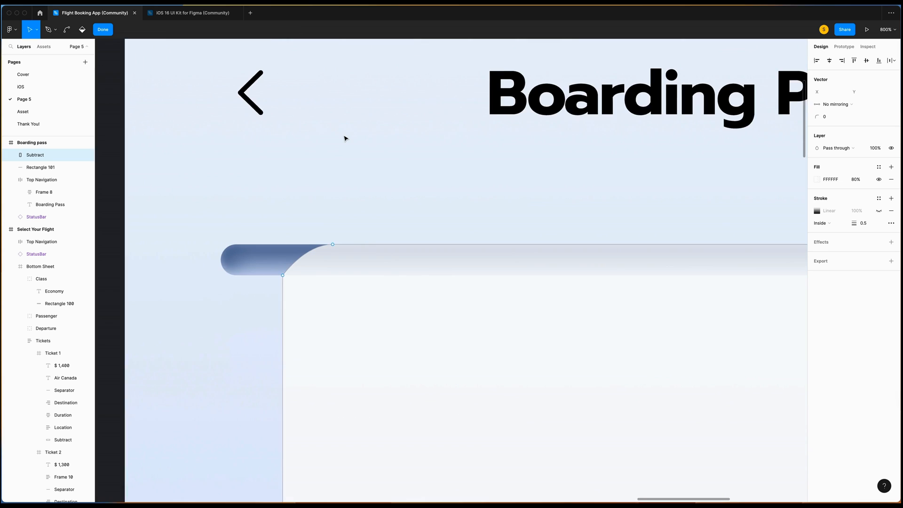
left_click(817, 179)
Switch the ticket's fill to a linear gradient and add two extra stops near the top.
left_click(728, 181)
left_click(734, 193)
scroll(436, 255, "down", 5)
key("super+minus")
key("super+minus")
scroll(435, 255, "up", 1)
scroll(435, 255, "down", 6)
scroll(435, 256, "down", 6)
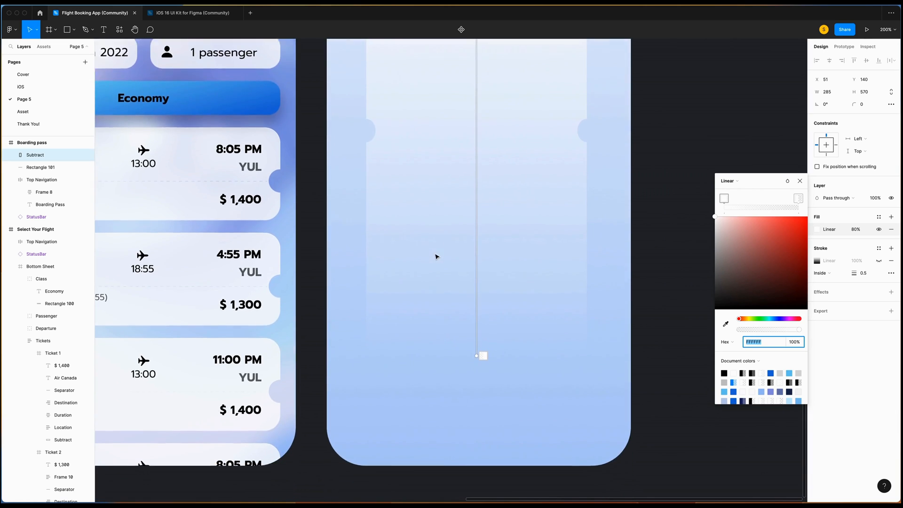
scroll(474, 292, "up", 1)
scroll(483, 271, "up", 1)
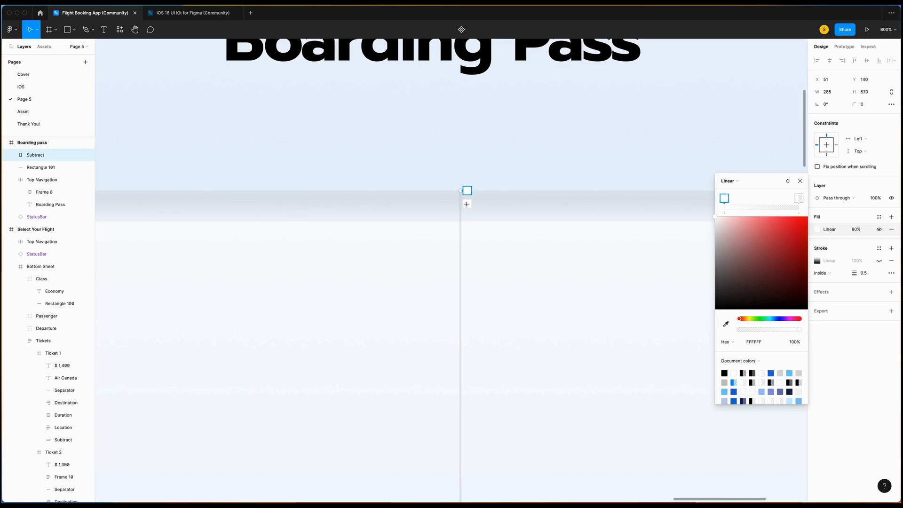
left_click(466, 204)
left_click(466, 219)
Colour the top gradient stop 7689AE and the second stop C0CDE7.
scroll(467, 240, "right", 3)
left_click(766, 345)
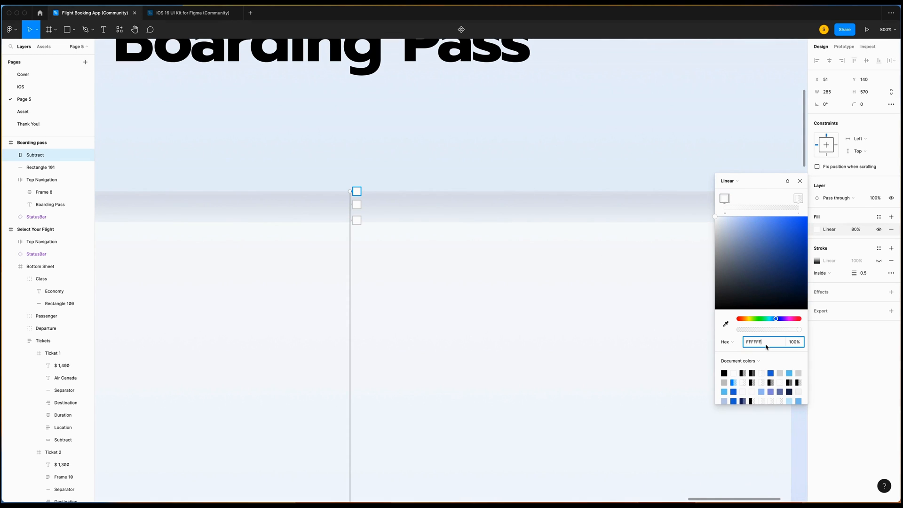
type("76")
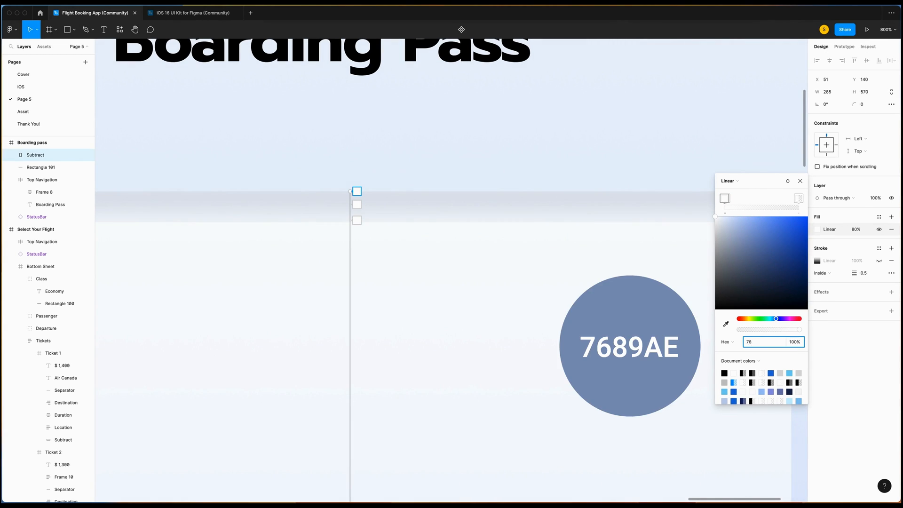
type("89ae")
key("Return")
scroll(551, 203, "right", 4)
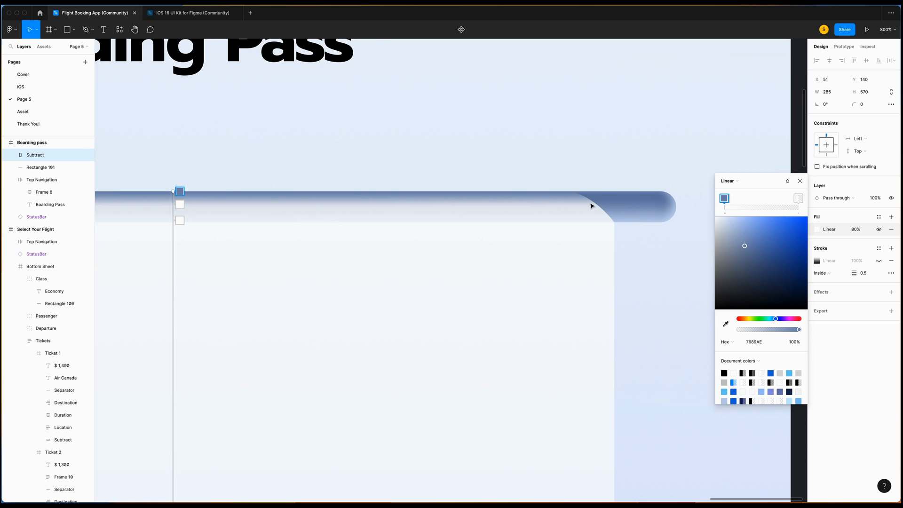
scroll(593, 205, "left", 1)
left_click(212, 205)
left_click(762, 342)
type("c0cde")
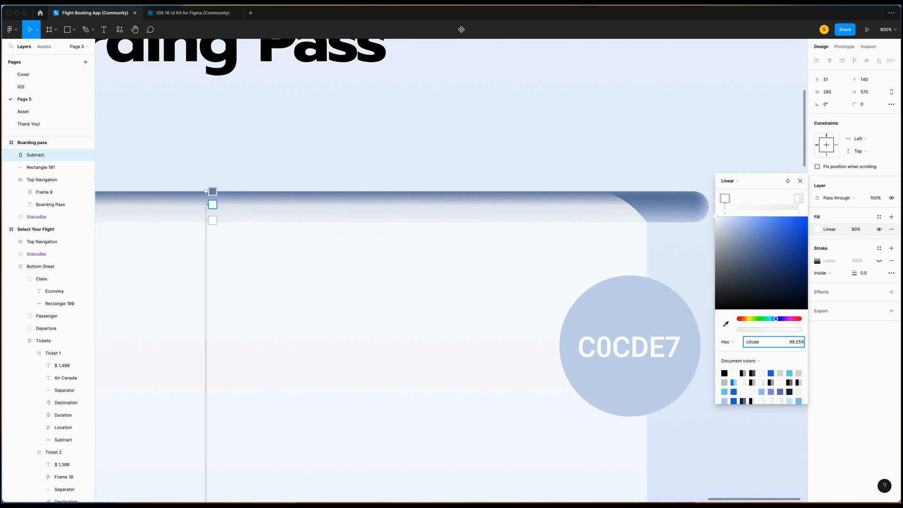
type("7")
key("Return")
Set the third stop's opacity to 100% and the bottom stop's to 60%.
left_click(212, 221)
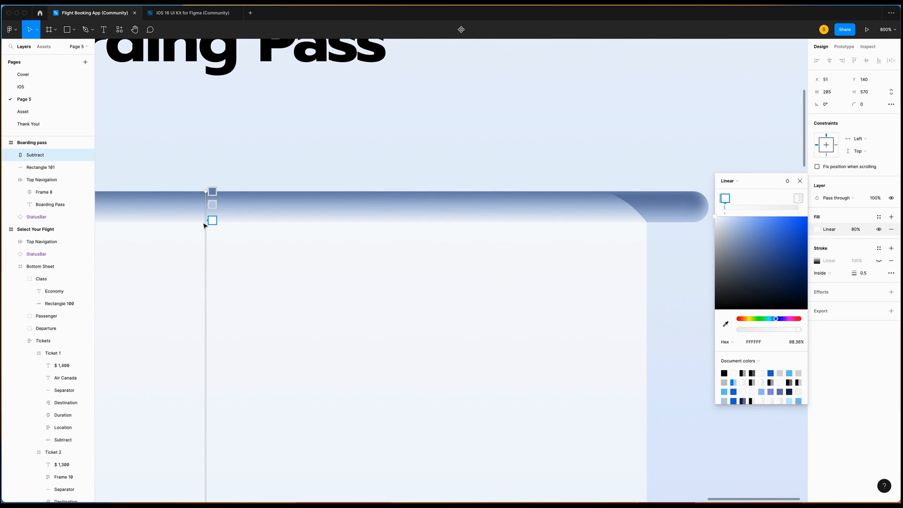
left_click(801, 345)
type("100")
key("Return")
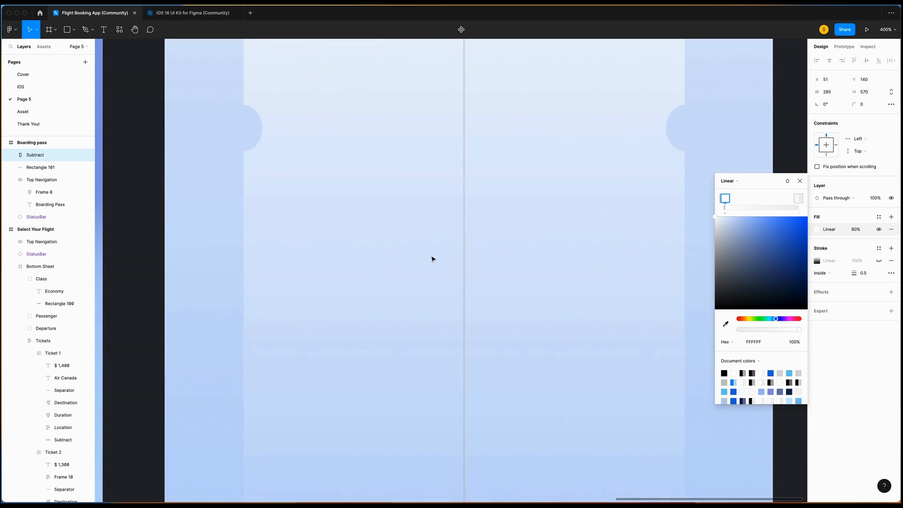
scroll(433, 259, "down", 5)
left_click(470, 314)
left_click(794, 341)
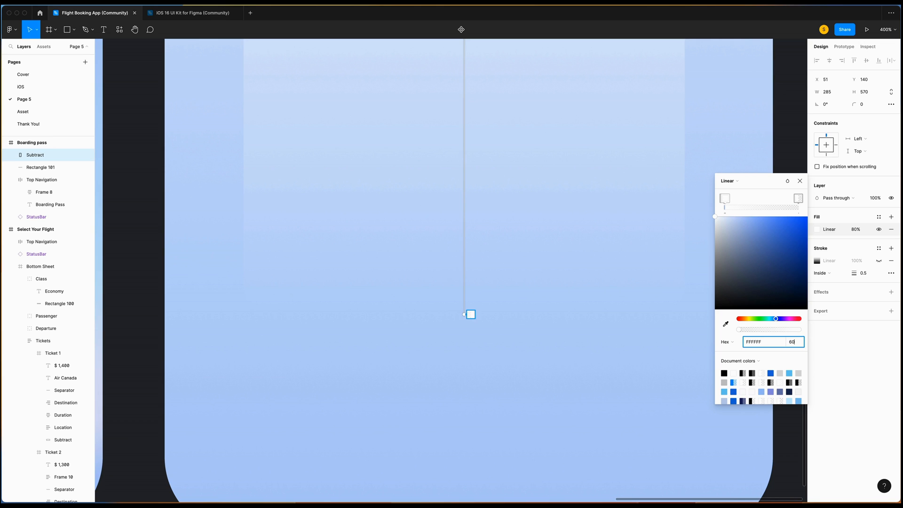
key("Return")
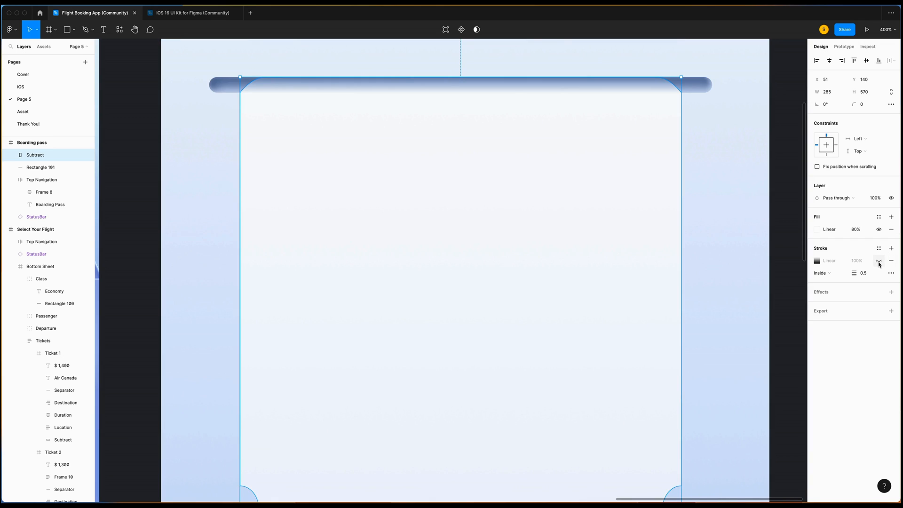
Show the ticket's stroke again and stretch its gradient from the top edge toward the bottom.
left_click(878, 263)
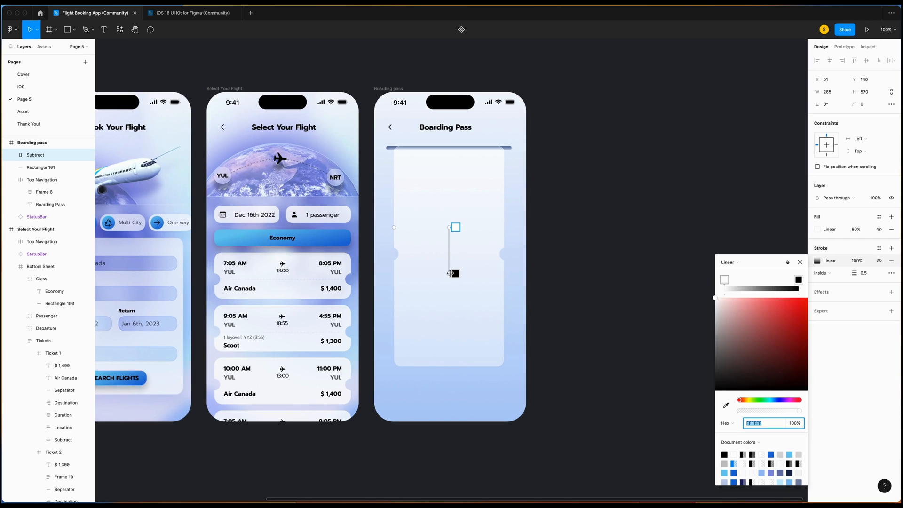
left_click_drag(450, 274, 450, 365)
left_click_drag(449, 228, 450, 146)
scroll(467, 168, "up", 2)
key("super+plus")
key("super+plus")
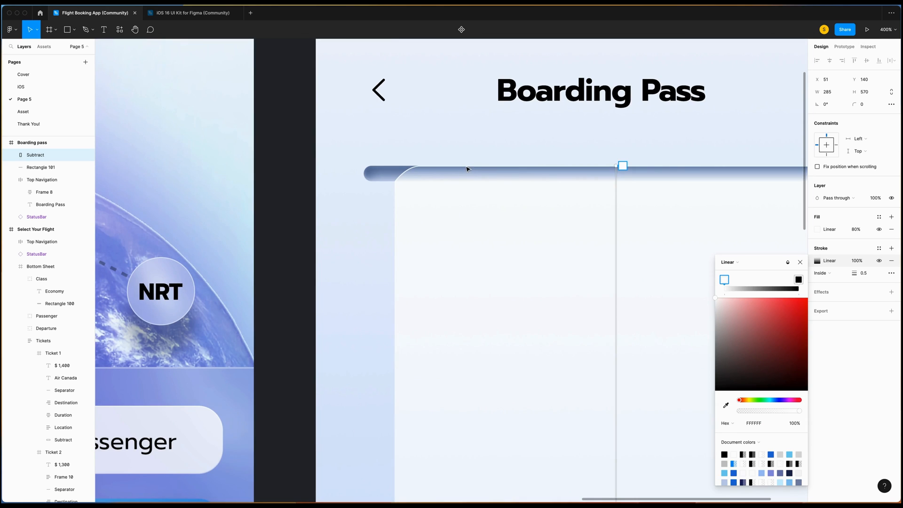
scroll(621, 186, "up", 2)
Fade one stroke stop to 0%, move another near the top and make it white FFFFFF.
left_click_drag(800, 414, 630, 409)
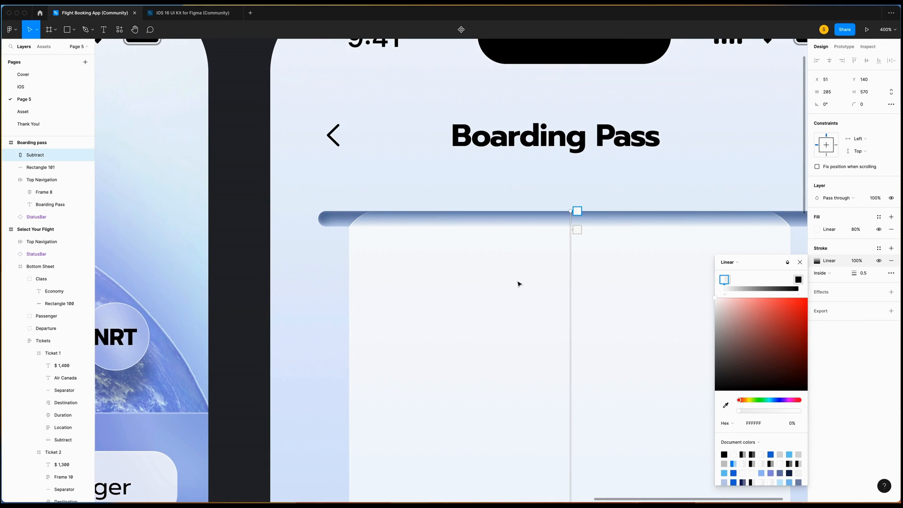
key("super+plus")
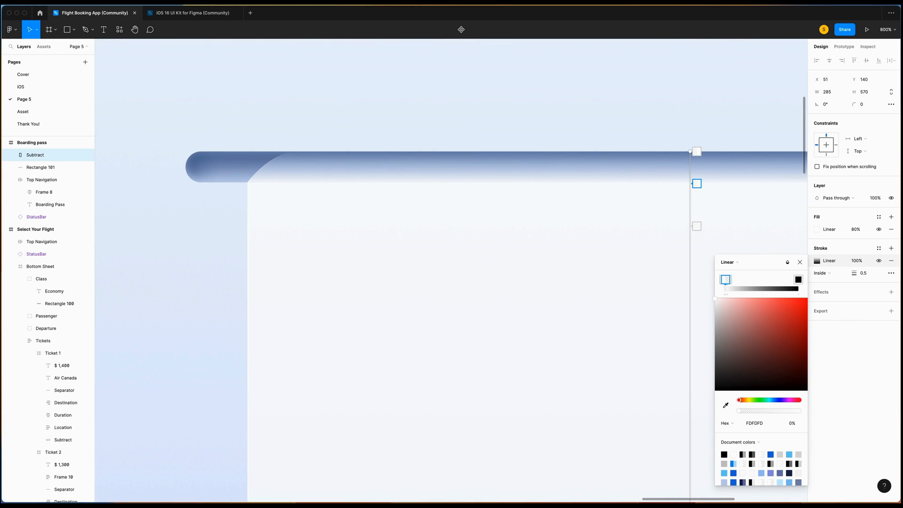
scroll(706, 188, "right", 1)
left_click_drag(692, 226, 690, 197)
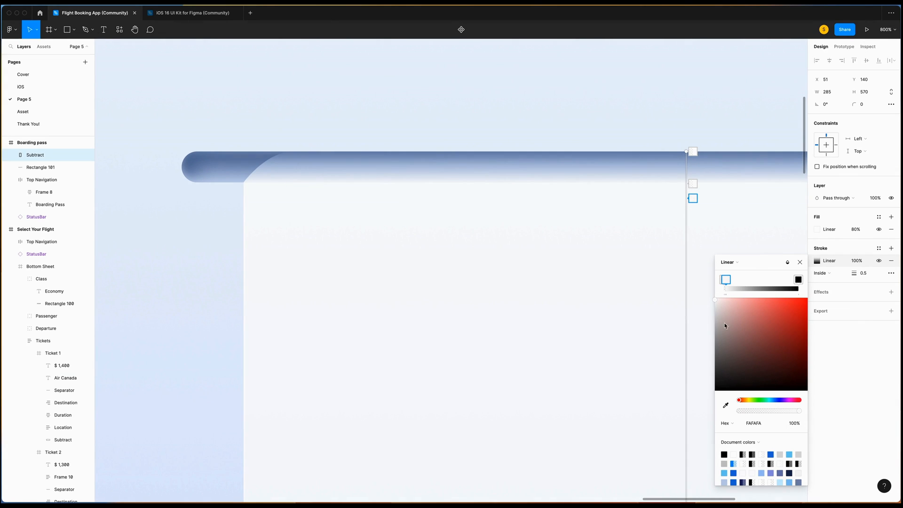
left_click_drag(716, 301, 712, 294)
scroll(645, 284, "down", 20)
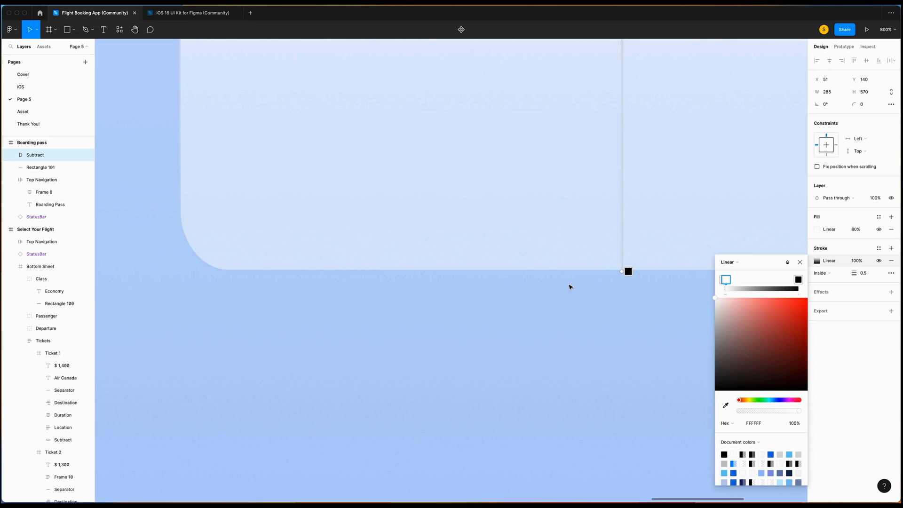
left_click(612, 271)
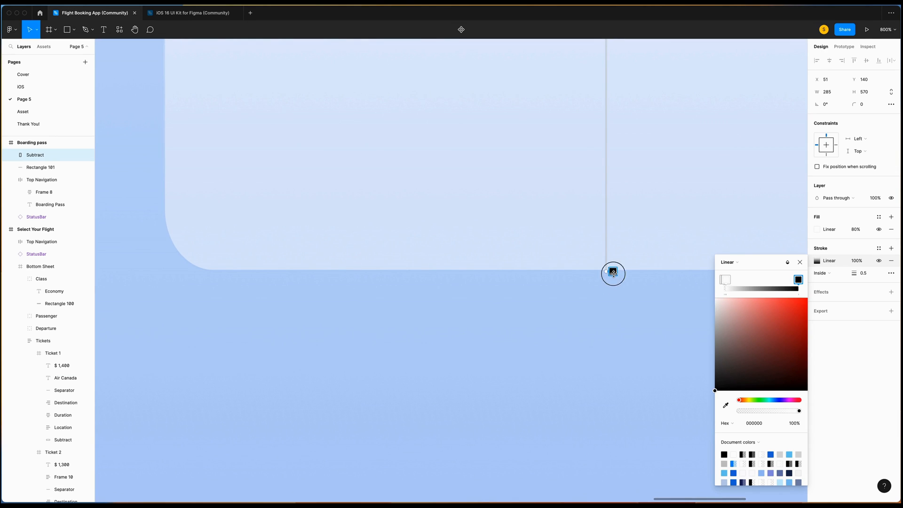
scroll(669, 327, "up", 5)
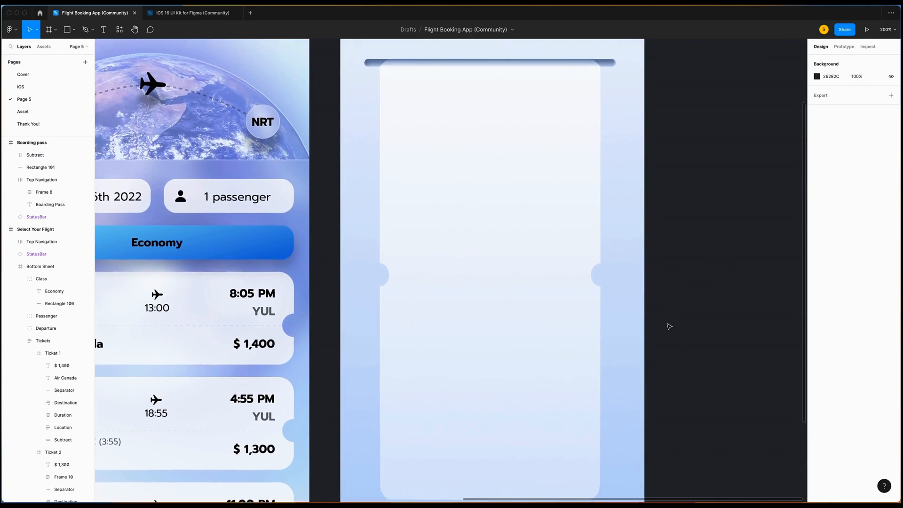
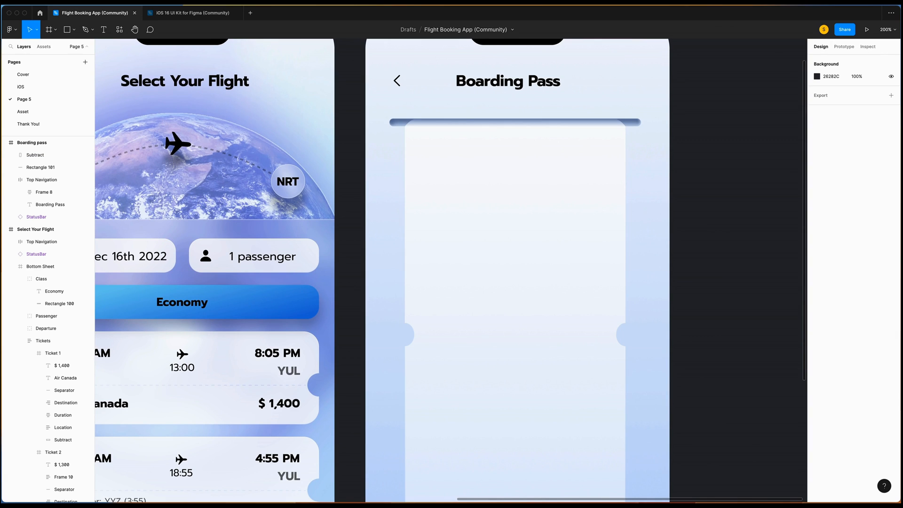
Launch the Beautiful Shadows plugin on the ticket card's Subtract shape.
scroll(547, 264, "down", 4)
right_click(547, 264)
mouse_move(607, 430)
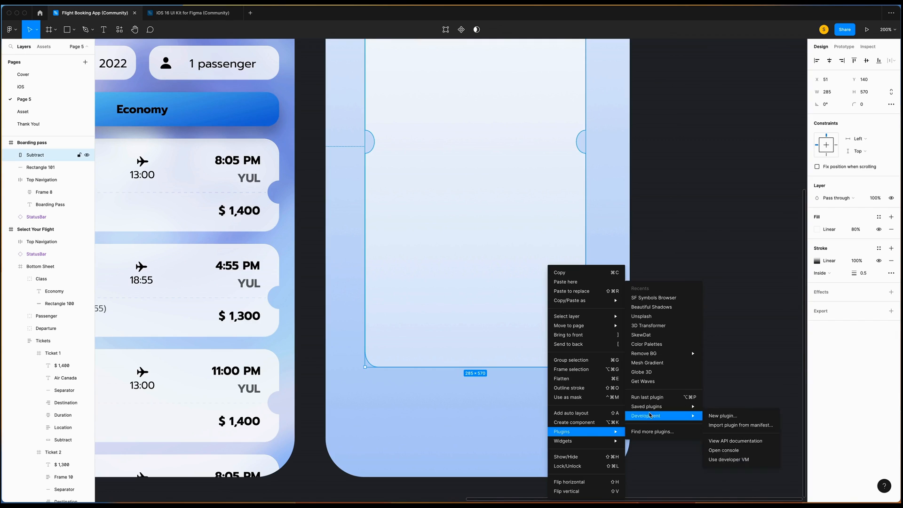
left_click(656, 307)
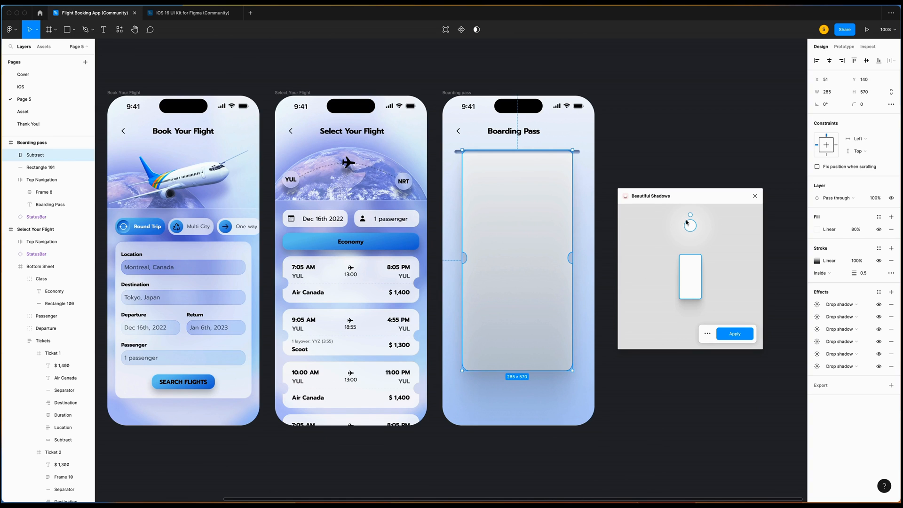
Place the light source directly above the card and apply the six-layer shadow.
mouse_move(689, 224)
left_mouse_down()
mouse_move(646, 219)
mouse_move(690, 226)
left_mouse_up()
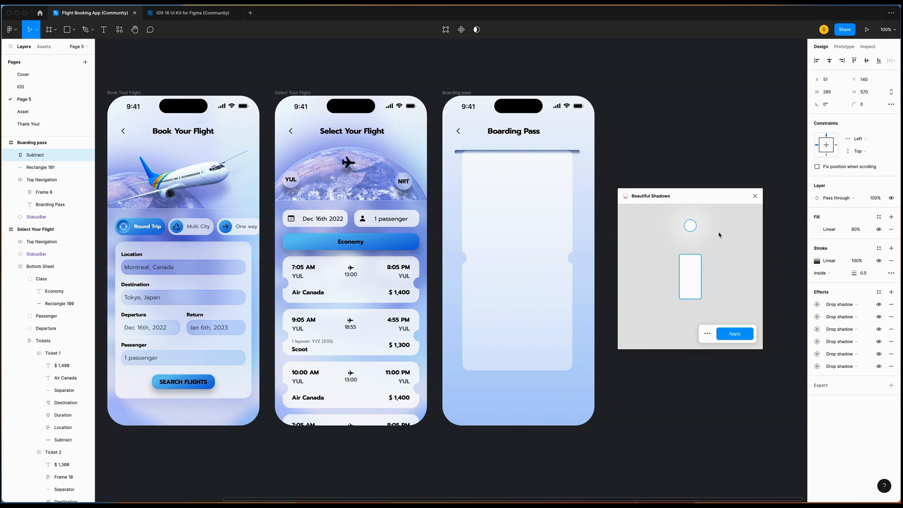
mouse_move(693, 227)
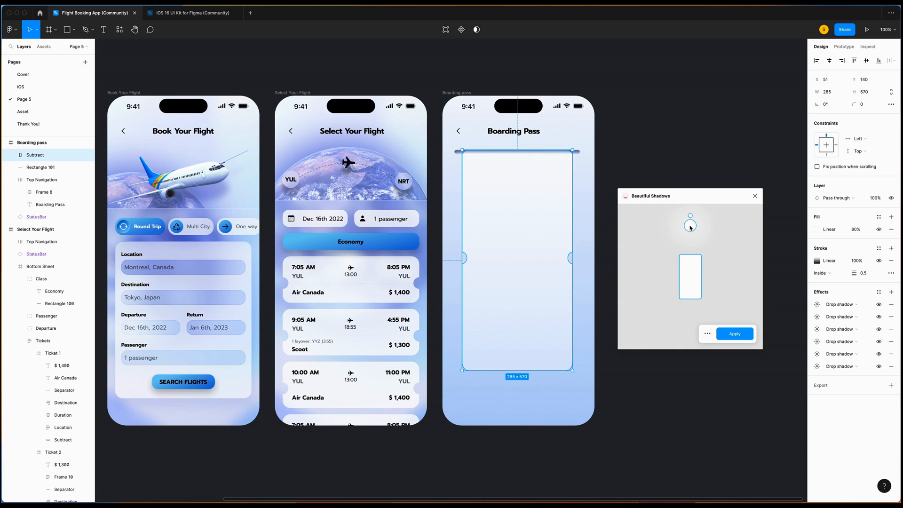
left_click_drag(691, 220, 636, 234)
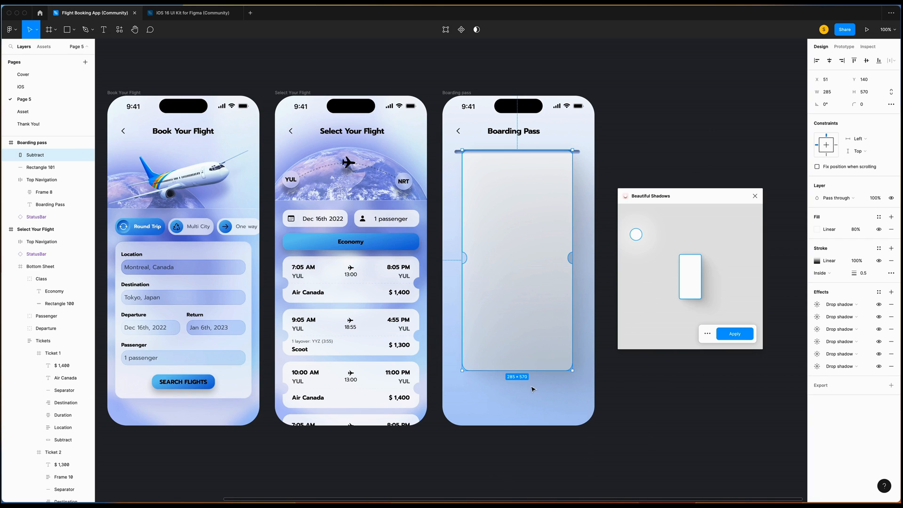
left_click_drag(636, 234, 689, 224)
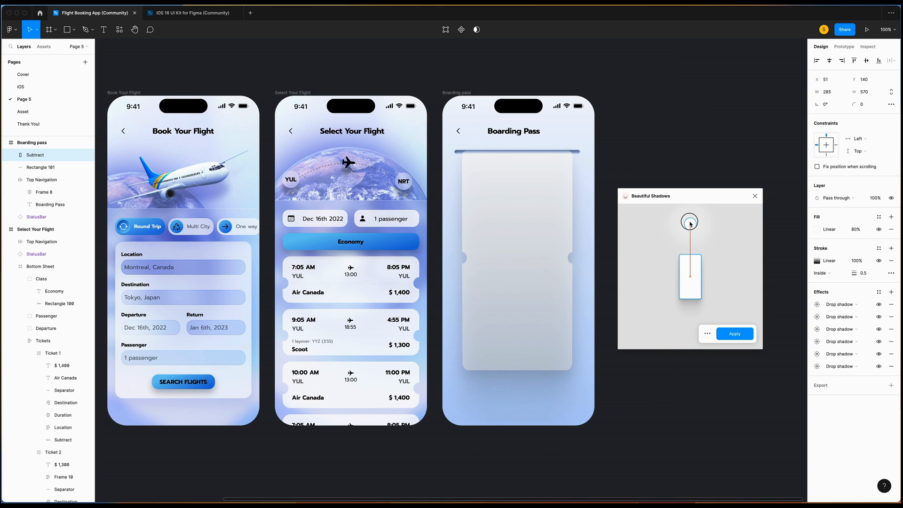
left_click(734, 334)
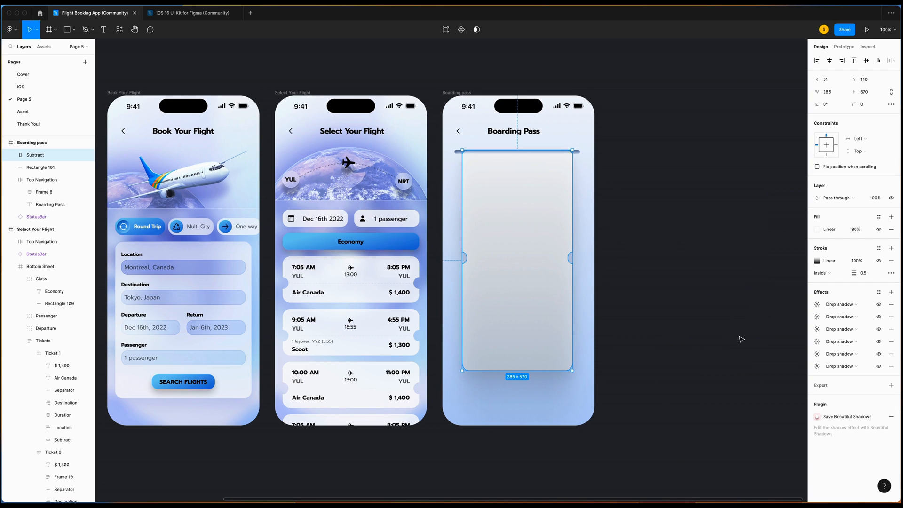
left_click(675, 224)
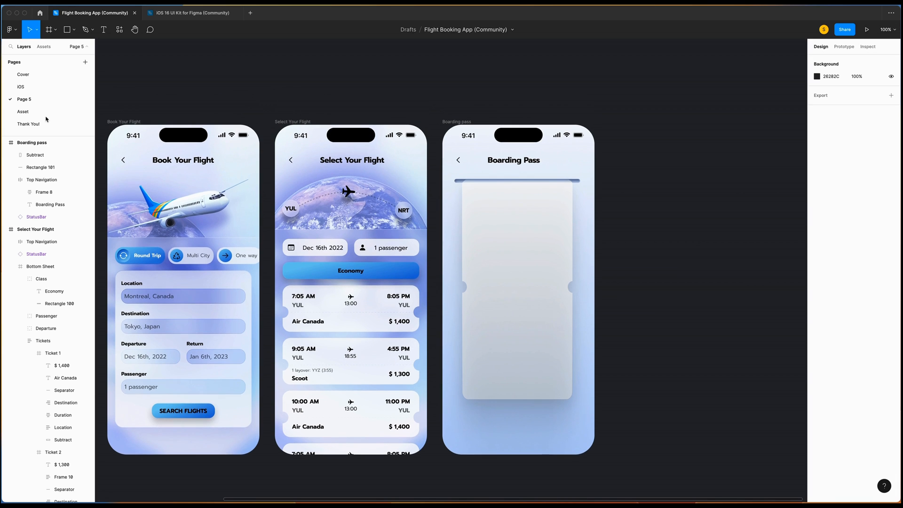
Paste the Air Canada logo from the Asset page onto the Boarding Pass card.
left_click(22, 111)
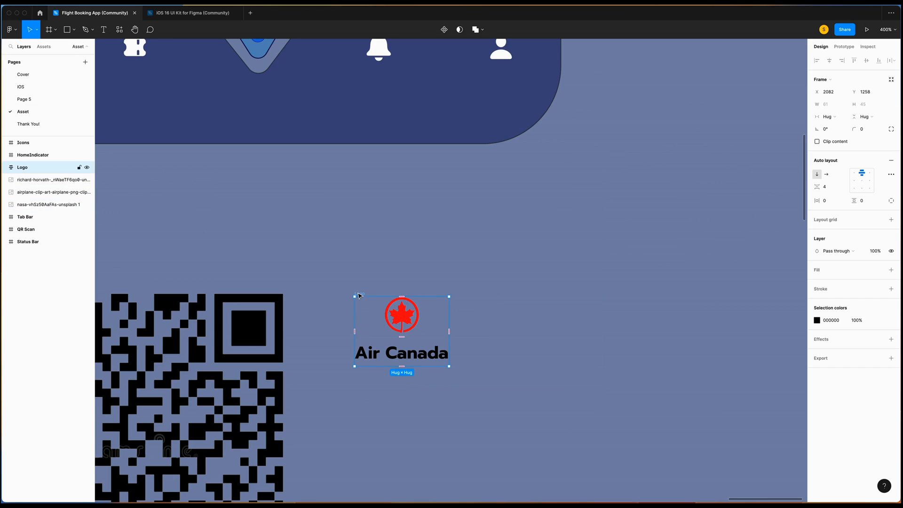
left_click(23, 99)
right_click(484, 162)
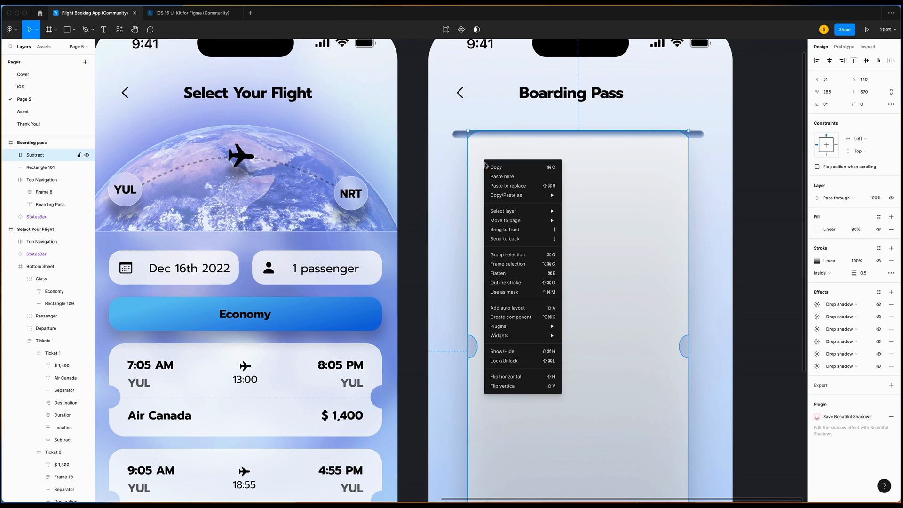
left_click(501, 177)
scroll(478, 165, "up", 3)
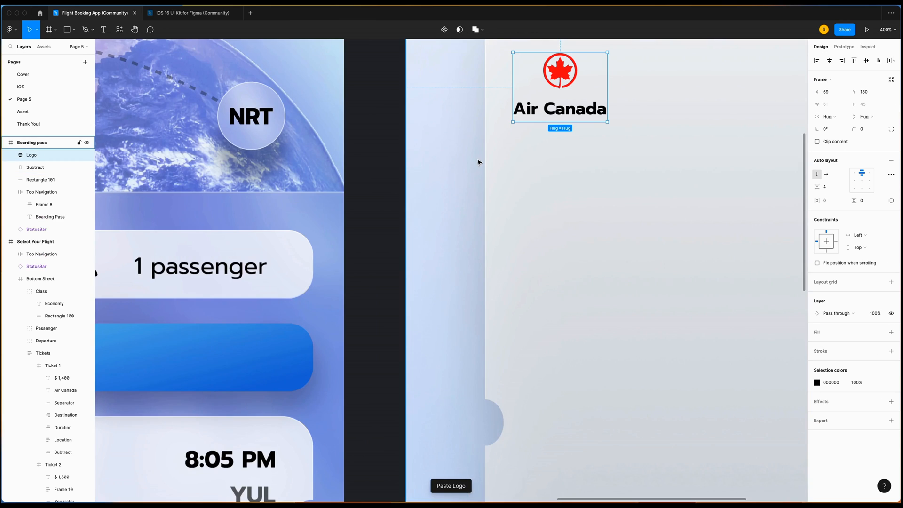
scroll(478, 162, "up", 1)
scroll(478, 162, "up", 3)
Nudge the logo left and up into the card's top-left corner.
key("Left")
key("Left")
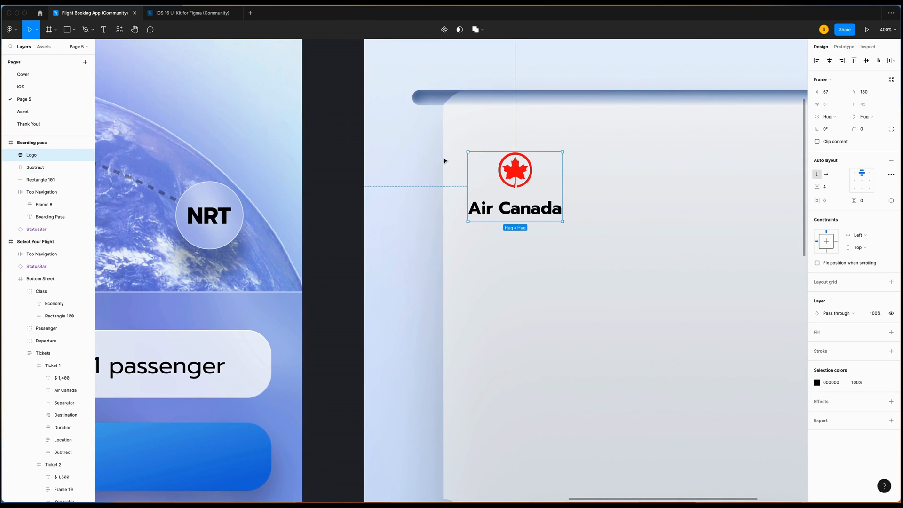
key("alt")
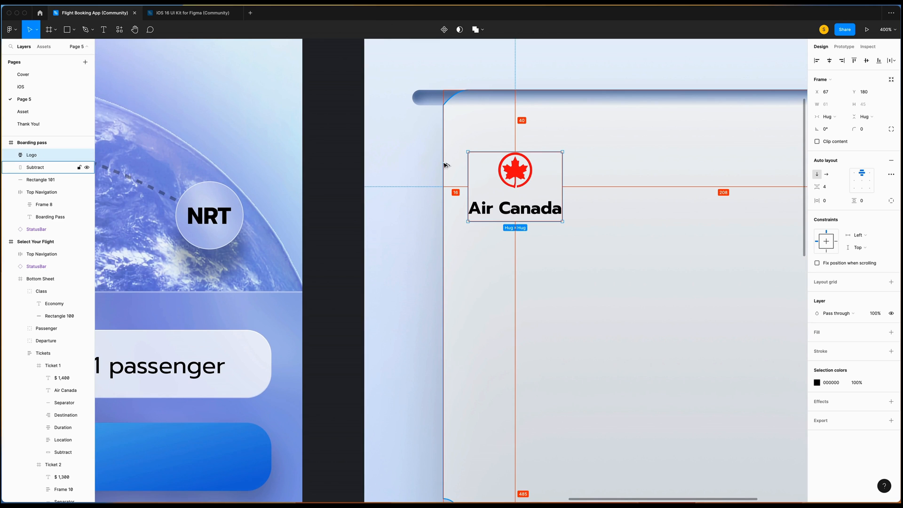
key("shift+Up")
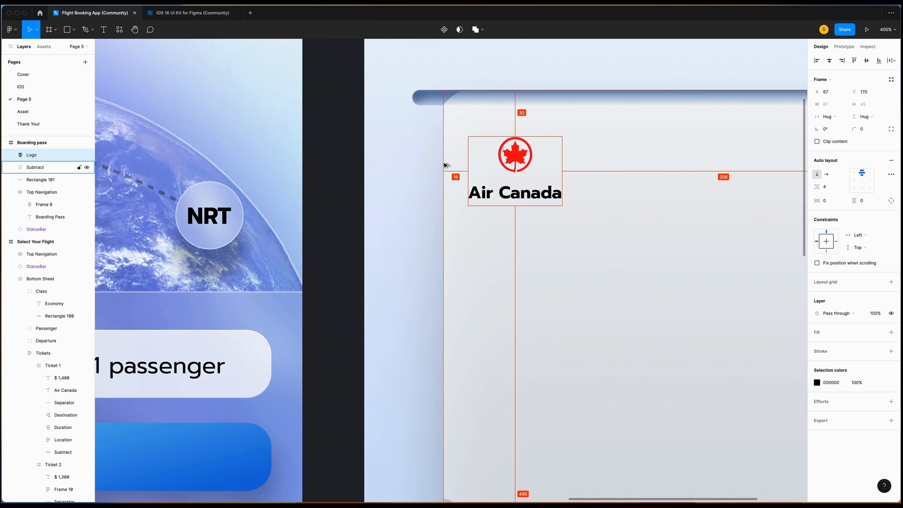
key("shift+Up")
key("alt")
key("Up")
key("Up")
key("alt")
scroll(445, 165, "right", 6)
scroll(445, 166, "up", 3)
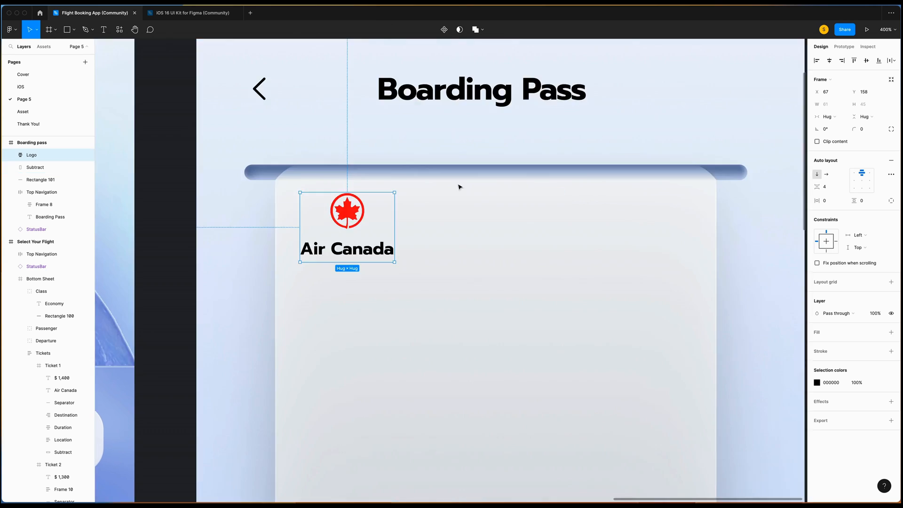
Add a text box beside the logo reading 'December 16th, 2022'.
key("Escape")
key("t")
left_click_drag(547, 239, 679, 256)
scroll(679, 256, "right", 1)
type("December 16th, 2022")
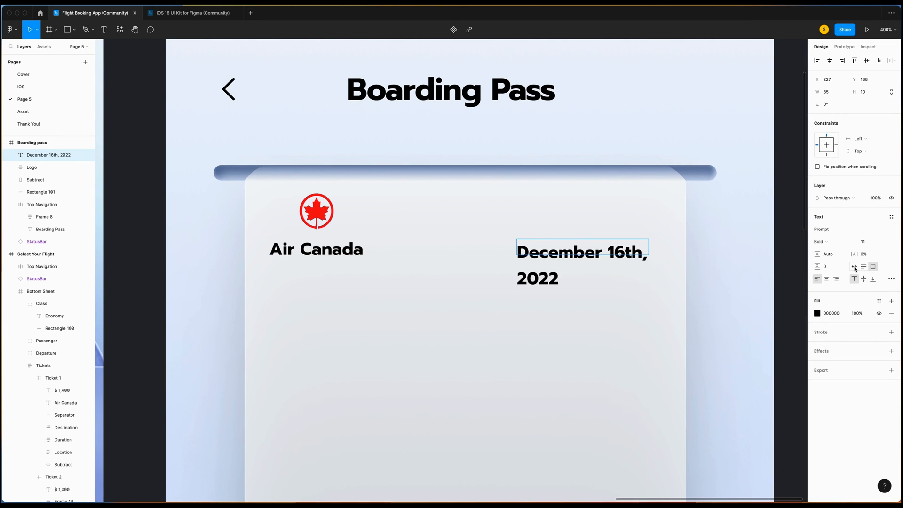
Set the date text to auto width, Regular weight, size 13, and move it left.
left_click(855, 267)
left_click(822, 241)
left_click(838, 214)
left_click(863, 242)
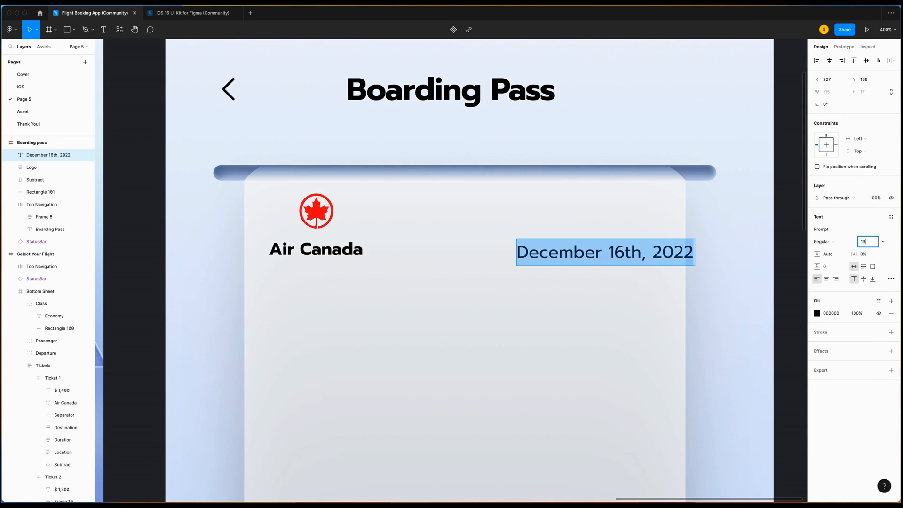
type("13")
key("Return")
left_click_drag(607, 254, 556, 249)
Turn on rulers, pull a guide to the Air Canada baseline, and align the date to it.
left_click(539, 299)
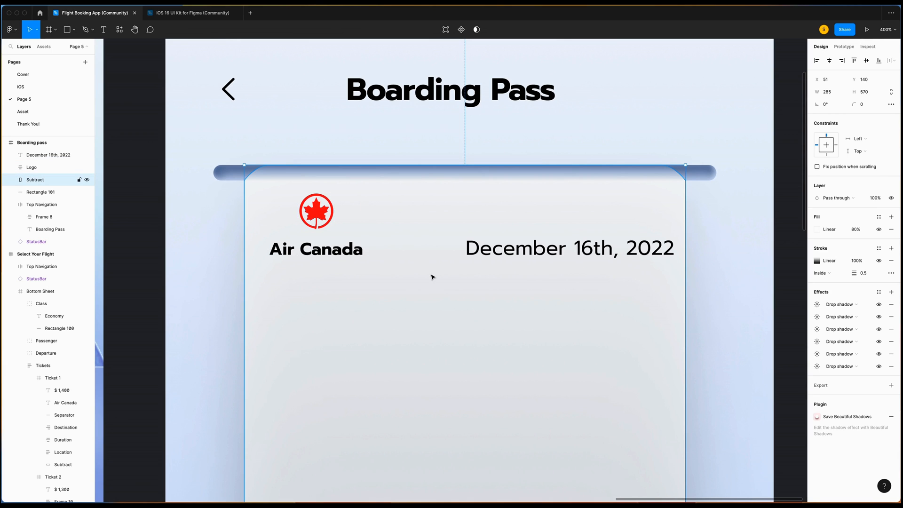
scroll(431, 276, "up", 5)
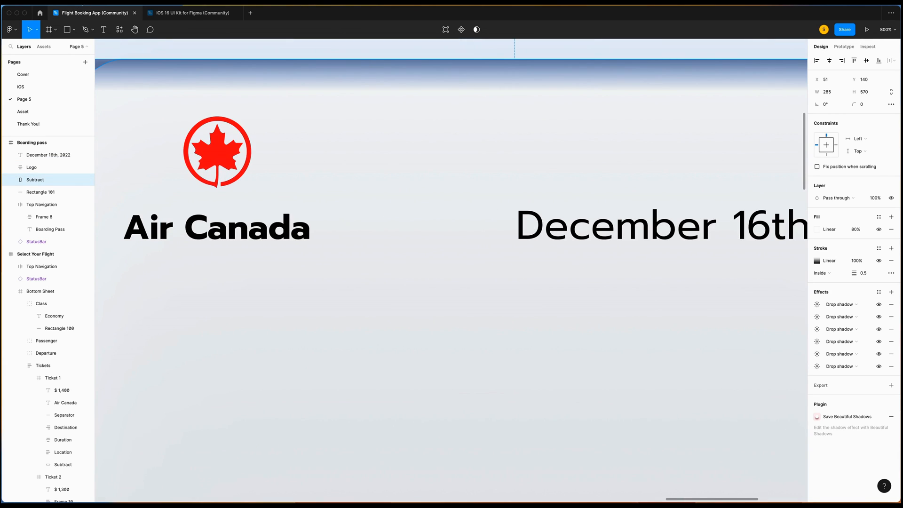
left_click(84, 4)
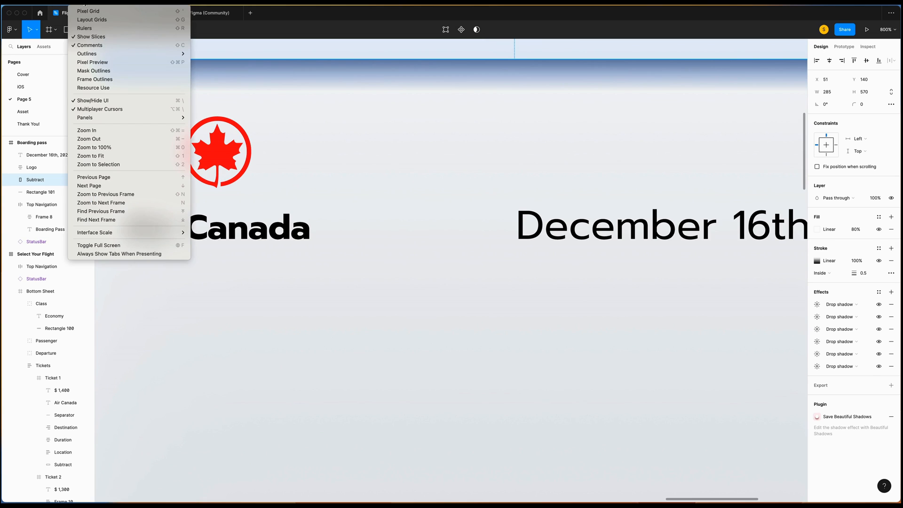
left_click(85, 28)
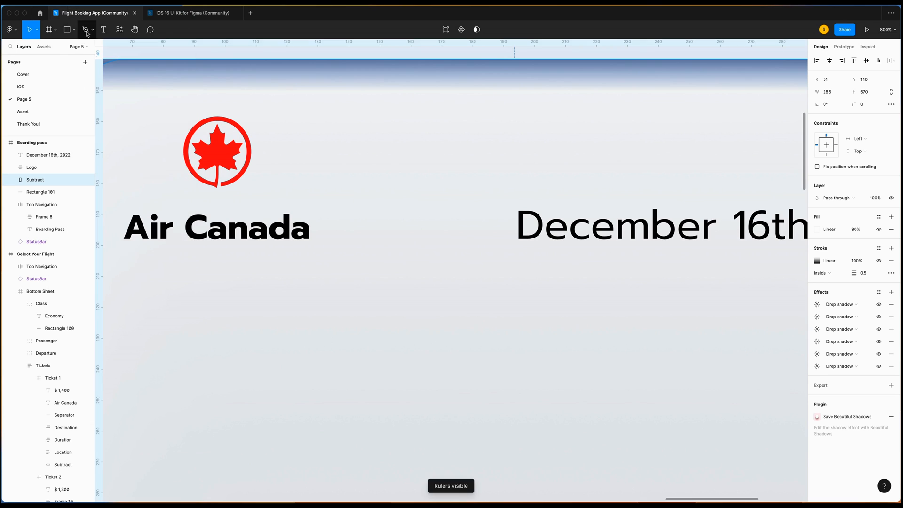
left_click_drag(107, 43, 115, 239)
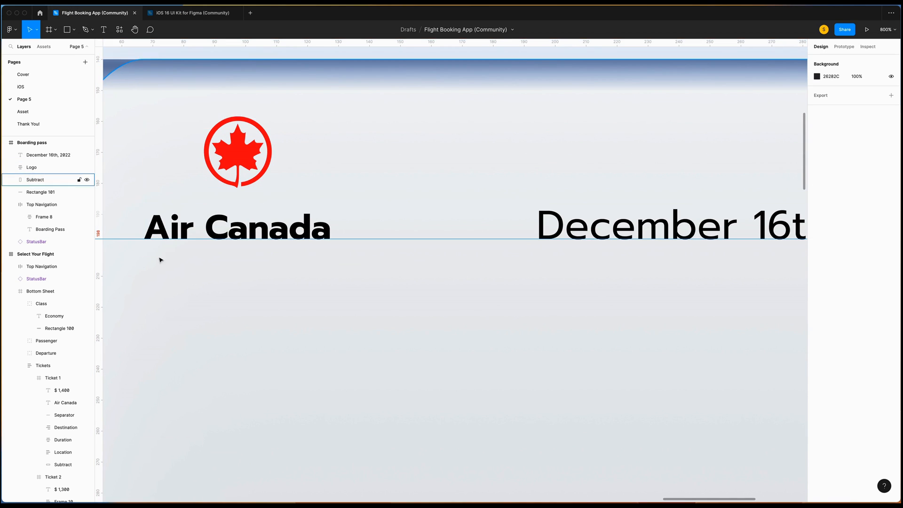
scroll(159, 251, "left", 1)
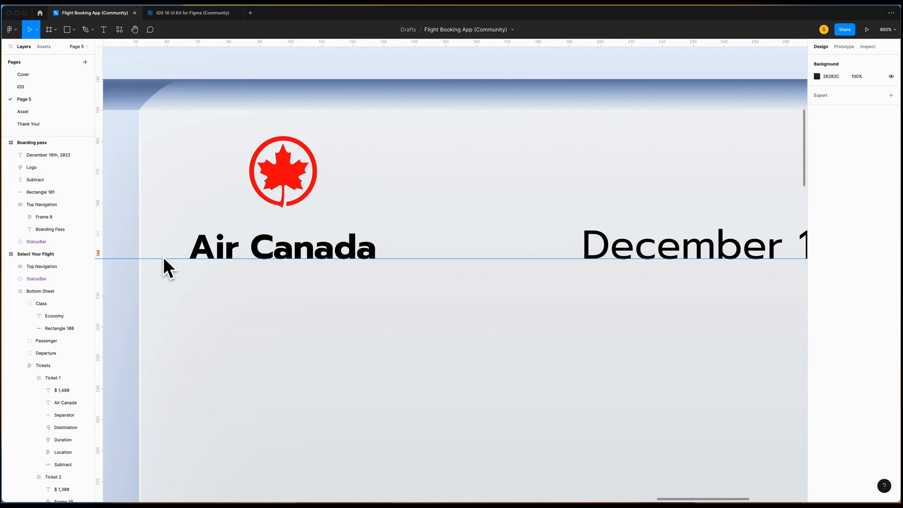
scroll(197, 259, "right", 6)
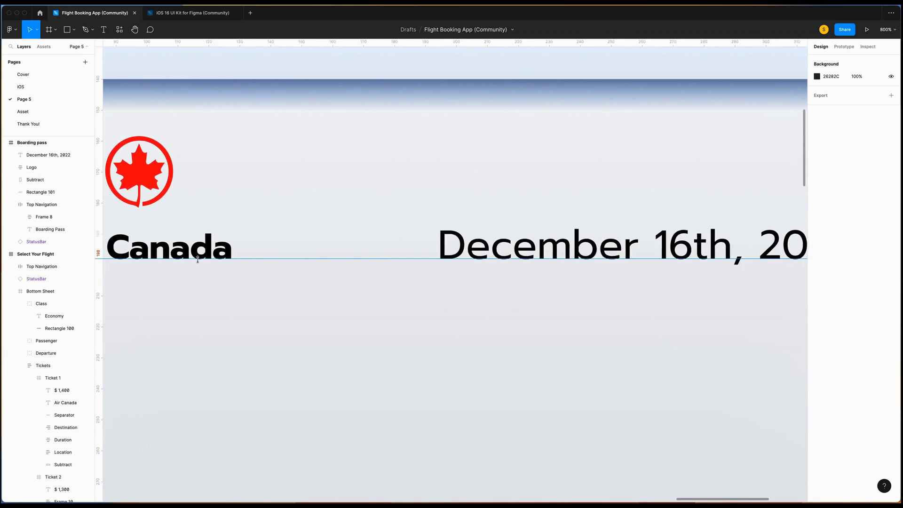
left_click(386, 250)
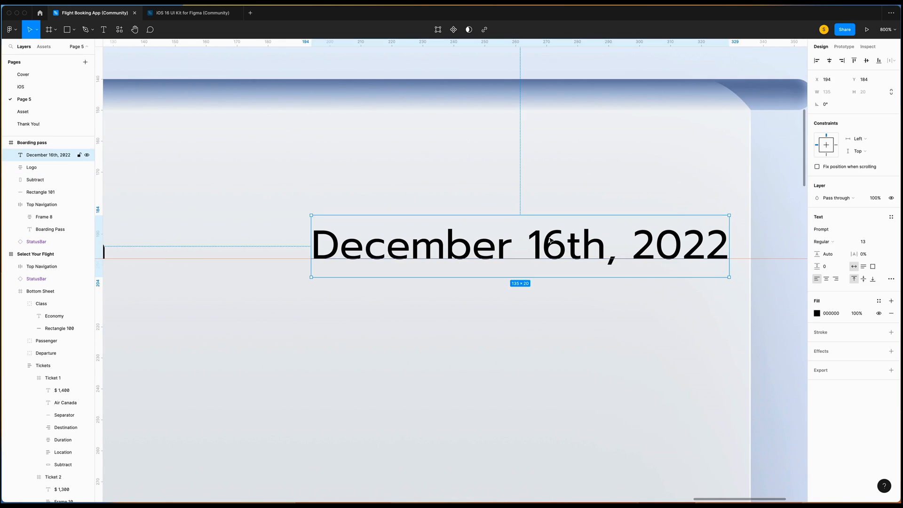
key("Left")
key("Left")
key("Left")
key("Left")
key("Left")
key("Left")
key("Left")
key("Left")
key("Left")
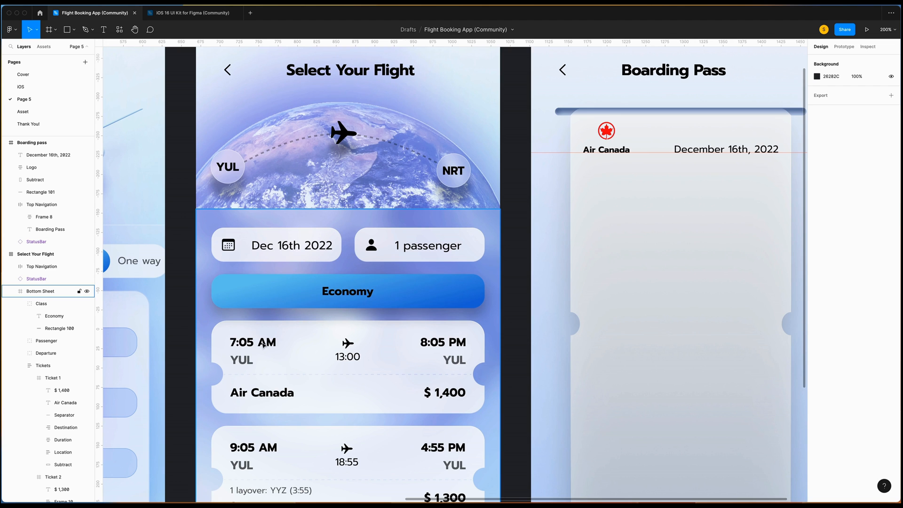
Copy the 7:05 AM YUL departure group from Ticket 1 and place it under the logo.
left_click(263, 345)
double_click(252, 343)
double_click(252, 343)
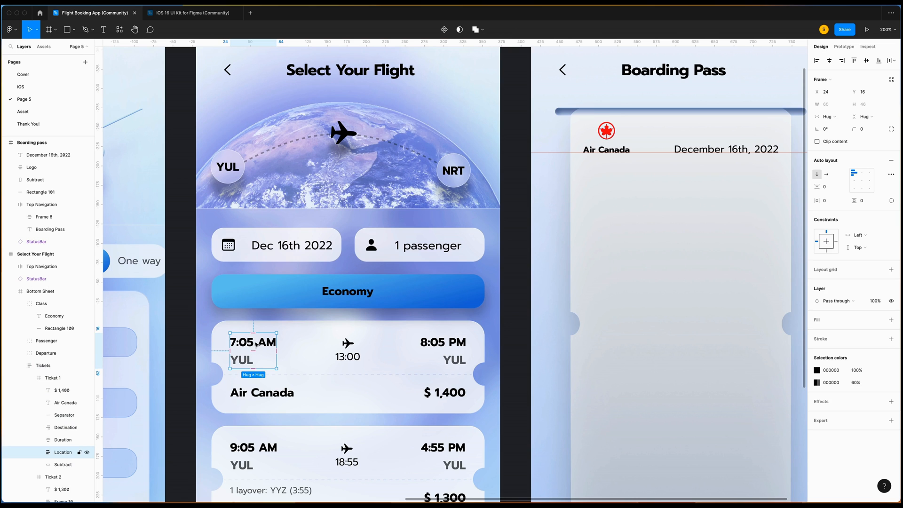
scroll(254, 345, "down", 8)
scroll(250, 329, "up", 7)
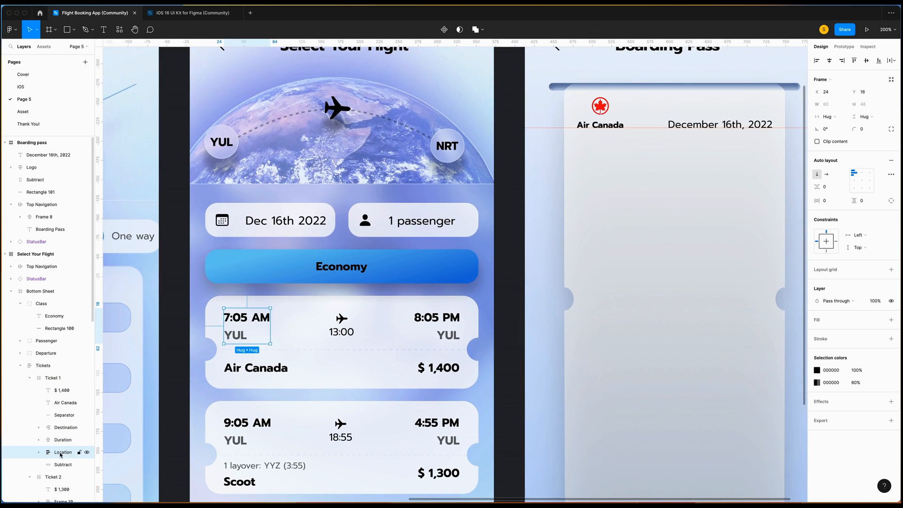
scroll(594, 149, "up", 2)
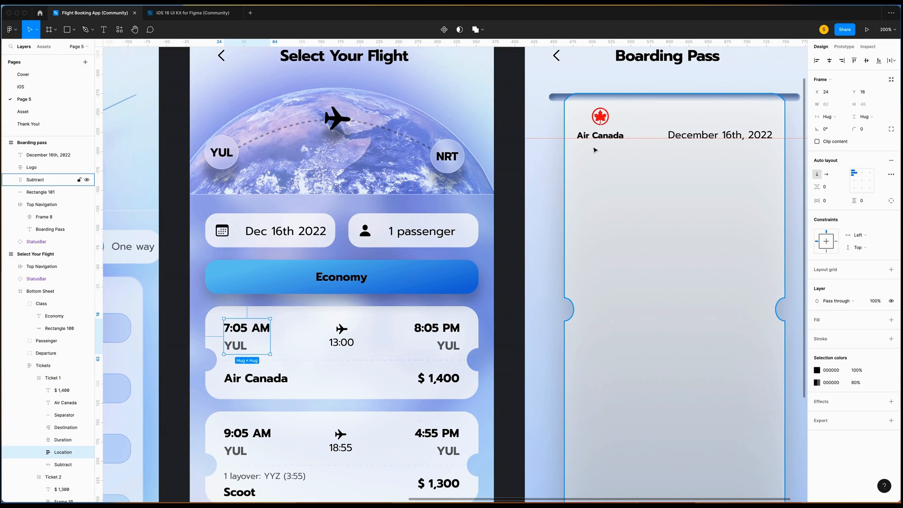
right_click(576, 164)
left_click(592, 179)
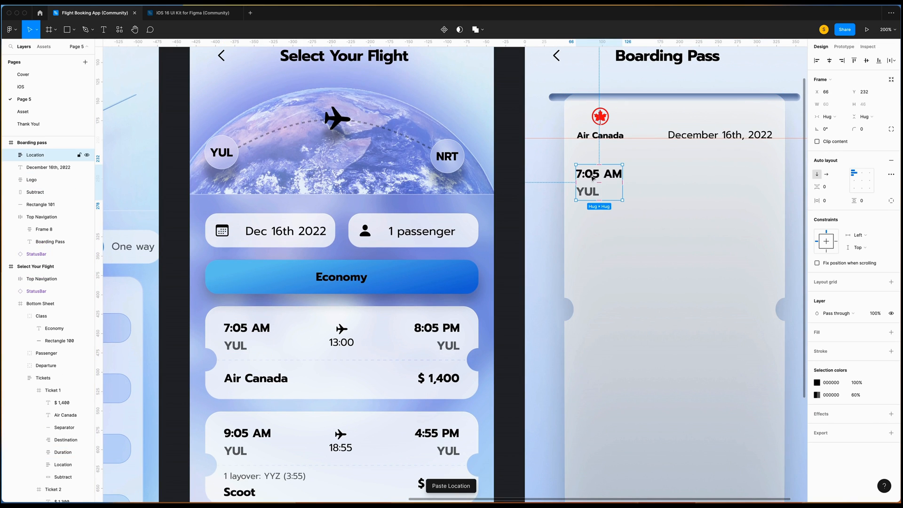
left_click_drag(597, 188, 598, 176)
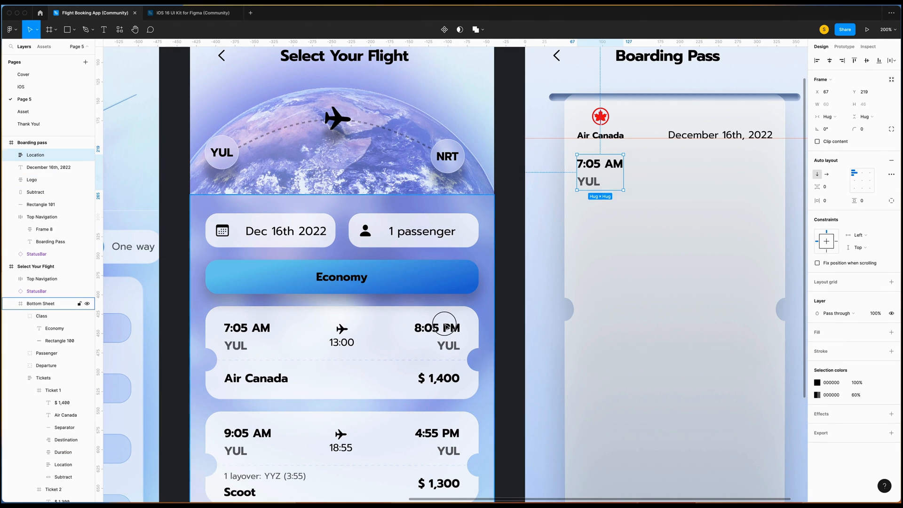
Paste the 8:05 PM arrival group on the right, level with the departure time.
left_click(446, 329)
key("super+c")
right_click(727, 179)
left_click(743, 195)
left_click_drag(752, 190, 752, 163)
Paste the plane and 13:00 duration group and center it between the two times.
left_click(341, 342, "super")
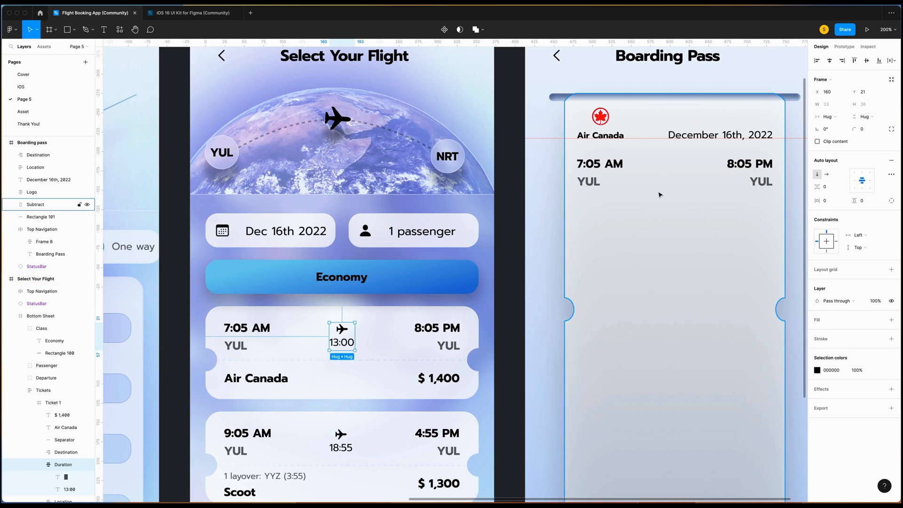
left_click(660, 177)
key("super+v")
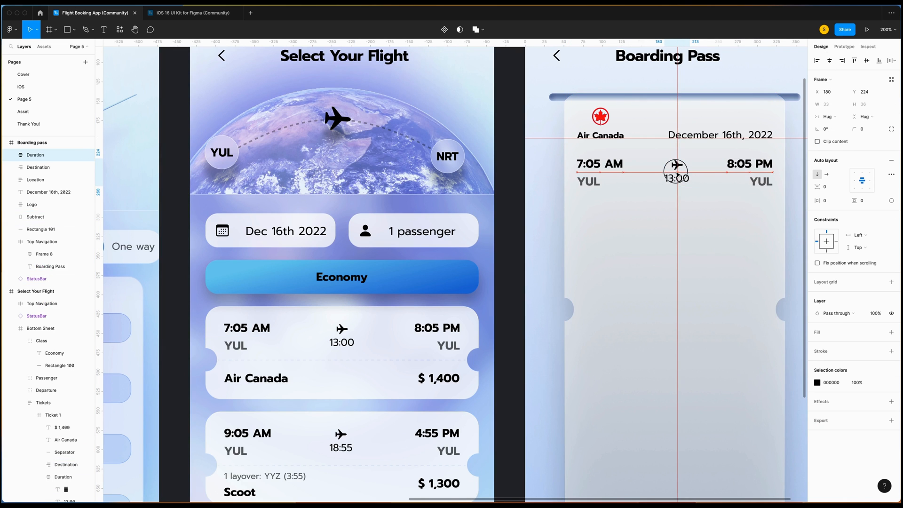
double_click(676, 165)
left_click(882, 194)
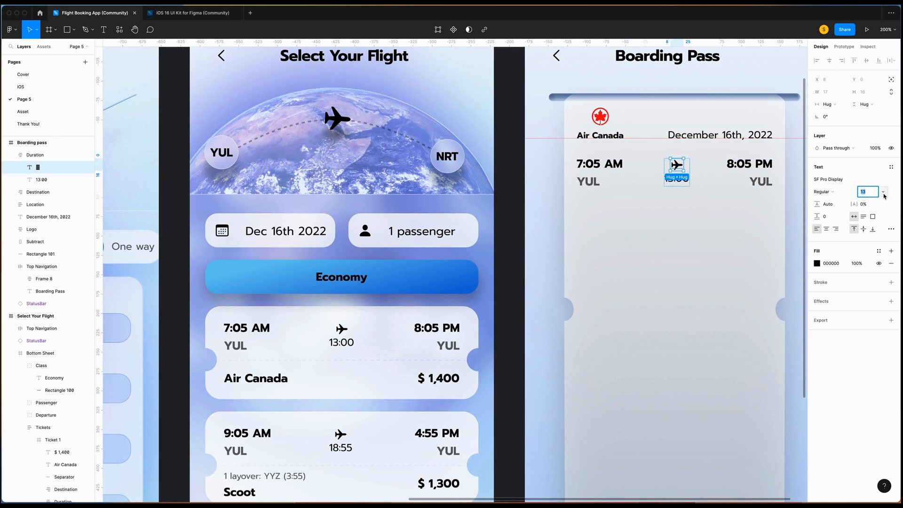
left_click(649, 212)
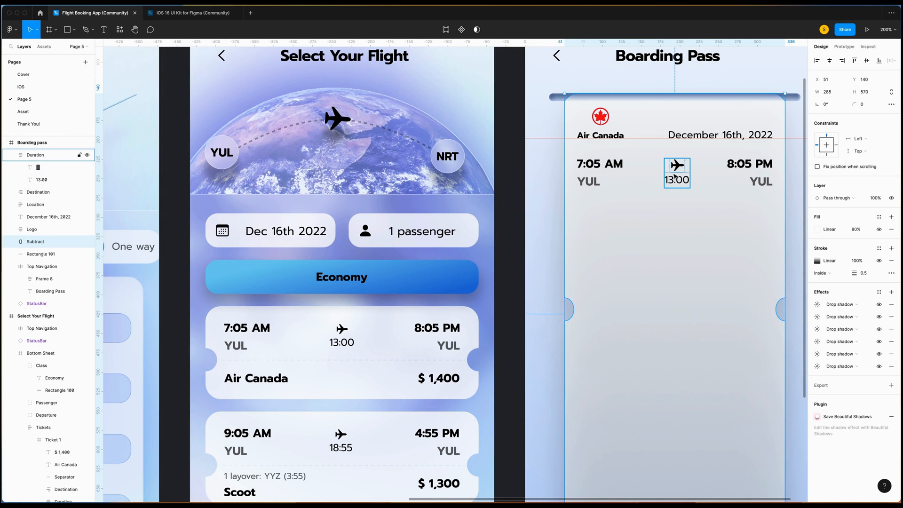
key("super+z")
left_click_drag(674, 173, 678, 176)
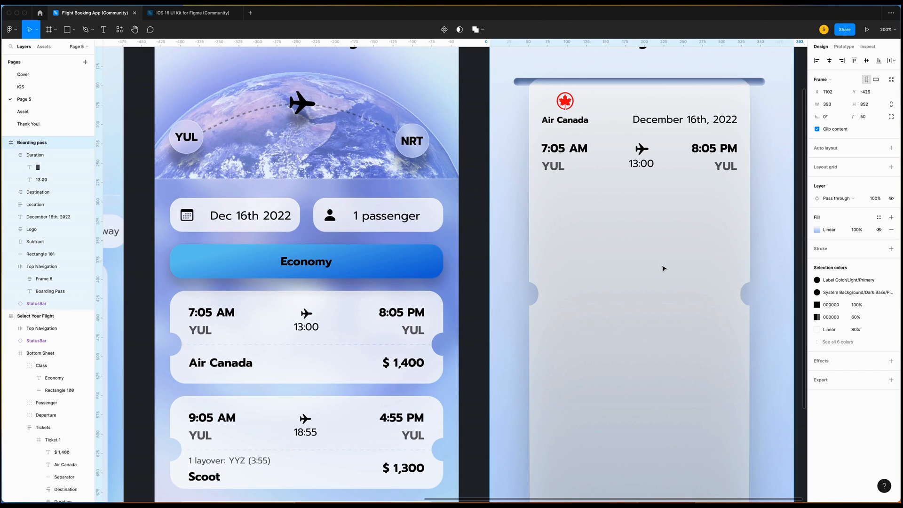
scroll(660, 266, "right", 2)
Draw a line below the flight times with width 284 and rotation 0.
key("l")
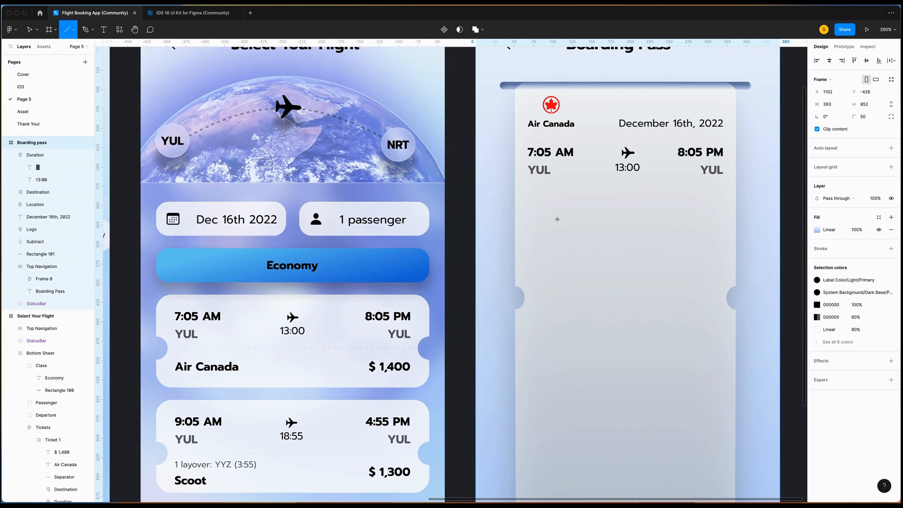
left_click_drag(518, 201, 732, 202)
left_click(838, 92)
type("284")
key("Return")
left_click(838, 104)
type("0")
key("Return")
left_click_drag(695, 202, 692, 202)
Make the line's stroke dashed in the advanced stroke settings.
left_click(890, 275)
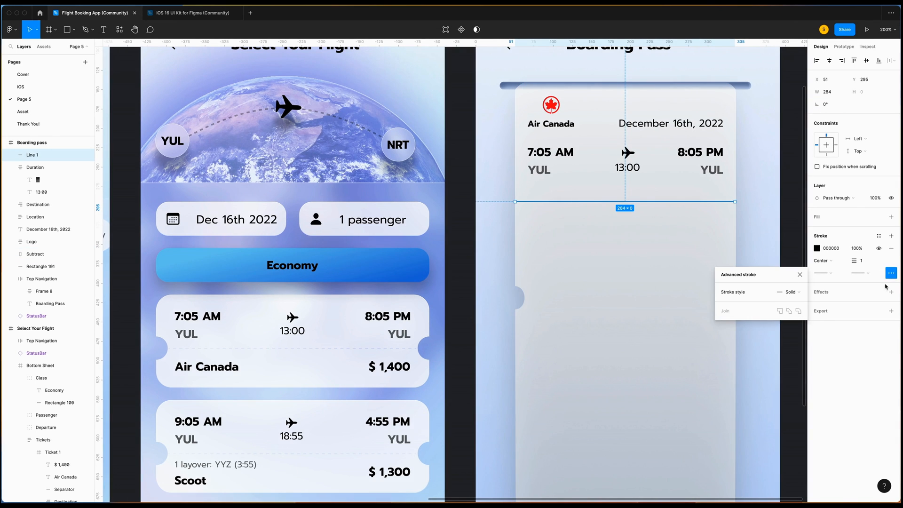
left_click(790, 292)
left_click(799, 302)
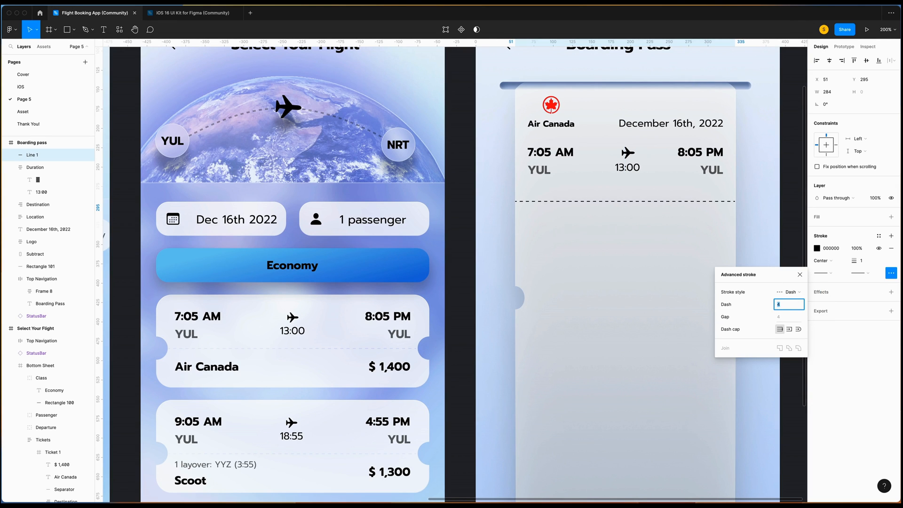
left_click(460, 343)
Copy Ticket 1's separator properties onto the new line and nudge it up.
left_click(260, 348, "super")
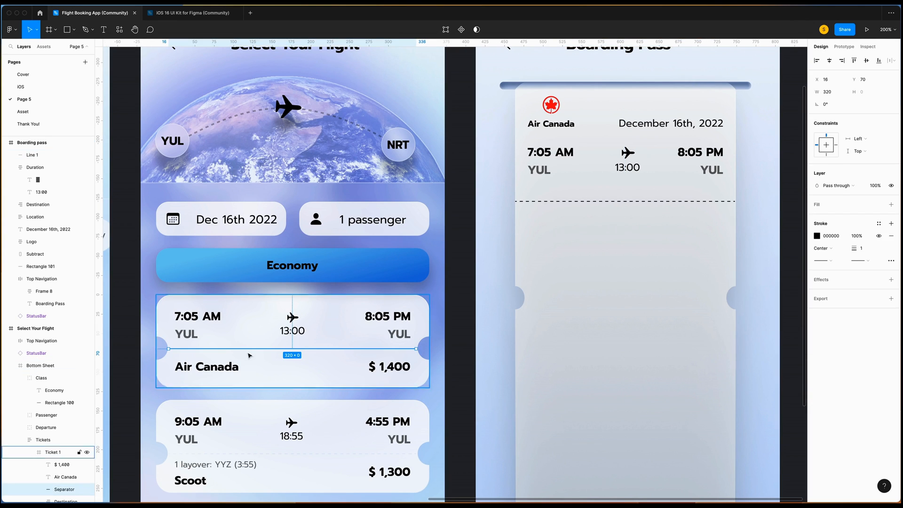
right_click(272, 349)
mouse_move(329, 300)
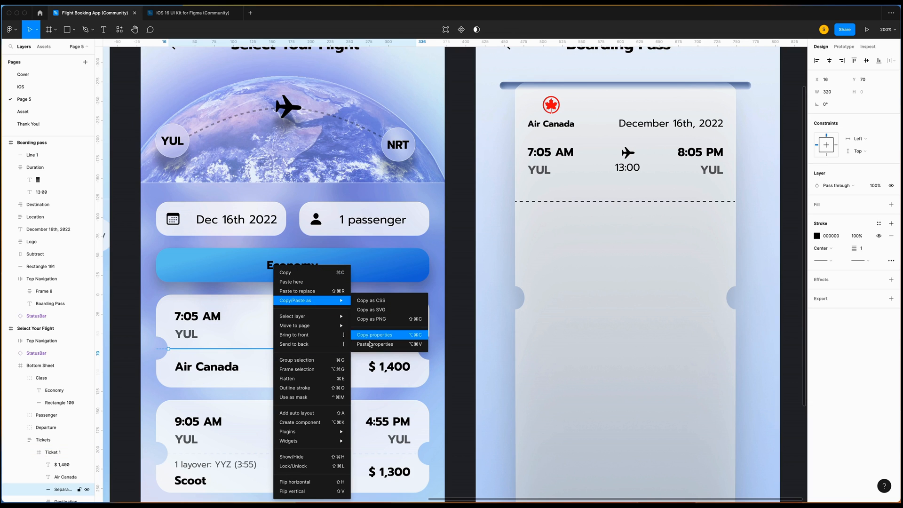
left_click(369, 335)
left_click(553, 201)
right_click(554, 202)
mouse_move(592, 234)
left_click(658, 278)
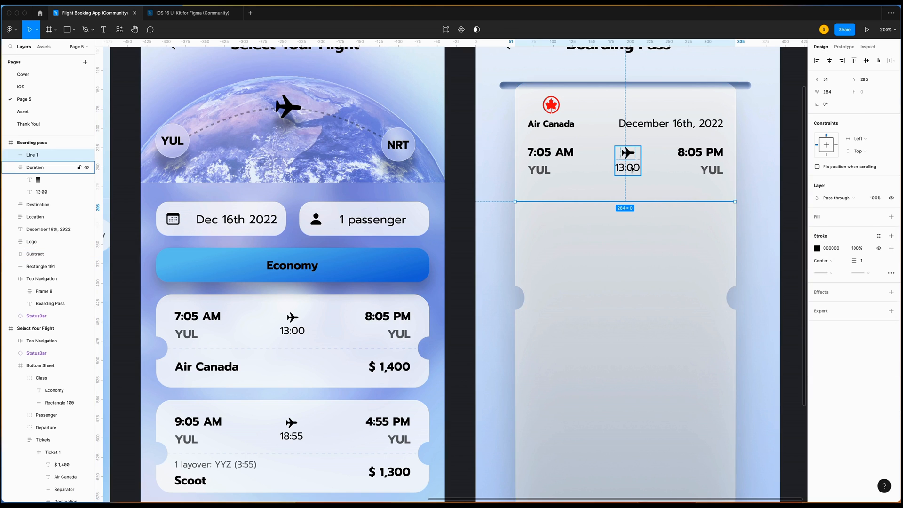
key("Up")
key("Up")
key("Up")
key("Up")
key("Up")
key("Up")
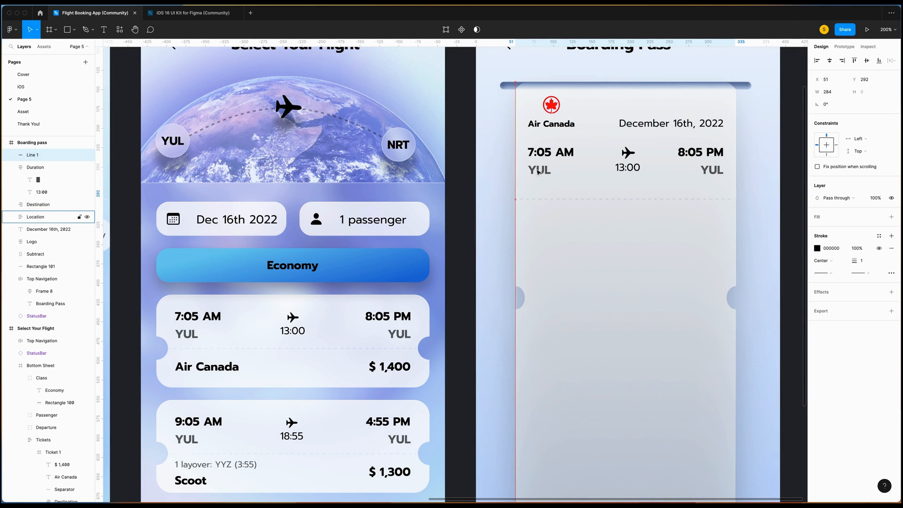
key("Up")
key("Up")
key("Up")
key("Up")
key("Up")
key("Up")
key("Up")
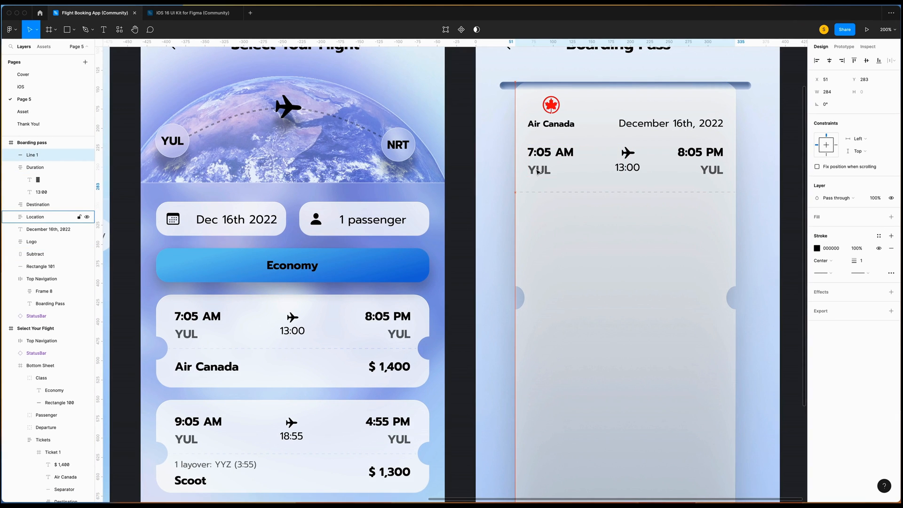
Add a Class text box below the YUL departure.
key("t")
left_click_drag(527, 210, 576, 231)
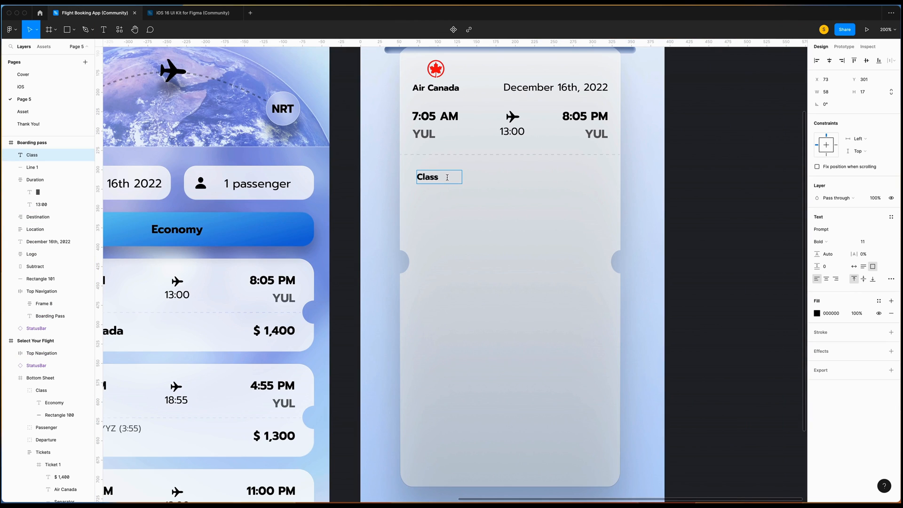
left_click_drag(439, 177, 395, 176)
Duplicate the Class label above itself and retype it as Economy.
left_click(854, 266)
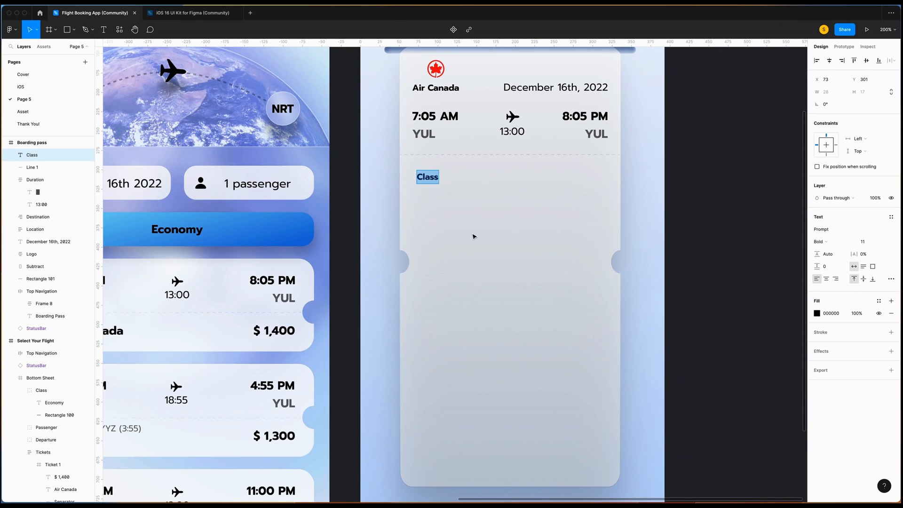
key("Escape")
key("ctrl+v")
key("Up")
key("Up")
key("Up")
key("Up")
key("Up")
key("Up")
key("Up")
key("Up")
key("Up")
key("Return")
type("Econ")
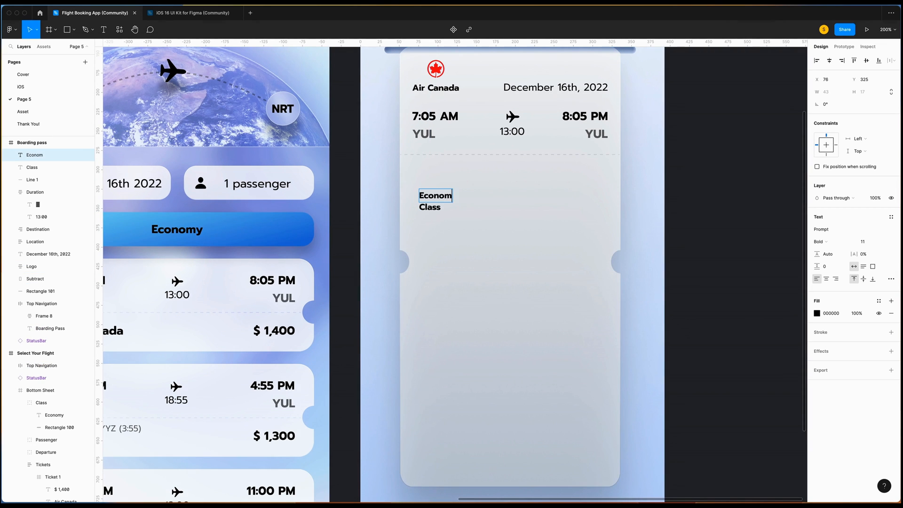
Style Economy at size 15, Regular weight, 60% opacity.
key("ctrl+a")
left_click(867, 241)
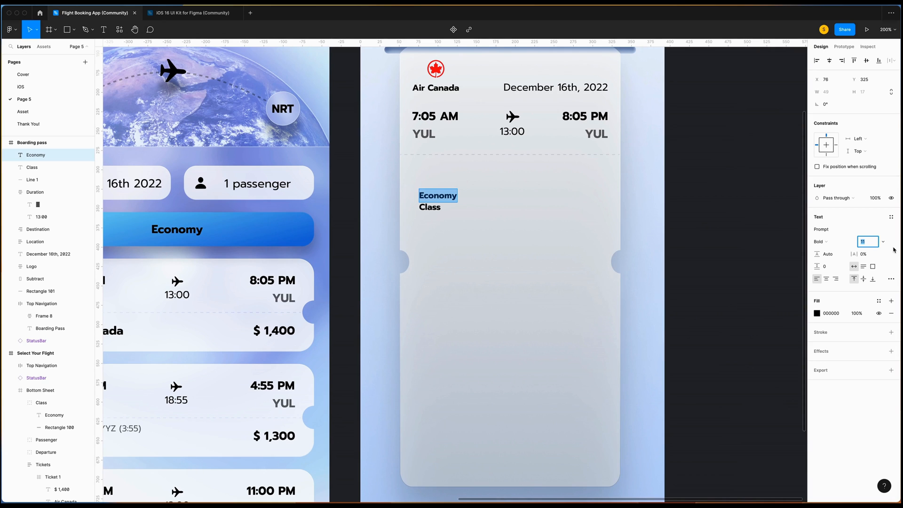
type("15")
key("Return")
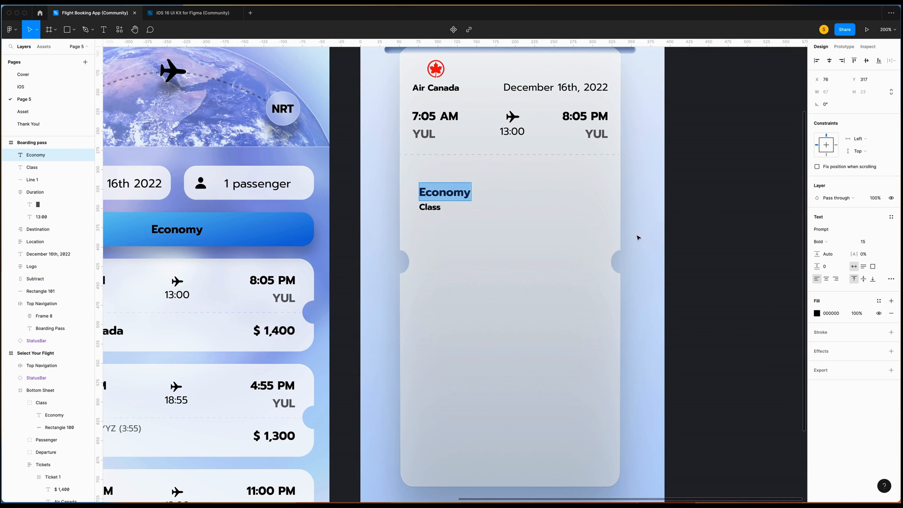
left_click(824, 246)
left_click(833, 215)
left_click(858, 313)
type("60")
key("Return")
Wrap Economy and Class in vertical auto layout, position it, and paste a copy beside it.
left_click(430, 206, "shift")
key("shift+a")
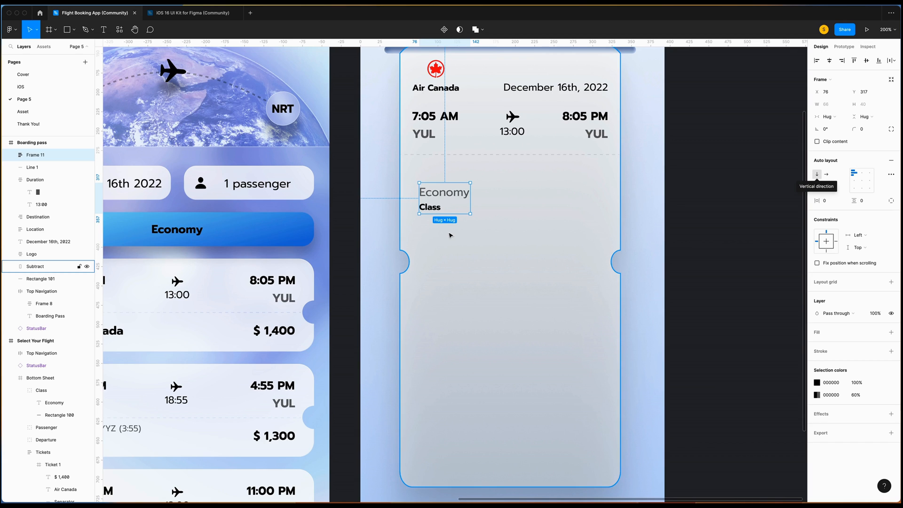
left_click_drag(437, 193, 428, 177)
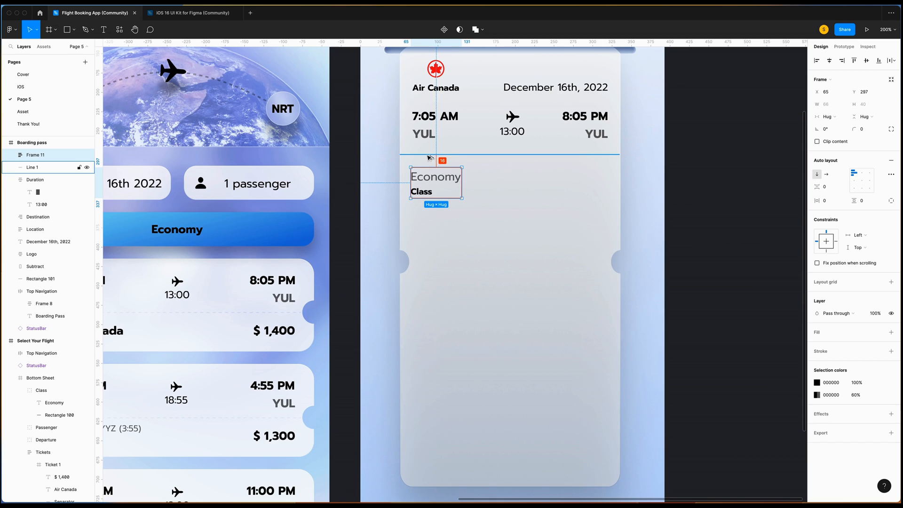
key("Right")
key("Right")
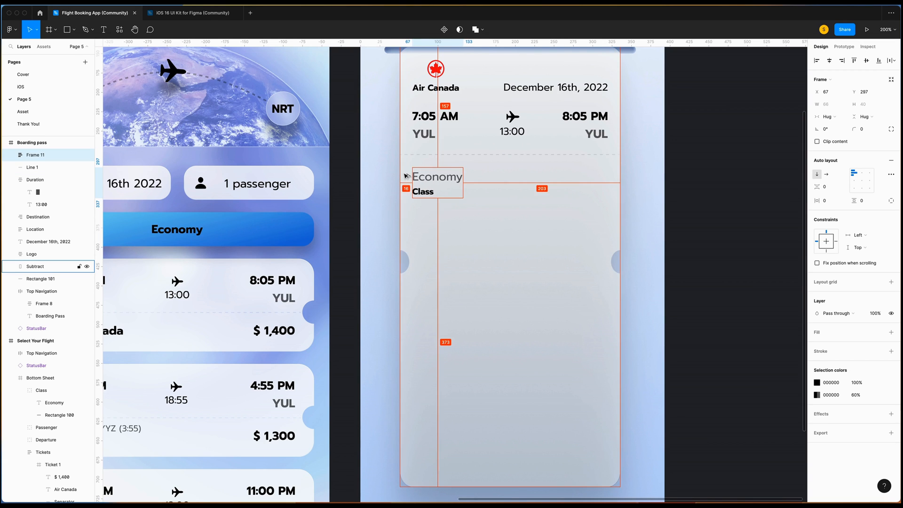
key("ctrl+v")
left_click_drag(425, 177, 484, 177)
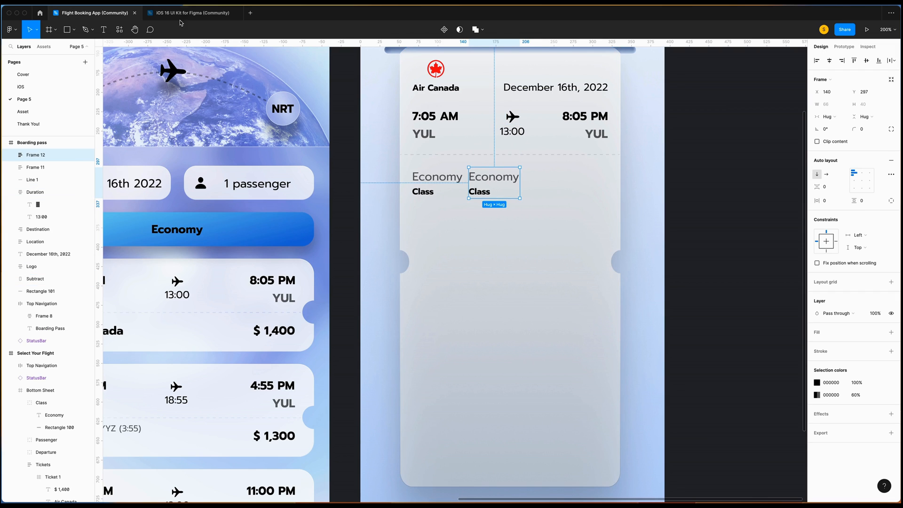
Turn the copied Class pair into a Gate 8 pair with centered contents.
double_click(479, 192)
type("Gate")
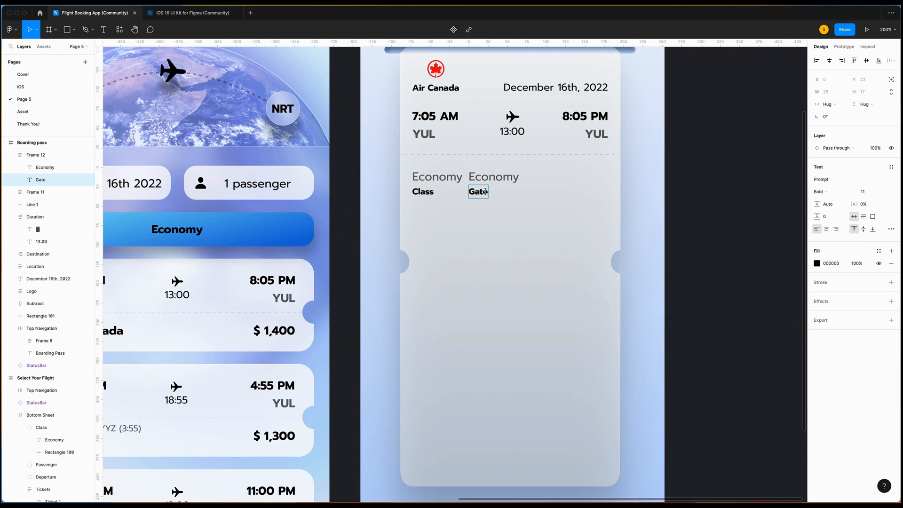
double_click(484, 177)
type("8")
key("Escape")
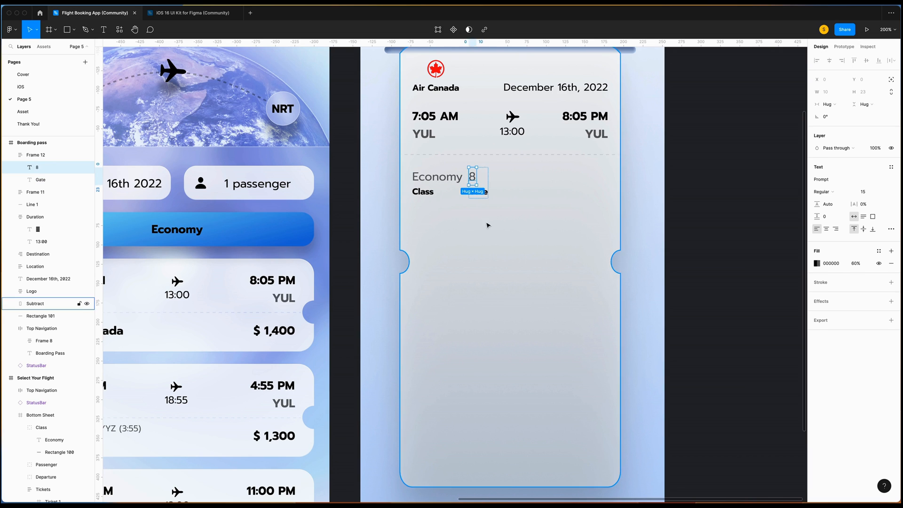
key("Escape")
left_click(862, 174)
Paste a copy to the right of the Gate pair and make it Terminal 3.
left_click(484, 196)
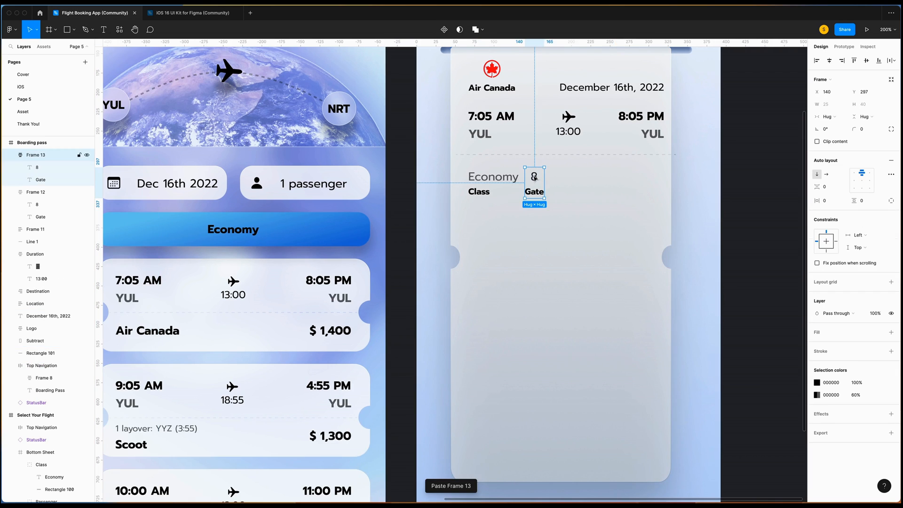
left_click_drag(534, 178, 569, 178)
double_click(569, 191)
type("Terminal")
double_click(578, 177)
type("3")
key("Escape")
key("Escape")
Duplicate the Terminal pair and change it to Flight with value AC006.
key("ctrl+c")
key("ctrl+v")
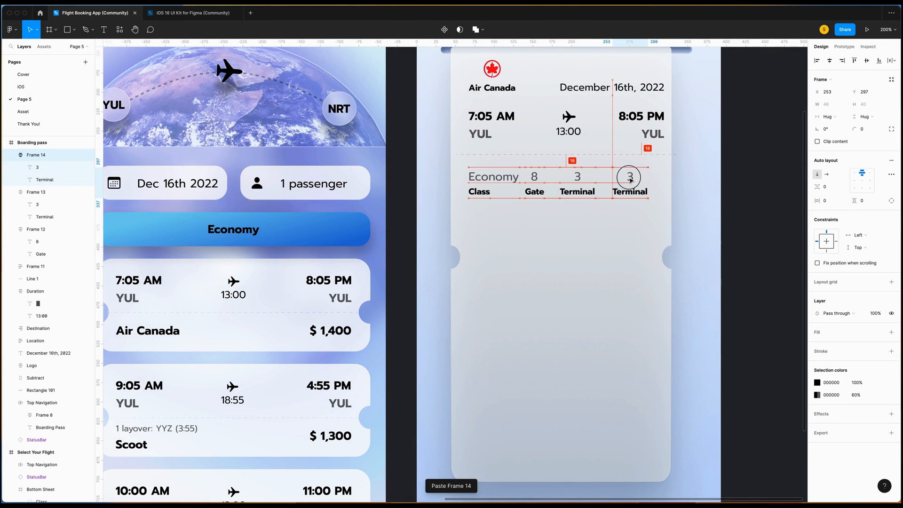
double_click(630, 191)
type("Flight")
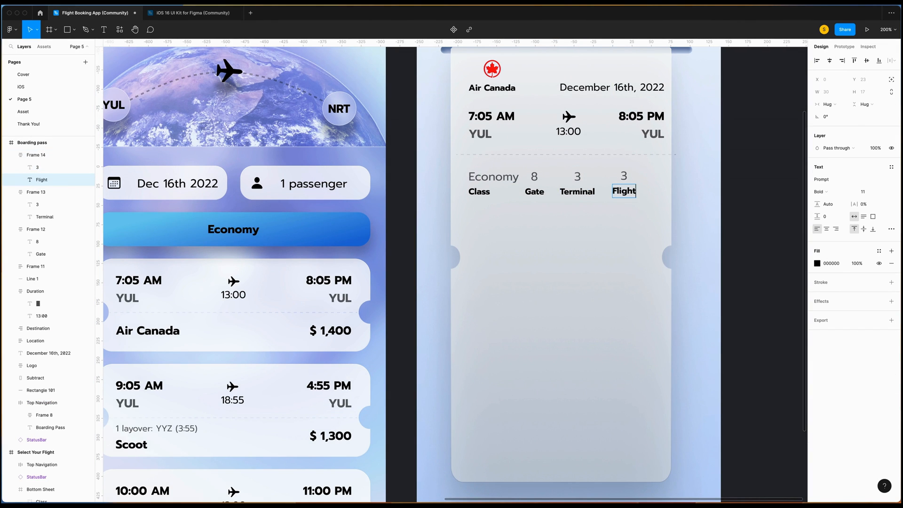
double_click(624, 175)
type("A")
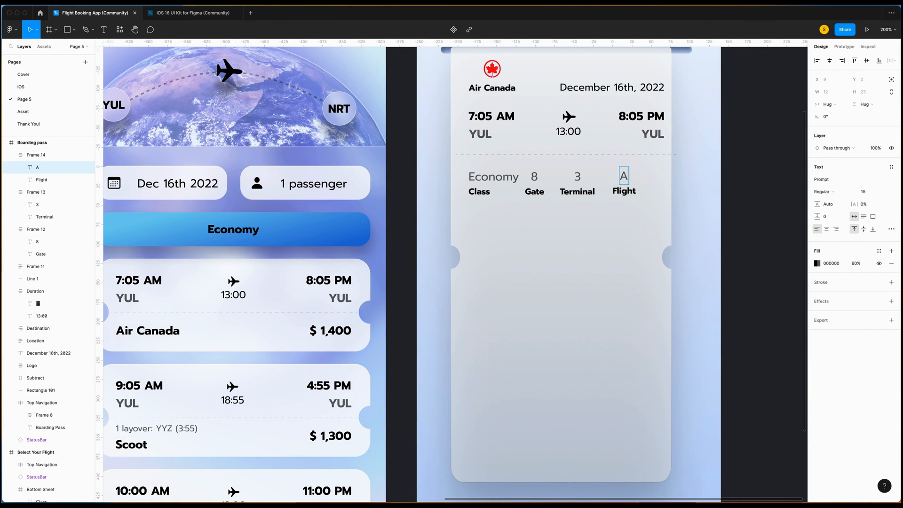
type("C006")
key("Escape")
key("Escape")
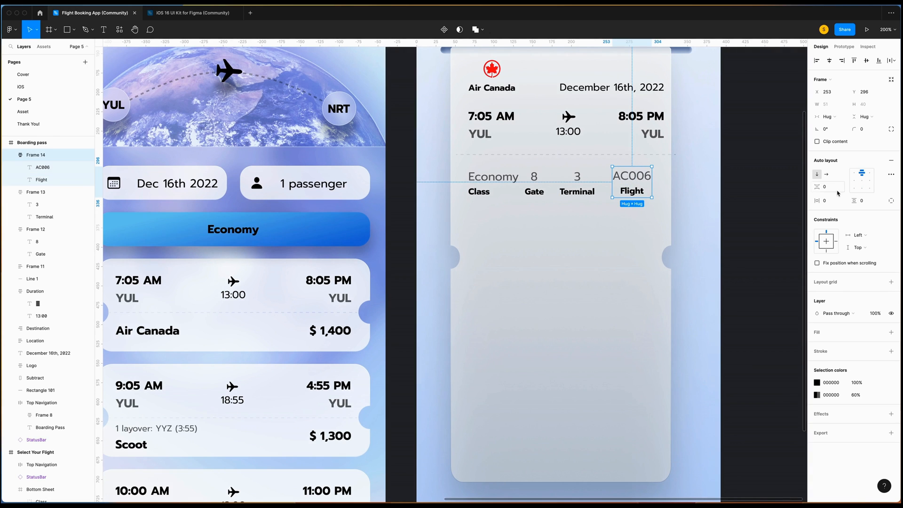
Right-align the Flight column's number and label, then nudge it right.
left_click(871, 174)
left_click(633, 180)
left_click(633, 180)
key("Right")
key("Right")
key("Right")
key("Right")
key("Right")
key("Right")
key("Right")
key("Right")
key("Right")
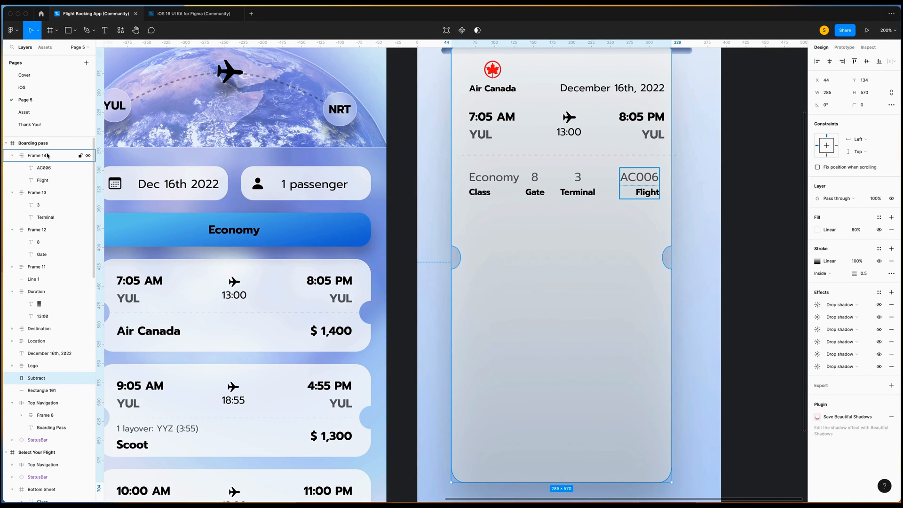
Rename the column groups to Terminal, Gate and Class in the layers panel.
left_click(47, 155)
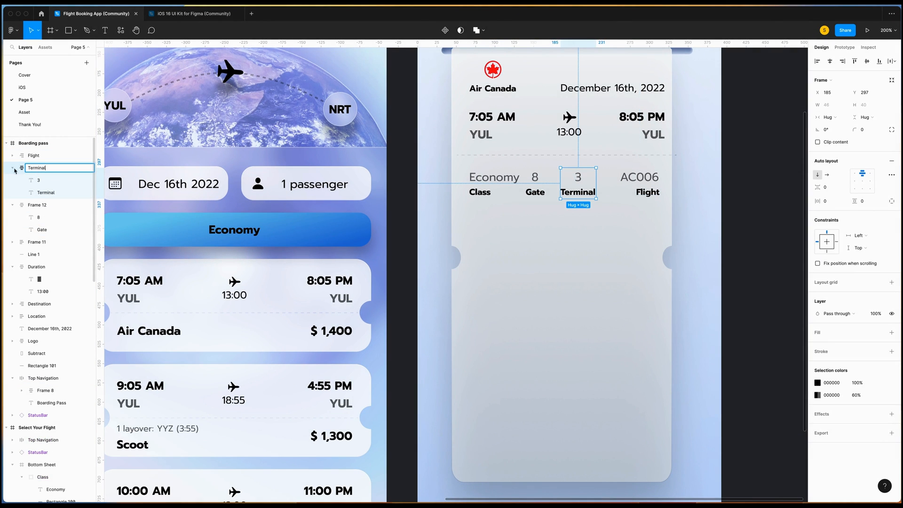
left_click(13, 168)
double_click(39, 181)
type("Gatee")
left_click(40, 180)
key("BackSpace")
key("BackSpace")
key("BackSpace")
key("BackSpace")
left_click(12, 181)
double_click(40, 194)
type("C")
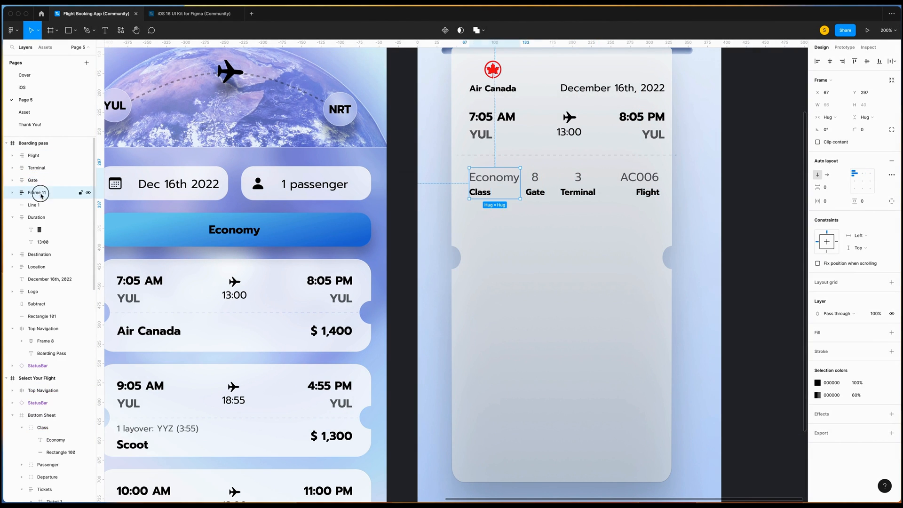
type("lass")
key("Return")
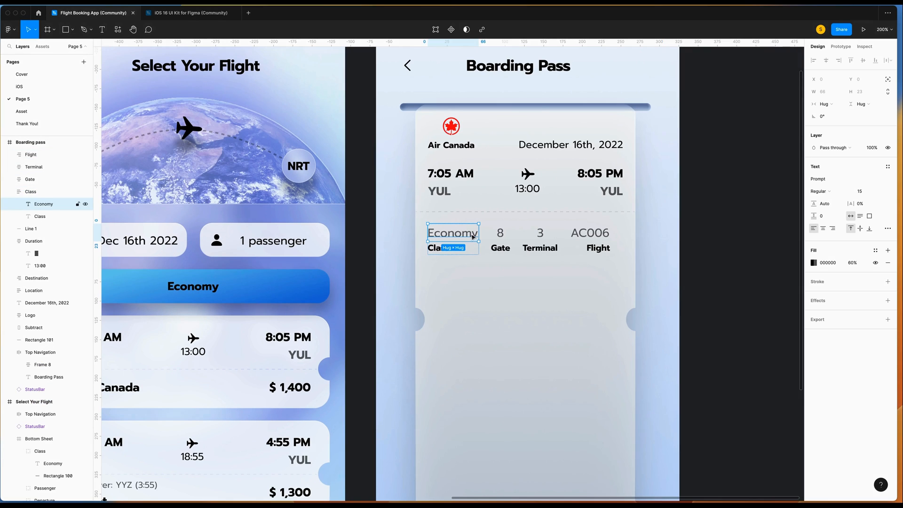
Set the gate, terminal and flight values to font size 13.
left_click(501, 233, "shift")
left_click(540, 235, "shift")
left_click(590, 233, "shift")
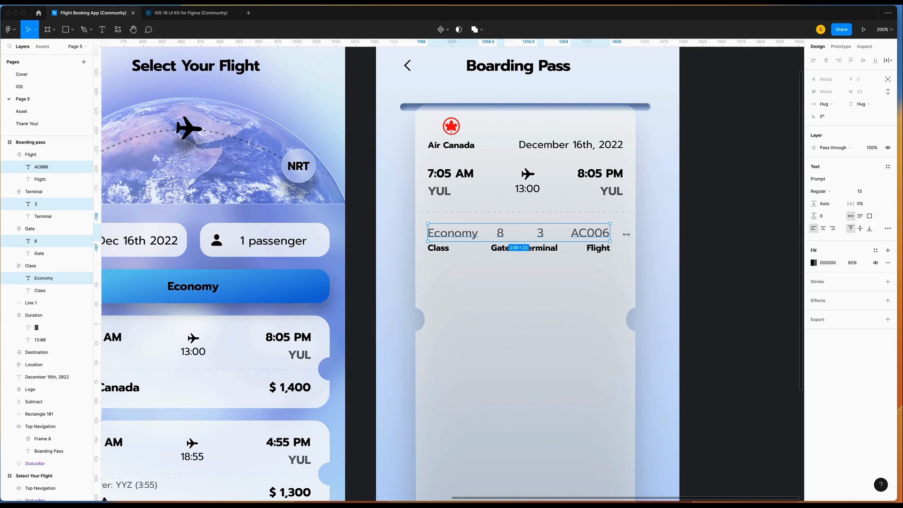
left_click(870, 192)
type("13")
key("Return")
Wrap the Flight, Terminal, Gate and Class columns in an auto layout row with 24 spacing.
left_click(30, 154)
left_click(33, 168, "shift")
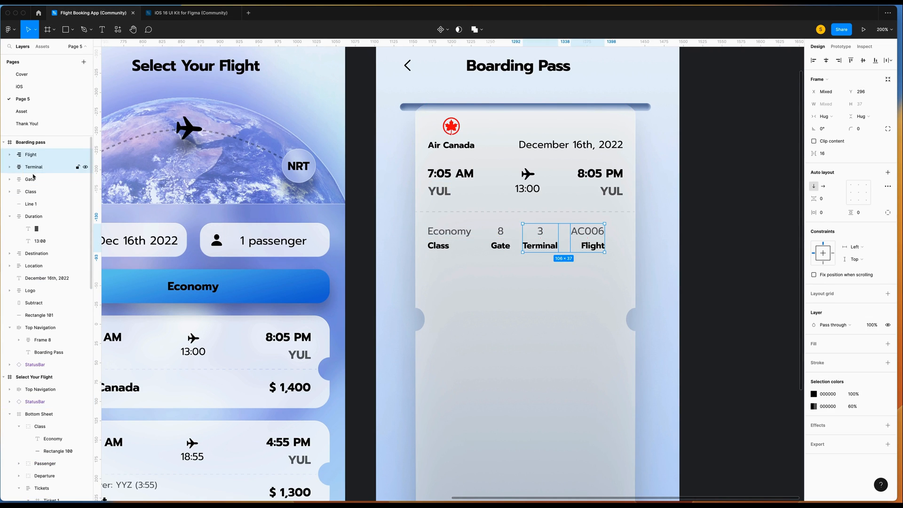
left_click(32, 180, "shift")
left_click(31, 191, "shift")
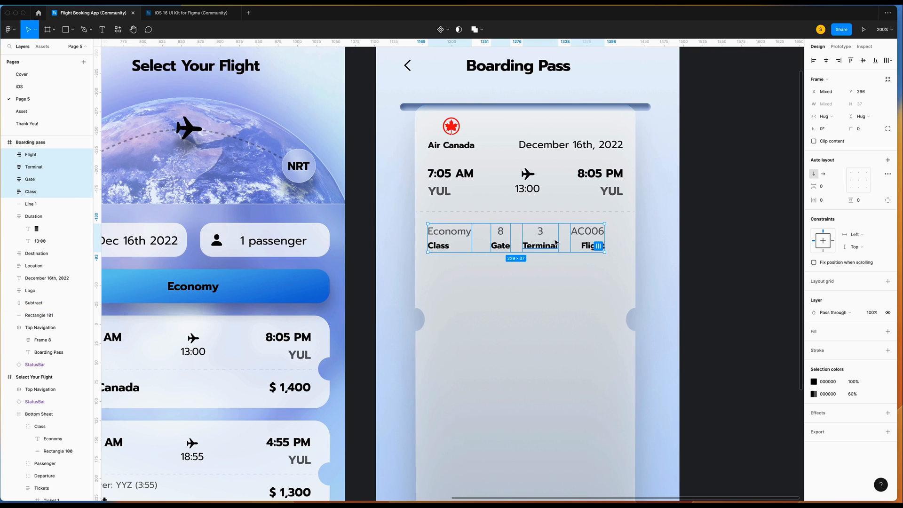
key("shift+a")
left_click(840, 187)
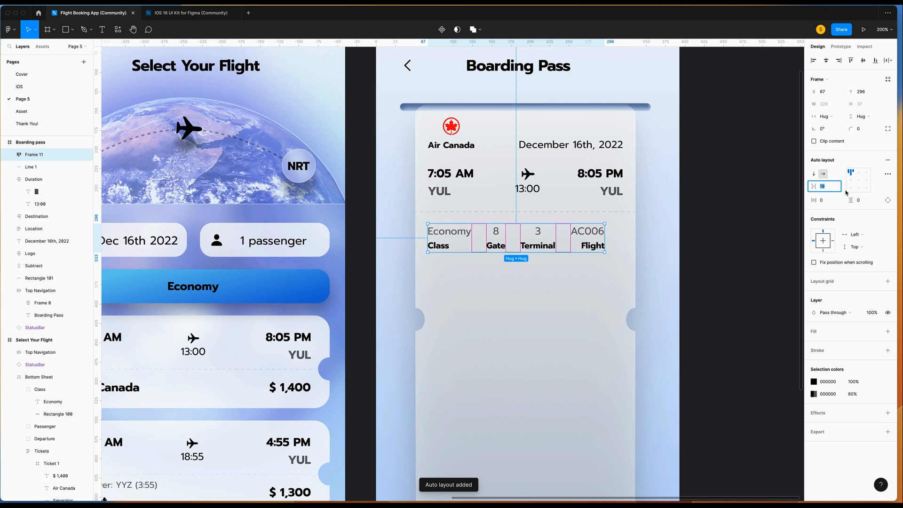
type("24")
key("Return")
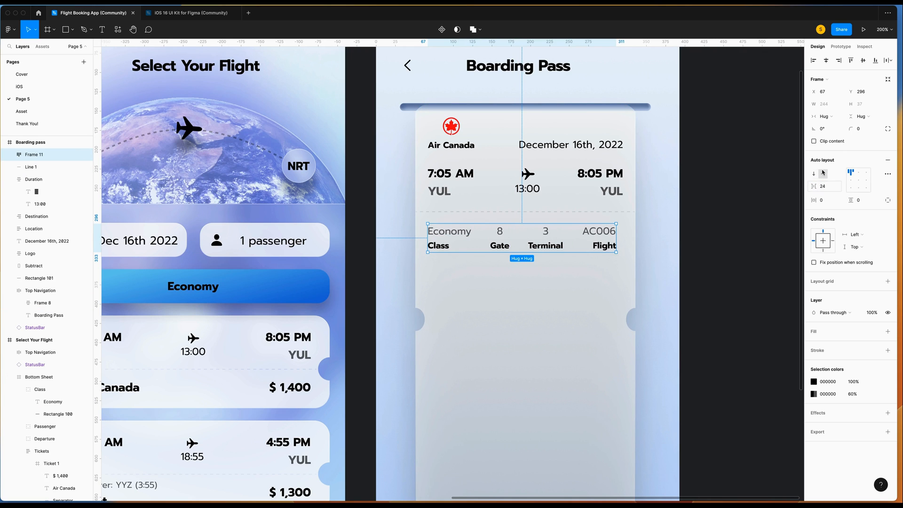
key("Down")
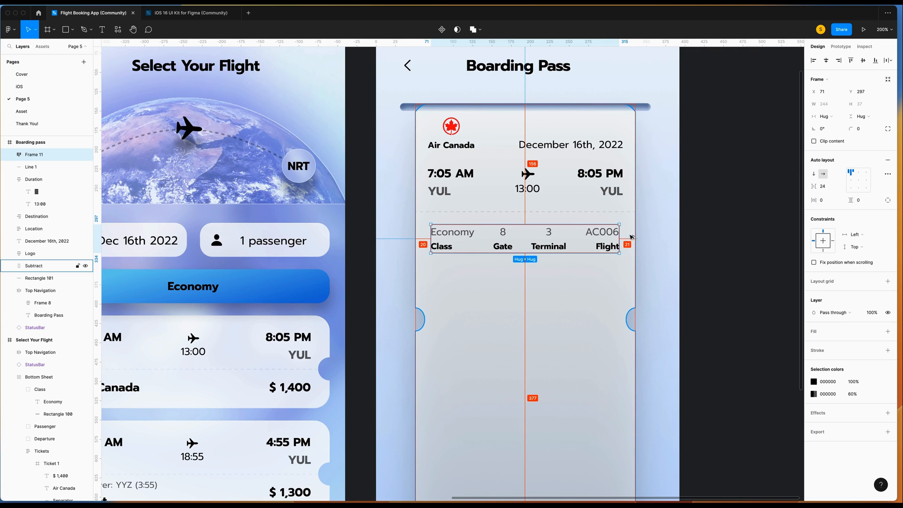
scroll(555, 207, "down", 2)
left_click(478, 171)
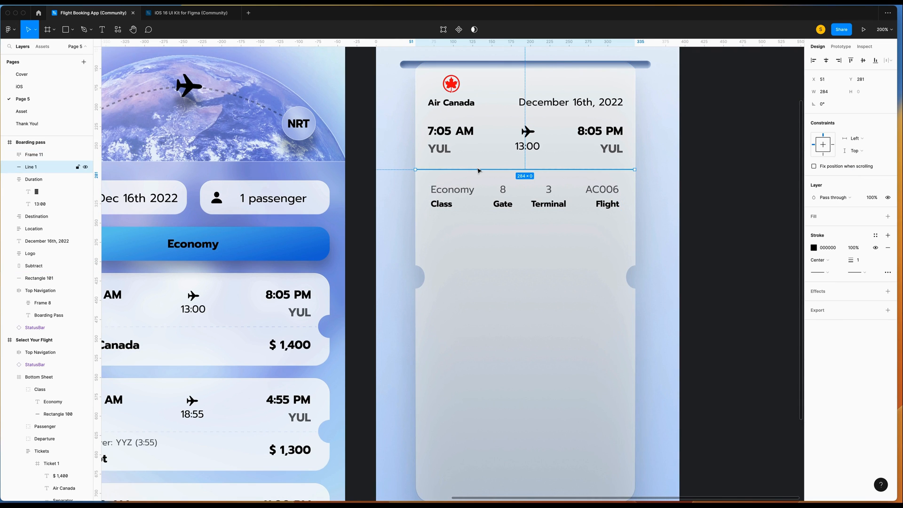
Paste a duplicate dashed line and move it down to the side notches.
key("super+v")
key("shift+Down")
key("shift+Down")
key("shift+Down")
key("shift+Down")
key("shift+Down")
key("shift+Down")
key("shift+Down")
key("shift+Down")
key("shift+Down")
key("shift+Down")
key("shift+Down")
key("shift+Down")
key("shift+Down")
key("shift+Down")
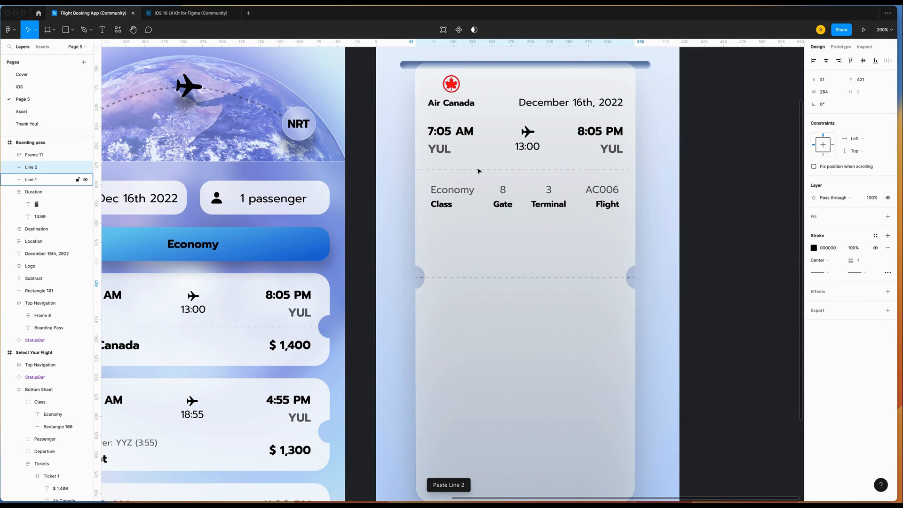
scroll(478, 171, "up", 1)
left_click(705, 301)
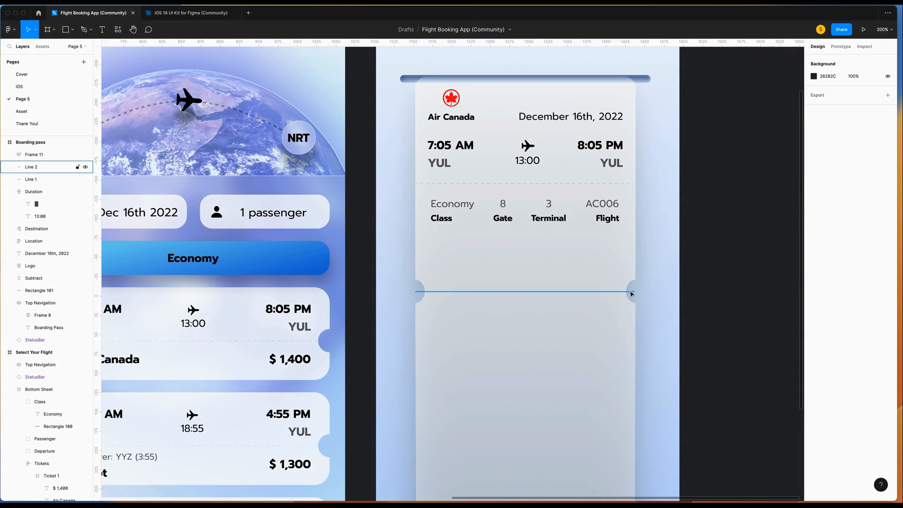
Change the divider above the details row to a solid stroke style.
left_click(522, 184)
left_click(887, 273)
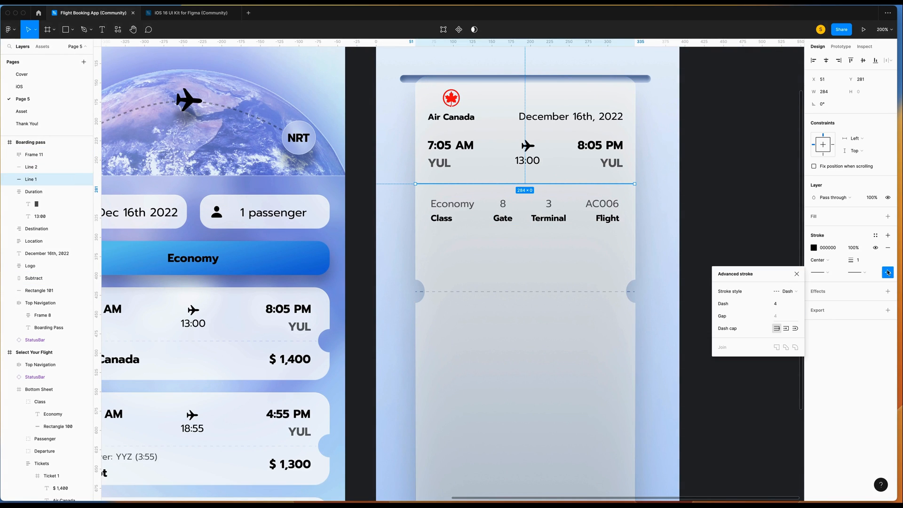
left_click(786, 291)
left_click(797, 282)
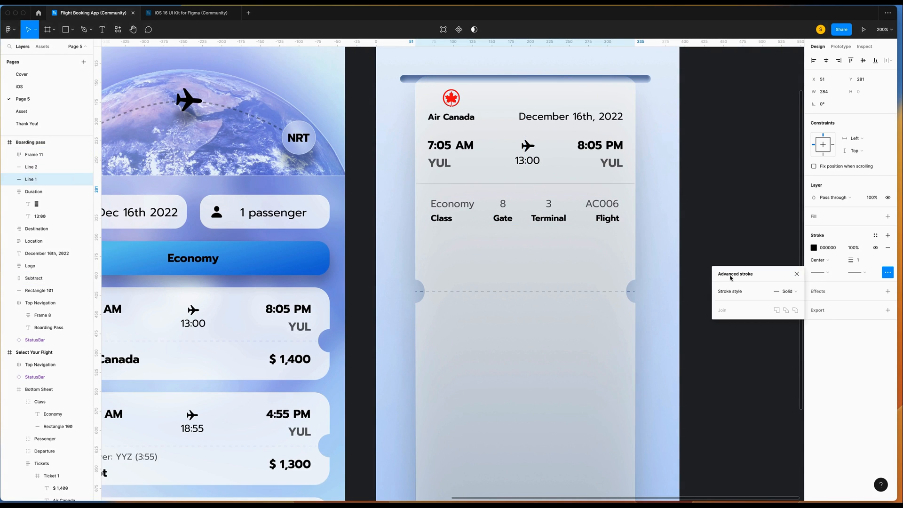
left_click(682, 258)
Duplicate the solid divider and place the copy just below the details row.
left_click(514, 184)
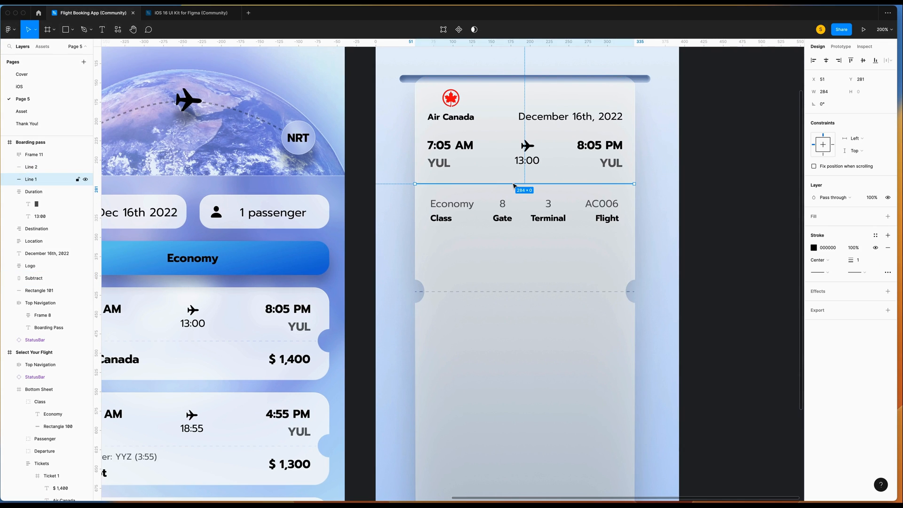
key("ctrl+c")
key("ctrl+v")
key("shift+Down")
key("shift+Down")
key("shift+Down")
key("shift+Down")
key("shift+Down")
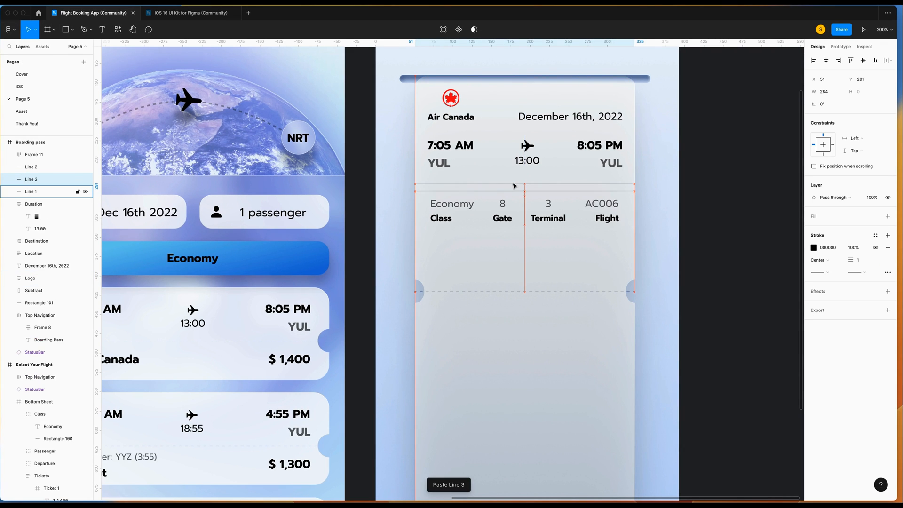
key("shift+Down")
key("shift+Down")
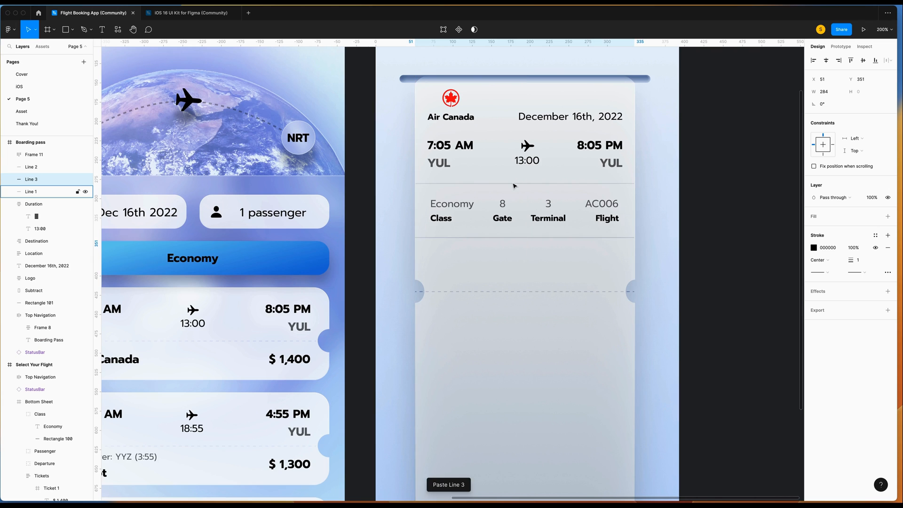
key("Up")
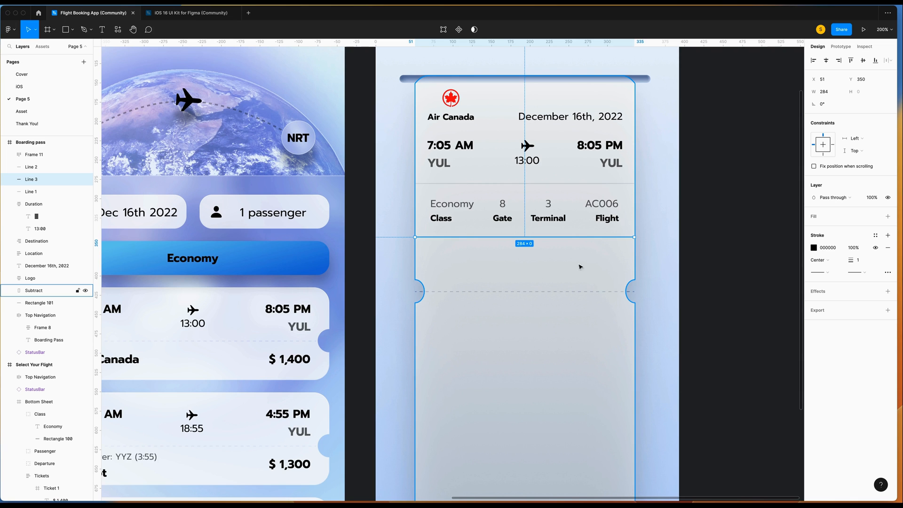
scroll(606, 269, "down", 3)
left_click(683, 270)
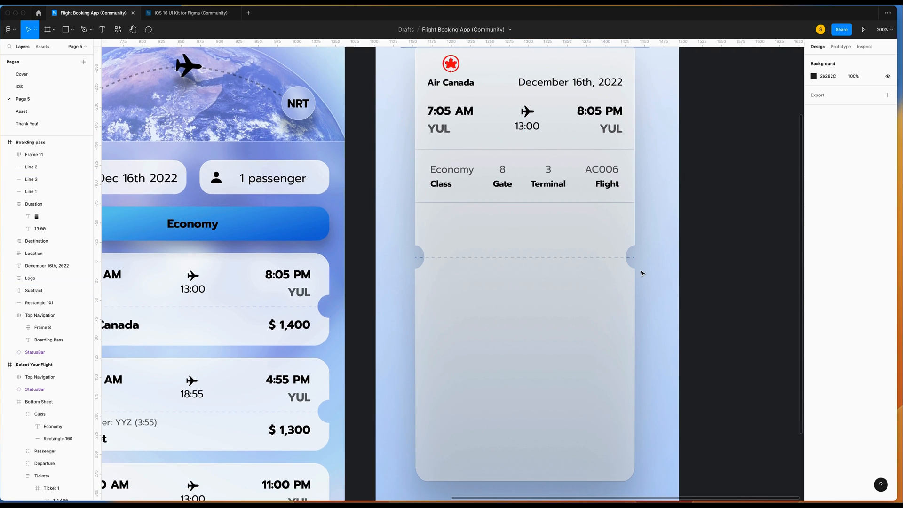
key("super+equal")
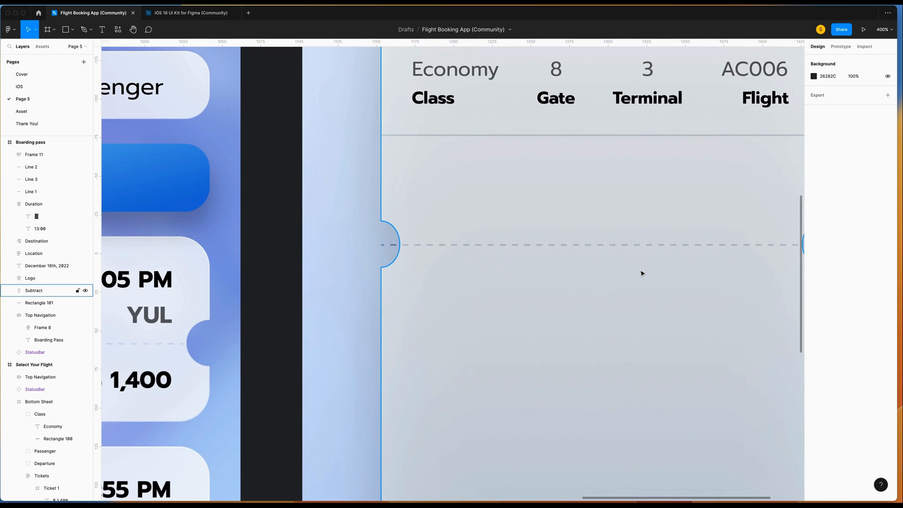
Trim the dashed tear line to 260 wide with 0° rotation between the notches.
left_click(443, 248)
scroll(482, 259, "right", 3)
scroll(481, 258, "right", 5)
left_click_drag(459, 245, 442, 245)
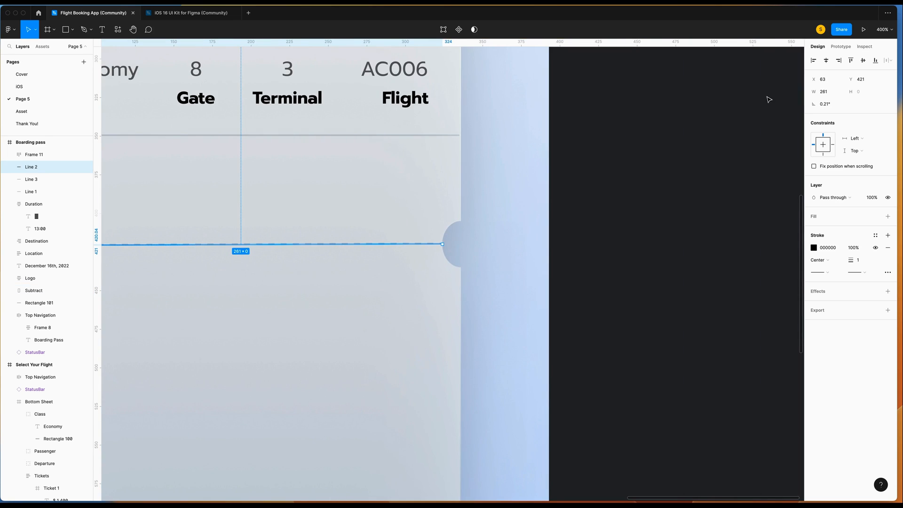
left_click(828, 94)
left_click(833, 95)
type("0")
key("Tab")
key("Return")
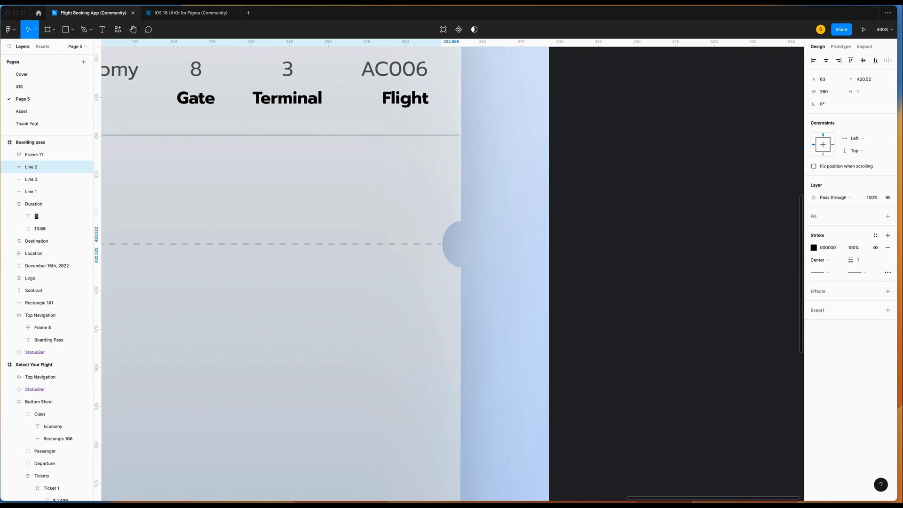
scroll(475, 268, "left", 5)
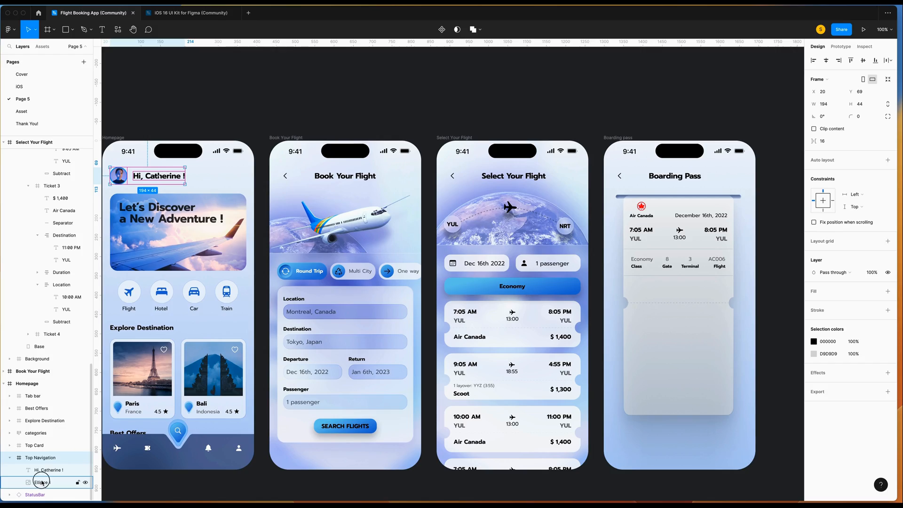
Paste the home screen's circular profile photo onto the boarding pass below the divider.
right_click(45, 484)
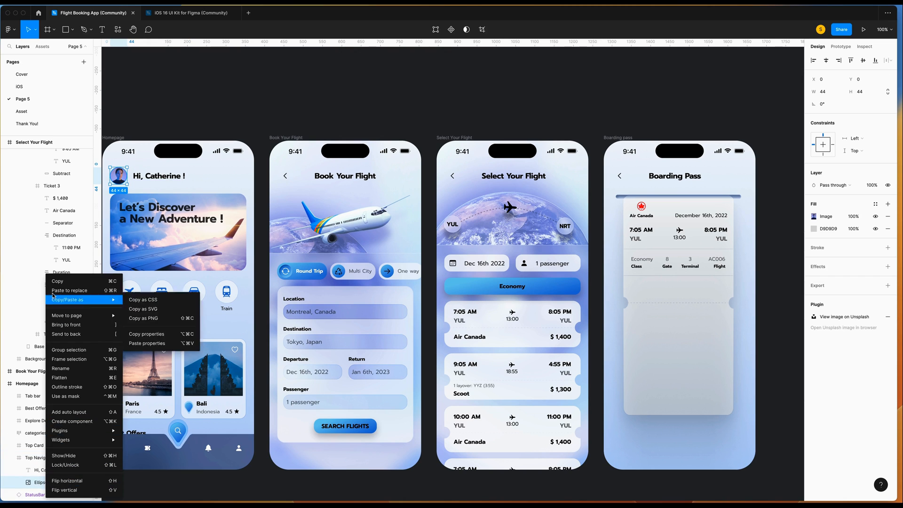
key("Escape")
scroll(603, 286, "right", 2)
right_click(603, 287)
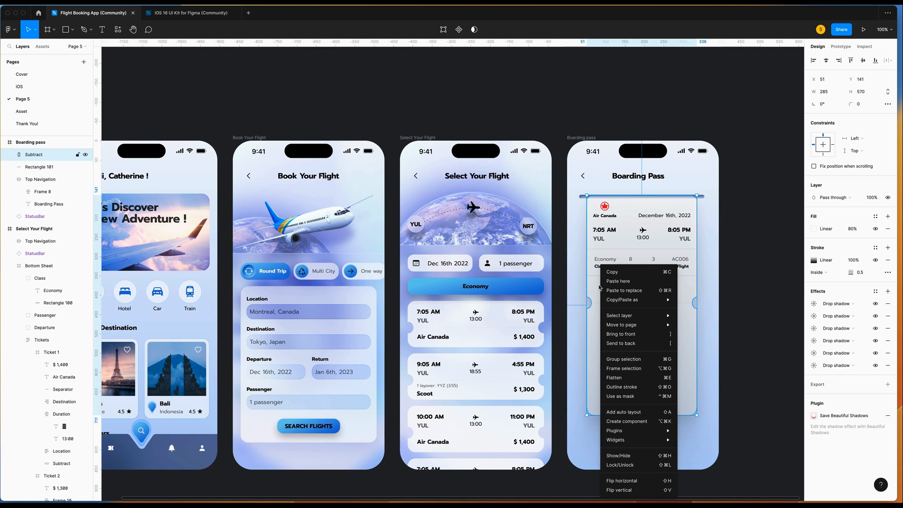
left_click(620, 284)
key("shift+2")
key("Down")
key("Down")
key("Down")
key("Down")
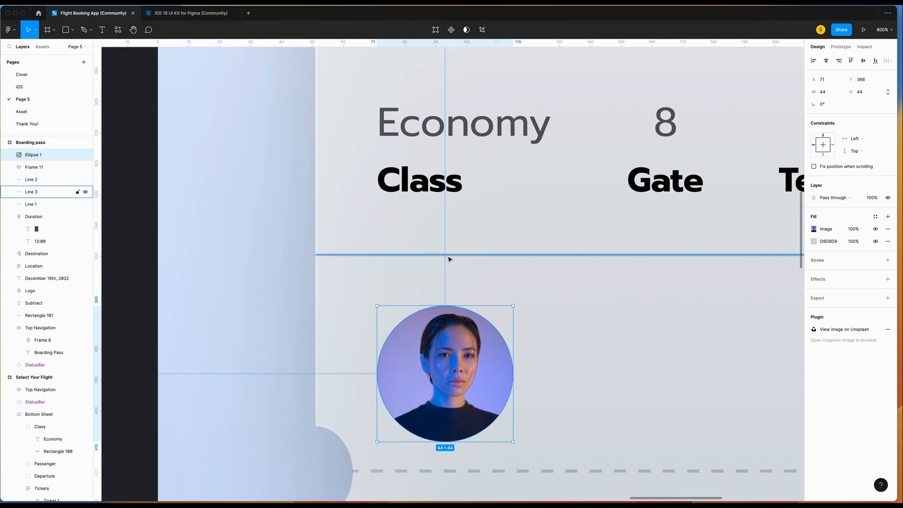
Nudge the dashed tear line down slightly.
scroll(448, 258, "down", 5)
scroll(448, 258, "right", 4)
left_click(360, 360)
key("Down")
key("Down")
key("Down")
key("Down")
key("Down")
key("Down")
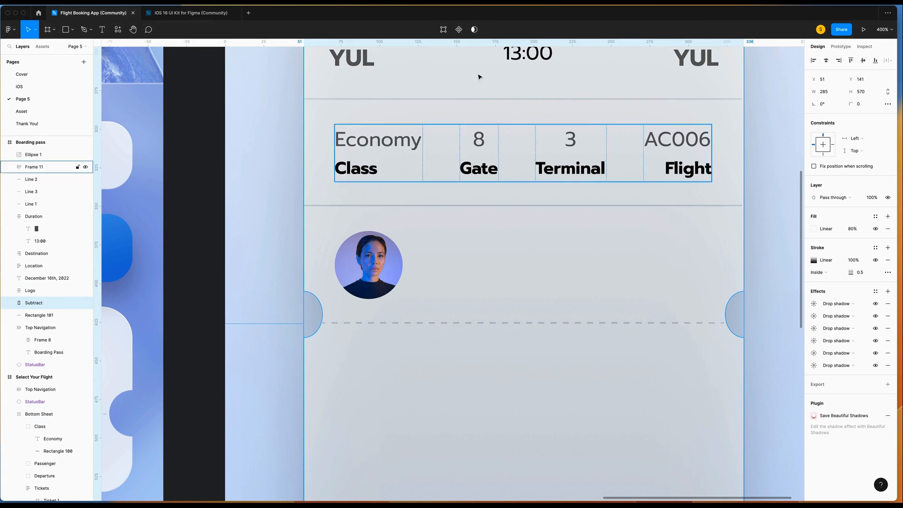
Move both semicircle notch points of the ticket shape down to center on the tear line.
double_click(435, 397)
scroll(346, 358, "right", 2)
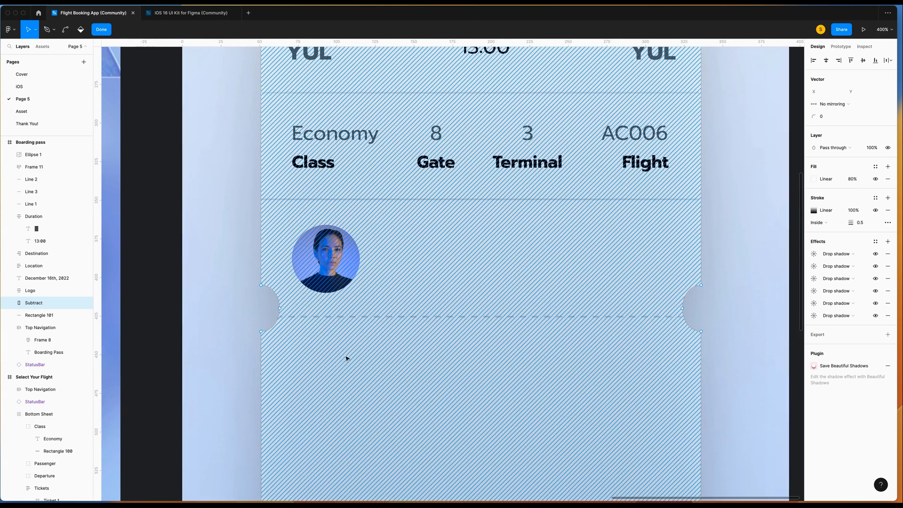
mouse_move(240, 280)
left_mouse_down()
mouse_move(550, 346)
mouse_move(713, 350)
left_mouse_up()
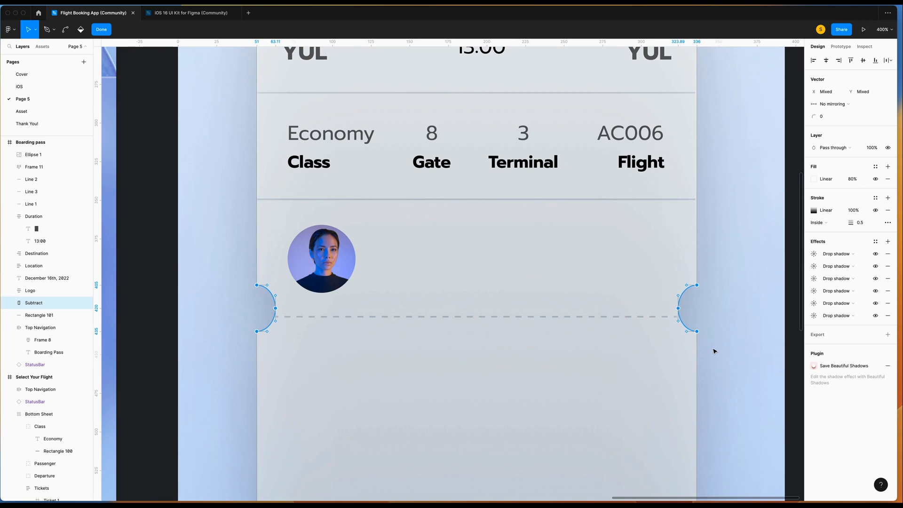
key("Down")
key("Down")
key("Down")
key("Down")
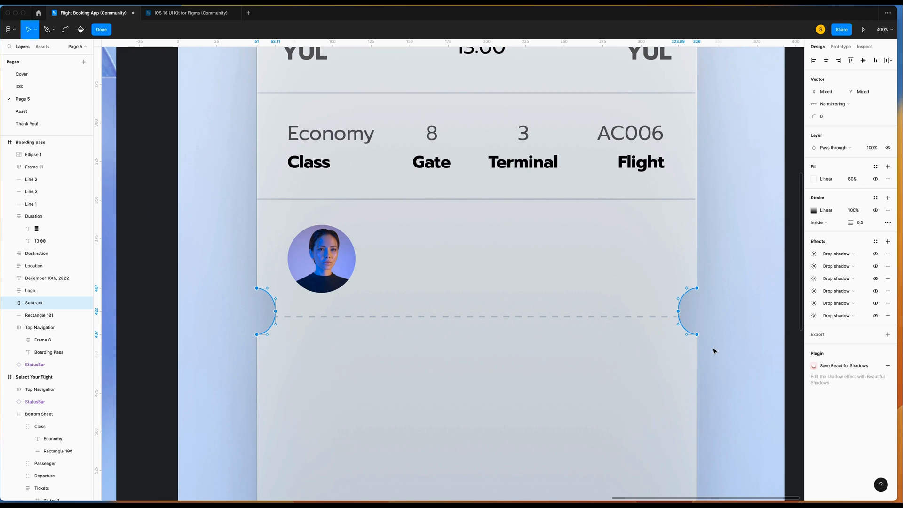
key("Down")
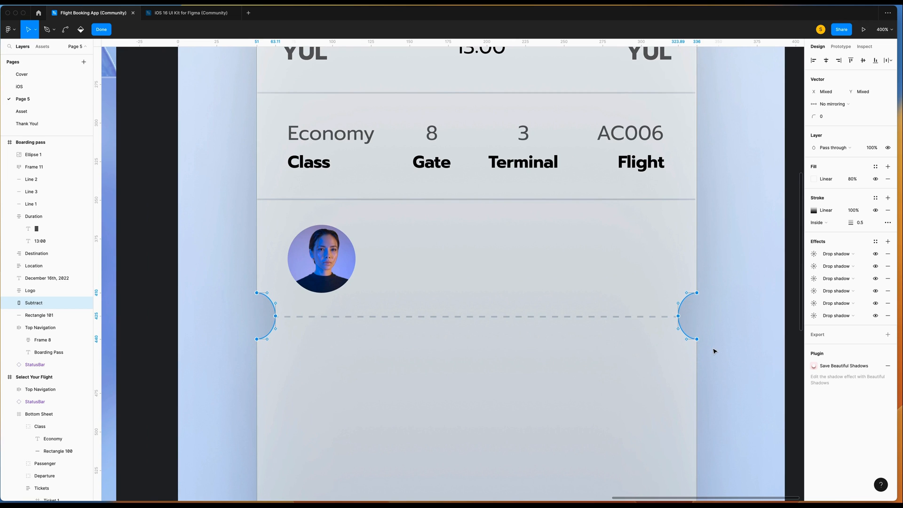
key("super+plus")
scroll(710, 351, "right", 7)
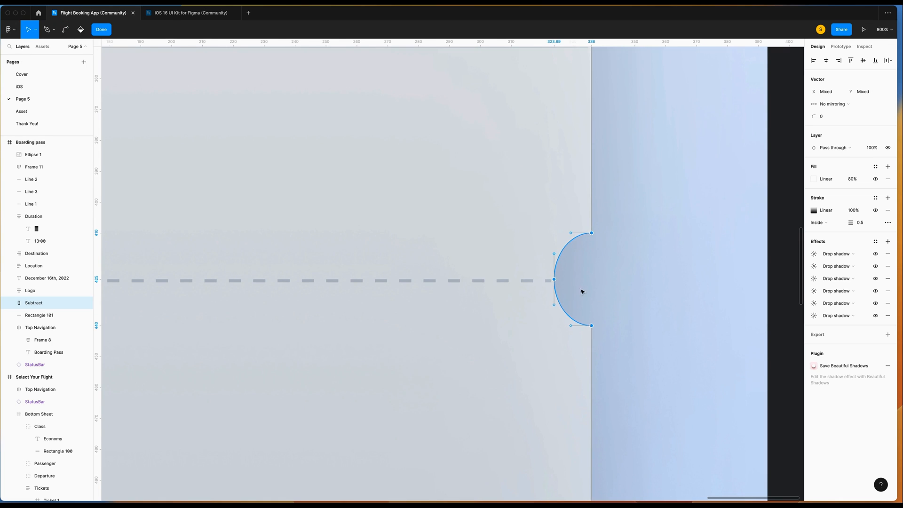
scroll(643, 254, "up", 2)
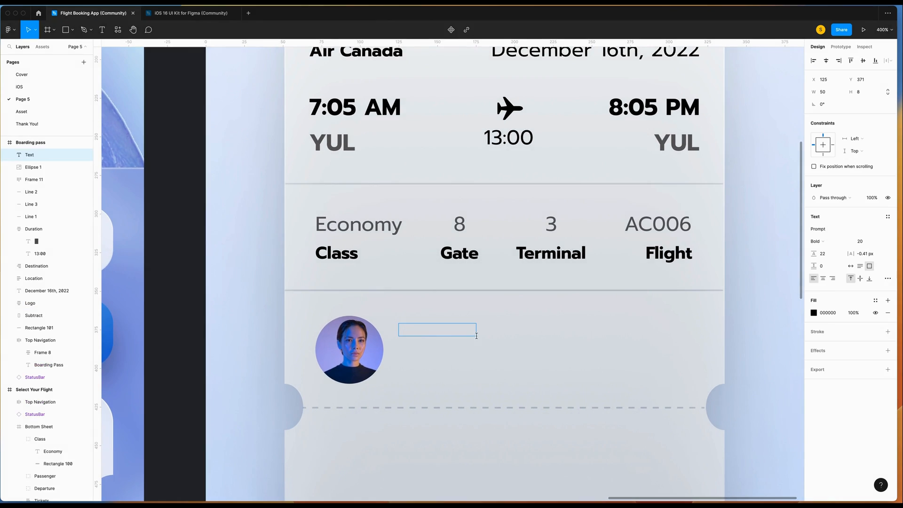
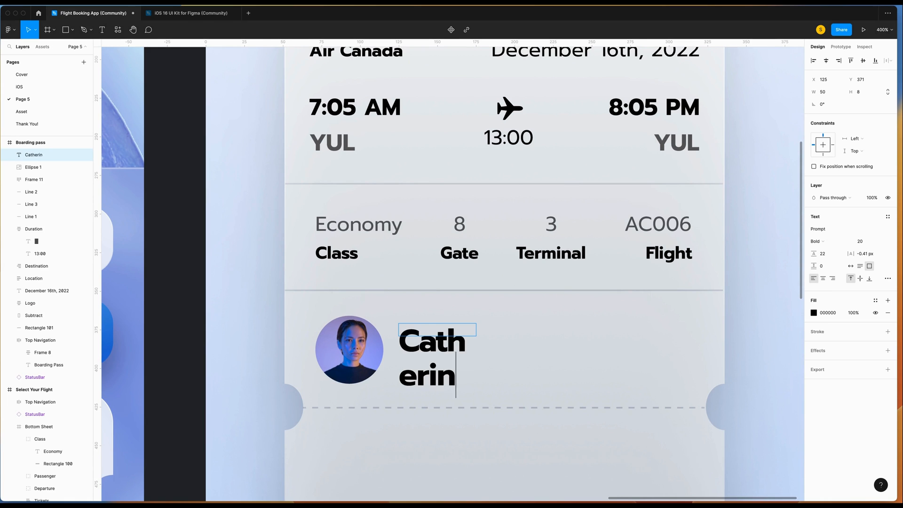
Add the passenger's full name as a single-line text at size 15.
left_click(850, 265)
left_click_drag(541, 343, 399, 343)
left_click(861, 241)
type("15")
key("Return")
double_click(433, 344)
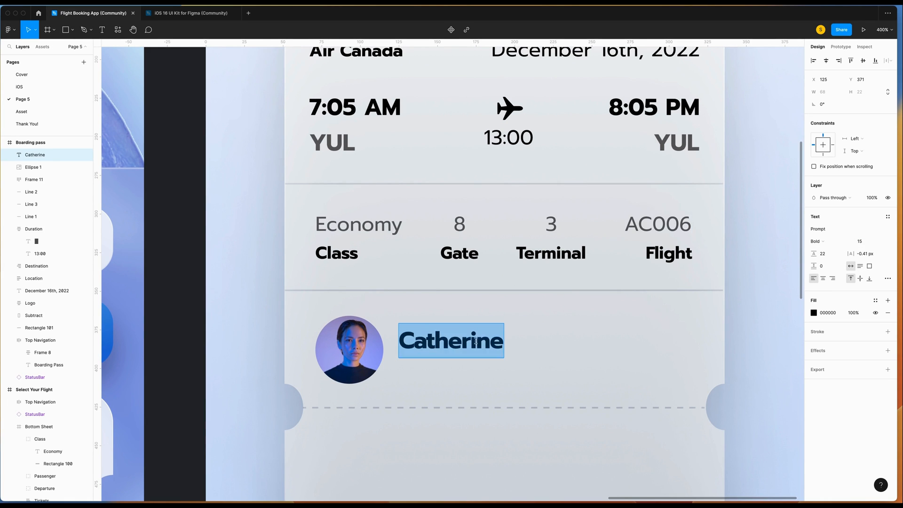
key("Right")
key("Escape")
Duplicate the name line below it and change the text to '24 years, Female'.
key("super+c")
key("super+v")
key("shift+Down")
key("shift+Down")
key("Return")
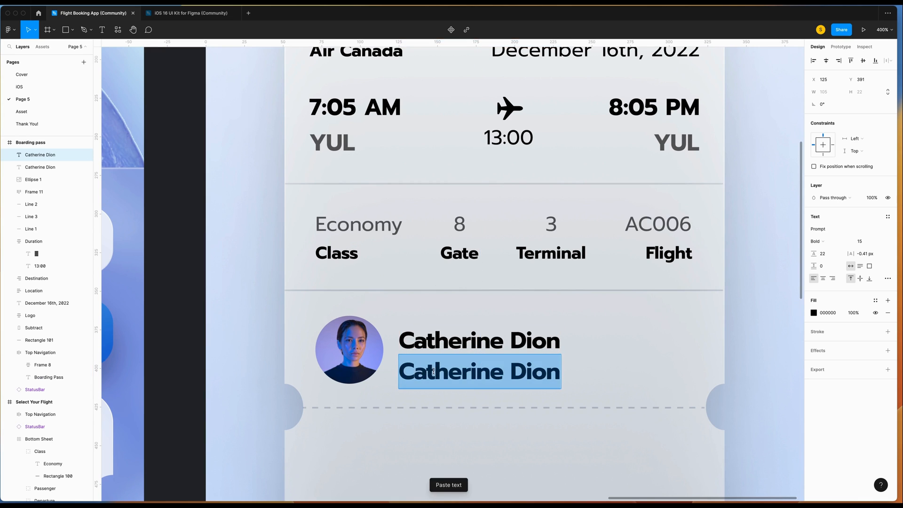
type("24 years")
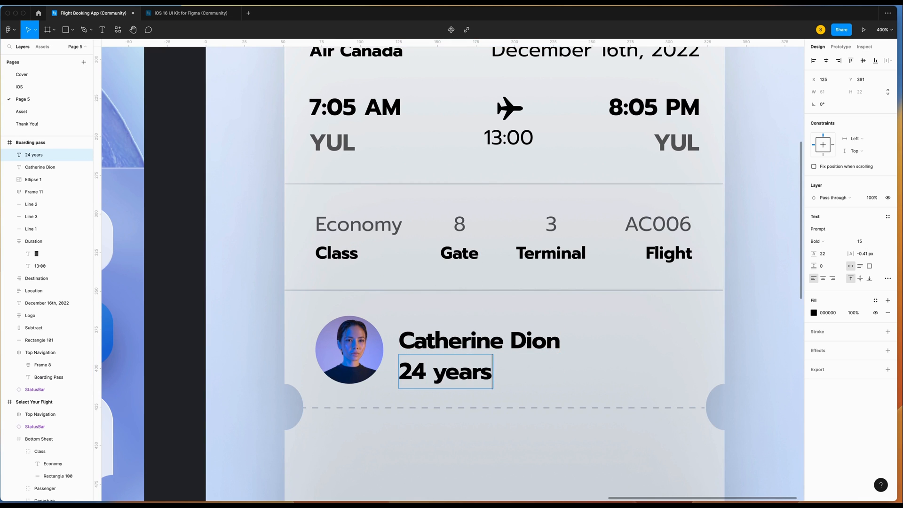
type(", Female")
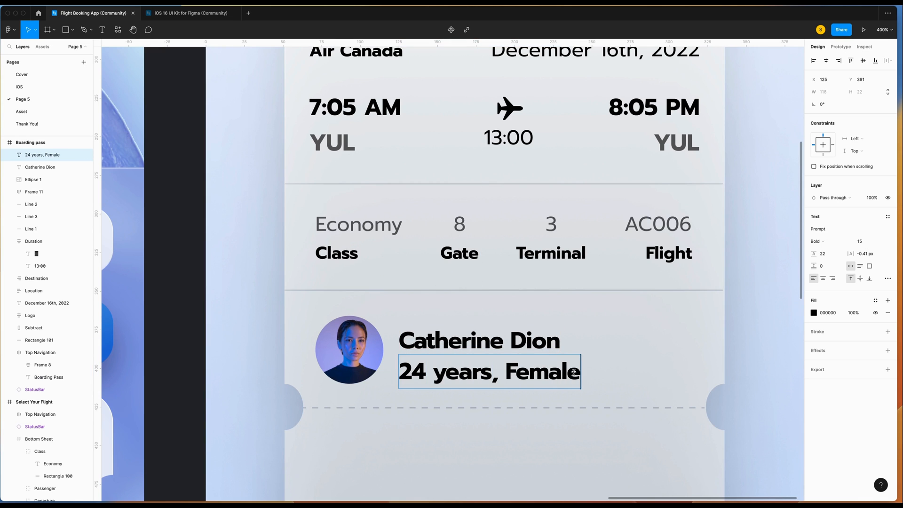
Style the age line as Regular weight, size 11, at 60% fill opacity.
key("ctrl+a")
left_click(816, 241)
left_click(837, 216)
left_click(863, 243)
type("13")
key("Return")
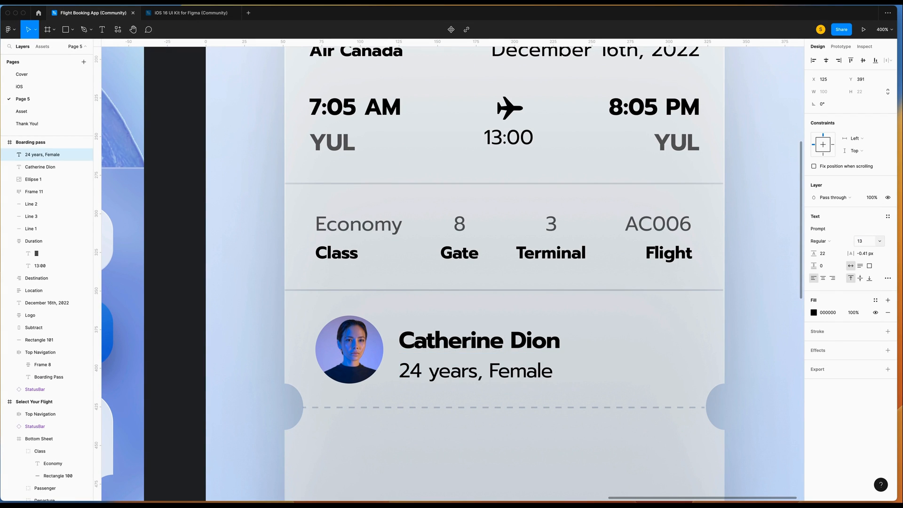
left_click(853, 312)
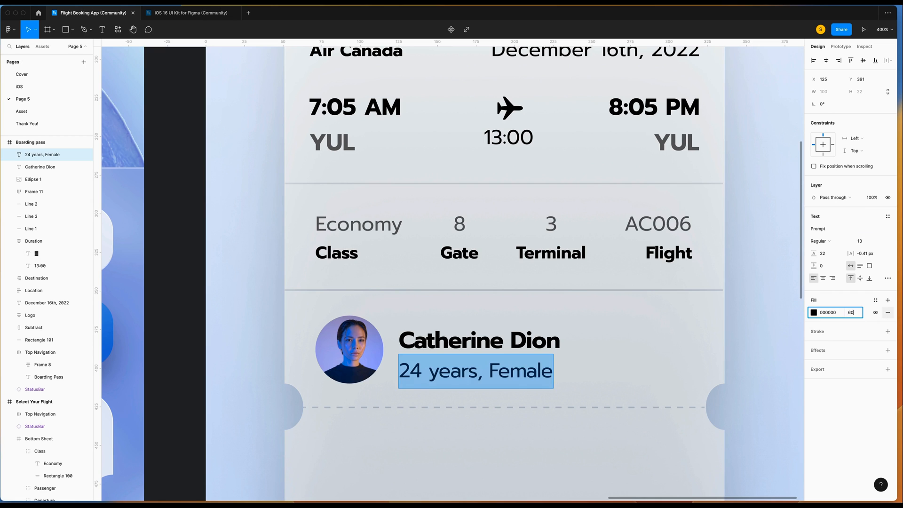
key("Return")
key("Return")
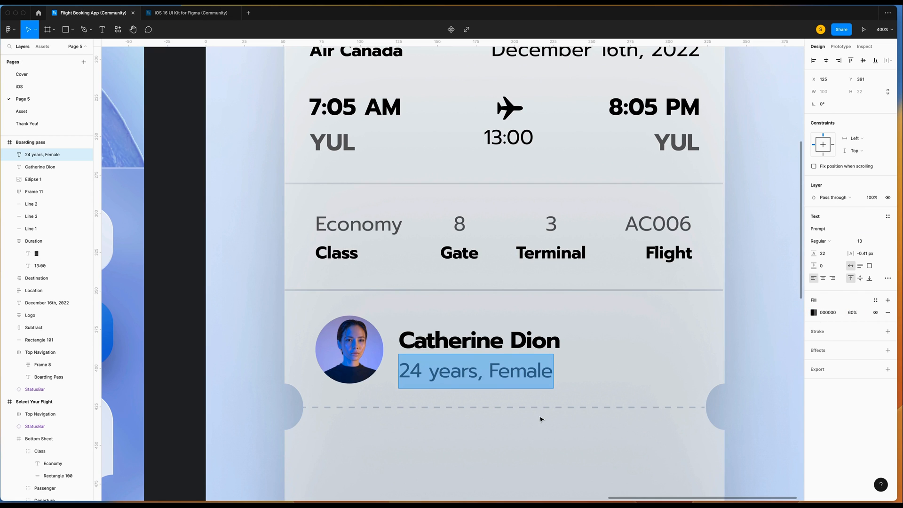
left_click(861, 239)
type("11")
key("Return")
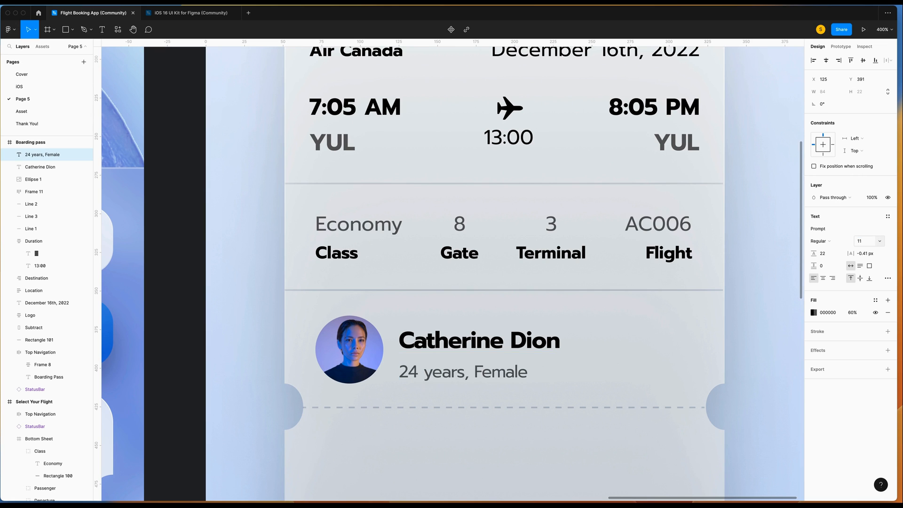
Group the name and age lines into an auto layout stack.
double_click(452, 371)
key("Escape")
left_click(465, 336, "shift")
key("shift+a")
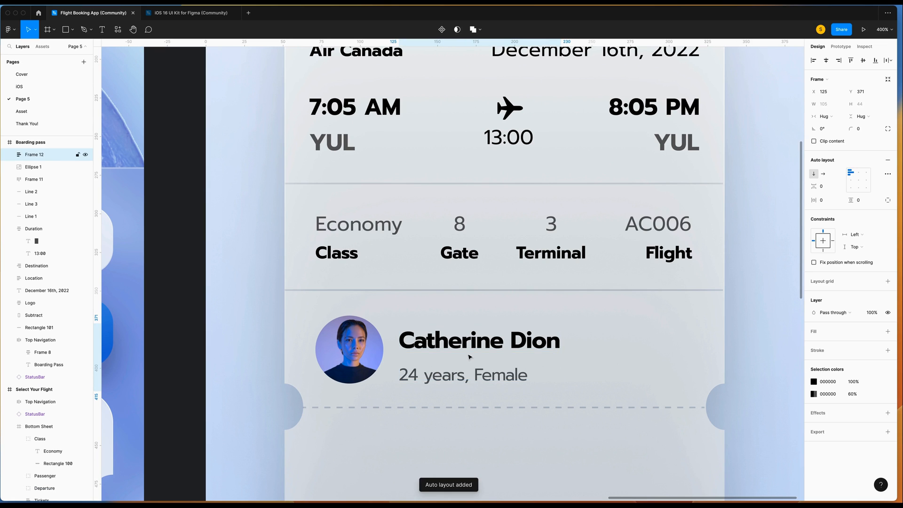
Position the name block beside the avatar and select the sofa icon on the Asset page.
left_click_drag(464, 337, 458, 328)
key("alt")
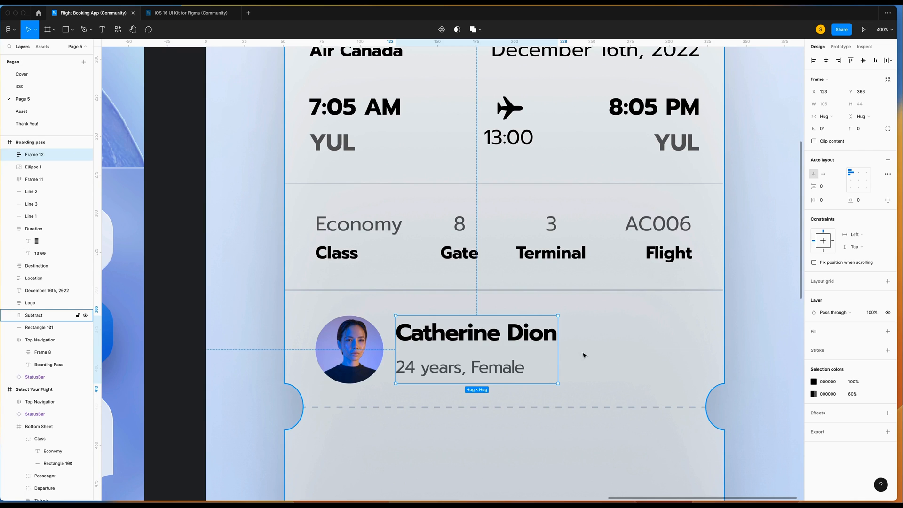
key("Page_Down")
left_click(421, 392)
Copy the Sofa icon from the Asset page onto the boarding pass and colour it black (000000).
right_click(401, 392)
left_click(420, 254)
left_click(22, 98)
right_click(531, 299)
left_click(548, 280)
left_click(813, 354)
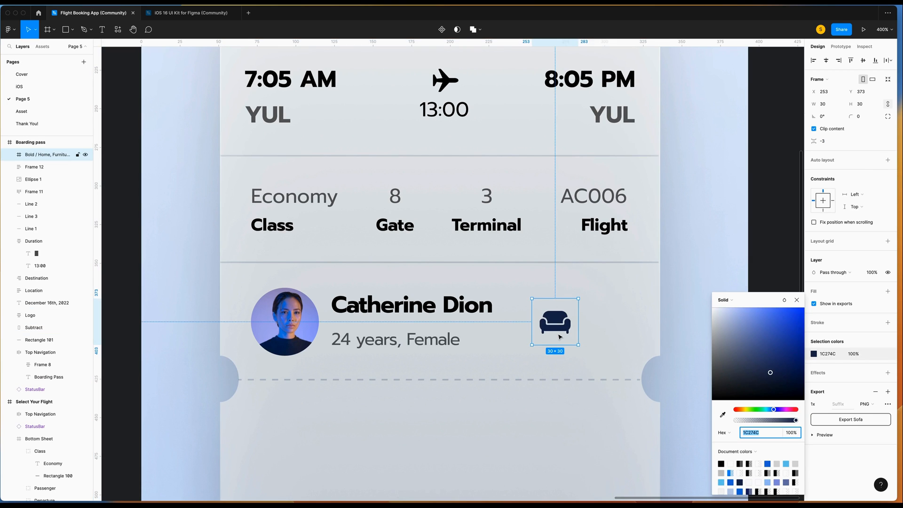
left_click_drag(771, 374, 707, 400)
left_click(795, 300)
Add a '29A' seat number text at font size 15, level with the sofa icon.
key("t")
left_click(595, 307)
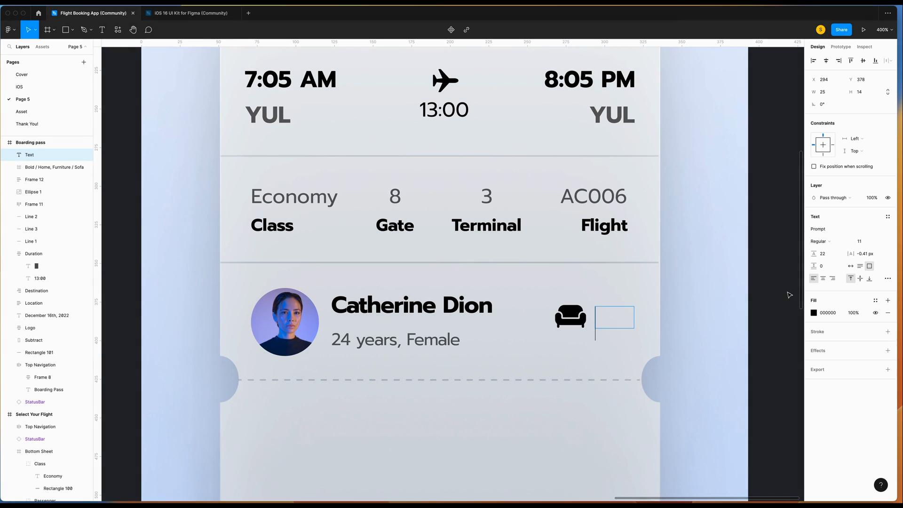
type("29A")
key("super+a")
key("Escape")
left_click_drag(626, 335, 625, 327)
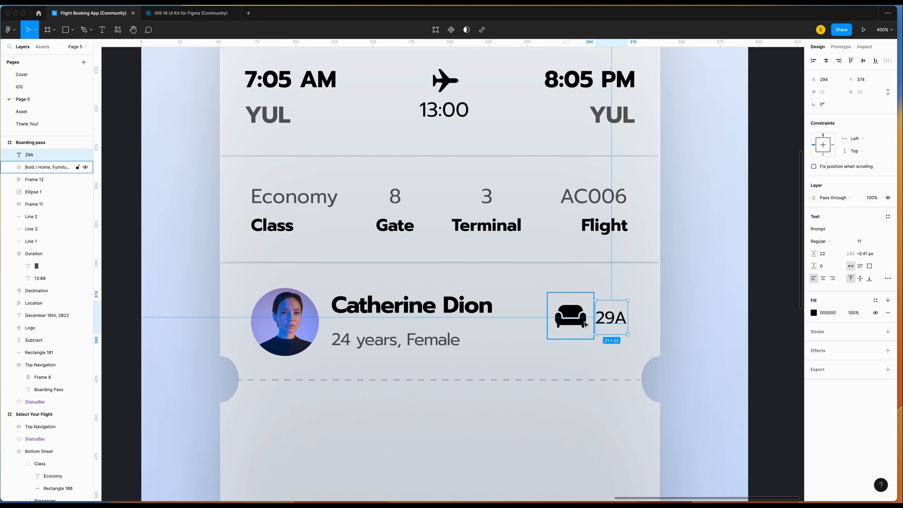
left_click(872, 242)
type("15")
key("Tab")
Group the sofa and 29A in a horizontal auto layout with gap 4, centred in the row.
left_click(570, 316)
left_click(616, 317, "shift")
key("shift+a")
left_click(827, 188)
type("4")
key("Return")
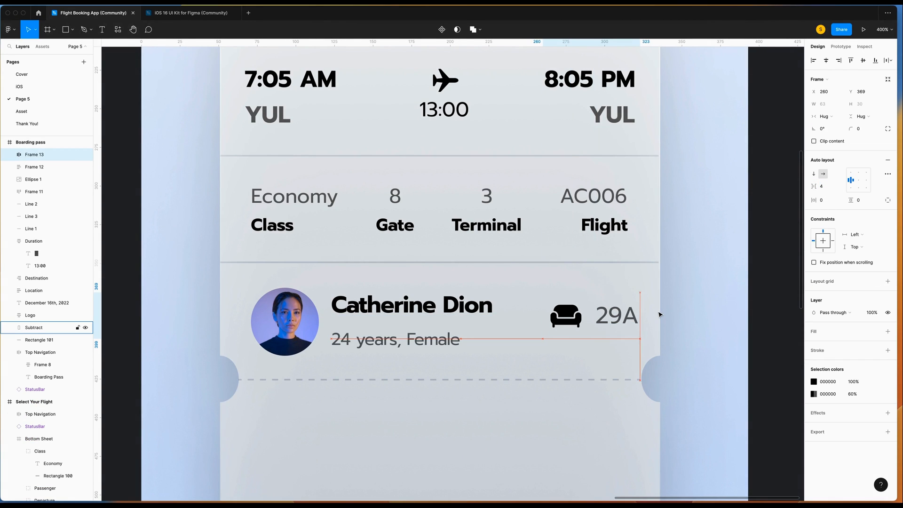
key("Left")
key("Left")
key("Left")
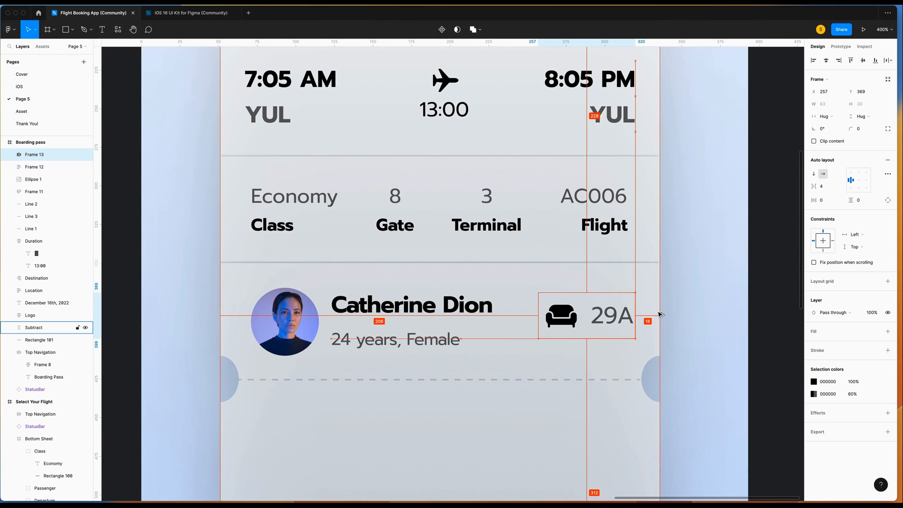
left_click(583, 320)
left_click_drag(583, 320, 583, 324)
left_click(721, 332)
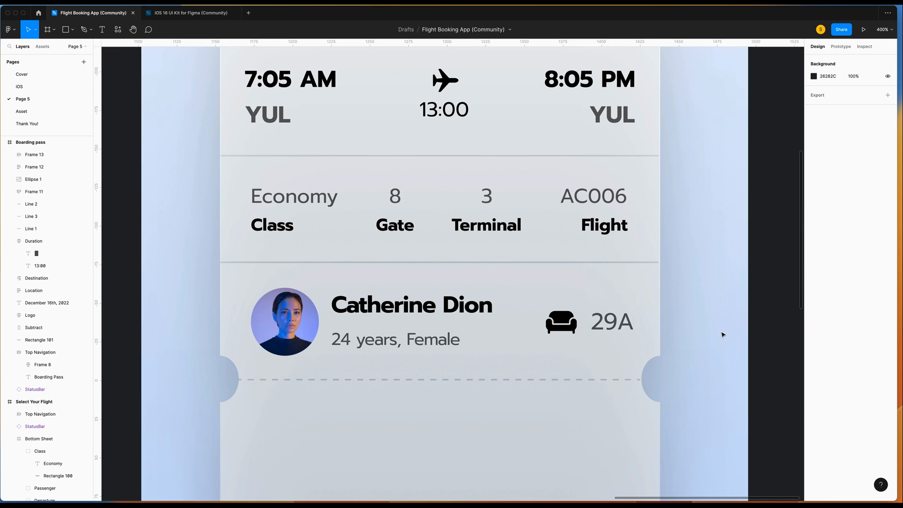
scroll(723, 335, "left", 2)
scroll(723, 334, "down", 10)
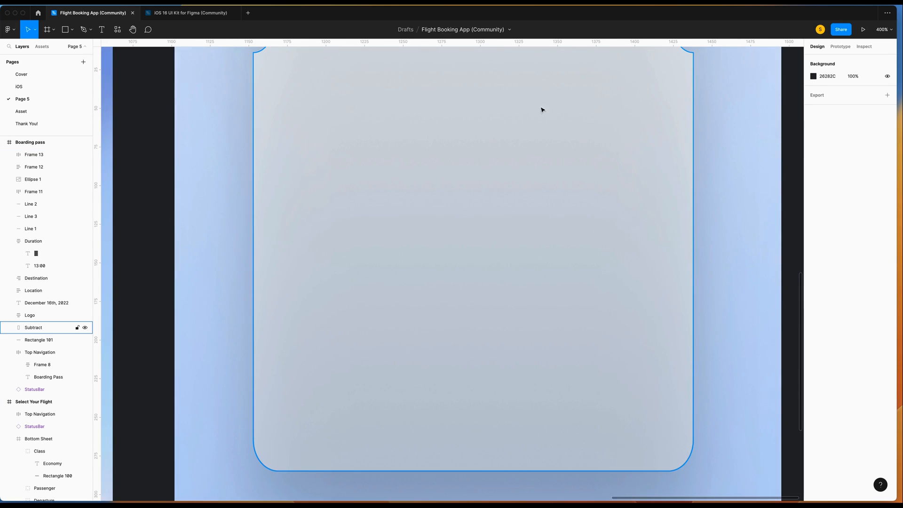
Paste the QR Scan code from the Asset page onto the boarding pass, centred and nudged up 1 px.
left_click(38, 112)
scroll(531, 299, "up", 3)
left_click(417, 225)
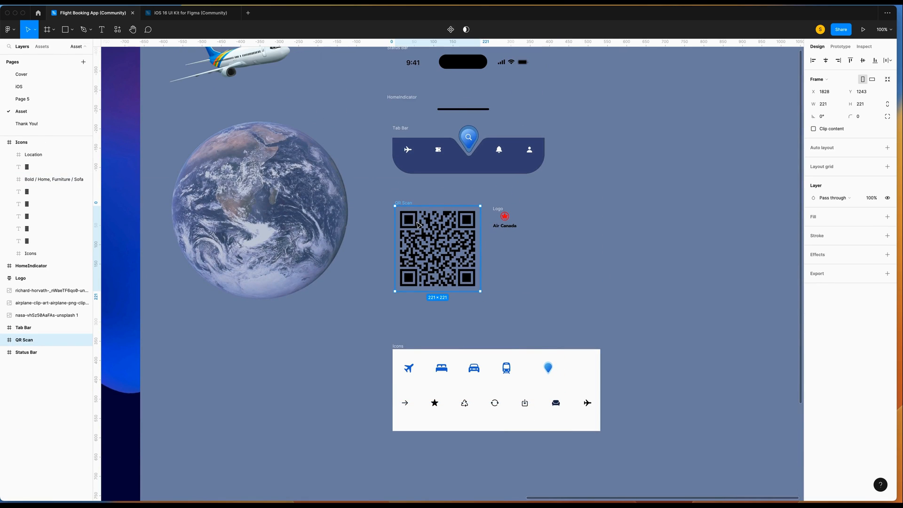
left_click(66, 96)
key("ctrl+v")
left_click_drag(485, 209, 494, 216)
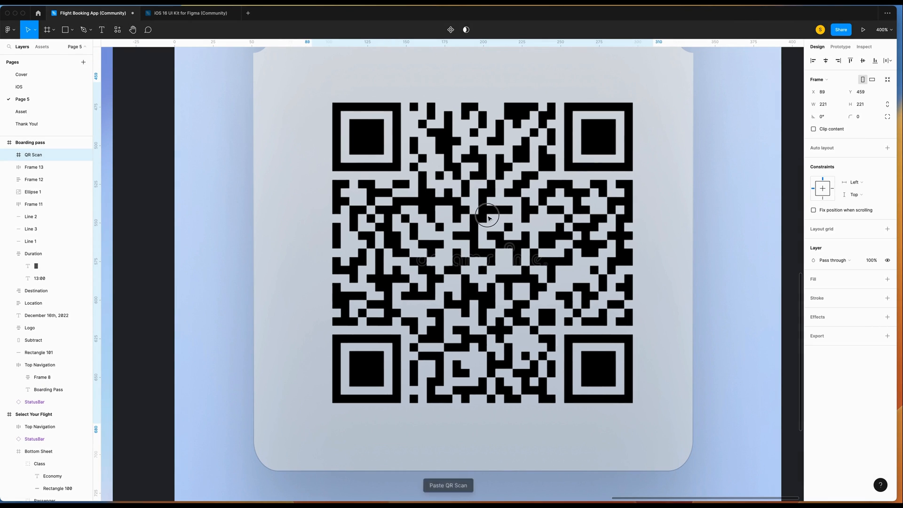
key("Left")
key("Left")
key("Left")
key("Left")
key("Left")
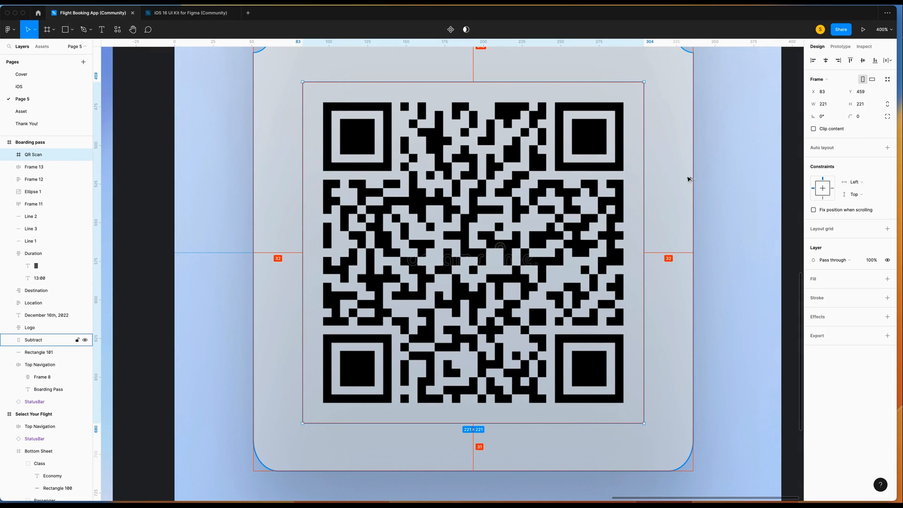
key("Up")
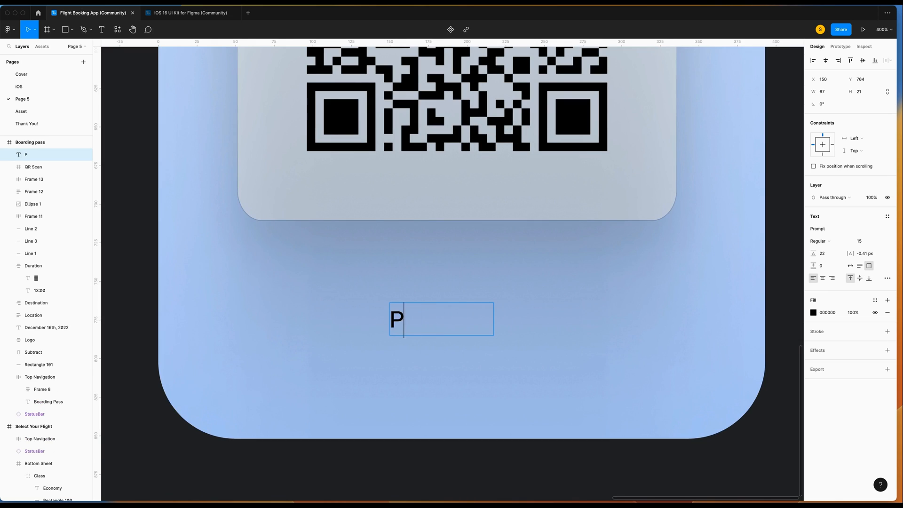
Finish the 'Print' label with auto width and wrap it in a fixed-height auto-layout frame.
type("rint")
left_click_drag(439, 320, 367, 322)
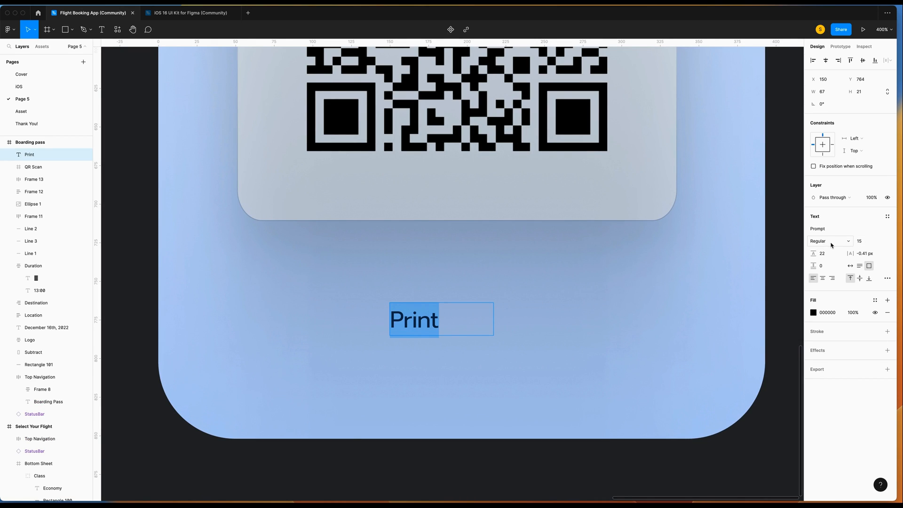
left_click(849, 265)
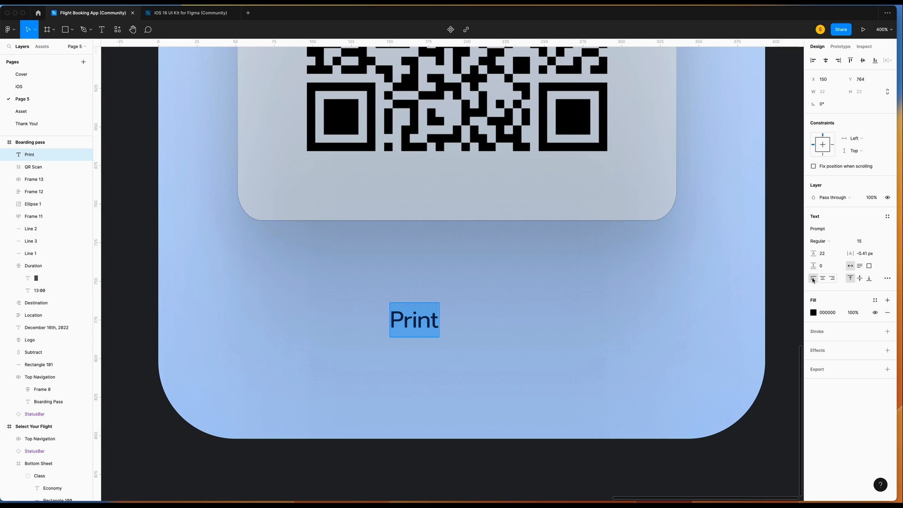
key("Escape")
key("shift+a")
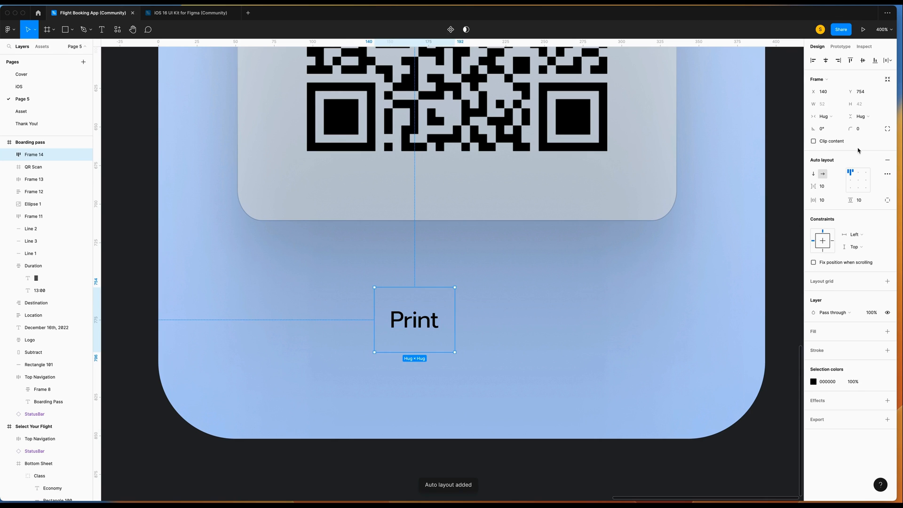
left_click(858, 119)
left_click(864, 108)
left_click(866, 104)
type("4")
key("Escape")
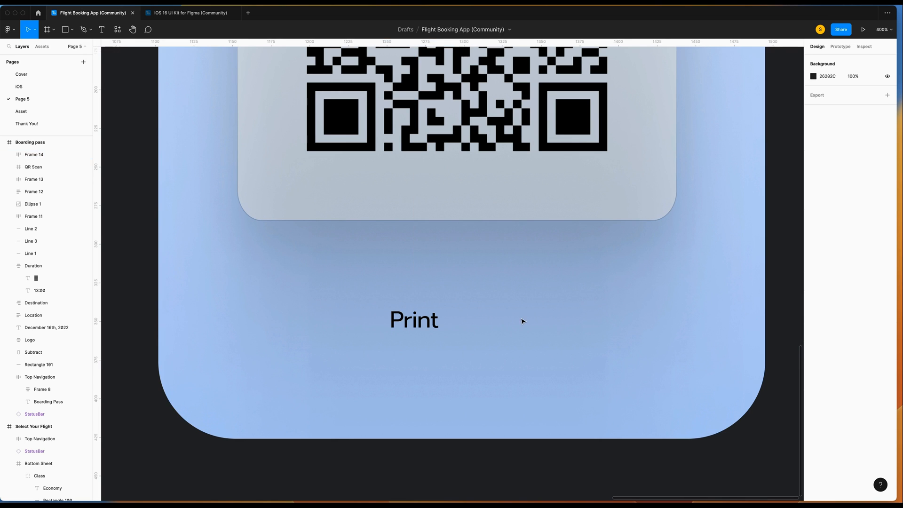
key("Escape")
Insert the 'square and arrow down' symbol from SF Symbols Browser at size 17.
right_click(527, 318)
mouse_move(583, 430)
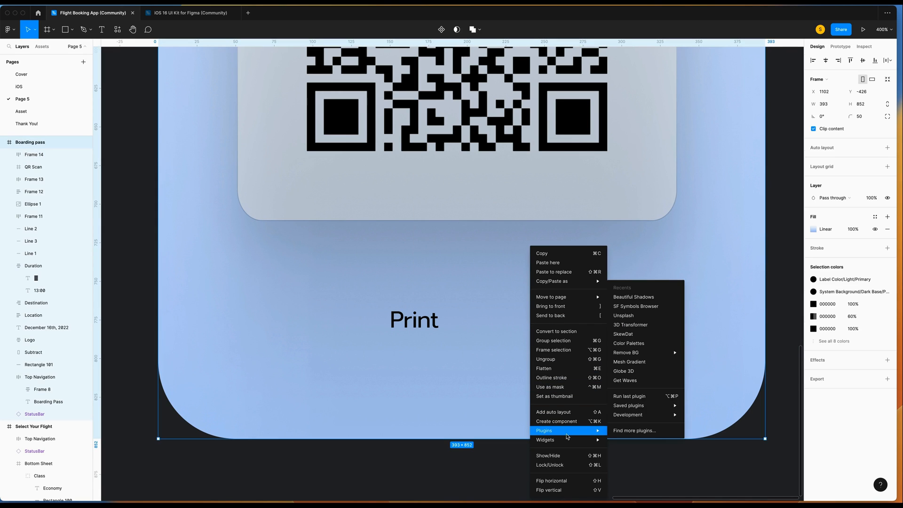
left_click(632, 308)
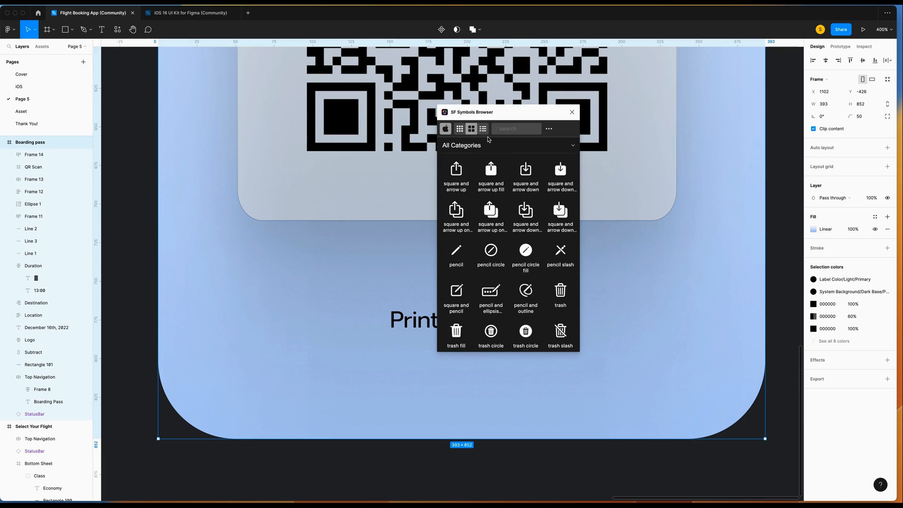
left_click(505, 133)
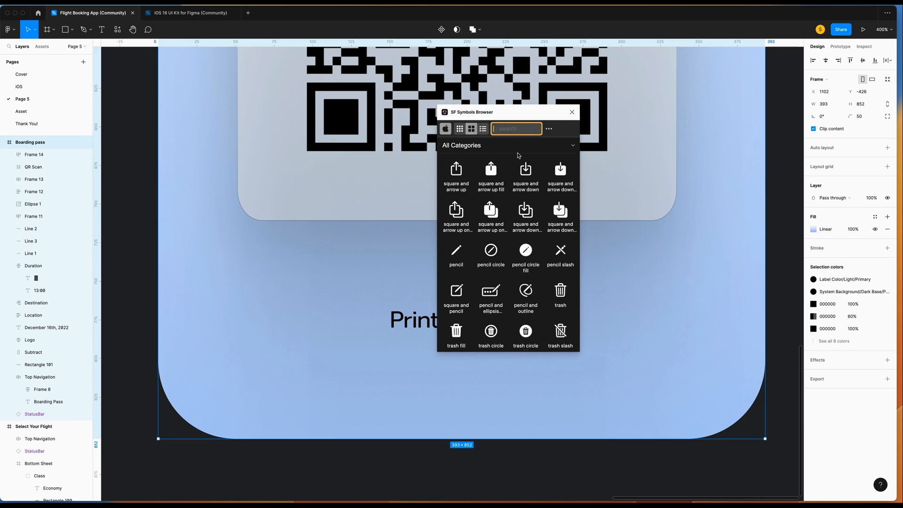
left_click(516, 190)
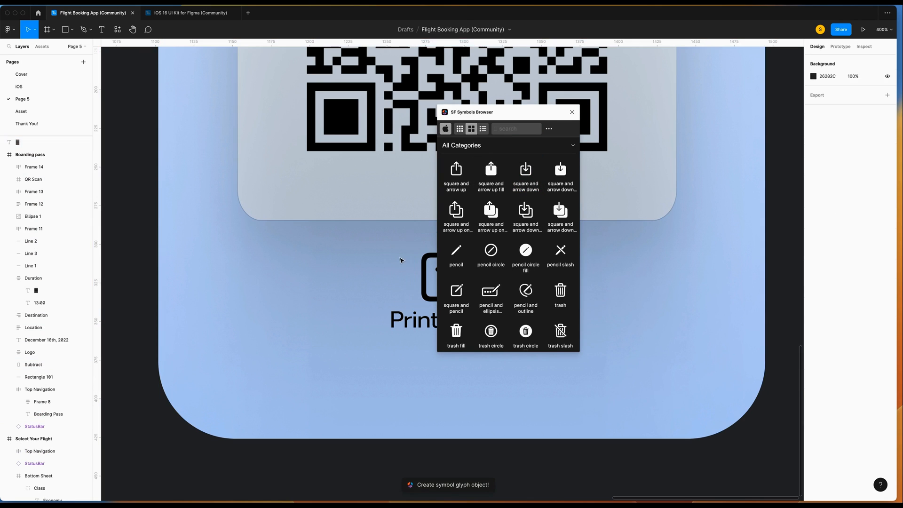
left_click(870, 181)
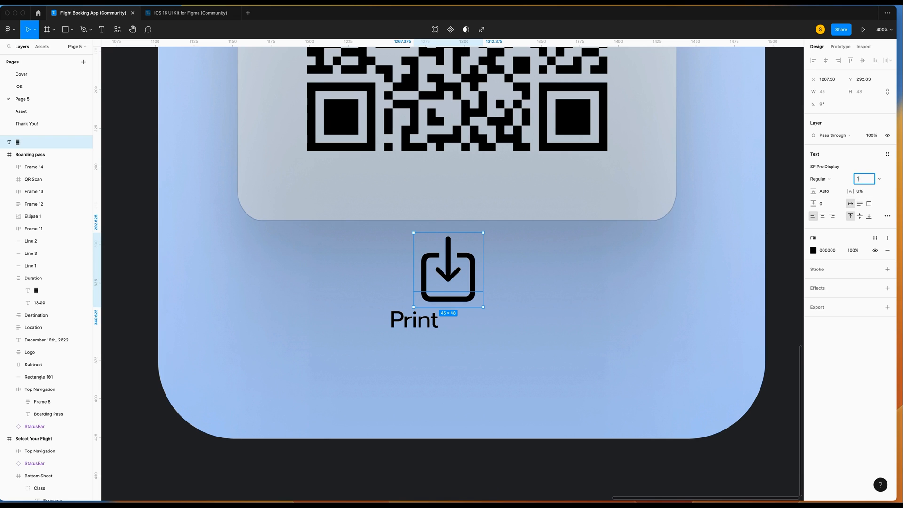
key("Return")
Wrap the download glyph in a centred 44×44 auto-layout frame placed left of Print.
key("shift+a")
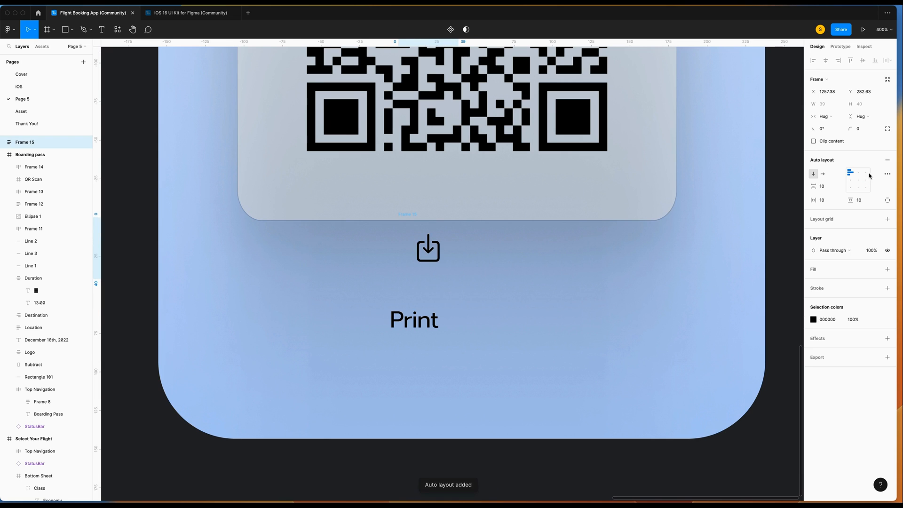
left_click(829, 117)
left_click(867, 108)
left_click(827, 106)
type("44")
key("Tab")
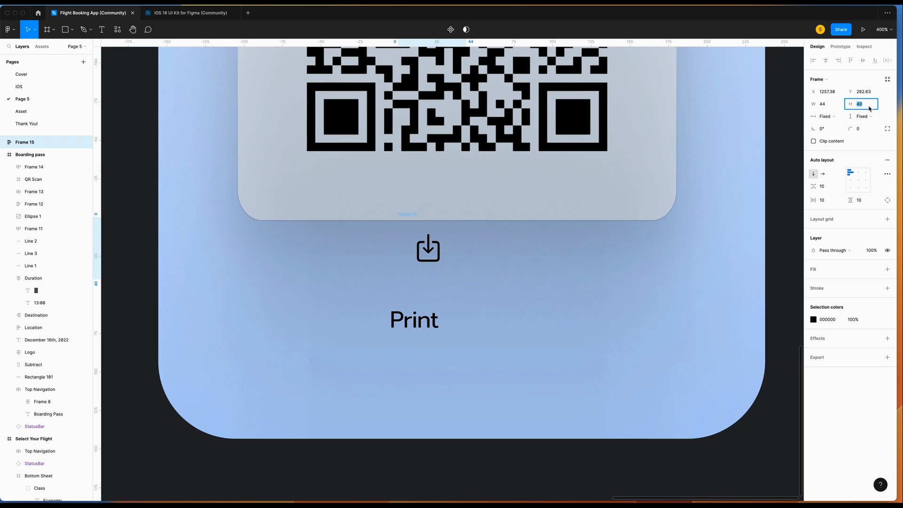
type("44")
key("Return")
left_click(857, 180)
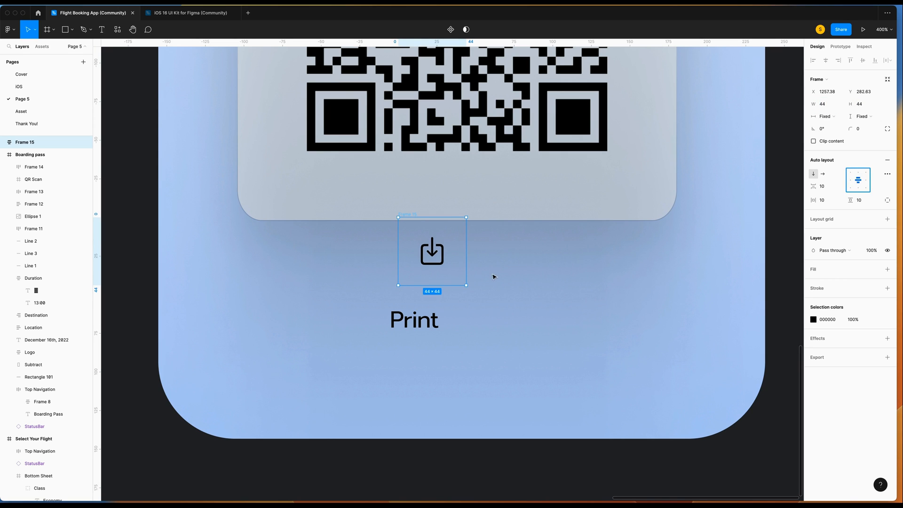
left_click_drag(433, 253, 358, 320)
Wrap the icon and Print label into one auto-layout button inside Boarding pass, padding 5, centred.
left_click_drag(303, 271, 523, 364)
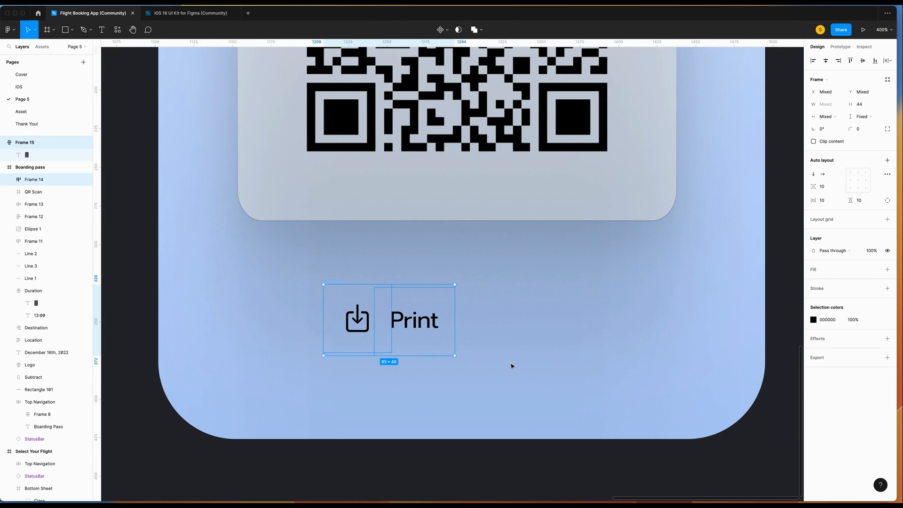
key("shift+a")
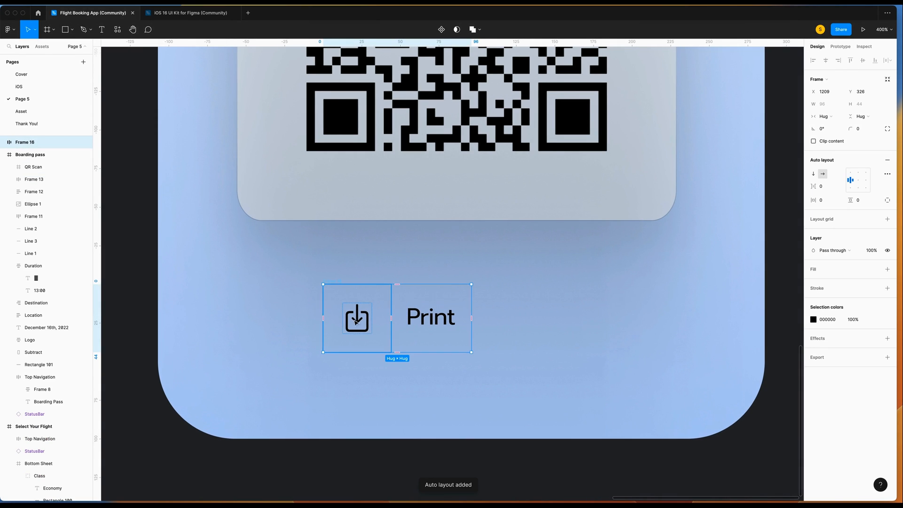
left_click_drag(34, 144, 46, 163)
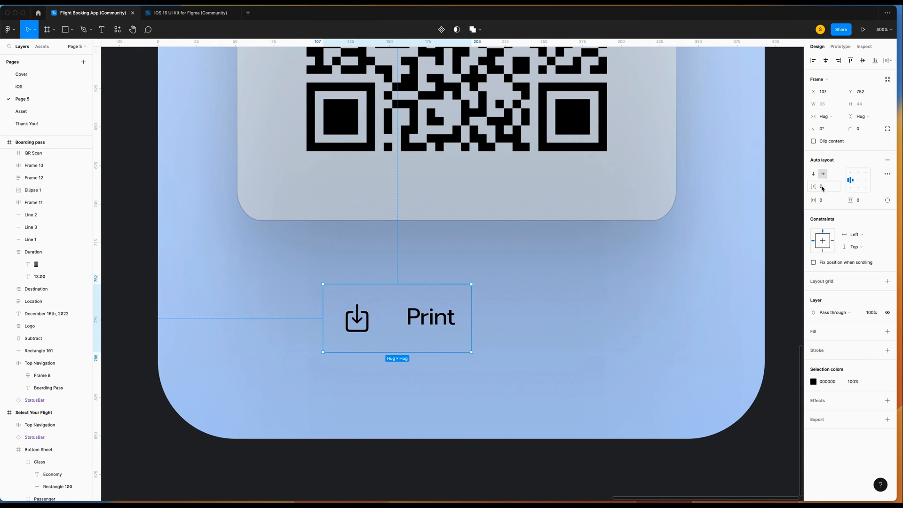
left_click(828, 201)
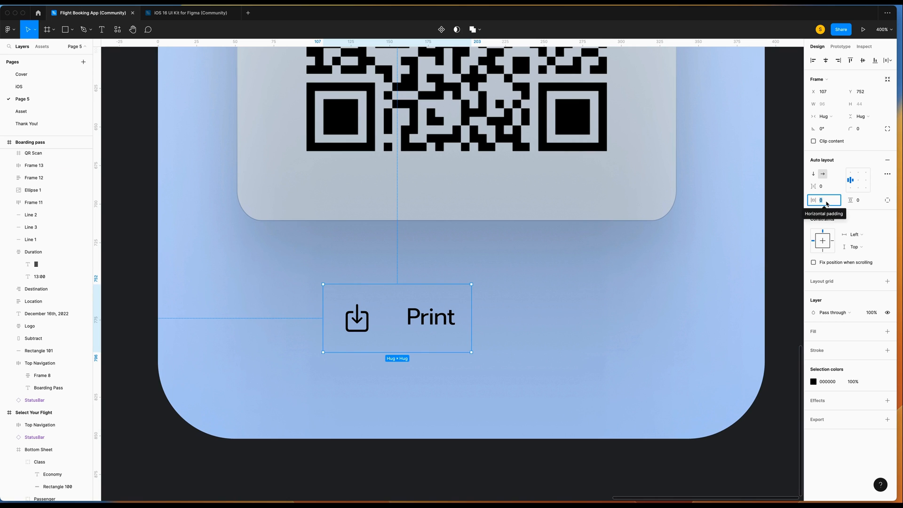
type("5")
left_click(859, 201)
type("5")
left_click(858, 180)
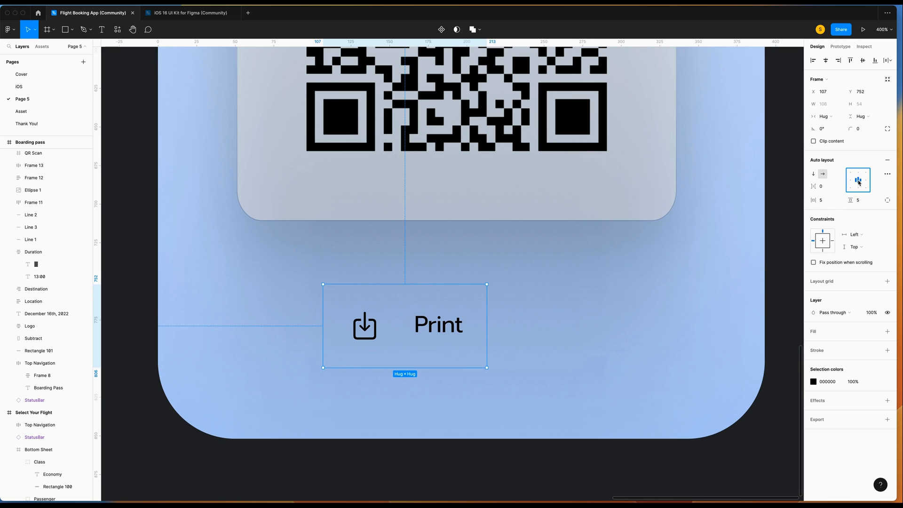
Fill the button with a diagonal linear gradient from B9C9E9 to 9EB1D6 at 100% opacity.
left_click(887, 330)
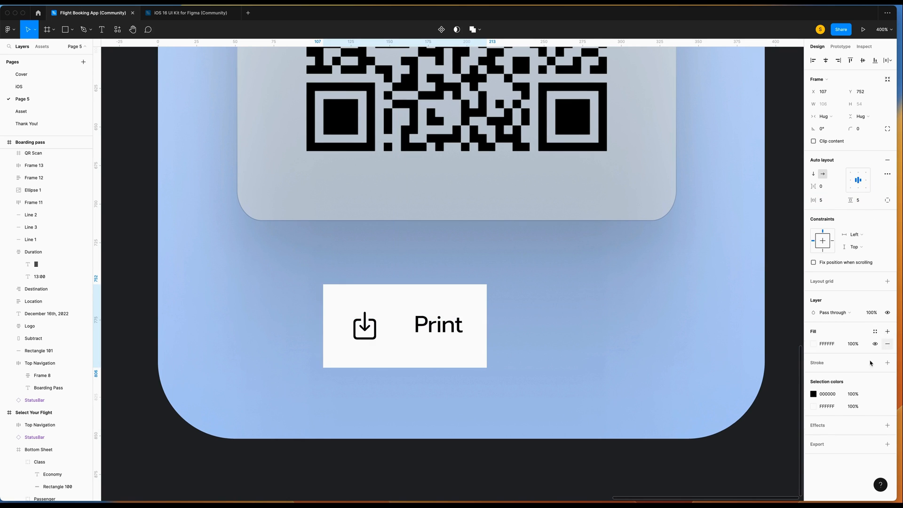
left_click(813, 344)
left_click(732, 301)
left_click(734, 309)
left_click(767, 433)
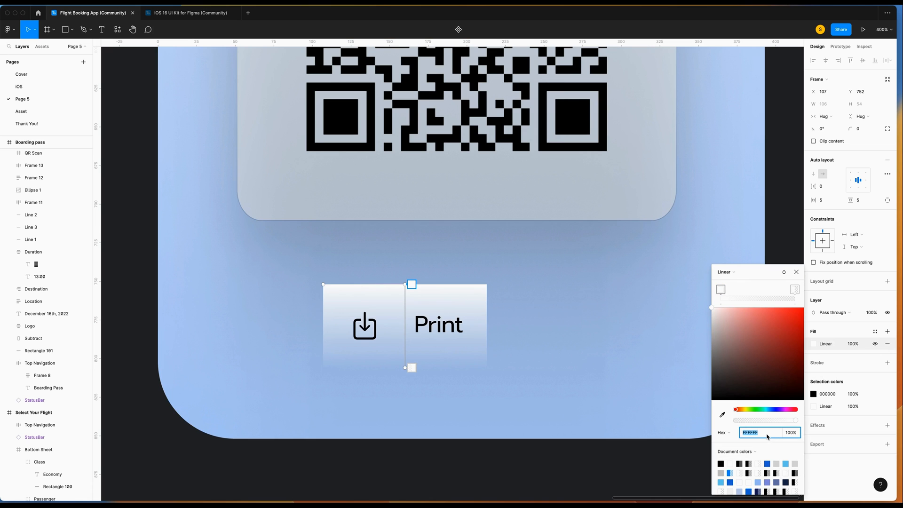
type("B9C9E9")
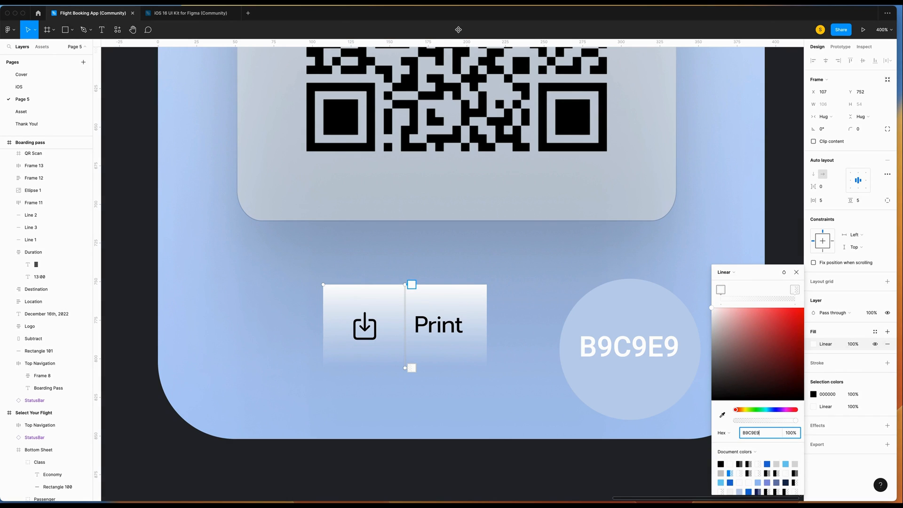
key("Return")
left_click(794, 289)
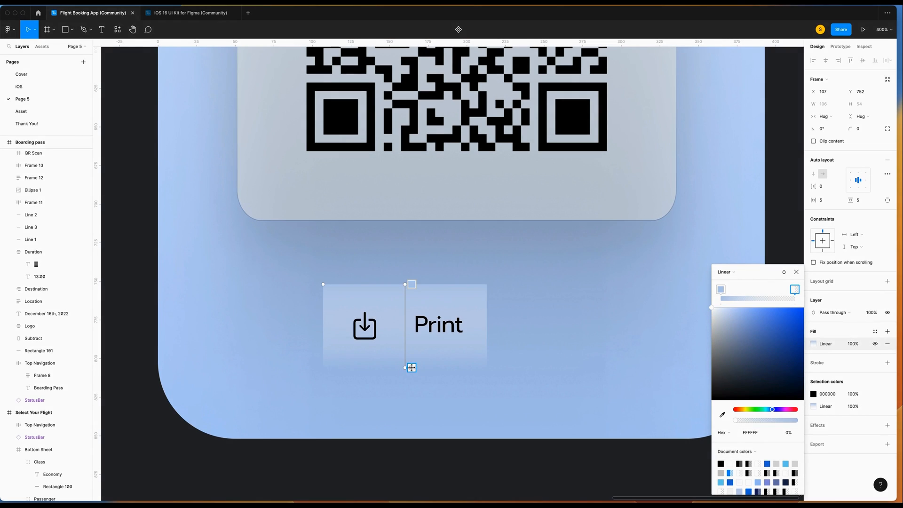
left_click(762, 436)
type("9EB1D6")
key("Return")
key("Tab")
type("1")
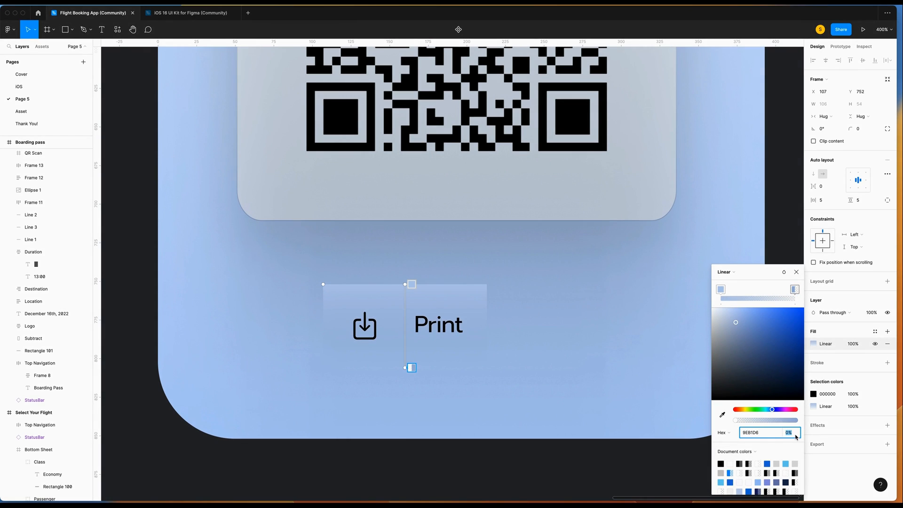
type("00")
key("Return")
left_click_drag(405, 284, 378, 279)
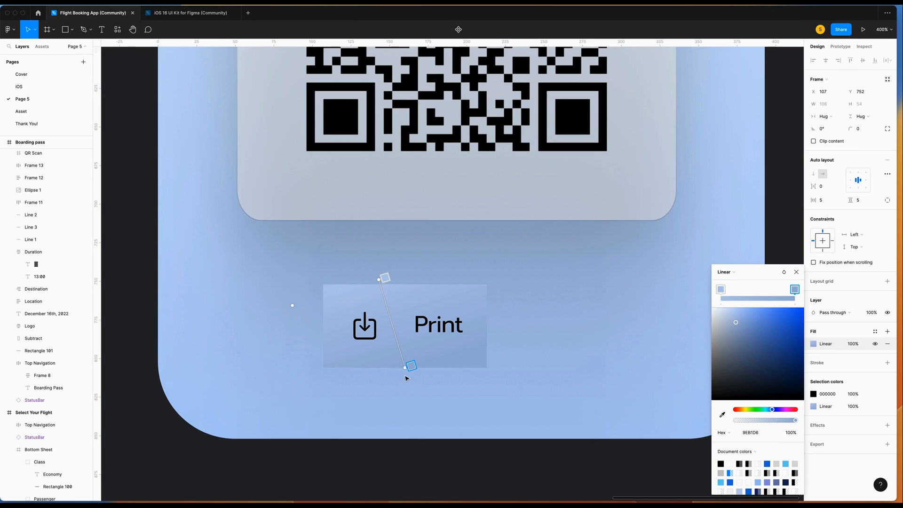
Set the button's corner radius to 20.
left_click(857, 129)
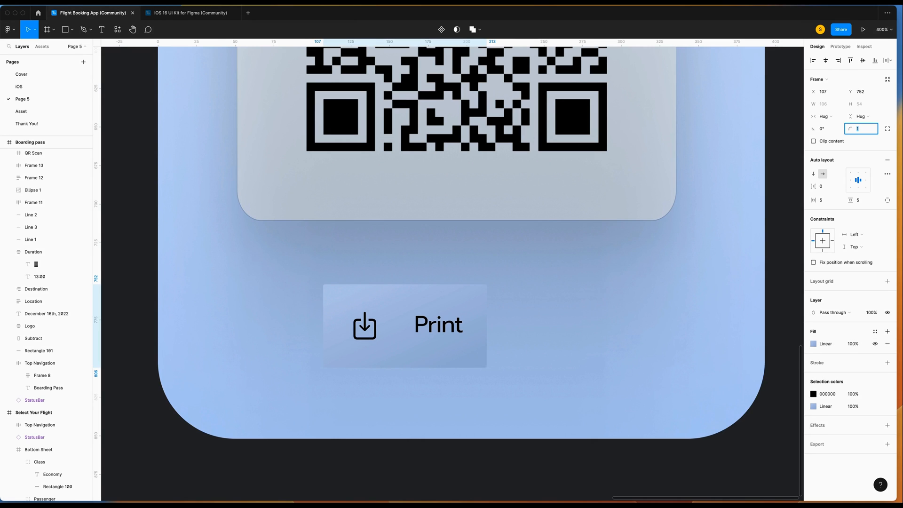
type("20")
key("Return")
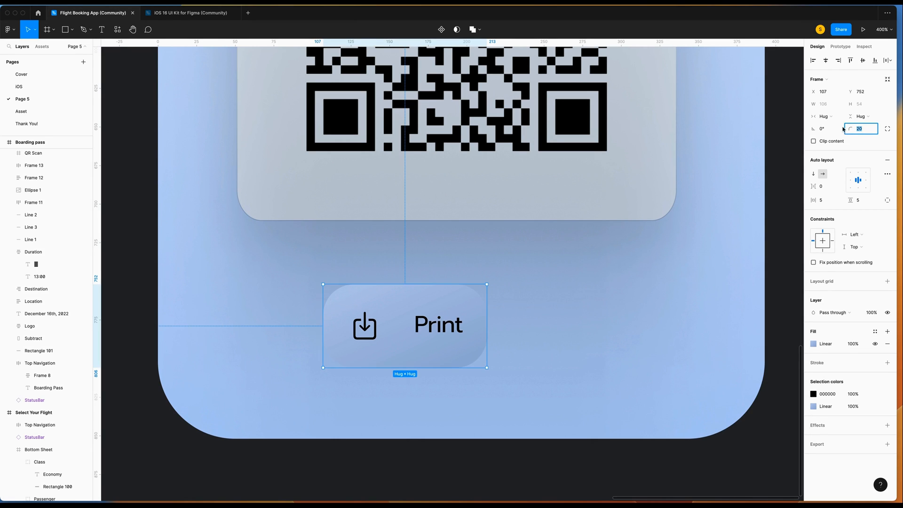
Give the button a 0.5 white-to-dark linear-gradient stroke with Overlay blending.
left_click(887, 363)
left_click(813, 375)
left_click(723, 298)
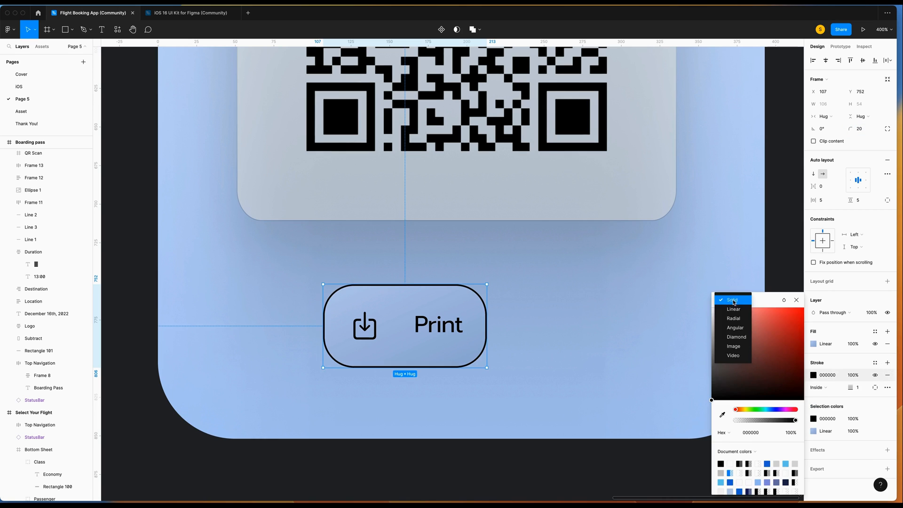
left_click(724, 316)
left_click(711, 397)
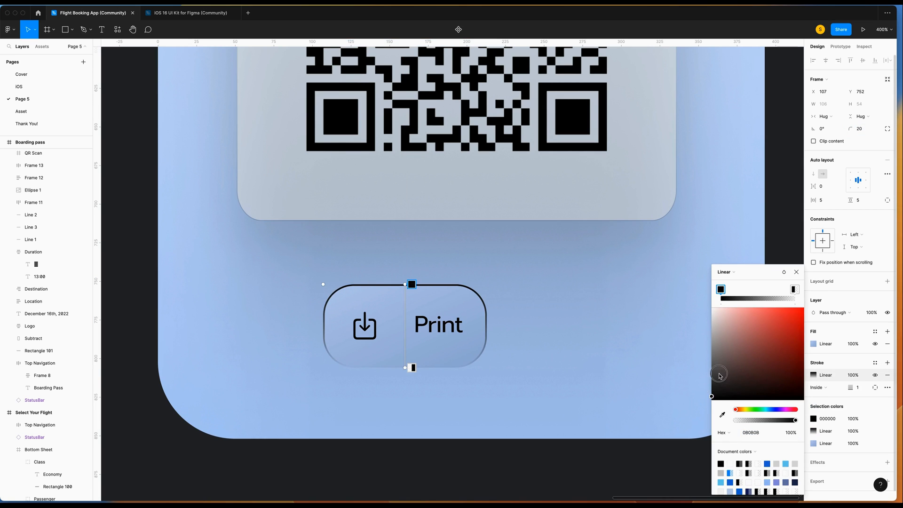
left_click_drag(712, 399, 665, 180)
left_click(412, 367)
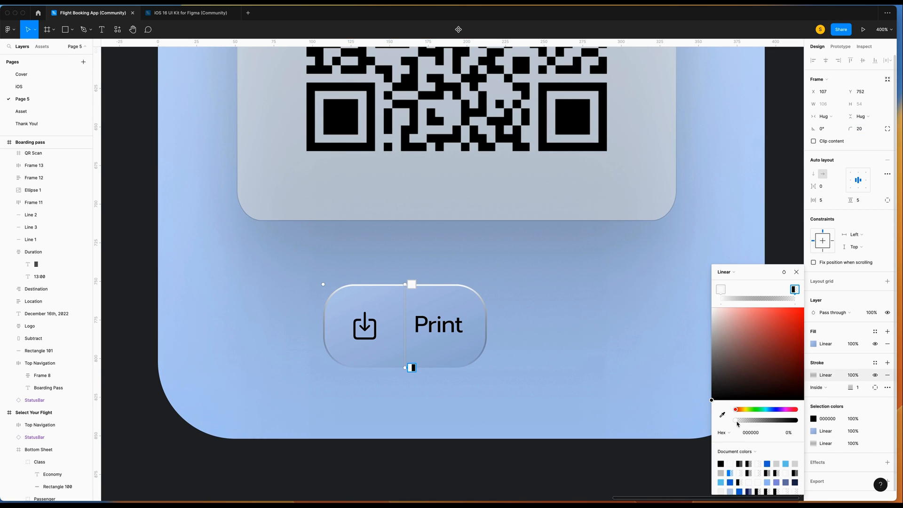
left_click_drag(737, 421, 858, 423)
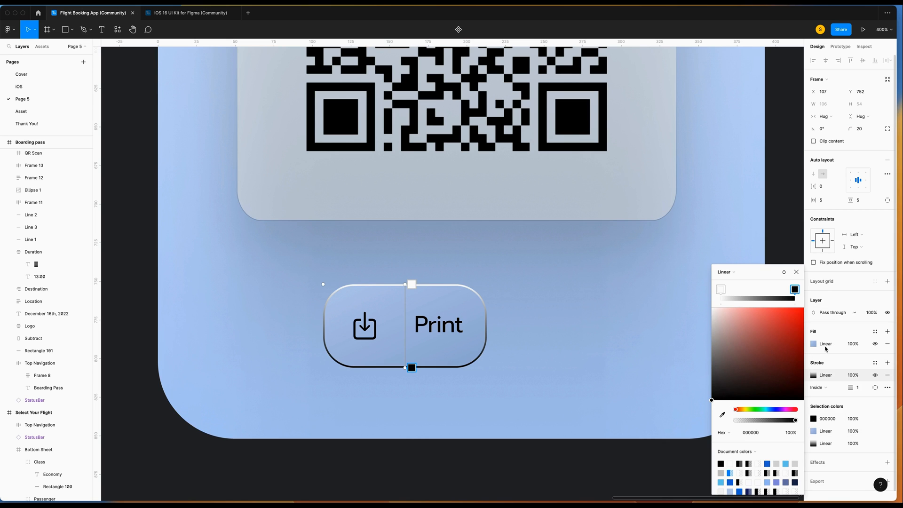
left_click(784, 272)
left_click(804, 359)
left_click(804, 305)
left_click(858, 388)
type("0.")
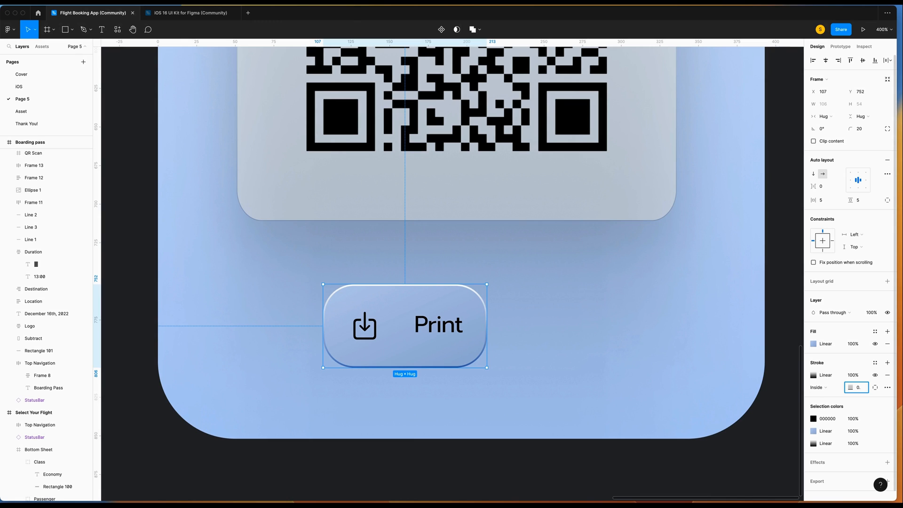
type("5")
key("Return")
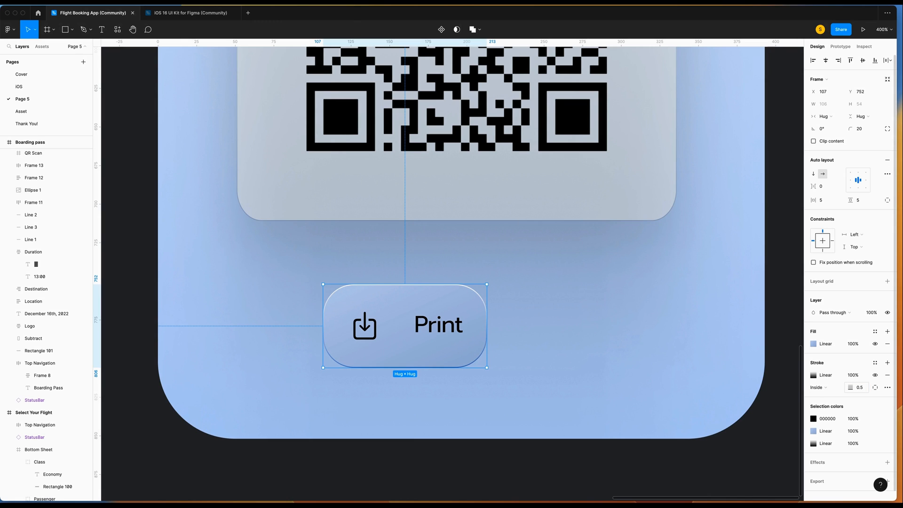
Add a drop shadow (Y 10, blur 20, 20% opacity) and centre the button below the QR card.
left_click(886, 462)
left_click(813, 475)
left_click(730, 454)
type("10")
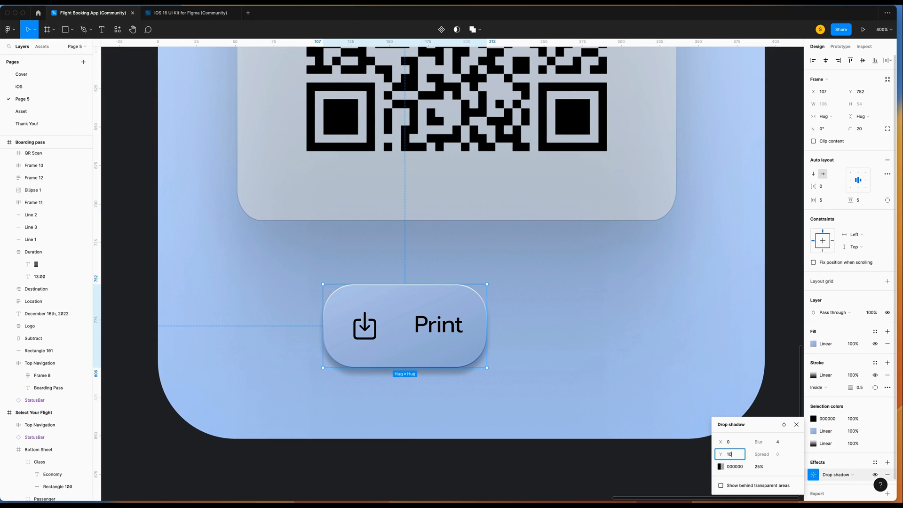
left_click(779, 442)
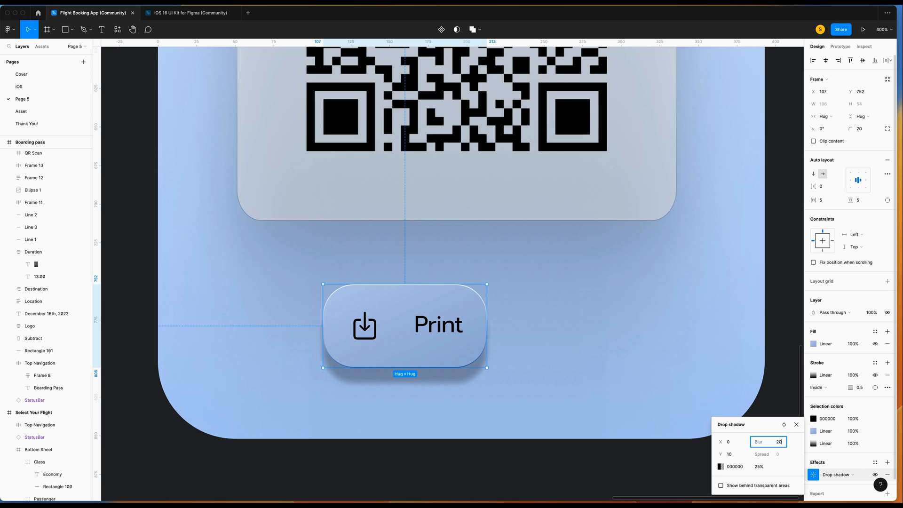
key("Return")
left_click(770, 468)
type("20")
key("Return")
left_click(797, 425)
left_click_drag(466, 307, 508, 303)
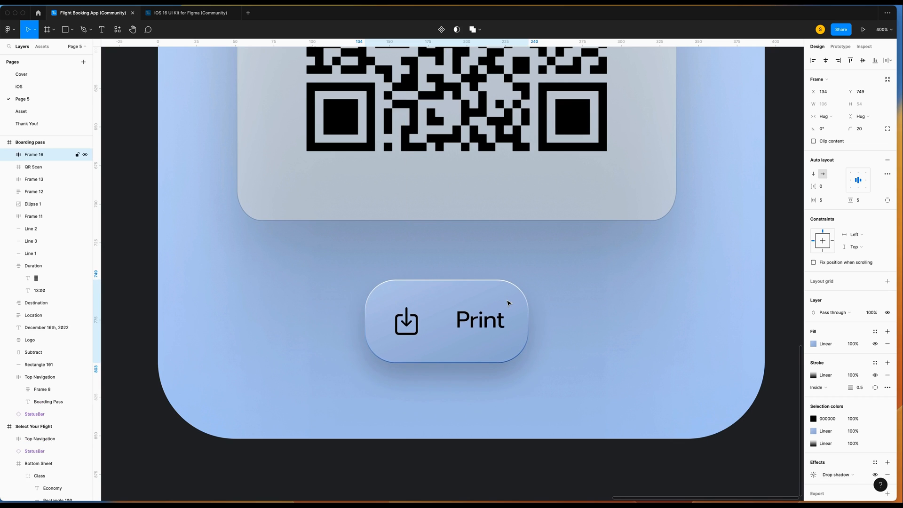
key("Up")
key("Up")
key("Up")
key("Up")
key("Up")
key("Up")
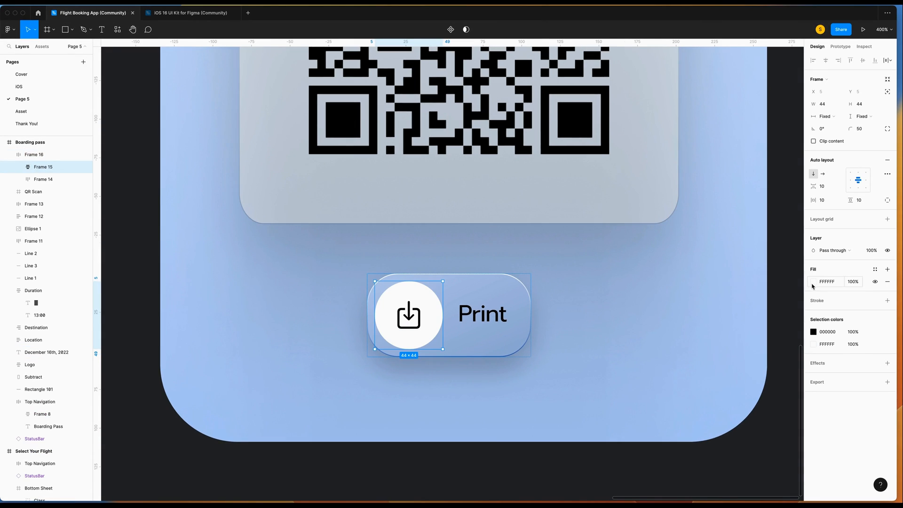
Fill the download icon's circle with a linear gradient from B9C9E9 to 9EB1D6.
left_click(813, 281)
left_click(729, 283)
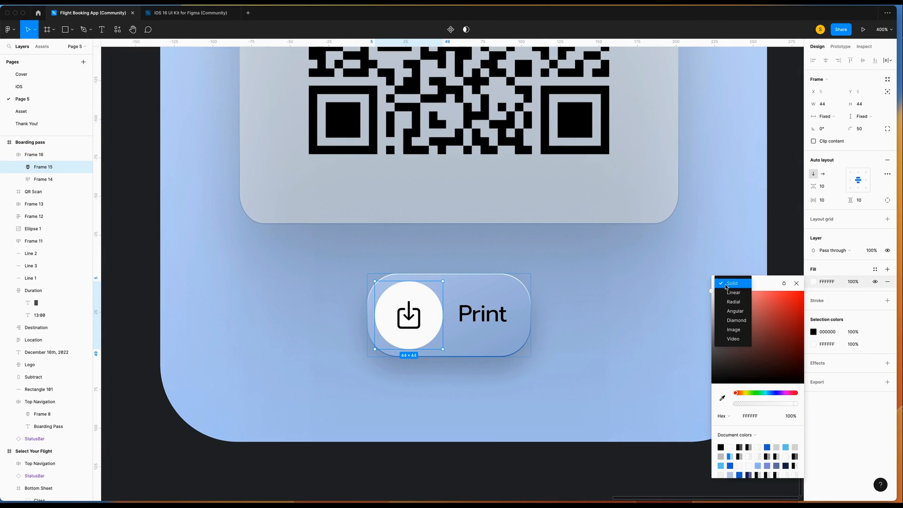
left_click(727, 293)
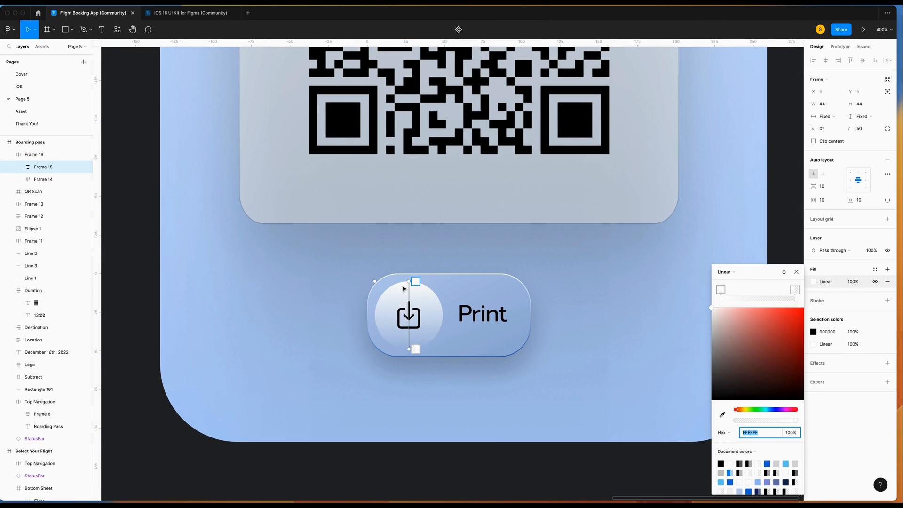
left_click(761, 432)
type("b9c9e9")
key("Return")
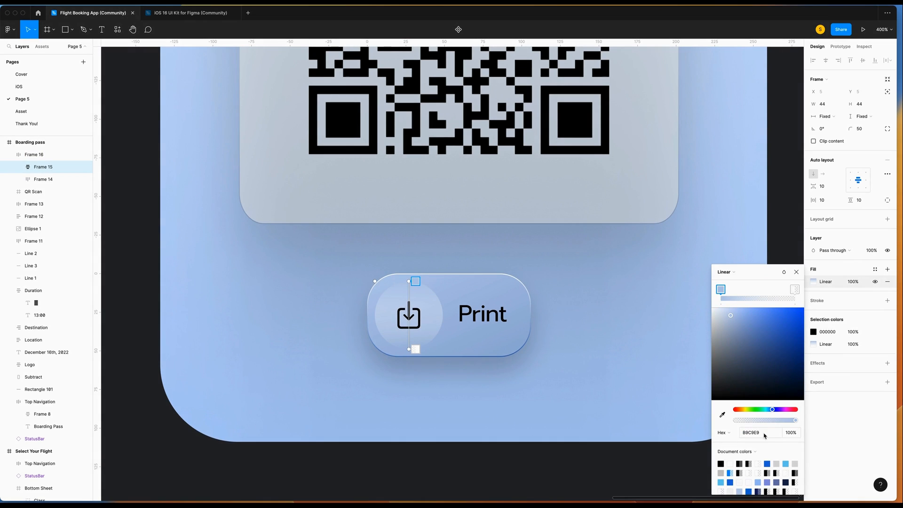
left_click(415, 349)
left_click(772, 433)
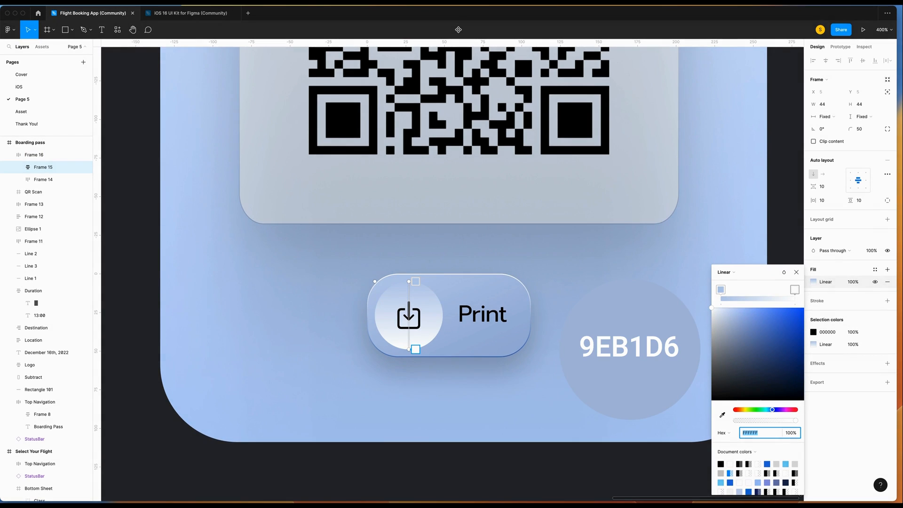
type("9EB1D6")
key("Return")
key("Escape")
Add a light inner shadow to the circle: offset -3,-3, blur 3, colour C1D0EC.
left_click(887, 362)
left_click(845, 379)
left_click(846, 365)
left_click(813, 375)
left_click(729, 394)
type("-3")
left_click(732, 406)
type("-3")
key("Tab")
type("3")
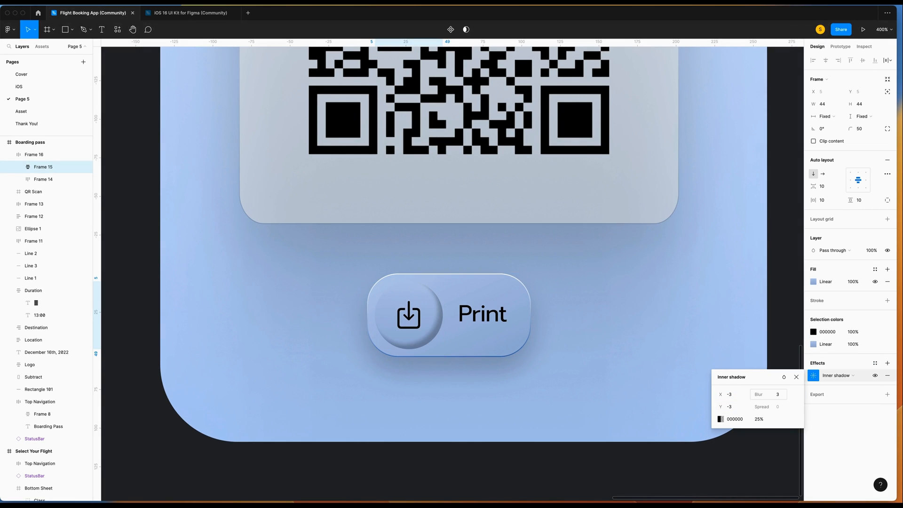
key("Tab")
type("c")
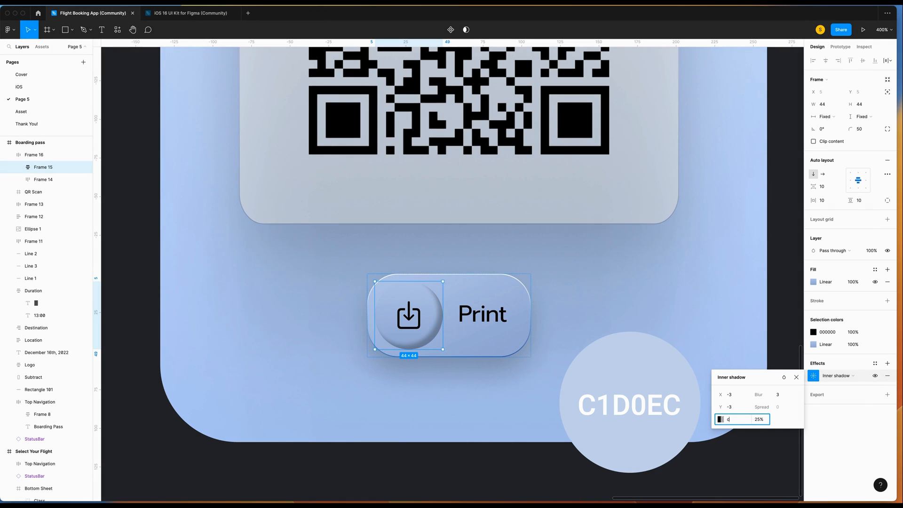
type("1d0ec")
key("Return")
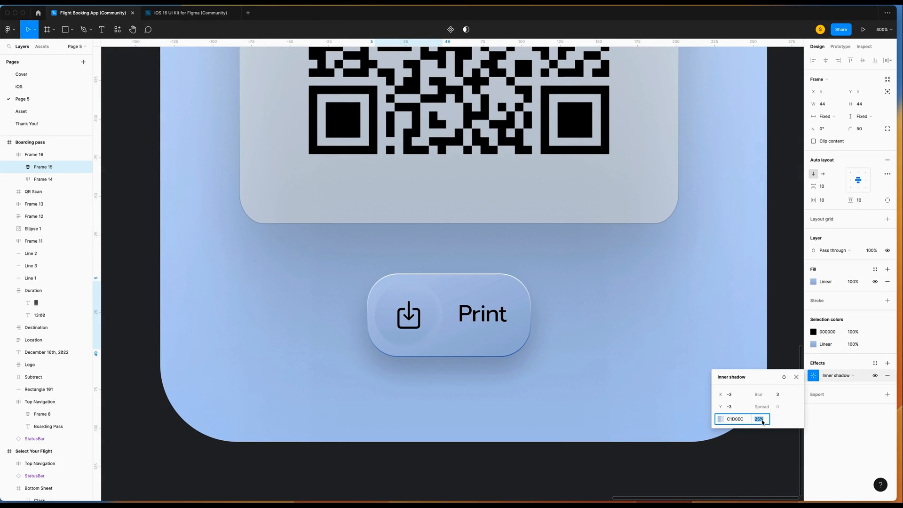
Add a second, dark inner shadow: offset 2,2, blur 3, colour 7991C1.
left_click(887, 363)
left_click(729, 407)
left_click(731, 418)
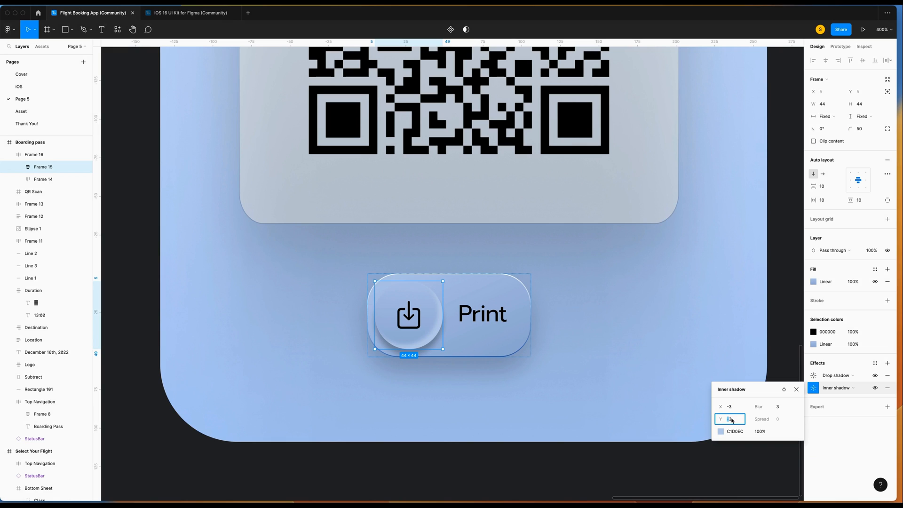
key("Return")
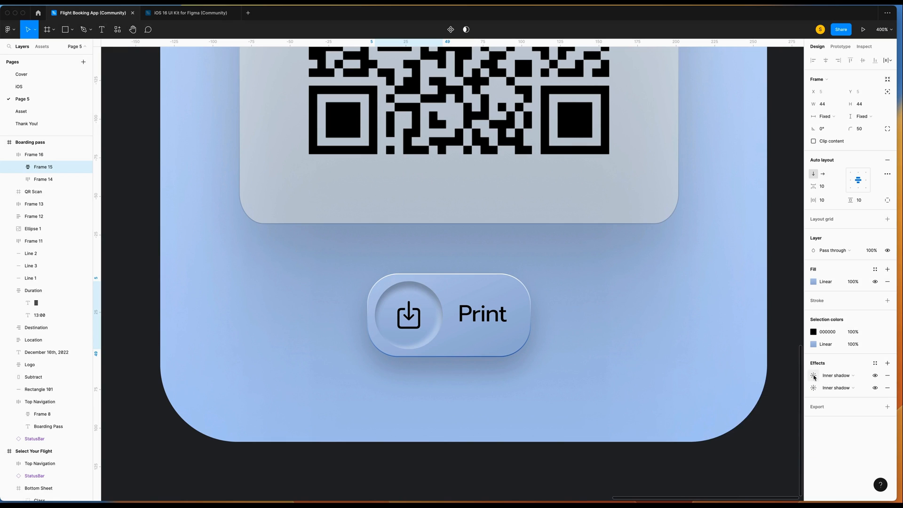
left_click(812, 375)
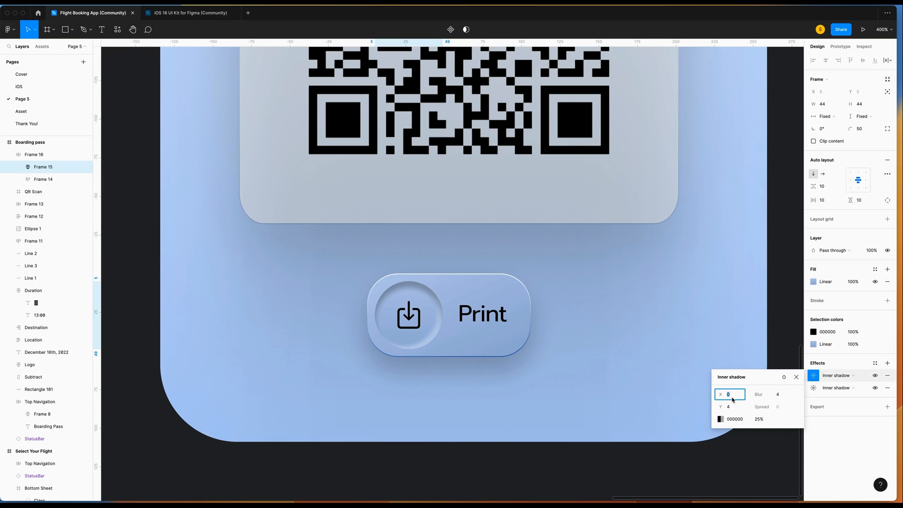
type("2")
left_click(732, 408)
type("2")
left_click(778, 395)
type("3")
left_click(744, 419)
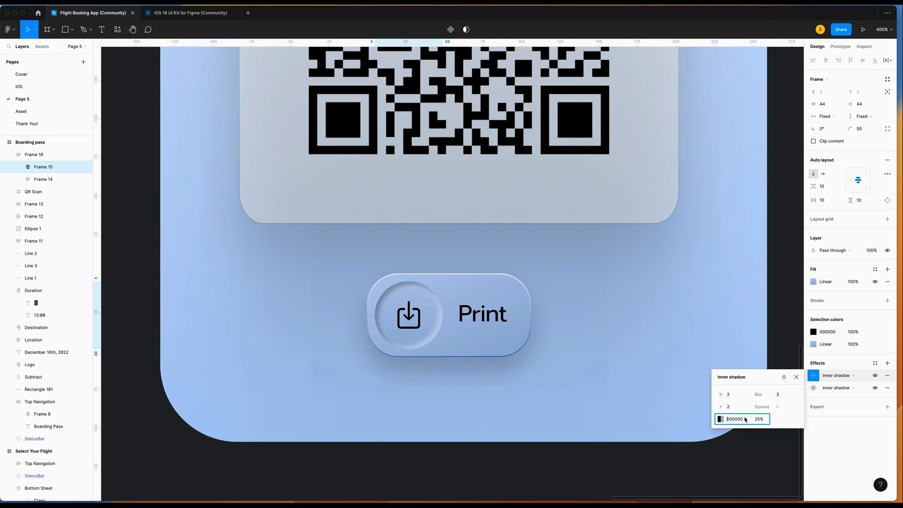
type("7")
key("Return")
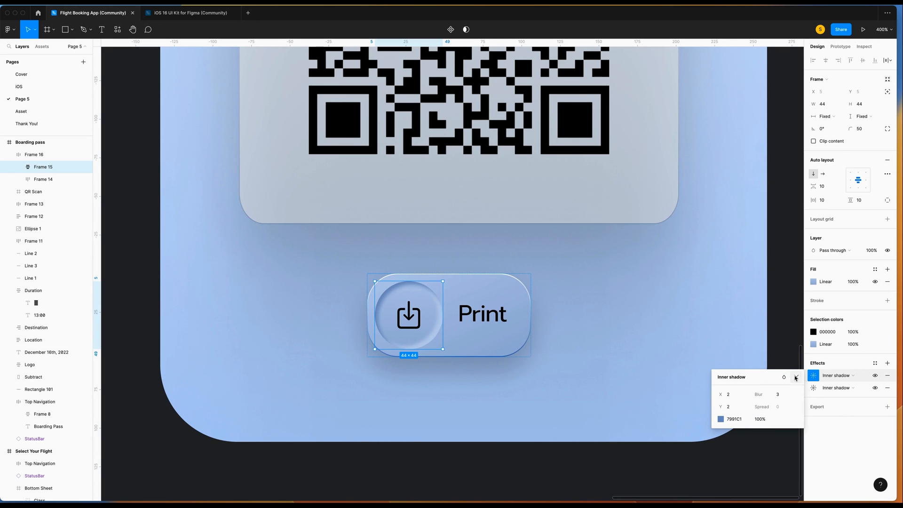
left_click(796, 377)
key("Escape")
scroll(499, 245, "down", 5)
Give the Print button (Frame 16) a corner radius of 50, then zoom out to all four screens.
left_click(502, 260)
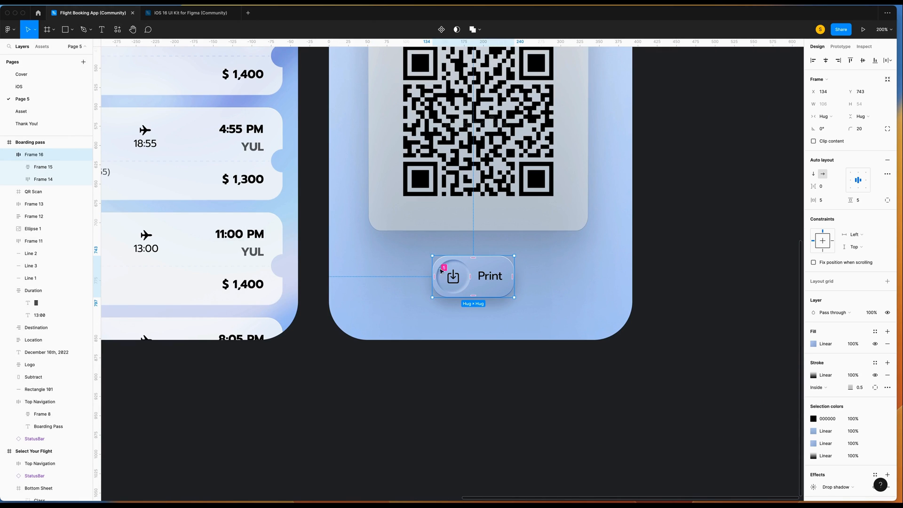
left_click(860, 128)
type("50")
key("Return")
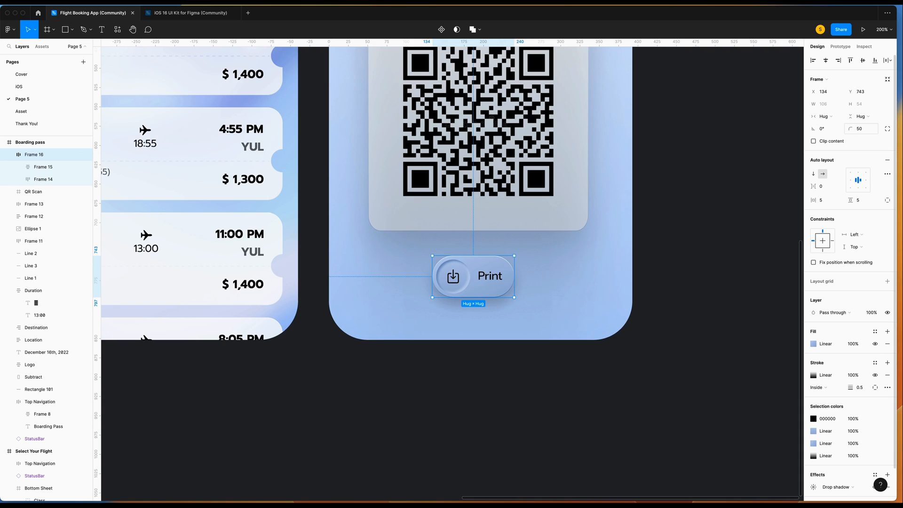
key("plus")
key("plus")
key("Escape")
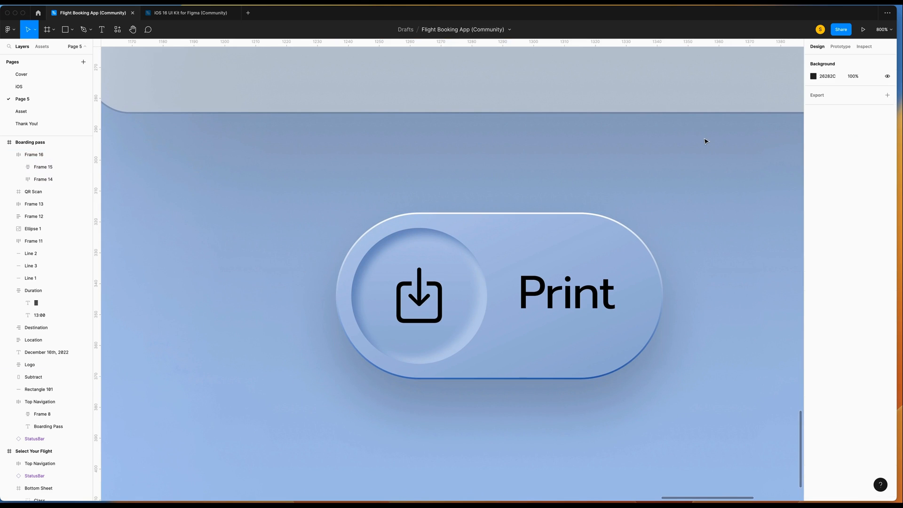
key("minus")
key("minus")
scroll(705, 141, "up", 2)
scroll(705, 141, "up", 2)
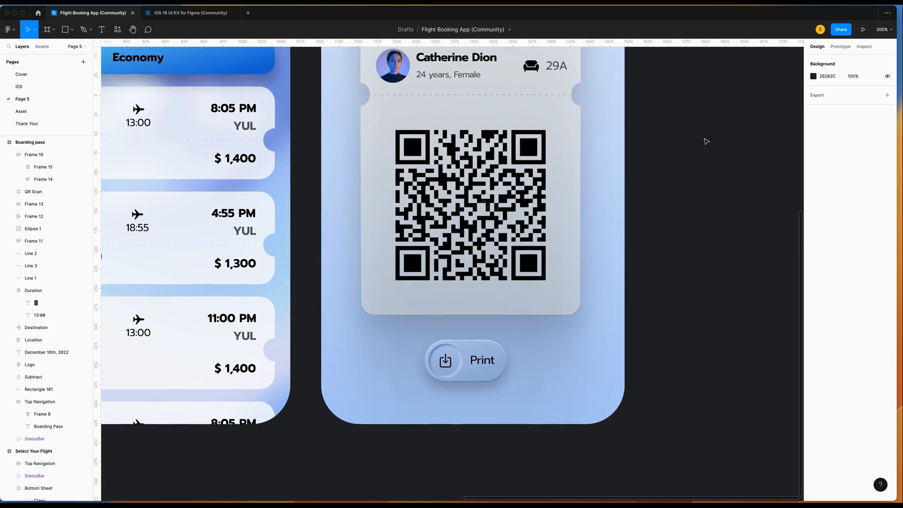
key("shift+1")
scroll(706, 141, "up", 1)
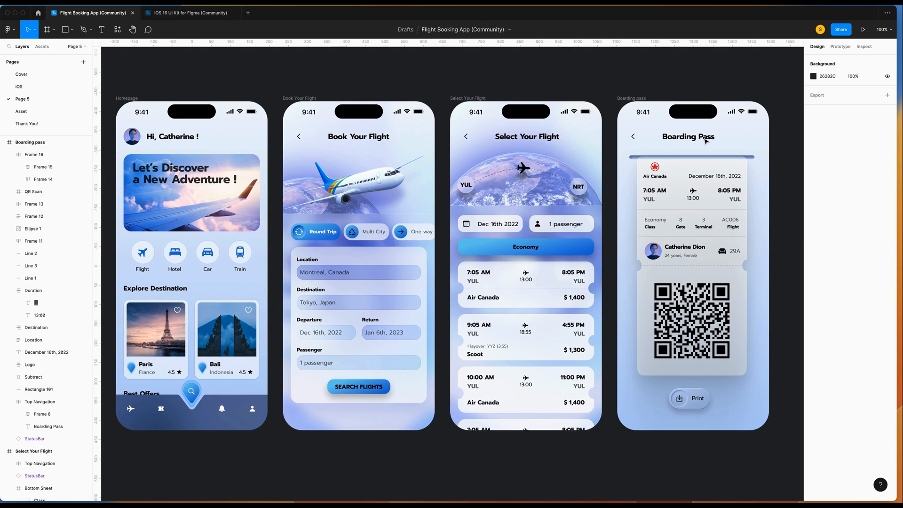